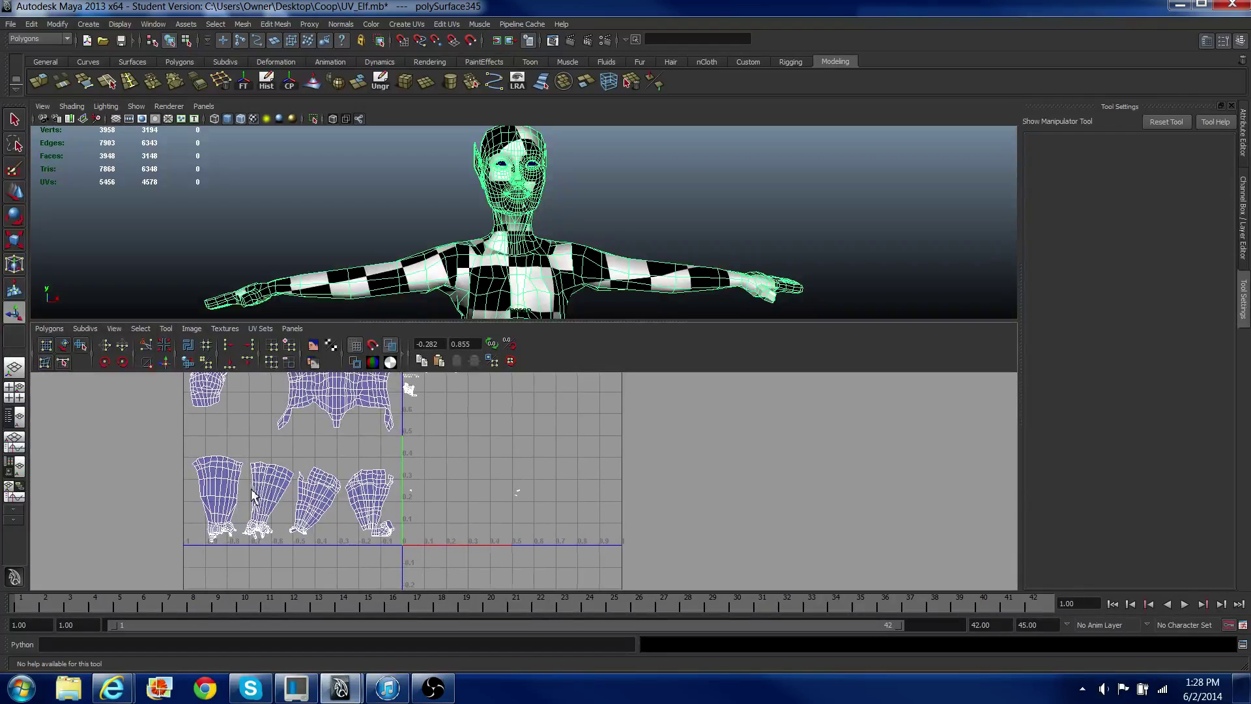
# Step: Examine the existing UV shells alongside the checkered elf model's head and upper body from several angles
pyautogui.scroll(-2, 255, 484)
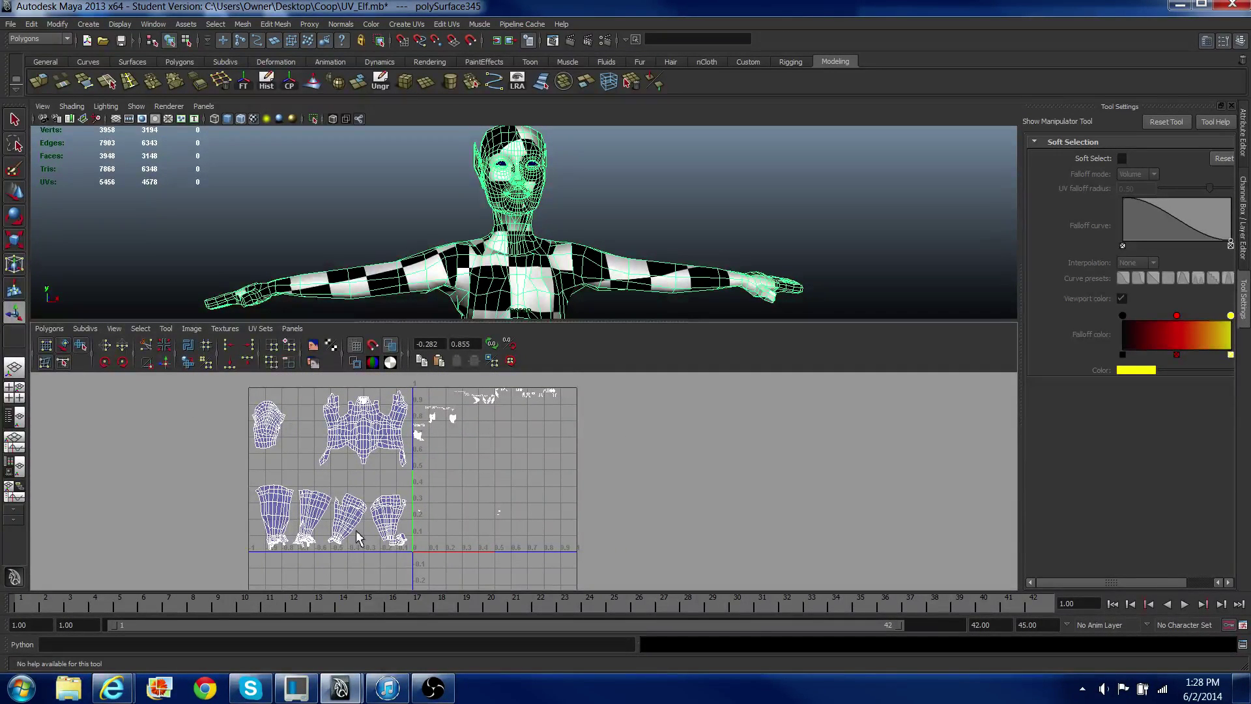
pyautogui.scroll(8, 360, 530)
pyautogui.keyDown('alt'); pyautogui.moveTo(377, 521); pyautogui.dragTo(620, 403, button='middle'); pyautogui.keyUp('alt')
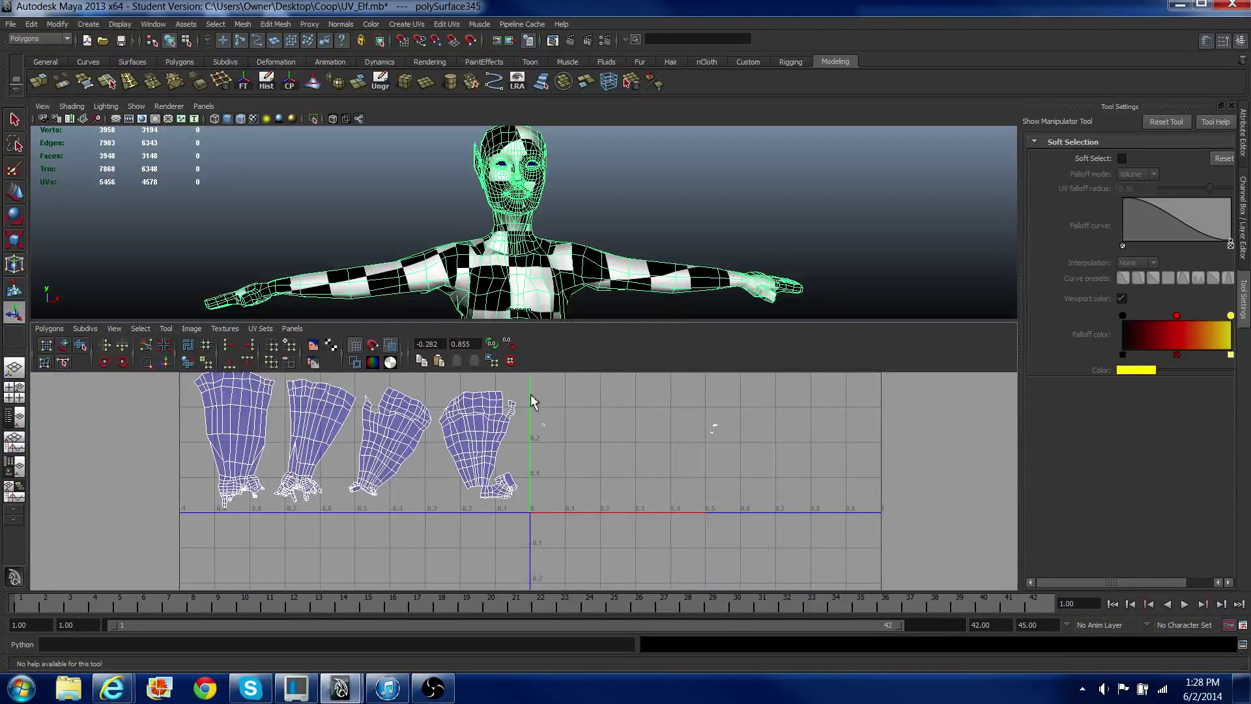
pyautogui.scroll(-3, 544, 291)
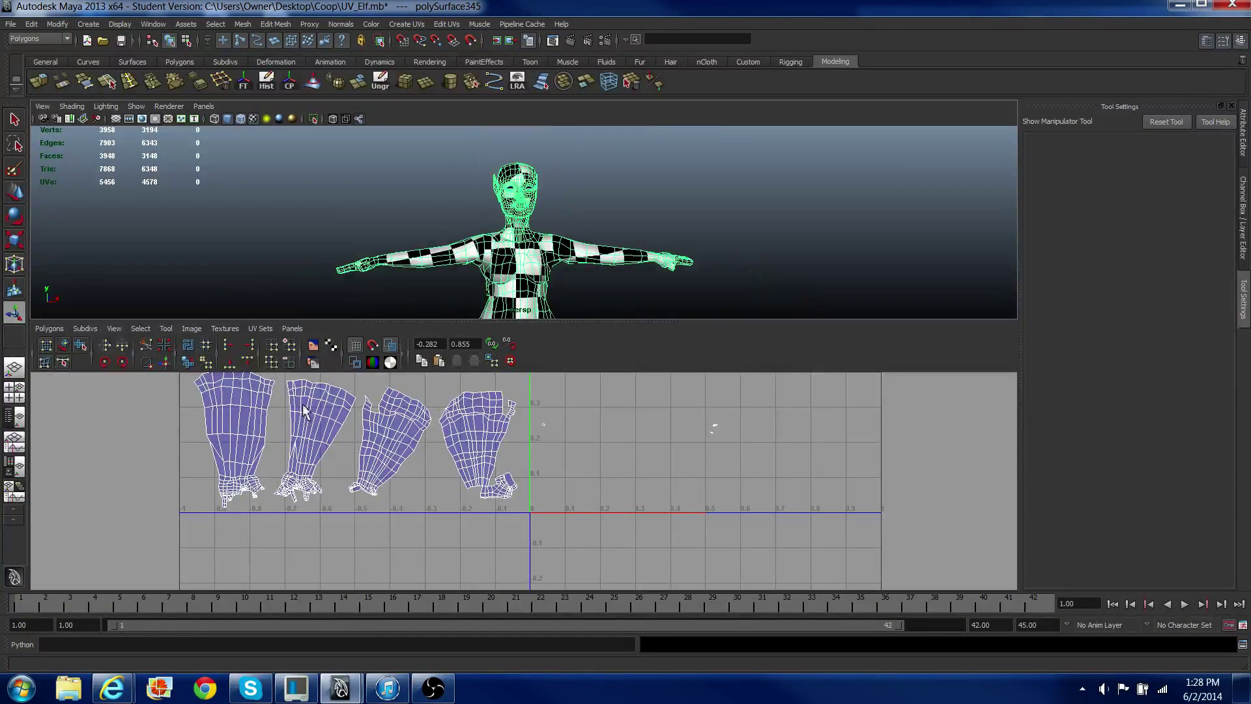
pyautogui.scroll(-2, 303, 412)
pyautogui.keyDown('alt'); pyautogui.moveTo(315, 421); pyautogui.dragTo(324, 530, button='middle'); pyautogui.keyUp('alt')
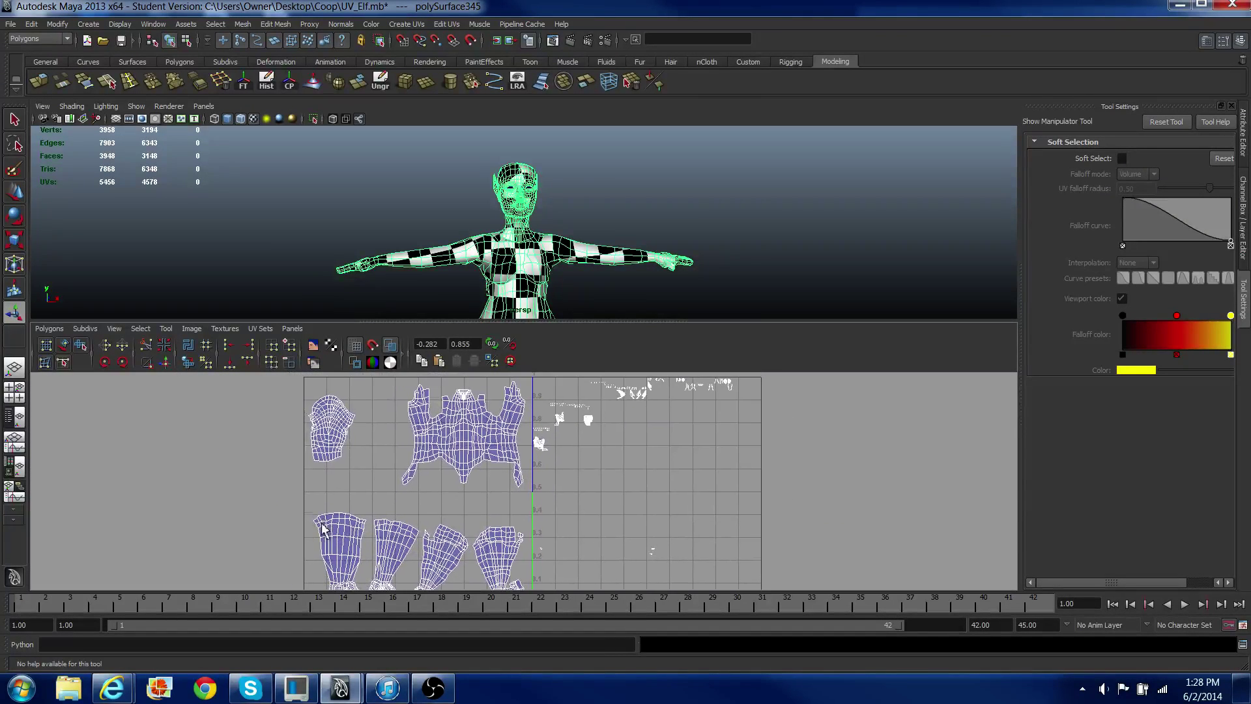
pyautogui.keyDown('alt'); pyautogui.moveTo(480, 169); pyautogui.dragTo(611, 197); pyautogui.keyUp('alt')
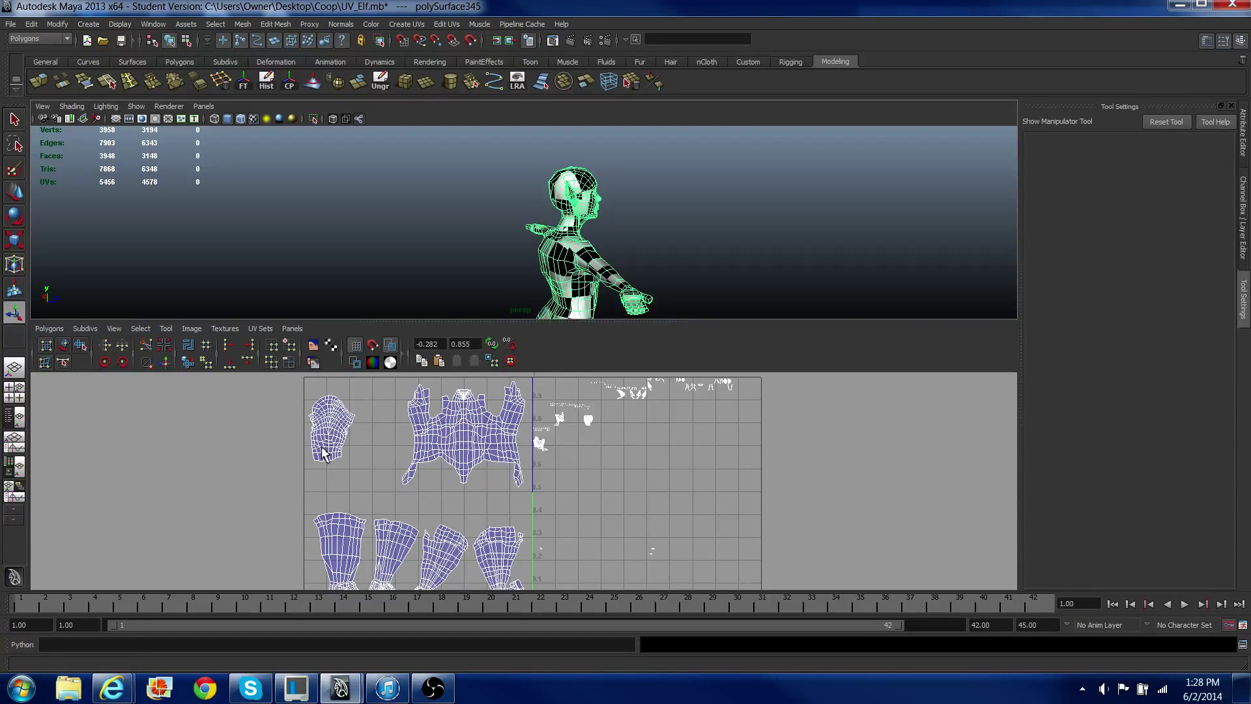
pyautogui.keyDown('alt'); pyautogui.moveTo(684, 218); pyautogui.dragTo(521, 158); pyautogui.keyUp('alt')
pyautogui.scroll(3, 620, 212)
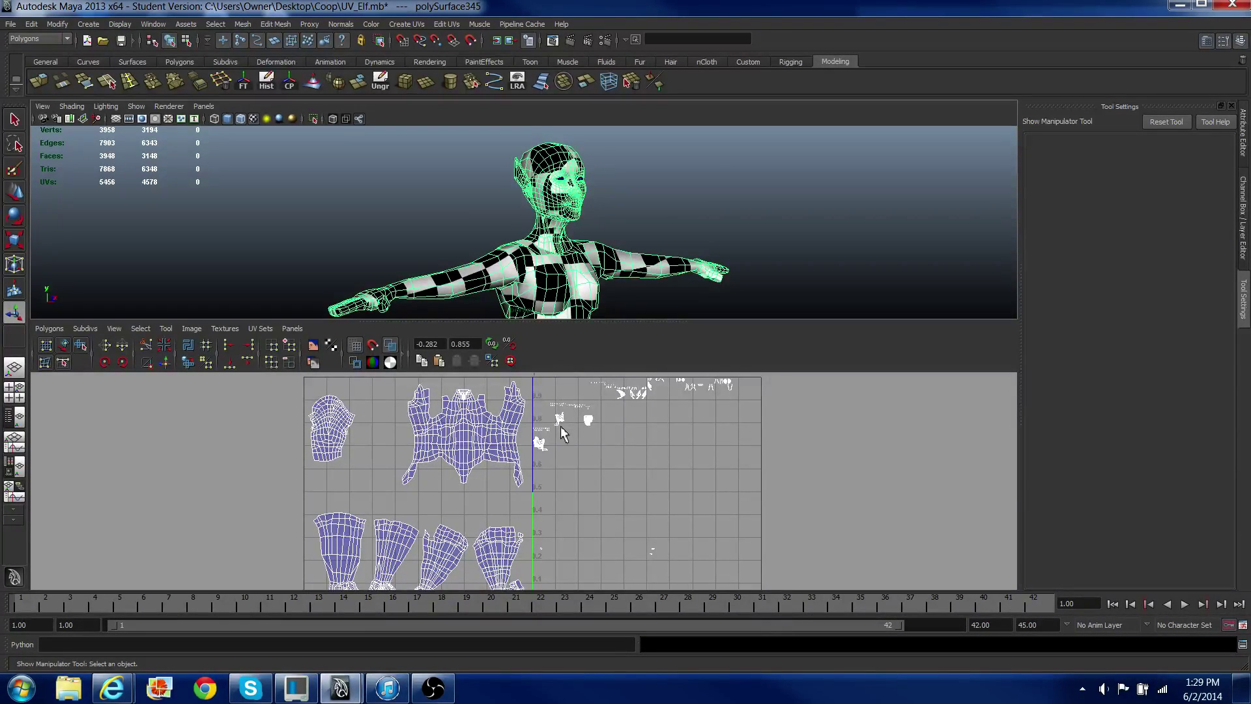
pyautogui.scroll(5, 556, 171)
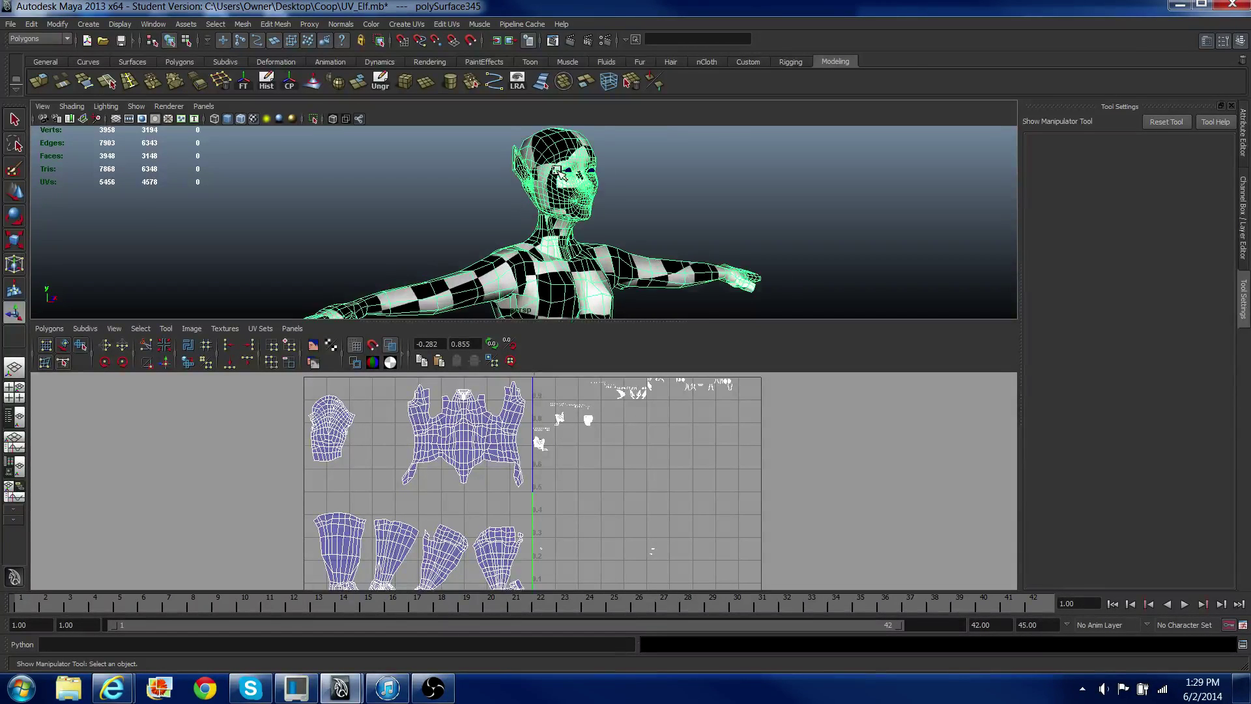
# Step: Select all faces of the elf's head and neck in face component mode
pyautogui.rightClick(553, 199)
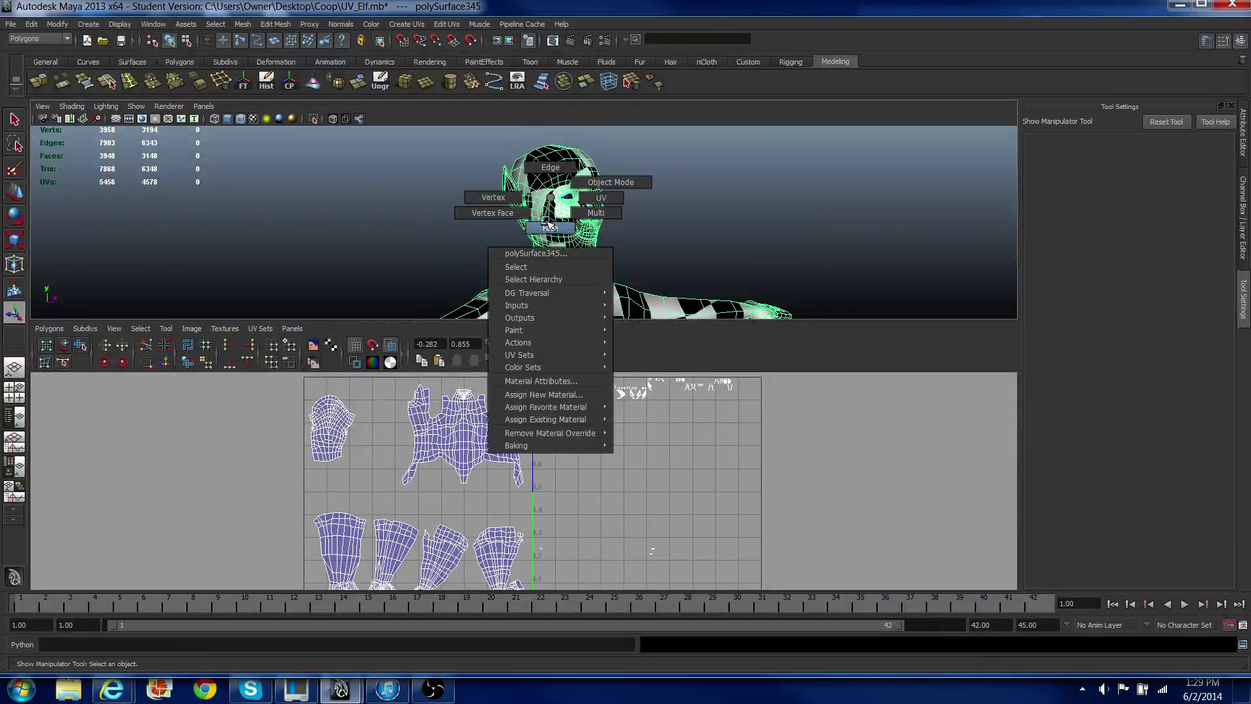
pyautogui.click(549, 225)
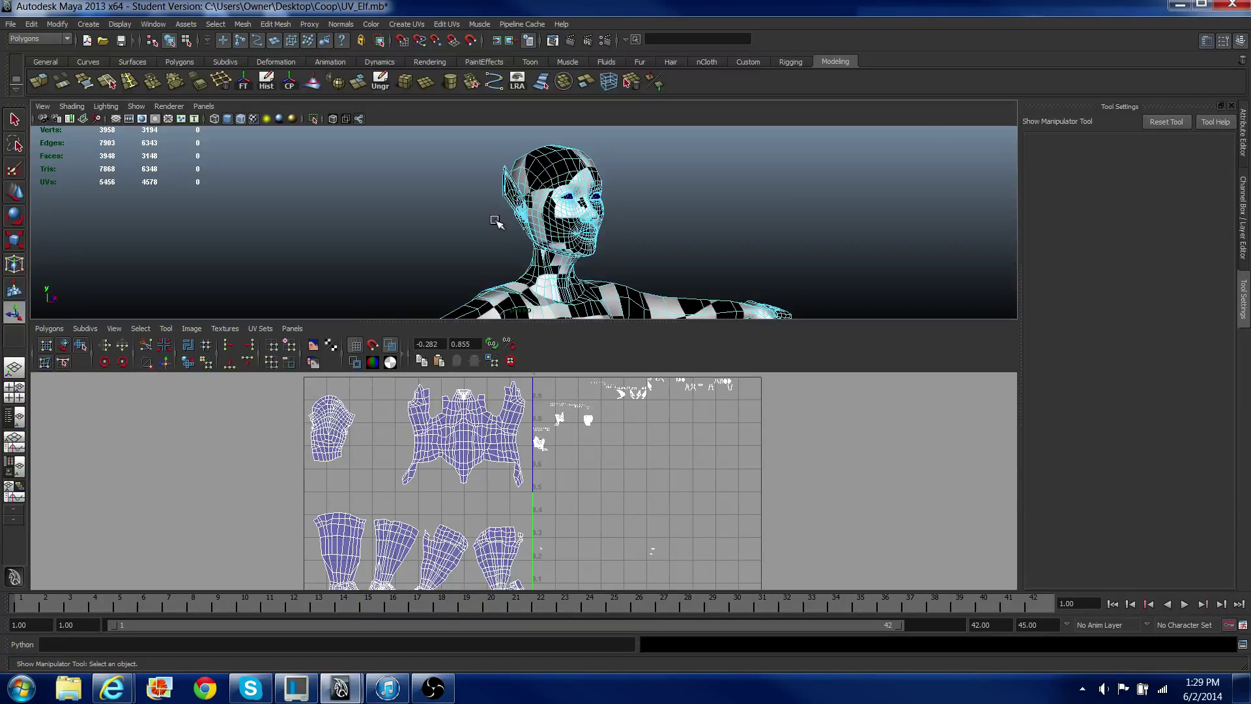
pyautogui.keyDown('alt'); pyautogui.moveTo(496, 221); pyautogui.dragTo(438, 207); pyautogui.keyUp('alt')
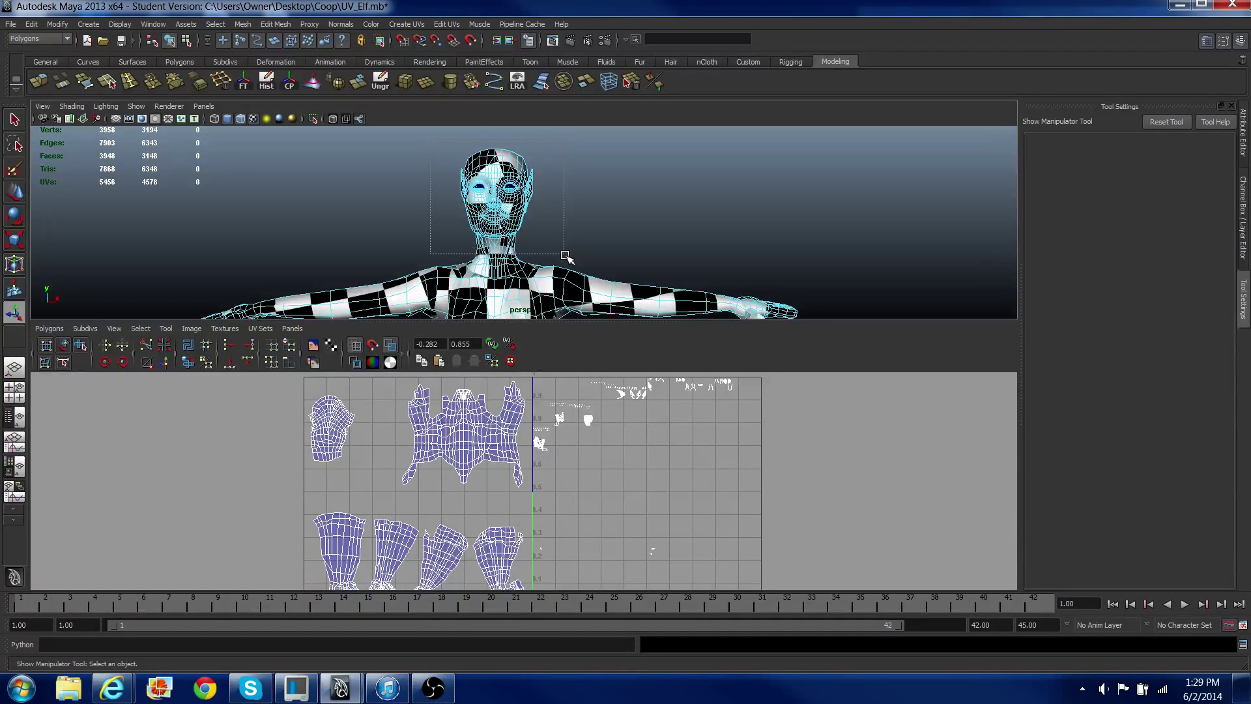
pyautogui.moveTo(565, 255); pyautogui.dragTo(564, 254)
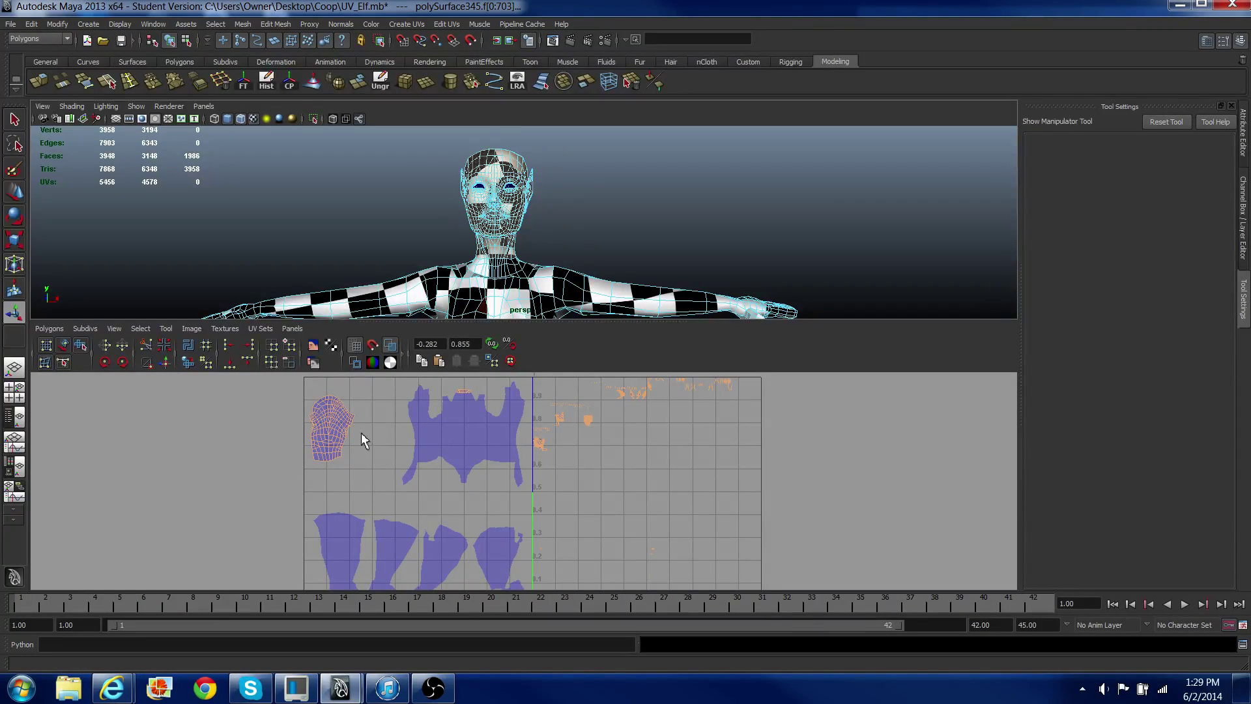
# Step: Deselect the faces of the already laid-out shell beside the torso shell in the UV layout
pyautogui.rightClick(343, 399)
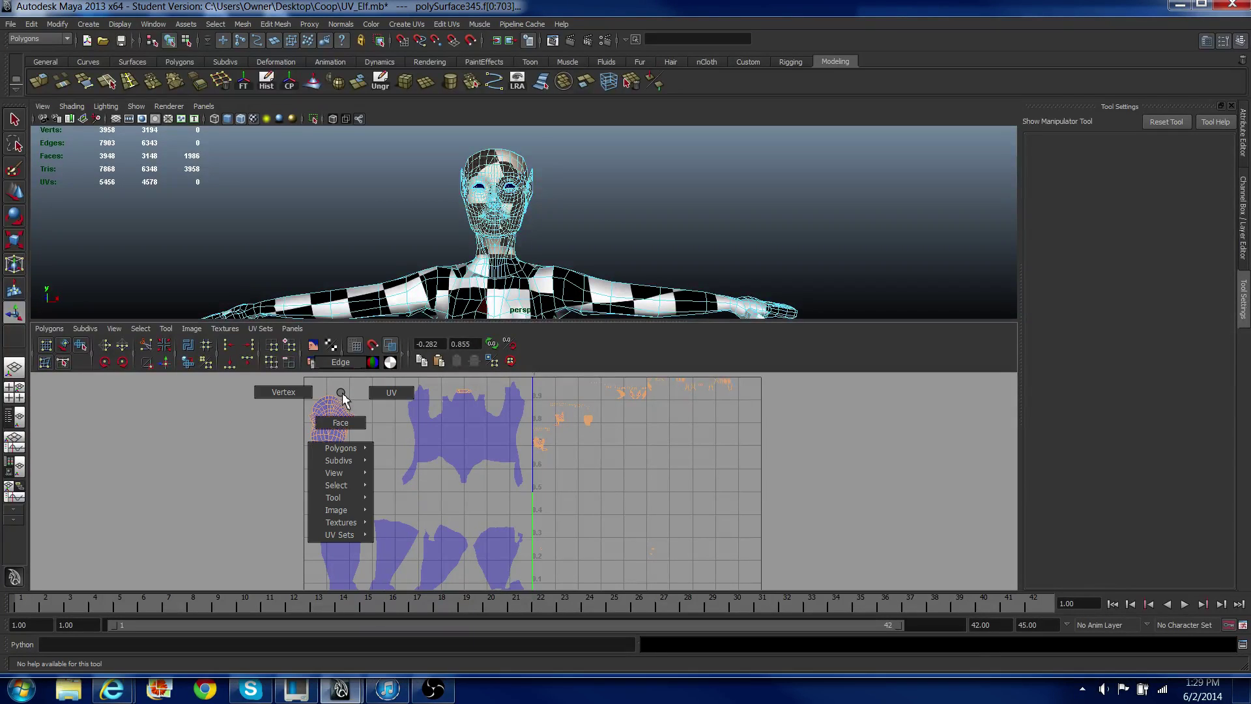
pyautogui.click(342, 420)
pyautogui.moveTo(301, 389); pyautogui.dragTo(372, 480)
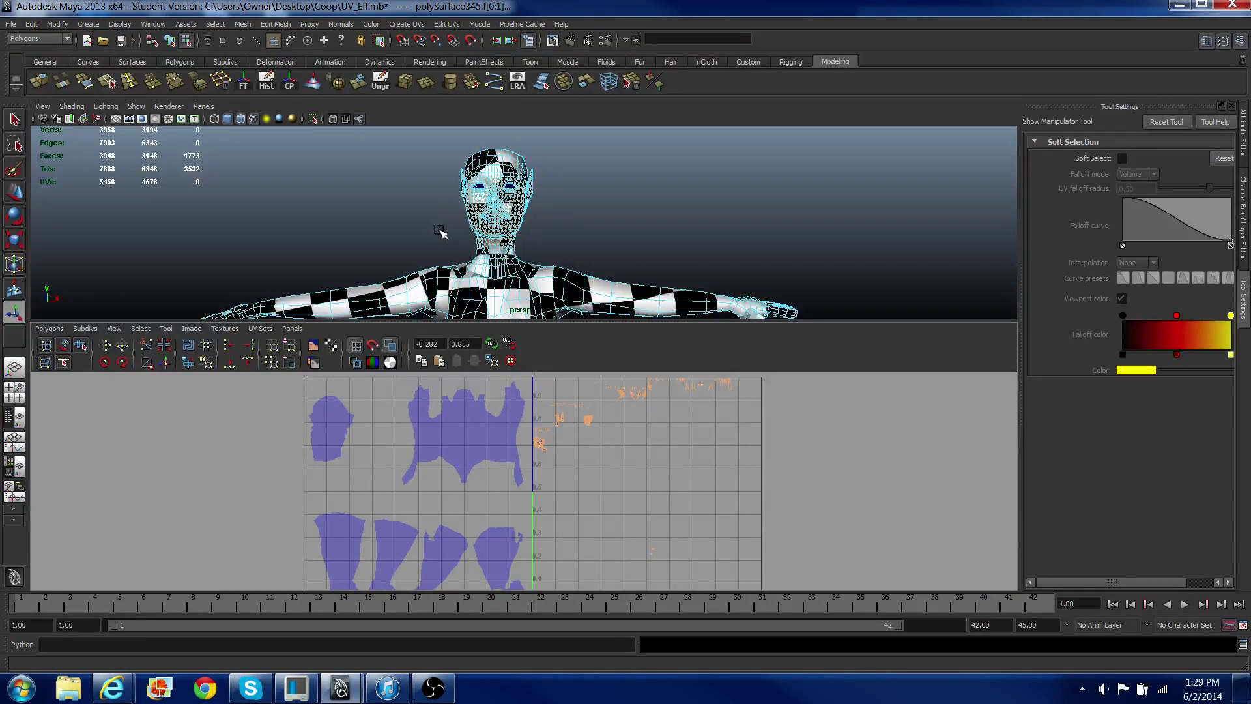
# Step: Remove the faces of the elf's left ear, including those around its lower edge, from the face selection
pyautogui.scroll(3, 455, 199)
pyautogui.keyDown('alt'); pyautogui.moveTo(472, 184); pyautogui.dragTo(463, 239, button='middle'); pyautogui.keyUp('alt')
pyautogui.scroll(3, 464, 241)
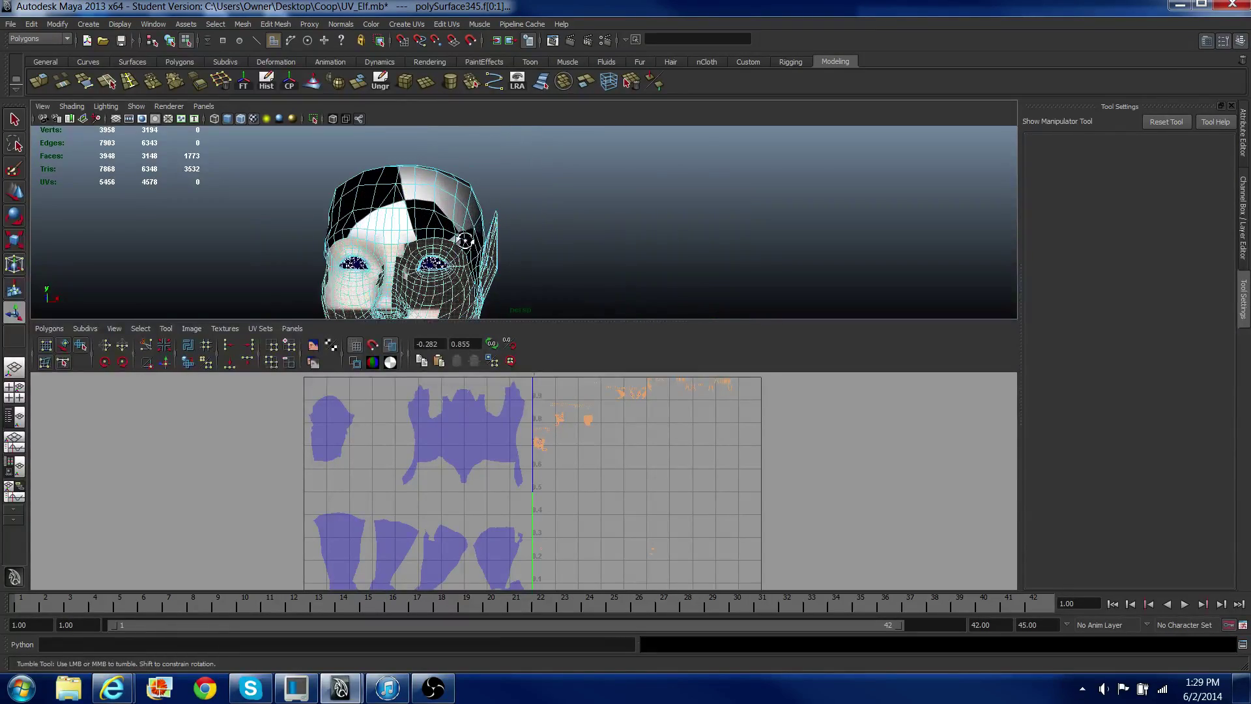
pyautogui.keyDown('alt'); pyautogui.moveTo(465, 242); pyautogui.dragTo(418, 247); pyautogui.keyUp('alt')
pyautogui.keyDown('alt'); pyautogui.moveTo(418, 248); pyautogui.dragTo(479, 172, button='middle'); pyautogui.keyUp('alt')
pyautogui.keyDown('alt'); pyautogui.moveTo(478, 172); pyautogui.dragTo(419, 159); pyautogui.keyUp('alt')
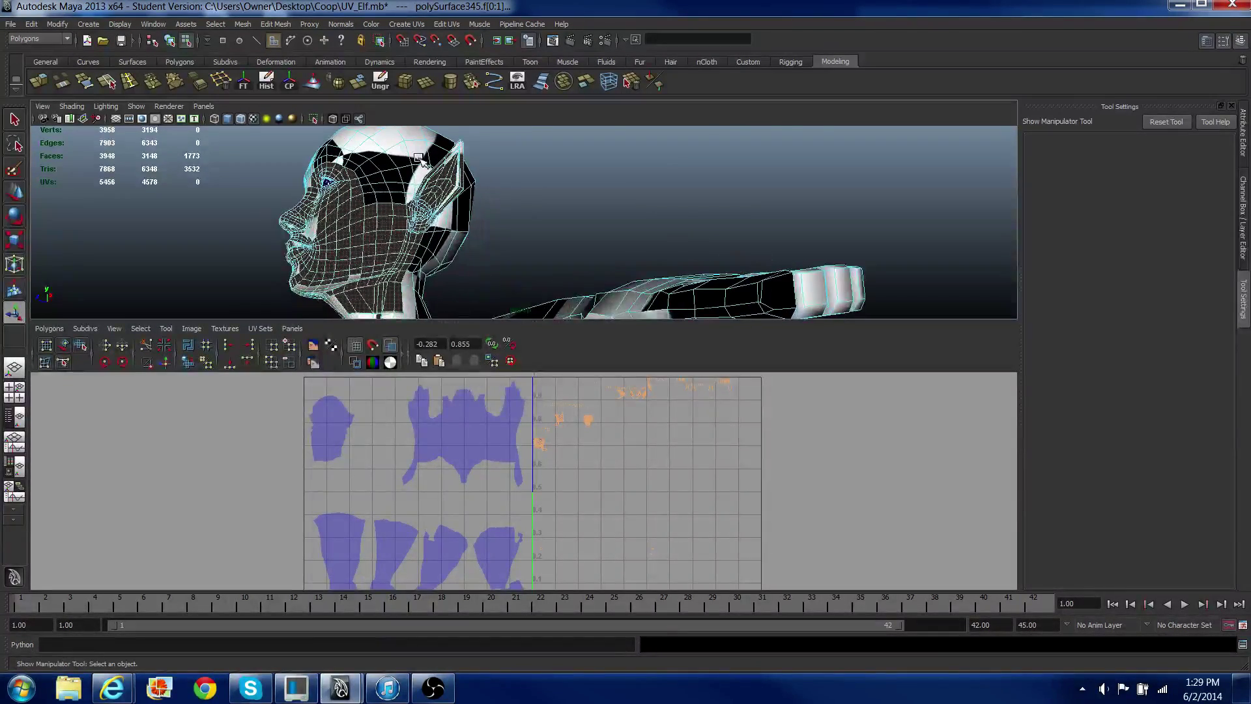
pyautogui.keyDown('alt'); pyautogui.moveTo(427, 158); pyautogui.dragTo(452, 181, button='middle'); pyautogui.keyUp('alt')
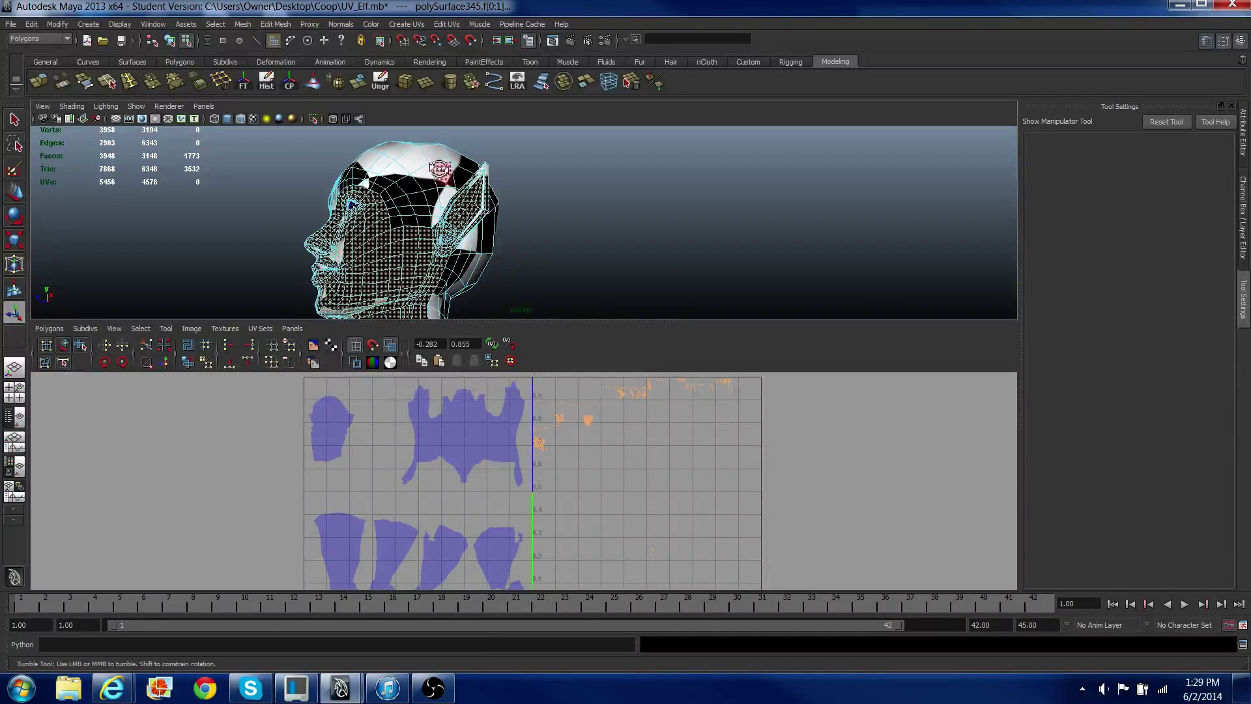
pyautogui.keyDown('alt'); pyautogui.moveTo(438, 163); pyautogui.dragTo(456, 156); pyautogui.keyUp('alt')
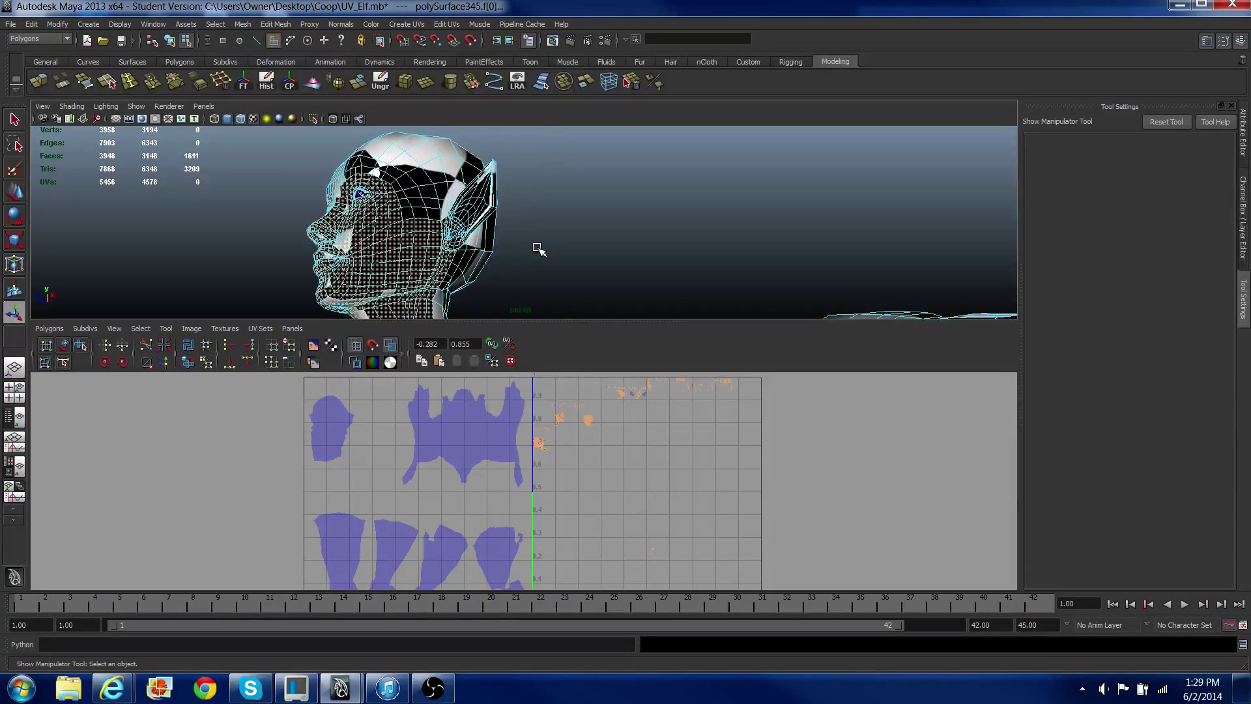
pyautogui.scroll(8, 539, 249)
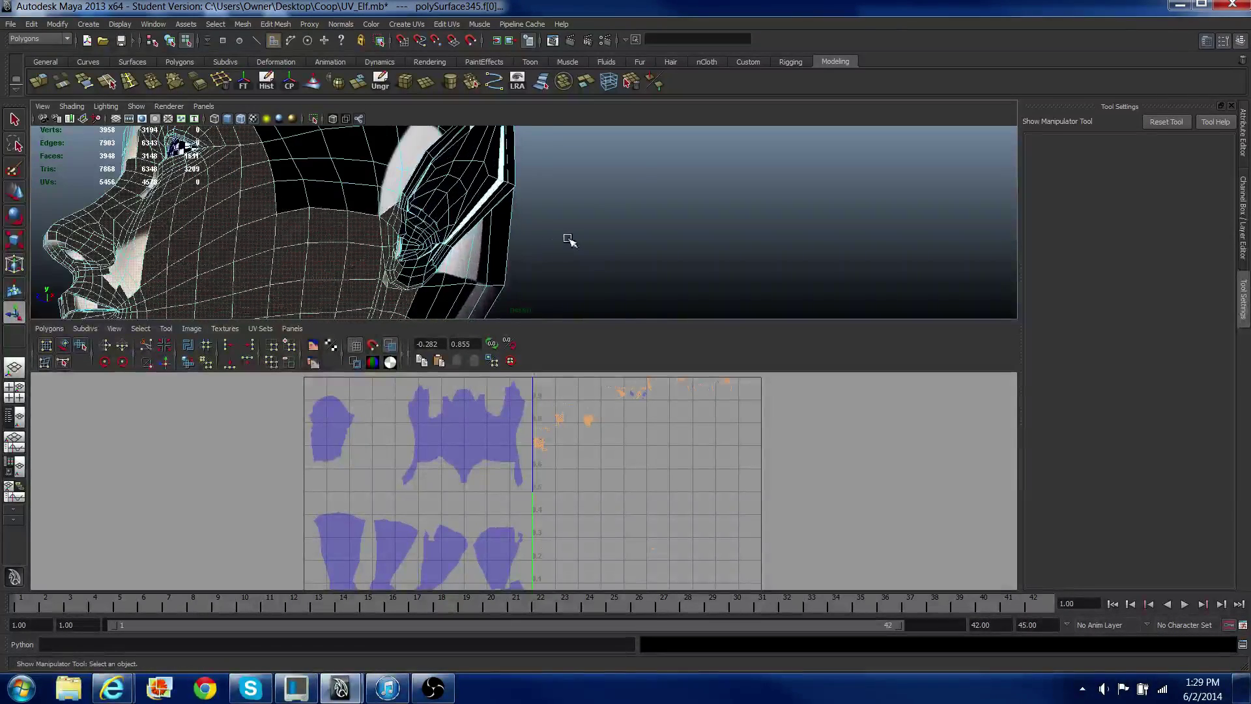
pyautogui.keyDown('alt'); pyautogui.moveTo(570, 240); pyautogui.dragTo(657, 244, button='middle'); pyautogui.keyUp('alt')
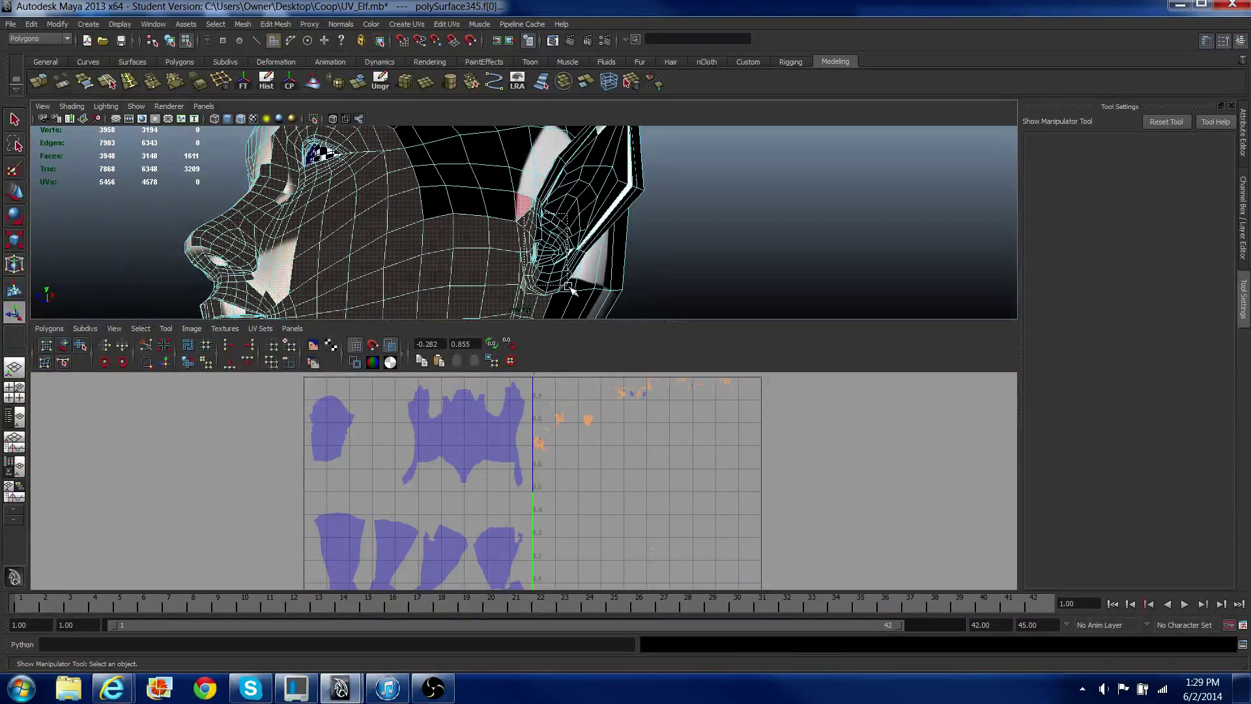
pyautogui.keyDown('alt'); pyautogui.moveTo(564, 292); pyautogui.dragTo(542, 253); pyautogui.keyUp('alt')
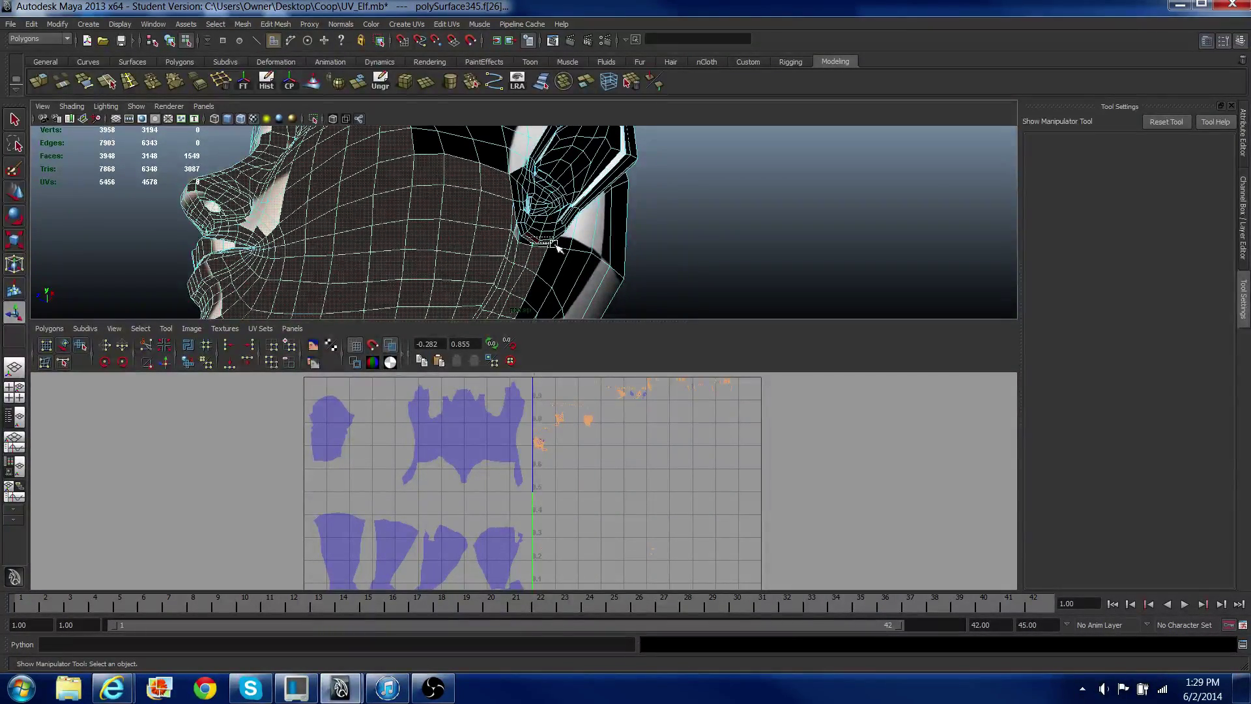
# Step: Remove the faces of the elf's right ear from the face selection
pyautogui.keyDown('alt'); pyautogui.moveTo(554, 245); pyautogui.dragTo(711, 244); pyautogui.keyUp('alt')
pyautogui.keyDown('alt'); pyautogui.moveTo(610, 256); pyautogui.dragTo(670, 261, button='middle'); pyautogui.keyUp('alt')
pyautogui.scroll(1, 613, 243)
pyautogui.scroll(-3, 613, 243)
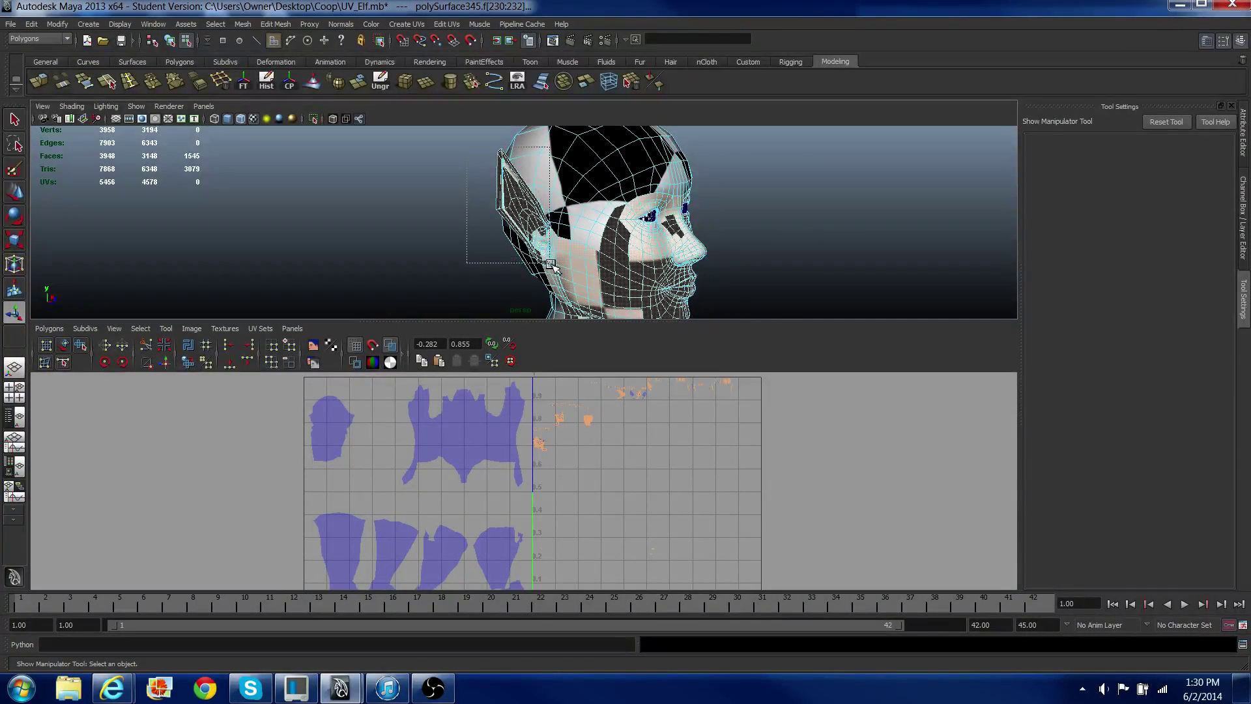
pyautogui.keyDown('alt'); pyautogui.moveTo(557, 266); pyautogui.dragTo(603, 258, button='right'); pyautogui.keyUp('alt')
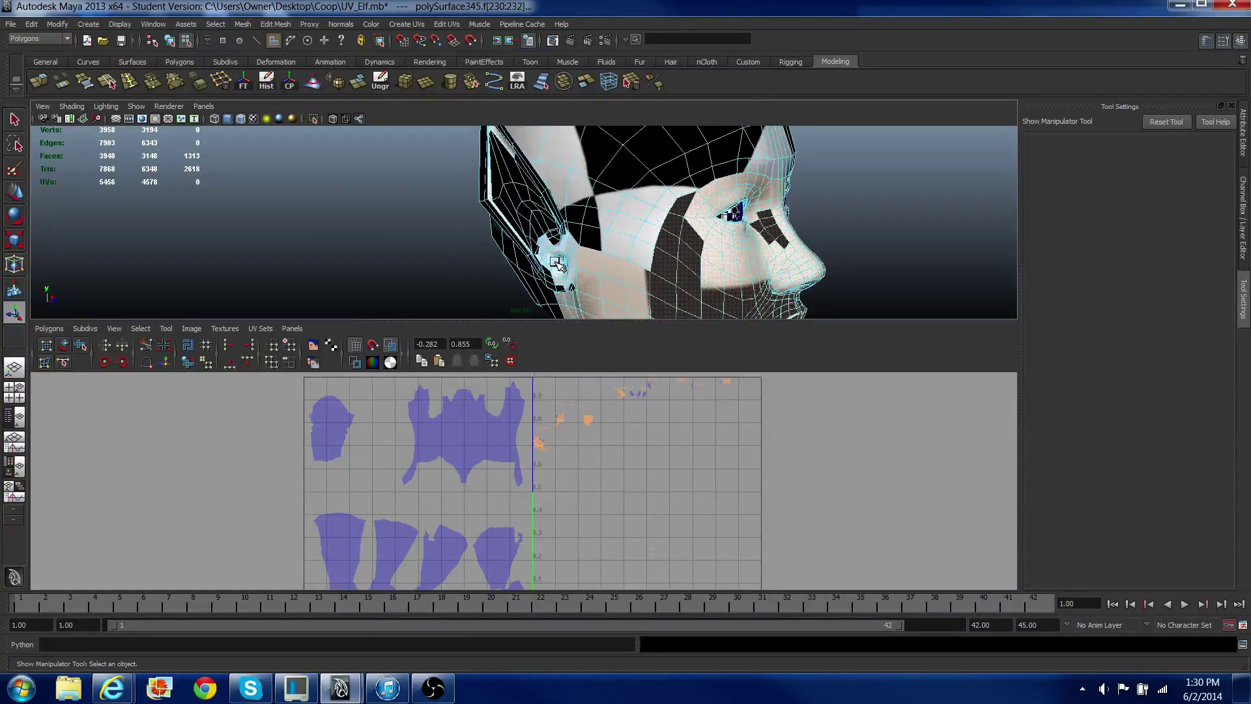
pyautogui.moveTo(580, 251)
pyautogui.keyDown('alt'); pyautogui.mouseDown()
pyautogui.moveTo(568, 248)
pyautogui.moveTo(589, 223)
pyautogui.moveTo(673, 257)
pyautogui.moveTo(587, 255)
pyautogui.moveTo(593, 268)
pyautogui.moveTo(570, 208)
pyautogui.moveTo(568, 237)
pyautogui.mouseUp(); pyautogui.keyUp('alt')
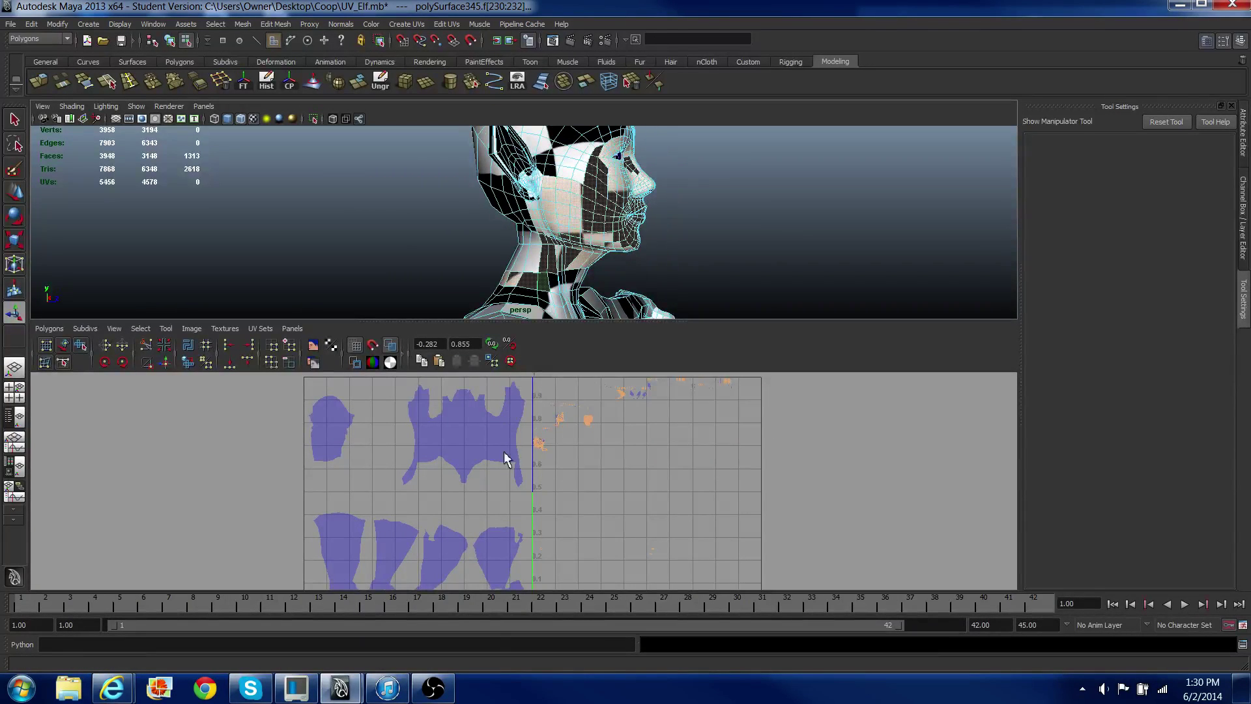
# Step: Apply Automatic Mapping to the selected face area to create new UV shells
pyautogui.scroll(-3, 506, 494)
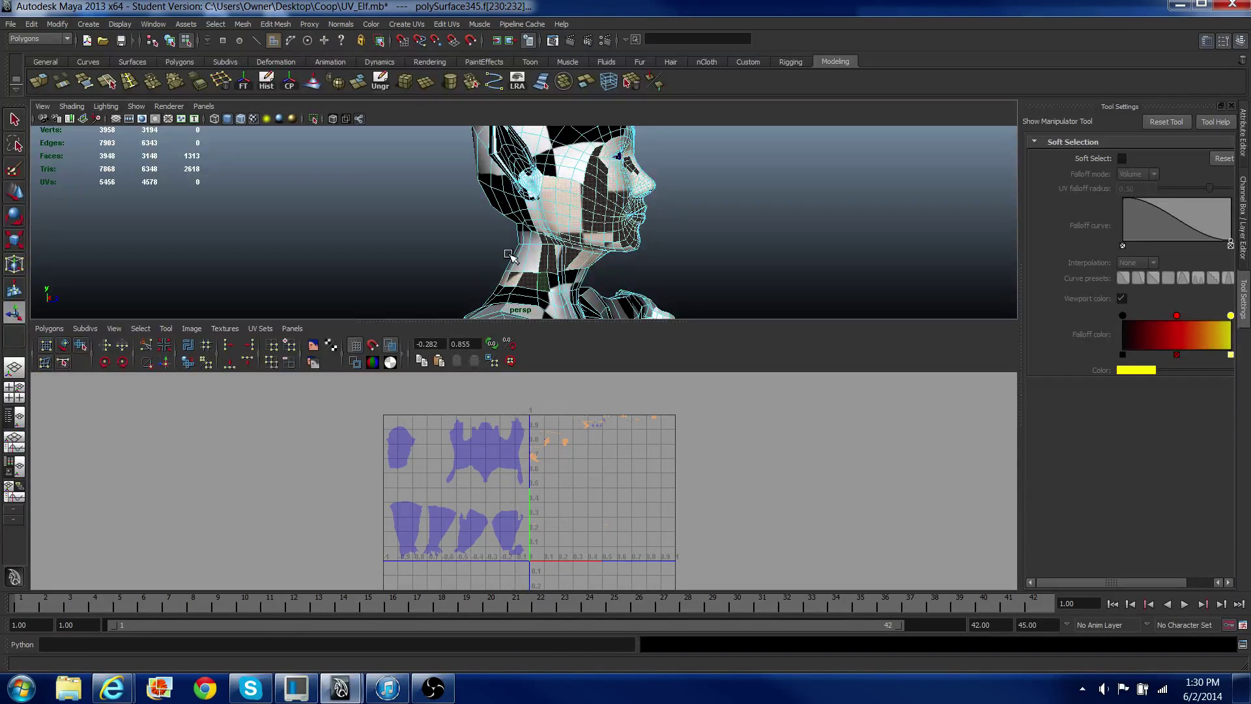
pyautogui.click(417, 25)
pyautogui.click(436, 80)
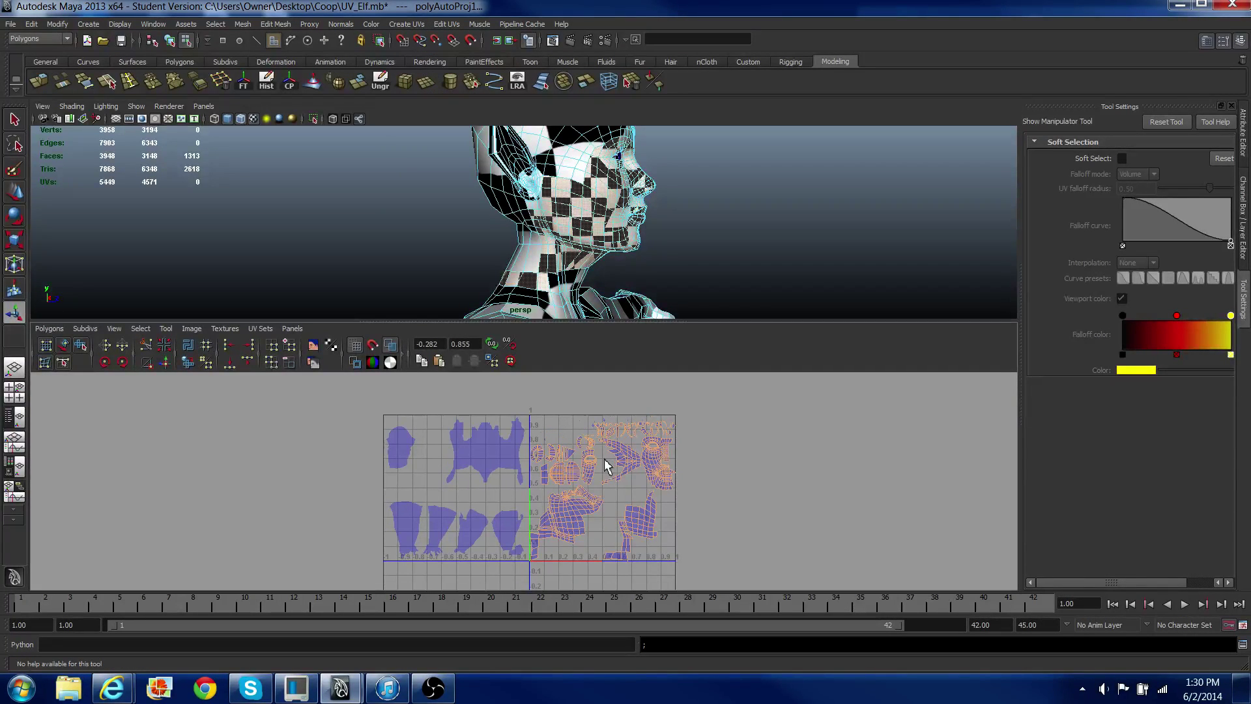
pyautogui.keyDown('alt'); pyautogui.moveTo(606, 461); pyautogui.dragTo(571, 505, button='middle'); pyautogui.keyUp('alt')
pyautogui.scroll(5, 598, 437)
pyautogui.scroll(3, 640, 440)
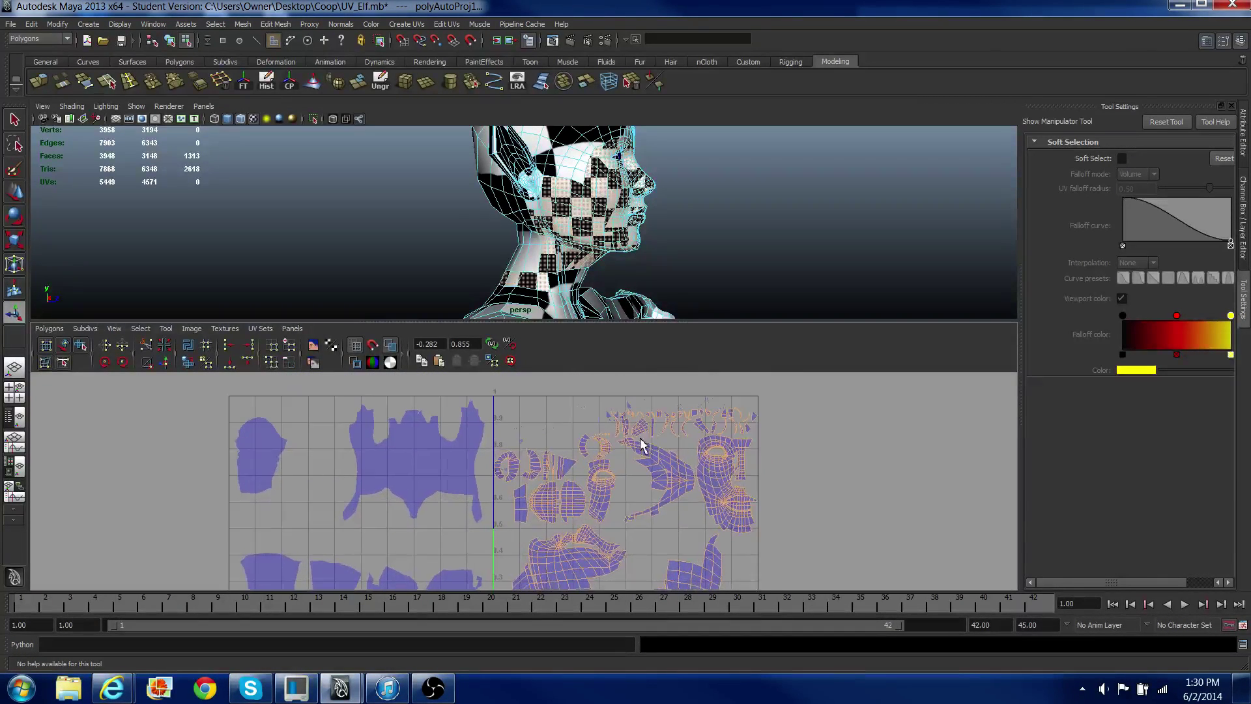
pyautogui.scroll(-1, 681, 434)
pyautogui.scroll(-3, 674, 478)
pyautogui.keyDown('alt'); pyautogui.moveTo(666, 503); pyautogui.dragTo(724, 378, button='middle'); pyautogui.keyUp('alt')
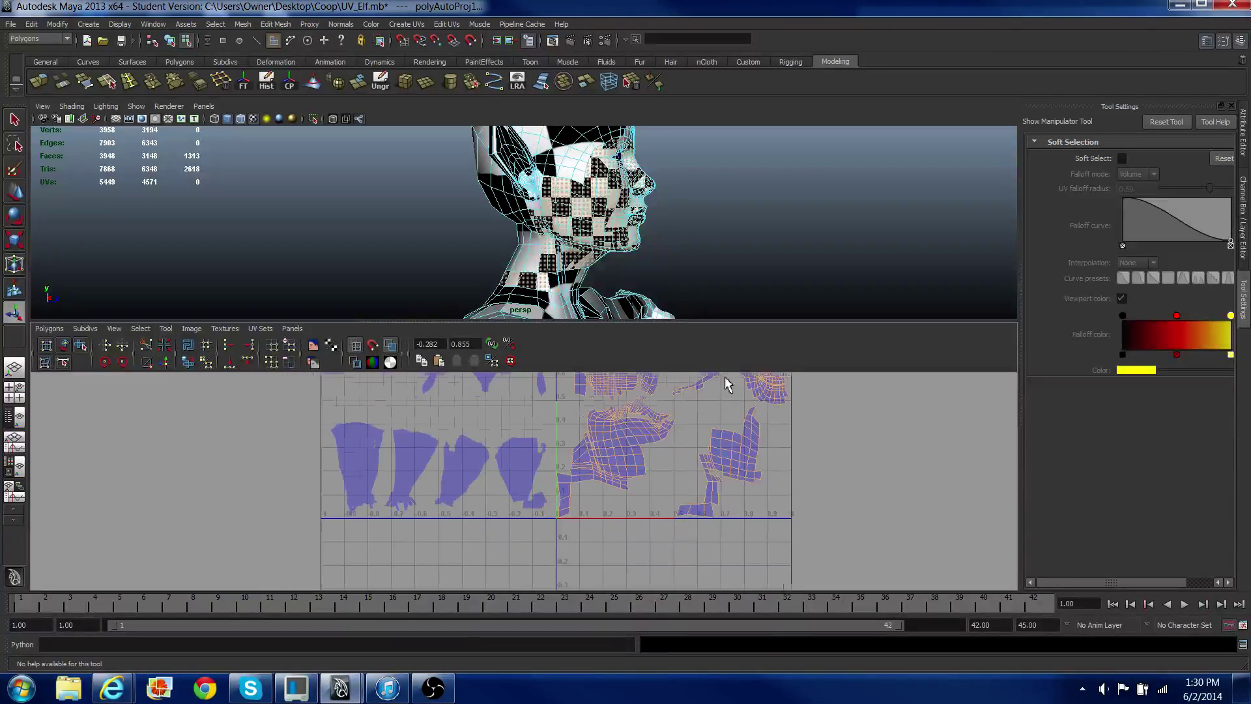
# Step: Select the newly mapped UVs and move them sideways out of the grid into the empty space beyond the tile
pyautogui.scroll(-4, 715, 449)
pyautogui.moveTo(685, 449); pyautogui.dragTo(715, 447, button='right')
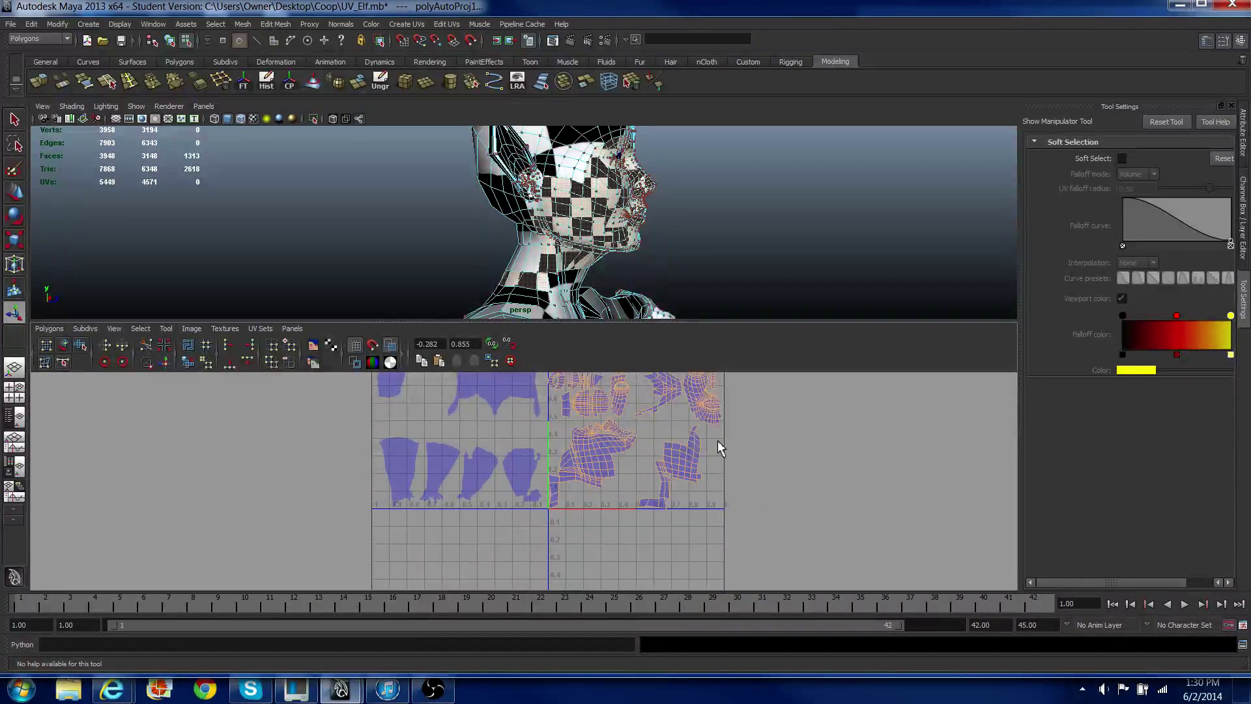
pyautogui.scroll(-4, 704, 443)
pyautogui.keyDown('alt'); pyautogui.moveTo(601, 424); pyautogui.dragTo(559, 401, button='right'); pyautogui.keyUp('alt')
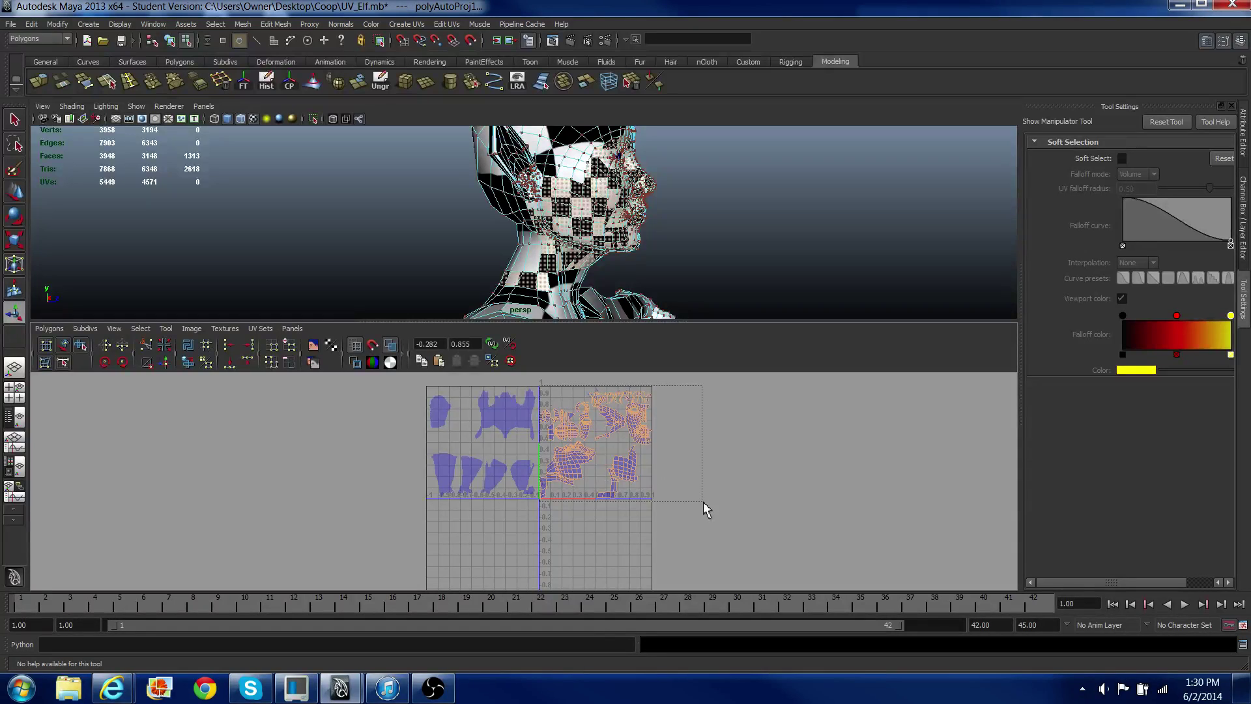
pyautogui.moveTo(702, 502); pyautogui.dragTo(702, 501)
pyautogui.press('w')
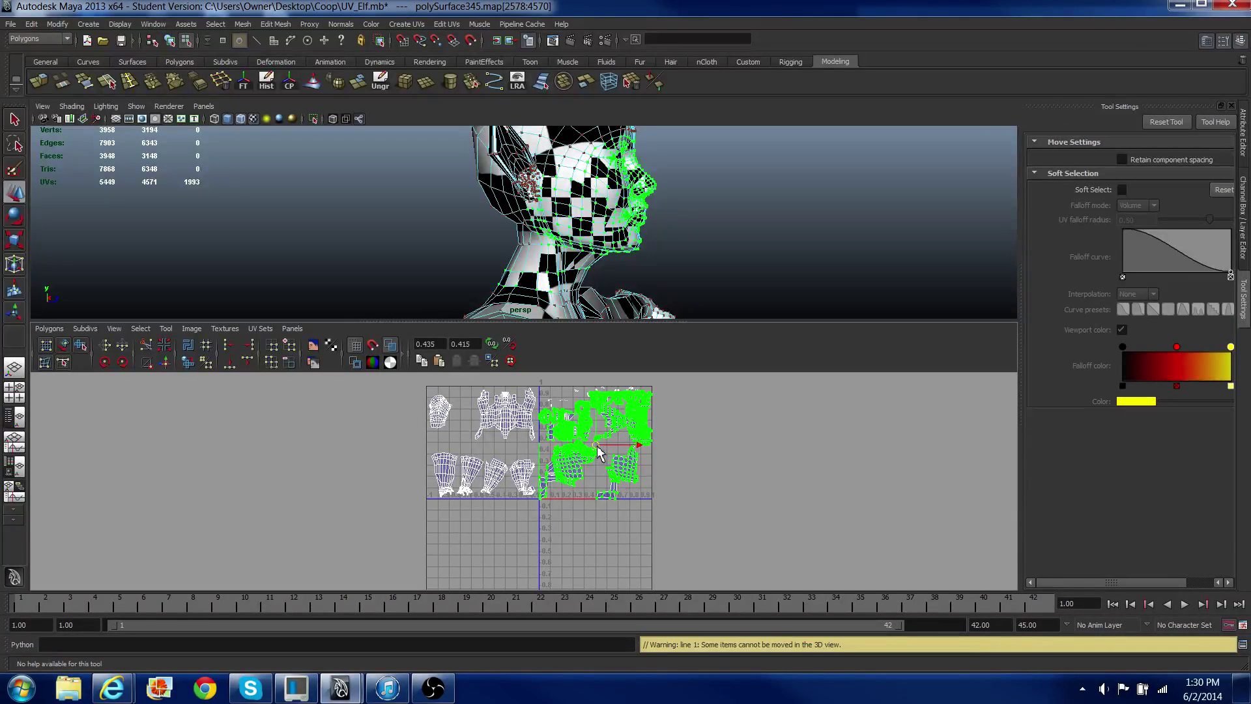
pyautogui.moveTo(599, 450); pyautogui.dragTo(715, 458)
pyautogui.scroll(4, 715, 454)
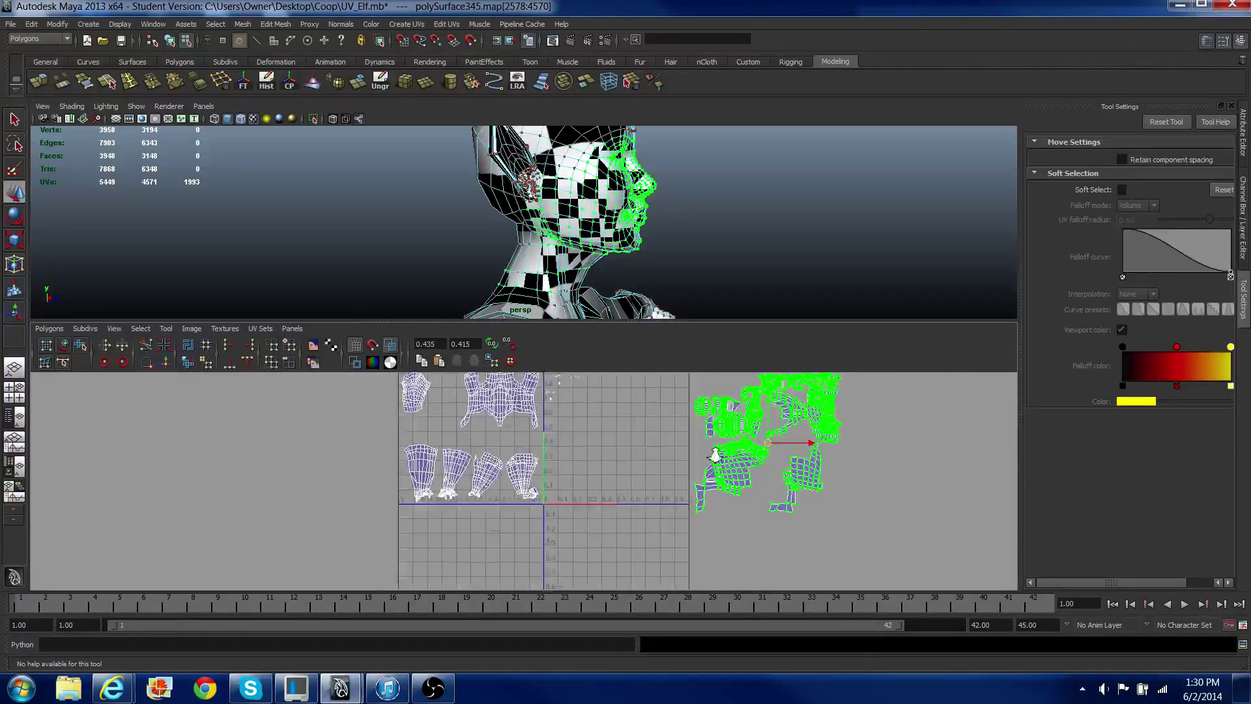
pyautogui.keyDown('alt'); pyautogui.moveTo(715, 454); pyautogui.dragTo(438, 530, button='middle'); pyautogui.keyUp('alt')
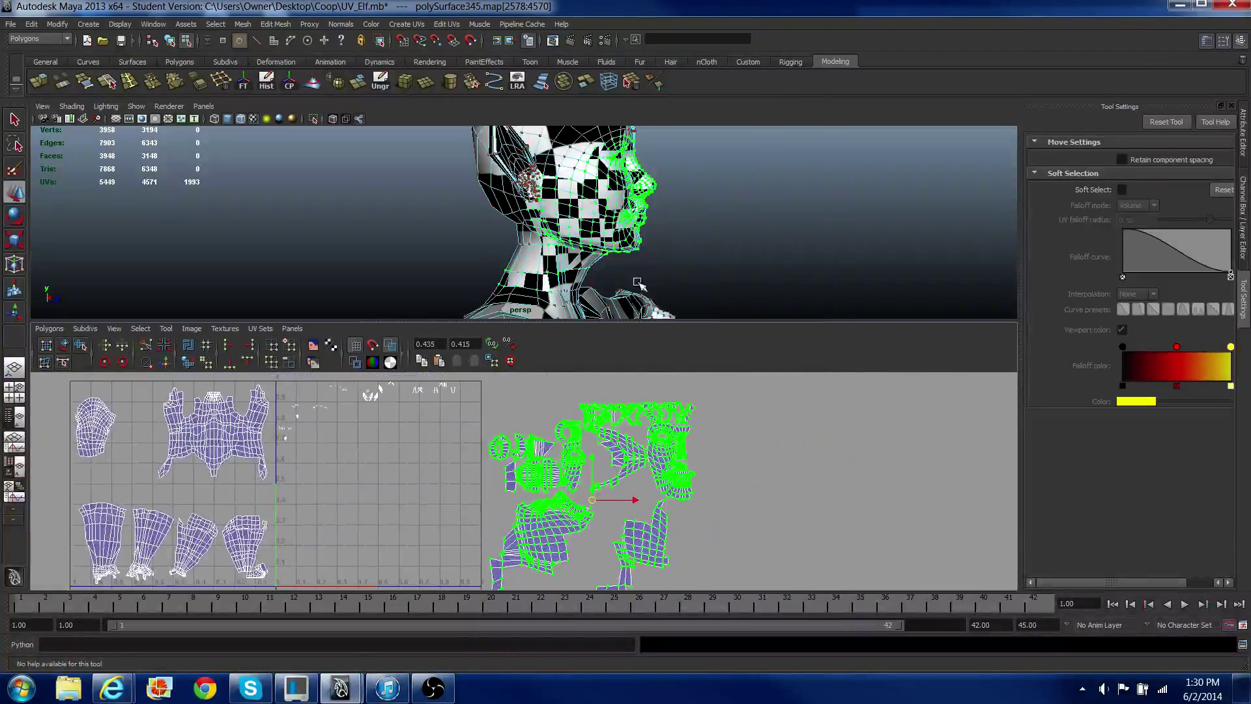
# Step: Move and Sew the open edge along the nose bridge to attach the other half of the face to the face shell
pyautogui.keyDown('alt'); pyautogui.moveTo(687, 207); pyautogui.dragTo(573, 193); pyautogui.keyUp('alt')
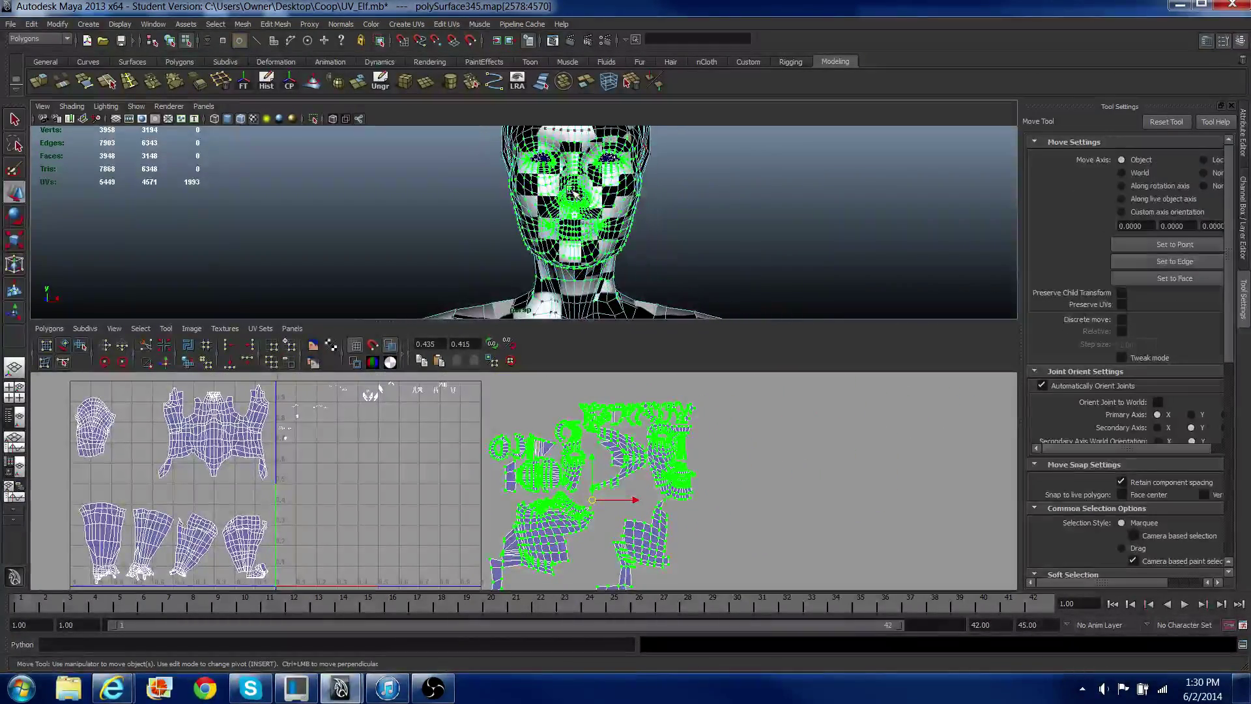
pyautogui.scroll(3, 675, 483)
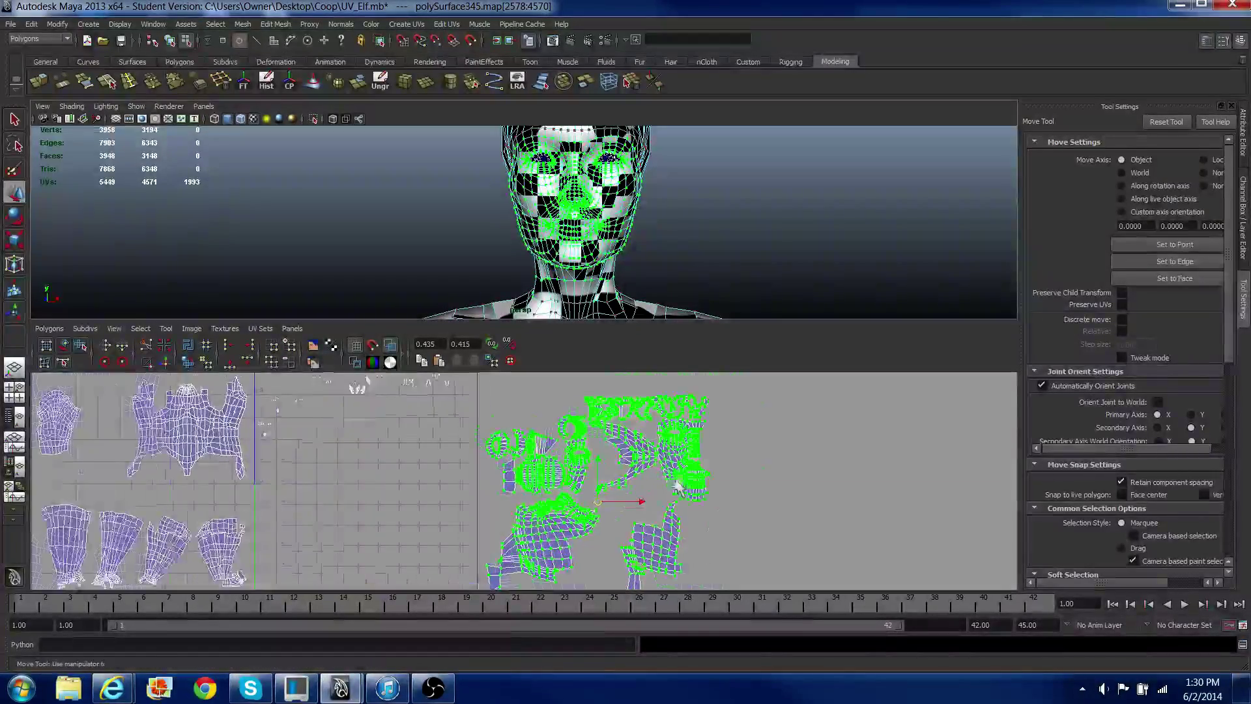
pyautogui.keyDown('alt'); pyautogui.moveTo(675, 482); pyautogui.dragTo(404, 518, button='middle'); pyautogui.keyUp('alt')
pyautogui.scroll(2, 497, 447)
pyautogui.moveTo(499, 443); pyautogui.dragTo(504, 424, button='right')
pyautogui.scroll(3, 506, 431)
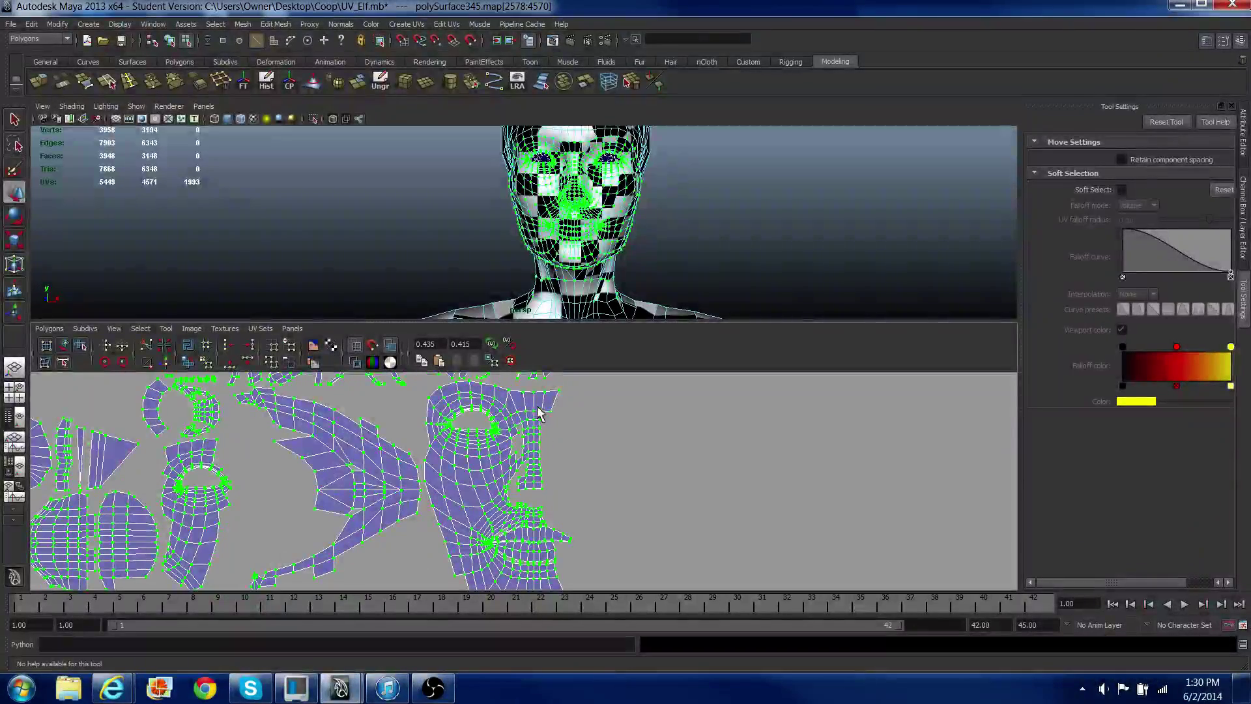
pyautogui.moveTo(563, 400); pyautogui.dragTo(600, 487)
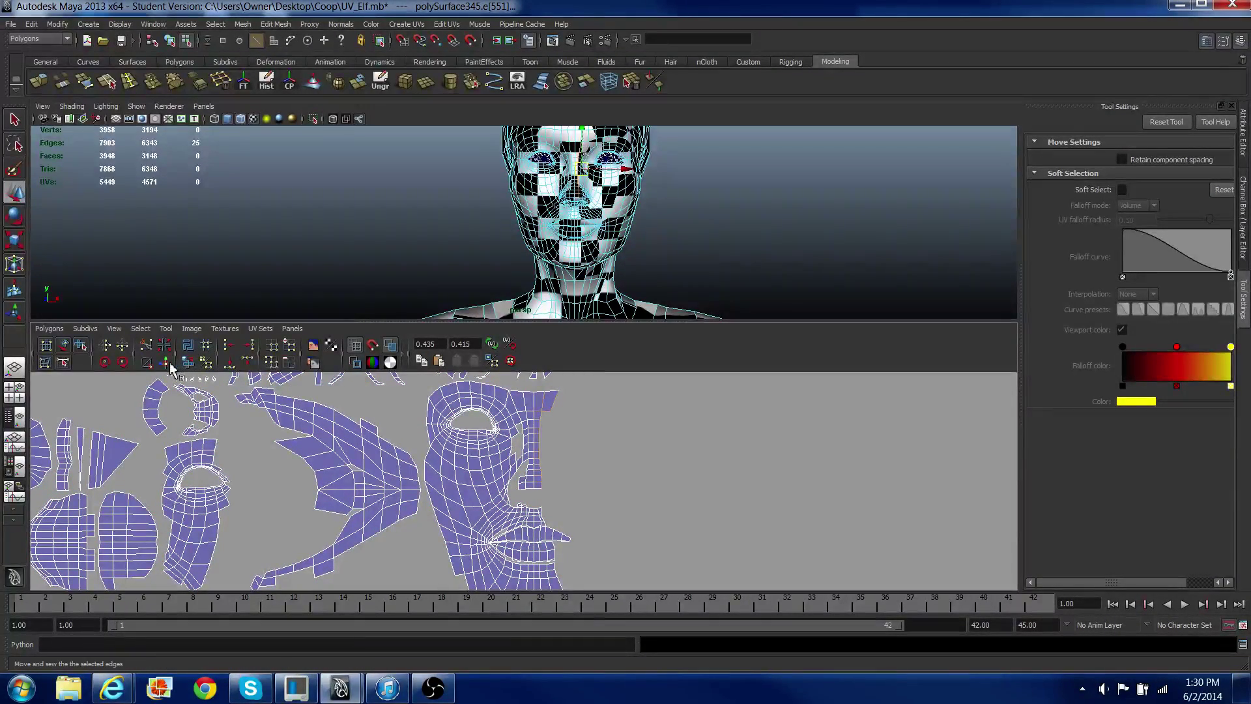
pyautogui.scroll(-4, 248, 501)
pyautogui.keyDown('alt'); pyautogui.moveTo(357, 475); pyautogui.dragTo(492, 346, button='middle'); pyautogui.keyUp('alt')
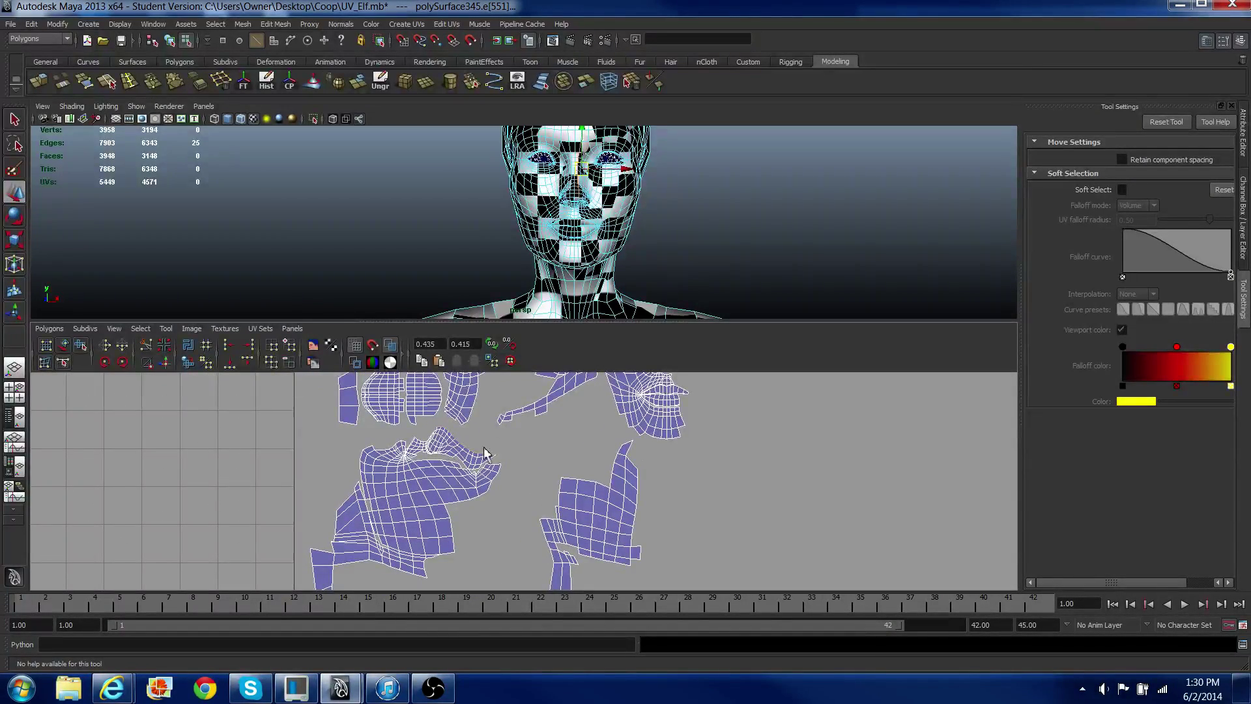
pyautogui.keyDown('alt'); pyautogui.moveTo(492, 453); pyautogui.dragTo(420, 541, button='middle'); pyautogui.keyUp('alt')
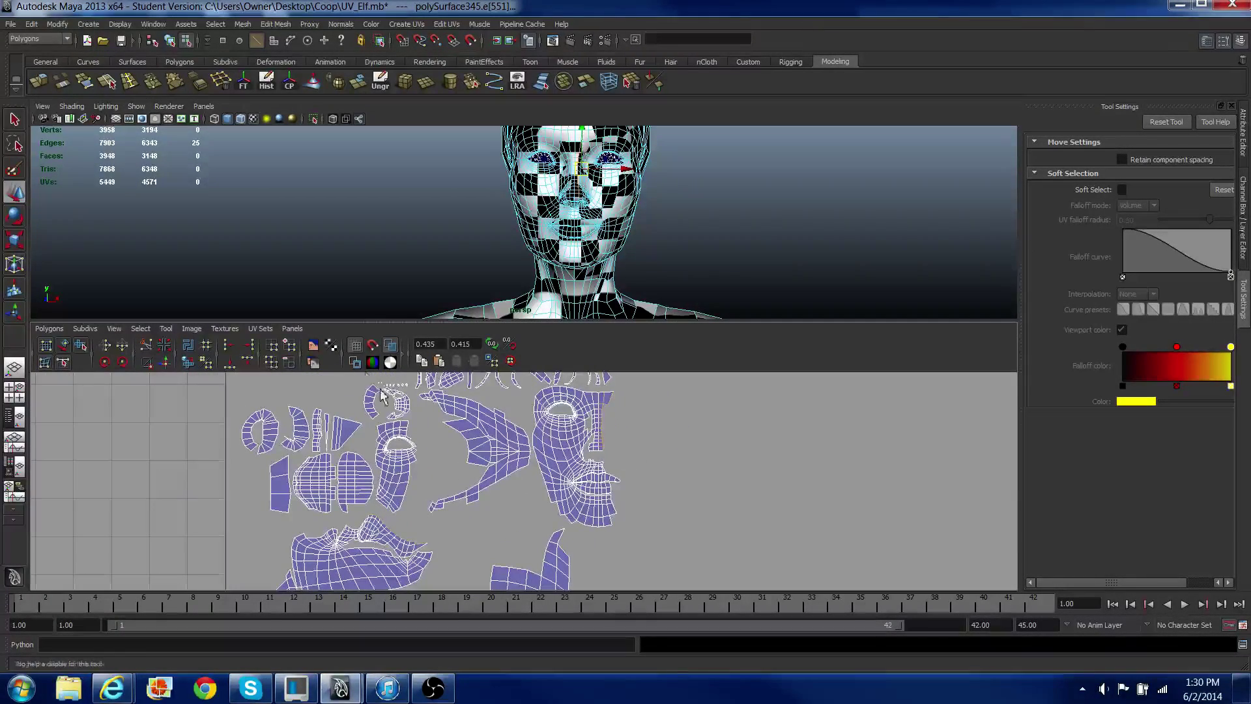
pyautogui.click(167, 364)
pyautogui.keyDown('alt'); pyautogui.moveTo(694, 515); pyautogui.dragTo(642, 528, button='middle'); pyautogui.keyUp('alt')
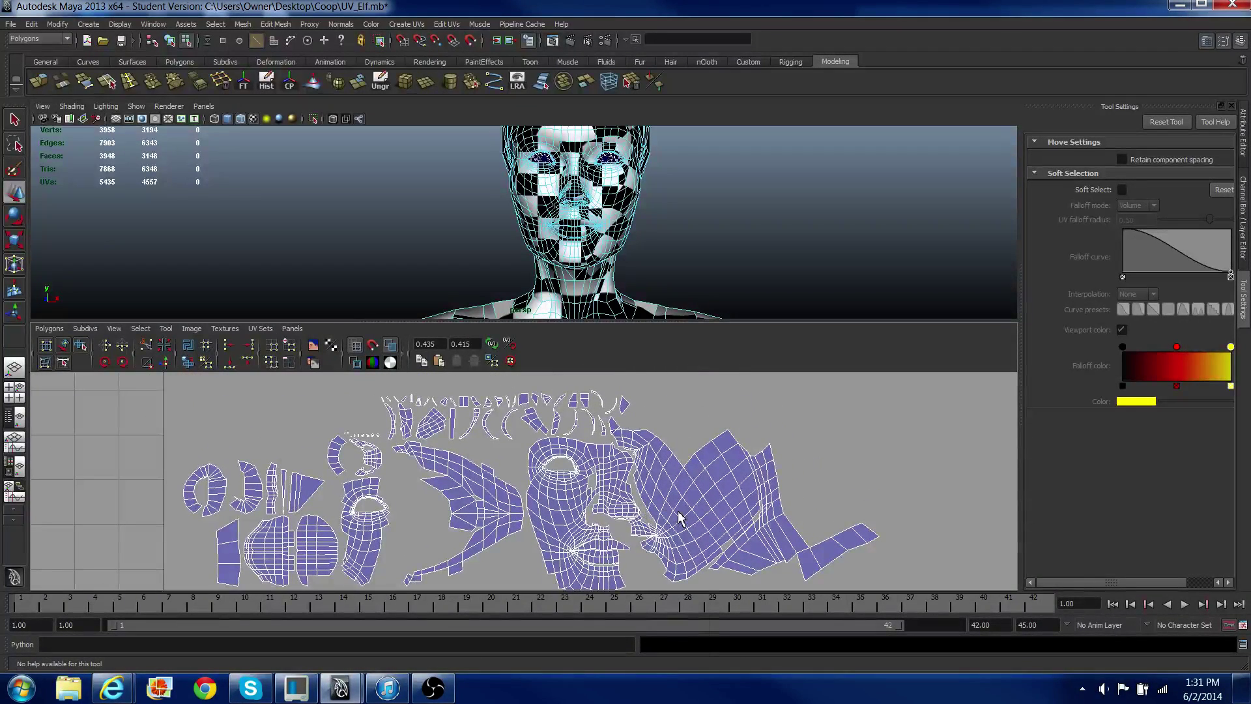
# Step: Select the UVs of the joined face shell and move them sideways, clear of the smaller shells
pyautogui.moveTo(678, 512); pyautogui.dragTo(701, 508, button='right')
pyautogui.moveTo(706, 498); pyautogui.dragTo(729, 521)
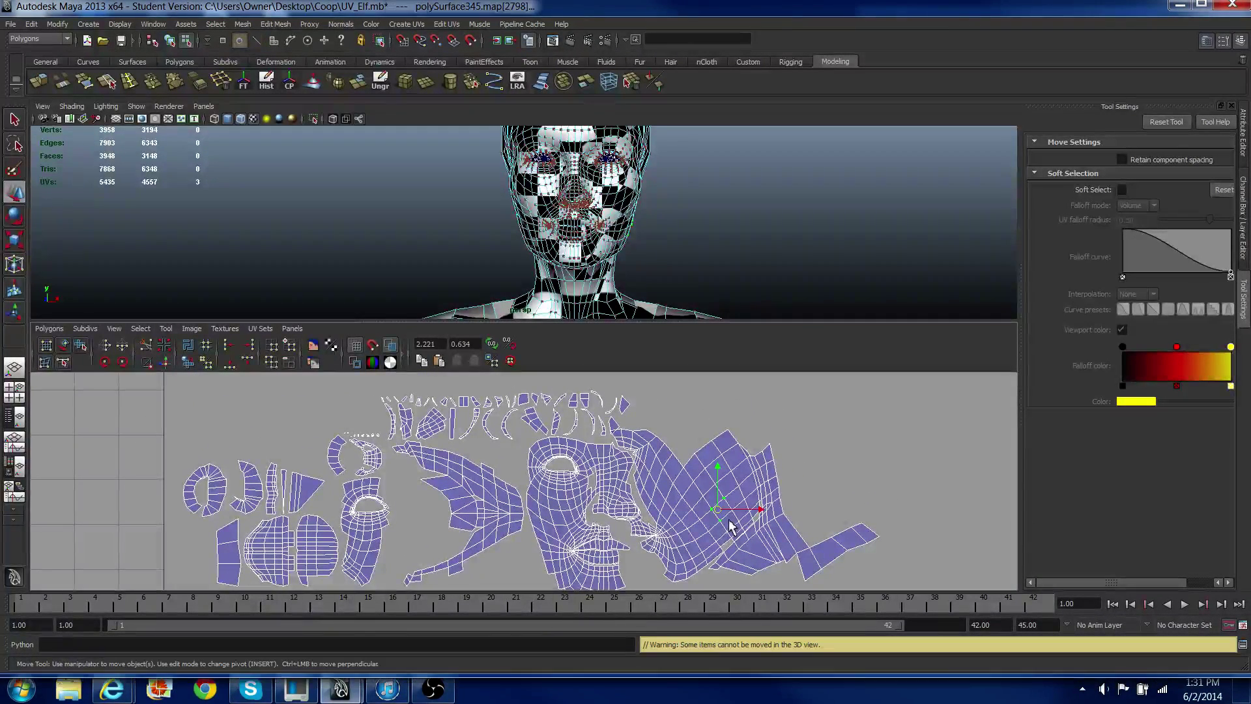
pyautogui.keyDown('ctrl'); pyautogui.moveTo(729, 520); pyautogui.dragTo(691, 511, button='right'); pyautogui.keyUp('ctrl')
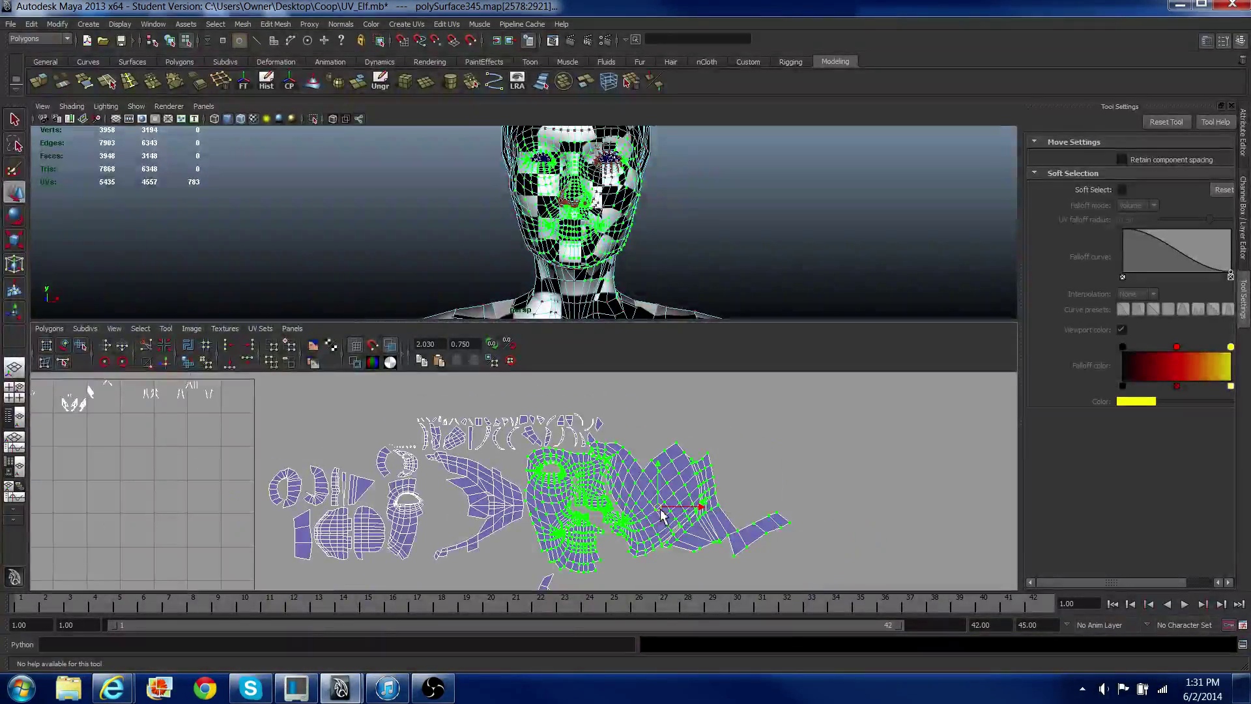
pyautogui.moveTo(662, 515); pyautogui.dragTo(784, 514)
pyautogui.keyDown('alt'); pyautogui.moveTo(784, 515); pyautogui.dragTo(632, 450, button='middle'); pyautogui.keyUp('alt')
pyautogui.keyDown('alt'); pyautogui.moveTo(612, 470); pyautogui.dragTo(659, 471, button='right'); pyautogui.keyUp('alt')
pyautogui.keyDown('alt'); pyautogui.moveTo(658, 472); pyautogui.dragTo(644, 512, button='middle'); pyautogui.keyUp('alt')
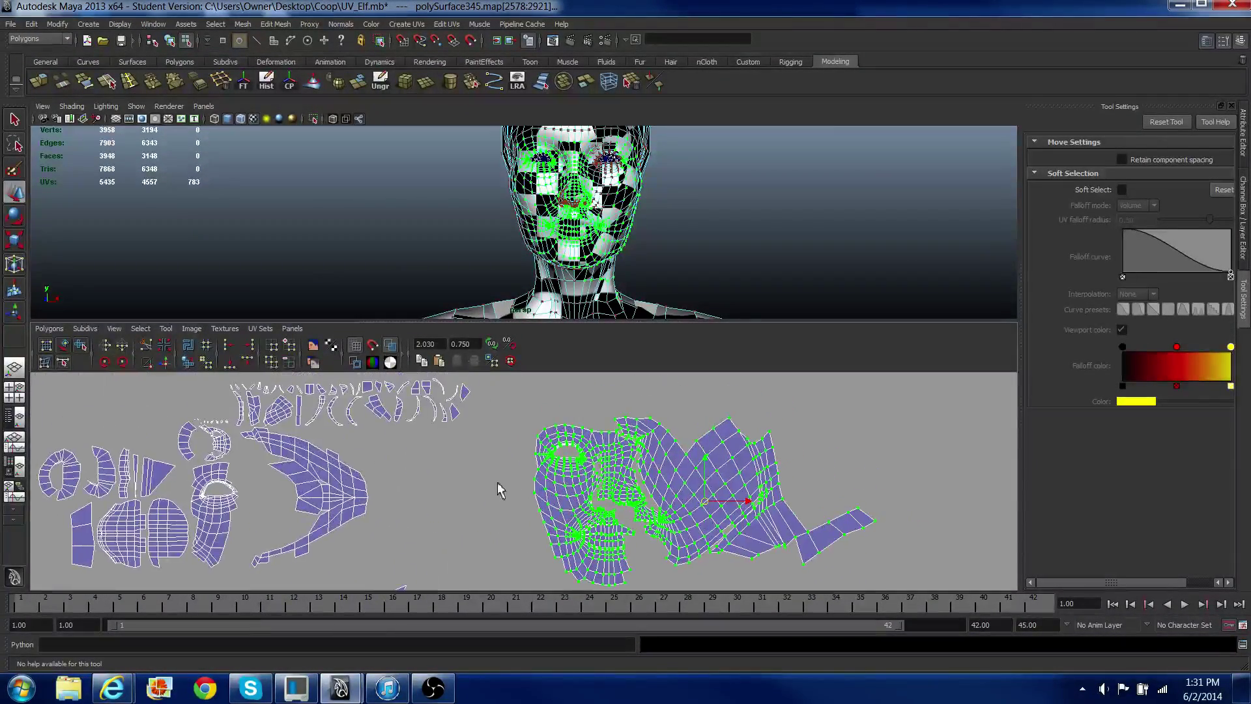
# Step: Select the separate eye-and-cheek UV shell and move it to the empty space beyond the joined face shell
pyautogui.moveTo(201, 504); pyautogui.dragTo(223, 506, button='right')
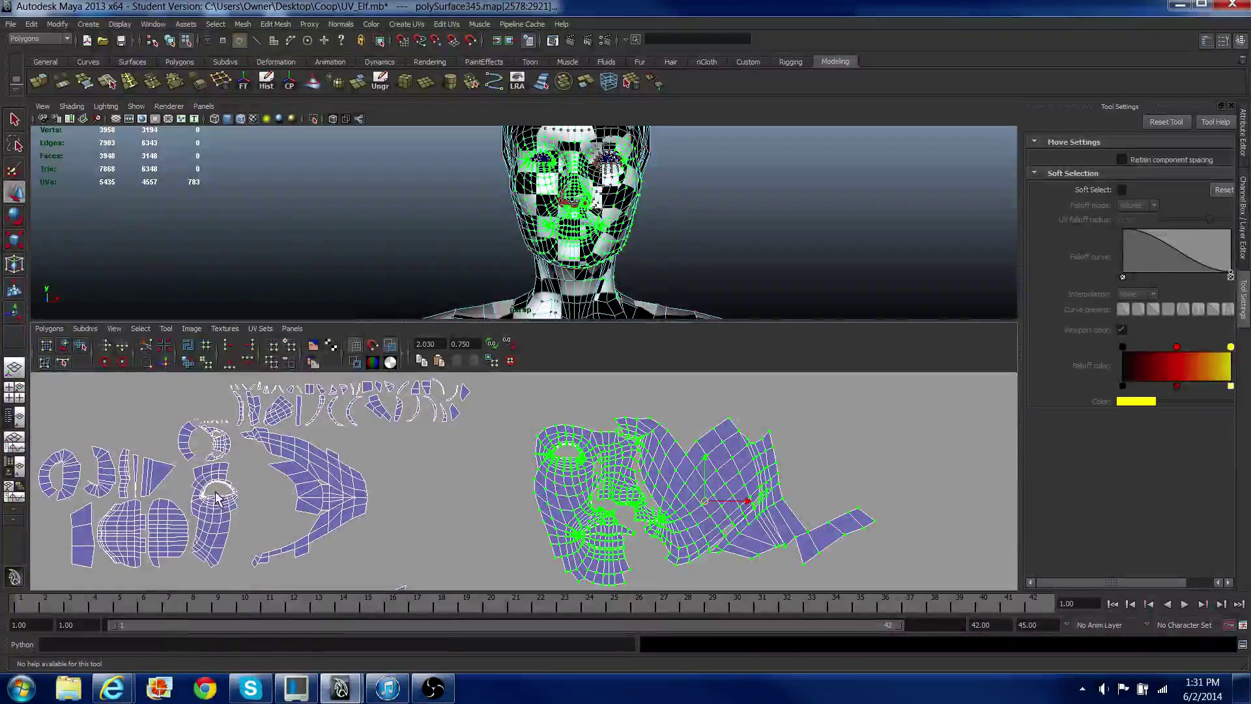
pyautogui.moveTo(213, 492); pyautogui.dragTo(231, 508)
pyautogui.keyDown('ctrl'); pyautogui.moveTo(224, 506); pyautogui.dragTo(252, 494, button='right'); pyautogui.keyUp('ctrl')
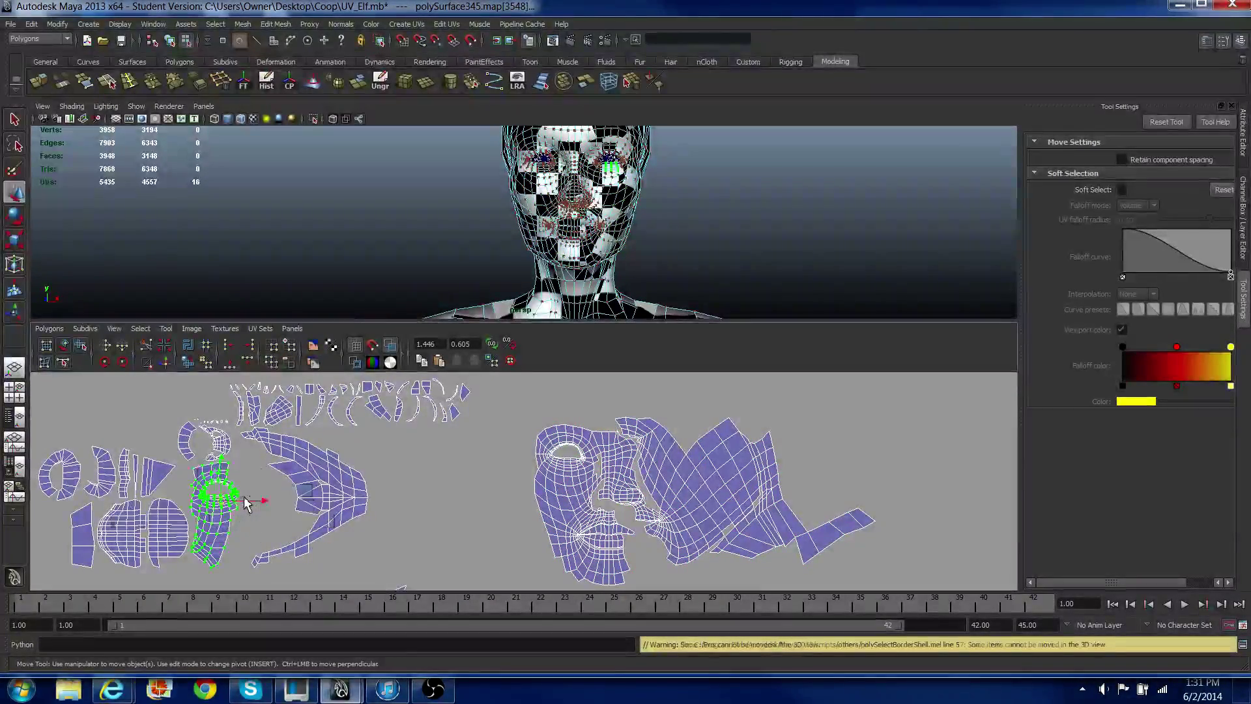
pyautogui.moveTo(222, 515); pyautogui.dragTo(848, 445)
# Step: Select the edges of the separate eye-and-cheek shell and deselect those shared with the small shells
pyautogui.rightClick(848, 444)
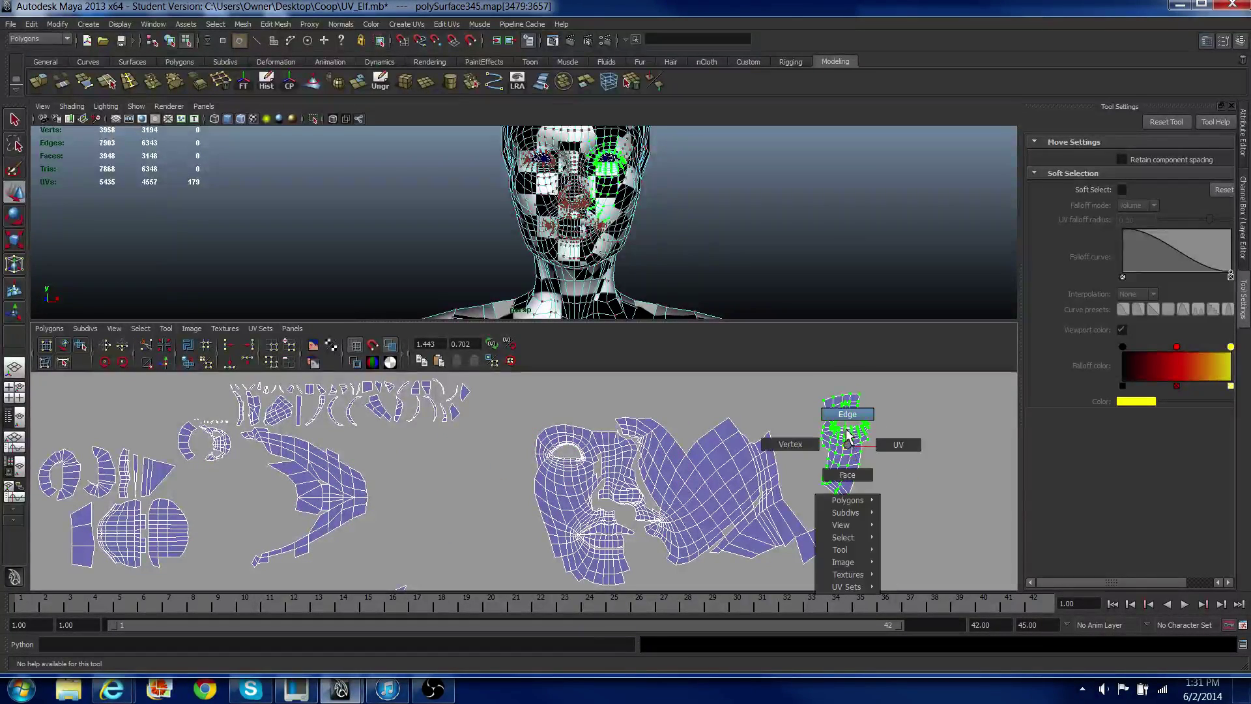
pyautogui.moveTo(846, 429); pyautogui.dragTo(845, 418, button='right')
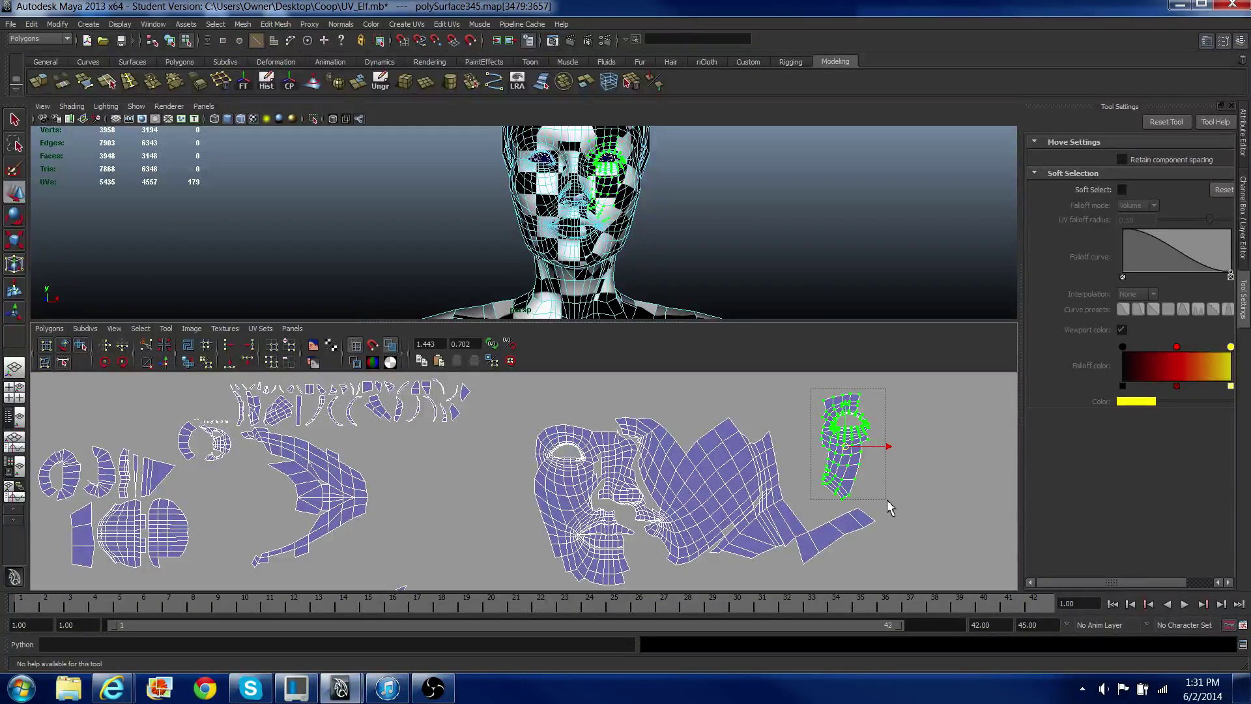
pyautogui.moveTo(887, 500); pyautogui.dragTo(886, 499)
pyautogui.keyDown('alt'); pyautogui.moveTo(629, 513); pyautogui.dragTo(686, 423, button='right'); pyautogui.keyUp('alt')
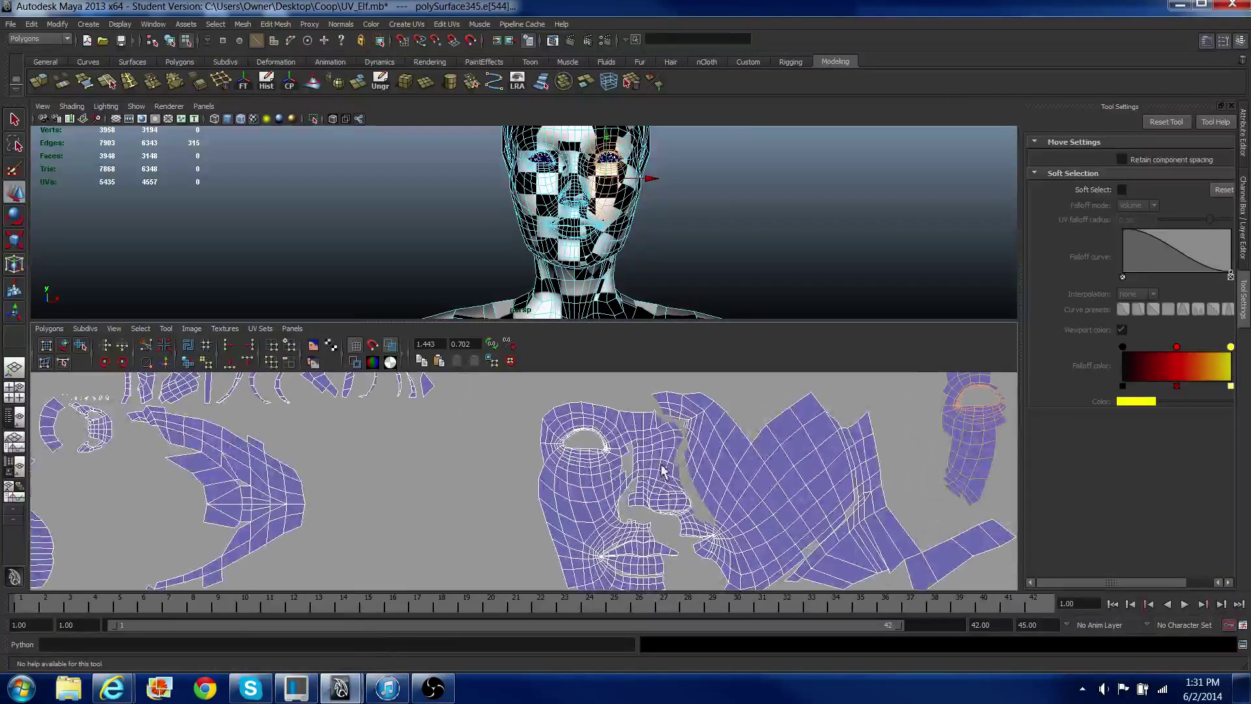
pyautogui.scroll(-3, 430, 495)
pyautogui.scroll(1, 416, 491)
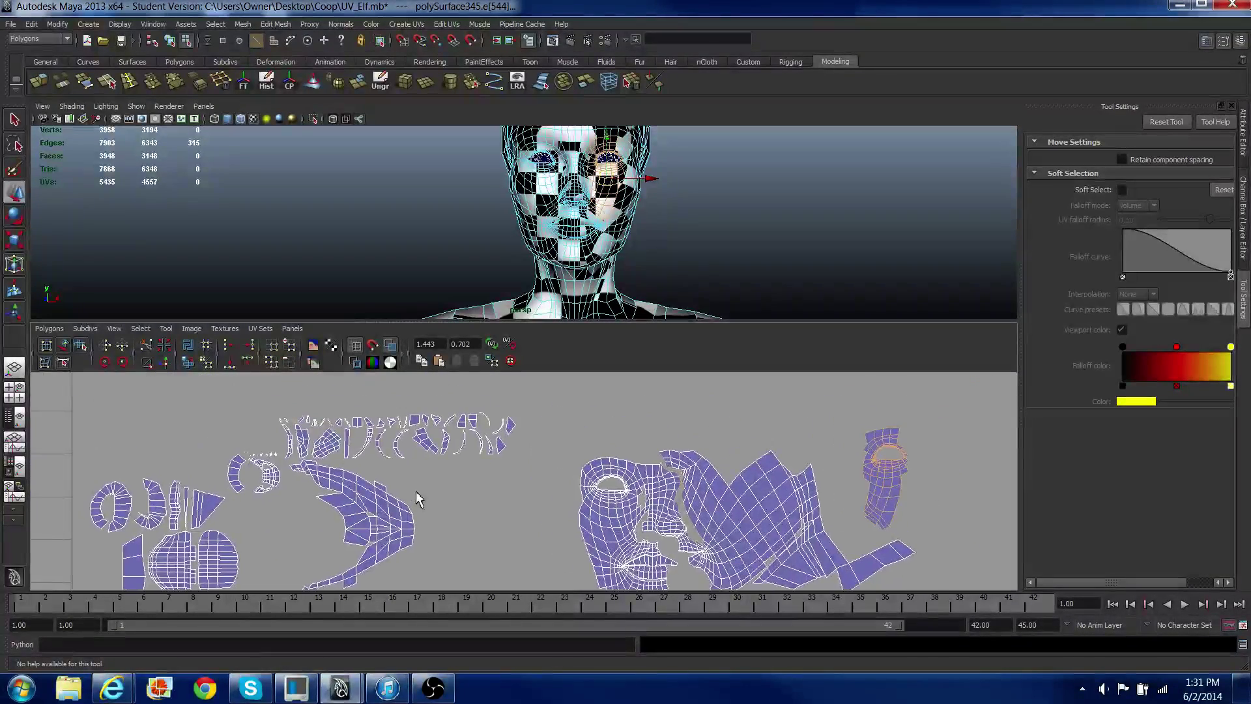
pyautogui.scroll(2, 292, 447)
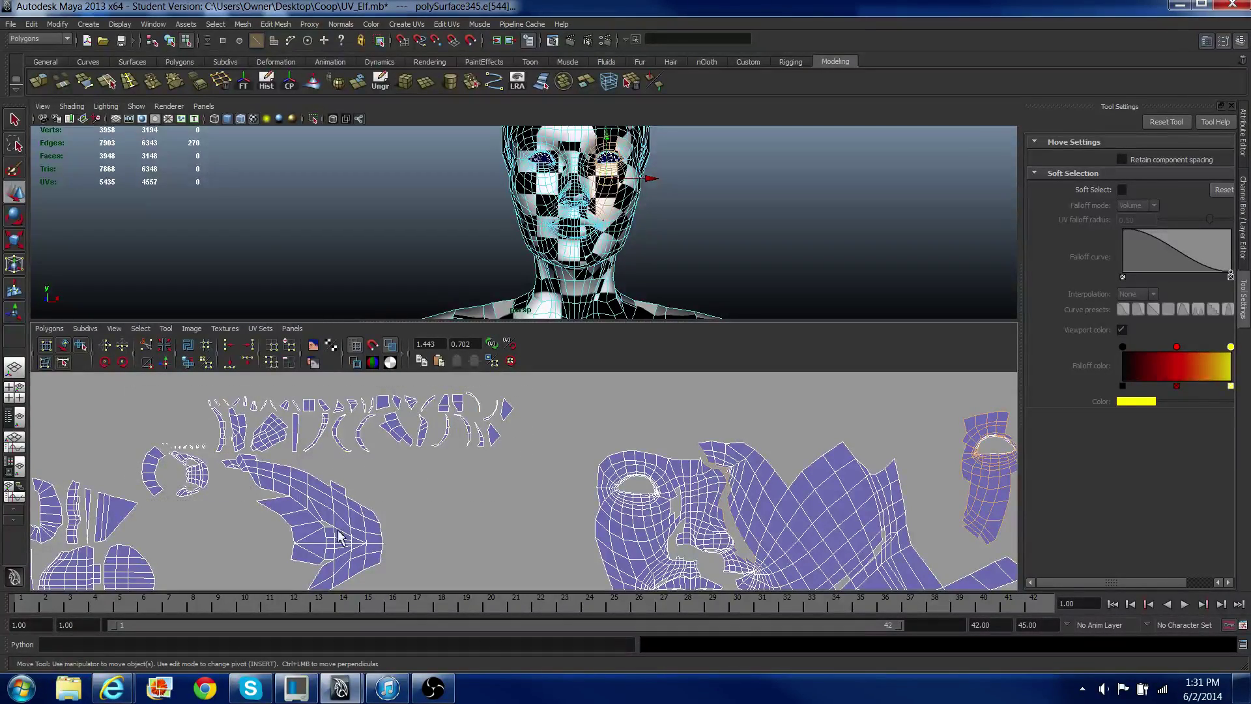
# Step: Try to Move and Sew the eye-and-cheek shell onto the face shell with the selected edges, and undo the sew
pyautogui.scroll(-2, 361, 503)
pyautogui.keyDown('alt'); pyautogui.moveTo(361, 503); pyautogui.dragTo(449, 368, button='middle'); pyautogui.keyUp('alt')
pyautogui.scroll(-3, 433, 411)
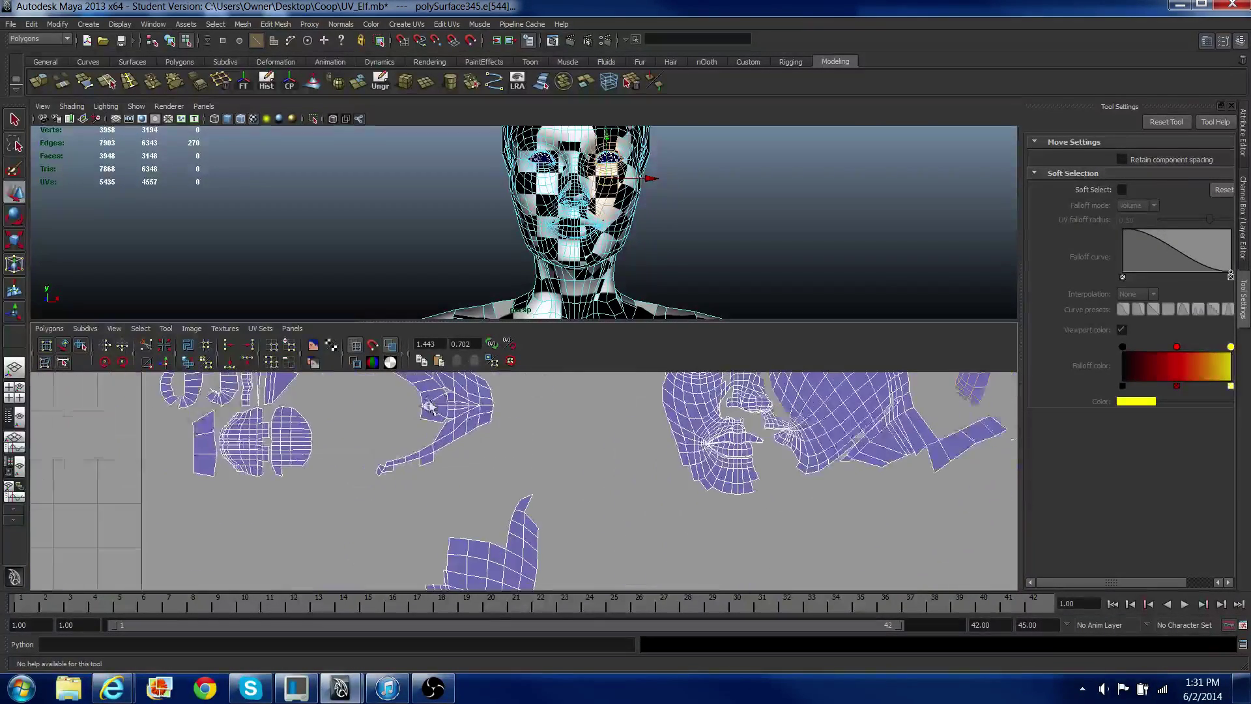
pyautogui.scroll(-1, 449, 519)
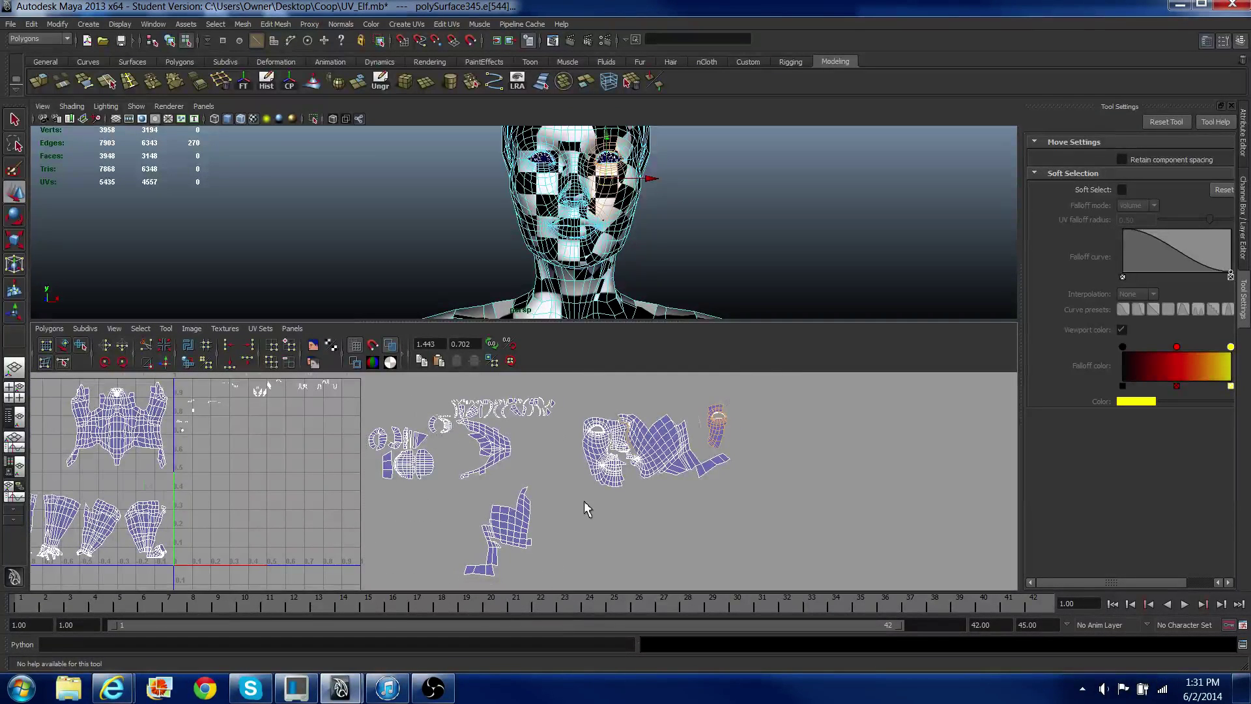
pyautogui.scroll(2, 587, 509)
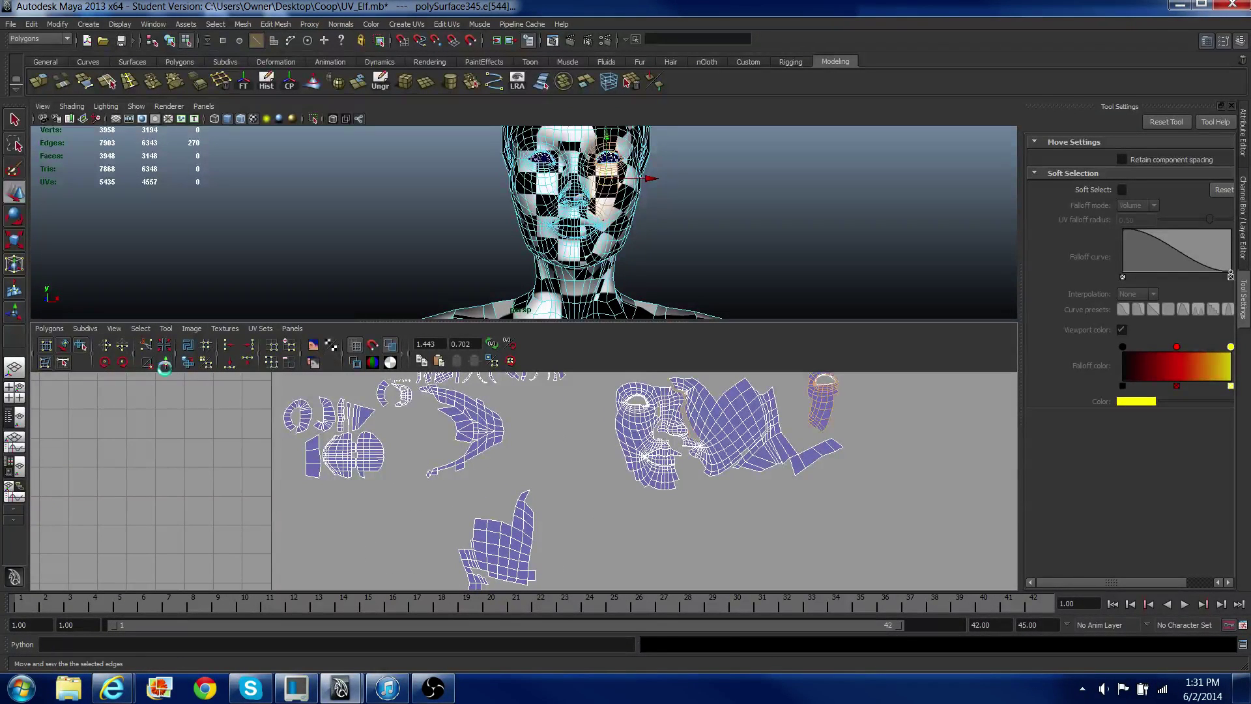
pyautogui.keyDown('alt'); pyautogui.moveTo(763, 506); pyautogui.dragTo(699, 619, button='middle'); pyautogui.keyUp('alt')
pyautogui.hotkey('ctrl', 'z')
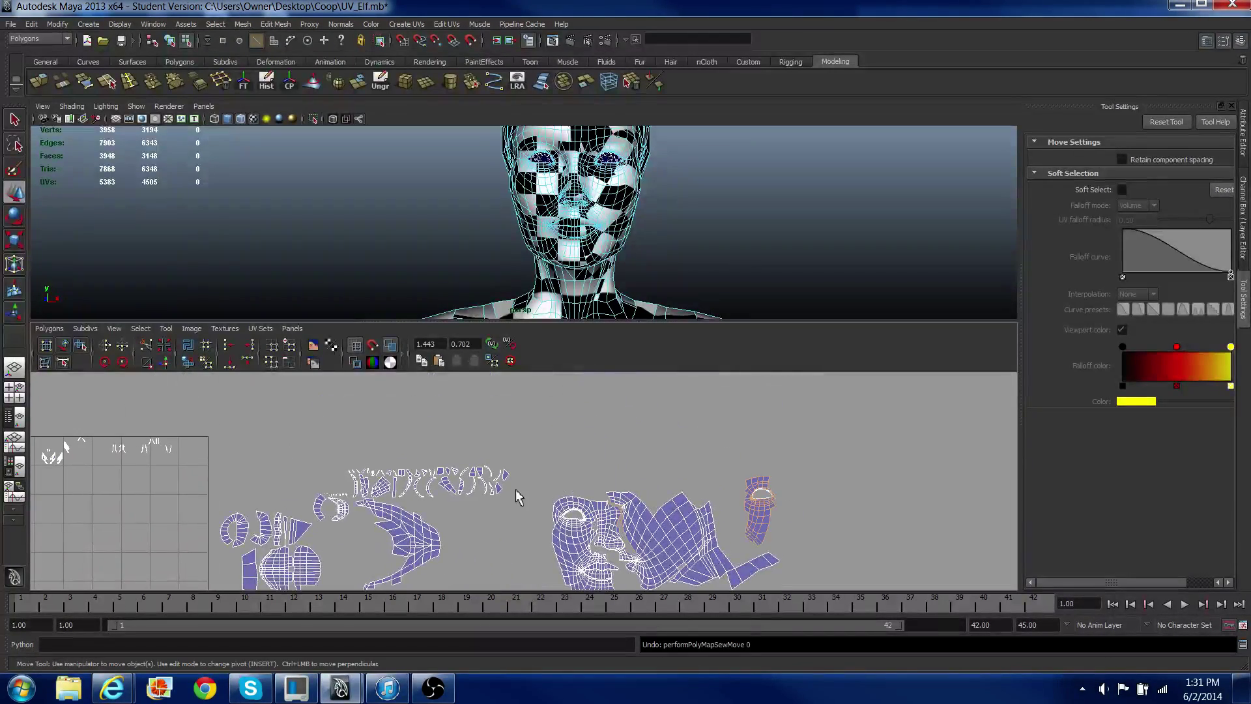
# Step: Remove a few more edges shared with other shells from the eye-and-cheek edge selection, undoing another trial sew
pyautogui.scroll(-2, 500, 507)
pyautogui.keyDown('alt'); pyautogui.moveTo(486, 509); pyautogui.dragTo(537, 451, button='middle'); pyautogui.keyUp('alt')
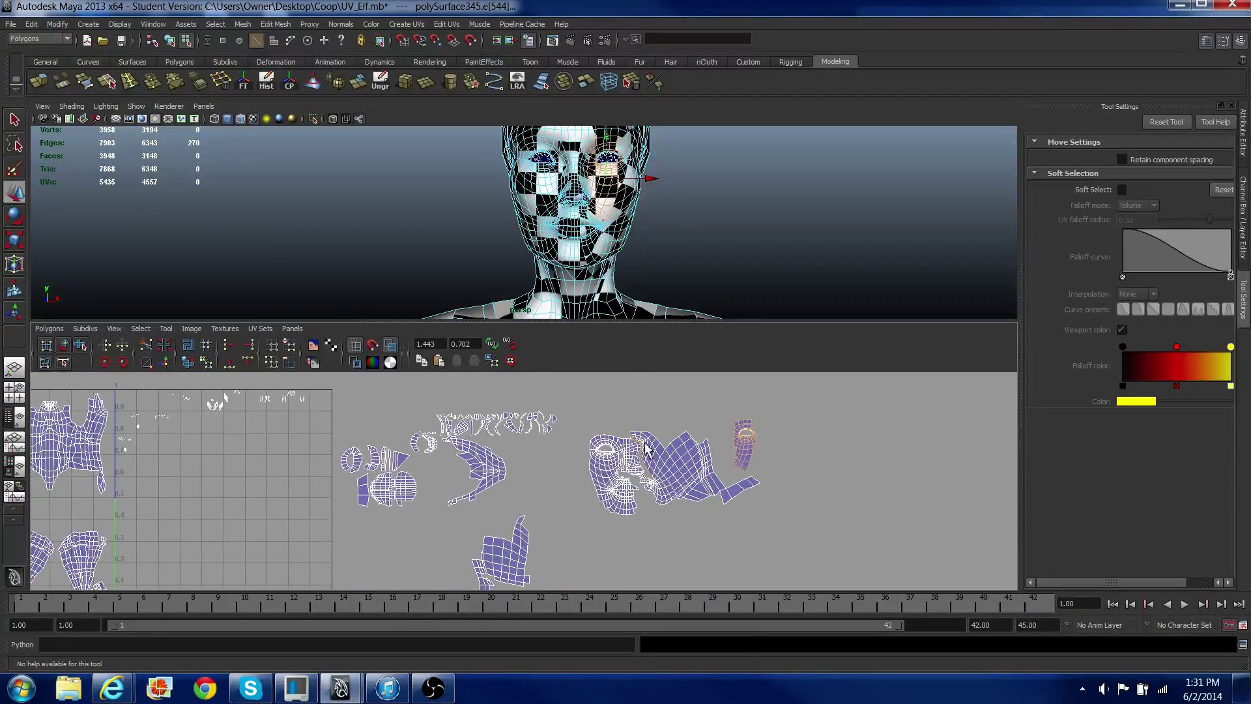
pyautogui.scroll(-1, 461, 553)
pyautogui.keyDown('alt'); pyautogui.moveTo(461, 551); pyautogui.dragTo(453, 522, button='middle'); pyautogui.keyUp('alt')
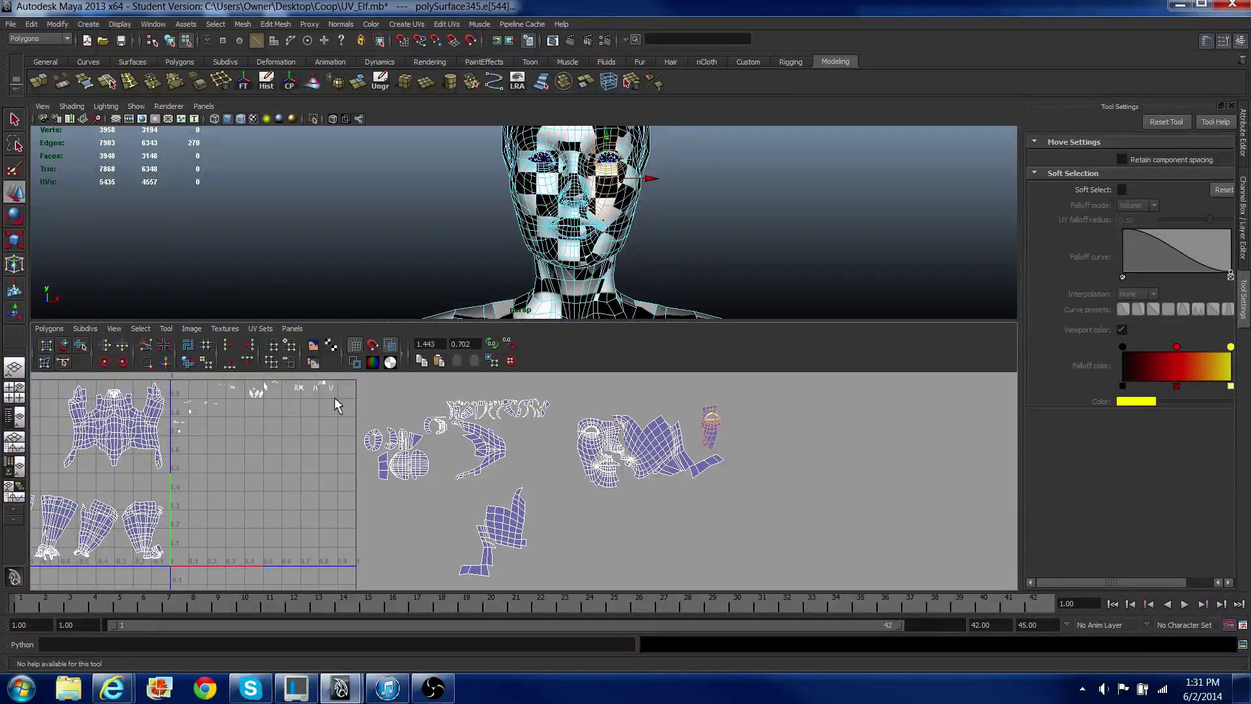
pyautogui.keyDown('ctrl'); pyautogui.moveTo(454, 511); pyautogui.dragTo(455, 503); pyautogui.keyUp('ctrl')
pyautogui.hotkey('ctrl', 'z')
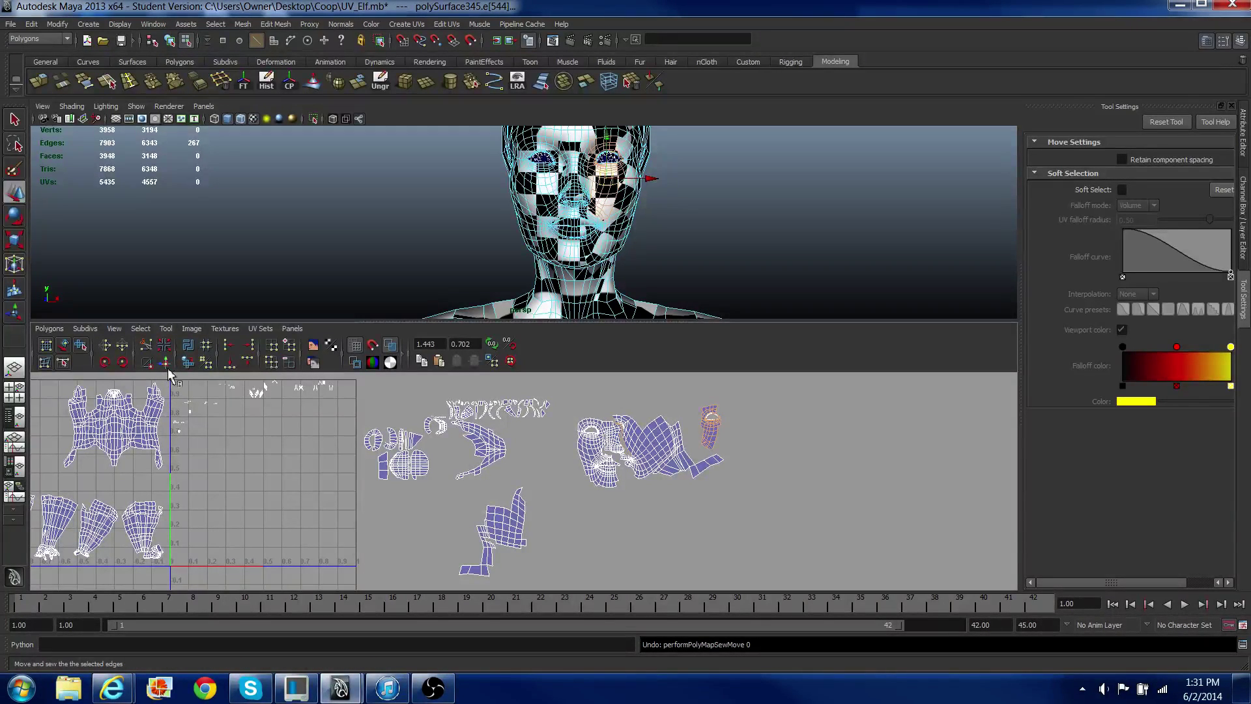
# Step: Try to Move and Sew the reduced edge selection onto the face shell, and undo it
pyautogui.click(171, 367)
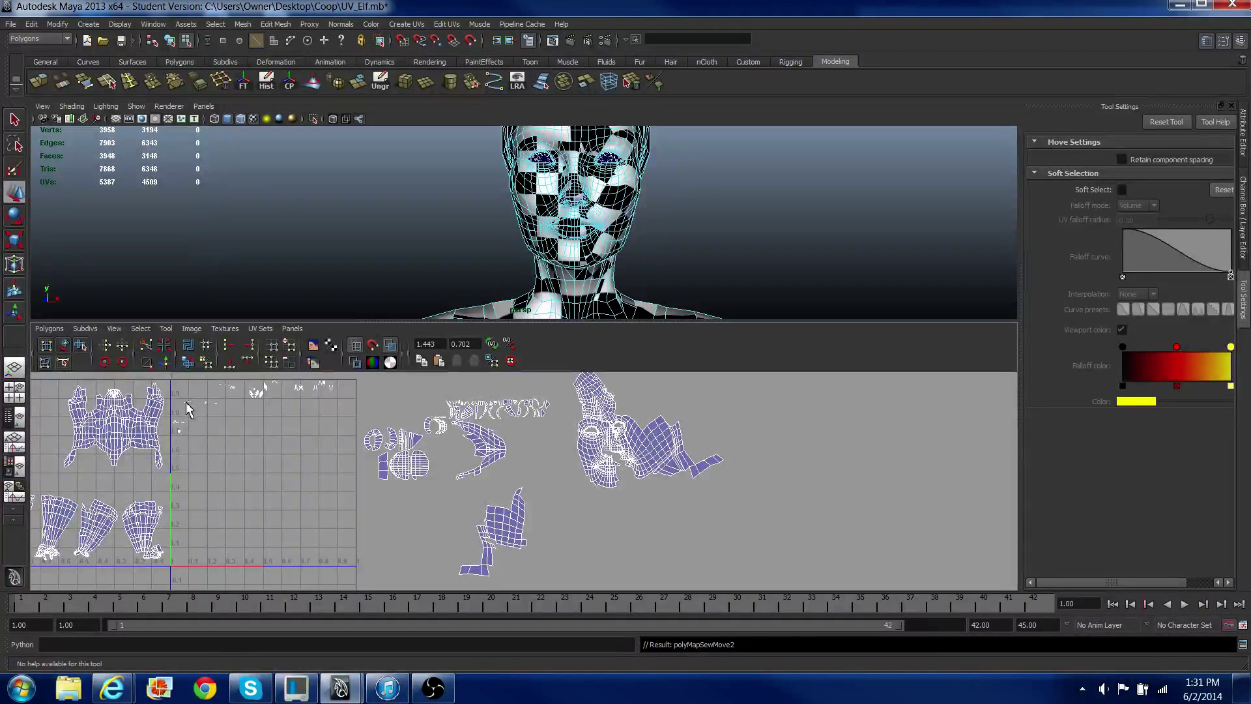
pyautogui.keyDown('alt'); pyautogui.moveTo(216, 453); pyautogui.dragTo(222, 467, button='right'); pyautogui.keyUp('alt')
pyautogui.hotkey('ctrl', 'z')
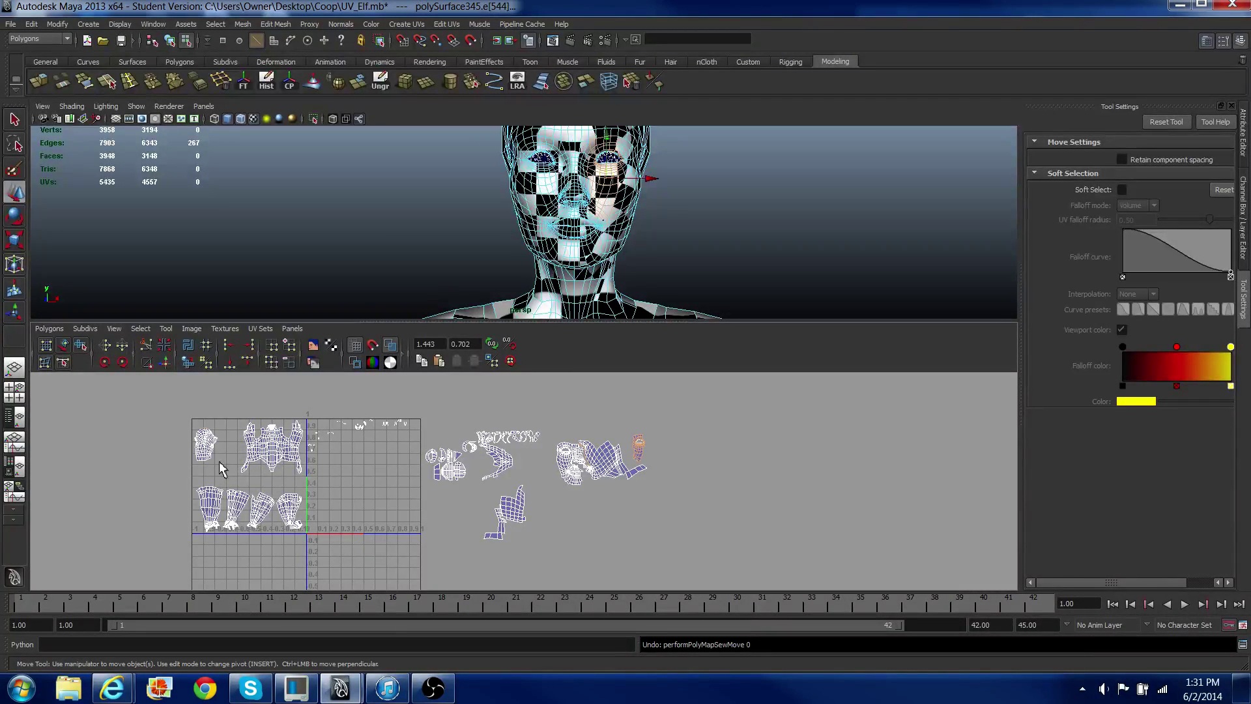
# Step: Deselect the edges of the small shell in the grid's upper corner and Move and Sew the eye-and-cheek shell into the face
pyautogui.moveTo(192, 422); pyautogui.dragTo(234, 464)
pyautogui.hotkey('ctrl', 'z')
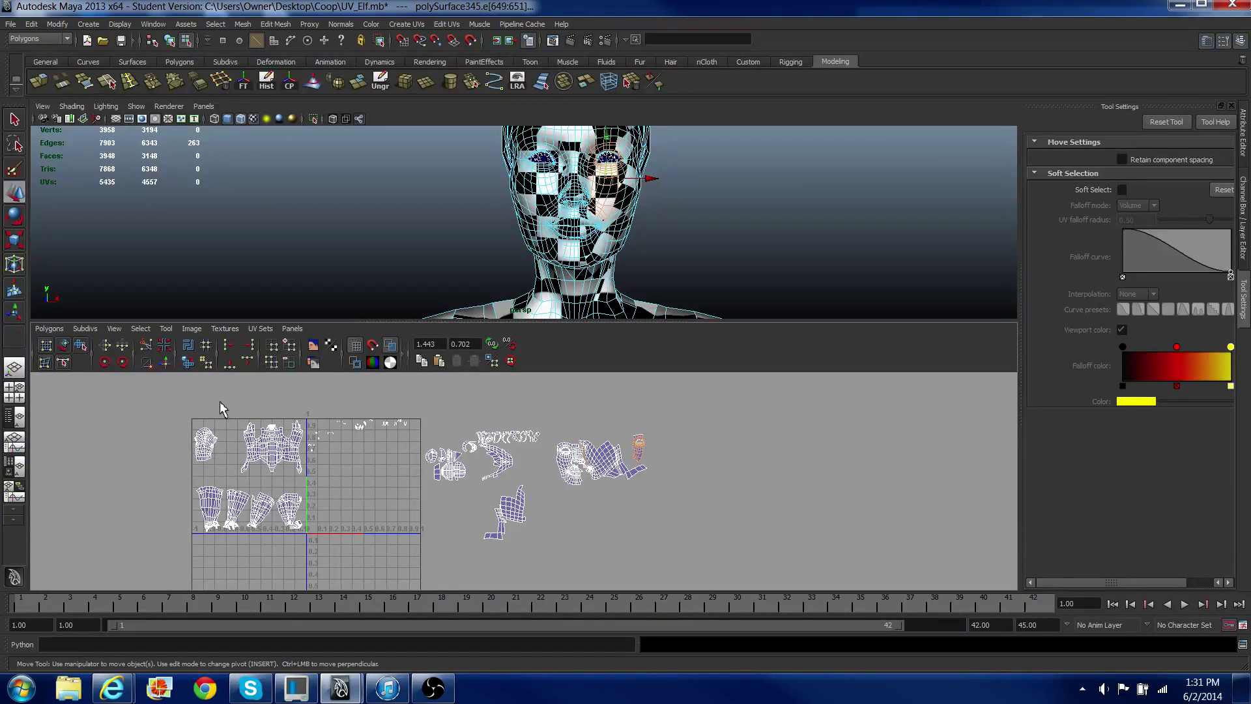
pyautogui.click(167, 363)
pyautogui.scroll(5, 526, 509)
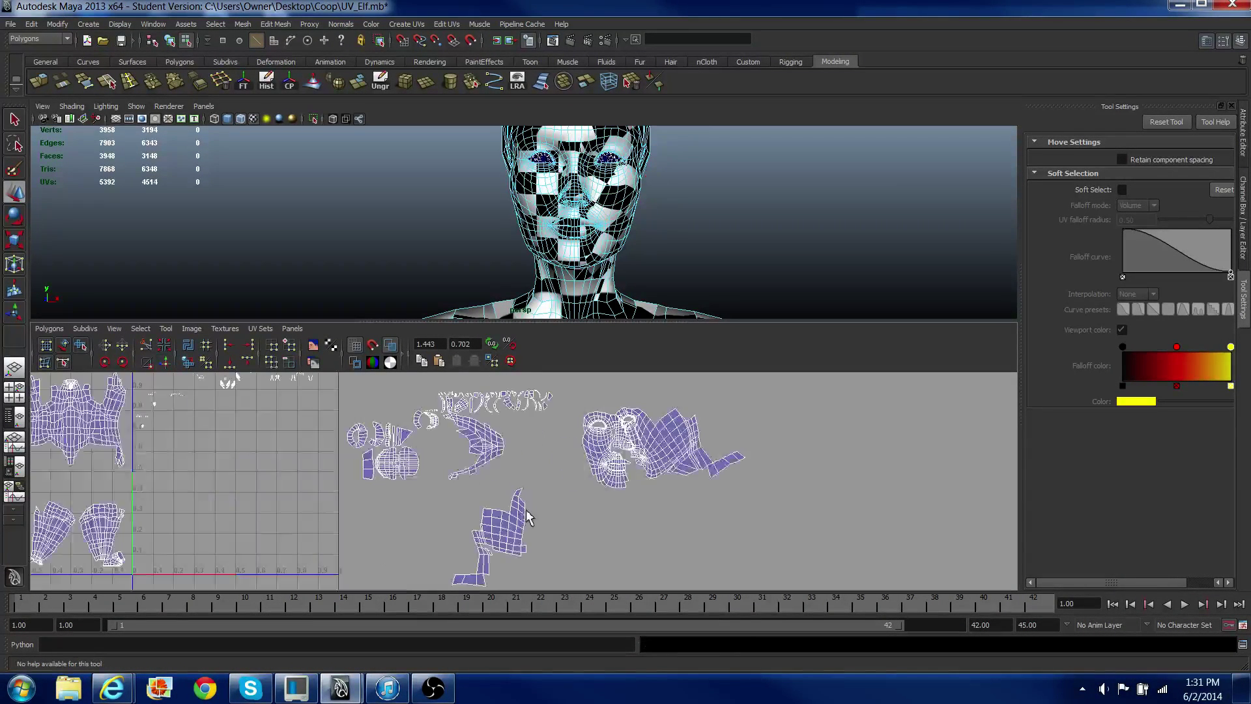
# Step: Select the UVs covering the joined face shell, including both eyes, the nose and the mouth
pyautogui.keyDown('alt'); pyautogui.moveTo(533, 513); pyautogui.dragTo(446, 548, button='middle'); pyautogui.keyUp('alt')
pyautogui.moveTo(526, 480); pyautogui.dragTo(576, 480, button='right')
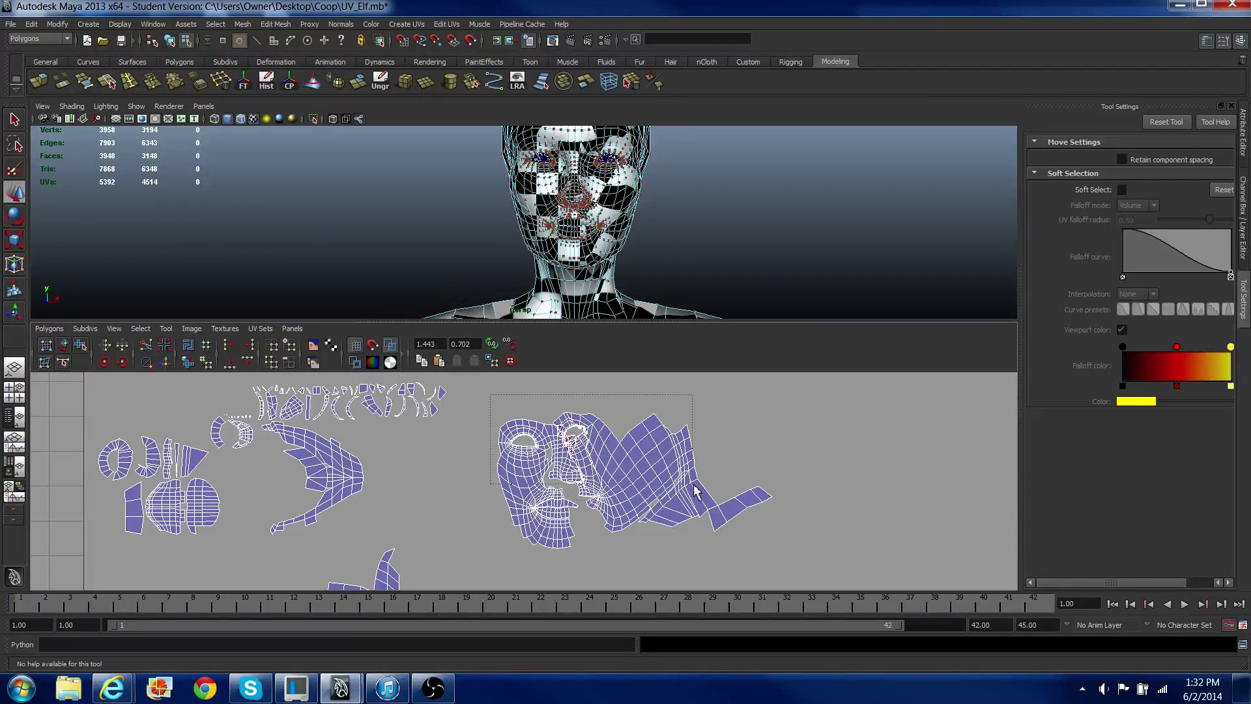
pyautogui.moveTo(716, 550); pyautogui.dragTo(717, 551)
# Step: Try to unfold all the selected face UVs at once, and undo the unfold
pyautogui.click(189, 362)
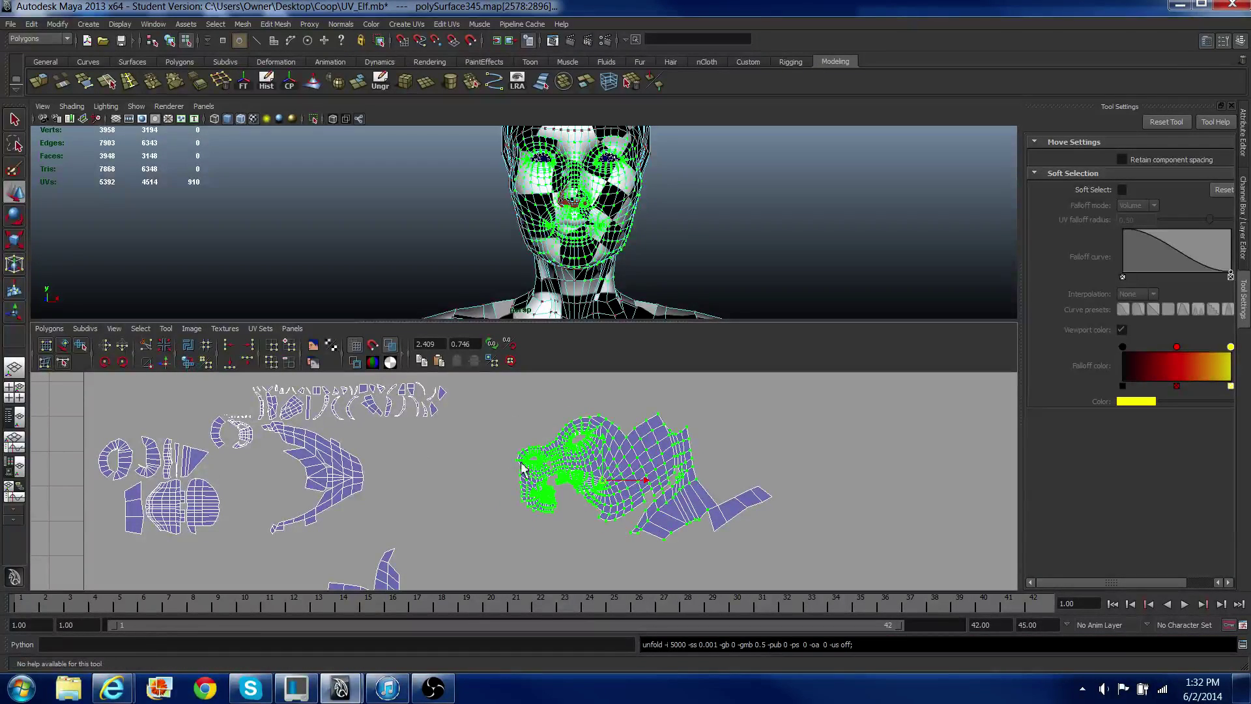
pyautogui.scroll(1, 525, 466)
pyautogui.scroll(1, 524, 466)
pyautogui.hotkey('ctrl', 'z')
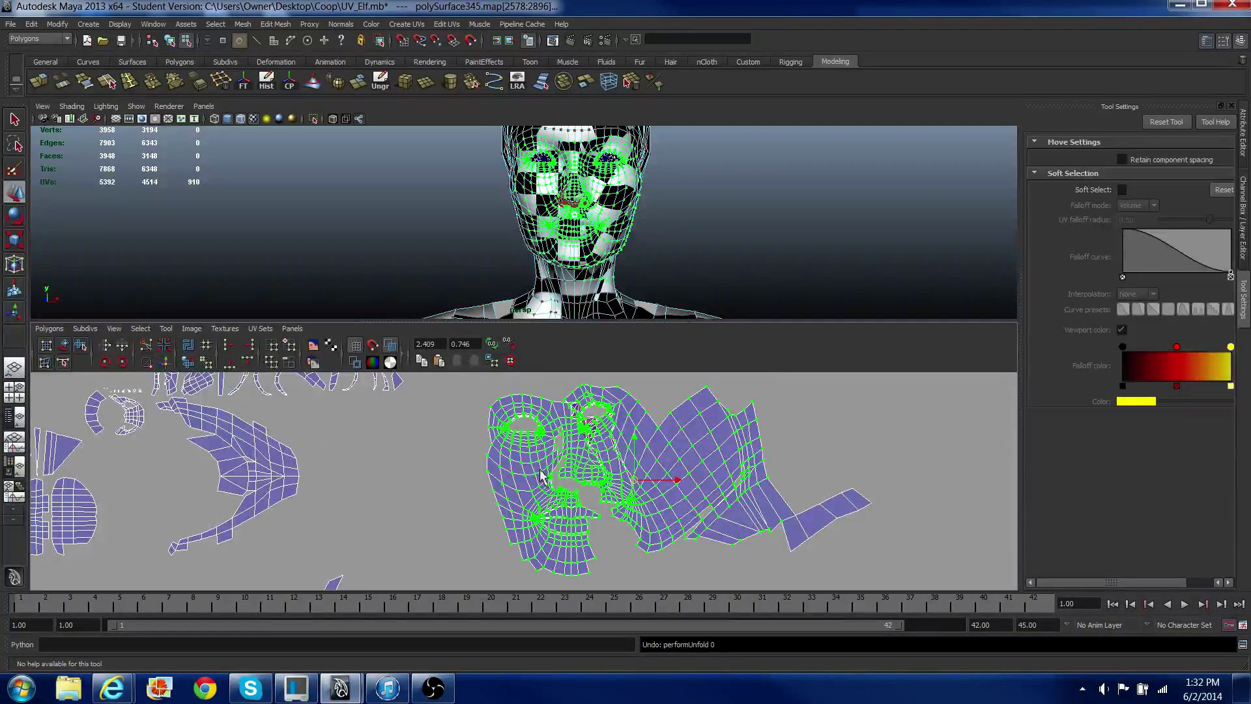
# Step: Remove the first eye's outer side, the cheek and the chin UVs from the selection, and unfold the remaining face UVs
pyautogui.keyDown('alt'); pyautogui.moveTo(634, 449); pyautogui.dragTo(631, 482, button='middle'); pyautogui.keyUp('alt')
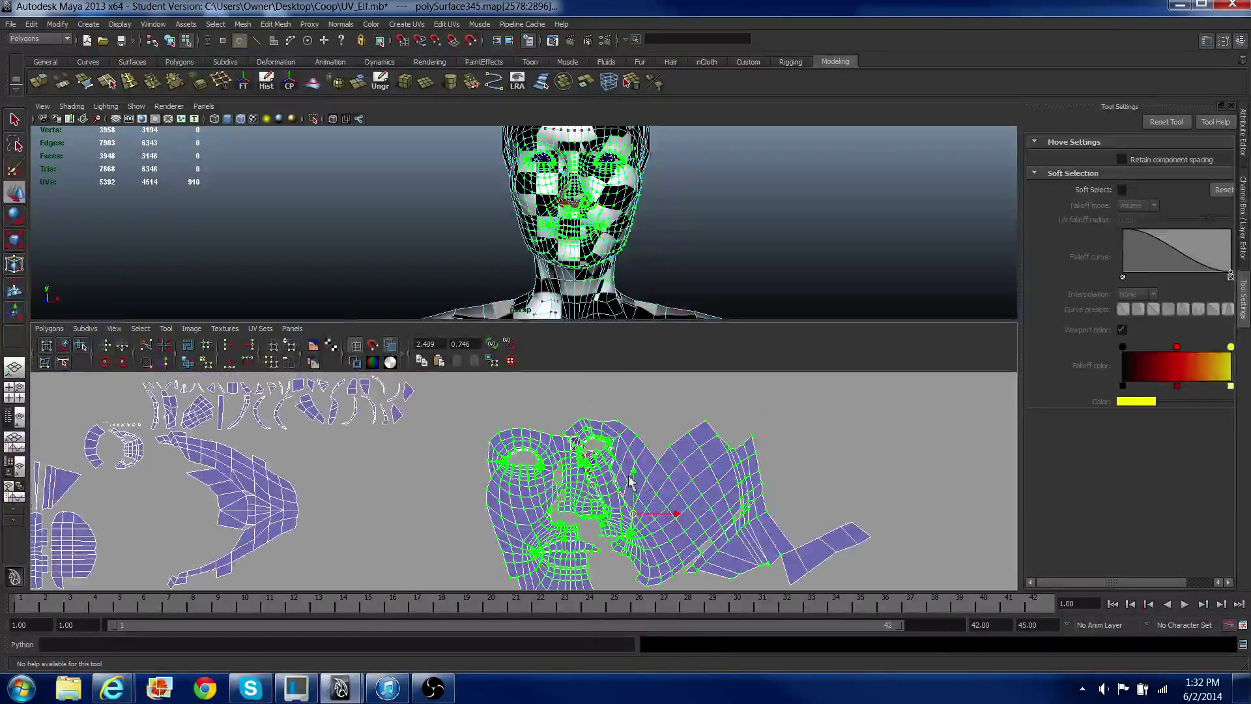
pyautogui.moveTo(454, 414); pyautogui.dragTo(535, 556)
pyautogui.keyDown('alt'); pyautogui.moveTo(536, 562); pyautogui.dragTo(522, 521, button='middle'); pyautogui.keyUp('alt')
pyautogui.keyDown('ctrl'); pyautogui.moveTo(505, 555); pyautogui.dragTo(626, 596); pyautogui.keyUp('ctrl')
pyautogui.keyDown('ctrl'); pyautogui.moveTo(496, 525); pyautogui.dragTo(616, 575); pyautogui.keyUp('ctrl')
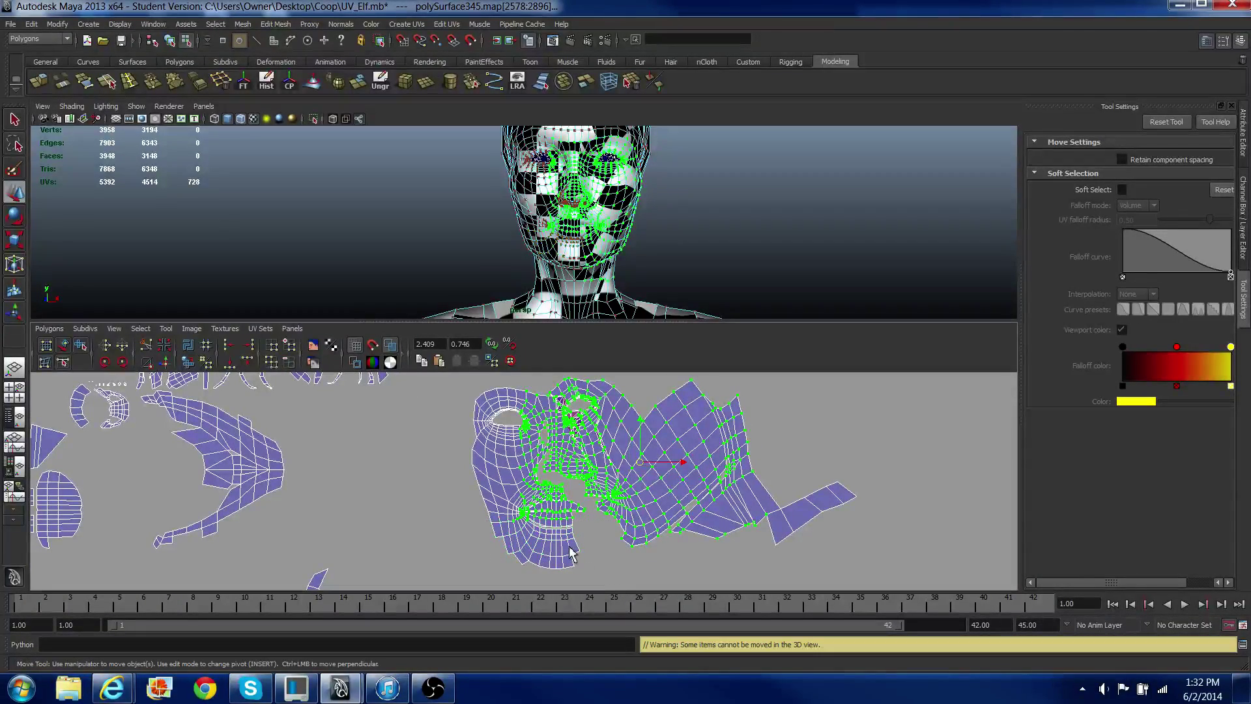
pyautogui.click(188, 362)
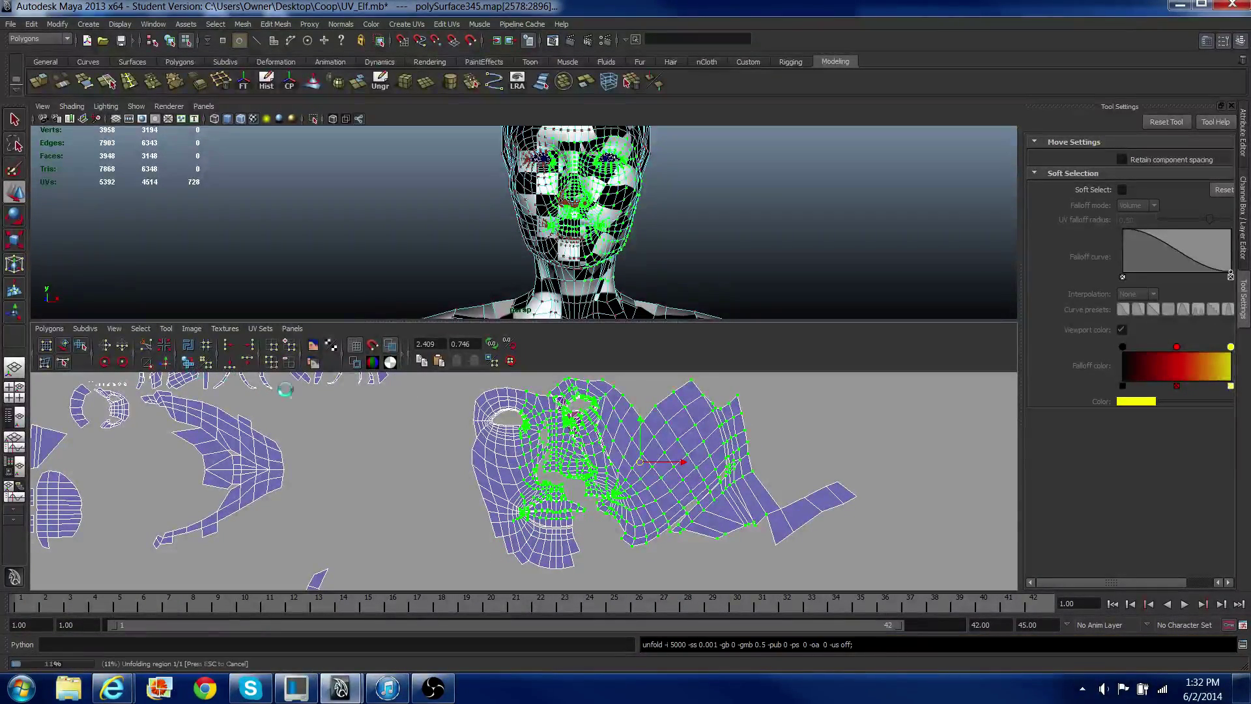
pyautogui.scroll(2, 632, 474)
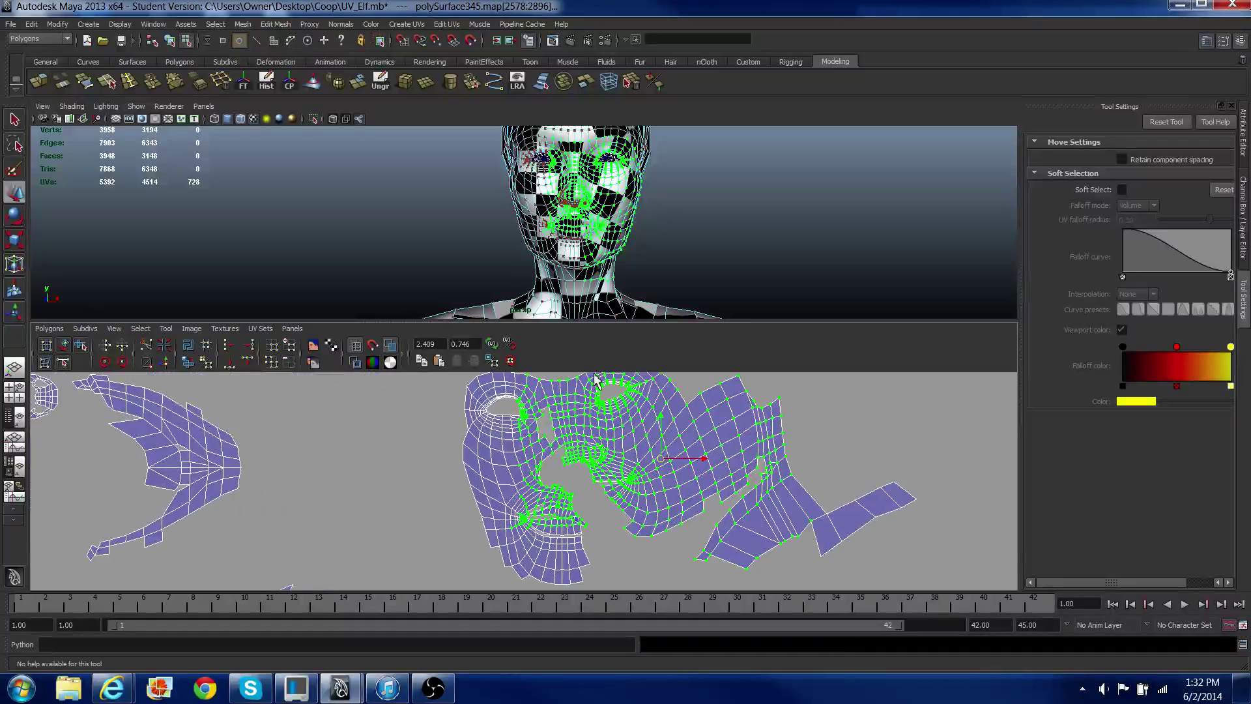
# Step: Select the edges around the gap between the first eye and the nose bridge, and Move and Sew them
pyautogui.scroll(3, 580, 456)
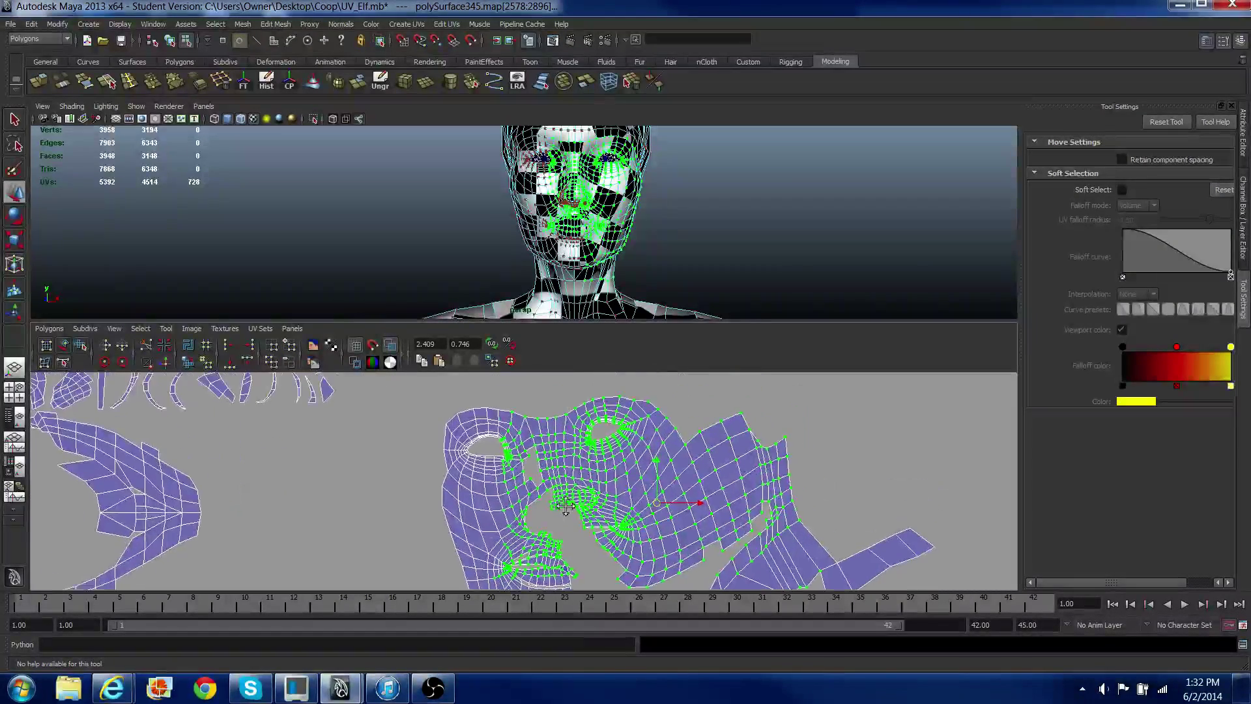
pyautogui.moveTo(528, 464); pyautogui.dragTo(528, 449, button='right')
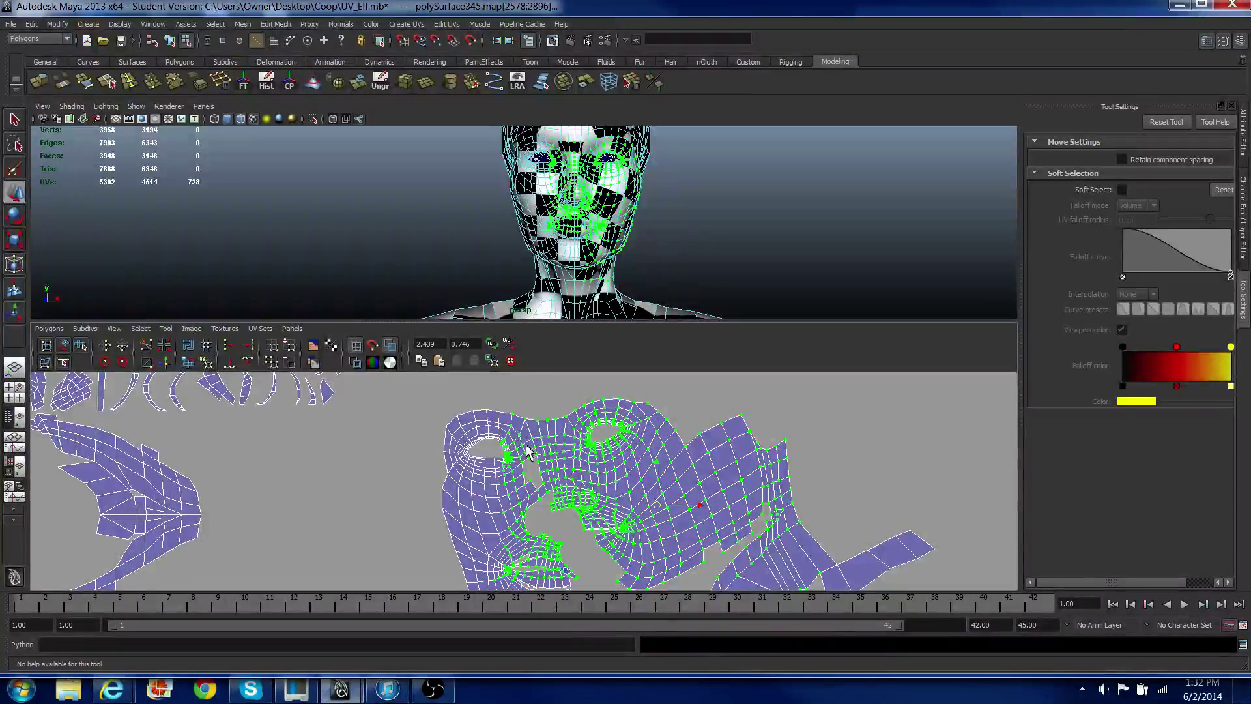
pyautogui.moveTo(520, 446); pyautogui.dragTo(554, 494)
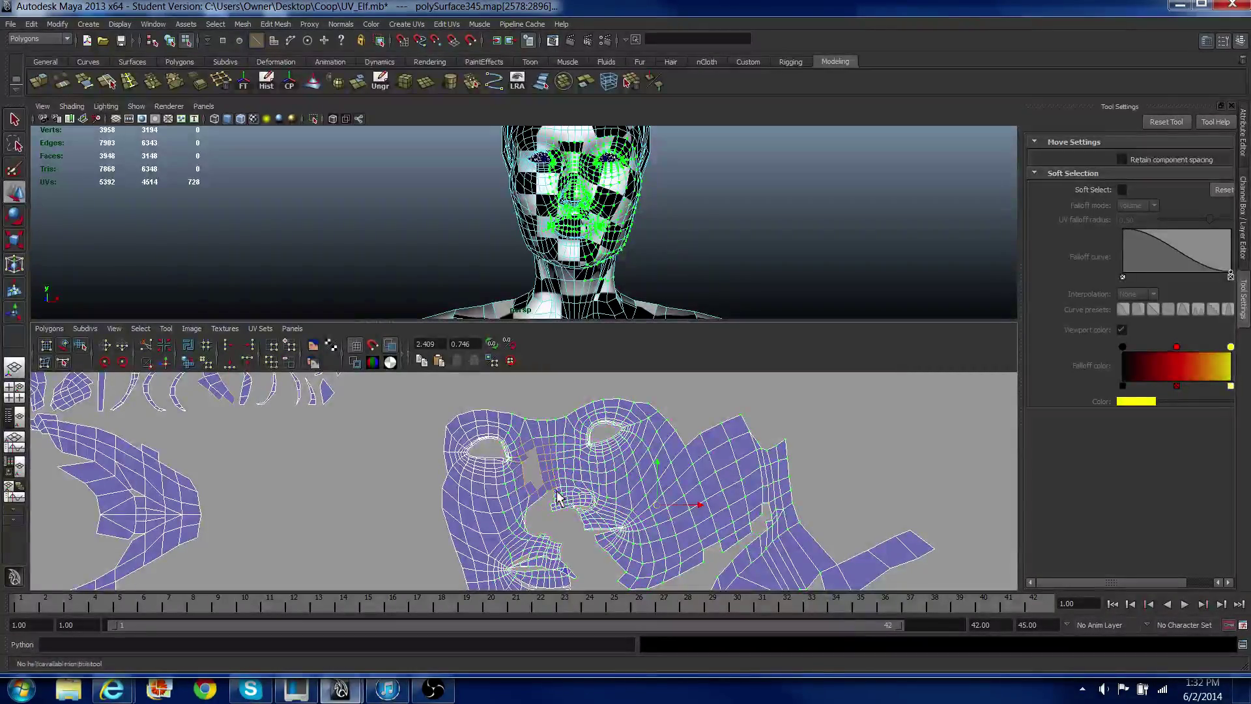
pyautogui.click(164, 363)
# Step: Select the UVs of the nose bridge beside the first eye's inner corner and unfold them
pyautogui.scroll(6, 535, 531)
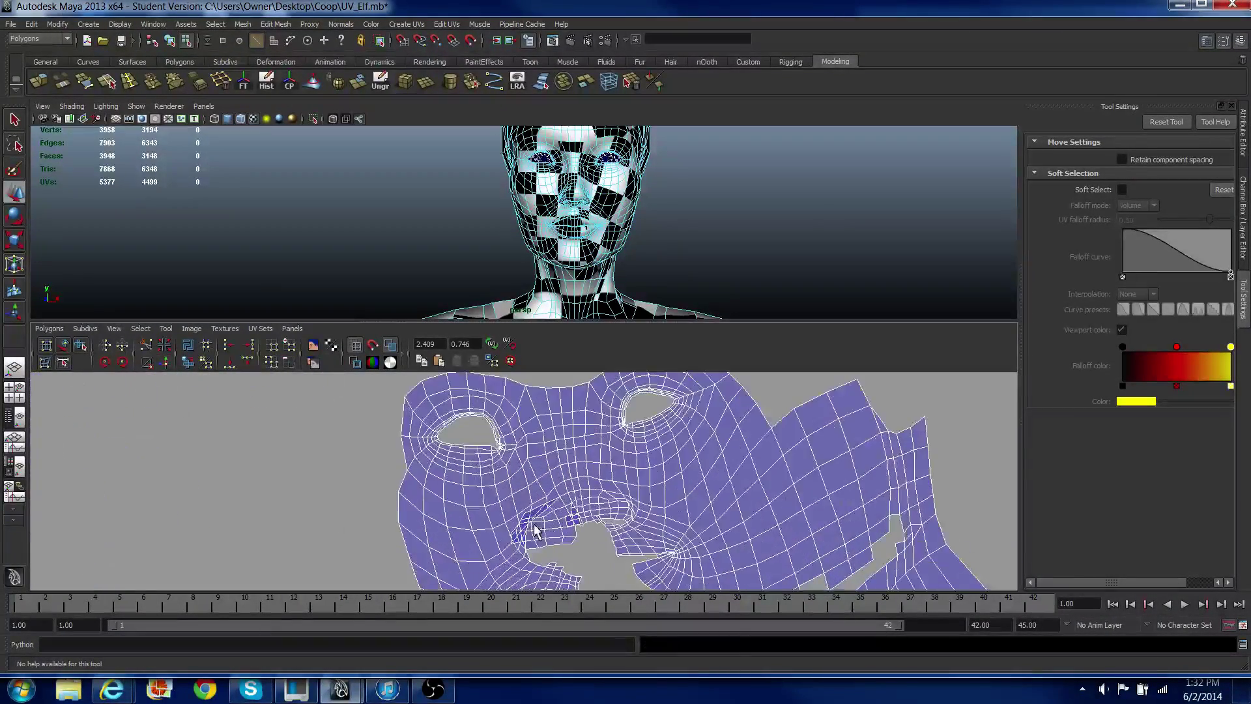
pyautogui.scroll(4, 534, 531)
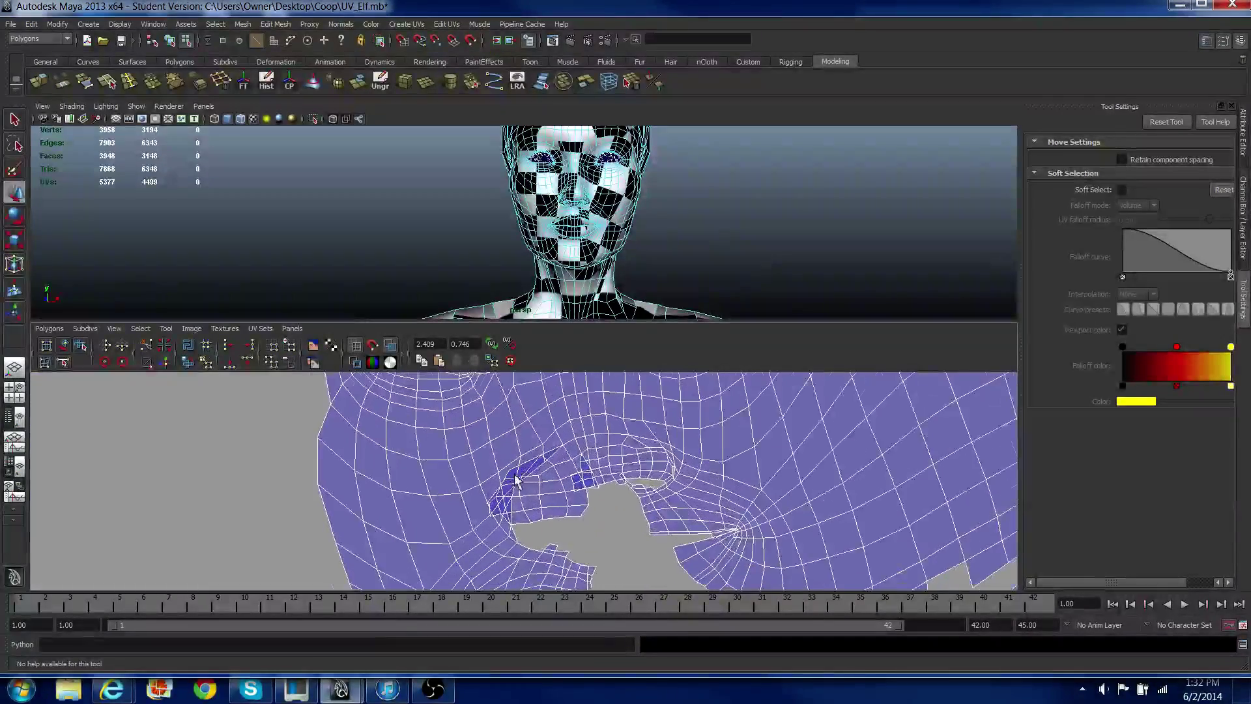
pyautogui.scroll(-2, 541, 485)
pyautogui.rightClick(543, 482)
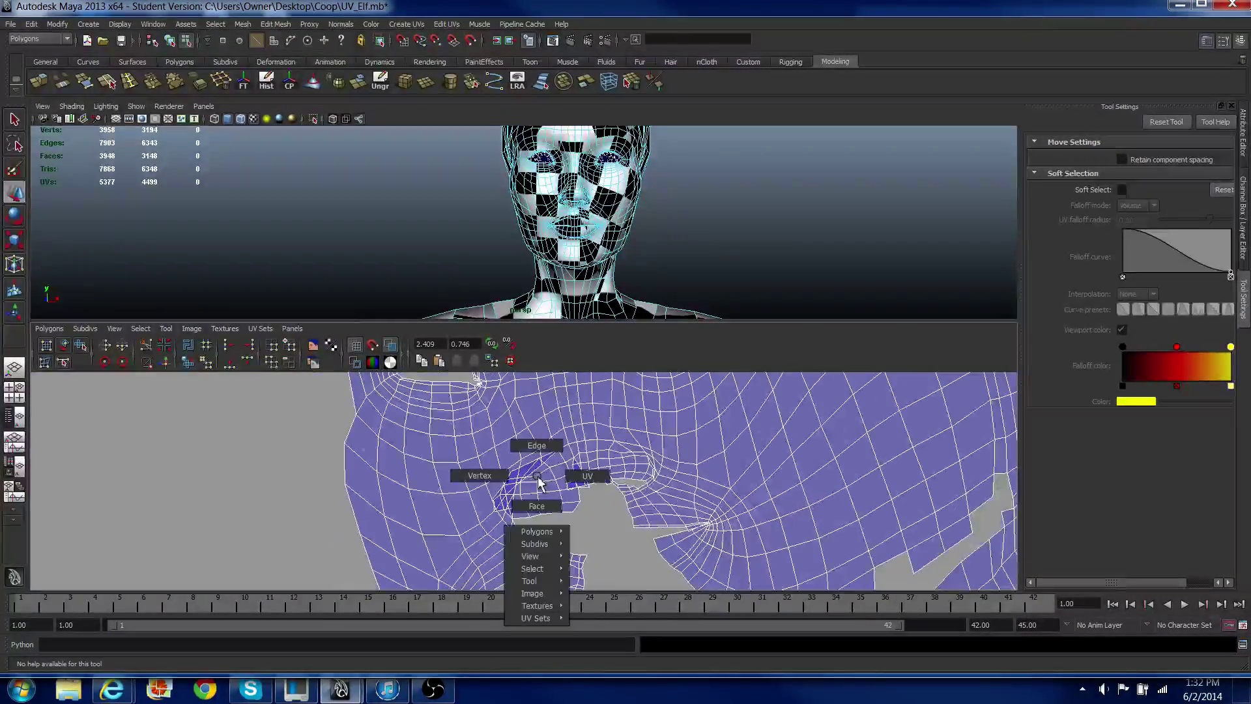
pyautogui.click(577, 476)
pyautogui.scroll(-2, 539, 453)
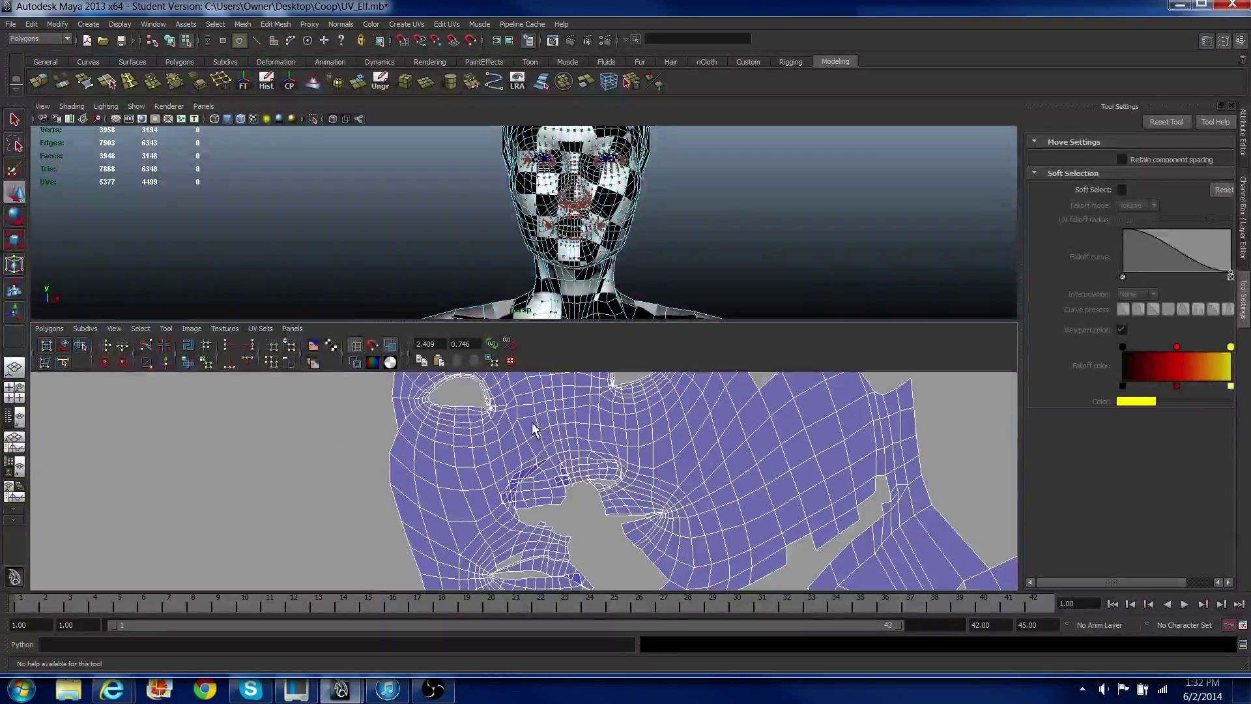
pyautogui.moveTo(481, 381); pyautogui.dragTo(582, 455)
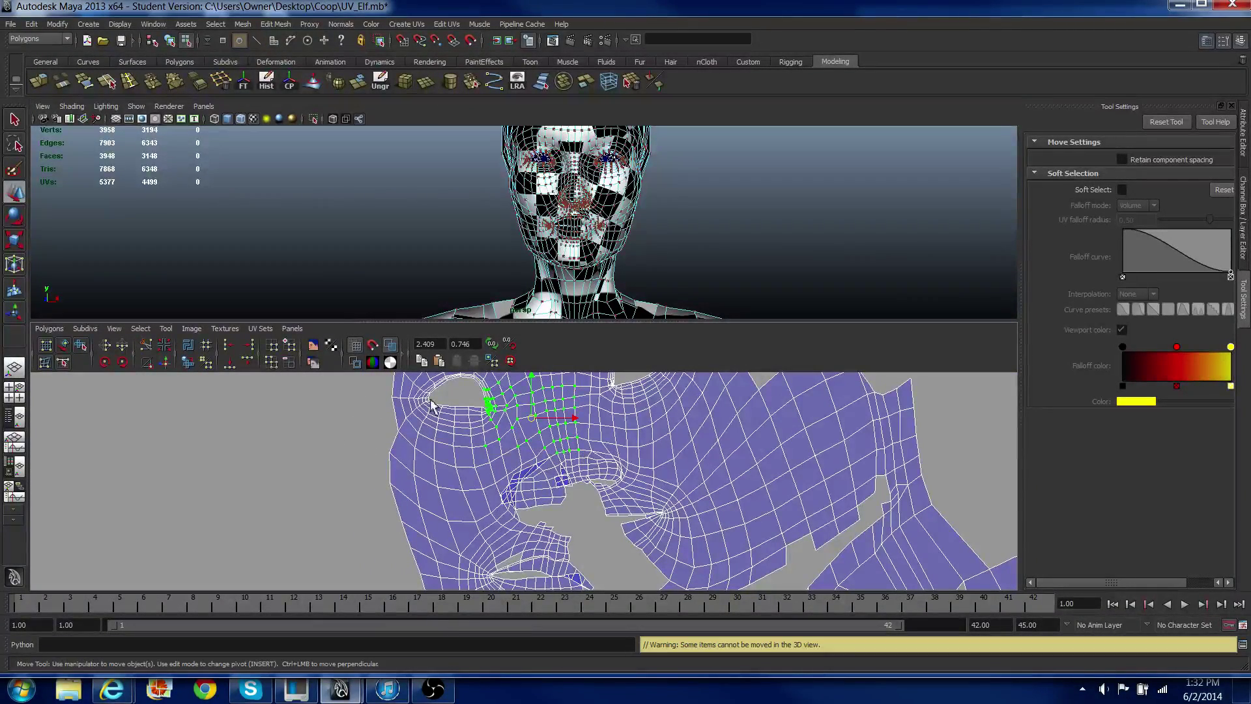
pyautogui.click(191, 360)
# Step: Select the UVs around the overlapping nostril and the area above the upper lip, and unfold them
pyautogui.scroll(3, 475, 475)
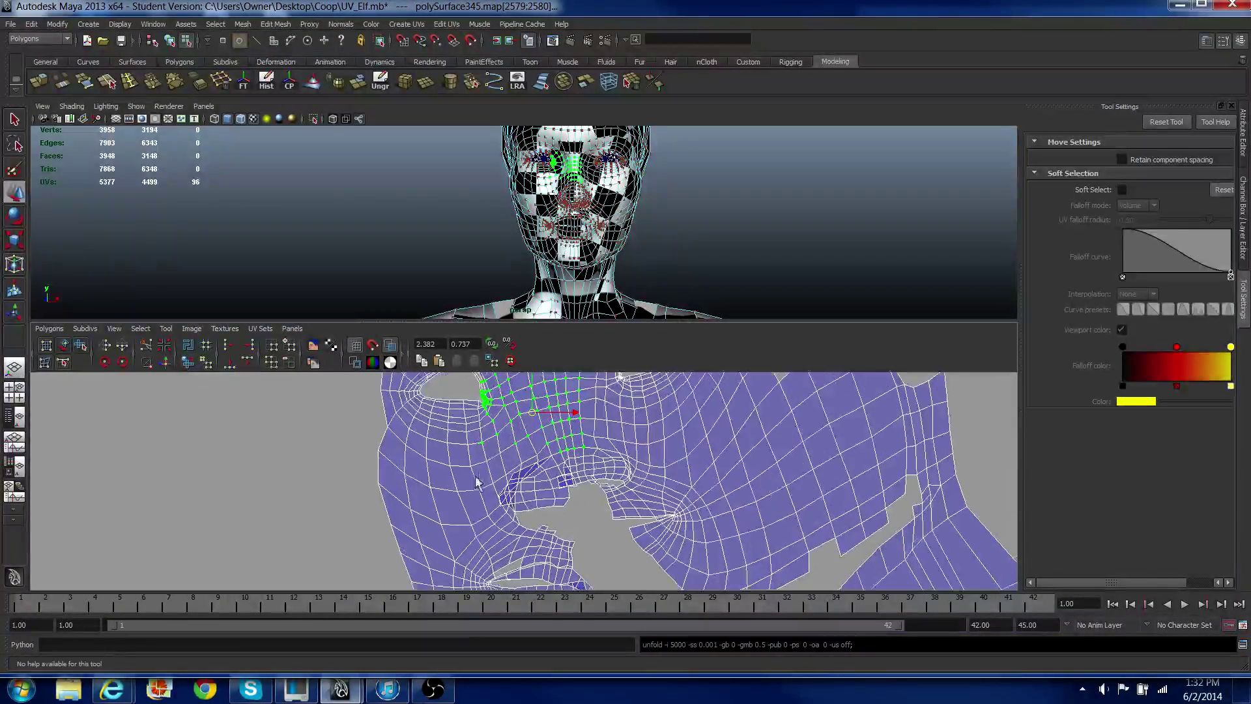
pyautogui.moveTo(483, 447); pyautogui.dragTo(608, 555)
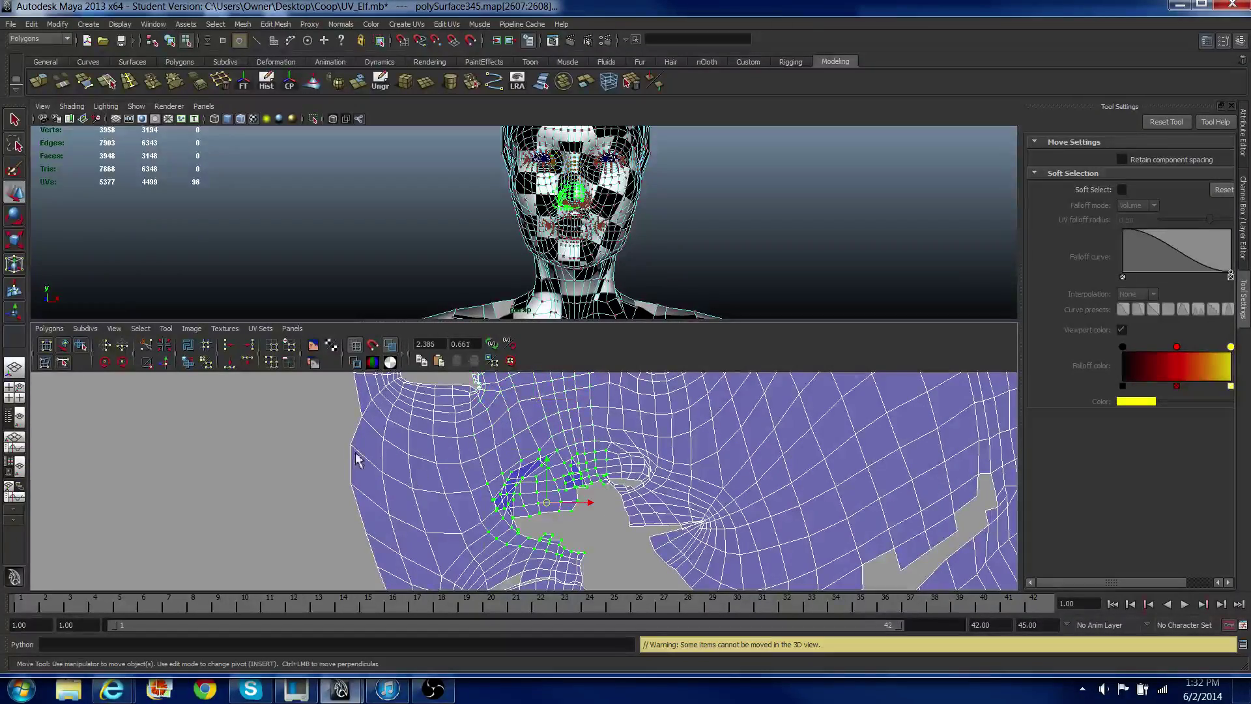
pyautogui.click(191, 361)
# Step: Select the edges of the small overlapping faces in the middle of the nose's lower border and Move and Sew them
pyautogui.scroll(4, 527, 477)
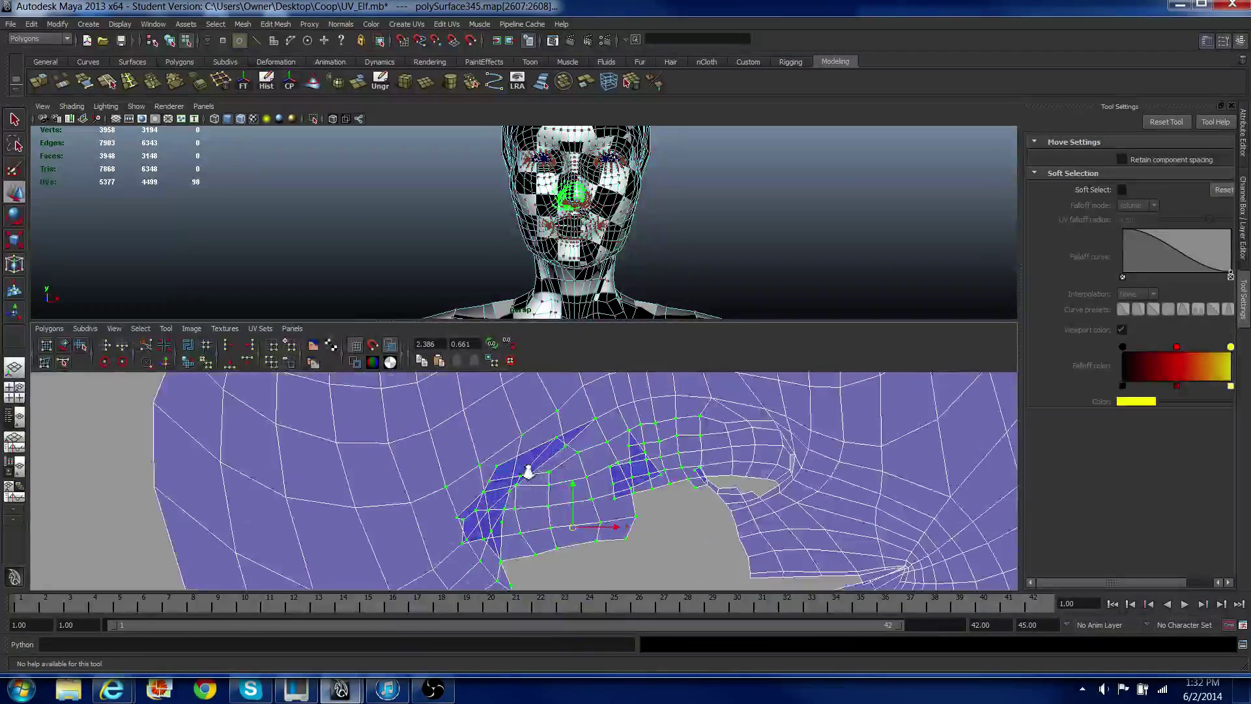
pyautogui.moveTo(705, 465); pyautogui.dragTo(702, 440, button='right')
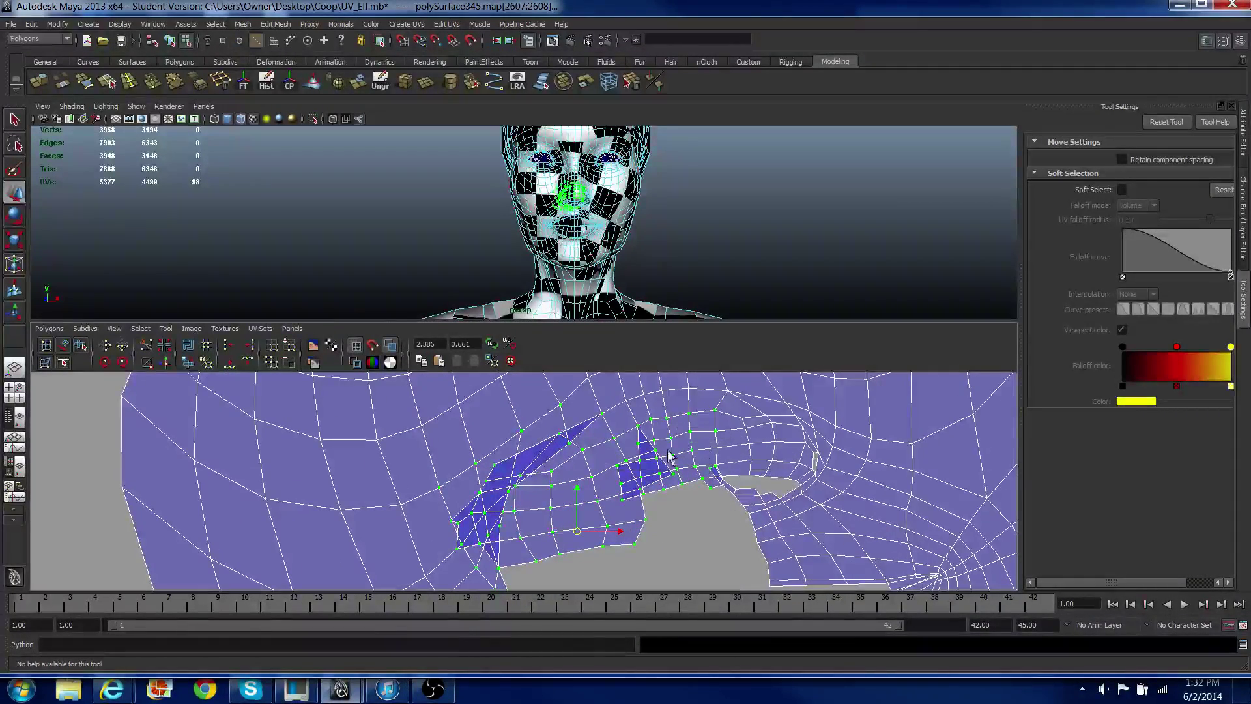
pyautogui.click(621, 472)
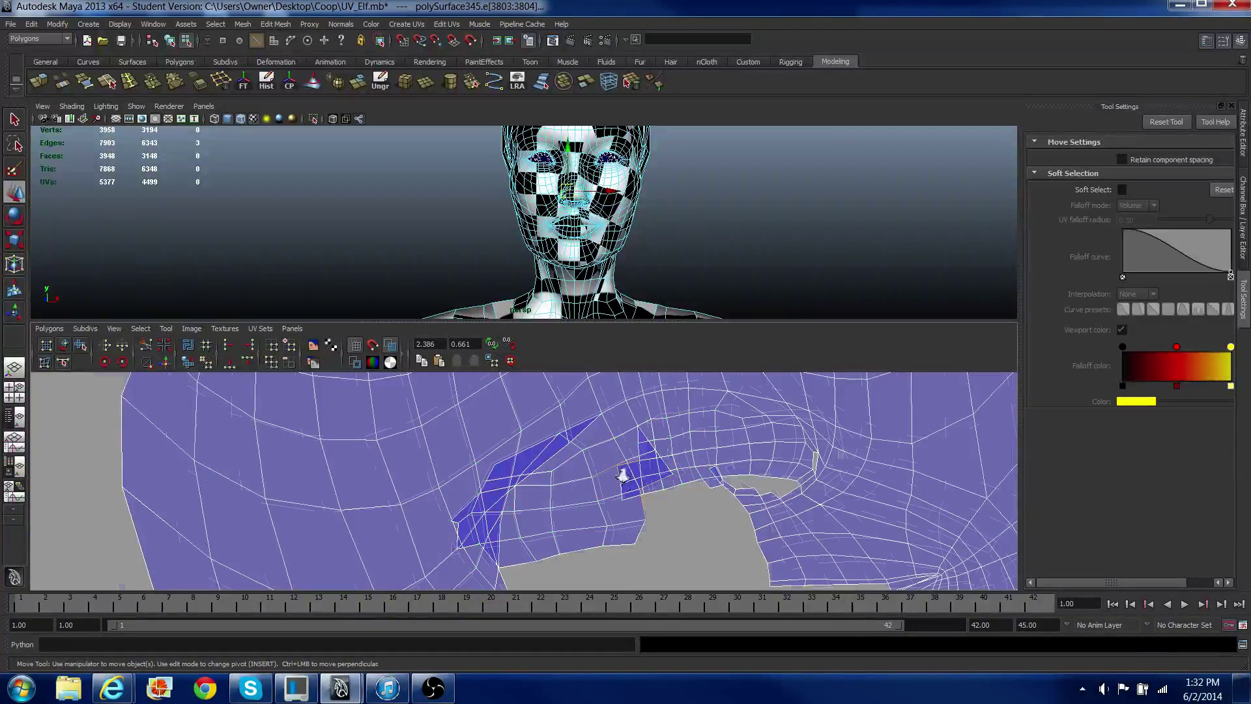
pyautogui.keyDown('alt'); pyautogui.moveTo(621, 469); pyautogui.dragTo(687, 487, button='right'); pyautogui.keyUp('alt')
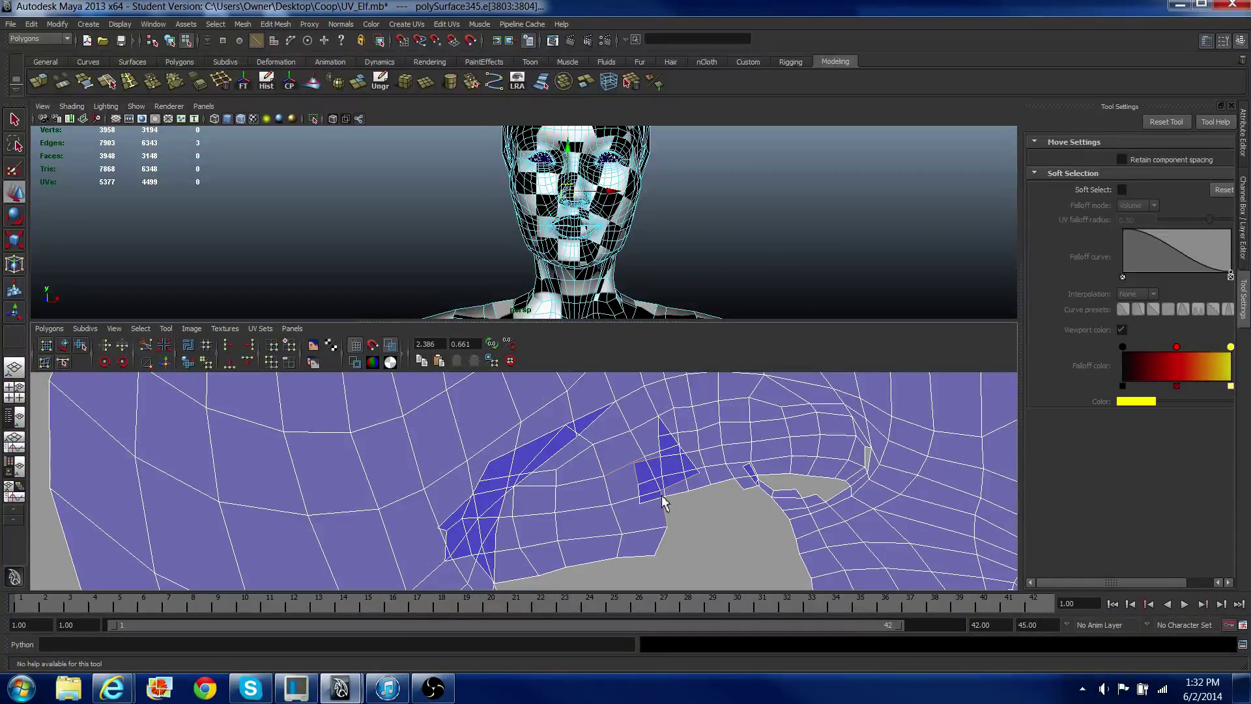
pyautogui.keyDown('shift'); pyautogui.click(657, 457); pyautogui.keyUp('shift')
pyautogui.press('w')
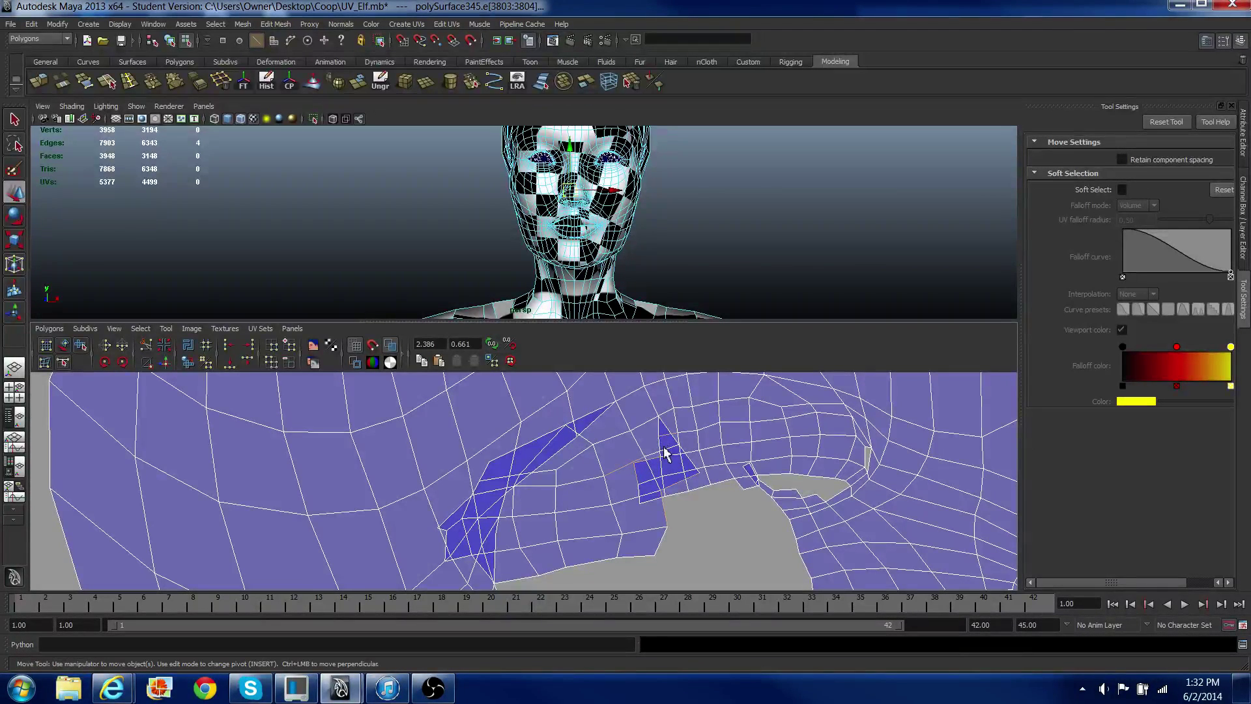
pyautogui.keyDown('shift'); pyautogui.click(664, 446); pyautogui.keyUp('shift')
pyautogui.keyDown('shift'); pyautogui.click(673, 451); pyautogui.keyUp('shift')
pyautogui.keyDown('shift'); pyautogui.click(492, 485); pyautogui.keyUp('shift')
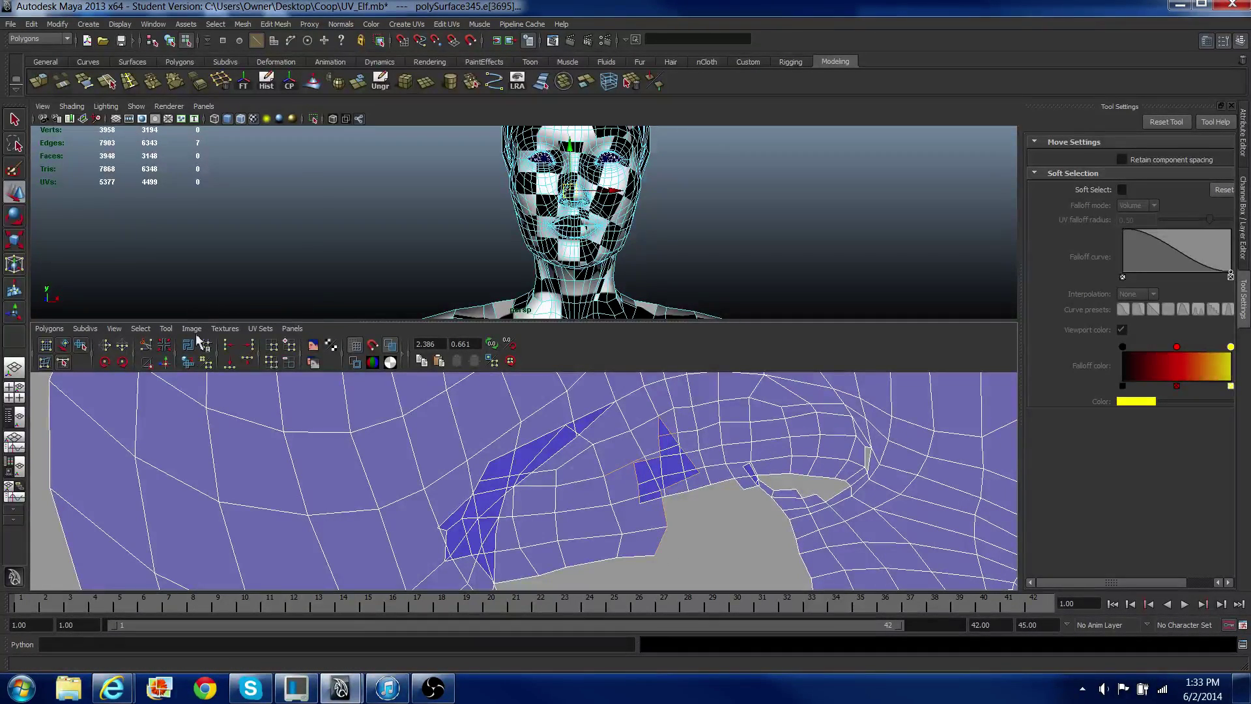
pyautogui.click(164, 376)
# Step: Select the UVs of the nose tip and the second nostril and unfold them
pyautogui.scroll(-3, 561, 450)
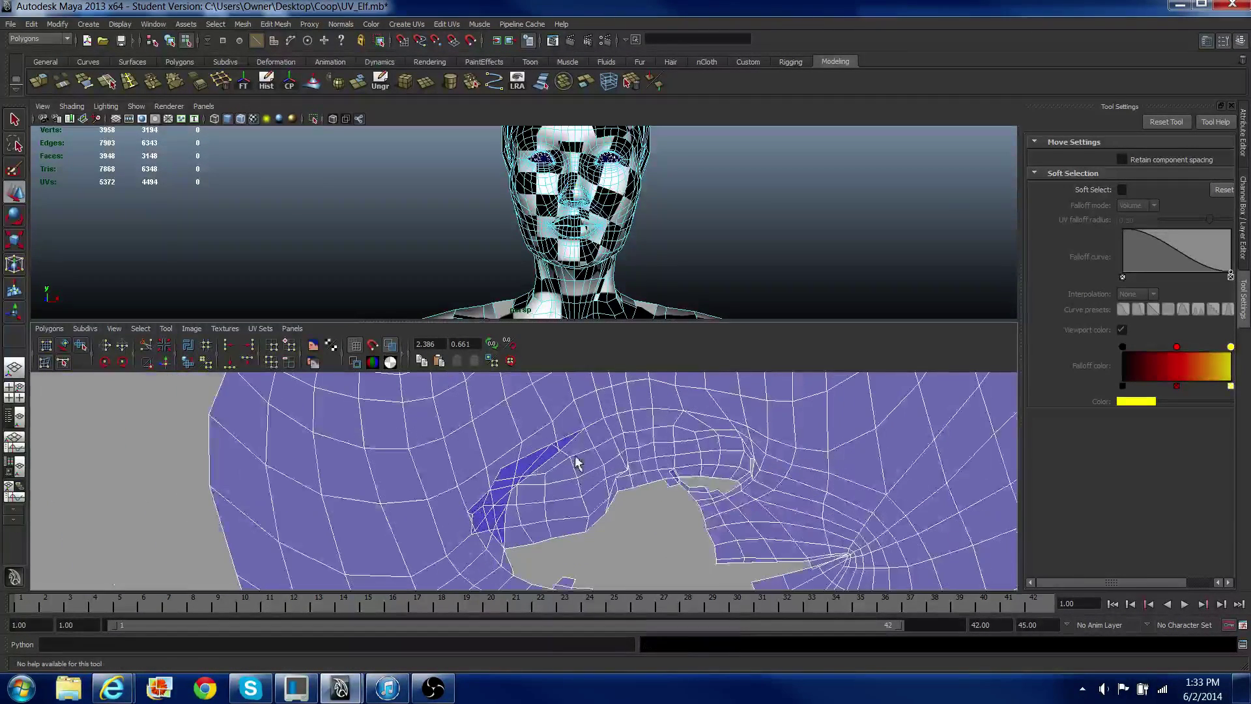
pyautogui.rightClick(573, 454)
pyautogui.moveTo(588, 455); pyautogui.dragTo(586, 424, button='right')
pyautogui.scroll(-3, 588, 419)
pyautogui.moveTo(559, 412); pyautogui.dragTo(699, 519)
pyautogui.moveTo(565, 436); pyautogui.dragTo(587, 438, button='right')
pyautogui.click(588, 446)
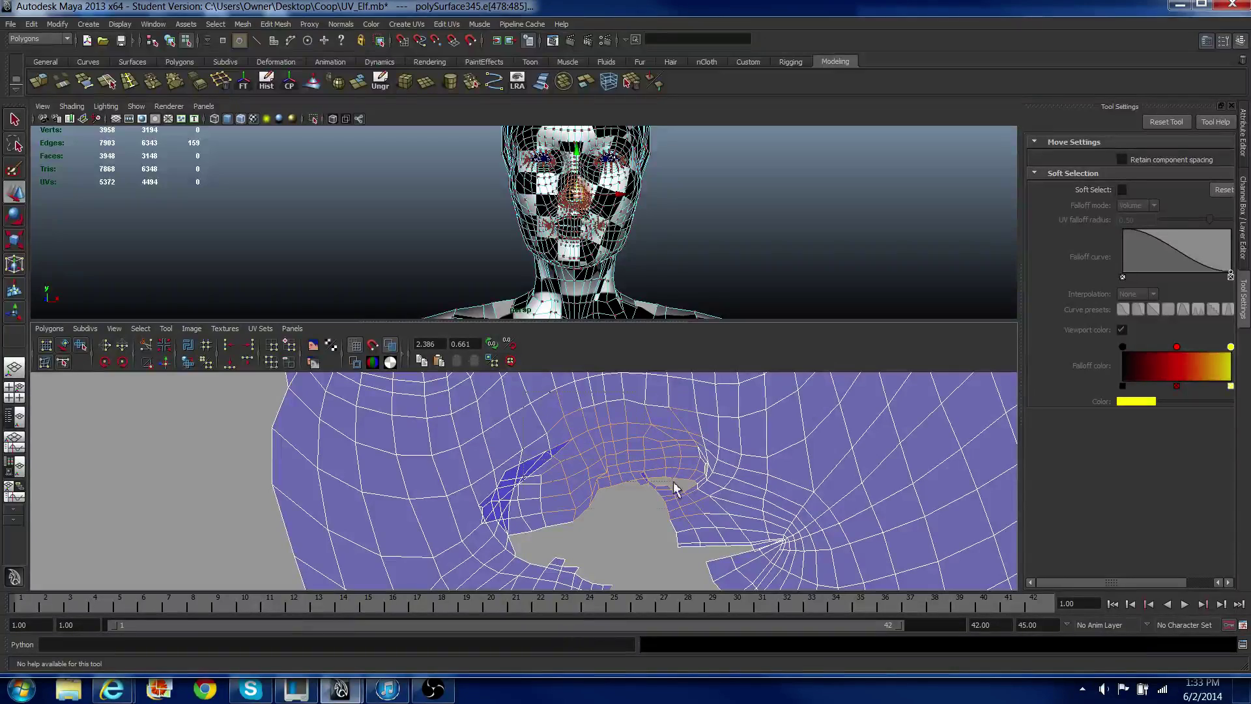
pyautogui.moveTo(730, 538); pyautogui.dragTo(729, 537)
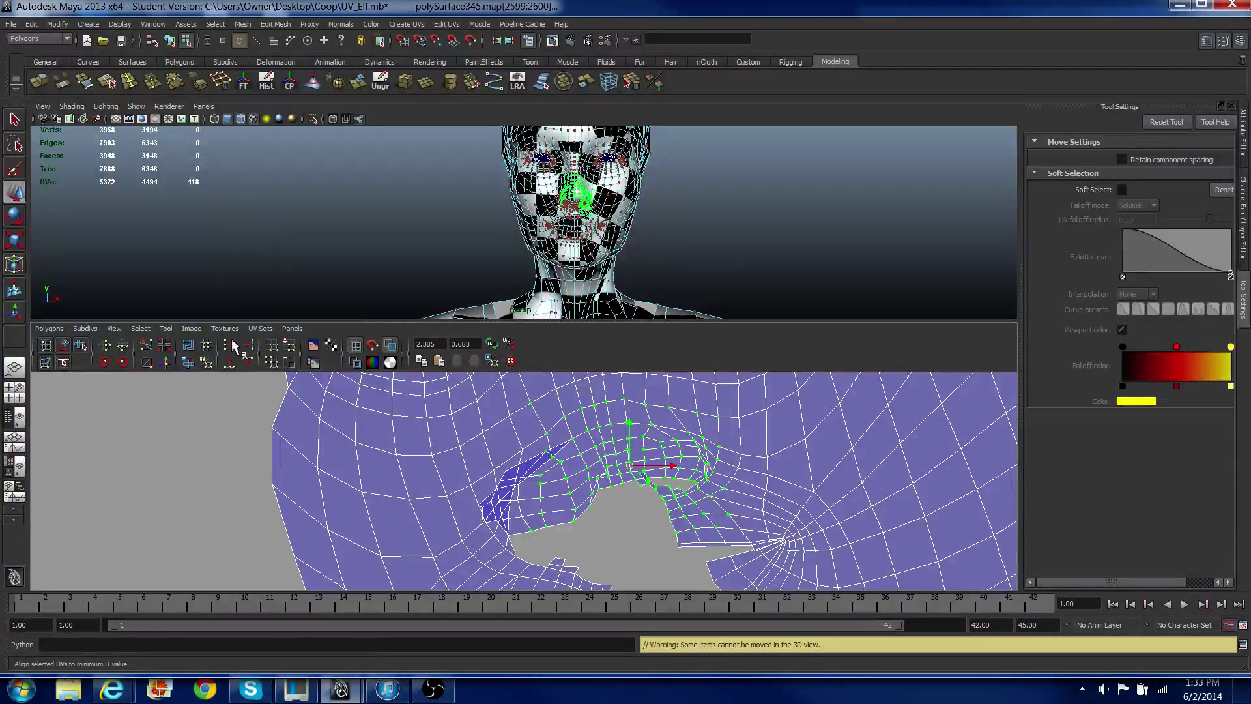
pyautogui.click(191, 362)
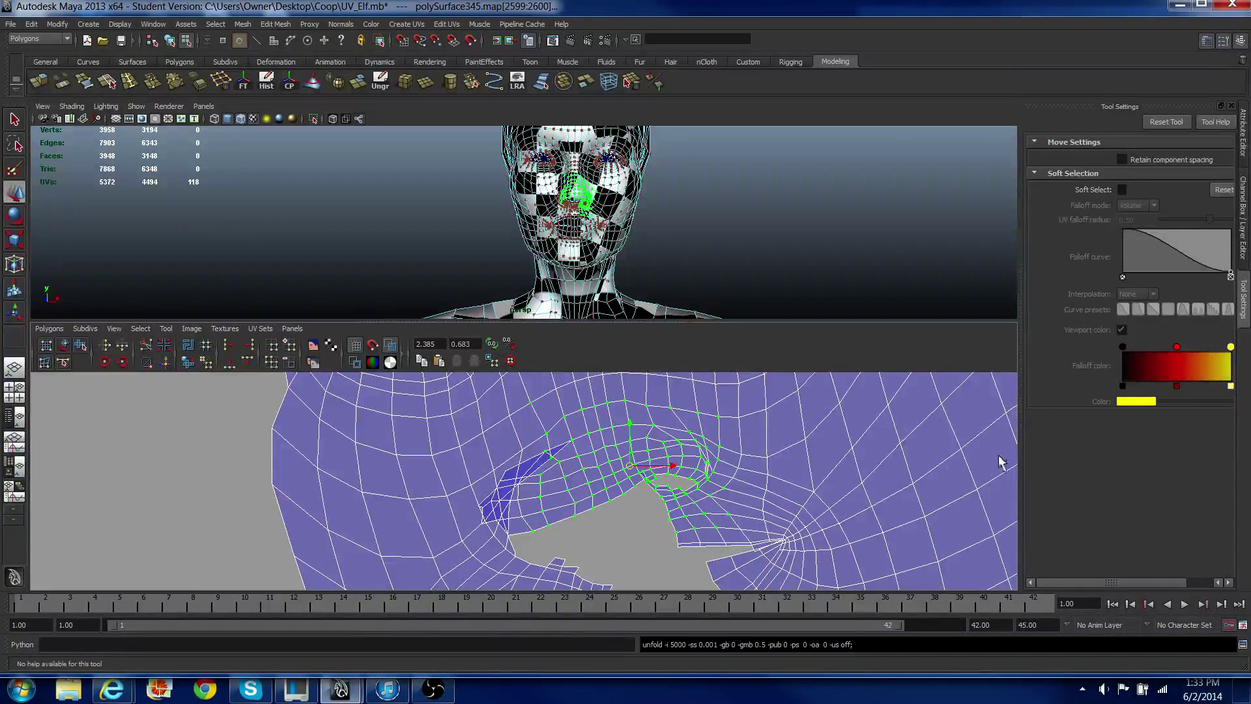
# Step: Select the edges along the overlapping strip beside the first nostril and Move and Sew them
pyautogui.scroll(2, 1003, 463)
pyautogui.moveTo(595, 448); pyautogui.dragTo(589, 417, button='right')
pyautogui.click(583, 437)
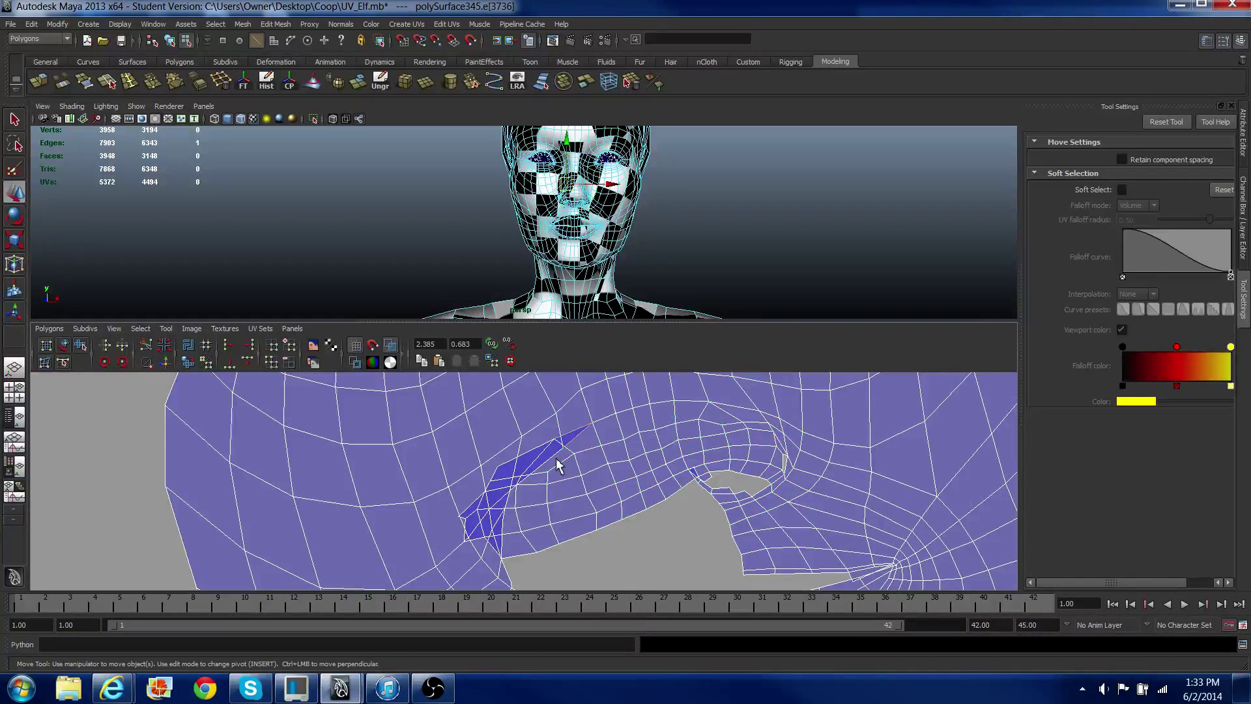
pyautogui.keyDown('shift'); pyautogui.click(569, 451); pyautogui.keyUp('shift')
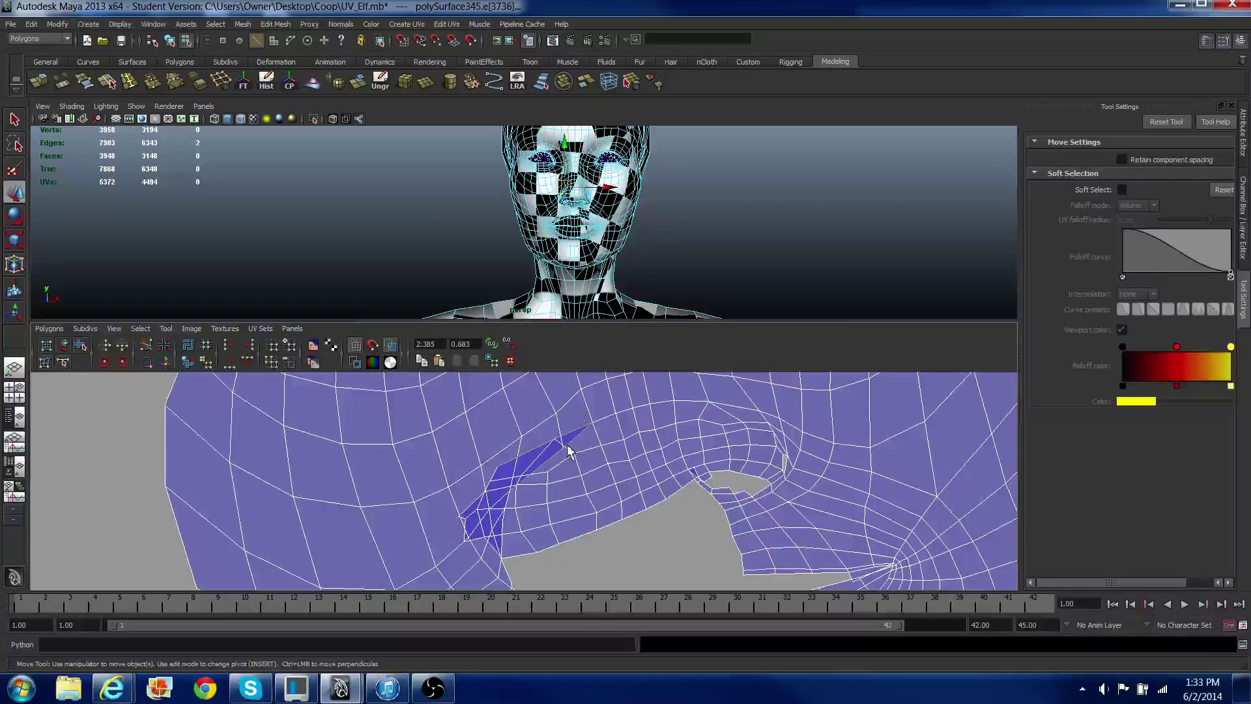
pyautogui.keyDown('shift'); pyautogui.click(499, 508); pyautogui.keyUp('shift')
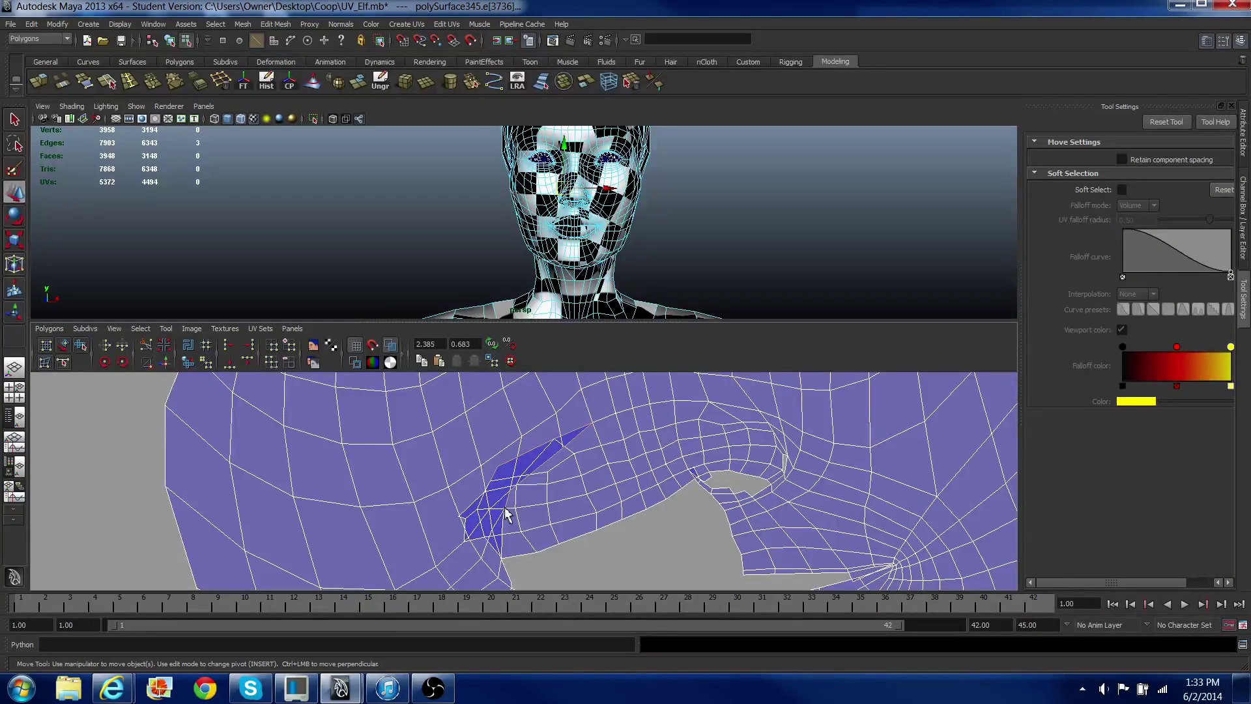
pyautogui.keyDown('shift'); pyautogui.click(505, 522); pyautogui.keyUp('shift')
pyautogui.click(170, 366)
# Step: Select the UVs around the first nostril and the area above the upper lip, and unfold them again
pyautogui.moveTo(563, 531); pyautogui.dragTo(596, 533, button='right')
pyautogui.scroll(-4, 526, 482)
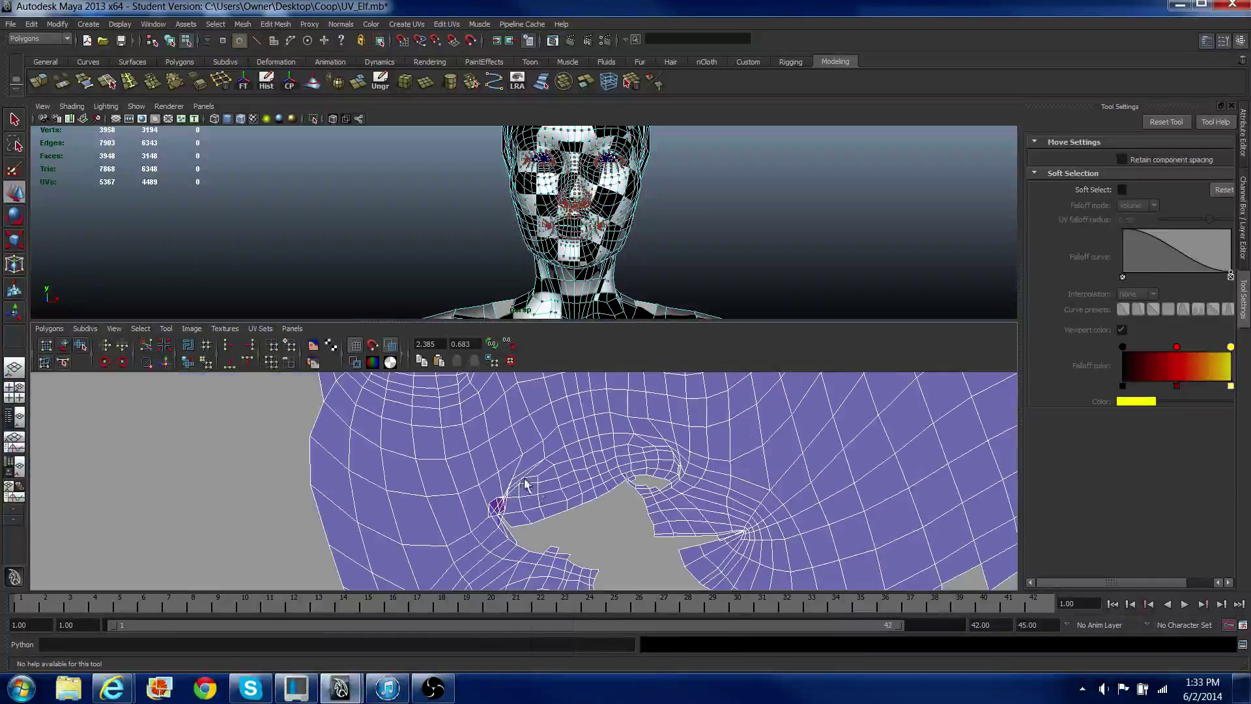
pyautogui.moveTo(469, 430); pyautogui.dragTo(605, 572)
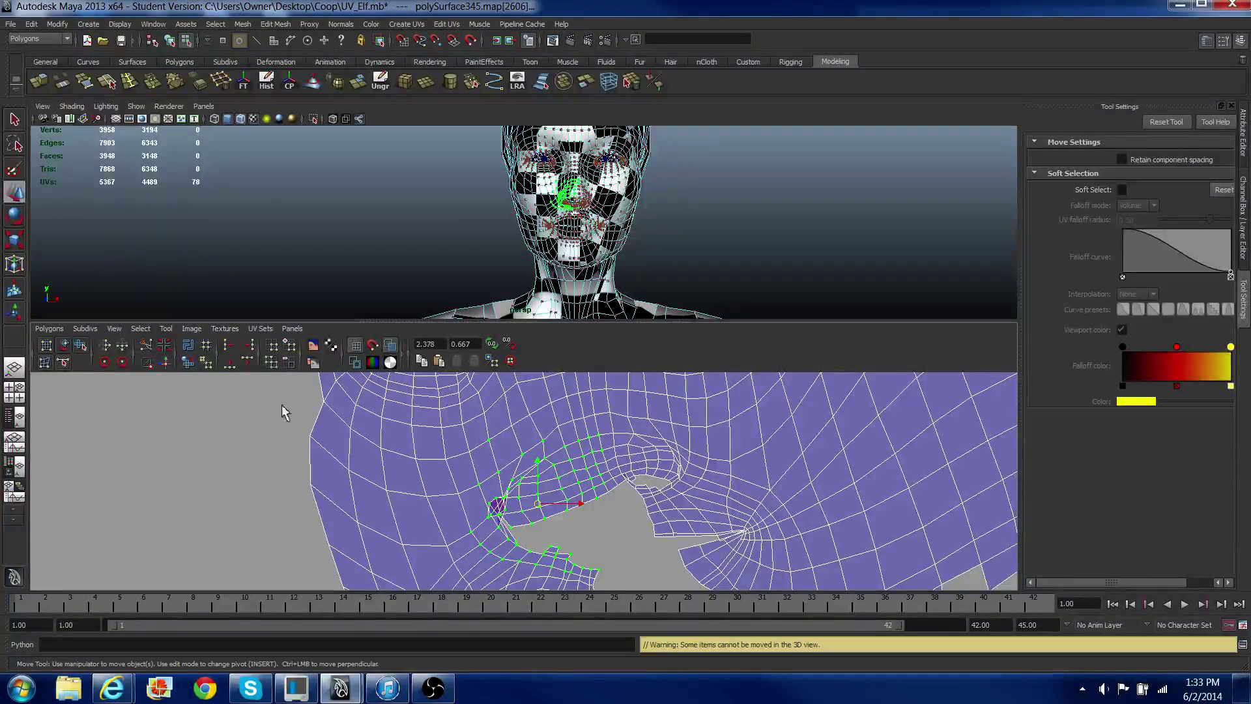
pyautogui.click(206, 363)
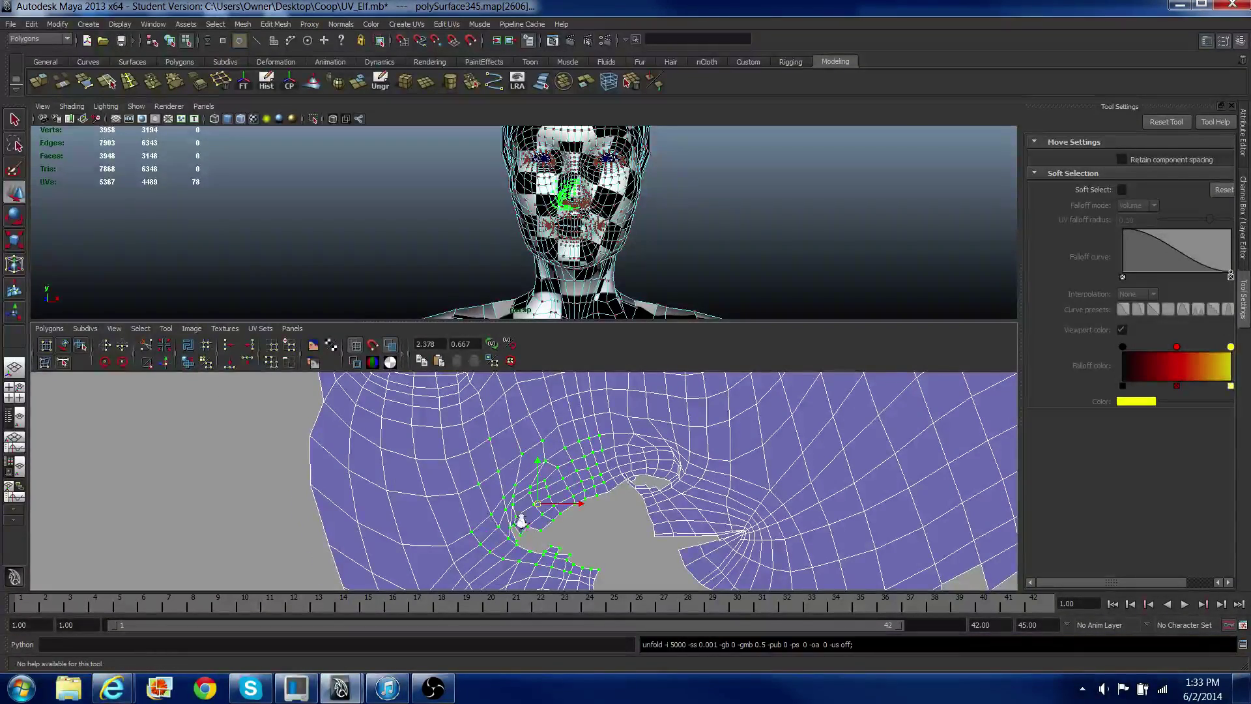
# Step: Try to Move and Sew the edges around the small gap at the first nostril's lower corner, and undo the sew
pyautogui.scroll(3, 521, 522)
pyautogui.keyDown('alt'); pyautogui.moveTo(521, 521); pyautogui.dragTo(557, 447, button='middle'); pyautogui.keyUp('alt')
pyautogui.moveTo(521, 485); pyautogui.dragTo(524, 469, button='right')
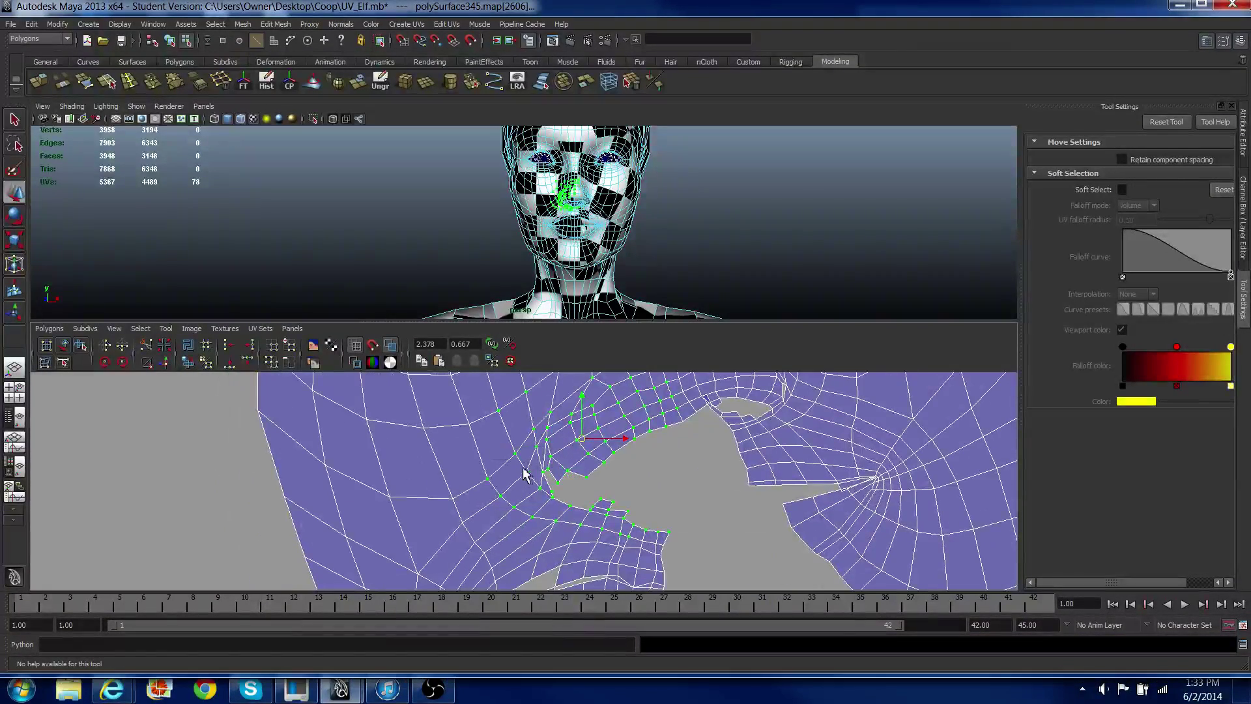
pyautogui.click(553, 492)
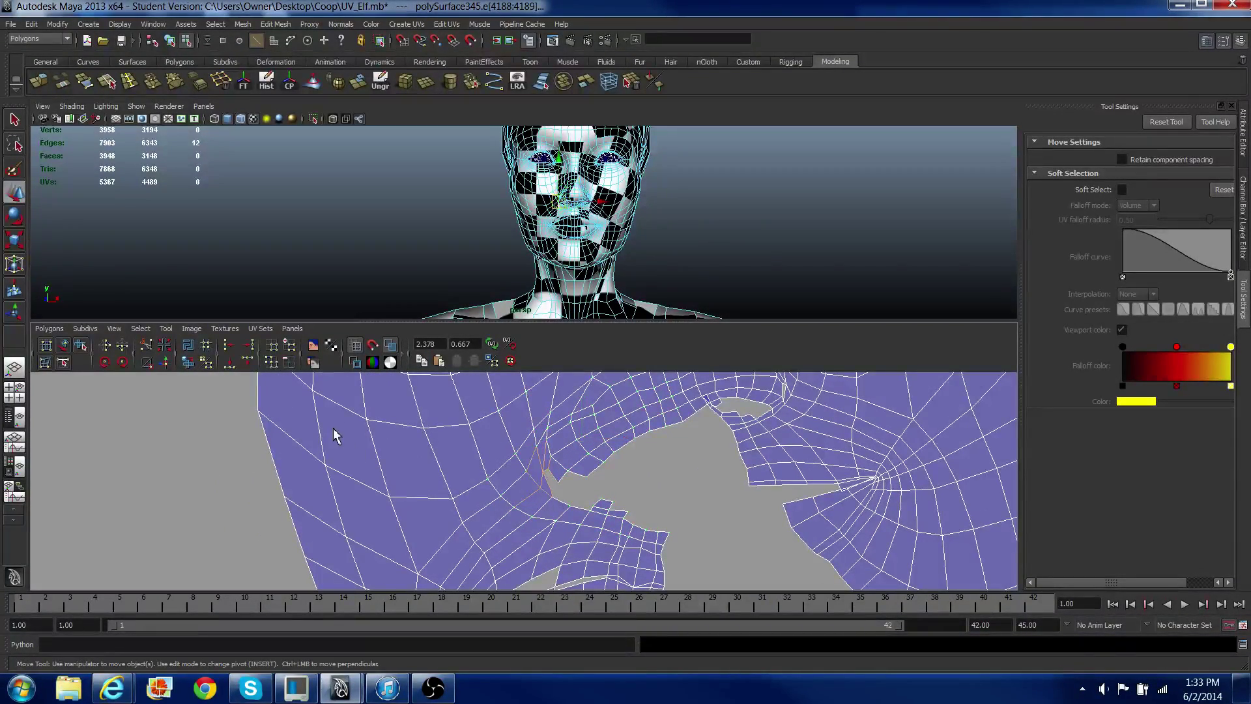
pyautogui.click(163, 360)
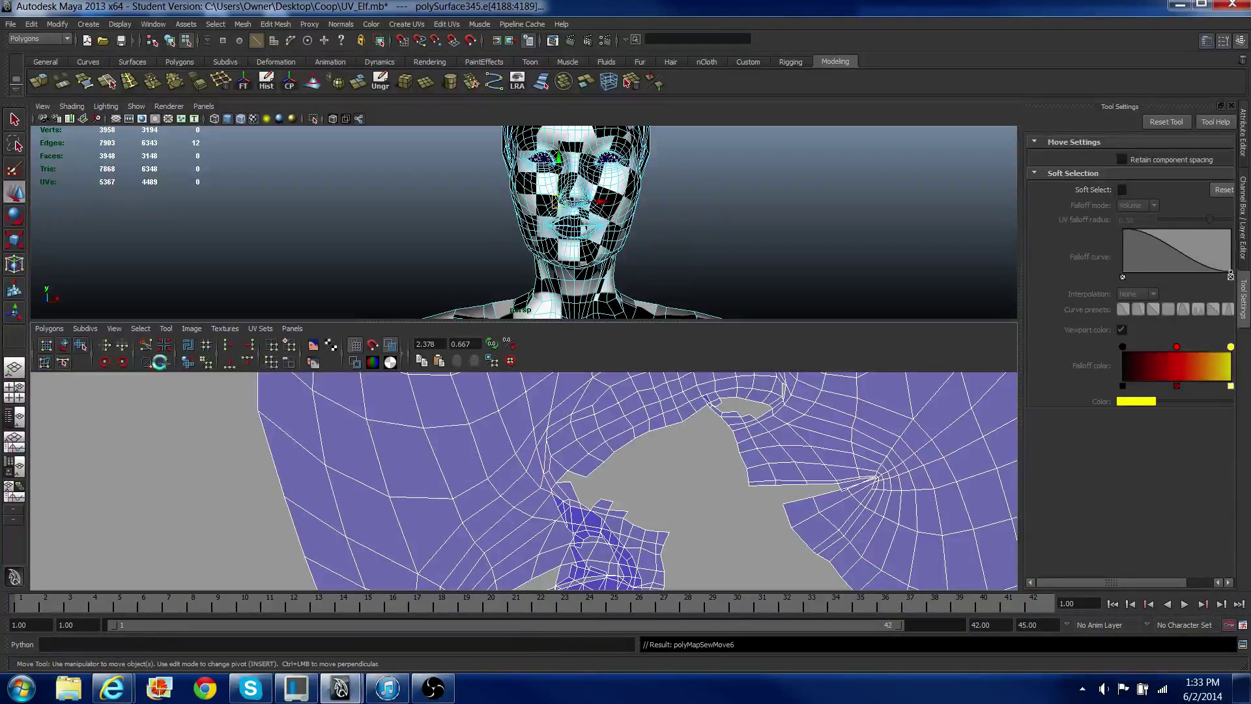
pyautogui.scroll(-3, 468, 491)
pyautogui.hotkey('ctrl', 'z')
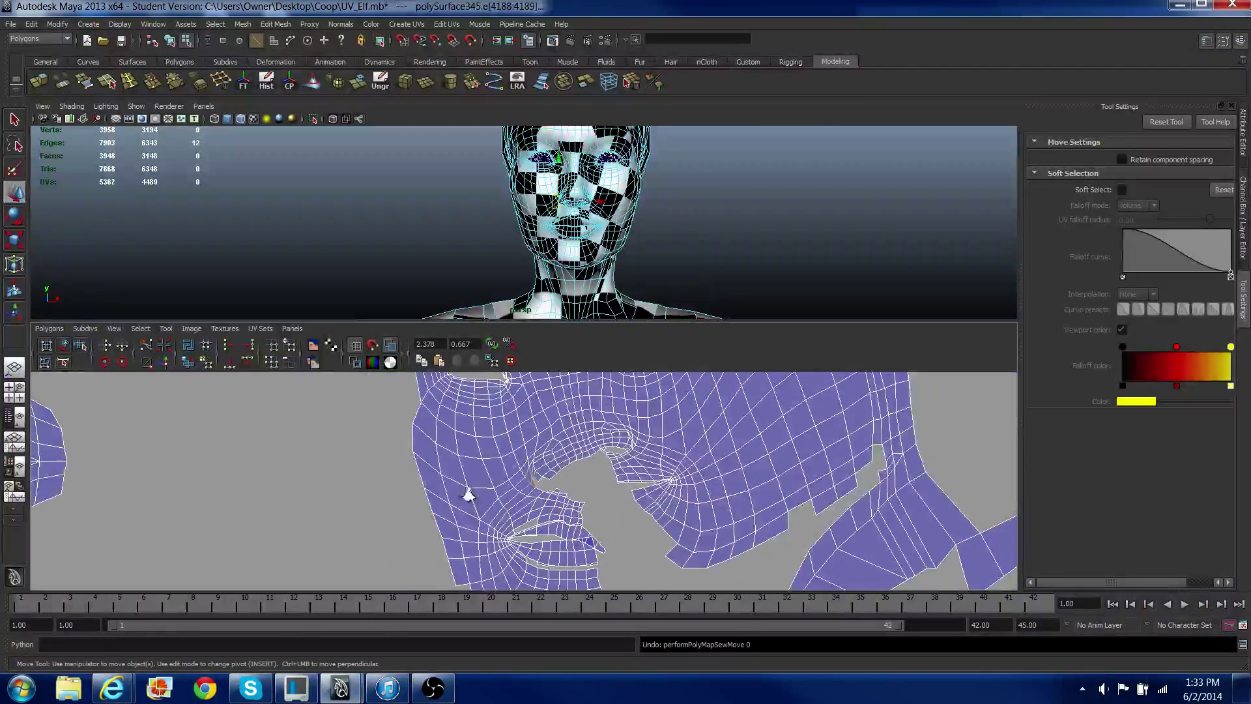
# Step: Select the edges of the small overlapping strip at the open end of the lips on the face shell
pyautogui.scroll(-1, 578, 463)
pyautogui.scroll(-3, 578, 463)
pyautogui.keyDown('alt'); pyautogui.moveTo(578, 508); pyautogui.dragTo(562, 459, button='middle'); pyautogui.keyUp('alt')
pyautogui.scroll(2, 599, 500)
pyautogui.scroll(2, 598, 500)
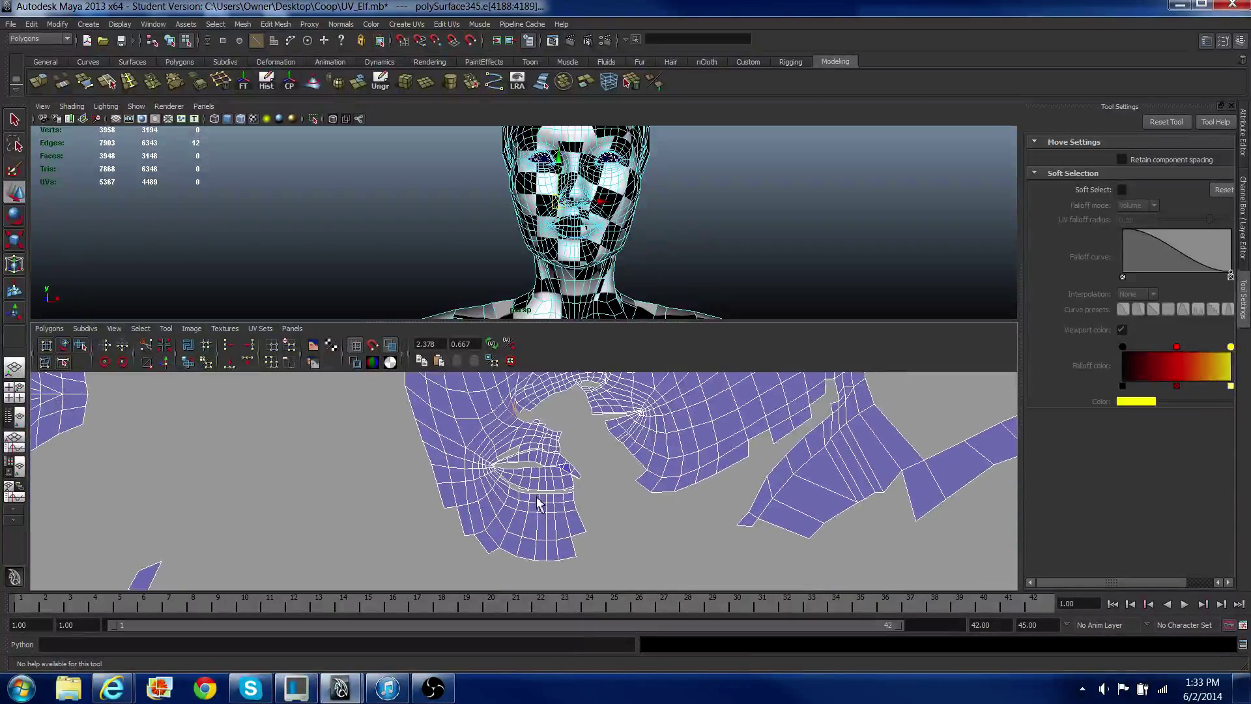
pyautogui.rightClick(547, 526)
pyautogui.moveTo(549, 511); pyautogui.dragTo(549, 501, button='right')
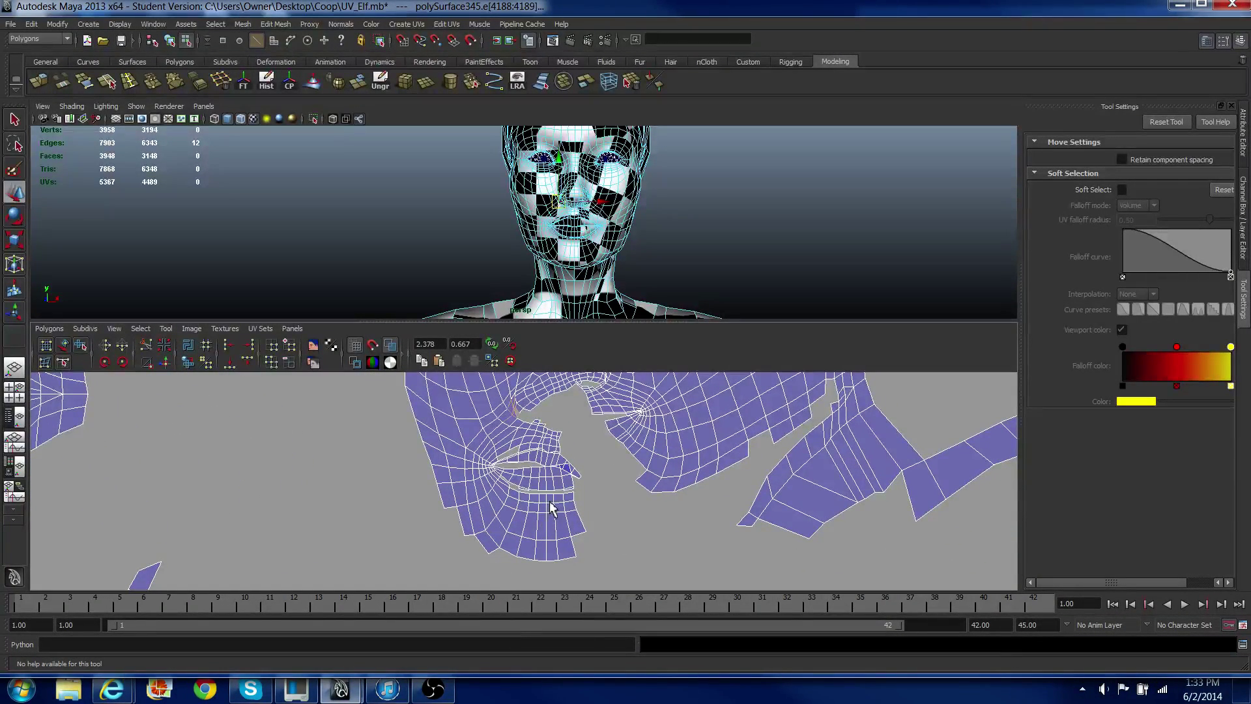
pyautogui.scroll(2, 551, 509)
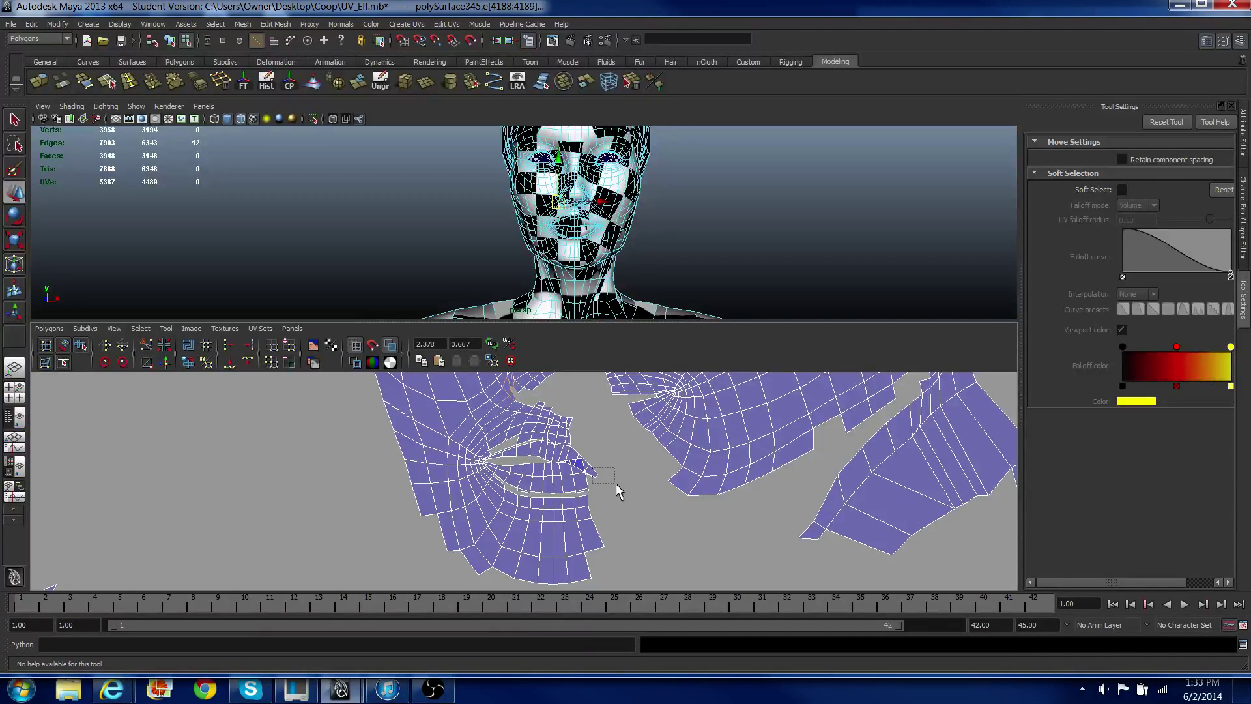
pyautogui.moveTo(616, 483); pyautogui.dragTo(616, 483)
pyautogui.keyDown('alt'); pyautogui.moveTo(604, 475); pyautogui.dragTo(577, 550, button='middle'); pyautogui.keyUp('alt')
pyautogui.scroll(2, 604, 501)
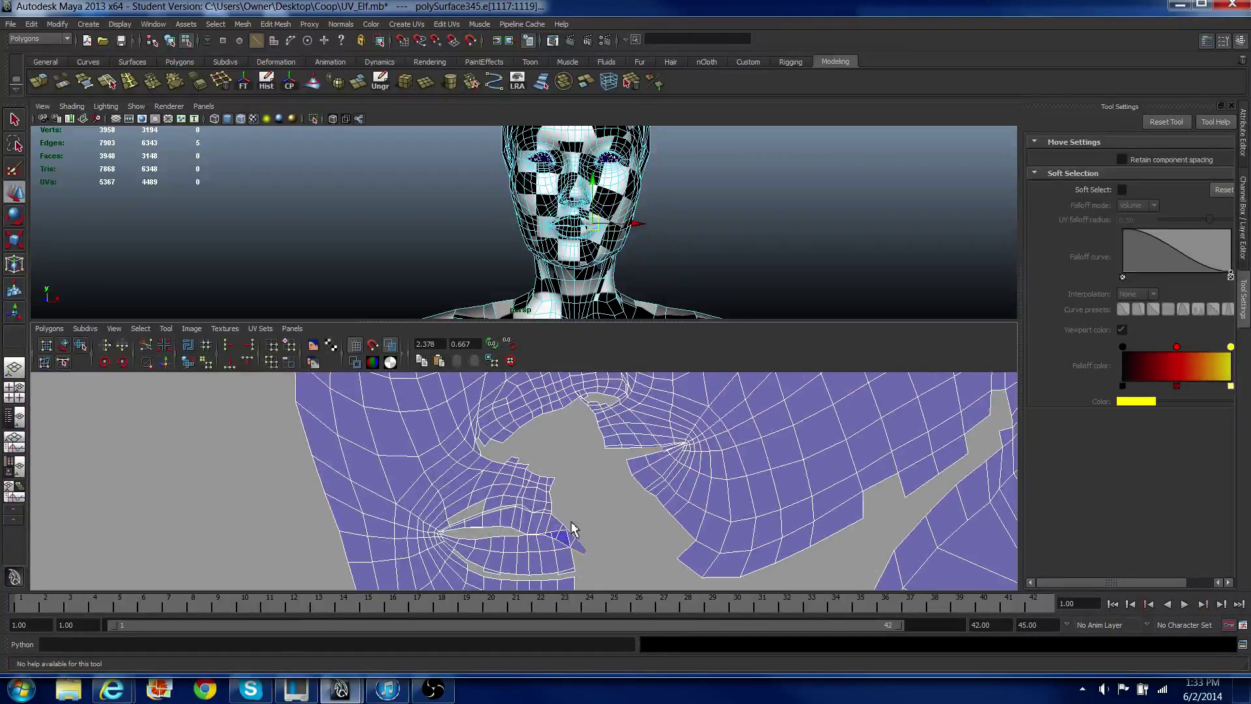
# Step: Add the remaining edges along the upper lip's open border to the edge selection
pyautogui.keyDown('shift'); pyautogui.click(558, 526); pyautogui.keyUp('shift')
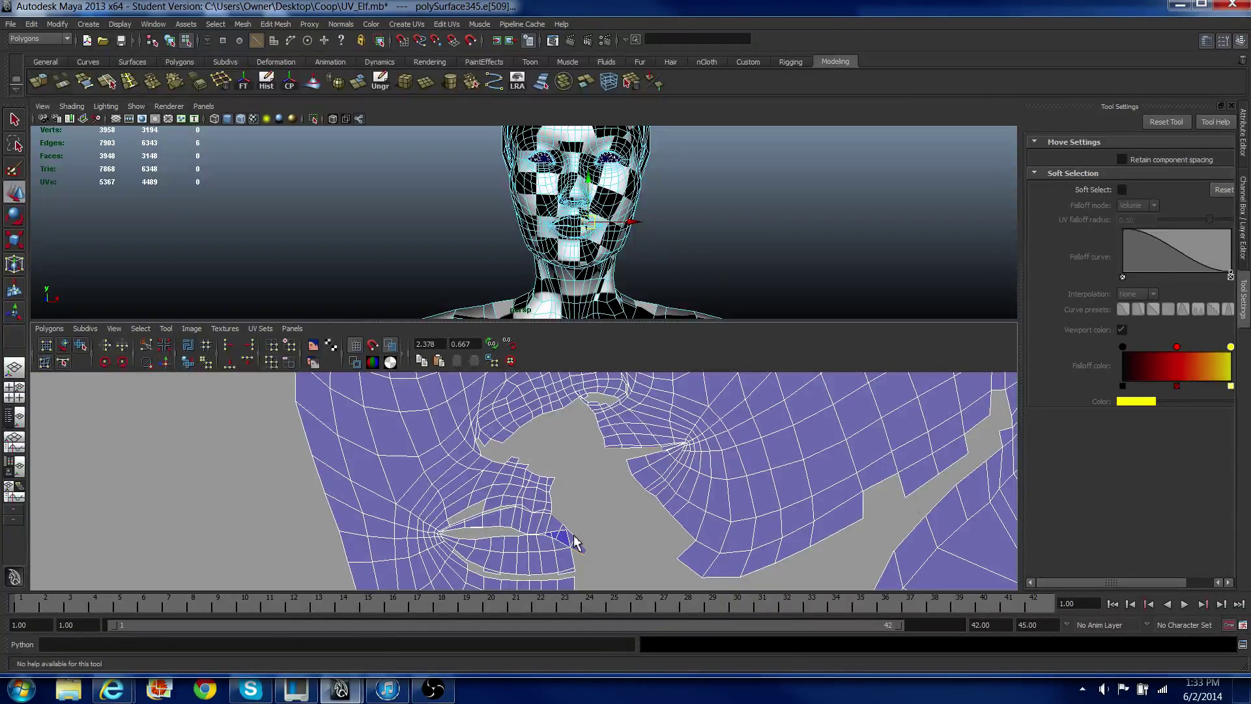
pyautogui.keyDown('shift'); pyautogui.click(574, 541); pyautogui.keyUp('shift')
pyautogui.scroll(2, 575, 543)
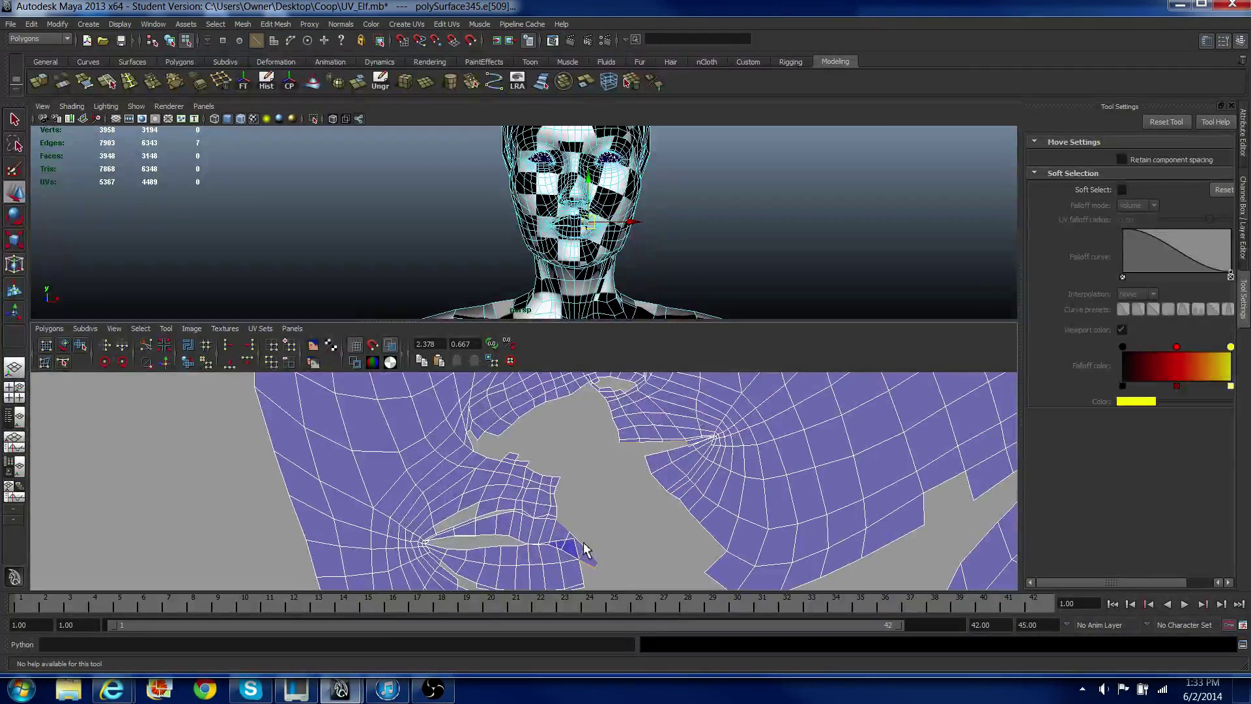
pyautogui.keyDown('shift'); pyautogui.click(580, 545); pyautogui.keyUp('shift')
pyautogui.keyDown('shift'); pyautogui.moveTo(553, 480); pyautogui.dragTo(578, 509); pyautogui.keyUp('shift')
pyautogui.scroll(3, 578, 510)
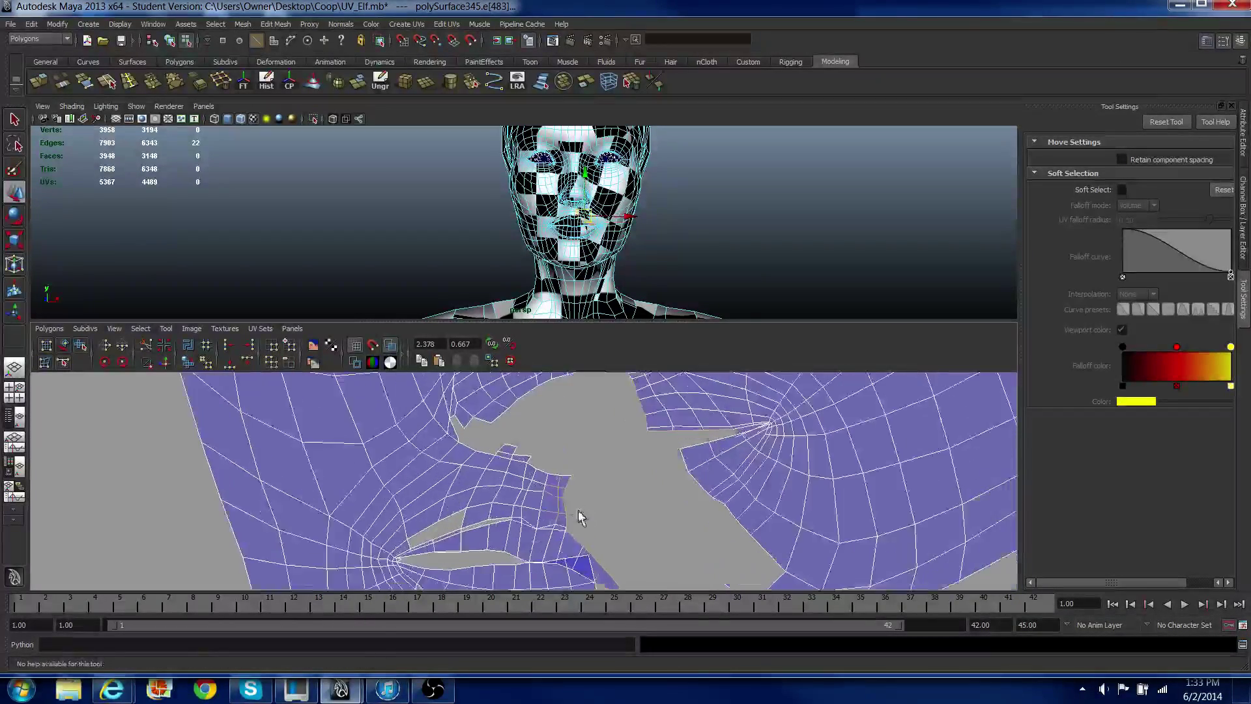
# Step: Extend the edge selection along the opposite cheek's open border, from the slit at the mouth corner down to the chin
pyautogui.scroll(3, 638, 443)
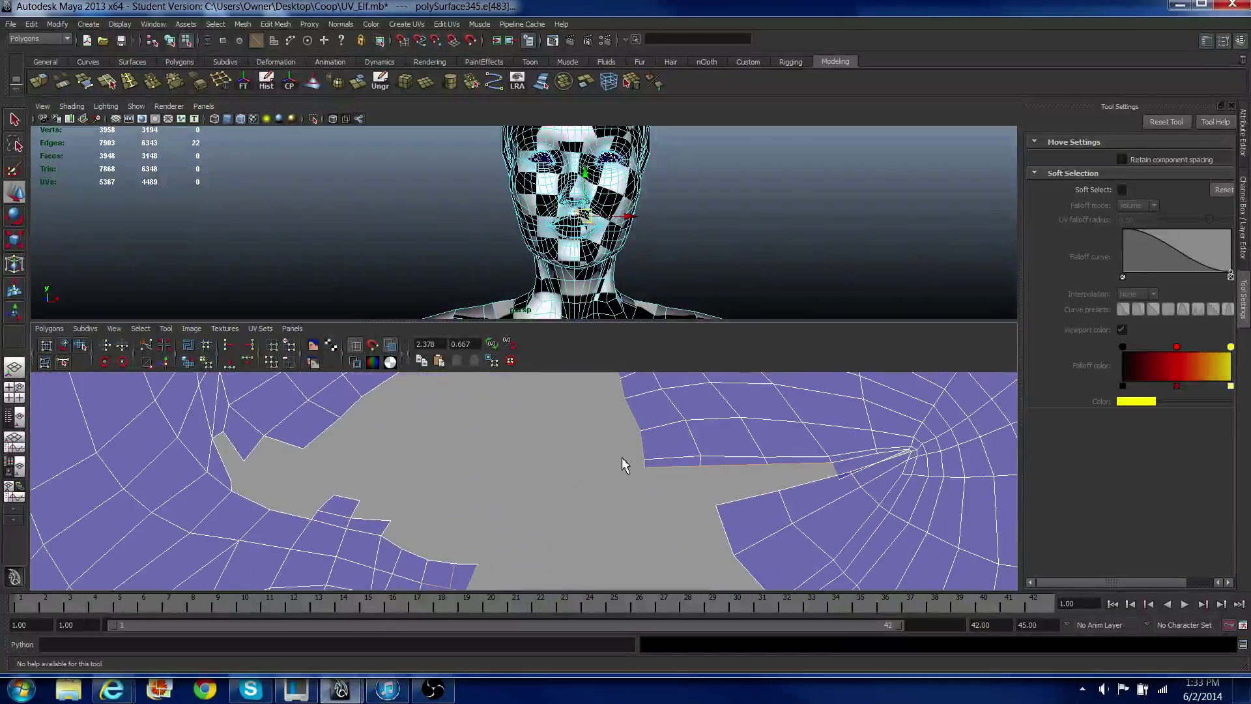
pyautogui.keyDown('shift'); pyautogui.moveTo(631, 460); pyautogui.dragTo(647, 462); pyautogui.keyUp('shift')
pyautogui.scroll(-5, 648, 479)
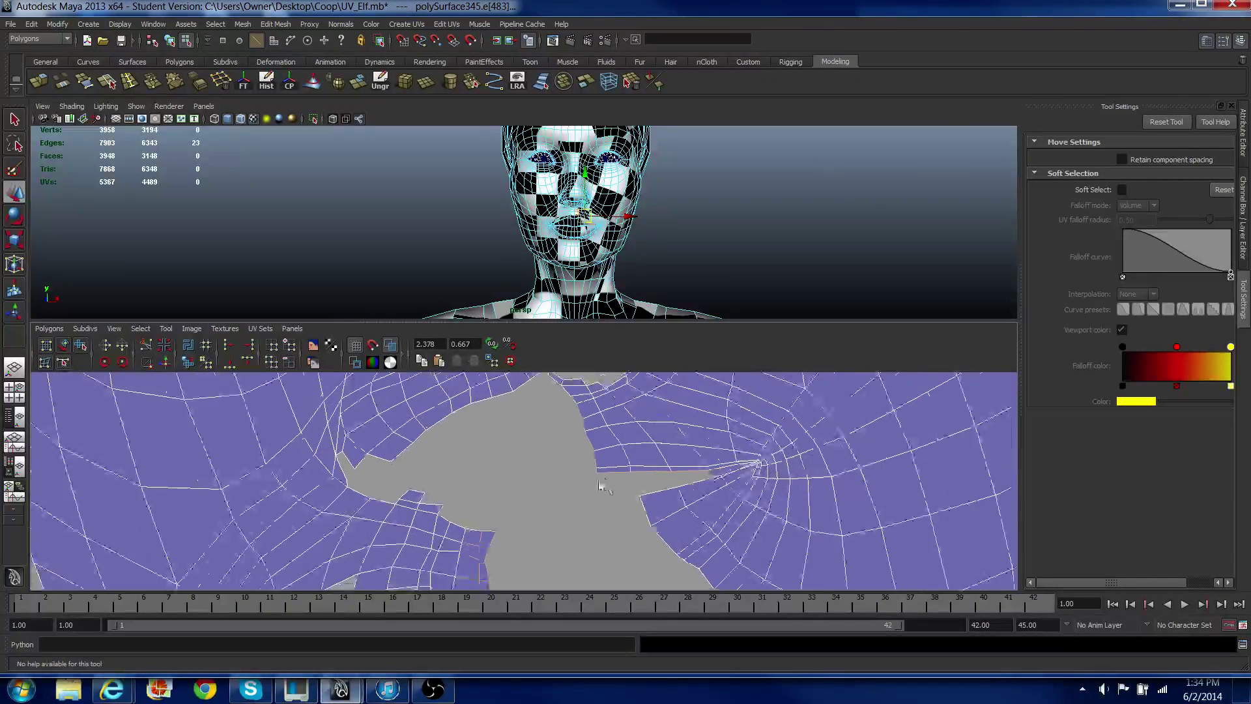
pyautogui.keyDown('alt'); pyautogui.moveTo(538, 582); pyautogui.dragTo(541, 474, button='middle'); pyautogui.keyUp('alt')
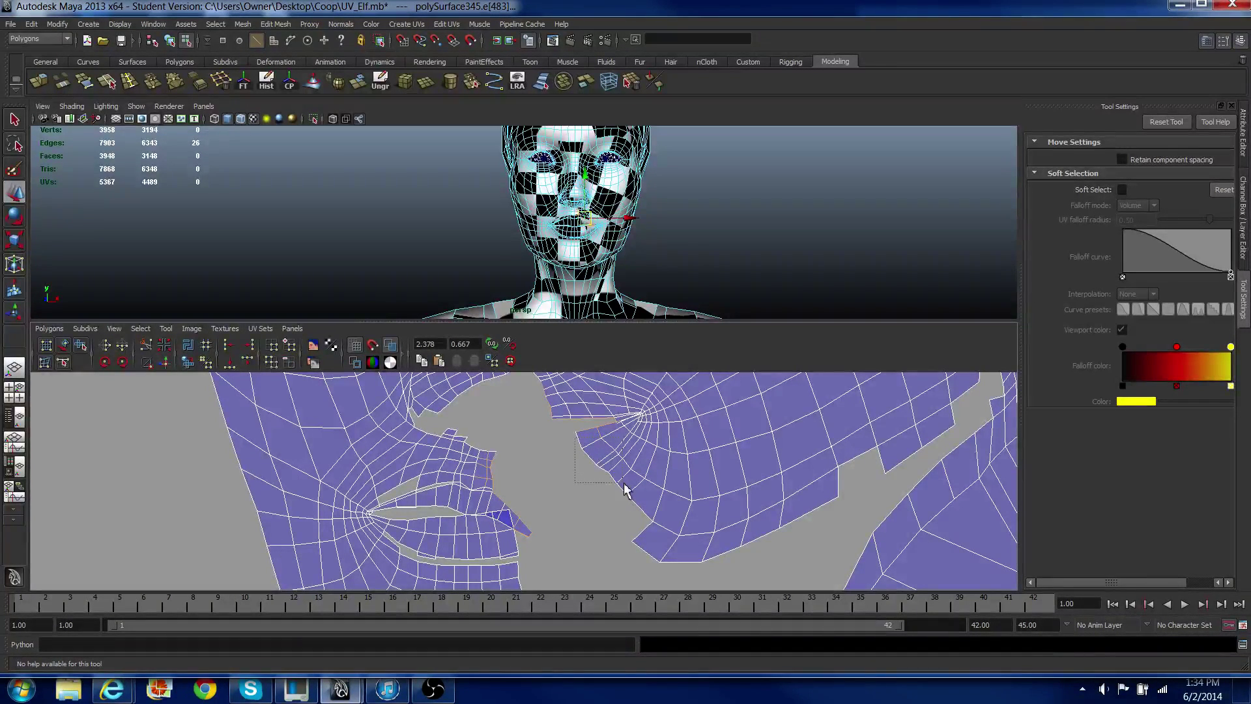
pyautogui.moveTo(632, 502); pyautogui.dragTo(635, 507)
pyautogui.keyDown('alt'); pyautogui.moveTo(639, 520); pyautogui.dragTo(589, 427, button='middle'); pyautogui.keyUp('alt')
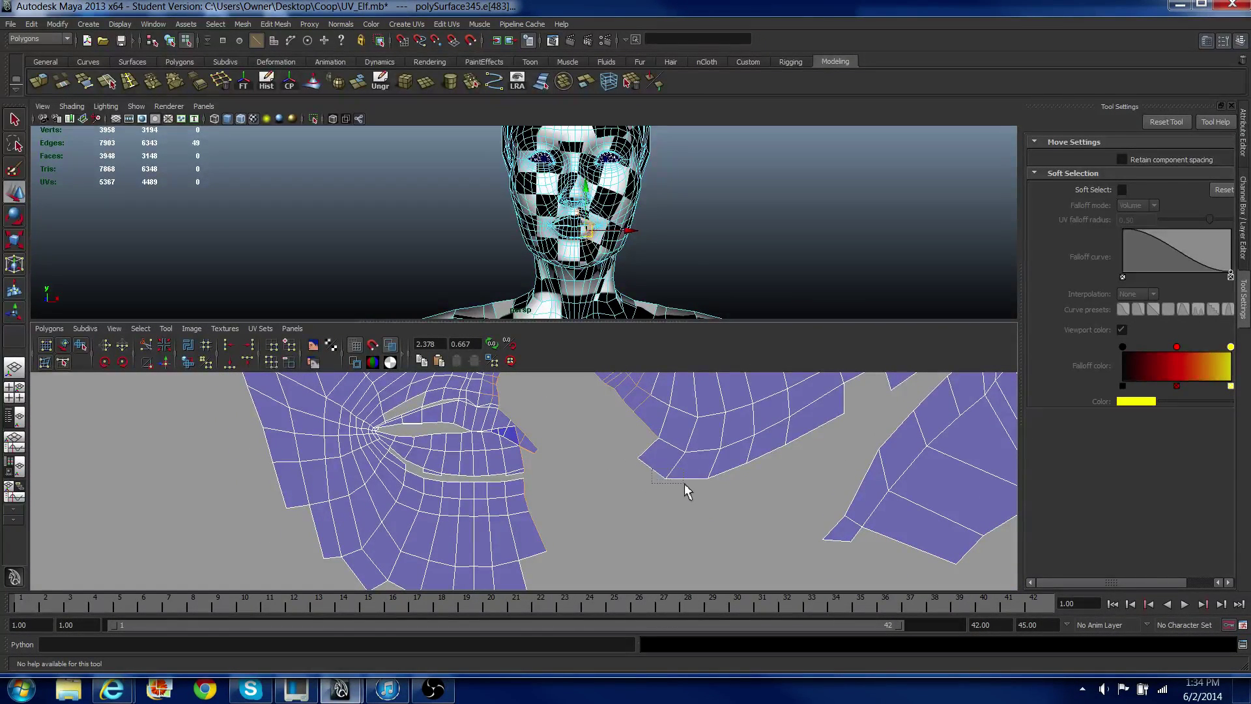
pyautogui.moveTo(685, 483); pyautogui.dragTo(682, 483)
pyautogui.keyDown('shift'); pyautogui.click(653, 444); pyautogui.keyUp('shift')
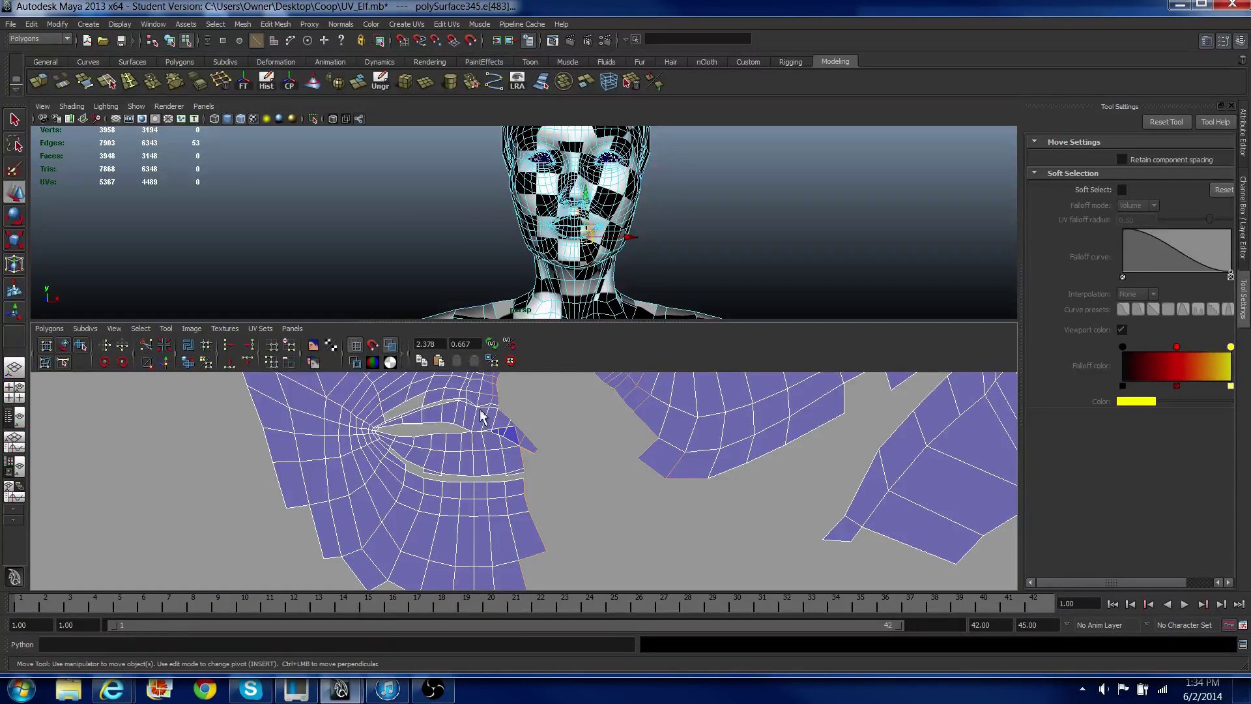
# Step: Try to Move and Sew all the selected mouth and cheek edges, and undo the sew
pyautogui.click(167, 362)
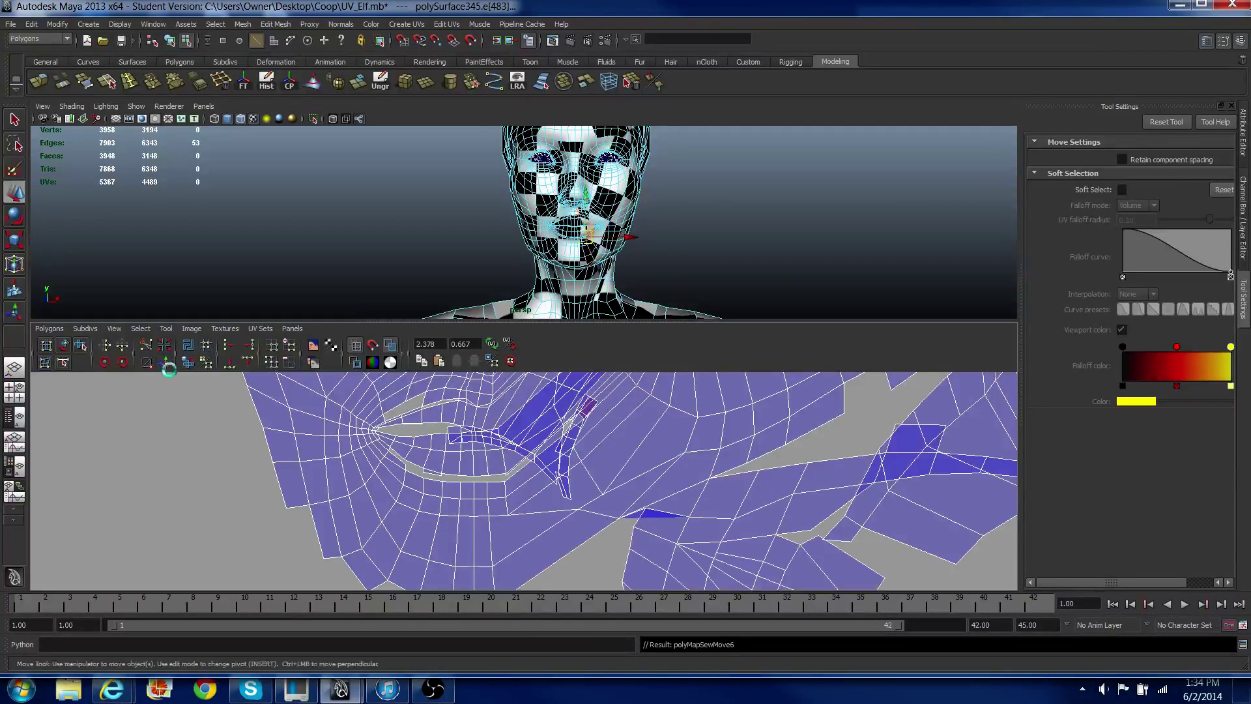
pyautogui.scroll(-4, 436, 420)
pyautogui.scroll(-5, 441, 427)
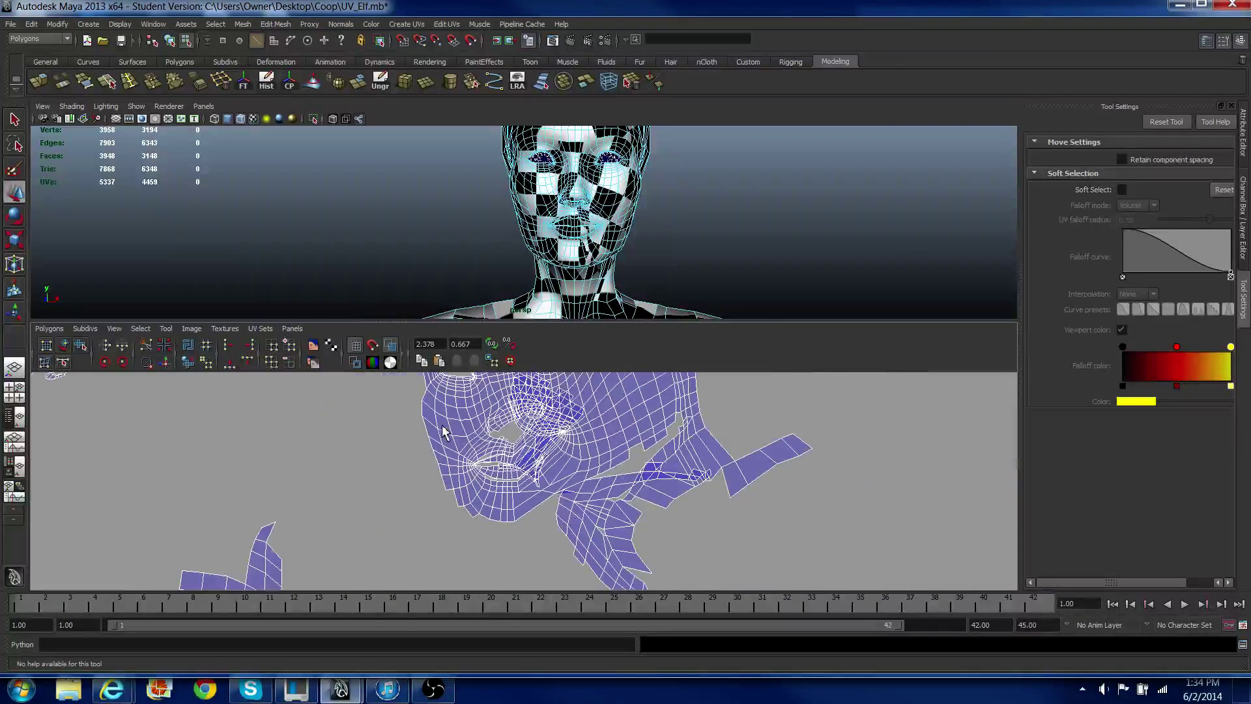
pyautogui.scroll(-2, 435, 440)
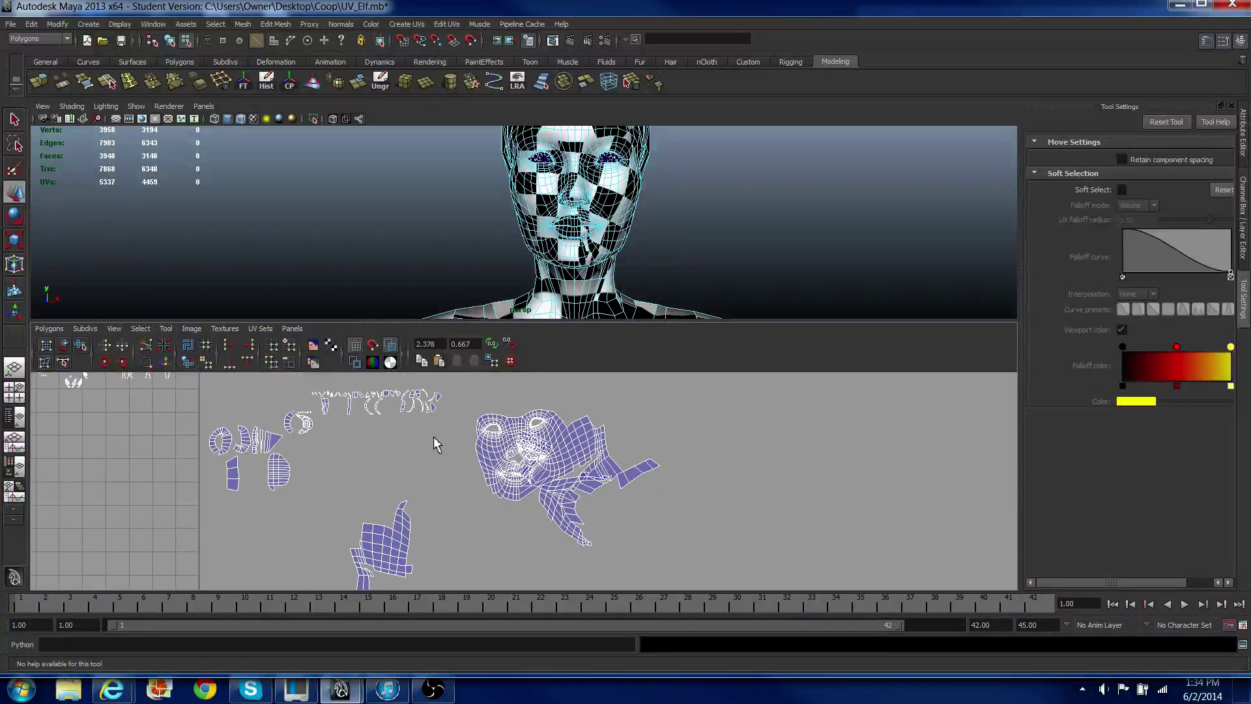
pyautogui.hotkey('ctrl', 'z')
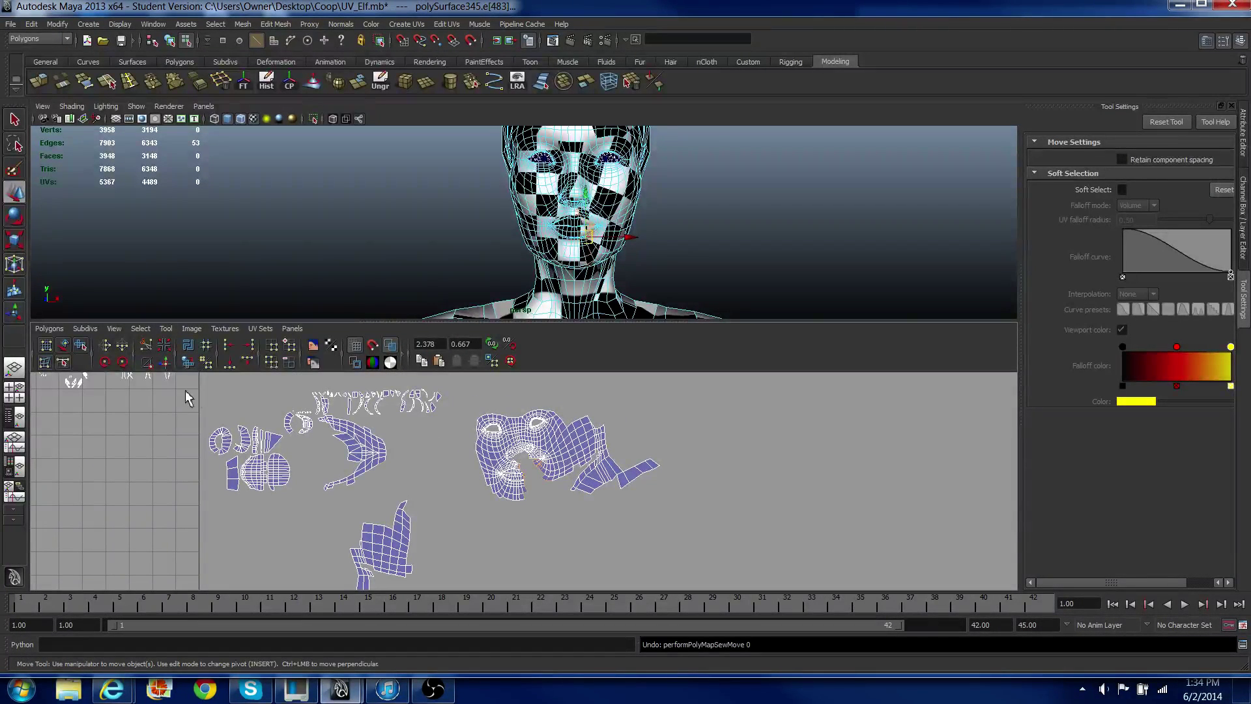
# Step: Deselect the edges on the separate shells beside the face, and Move and Sew the remaining mouth and cheek edges
pyautogui.moveTo(178, 383); pyautogui.dragTo(341, 488)
pyautogui.moveTo(428, 517); pyautogui.dragTo(428, 523)
pyautogui.click(167, 373)
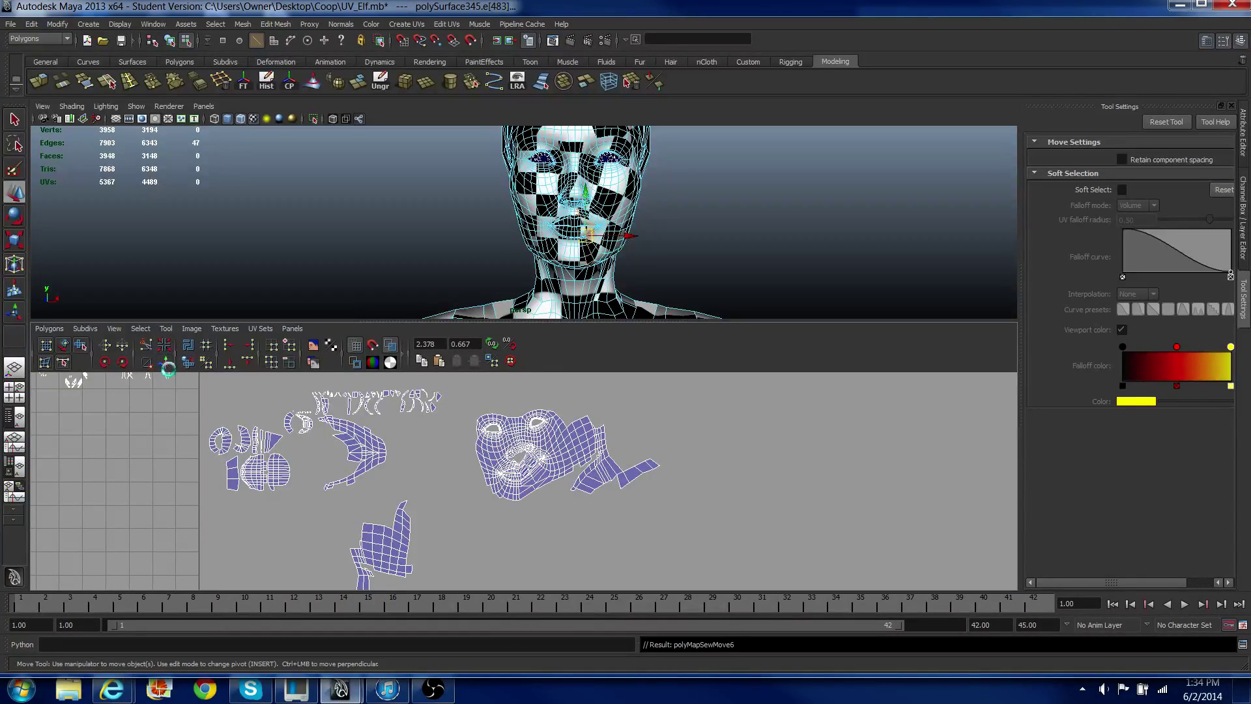
# Step: Select the UVs of the lower face, covering the nostrils, mouth, cheek and chin, and unfold them
pyautogui.scroll(4, 485, 522)
pyautogui.scroll(3, 492, 523)
pyautogui.moveTo(475, 510); pyautogui.dragTo(512, 515, button='right')
pyautogui.scroll(-2, 436, 476)
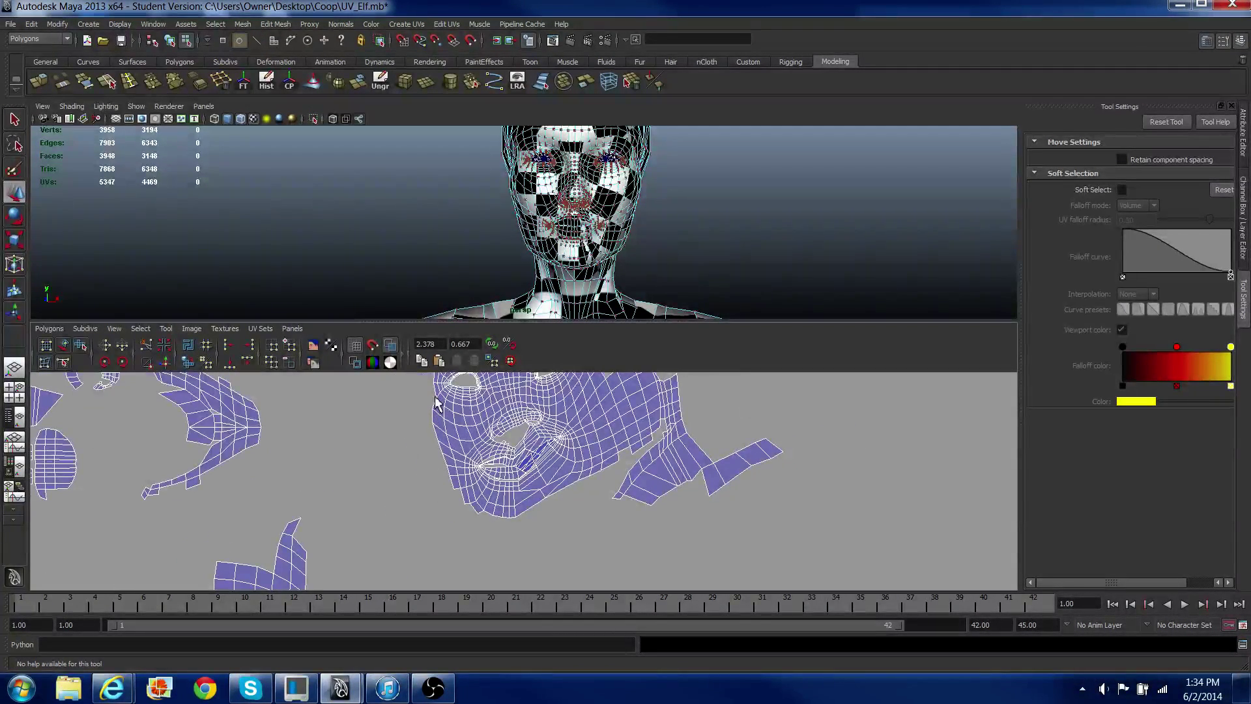
pyautogui.moveTo(722, 564); pyautogui.dragTo(828, 565)
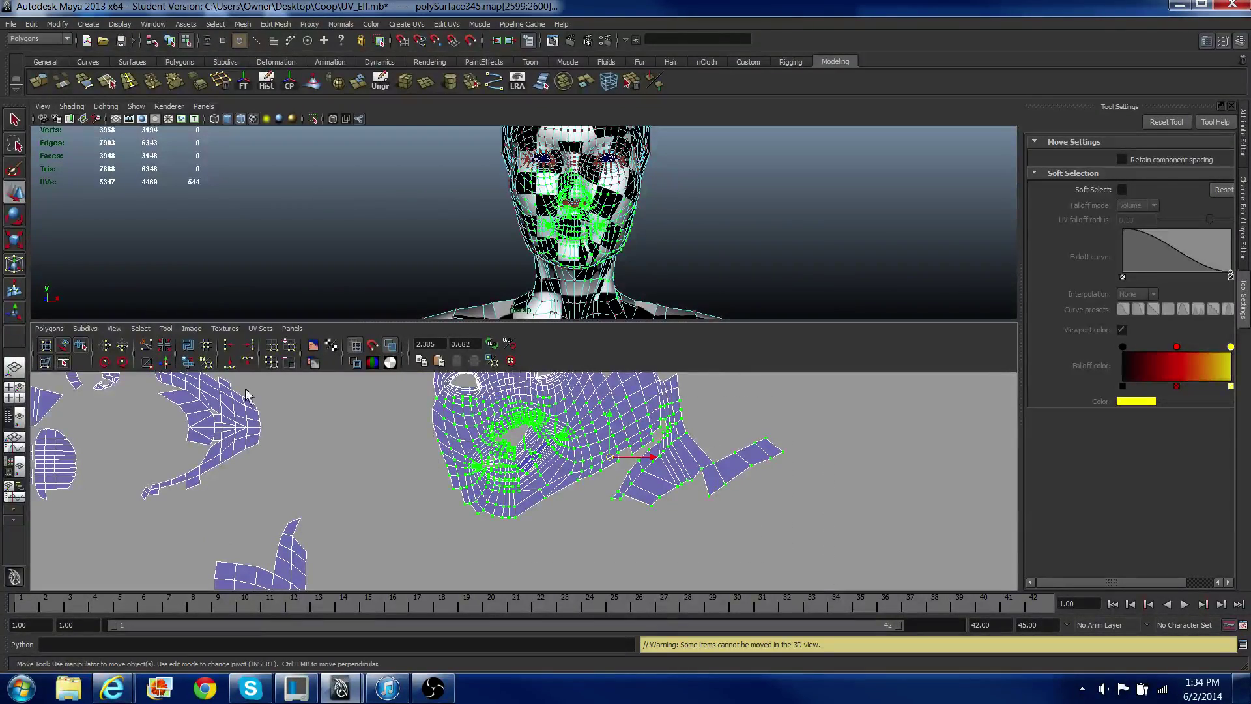
pyautogui.click(191, 363)
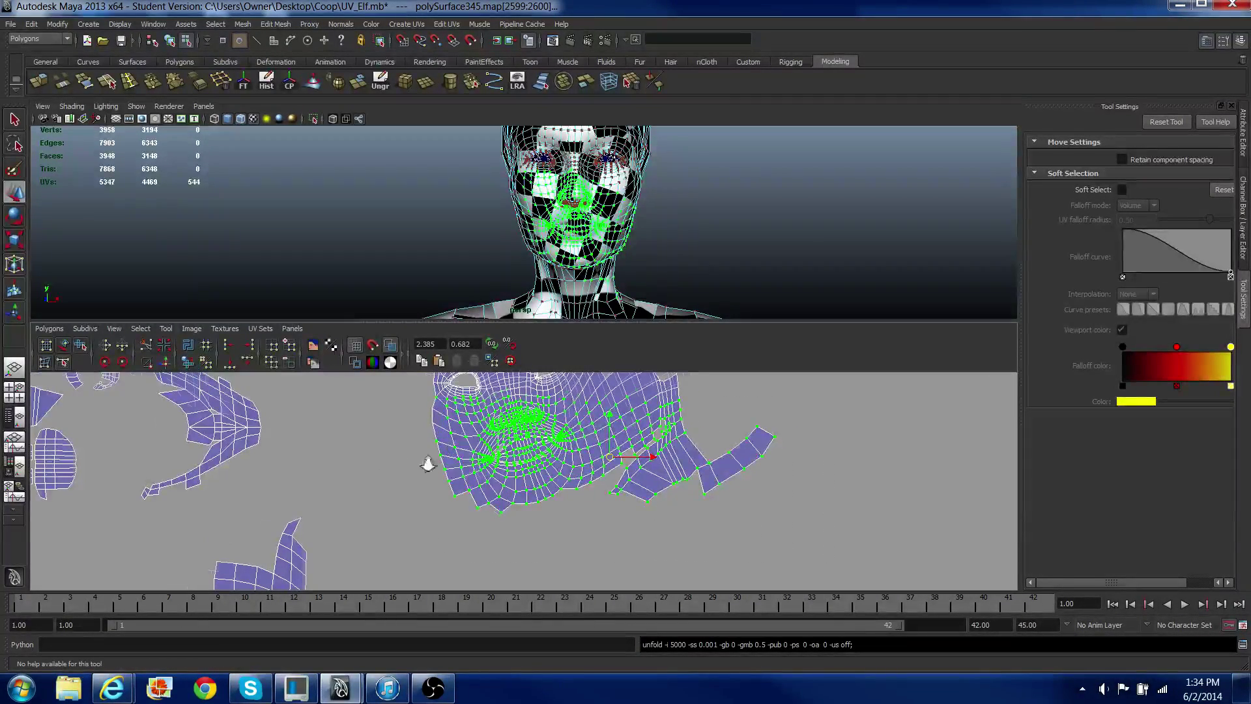
# Step: Select the edges around the gap in the upper lip beside the first mouth corner
pyautogui.scroll(3, 437, 466)
pyautogui.keyDown('alt'); pyautogui.moveTo(460, 483); pyautogui.dragTo(440, 583, button='middle'); pyautogui.keyUp('alt')
pyautogui.keyDown('alt'); pyautogui.moveTo(440, 583); pyautogui.dragTo(523, 388, button='right'); pyautogui.keyUp('alt')
pyautogui.keyDown('alt'); pyautogui.moveTo(548, 498); pyautogui.dragTo(558, 456, button='middle'); pyautogui.keyUp('alt')
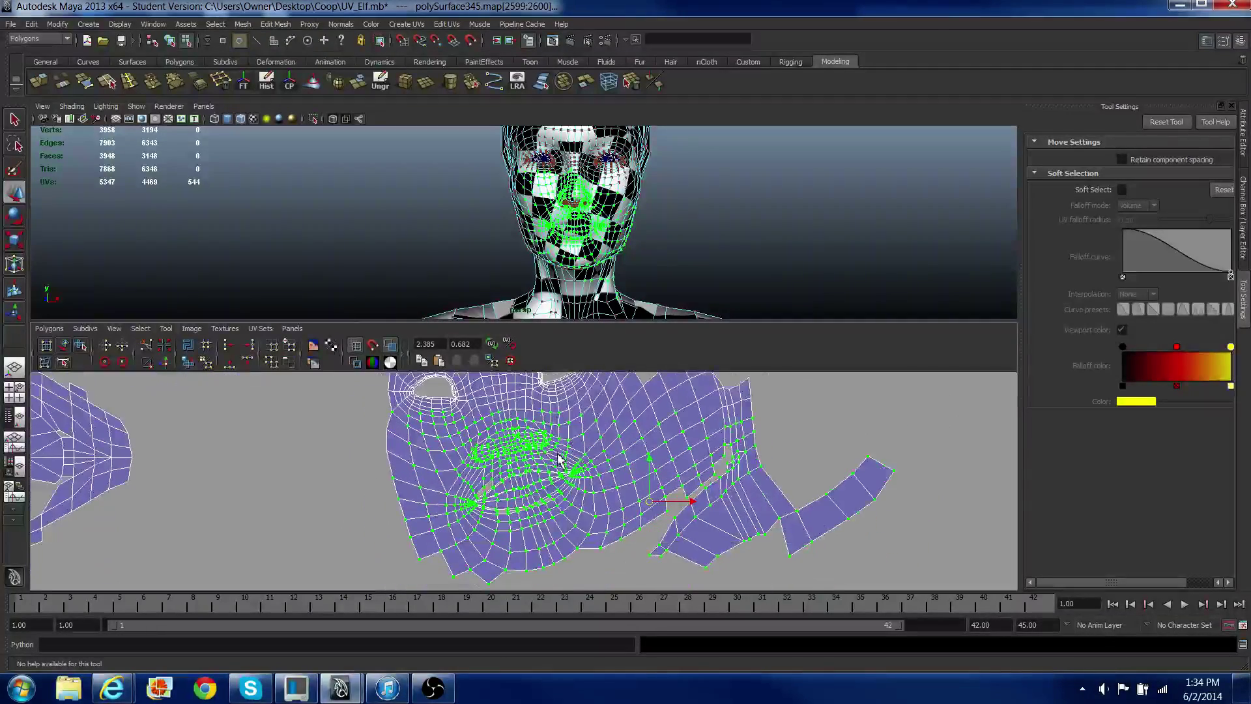
pyautogui.scroll(4, 559, 458)
pyautogui.moveTo(470, 523); pyautogui.dragTo(468, 490, button='right')
pyautogui.scroll(2, 467, 491)
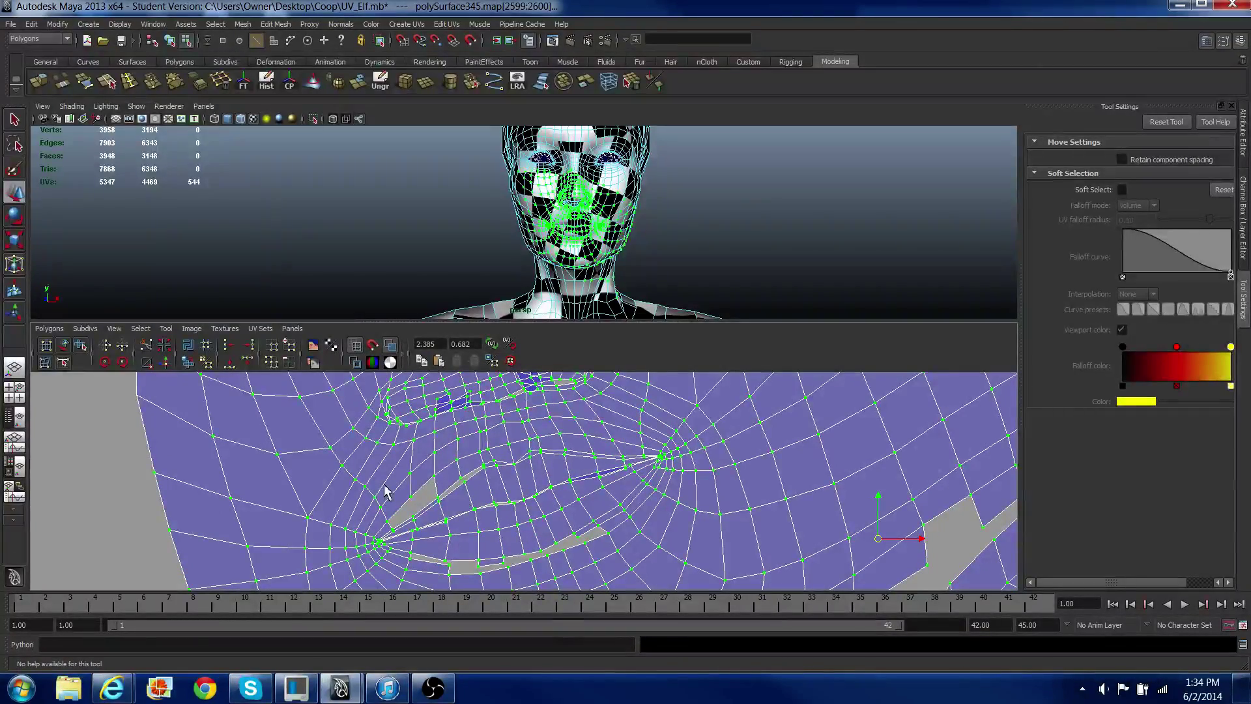
pyautogui.moveTo(468, 522); pyautogui.dragTo(450, 529)
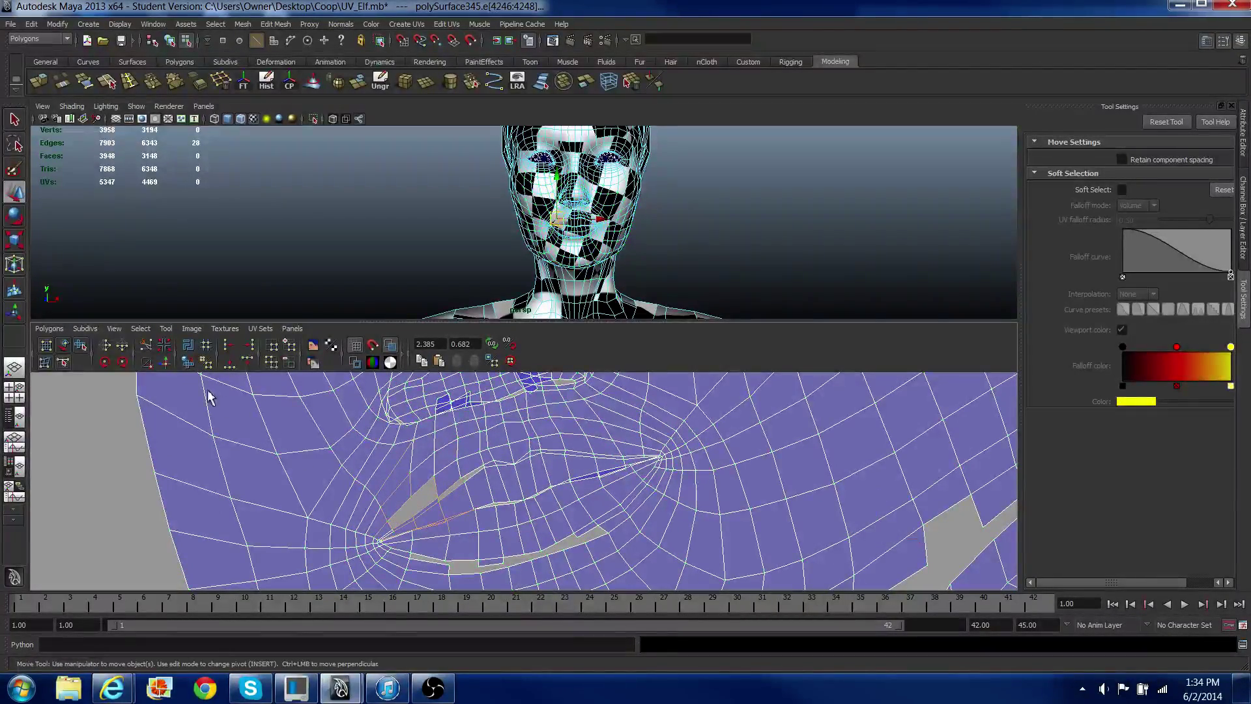
# Step: Try to Move and Sew the selected edges around the upper lip gap, and undo the sew
pyautogui.click(167, 362)
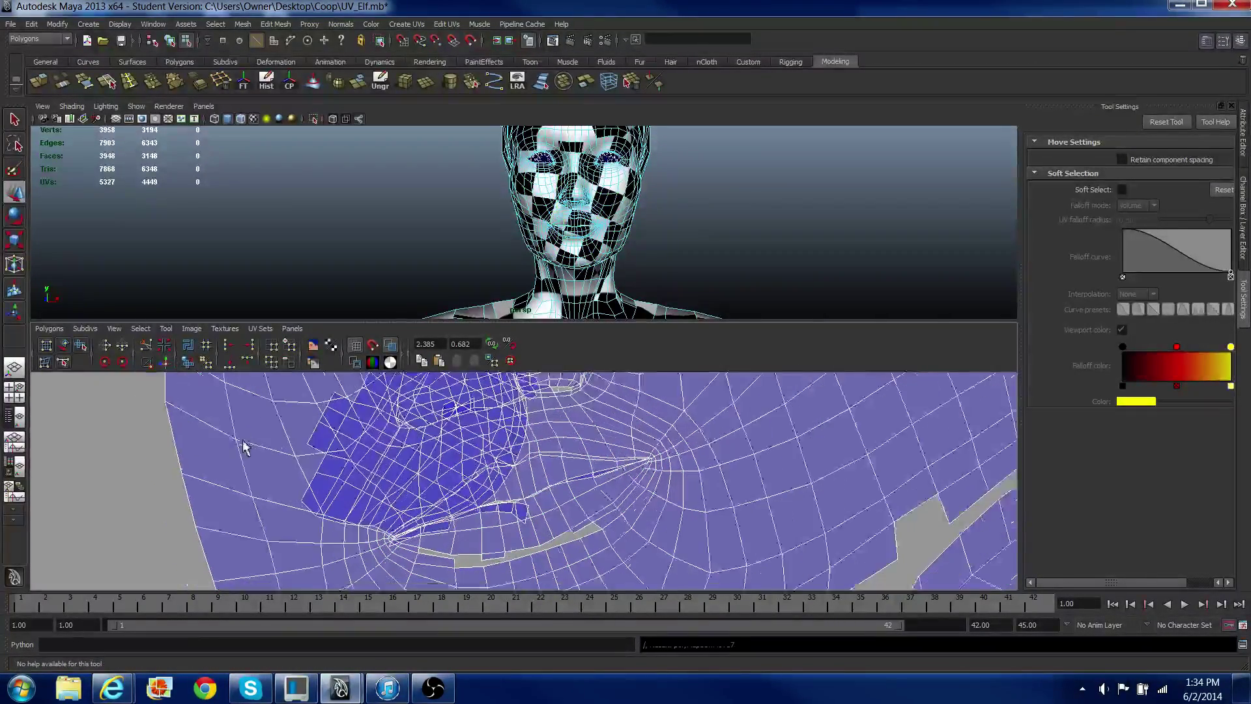
pyautogui.scroll(-8, 244, 439)
pyautogui.hotkey('ctrl', 'z')
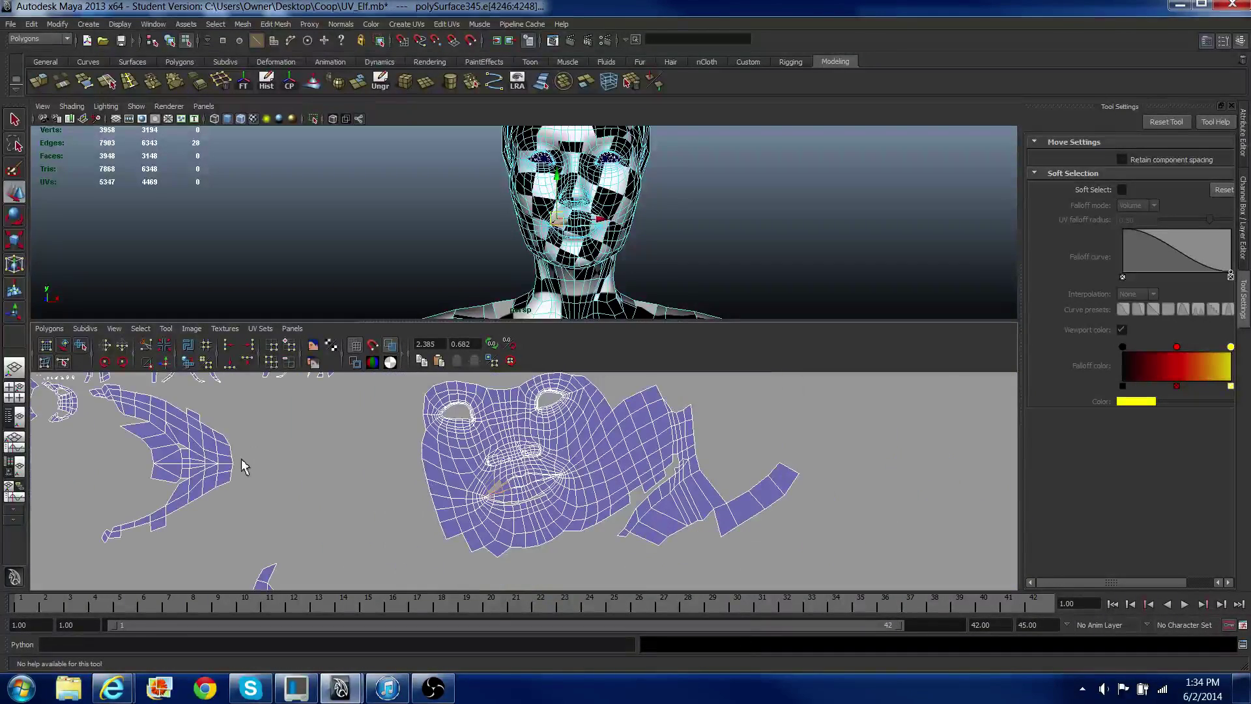
# Step: Remove the separate shells' edges from the selection, and Move and Sew the remaining upper lip edges
pyautogui.scroll(-5, 365, 479)
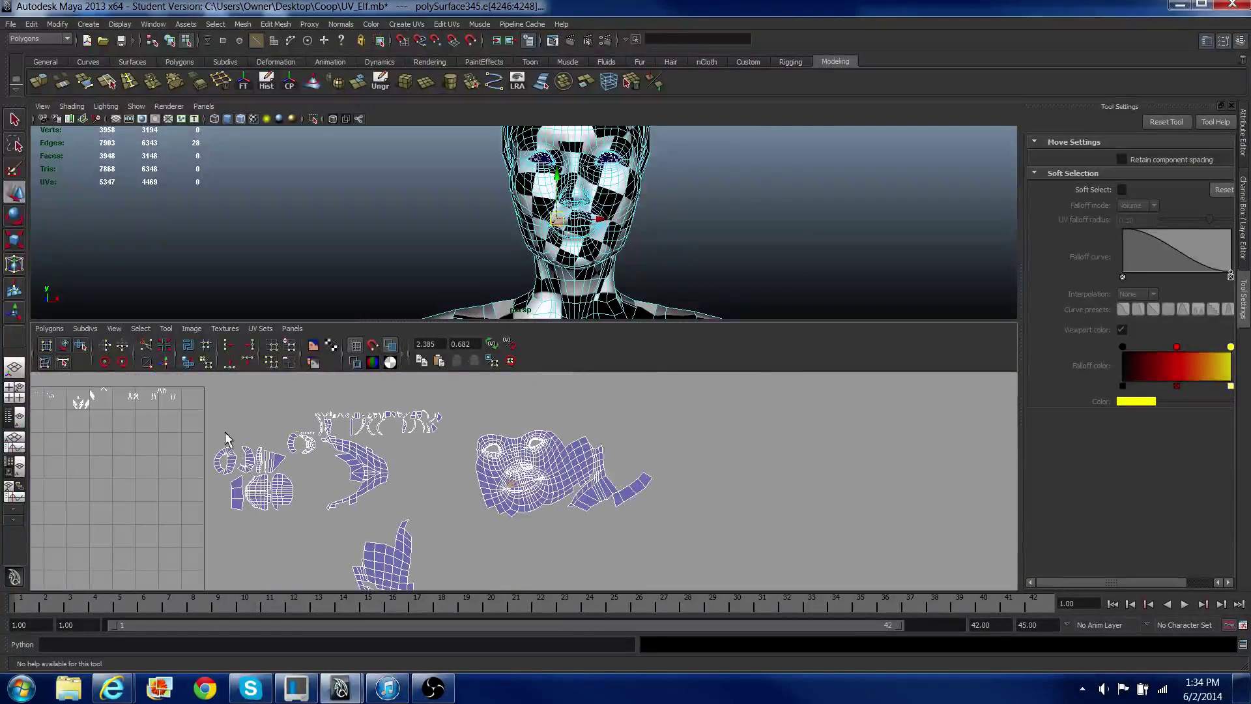
pyautogui.moveTo(310, 533); pyautogui.dragTo(310, 533)
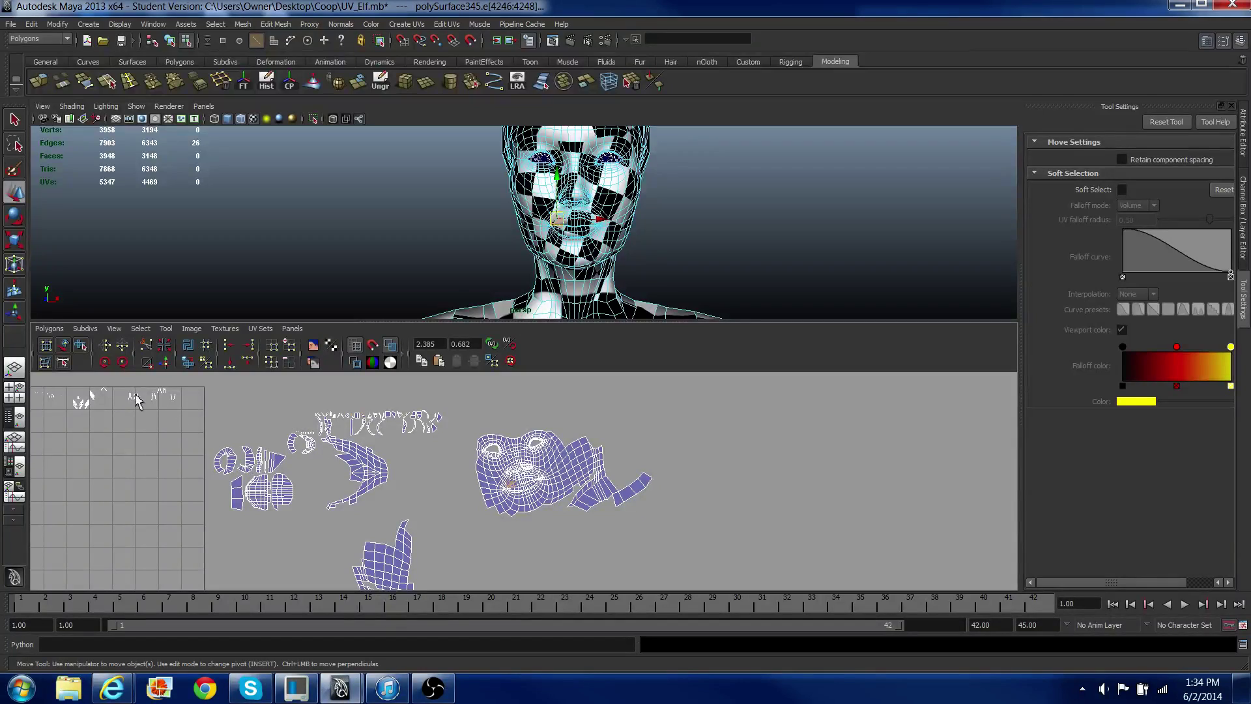
pyautogui.click(171, 363)
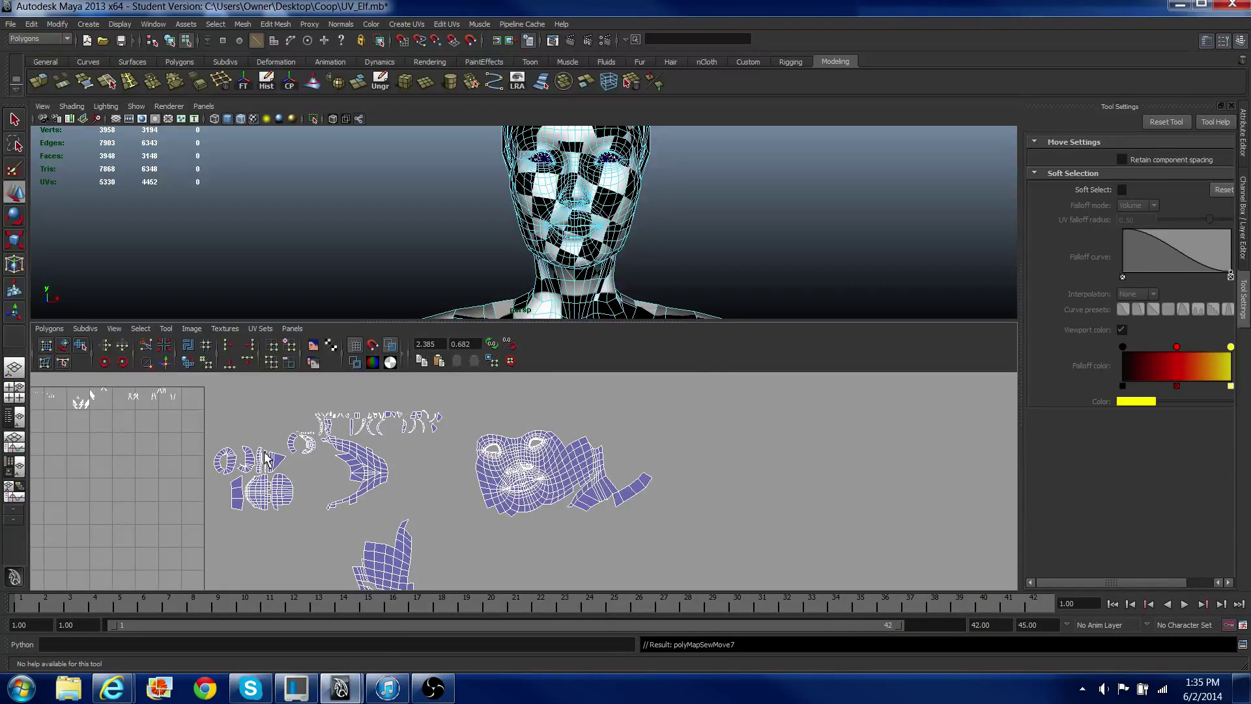
# Step: Select the edges at the leftover seam near the middle of the upper lip and Move and Sew them
pyautogui.scroll(5, 273, 451)
pyautogui.scroll(5, 409, 489)
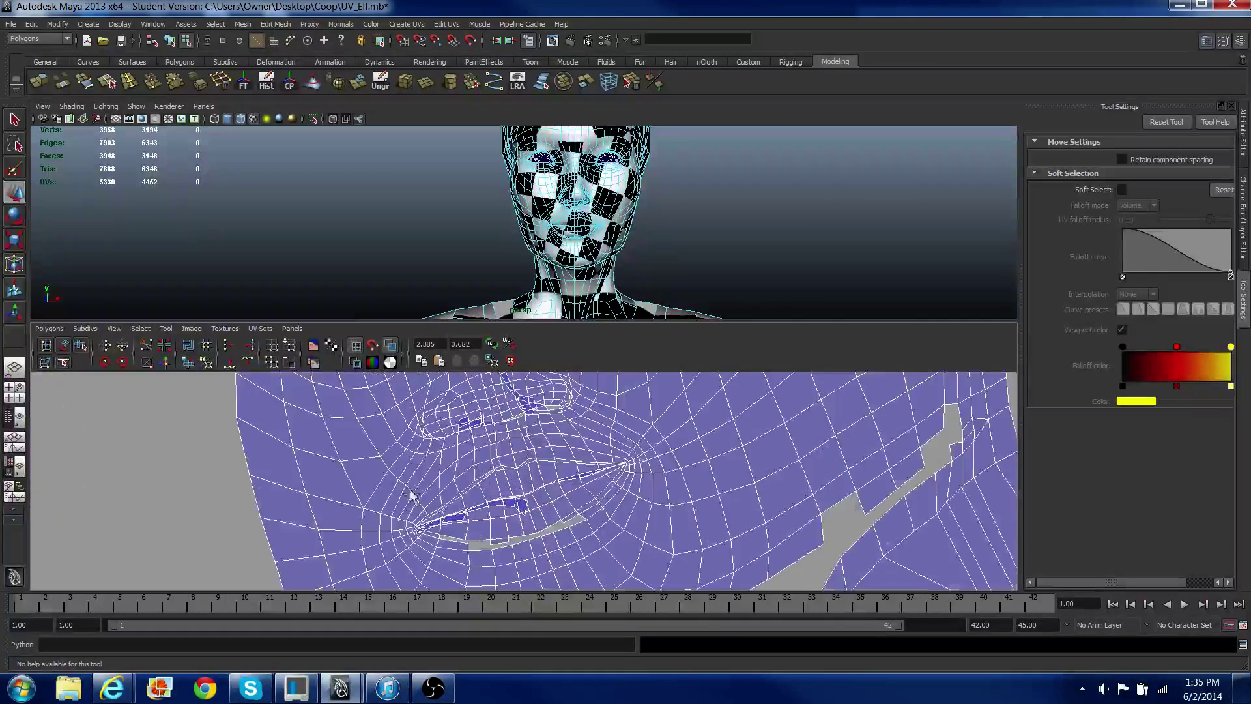
pyautogui.click(493, 482)
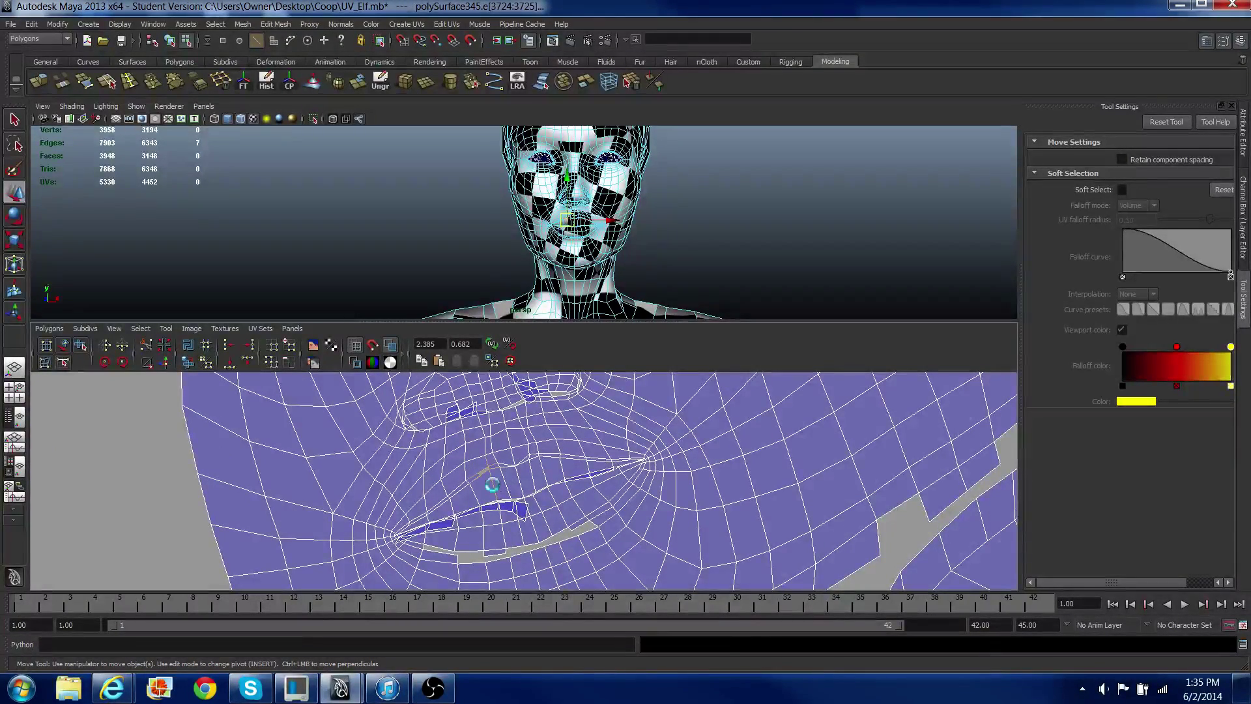
pyautogui.press('g')
pyautogui.scroll(-1, 490, 479)
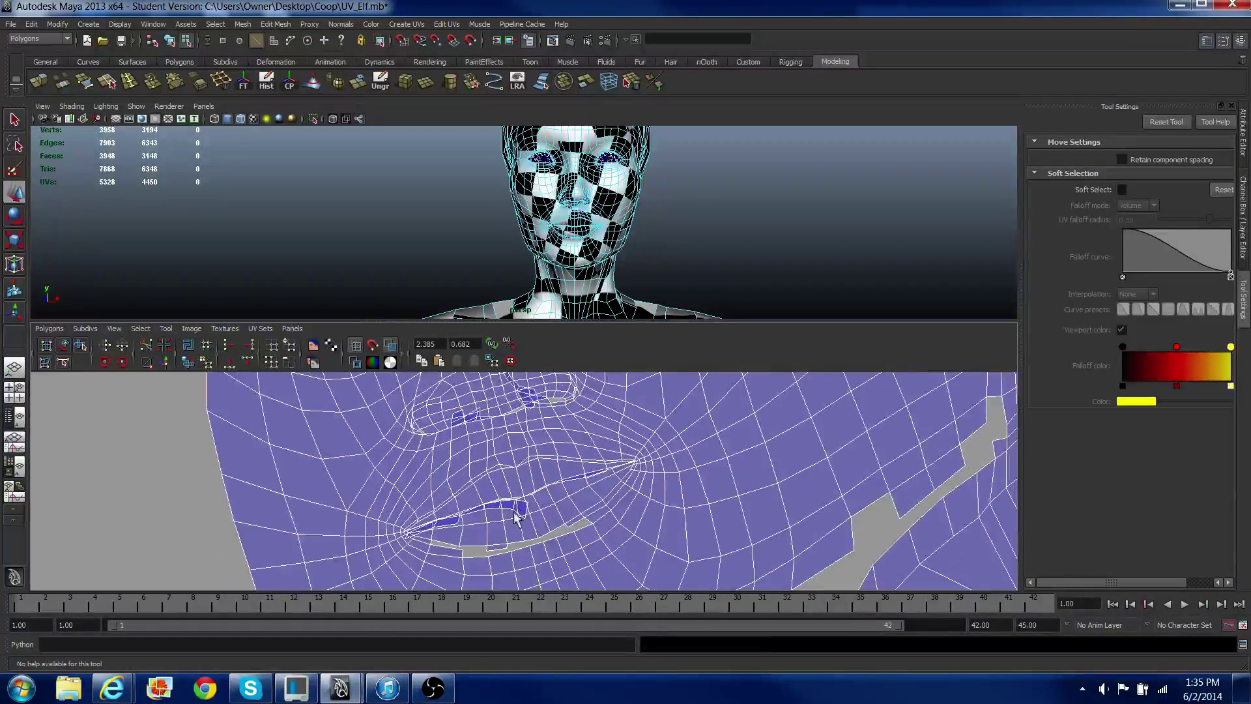
# Step: Select the edges along both parts of the gap below the lower lip and Move and Sew them
pyautogui.scroll(2, 586, 485)
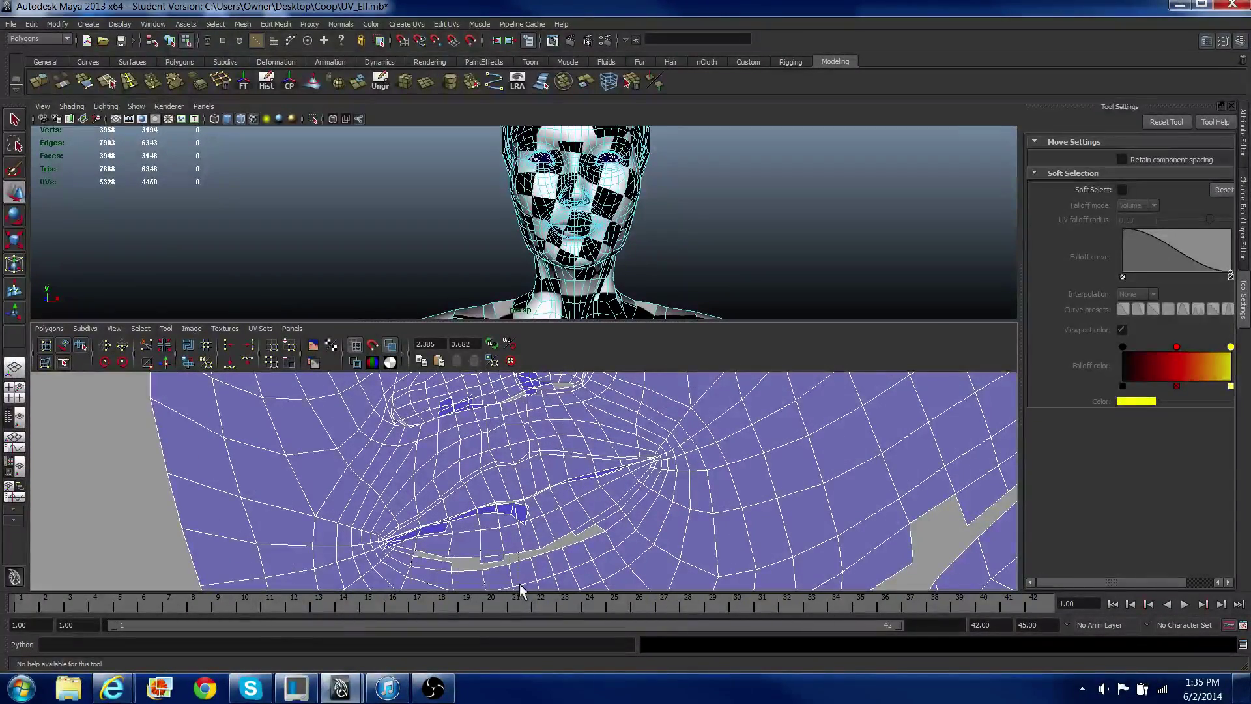
pyautogui.doubleClick(519, 584)
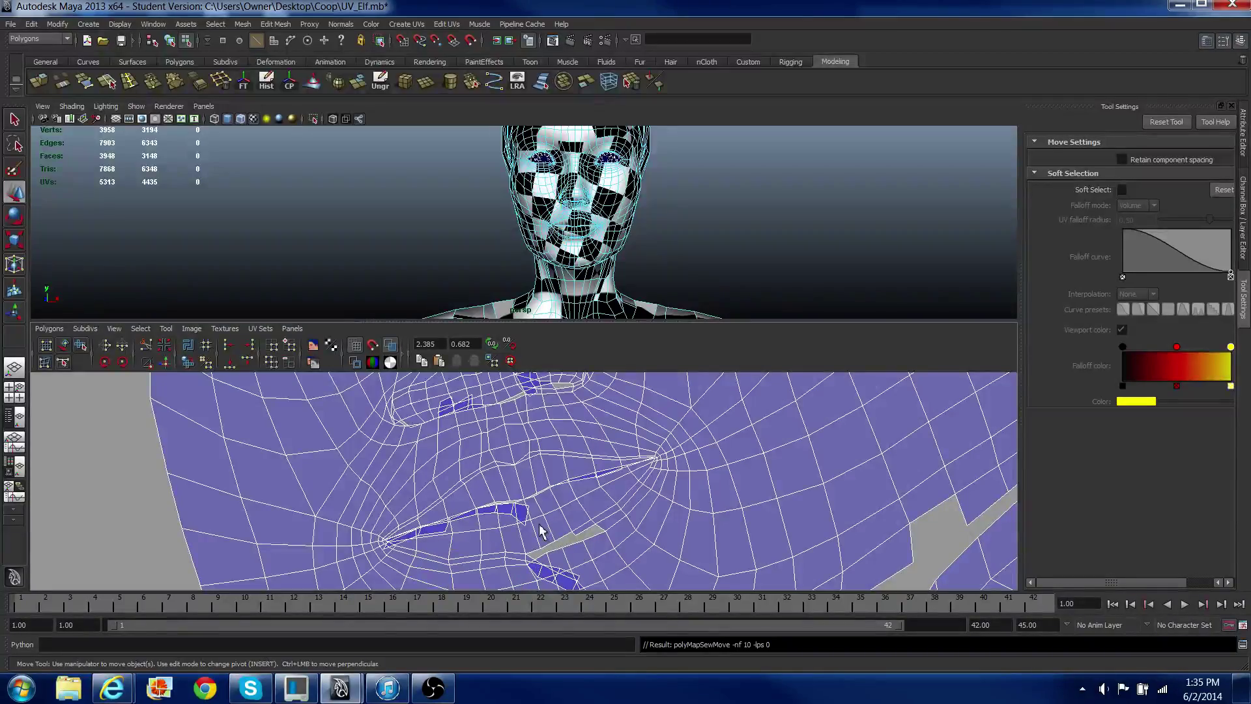
pyautogui.moveTo(534, 529); pyautogui.dragTo(583, 575)
pyautogui.press('g')
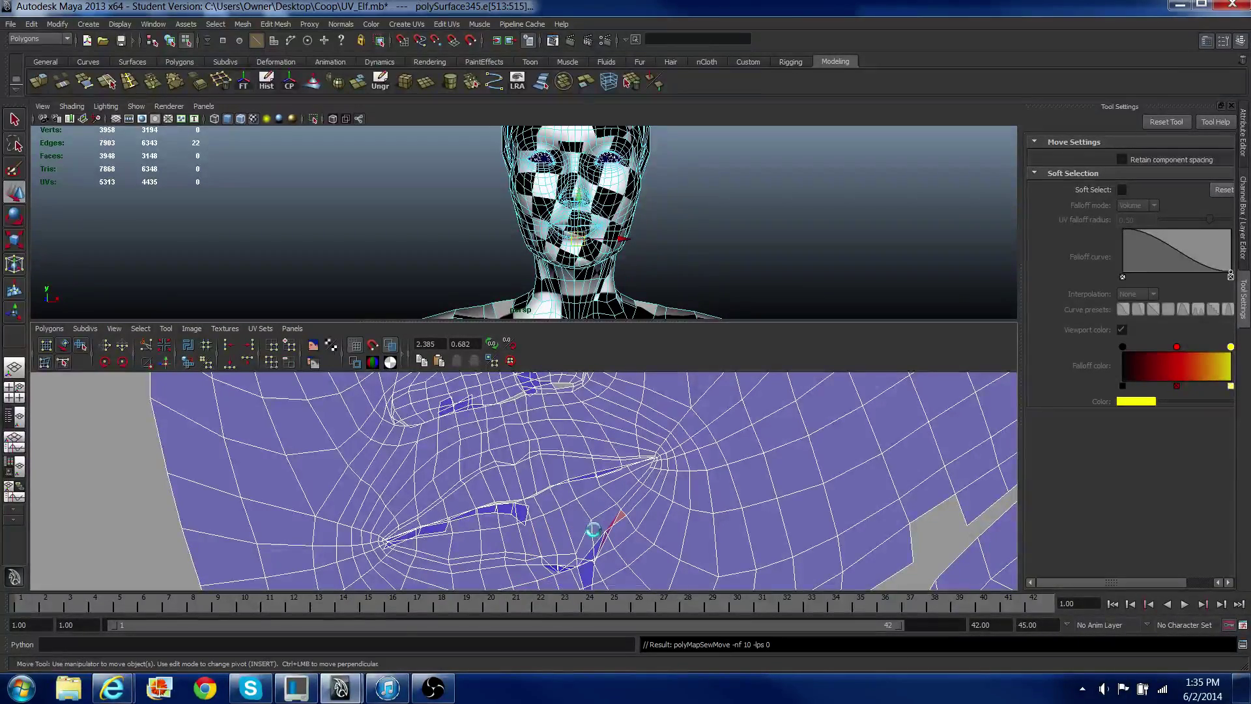
pyautogui.keyDown('alt'); pyautogui.moveTo(592, 530); pyautogui.dragTo(568, 535, button='right'); pyautogui.keyUp('alt')
pyautogui.keyDown('alt'); pyautogui.moveTo(568, 535); pyautogui.dragTo(558, 505, button='middle'); pyautogui.keyUp('alt')
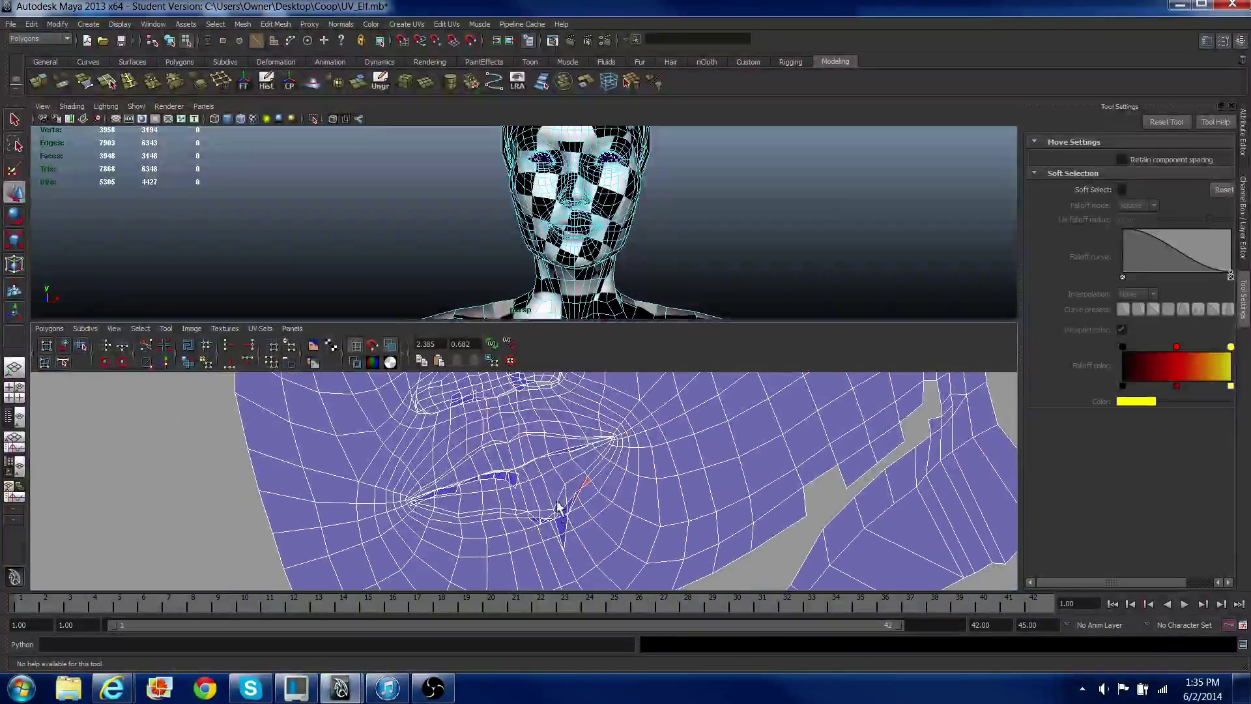
# Step: Select the remaining edges at the small gap beside the lower lip and Move and Sew them
pyautogui.moveTo(582, 496); pyautogui.dragTo(606, 515)
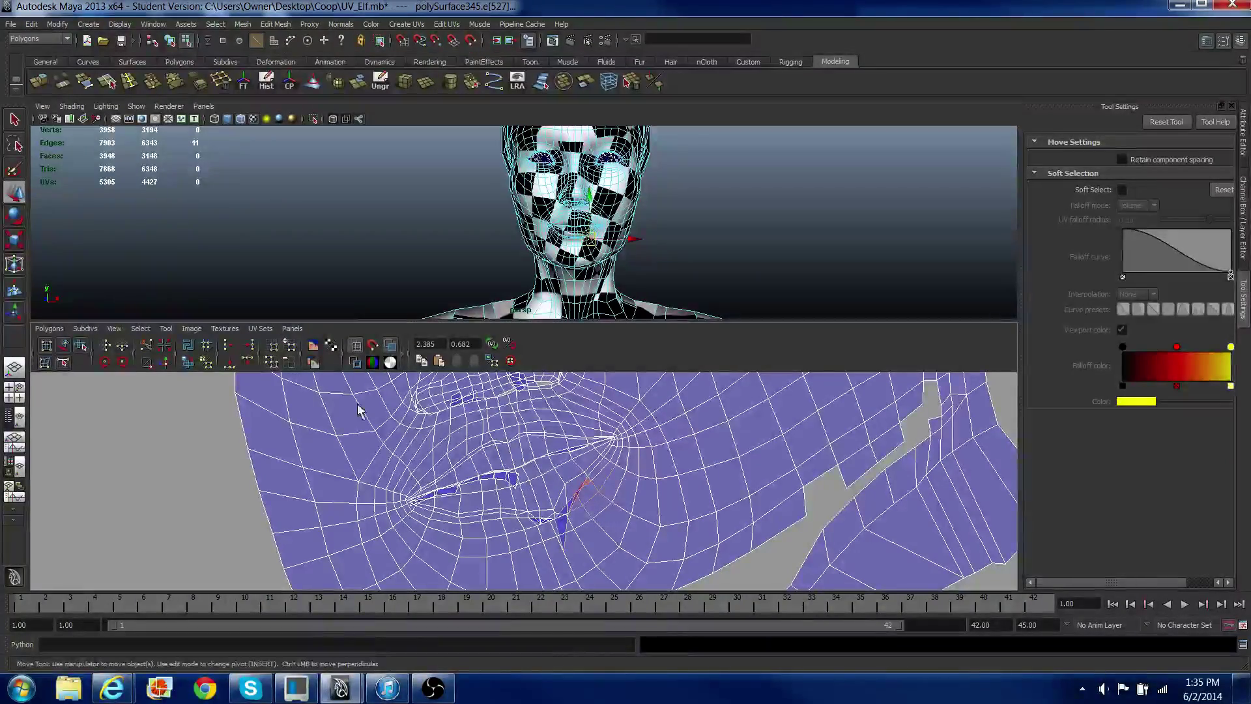
pyautogui.click(174, 365)
pyautogui.scroll(-2, 568, 531)
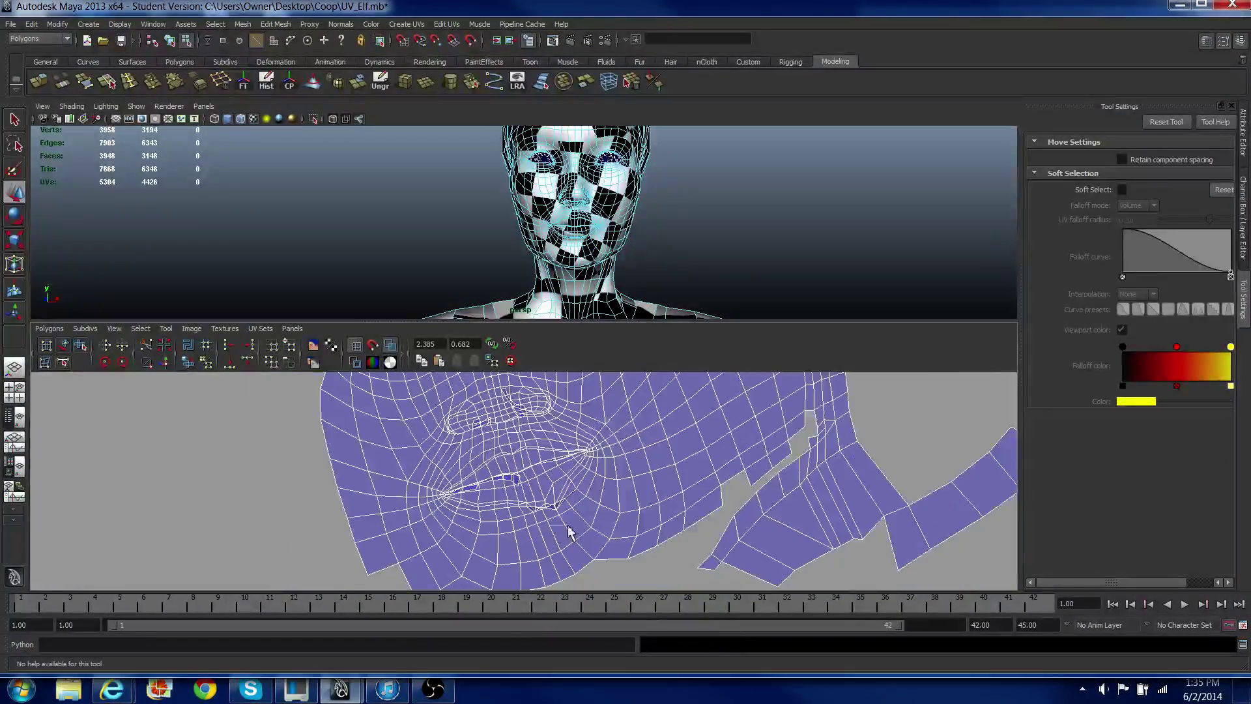
# Step: Select the UVs of the mouth and the surrounding area under the nose, and unfold them
pyautogui.moveTo(548, 525); pyautogui.dragTo(585, 525, button='right')
pyautogui.scroll(-2, 437, 455)
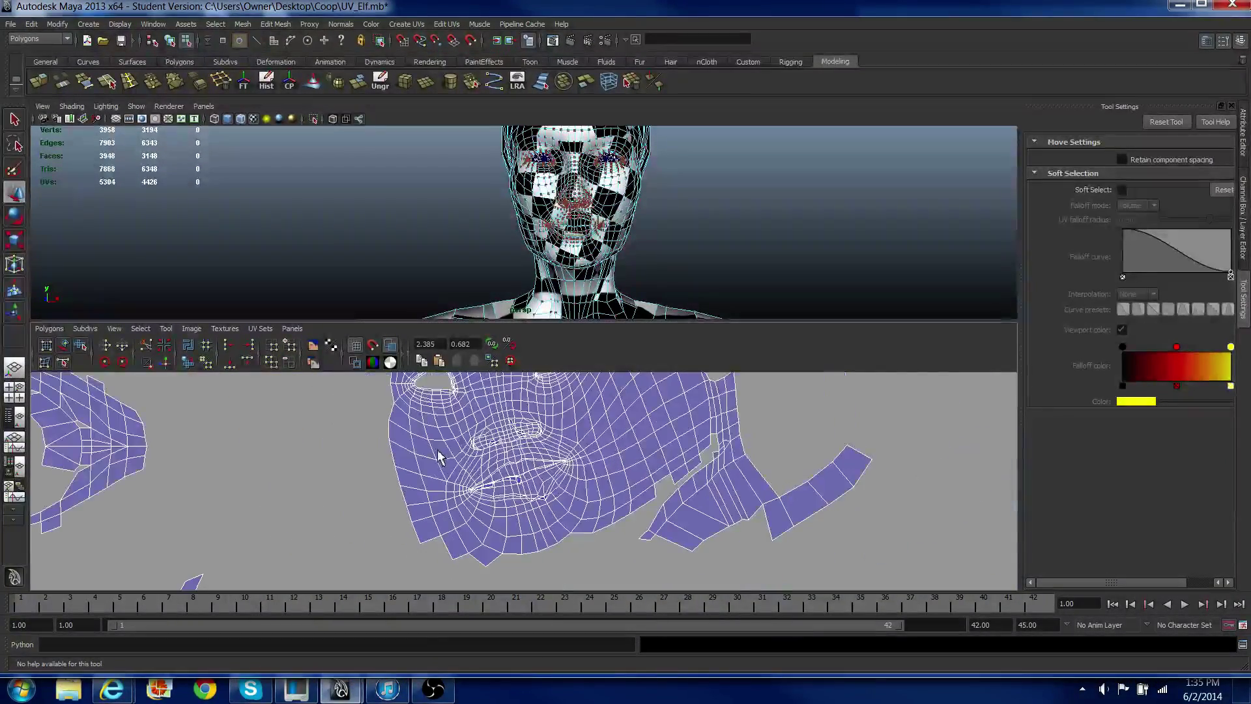
pyautogui.moveTo(597, 531); pyautogui.dragTo(447, 432)
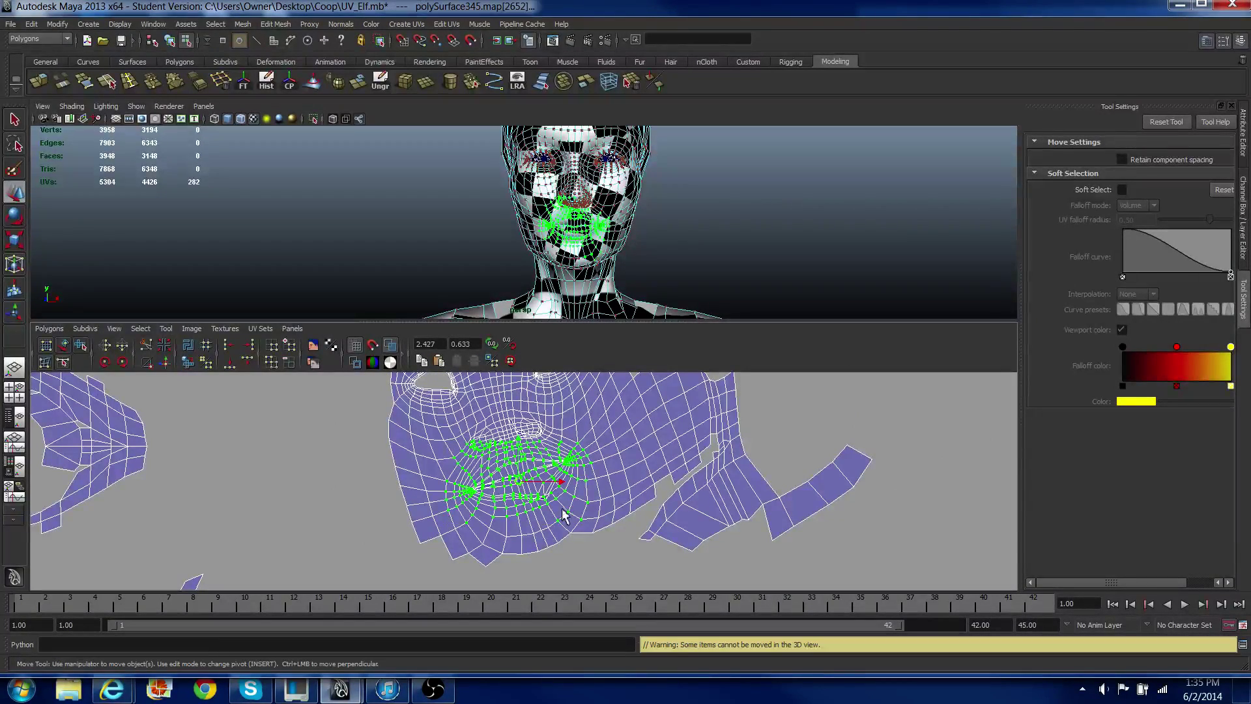
pyautogui.click(197, 362)
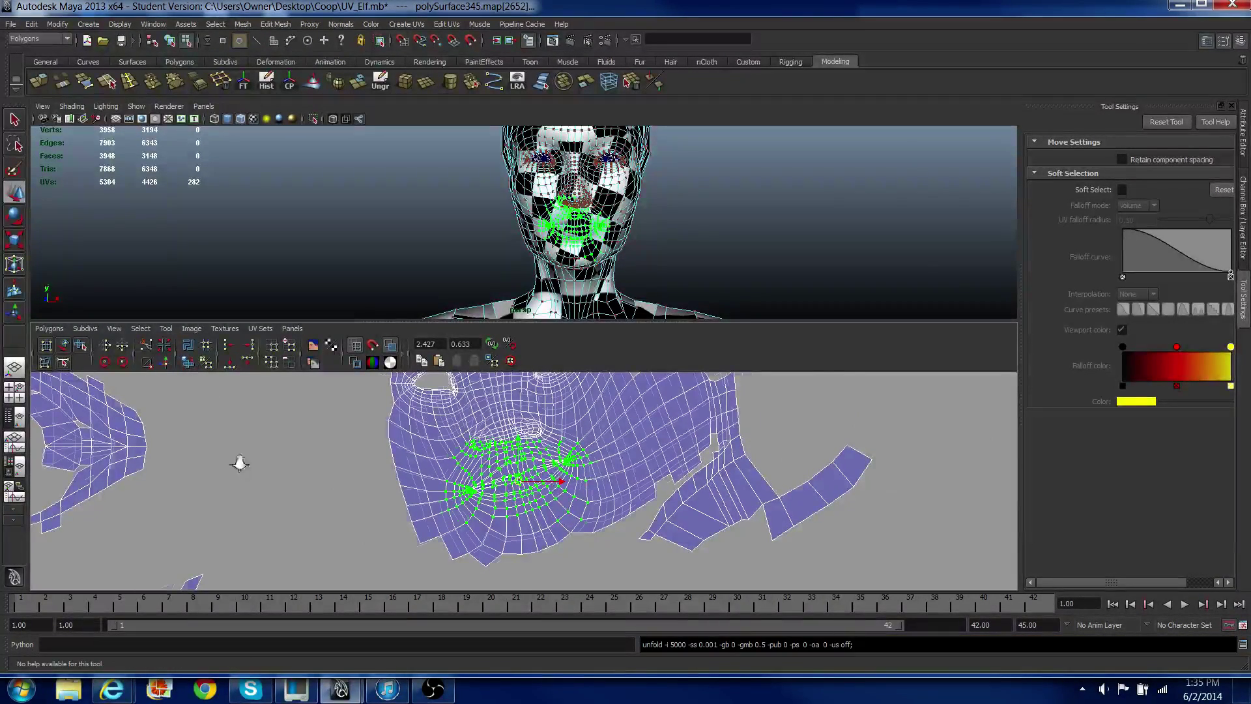
pyautogui.scroll(2, 248, 467)
pyautogui.scroll(2, 481, 476)
pyautogui.scroll(1, 481, 470)
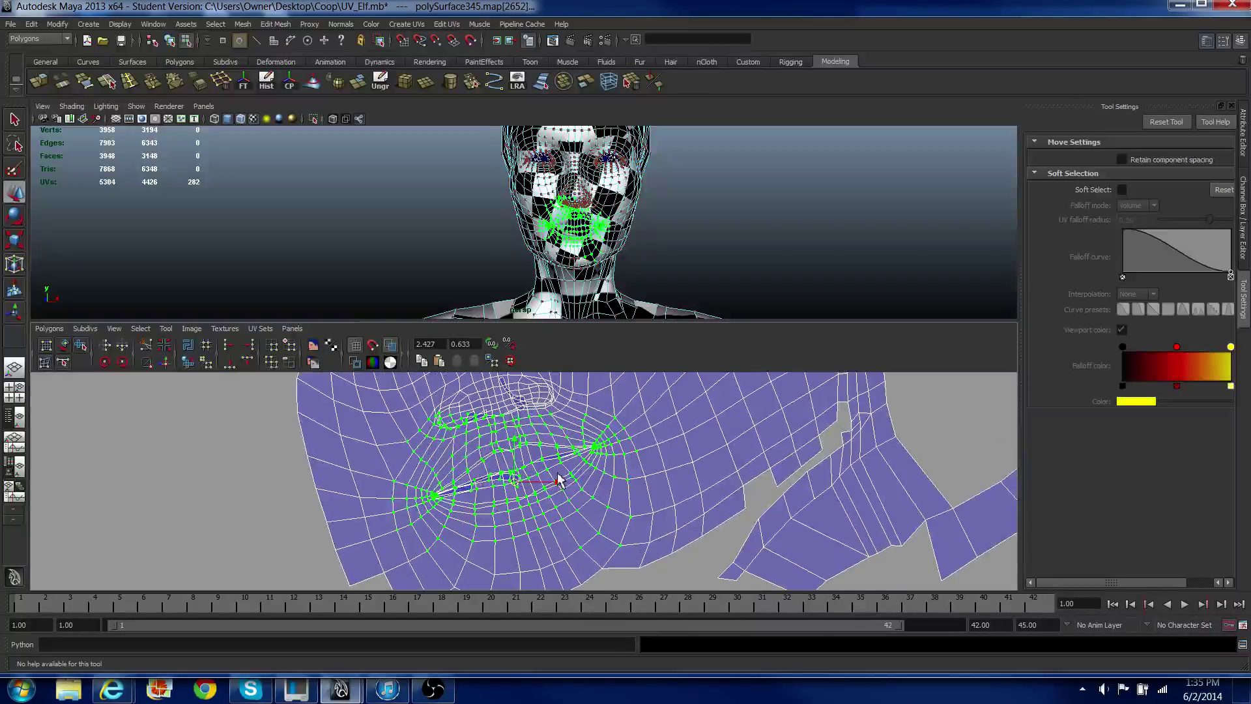
# Step: Select the edges around the gap between the right cheek and the side strip and Move and Sew them, continuing down to the jaw
pyautogui.keyDown('alt'); pyautogui.moveTo(560, 475); pyautogui.dragTo(272, 449, button='middle'); pyautogui.keyUp('alt')
pyautogui.scroll(2, 634, 481)
pyautogui.scroll(2, 620, 483)
pyautogui.scroll(-2, 550, 449)
pyautogui.rightClick(550, 457)
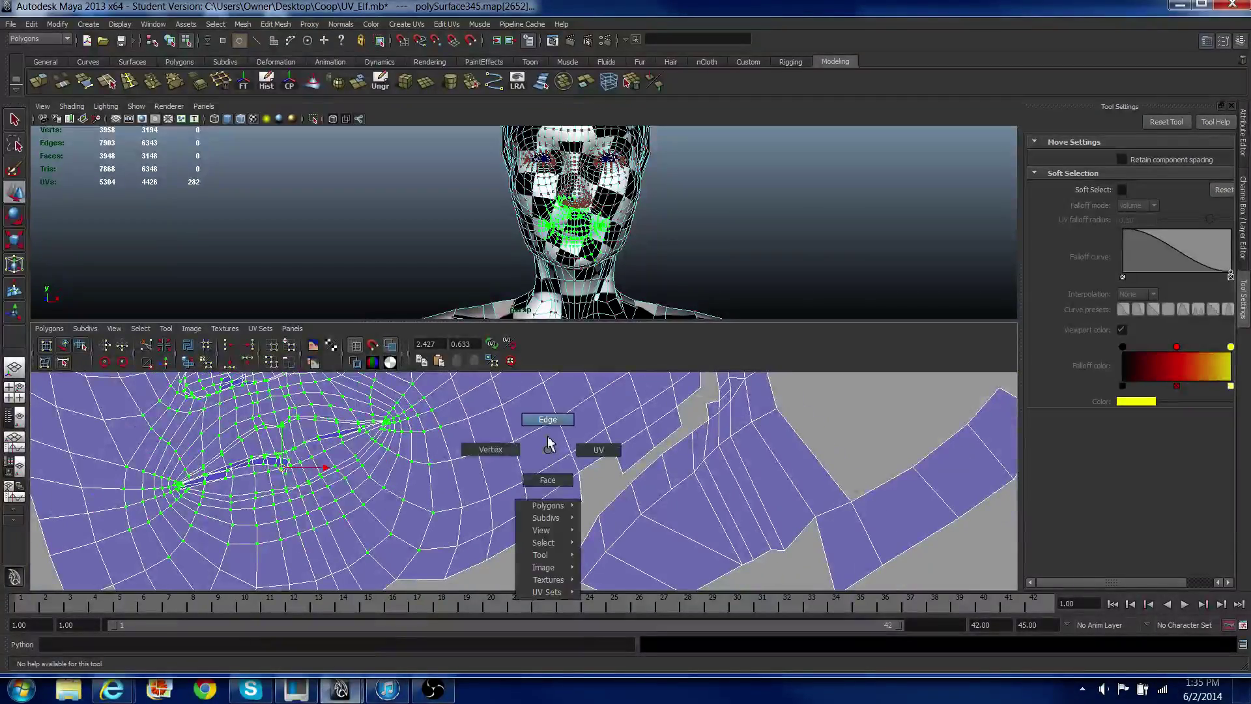
pyautogui.scroll(-3, 549, 457)
pyautogui.keyDown('alt'); pyautogui.moveTo(547, 458); pyautogui.dragTo(655, 472, button='middle'); pyautogui.keyUp('alt')
pyautogui.moveTo(721, 535); pyautogui.dragTo(664, 470)
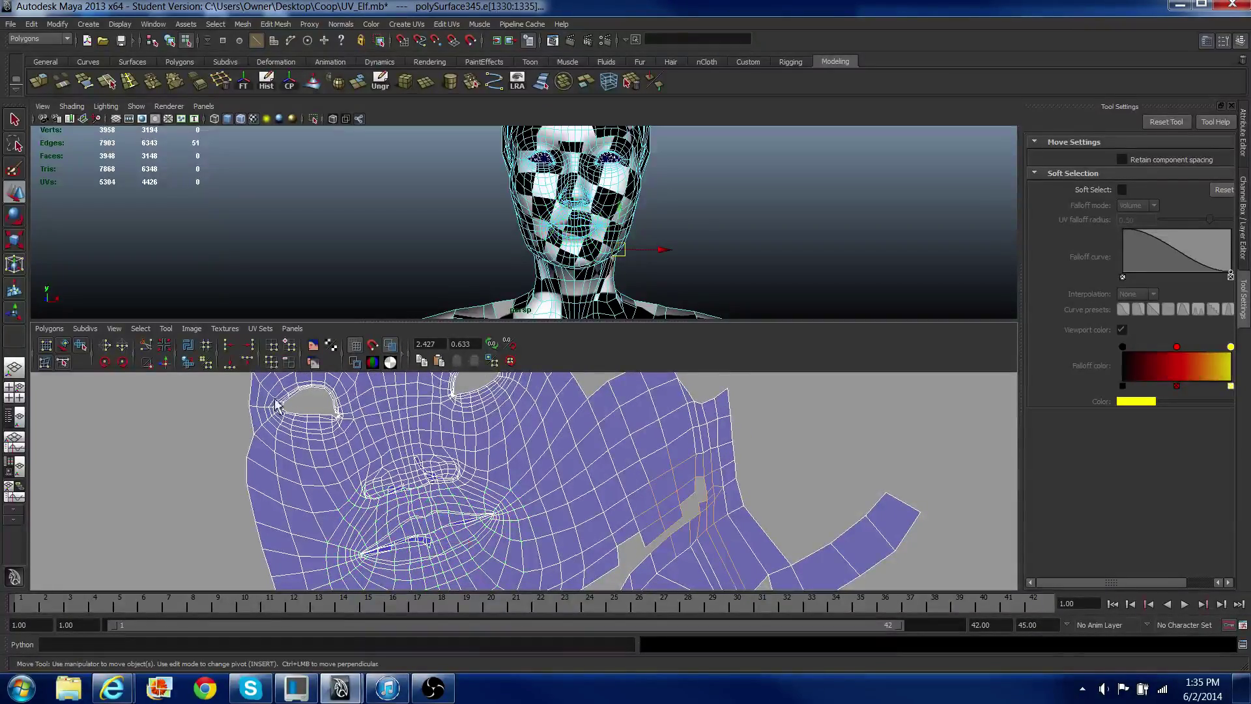
pyautogui.click(167, 365)
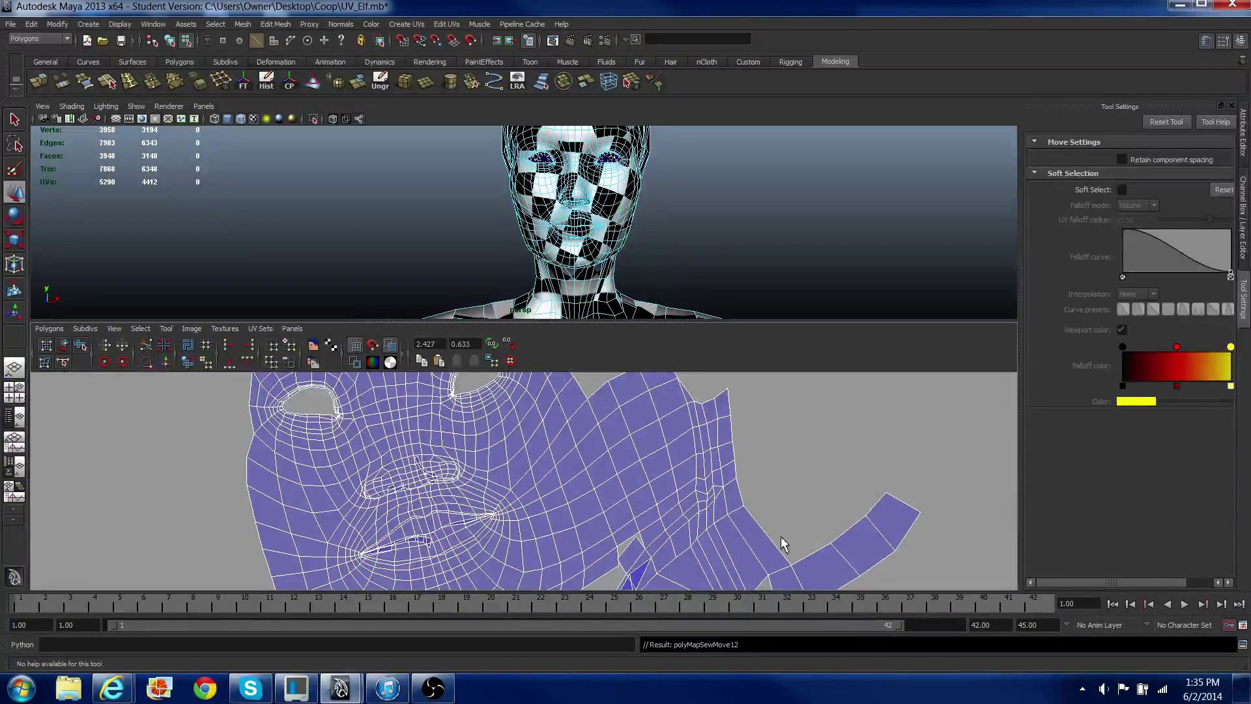
pyautogui.keyDown('alt'); pyautogui.moveTo(782, 545); pyautogui.dragTo(776, 445, button='middle'); pyautogui.keyUp('alt')
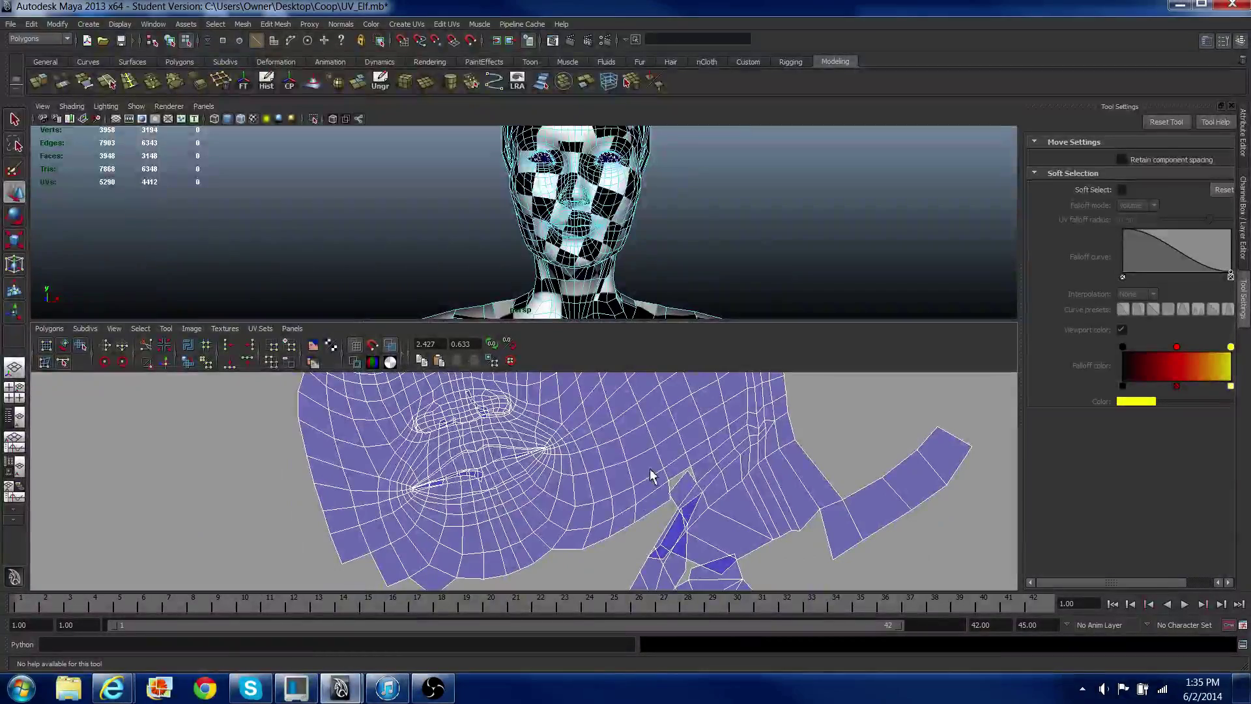
pyautogui.click(163, 364)
# Step: Move and Sew the edges along the jaw between chin and under-jaw piece, plus the single outer edge on that piece
pyautogui.keyDown('alt'); pyautogui.moveTo(597, 492); pyautogui.dragTo(540, 527, button='right'); pyautogui.keyUp('alt')
pyautogui.keyDown('alt'); pyautogui.moveTo(539, 526); pyautogui.dragTo(606, 456, button='middle'); pyautogui.keyUp('alt')
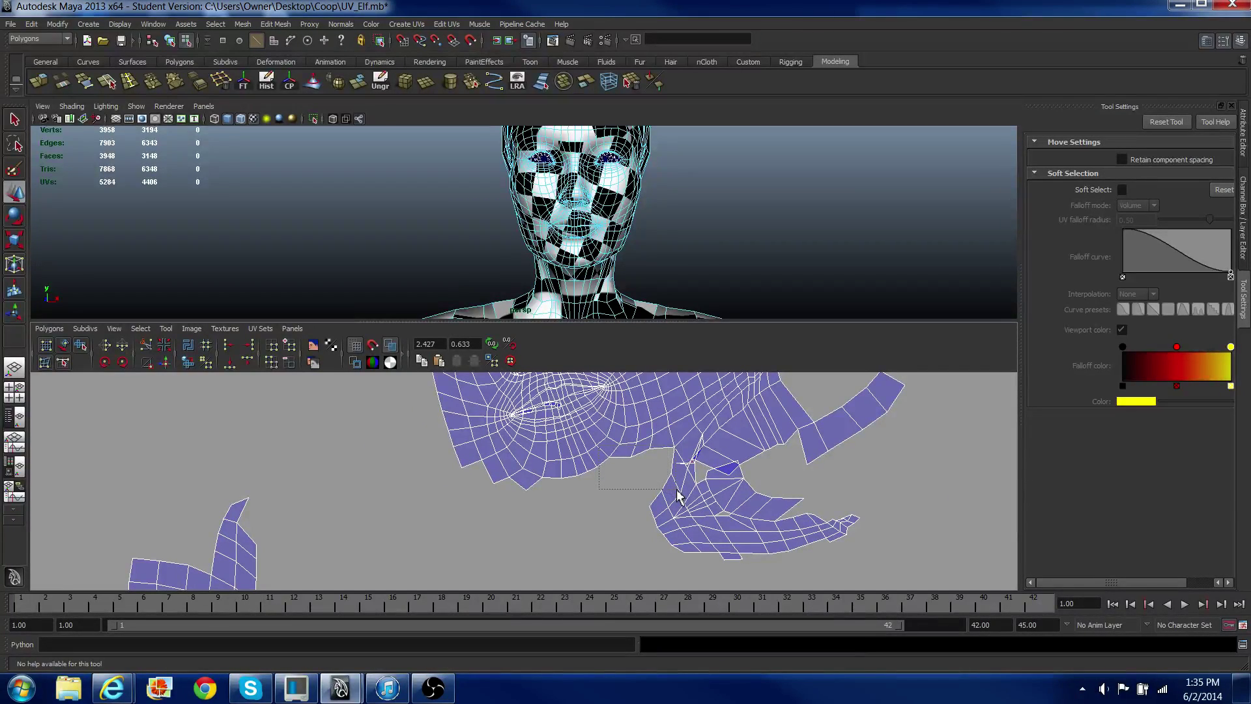
pyautogui.moveTo(676, 489); pyautogui.dragTo(676, 490)
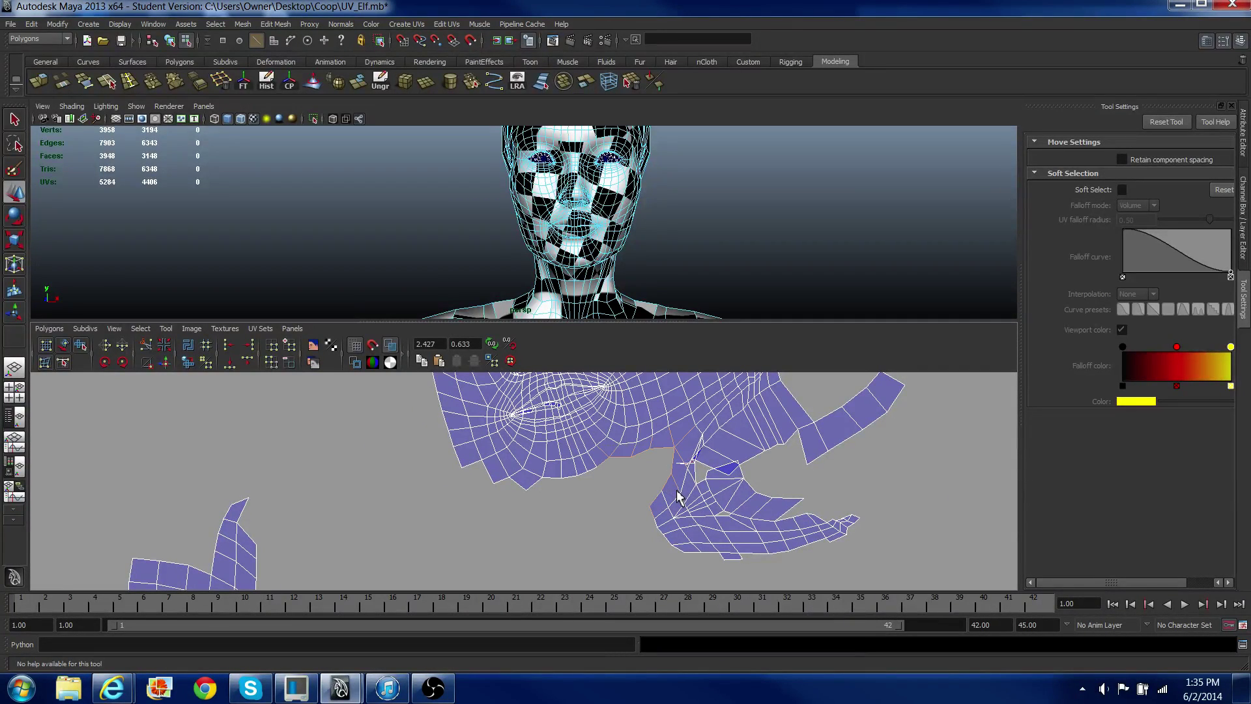
pyautogui.click(155, 362)
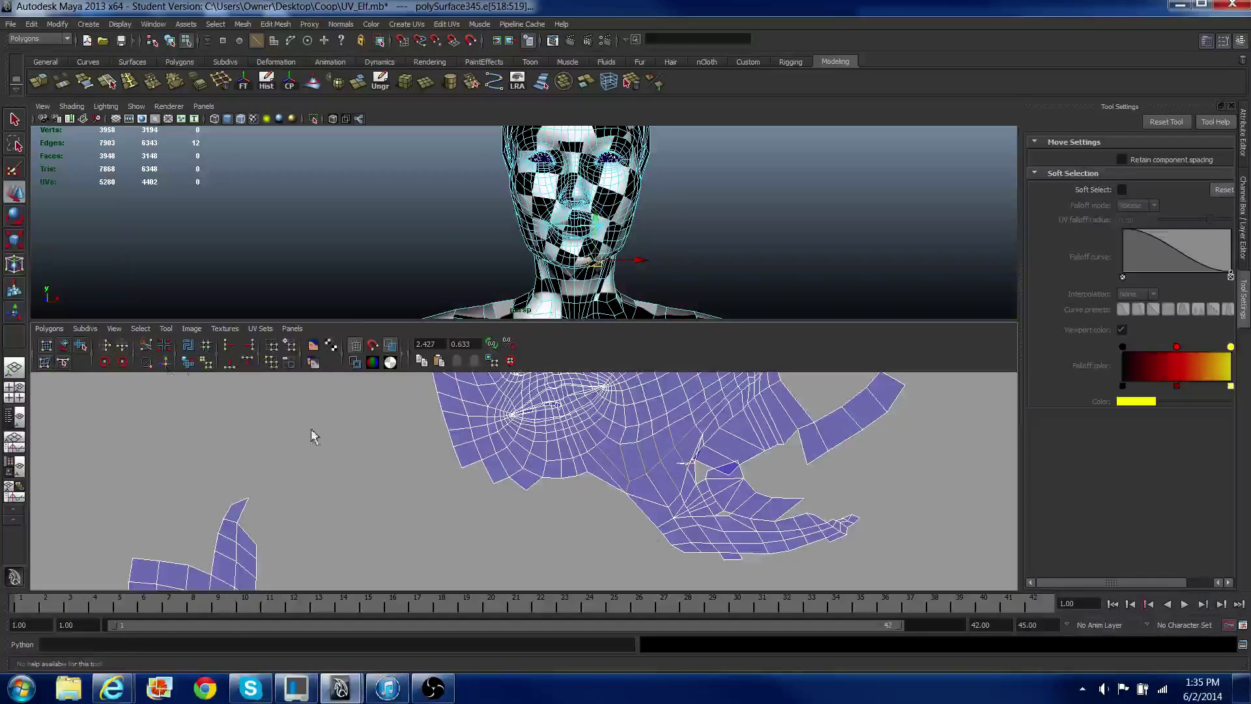
pyautogui.click(646, 516)
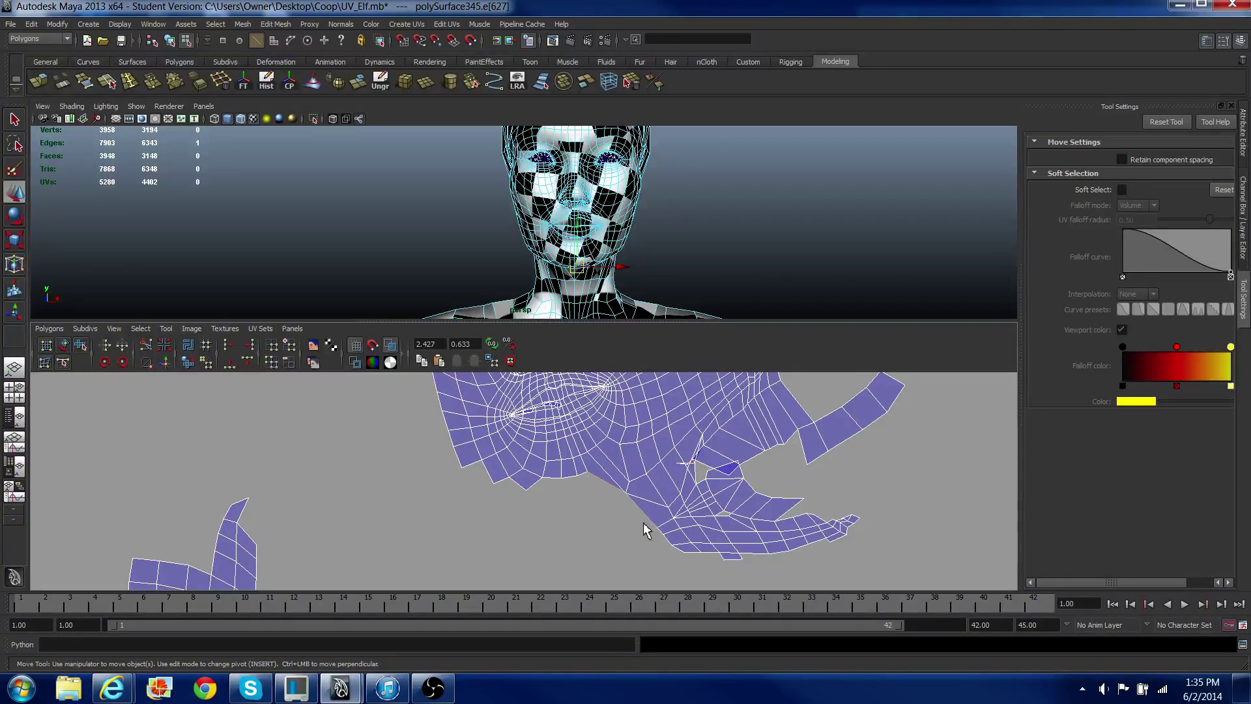
pyautogui.press('g')
# Step: Select the edges along the bottom of the chin and extend the selection up the jagged left jaw border
pyautogui.keyDown('alt'); pyautogui.moveTo(643, 522); pyautogui.dragTo(600, 485, button='right'); pyautogui.keyUp('alt')
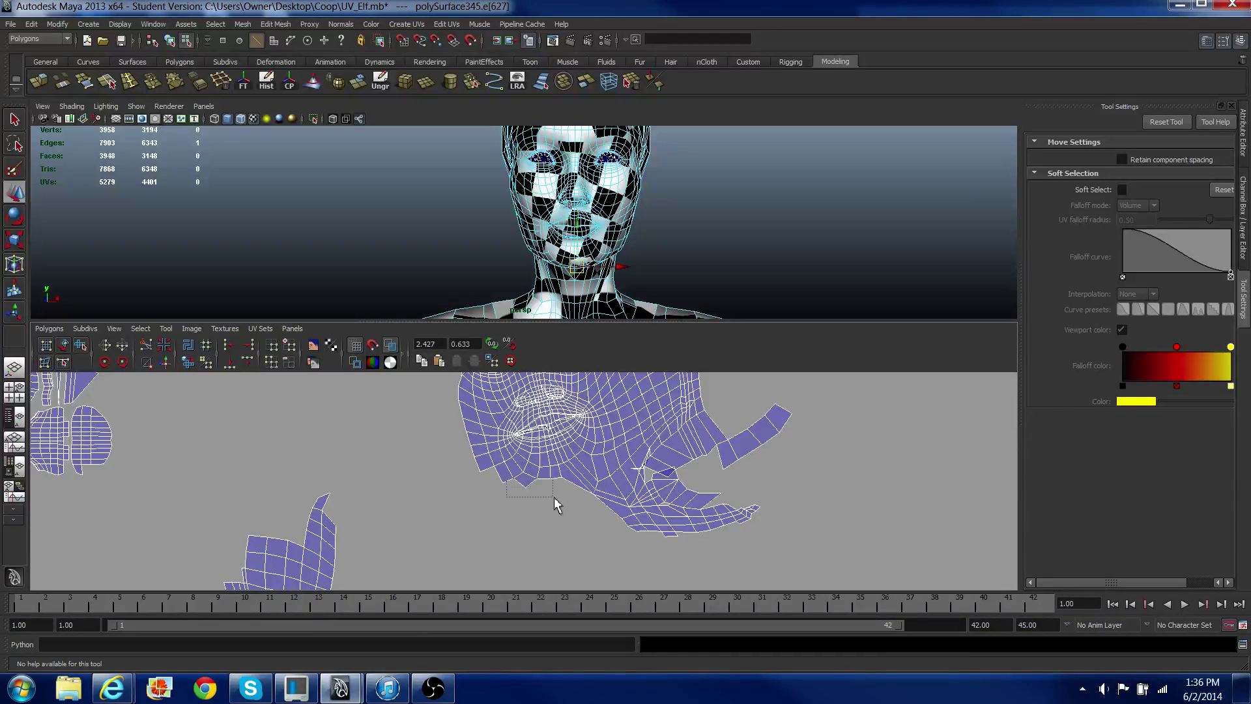
pyautogui.moveTo(554, 497); pyautogui.dragTo(554, 496)
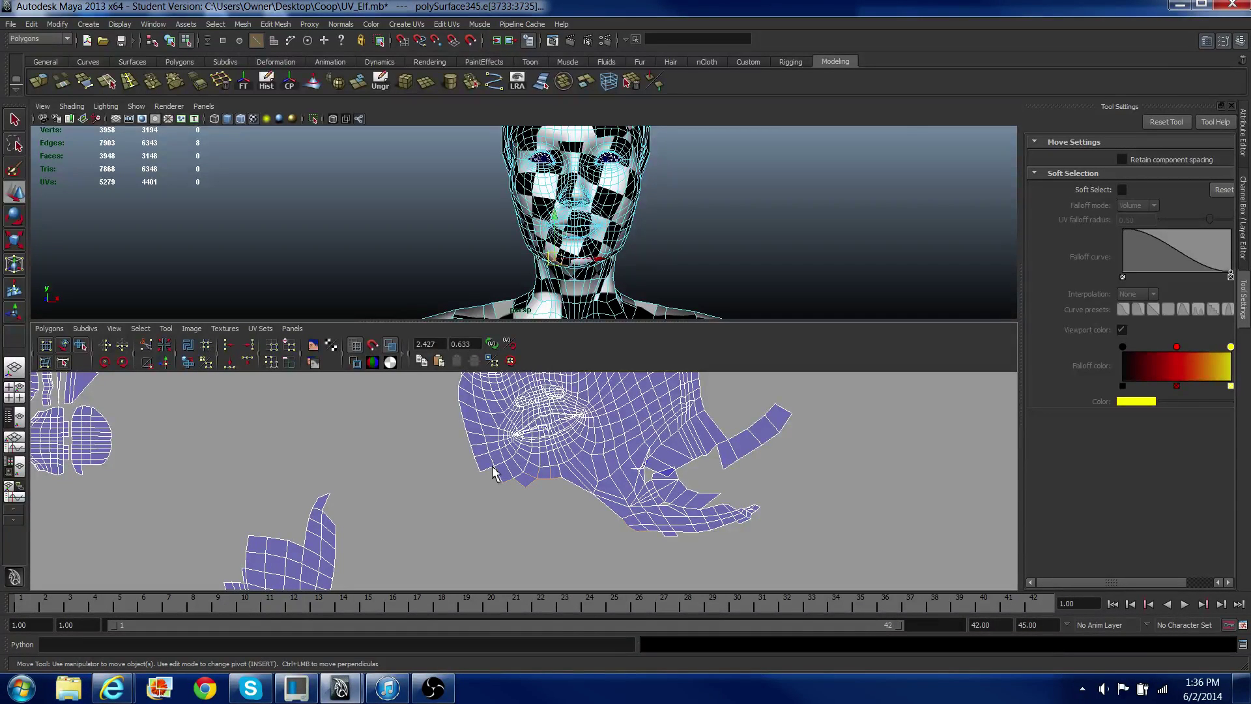
pyautogui.keyDown('shift'); pyautogui.moveTo(492, 467); pyautogui.dragTo(500, 475); pyautogui.keyUp('shift')
# Step: Try to Move and Sew the selected chin and left jaw edges, and undo the sew
pyautogui.click(165, 361)
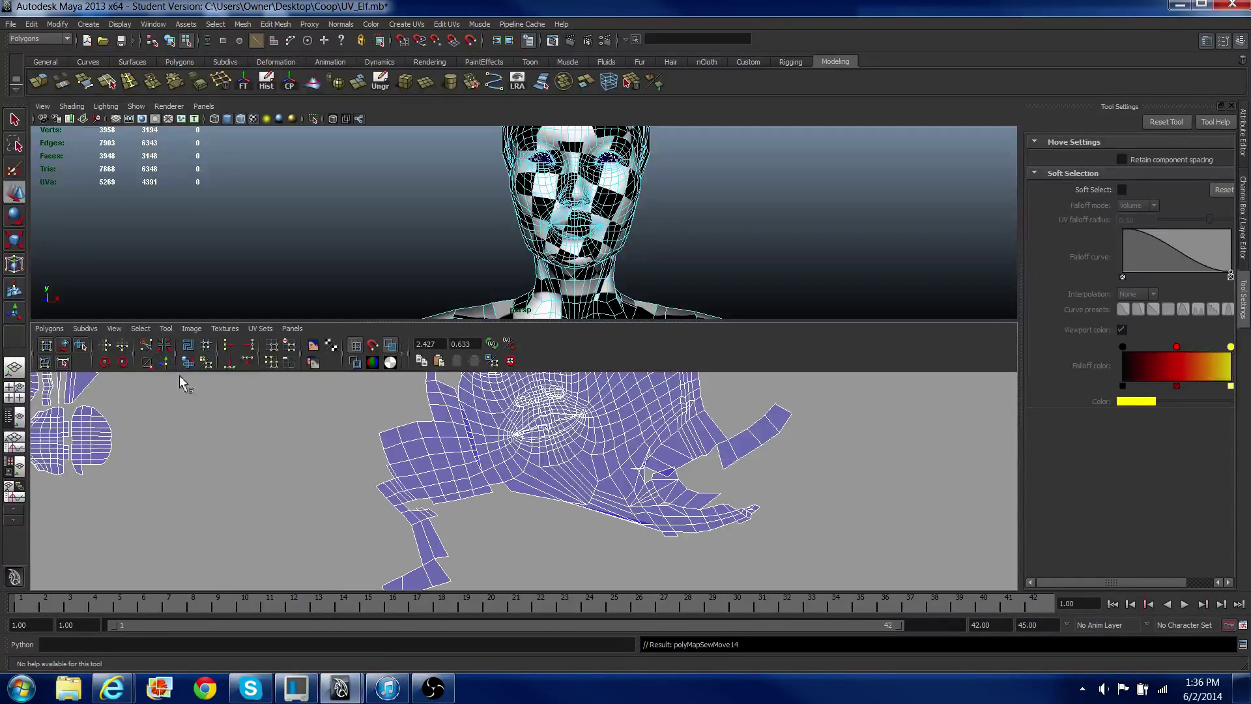
pyautogui.scroll(-3, 295, 471)
pyautogui.hotkey('ctrl', 'z')
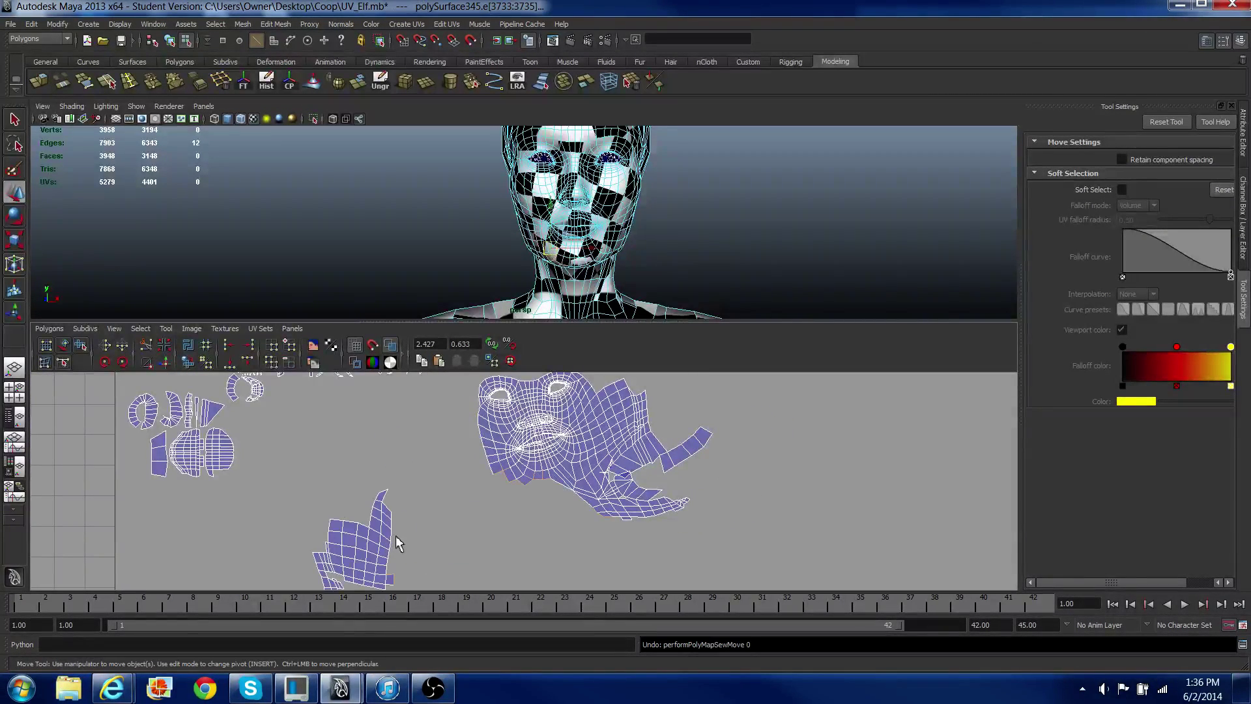
# Step: Add the inner border edges of the separate side-of-face shell, up to its tip, to the selection and Move and Sew them
pyautogui.keyDown('alt'); pyautogui.moveTo(393, 513); pyautogui.dragTo(405, 464, button='middle'); pyautogui.keyUp('alt')
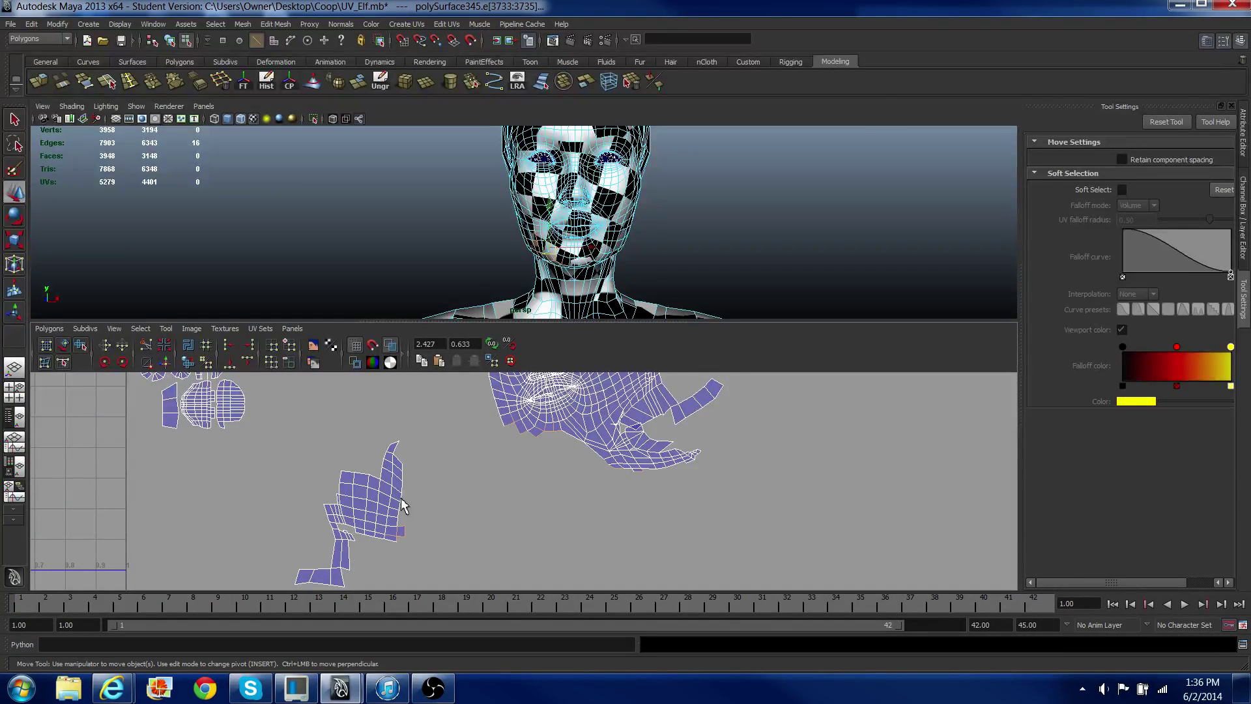
pyautogui.keyDown('shift'); pyautogui.click(398, 480); pyautogui.keyUp('shift')
pyautogui.moveTo(402, 468); pyautogui.dragTo(435, 522)
pyautogui.scroll(-2, 490, 456)
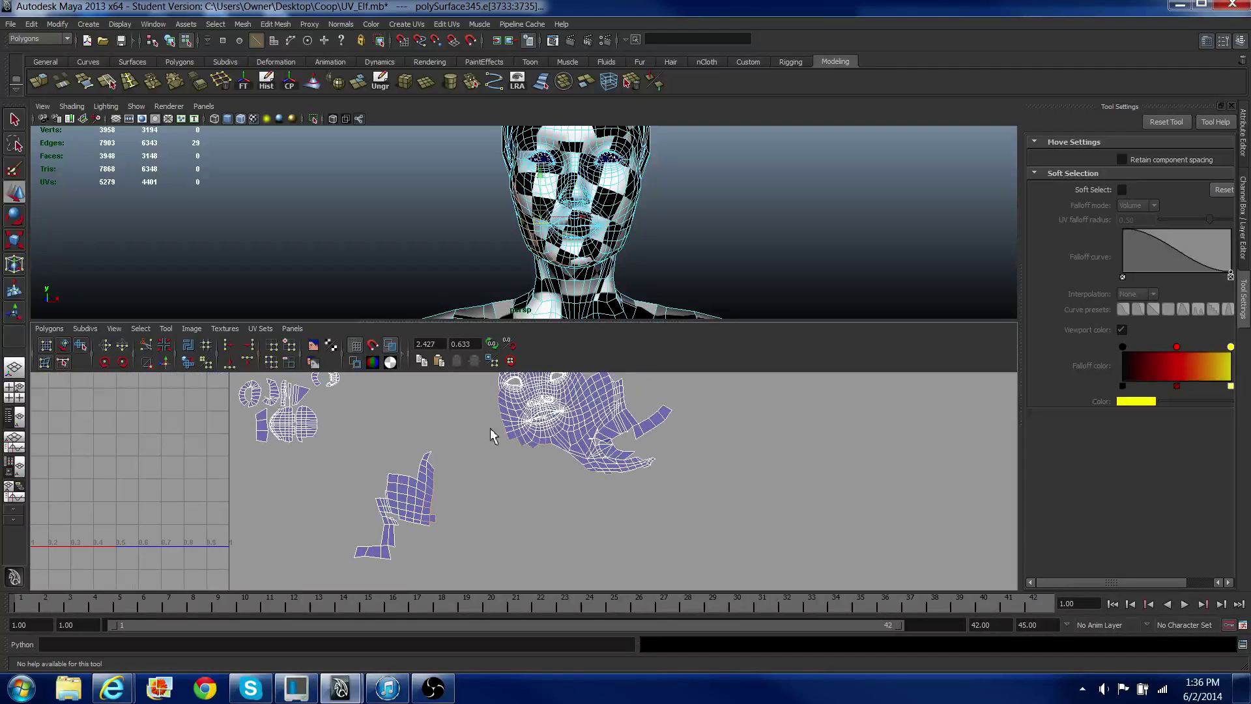
pyautogui.scroll(1, 418, 467)
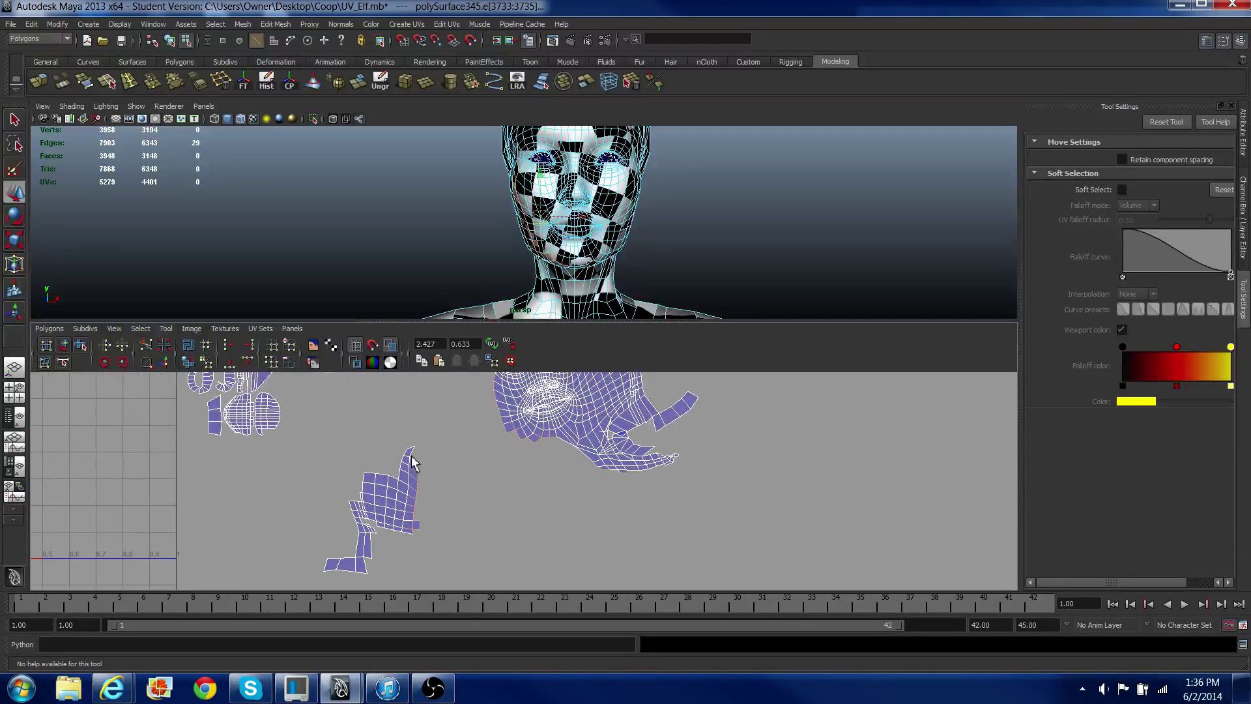
pyautogui.keyDown('shift'); pyautogui.moveTo(411, 455); pyautogui.dragTo(416, 460); pyautogui.keyUp('shift')
pyautogui.keyDown('alt'); pyautogui.moveTo(465, 445); pyautogui.dragTo(485, 529, button='middle'); pyautogui.keyUp('alt')
pyautogui.click(164, 363)
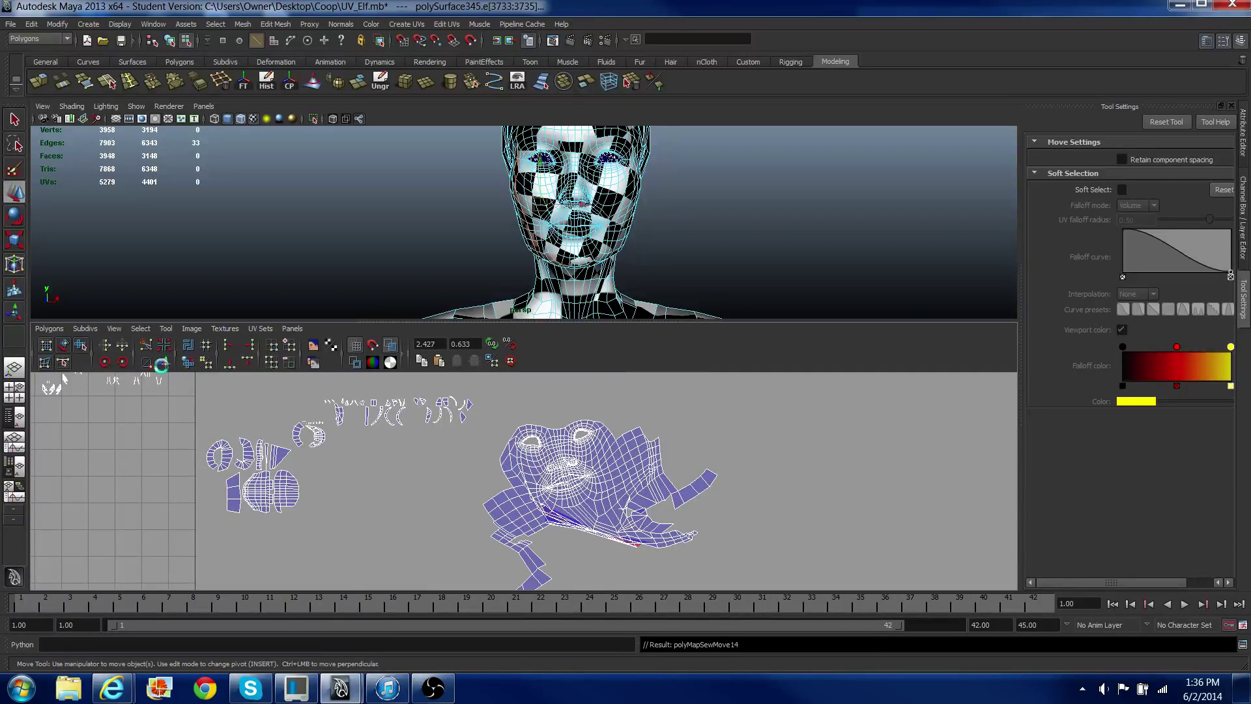
# Step: Select the UVs of the chin, under-jaw and attached lower side pieces, and unfold the overlapping area
pyautogui.scroll(2, 525, 516)
pyautogui.keyDown('alt'); pyautogui.moveTo(526, 514); pyautogui.dragTo(559, 449, button='middle'); pyautogui.keyUp('alt')
pyautogui.moveTo(559, 449); pyautogui.dragTo(574, 454, button='right')
pyautogui.scroll(-2, 554, 470)
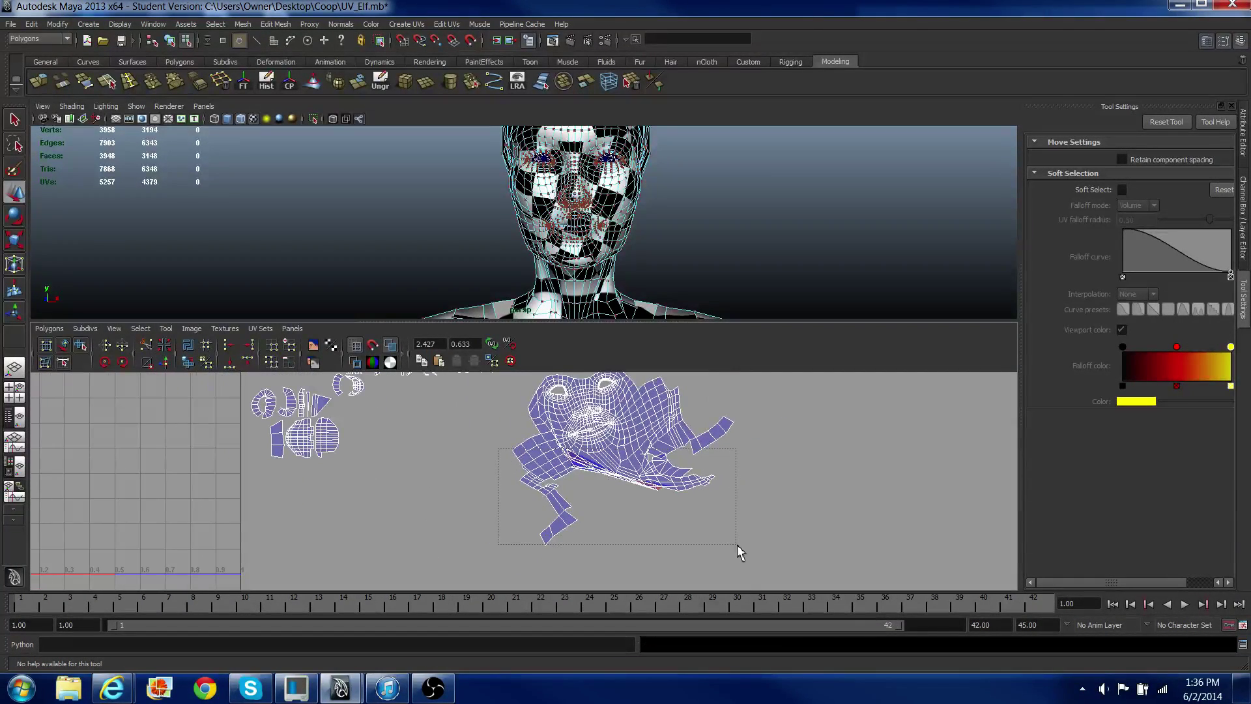
pyautogui.click(189, 365)
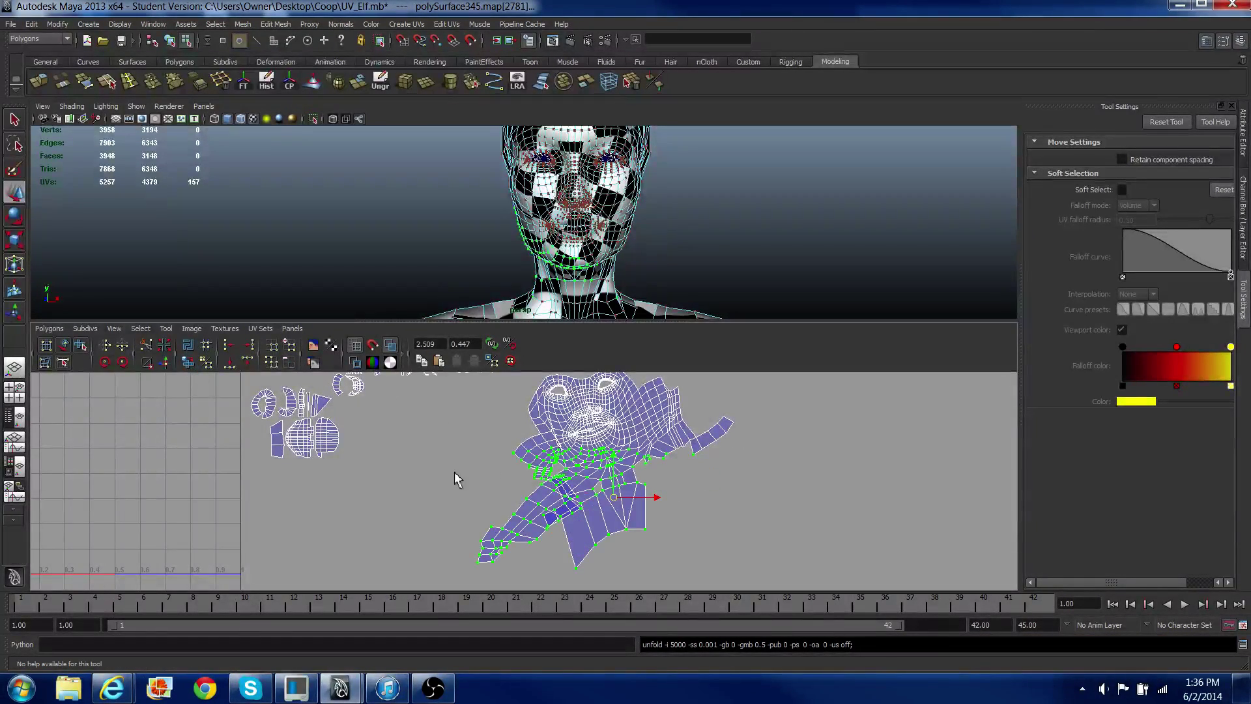
# Step: Try to unfold the UVs of the face shell's left side including the eye, and undo the unfold
pyautogui.scroll(1, 455, 473)
pyautogui.keyDown('alt'); pyautogui.moveTo(455, 474); pyautogui.dragTo(517, 511, button='right'); pyautogui.keyUp('alt')
pyautogui.keyDown('alt'); pyautogui.moveTo(513, 427); pyautogui.dragTo(508, 529, button='middle'); pyautogui.keyUp('alt')
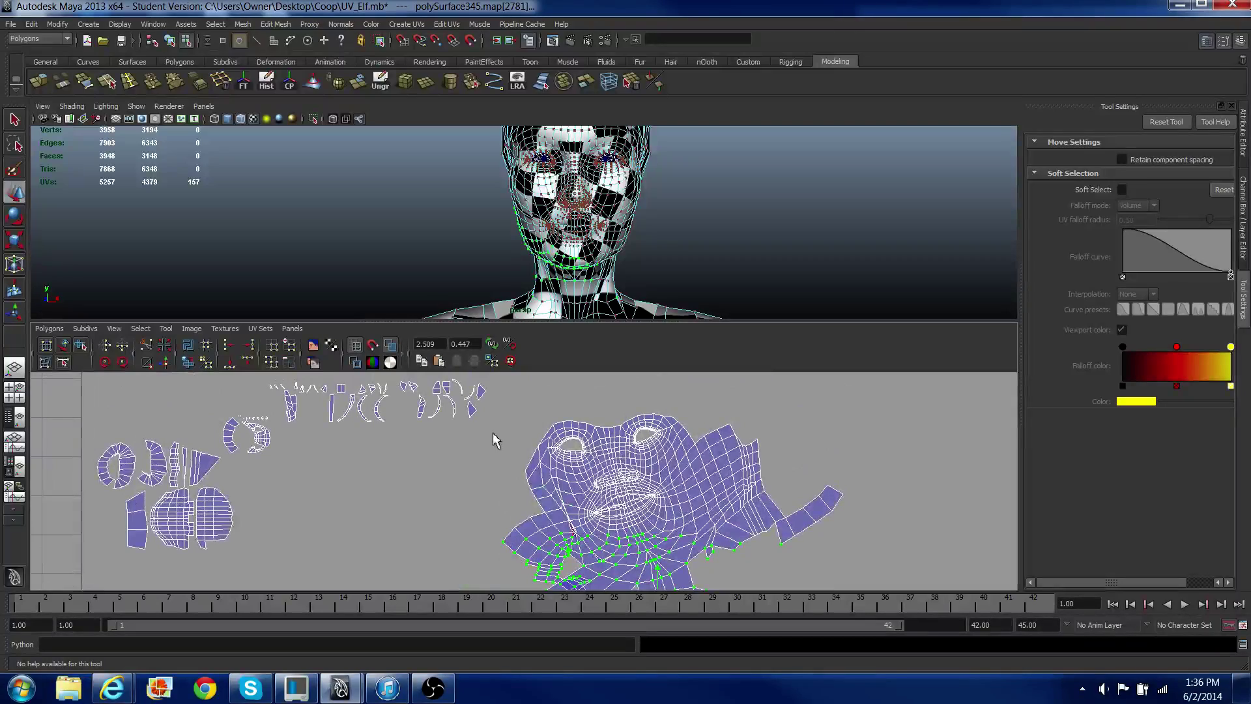
pyautogui.moveTo(500, 415); pyautogui.dragTo(600, 583)
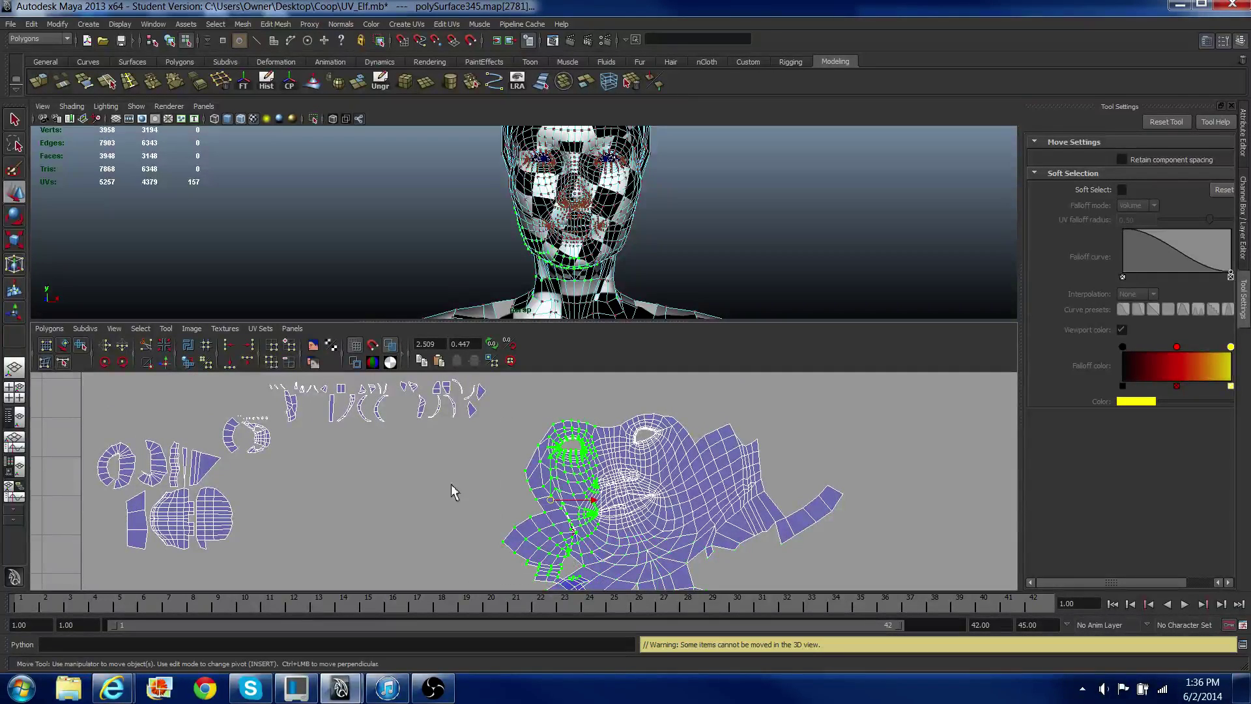
pyautogui.click(189, 366)
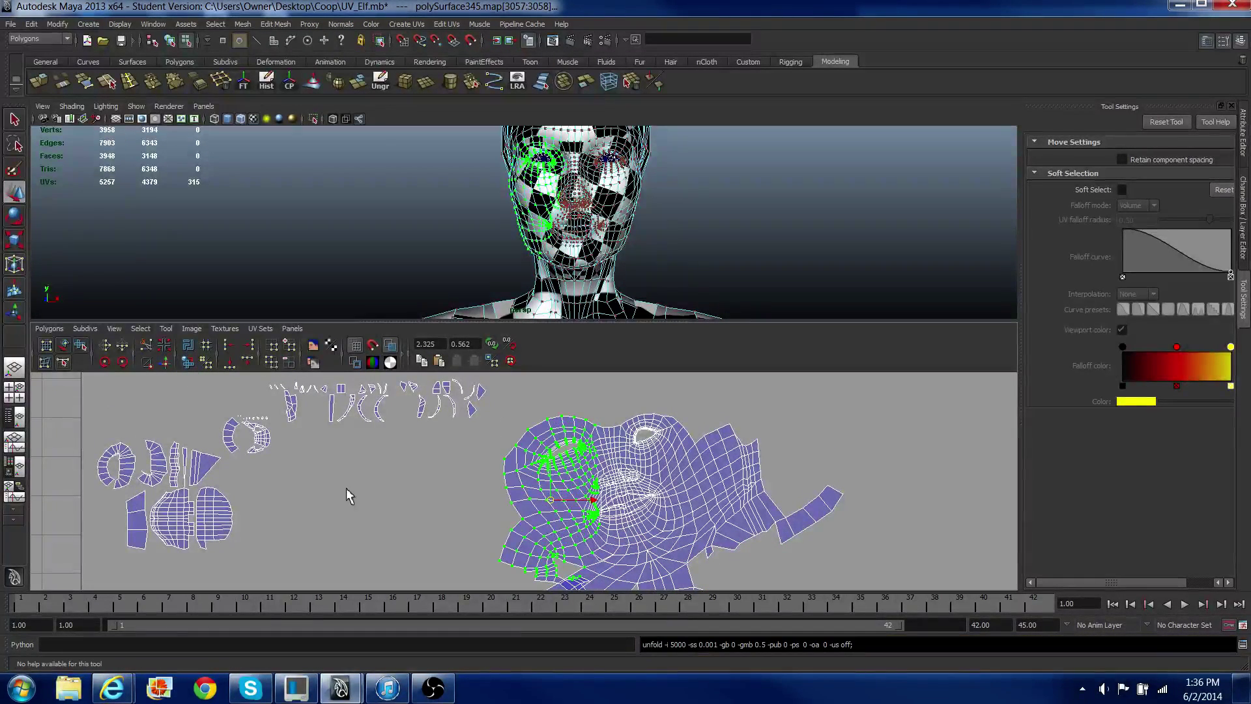
pyautogui.hotkey('ctrl', 'z')
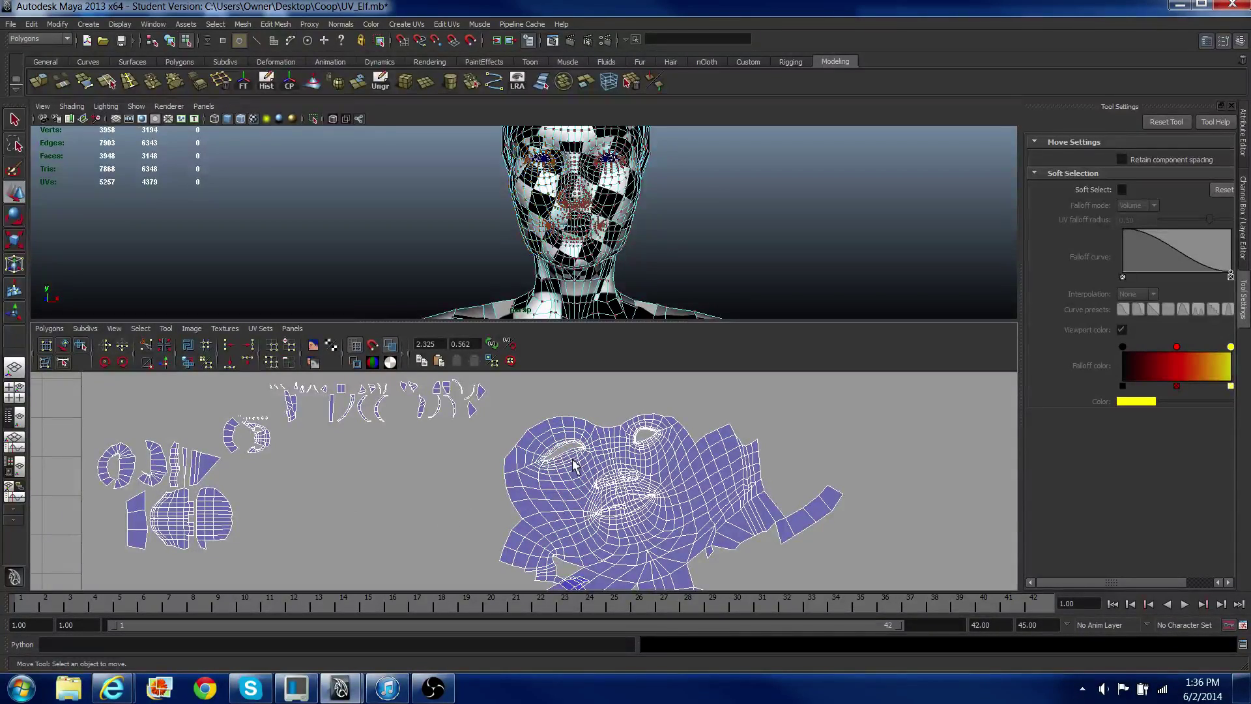
pyautogui.hotkey('ctrl', 'z')
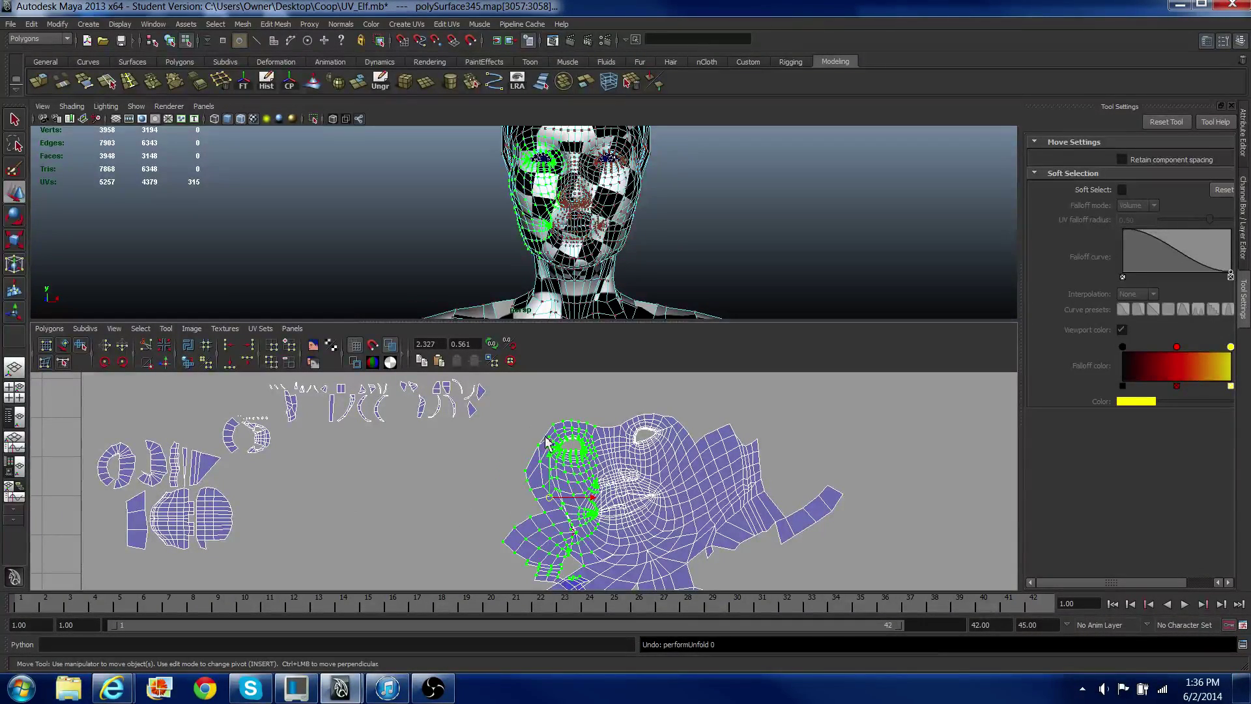
# Step: Limit the UV selection to the left cheek and jaw, leaving out the eye, and unfold it
pyautogui.hotkey('ctrl', 'z')
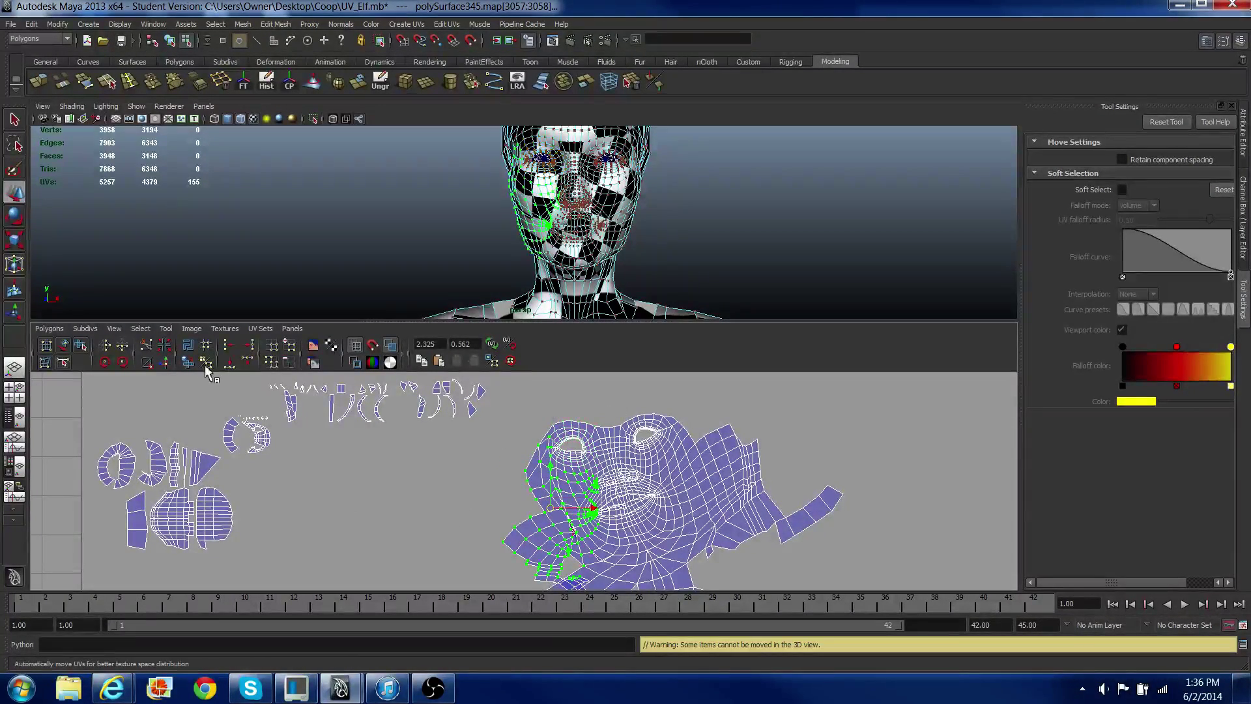
pyautogui.click(190, 365)
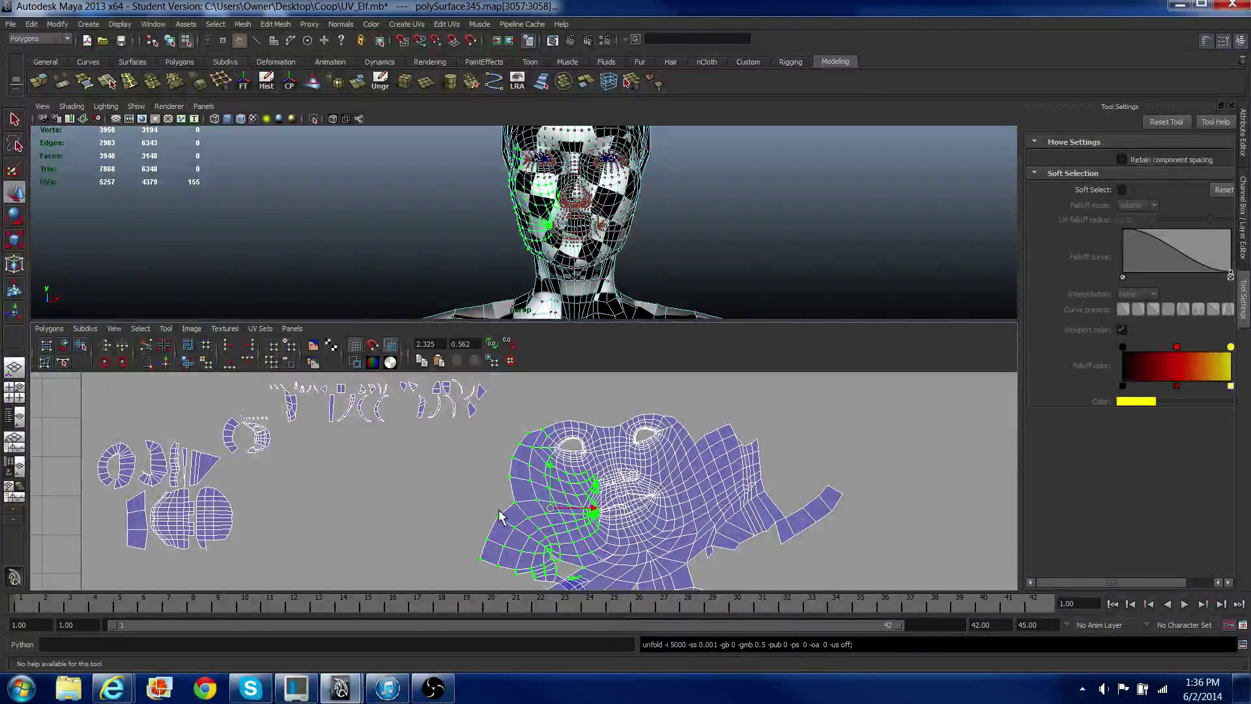
# Step: Select the edges at the small open seam on the chin below the mouth and Move and Sew them
pyautogui.keyDown('alt'); pyautogui.moveTo(497, 521); pyautogui.dragTo(483, 414, button='middle'); pyautogui.keyUp('alt')
pyautogui.scroll(5, 498, 475)
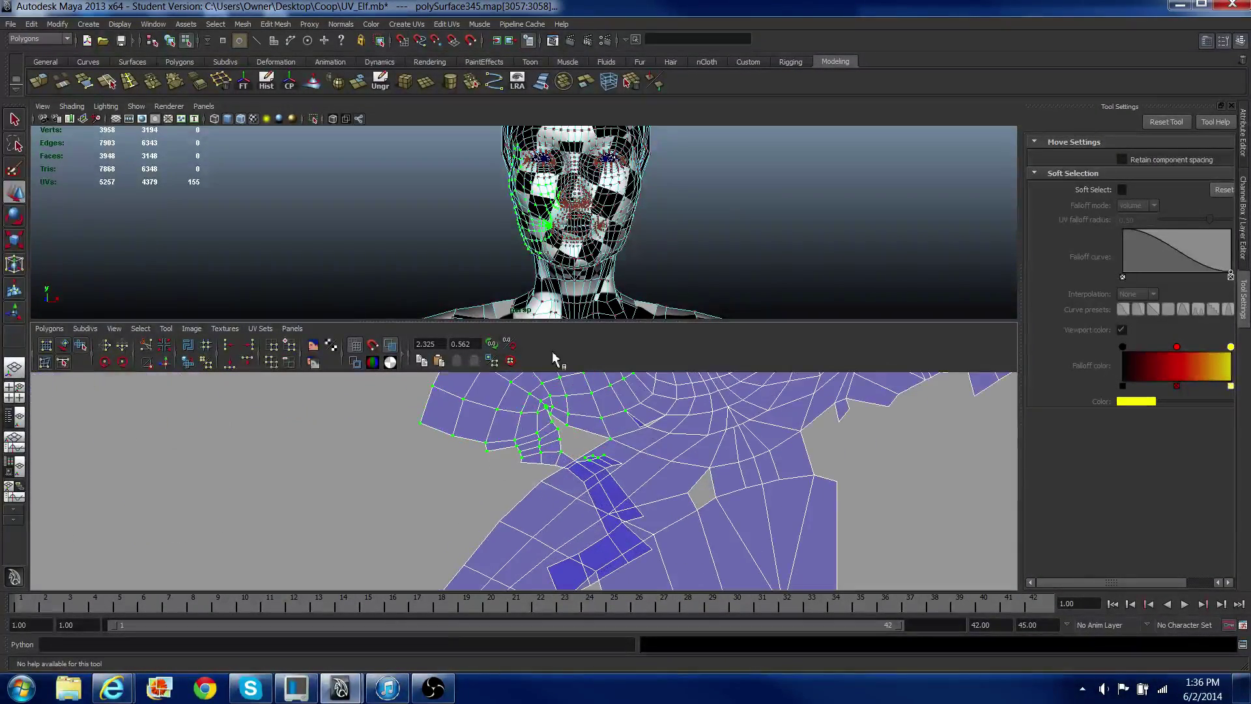
pyautogui.moveTo(594, 446); pyautogui.dragTo(635, 442, button='right')
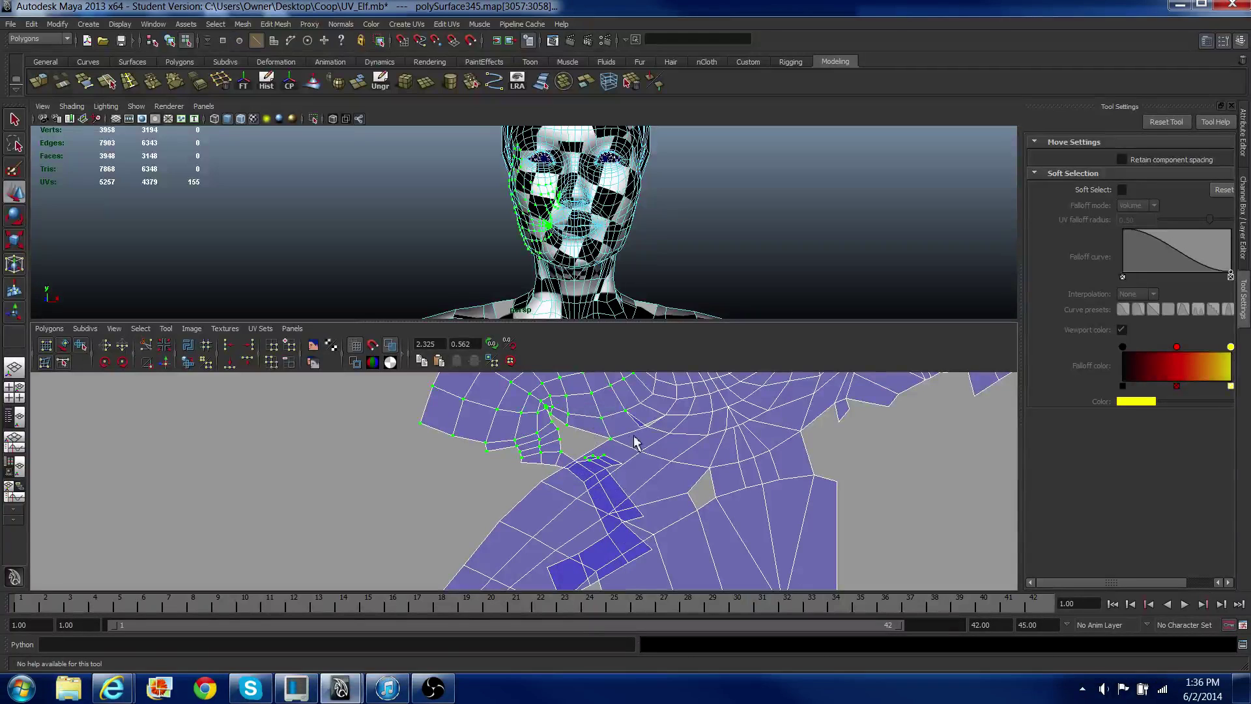
pyautogui.click(654, 436)
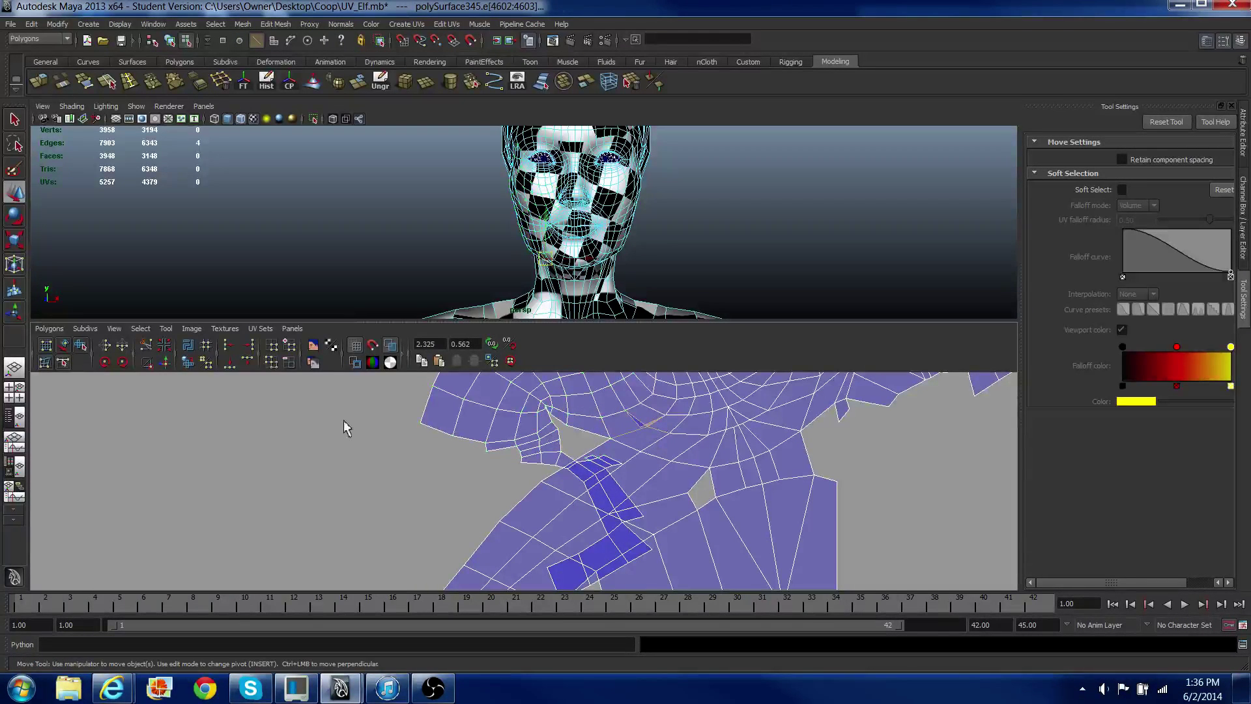
pyautogui.click(166, 363)
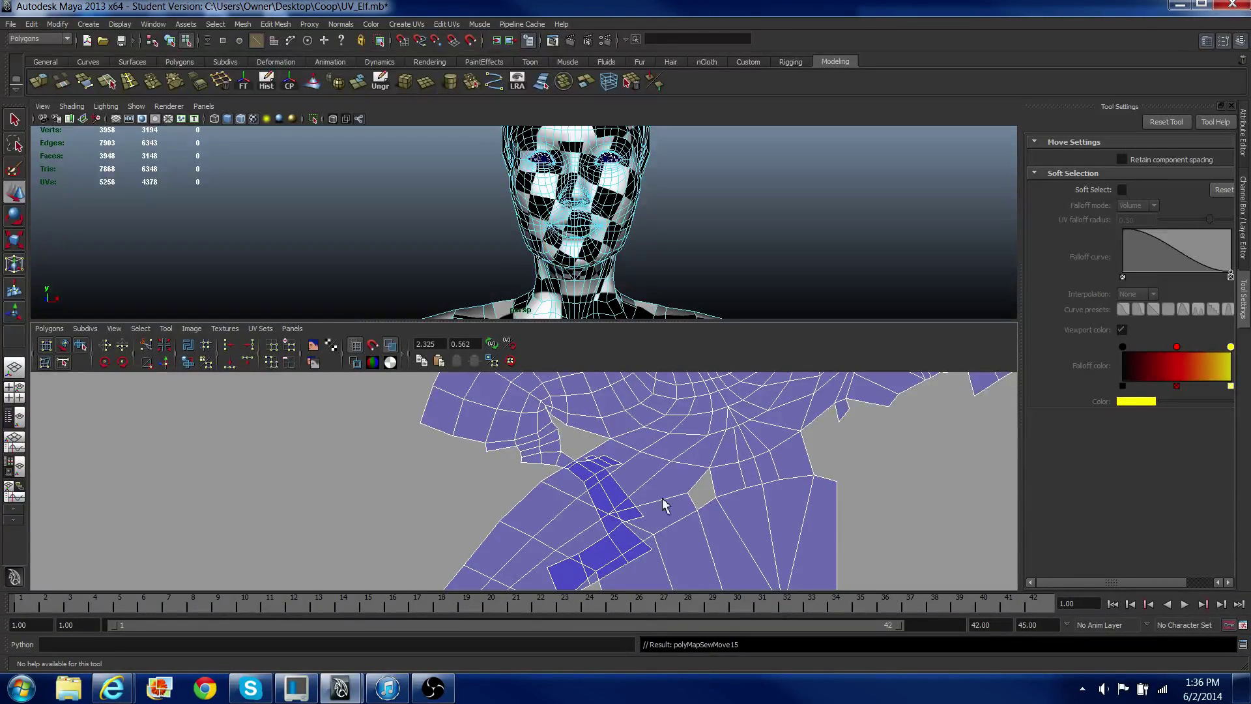
# Step: Select the edges around the diamond-shaped opening below the chin and Move and Sew them
pyautogui.scroll(-2, 677, 495)
pyautogui.click(683, 503)
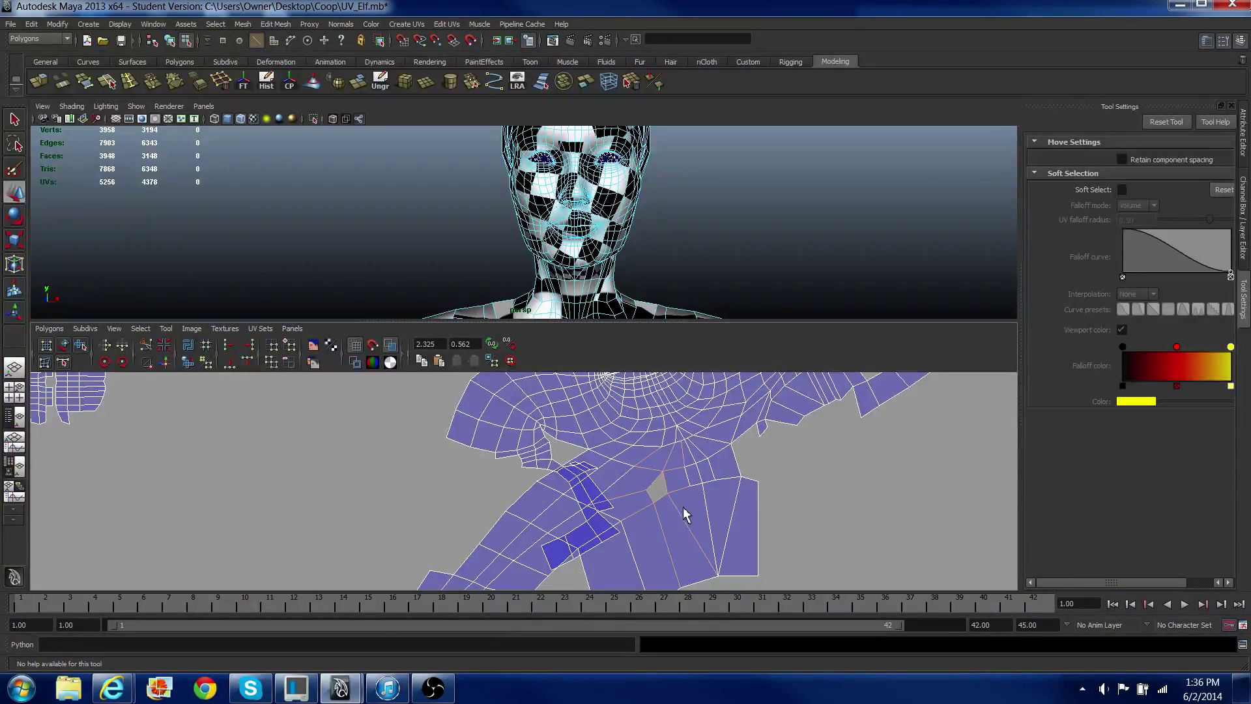
pyautogui.click(167, 365)
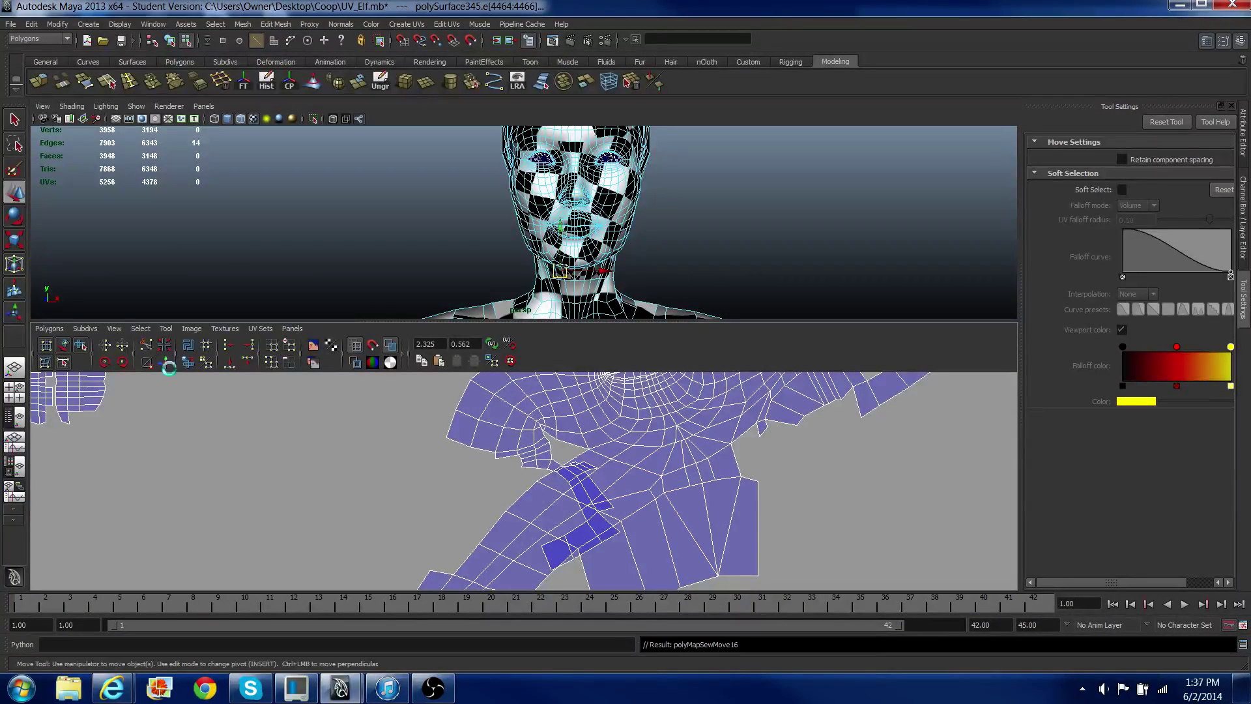
# Step: Select the edges around the notch between the left cheek flap and the lower jaw strip, and Move and Sew them
pyautogui.scroll(-2, 651, 452)
pyautogui.keyDown('alt'); pyautogui.moveTo(644, 456); pyautogui.dragTo(582, 530, button='middle'); pyautogui.keyUp('alt')
pyautogui.scroll(1, 658, 442)
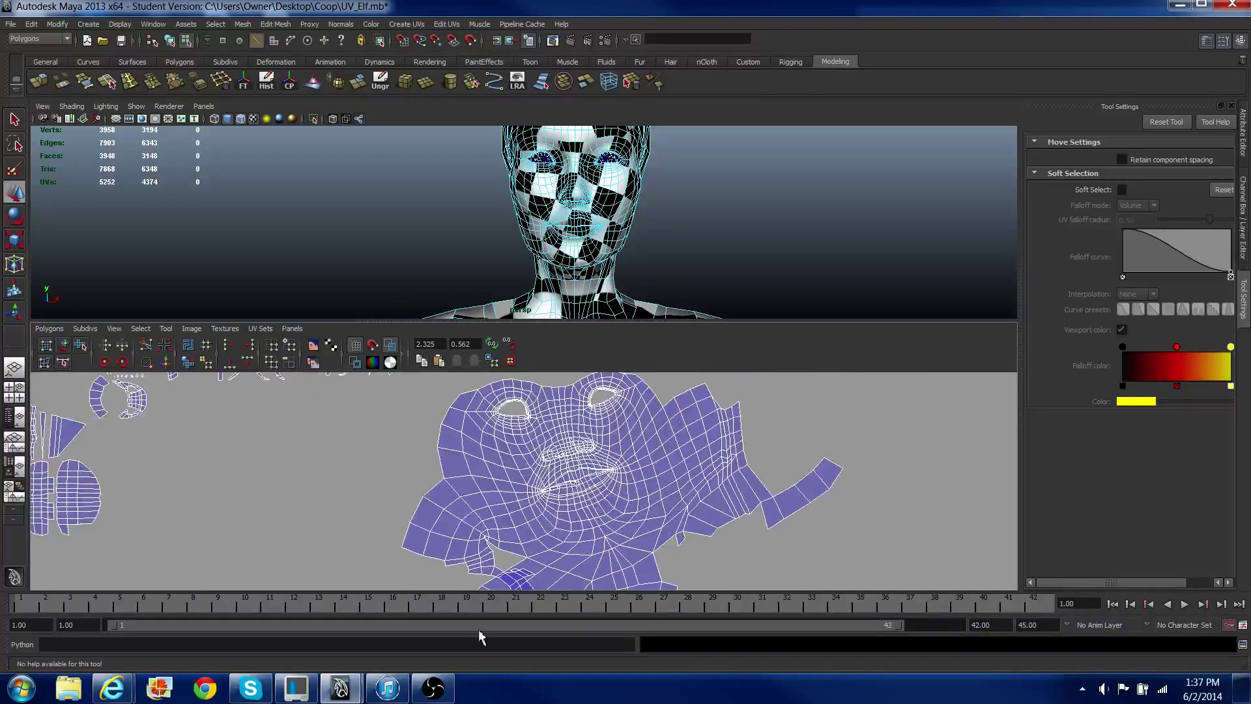
pyautogui.scroll(3, 489, 561)
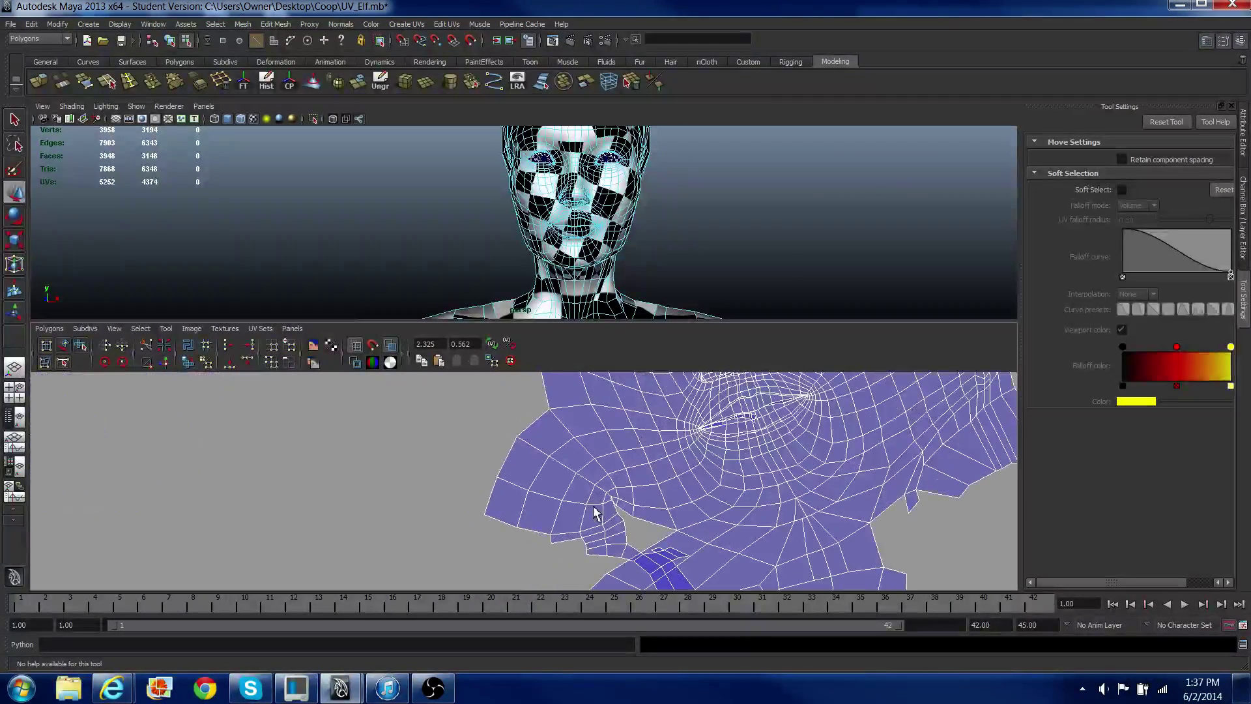
pyautogui.moveTo(609, 496)
pyautogui.mouseDown()
pyautogui.moveTo(639, 526)
pyautogui.moveTo(636, 540)
pyautogui.mouseUp()
pyautogui.keyDown('alt'); pyautogui.moveTo(548, 521); pyautogui.dragTo(498, 519, button='right'); pyautogui.keyUp('alt')
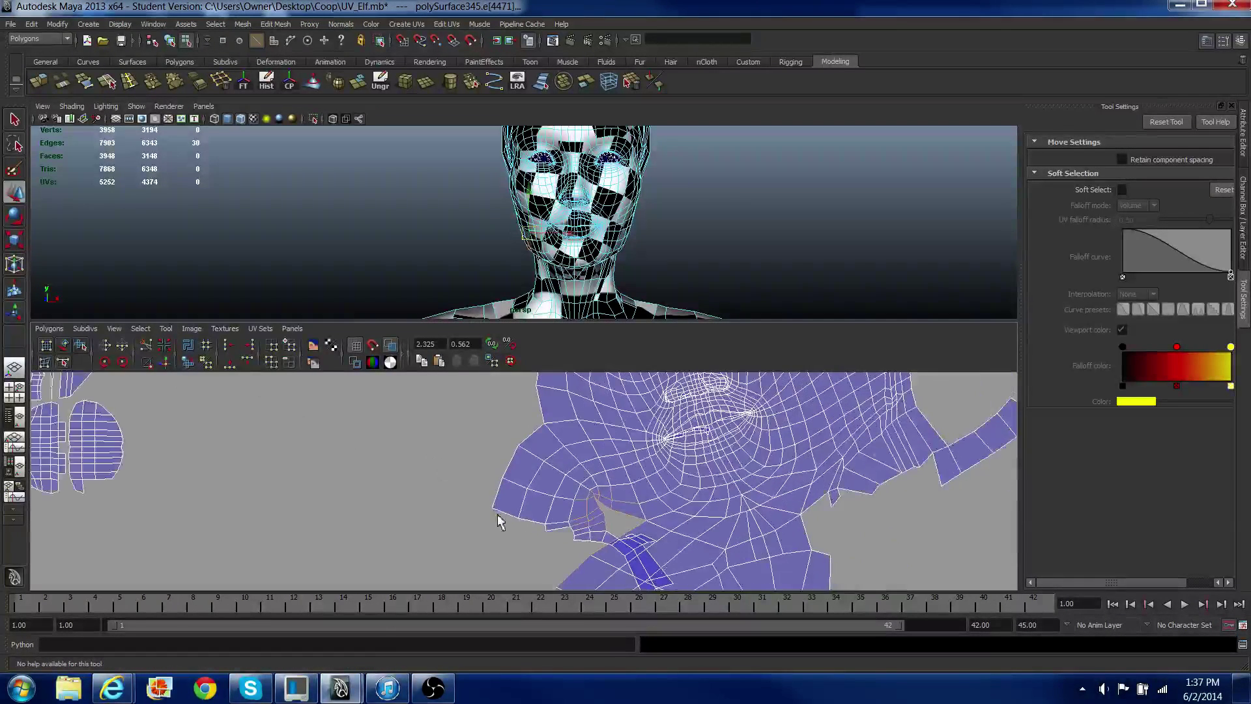
pyautogui.keyDown('alt'); pyautogui.moveTo(500, 514); pyautogui.dragTo(551, 391, button='middle'); pyautogui.keyUp('alt')
pyautogui.scroll(-2, 551, 454)
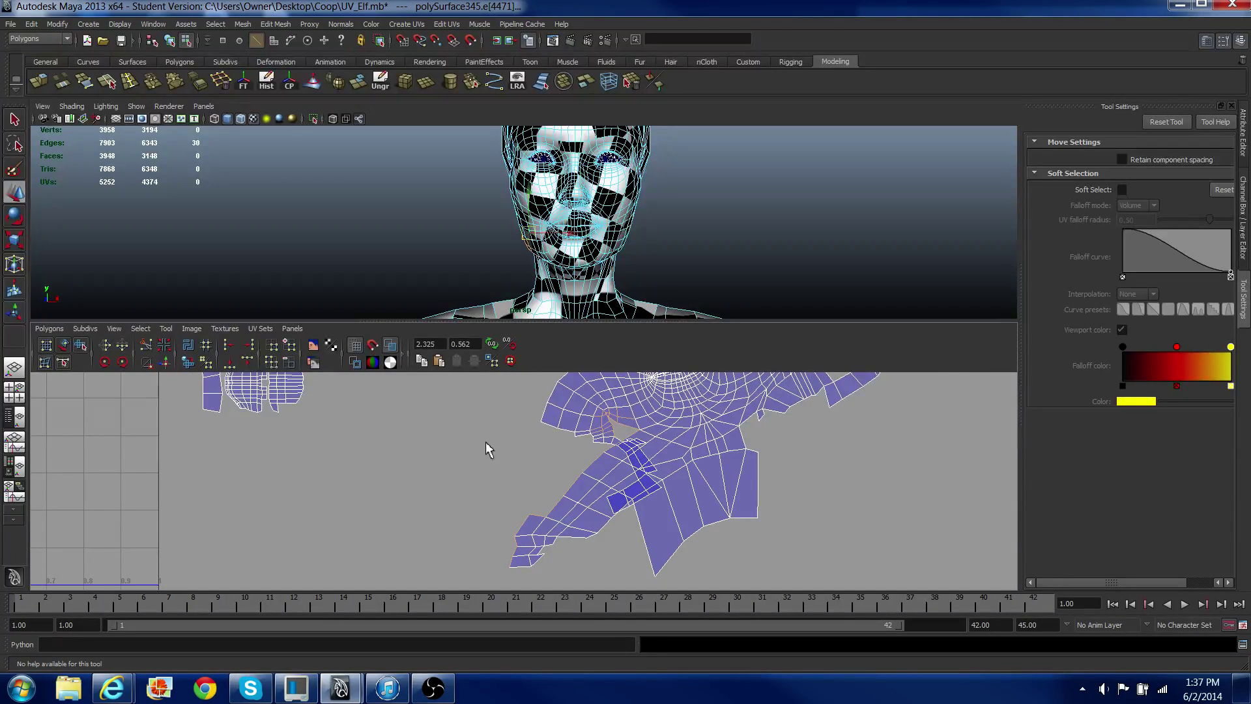
pyautogui.click(167, 363)
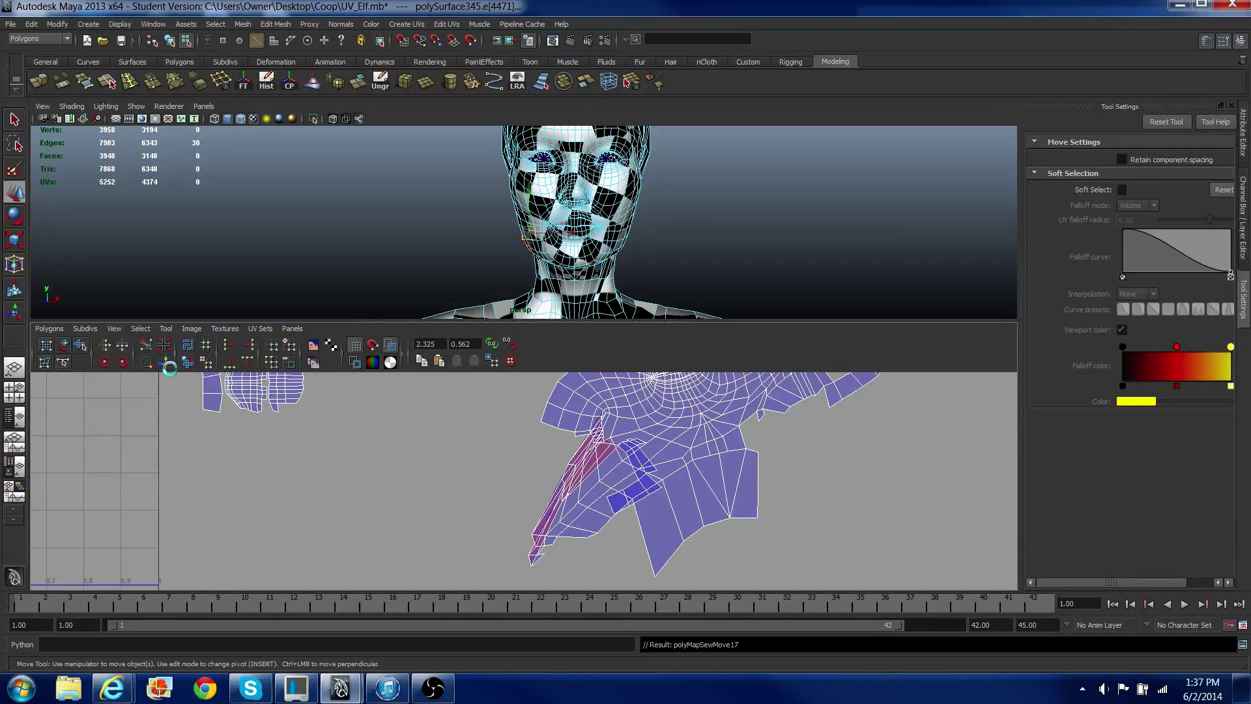
# Step: Select the UVs of the left lower cheek, jaw and distorted sewn strip, and unfold them
pyautogui.moveTo(568, 490); pyautogui.dragTo(495, 389, button='right')
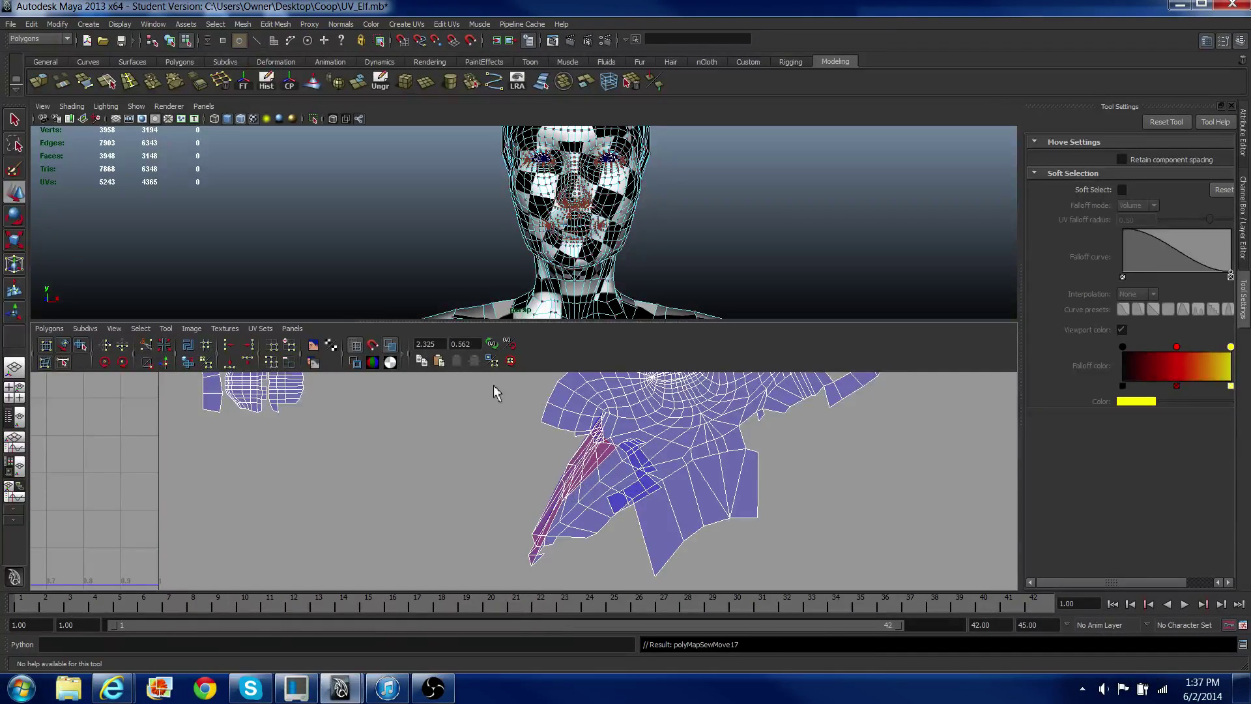
pyautogui.moveTo(485, 388); pyautogui.dragTo(601, 515)
pyautogui.moveTo(698, 582); pyautogui.dragTo(695, 580)
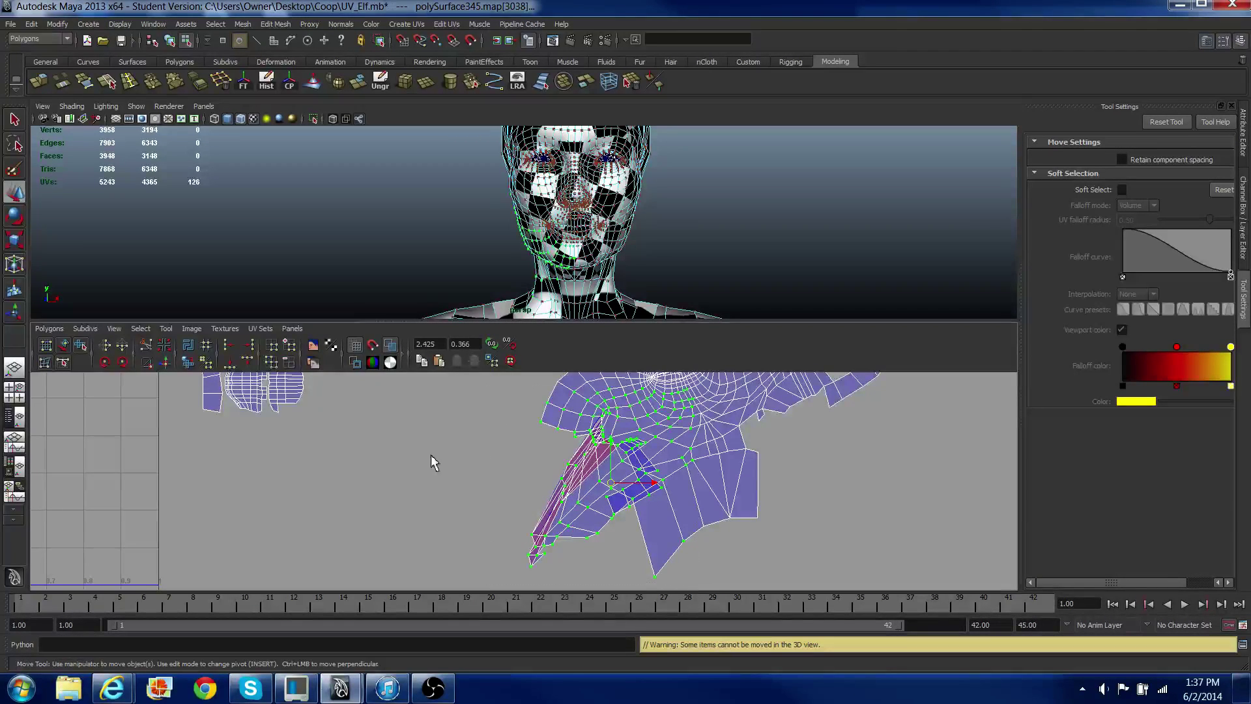
pyautogui.click(187, 360)
pyautogui.keyDown('alt'); pyautogui.moveTo(440, 444); pyautogui.dragTo(503, 433, button='right'); pyautogui.keyUp('alt')
pyautogui.keyDown('alt'); pyautogui.moveTo(504, 433); pyautogui.dragTo(263, 494, button='middle'); pyautogui.keyUp('alt')
pyautogui.scroll(-4, 266, 494)
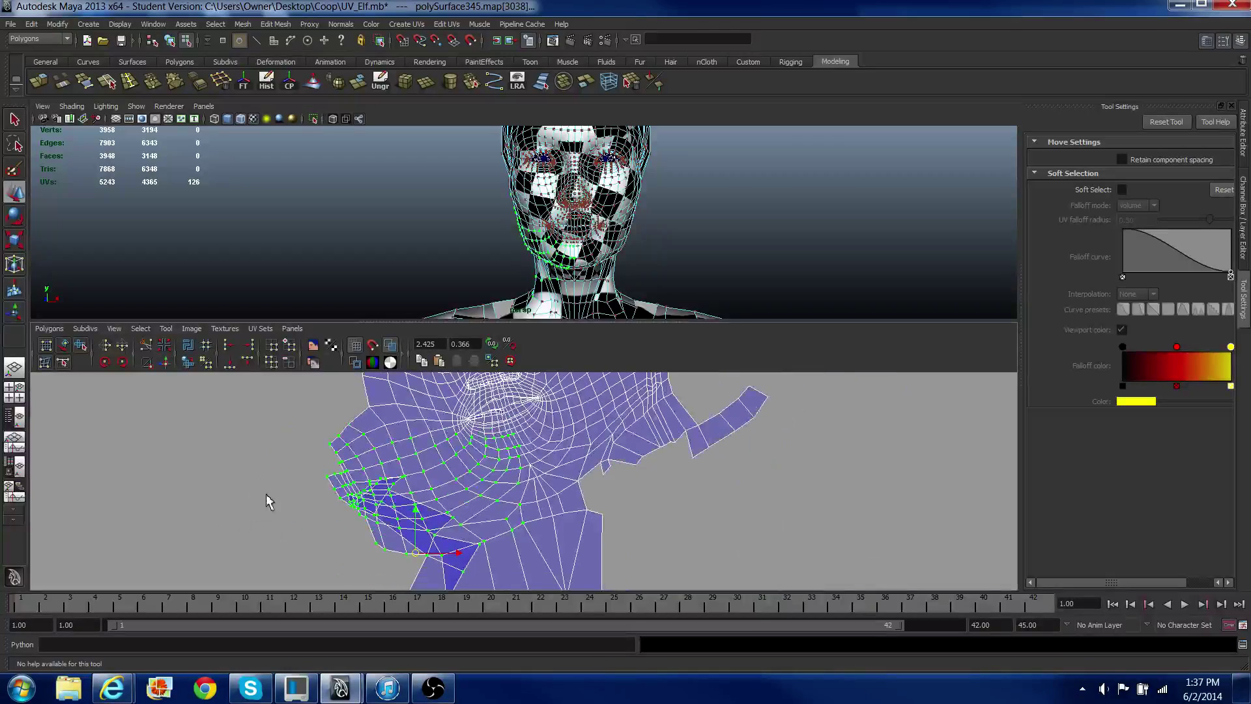
# Step: Examine individual edges along the overlapping left jaw area to find which borders belong together
pyautogui.scroll(2, 317, 491)
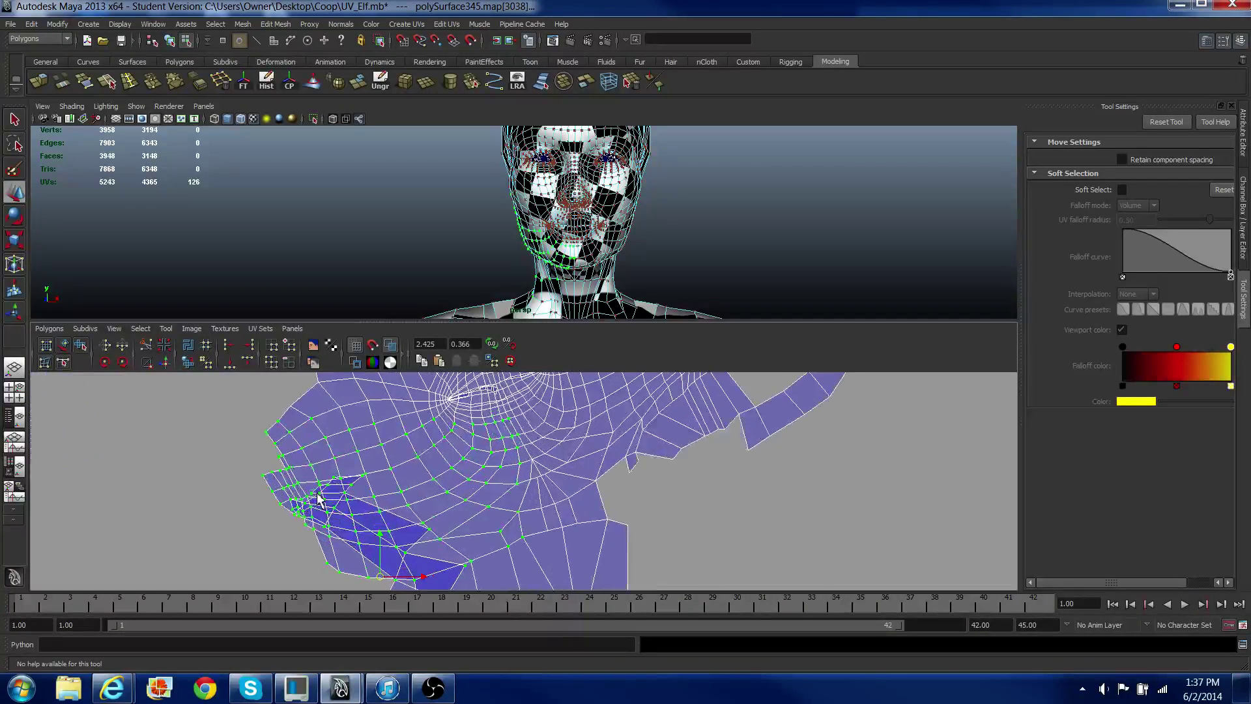
pyautogui.scroll(1, 317, 492)
pyautogui.scroll(4, 315, 489)
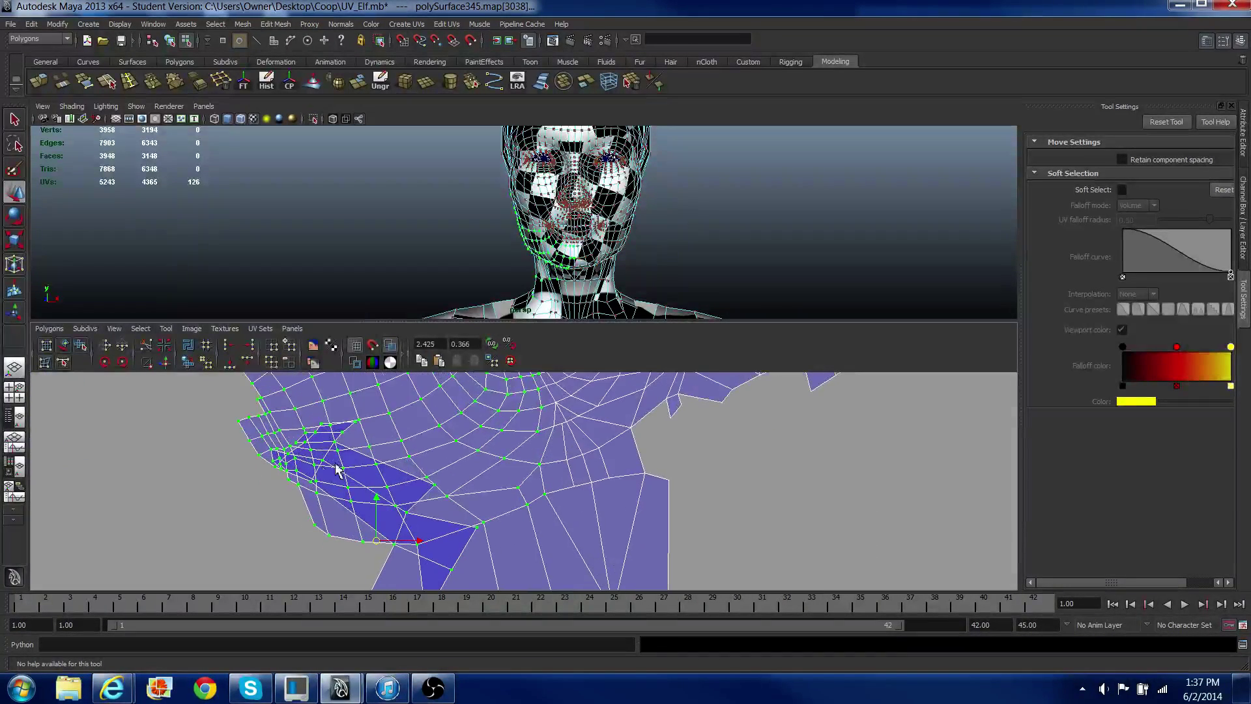
pyautogui.keyDown('alt'); pyautogui.moveTo(300, 475); pyautogui.dragTo(473, 467, button='middle'); pyautogui.keyUp('alt')
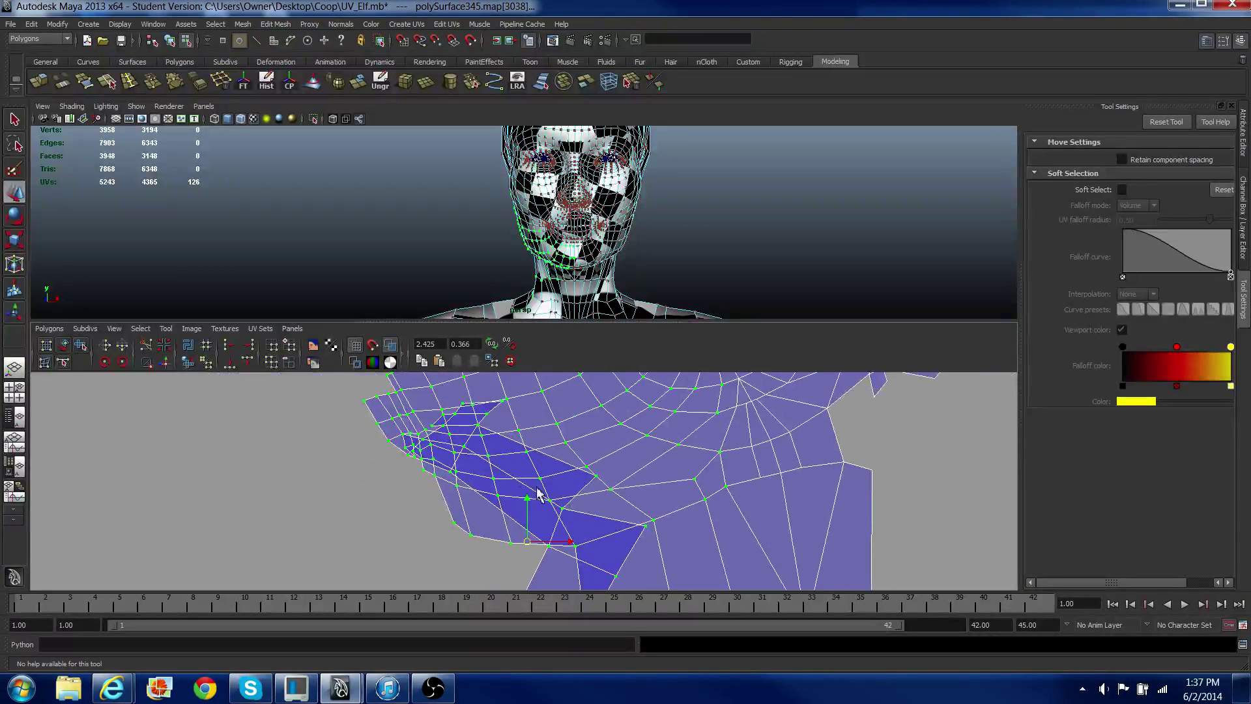
pyautogui.scroll(2, 521, 485)
pyautogui.moveTo(513, 435); pyautogui.dragTo(515, 417, button='right')
pyautogui.click(504, 430)
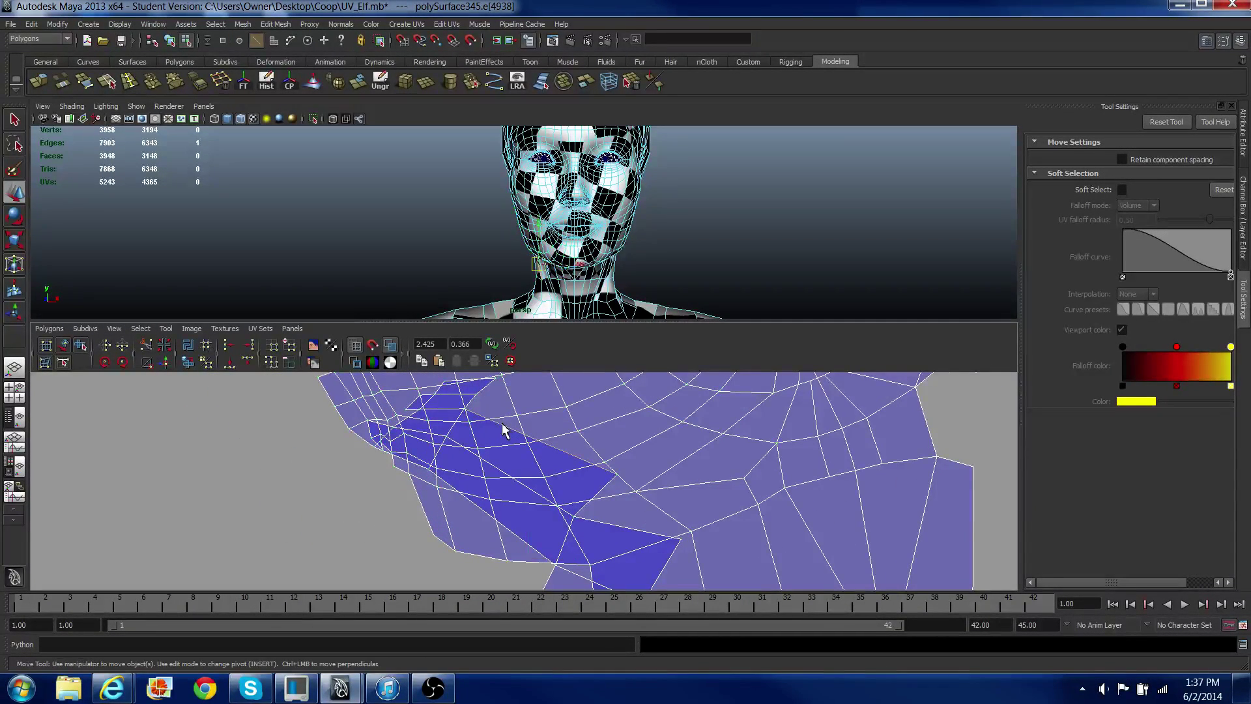
pyautogui.scroll(-2, 496, 456)
pyautogui.click(490, 502)
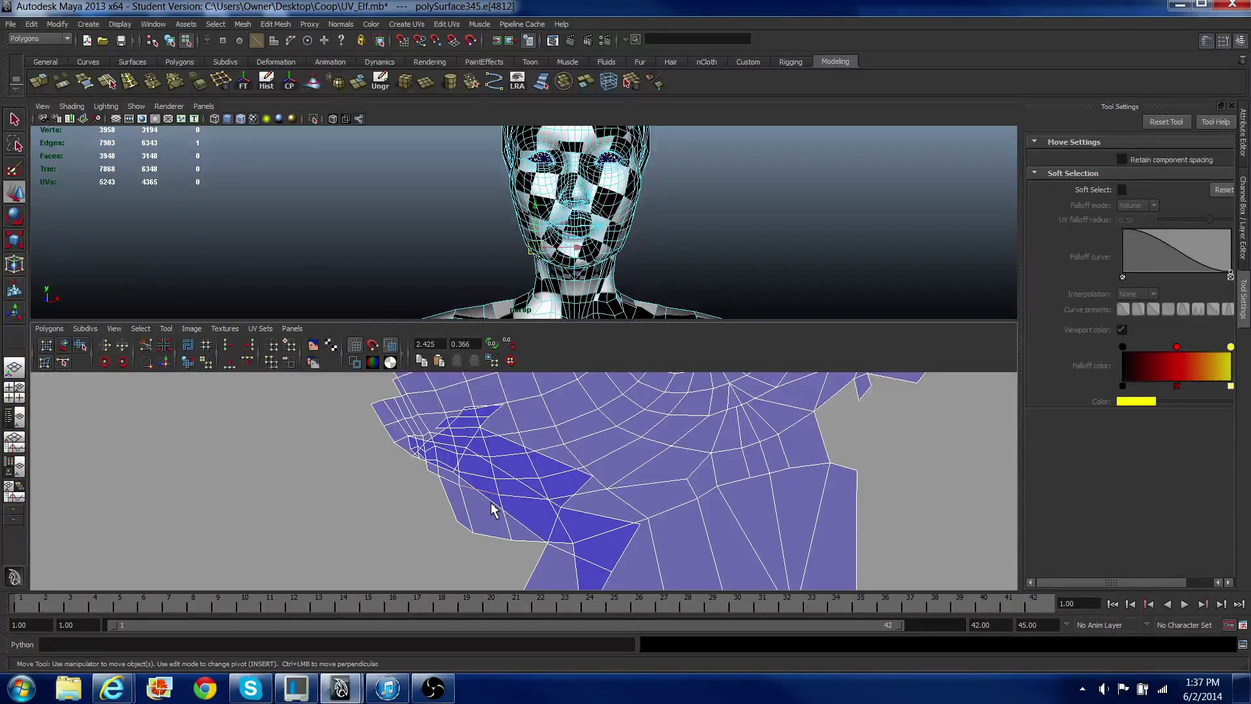
pyautogui.click(491, 500)
pyautogui.scroll(-2, 489, 498)
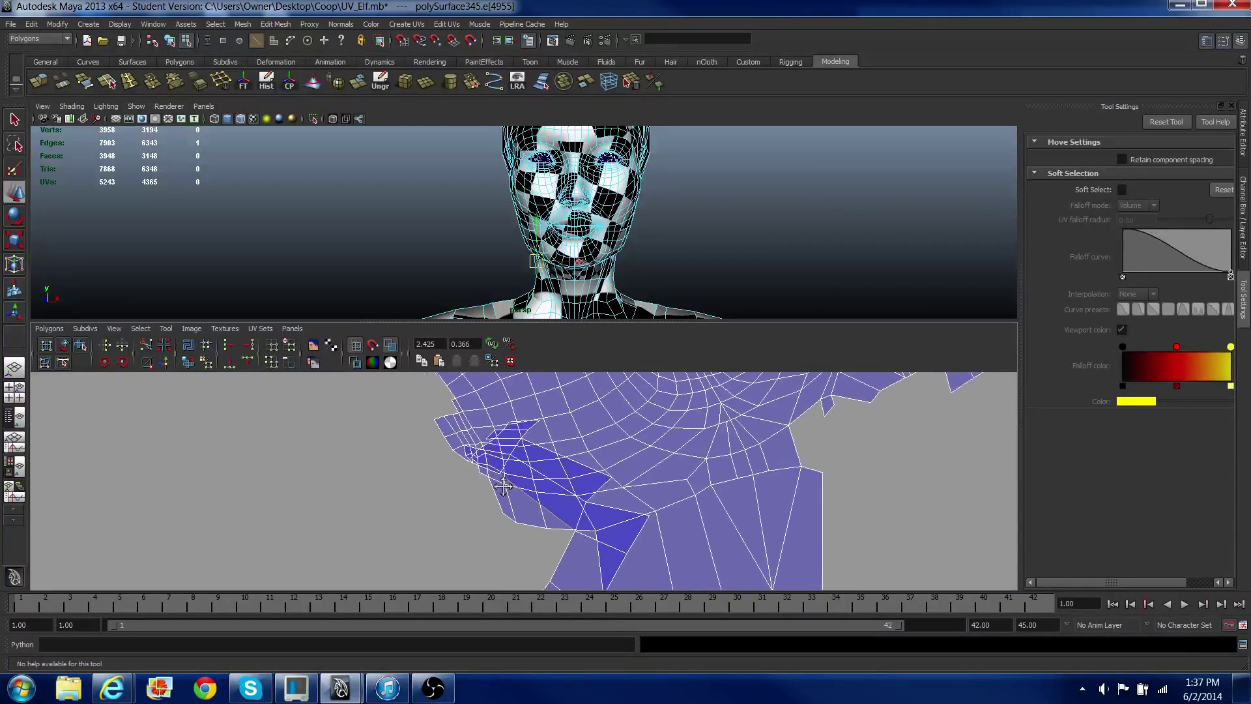
pyautogui.scroll(4, 505, 482)
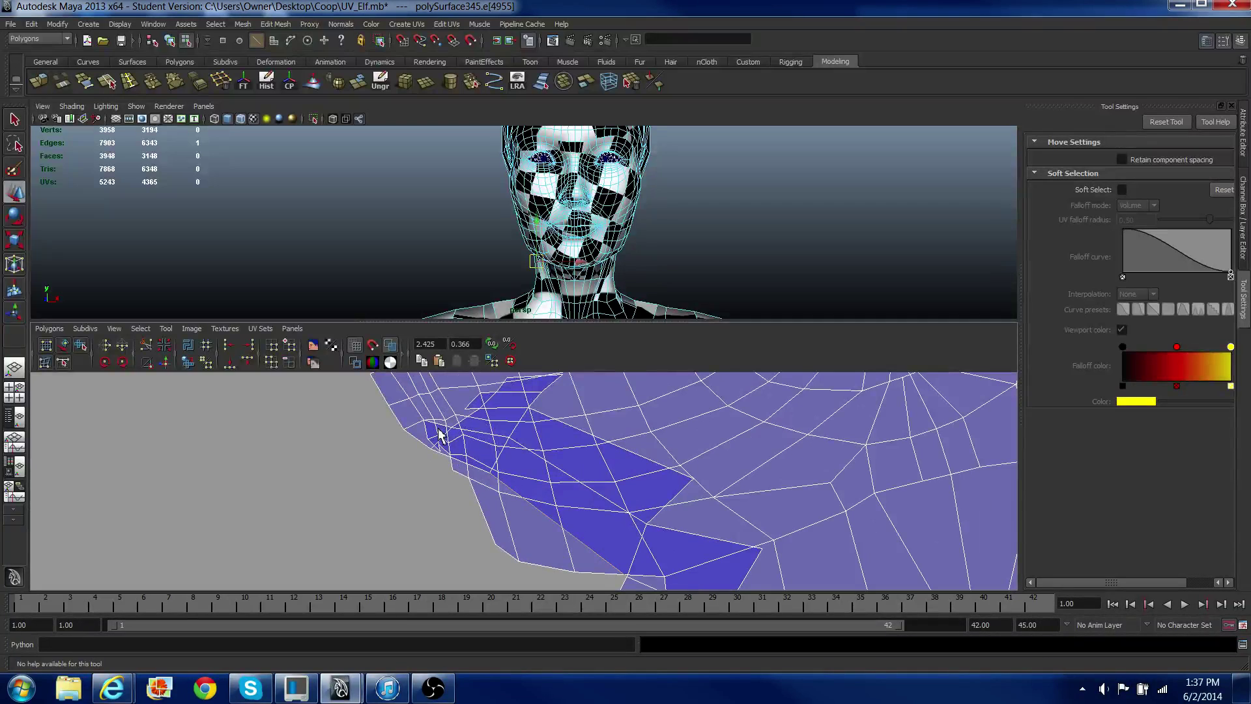
pyautogui.click(450, 438)
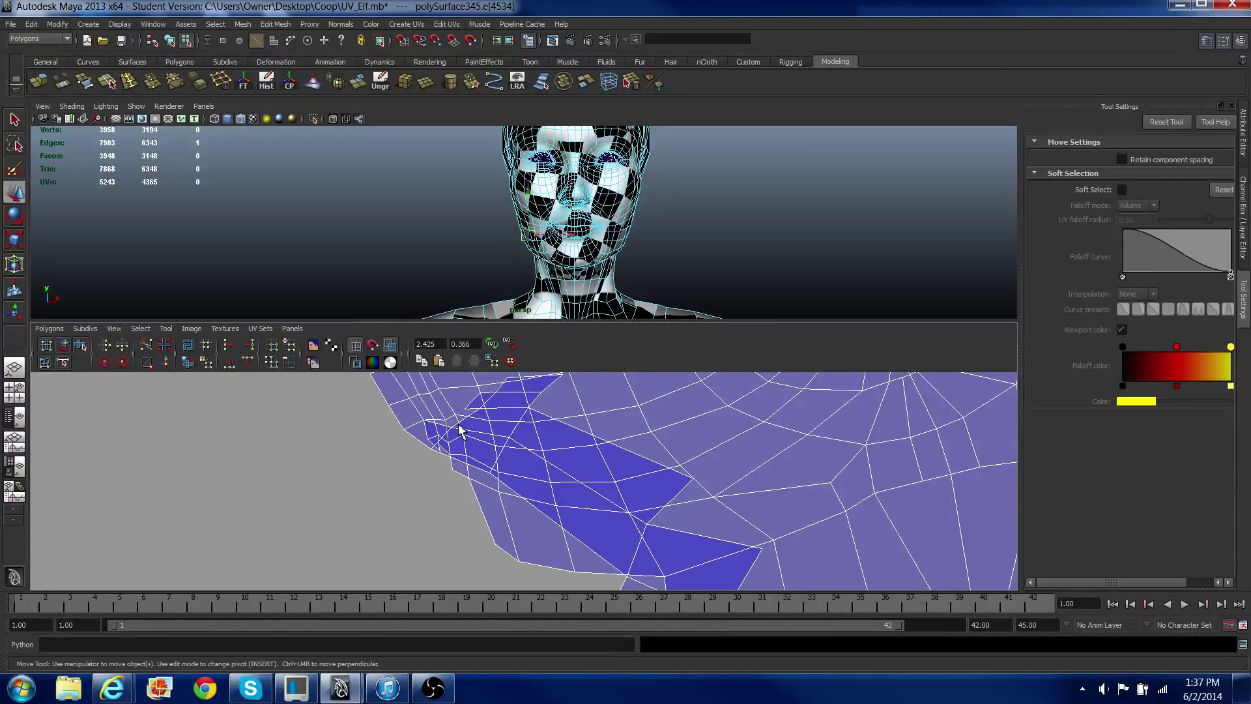
pyautogui.click(465, 425)
# Step: Select the matching border edges along the left jaw overlap and its outer rim, and Move and Sew them
pyautogui.click(475, 420)
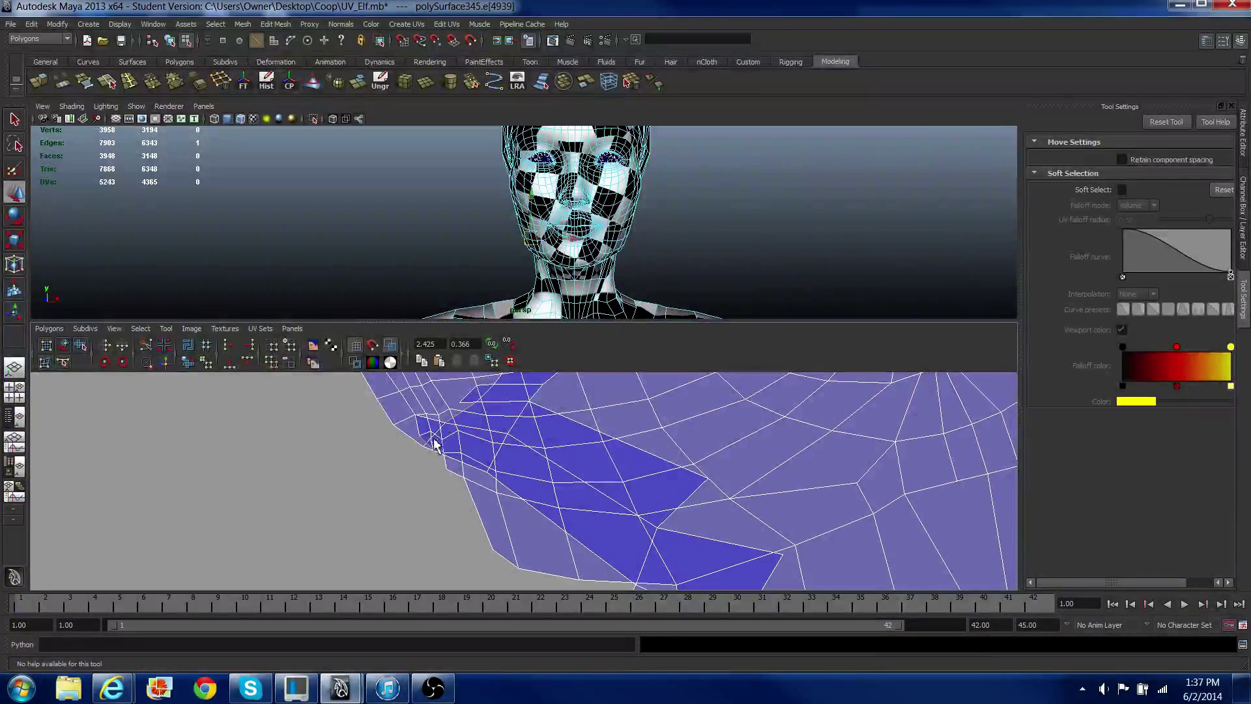
pyautogui.scroll(2, 436, 447)
pyautogui.keyDown('alt'); pyautogui.moveTo(436, 447); pyautogui.dragTo(580, 491, button='middle'); pyautogui.keyUp('alt')
pyautogui.scroll(2, 577, 489)
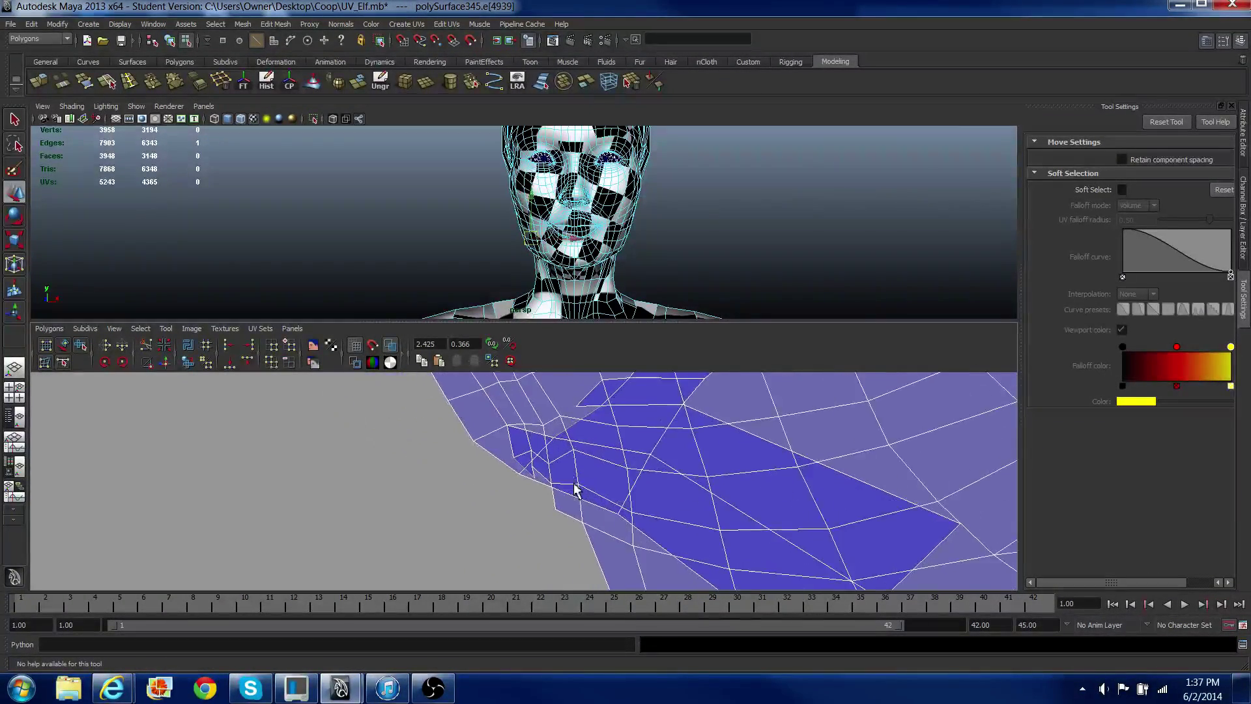
pyautogui.keyDown('shift'); pyautogui.click(547, 431); pyautogui.keyUp('shift')
pyautogui.scroll(-1, 547, 431)
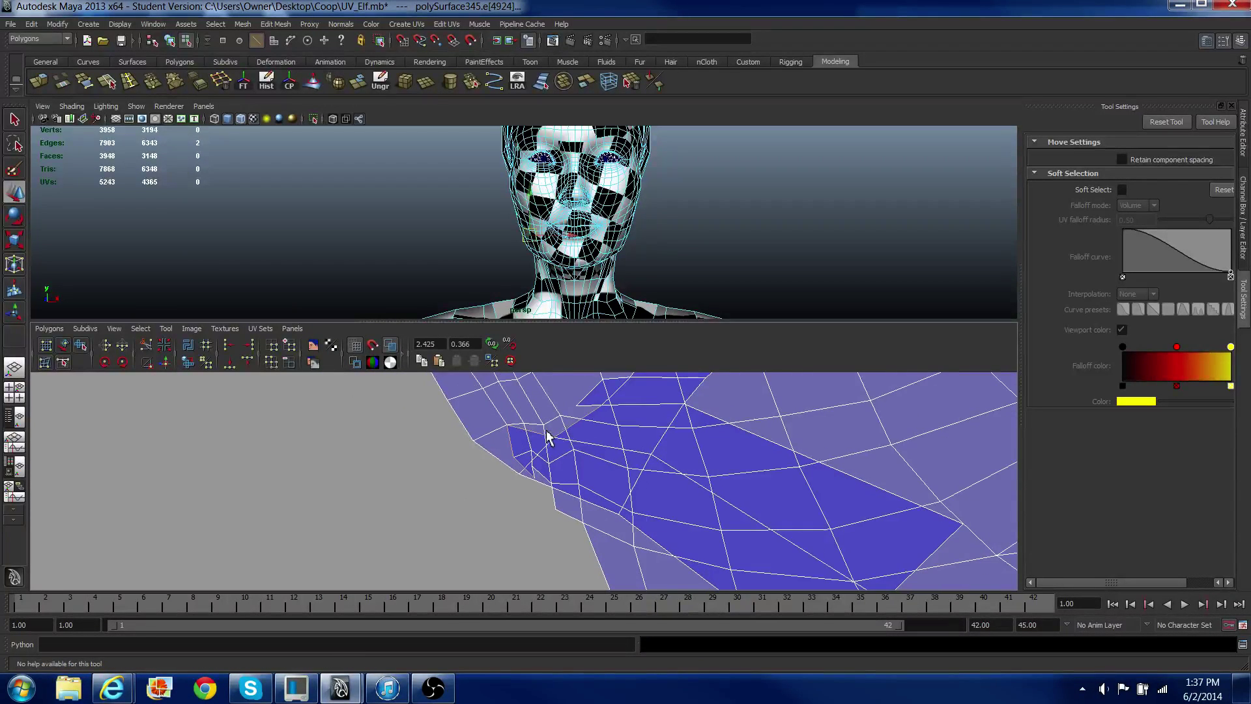
pyautogui.scroll(-2, 565, 473)
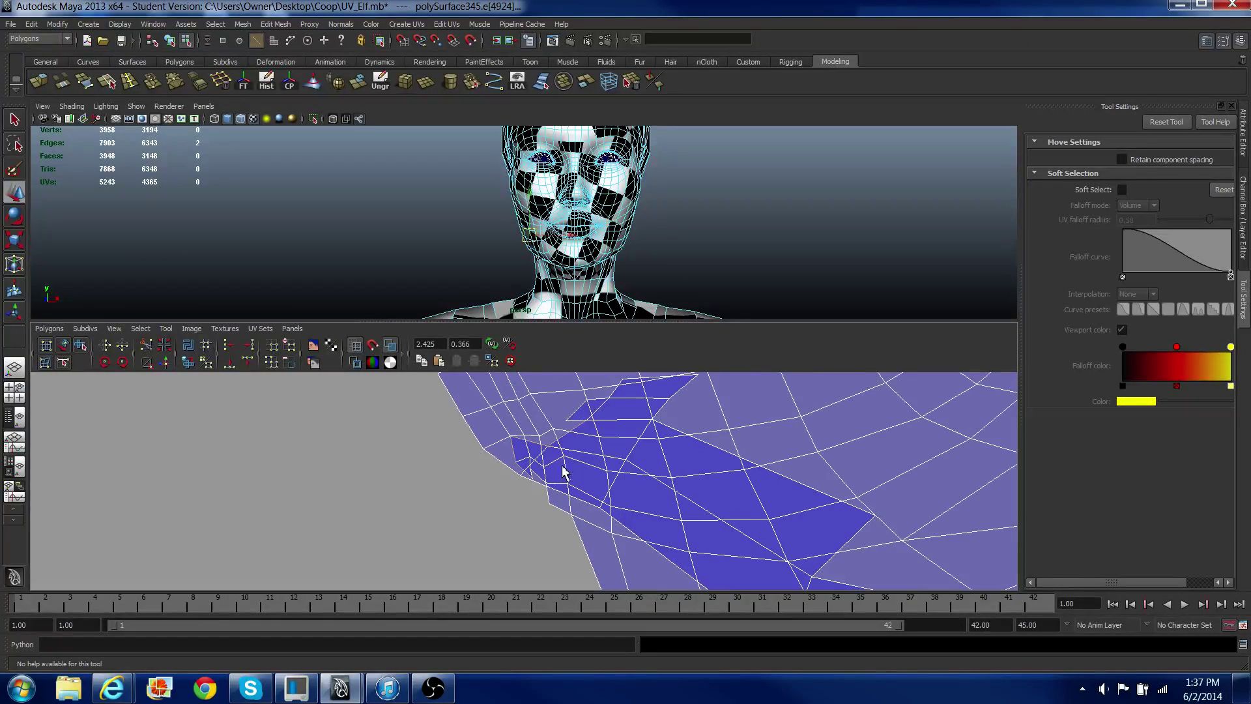
pyautogui.keyDown('shift'); pyautogui.click(575, 428); pyautogui.keyUp('shift')
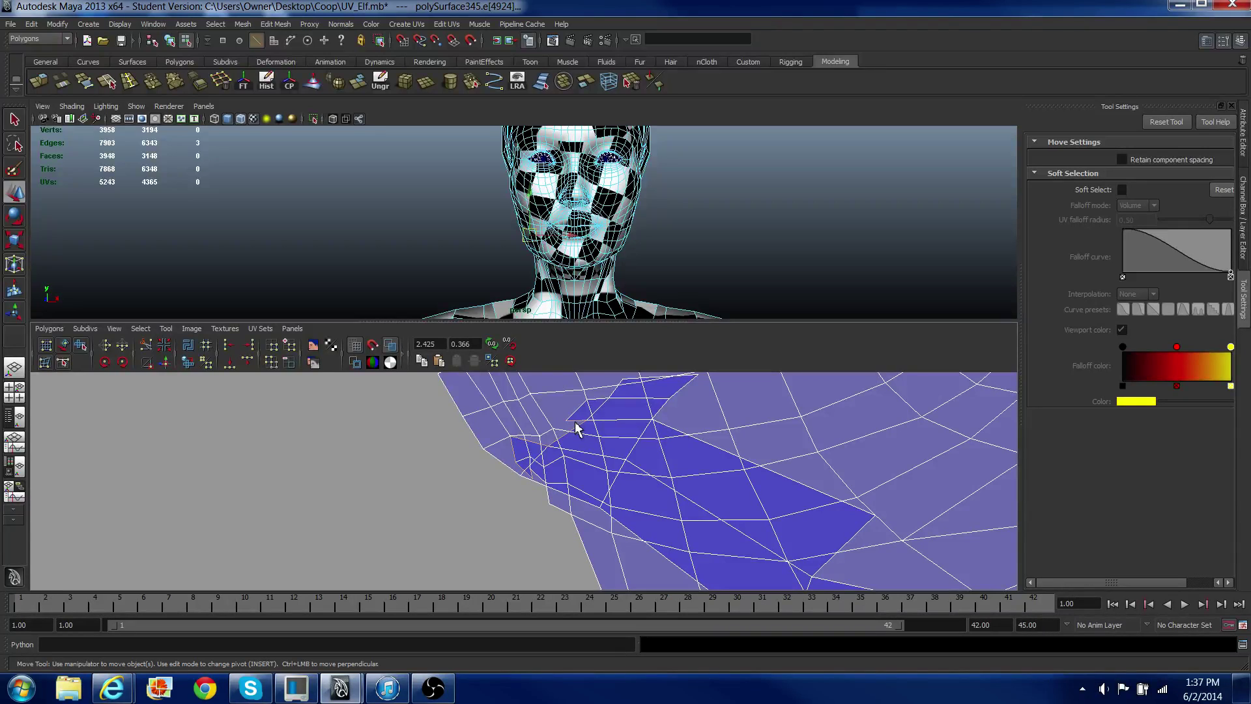
pyautogui.keyDown('shift'); pyautogui.click(606, 404); pyautogui.keyUp('shift')
pyautogui.keyDown('shift'); pyautogui.click(607, 399); pyautogui.keyUp('shift')
pyautogui.keyDown('shift'); pyautogui.click(618, 399); pyautogui.keyUp('shift')
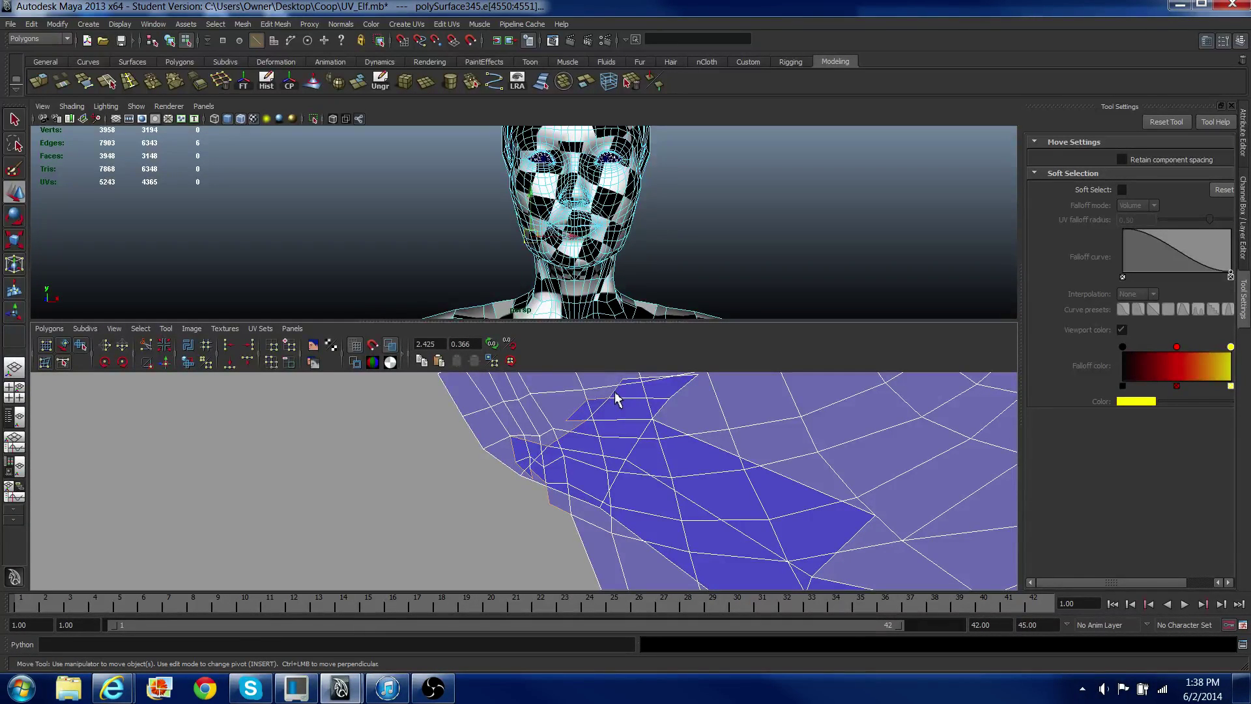
pyautogui.keyDown('shift'); pyautogui.click(580, 530); pyautogui.keyUp('shift')
pyautogui.keyDown('alt'); pyautogui.moveTo(580, 529); pyautogui.dragTo(583, 548, button='right'); pyautogui.keyUp('alt')
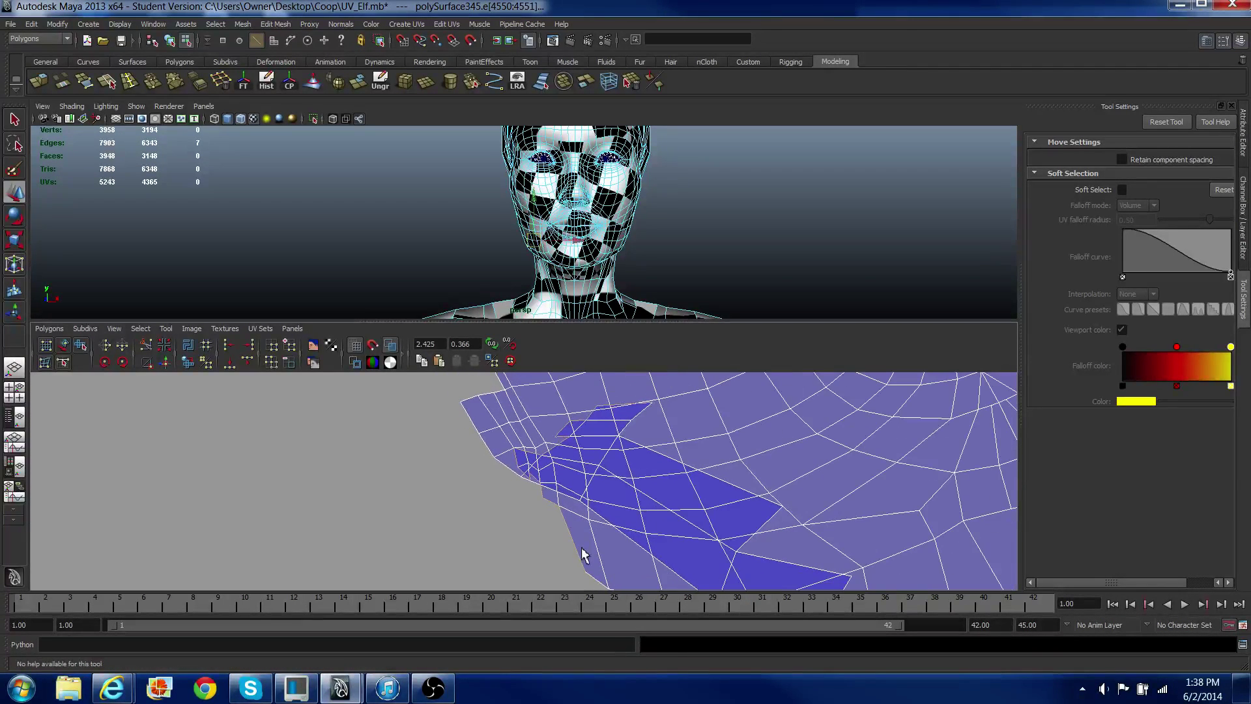
pyautogui.keyDown('shift'); pyautogui.click(600, 578); pyautogui.keyUp('shift')
pyautogui.keyDown('shift'); pyautogui.click(600, 584); pyautogui.keyUp('shift')
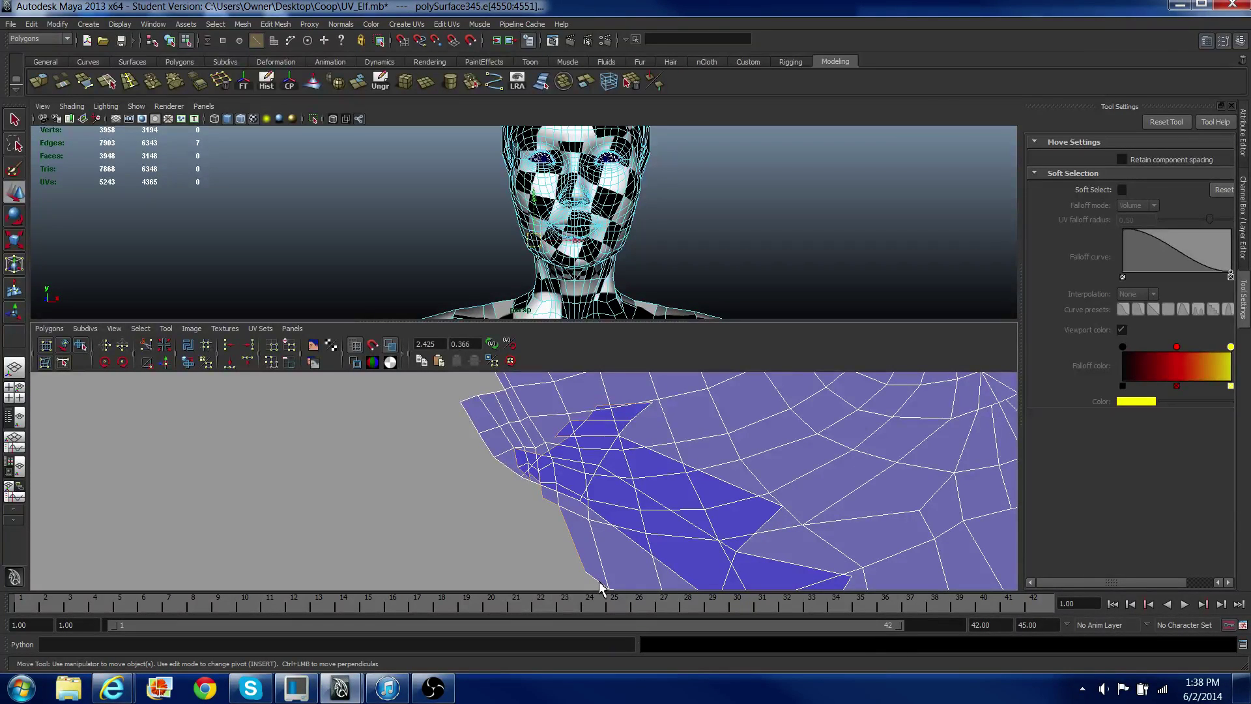
pyautogui.scroll(-2, 508, 469)
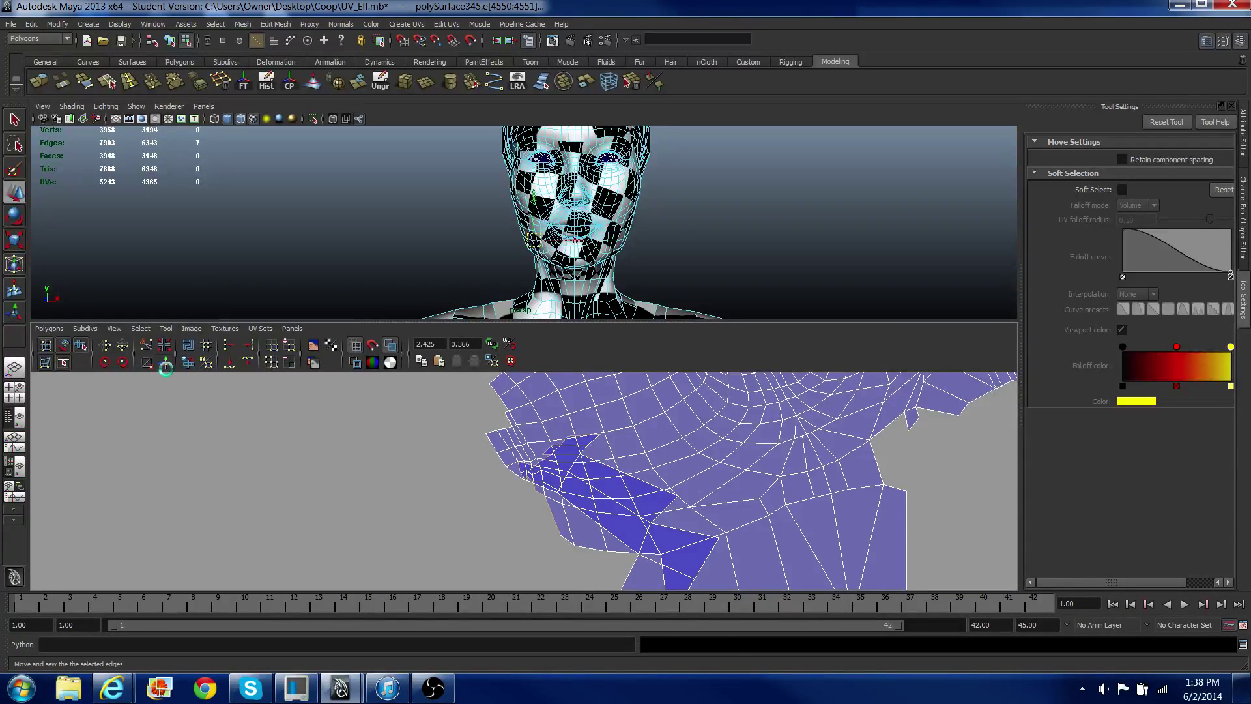
pyautogui.click(163, 364)
# Step: Select the UVs around the newly sewn left jaw seam and unfold the overlapping area
pyautogui.moveTo(479, 482); pyautogui.dragTo(499, 481, button='right')
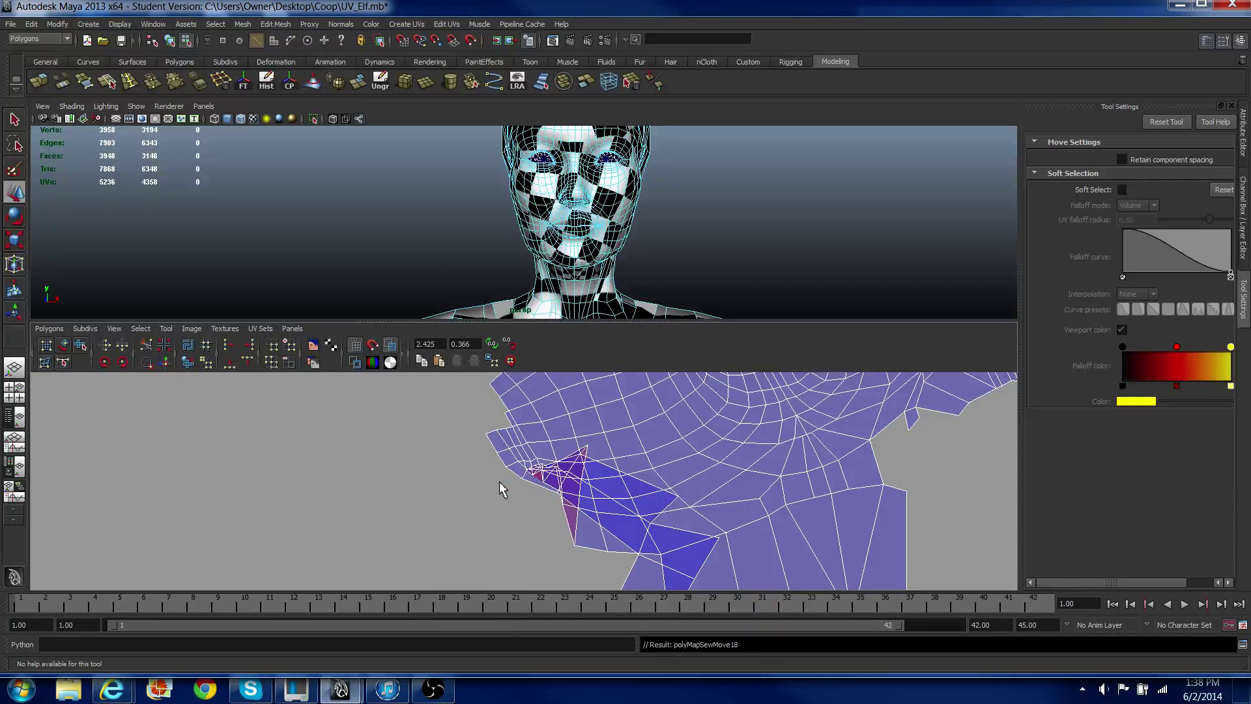
pyautogui.scroll(-1, 497, 475)
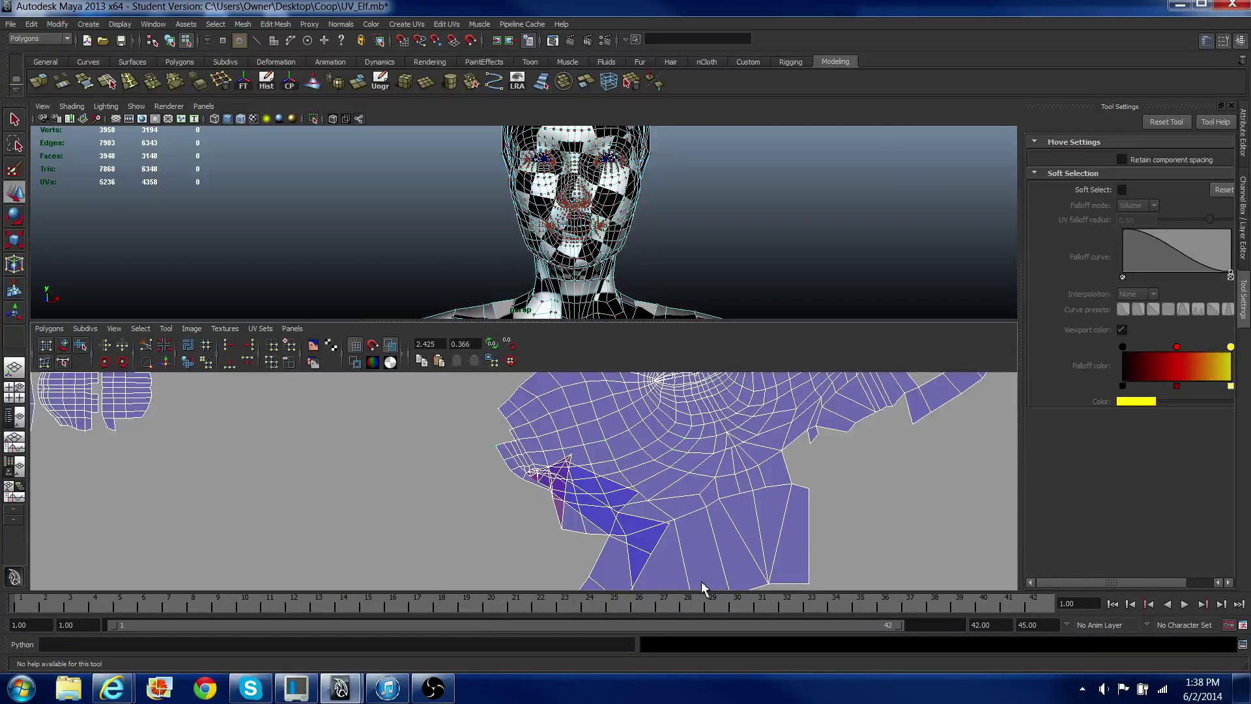
pyautogui.moveTo(701, 580); pyautogui.dragTo(480, 423)
pyautogui.click(187, 363)
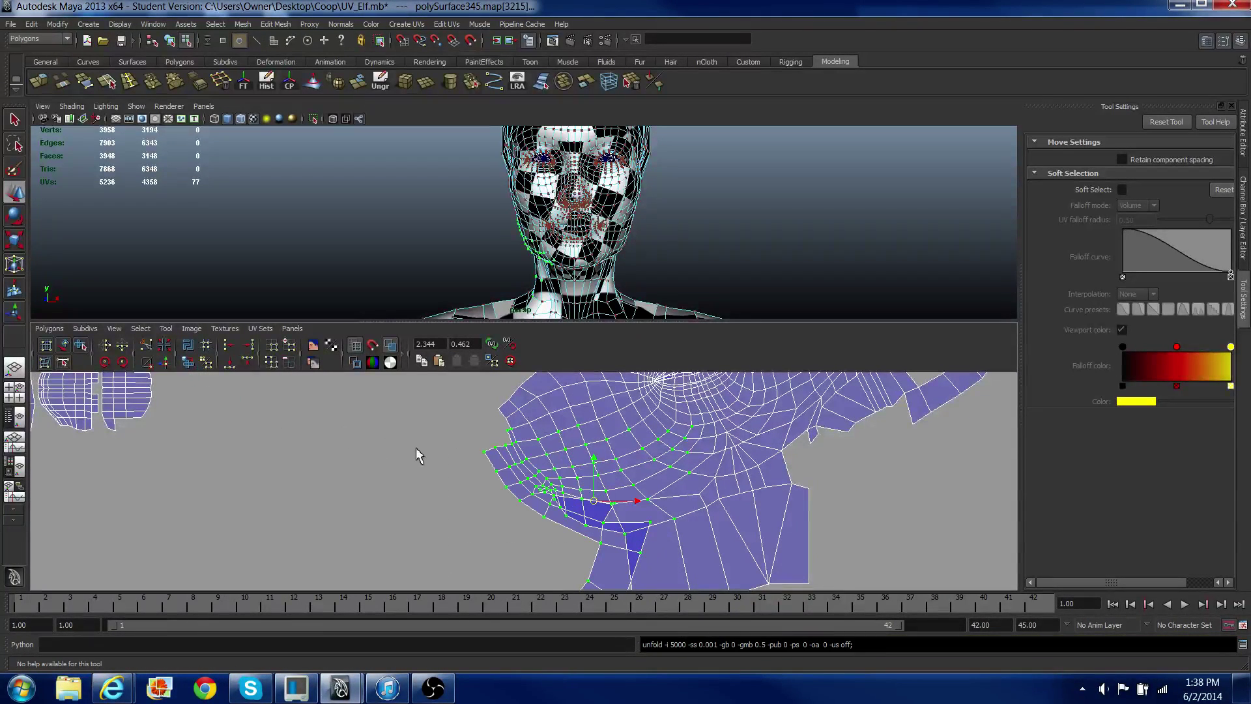
# Step: Try to Move and Sew the border edge along the upper side of the overlapping left jaw area
pyautogui.scroll(6, 481, 464)
pyautogui.keyDown('alt'); pyautogui.moveTo(454, 464); pyautogui.dragTo(295, 413, button='middle'); pyautogui.keyUp('alt')
pyautogui.scroll(1, 318, 421)
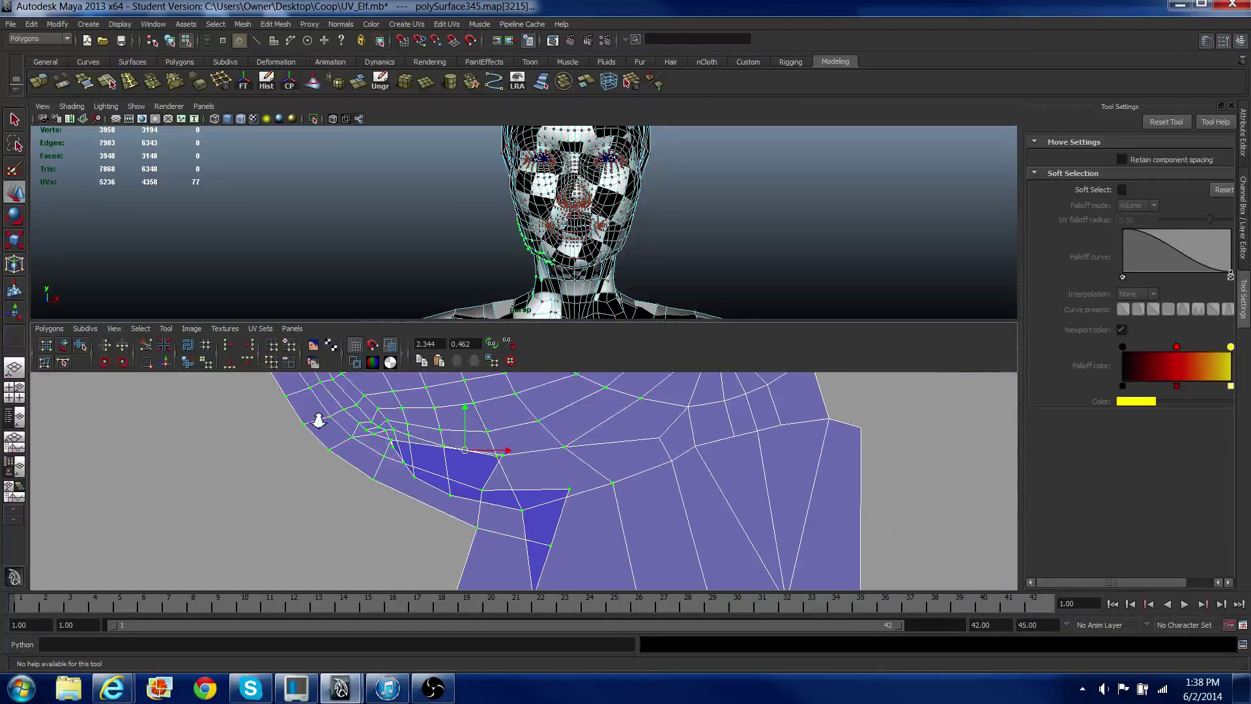
pyautogui.scroll(4, 316, 436)
pyautogui.rightClick(279, 440)
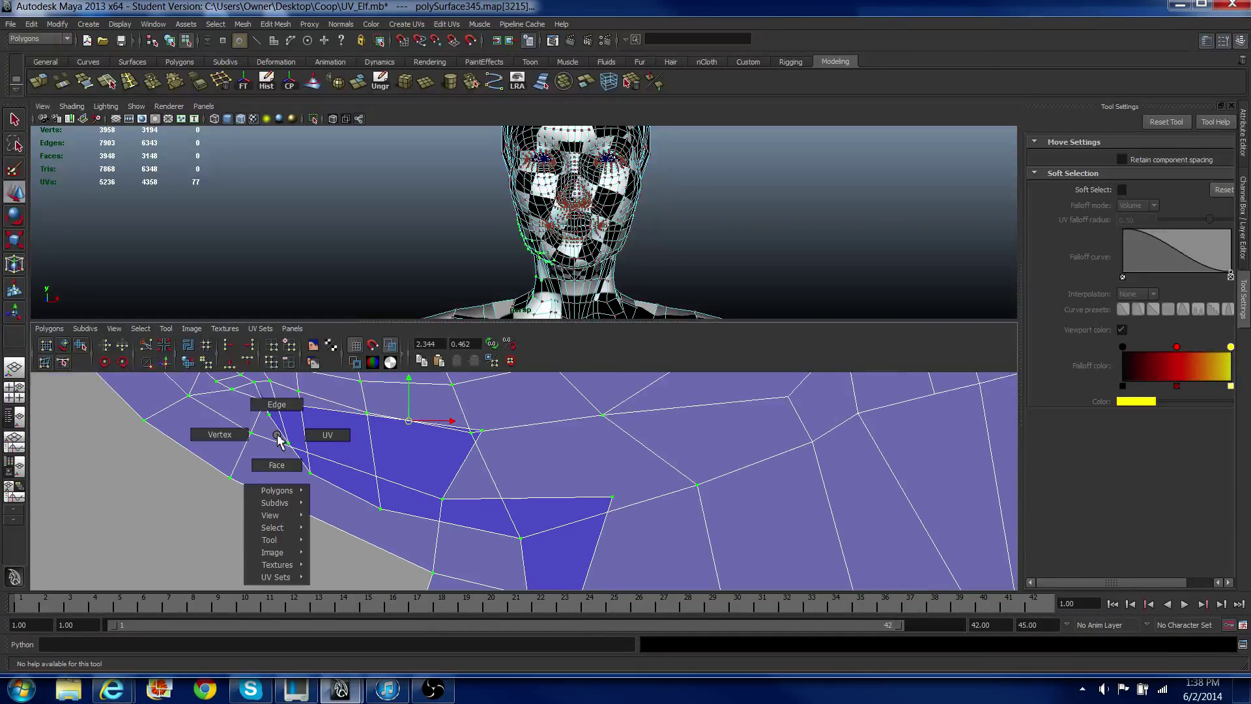
pyautogui.click(272, 418)
pyautogui.click(267, 412)
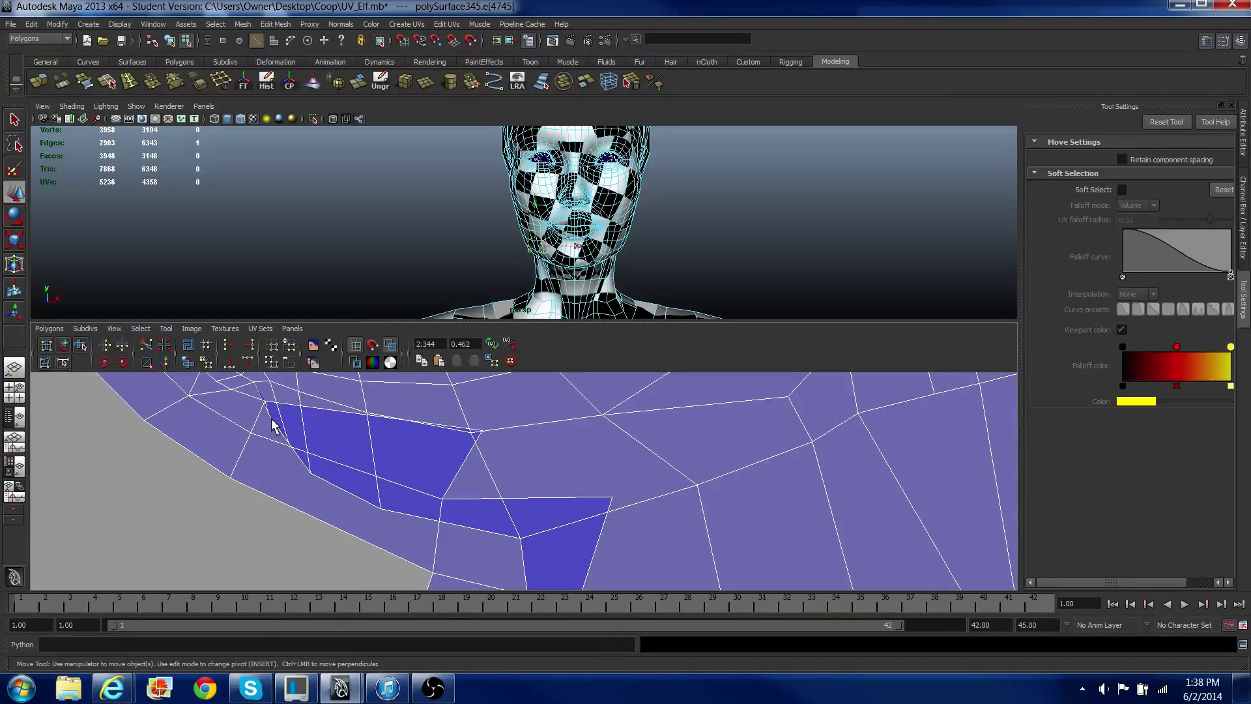
pyautogui.click(282, 435)
pyautogui.click(313, 415)
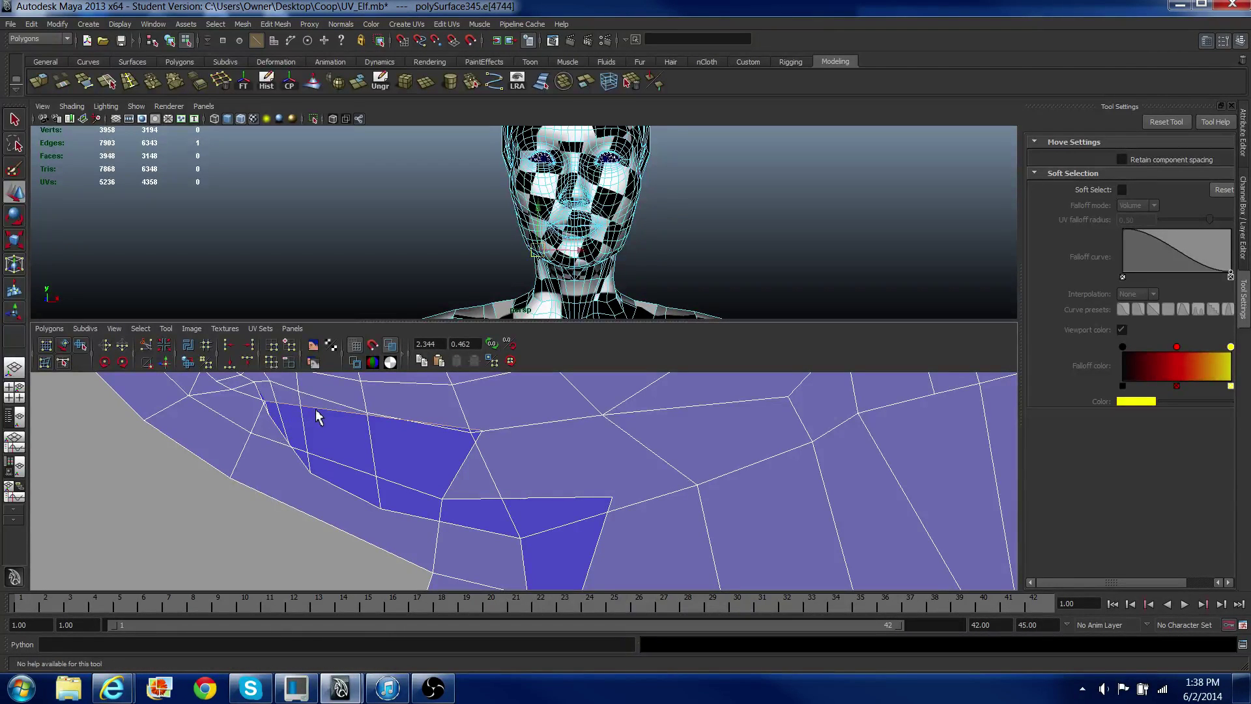
pyautogui.scroll(-2, 339, 457)
pyautogui.scroll(-1, 339, 456)
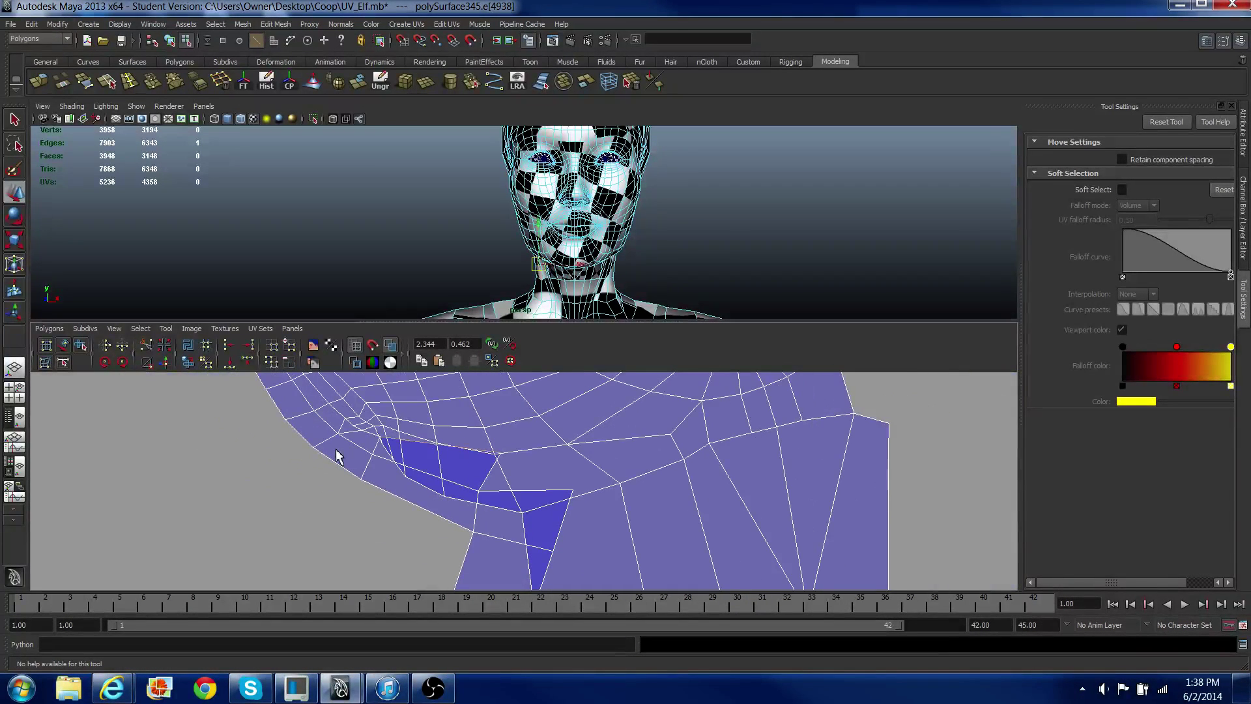
pyautogui.click(162, 362)
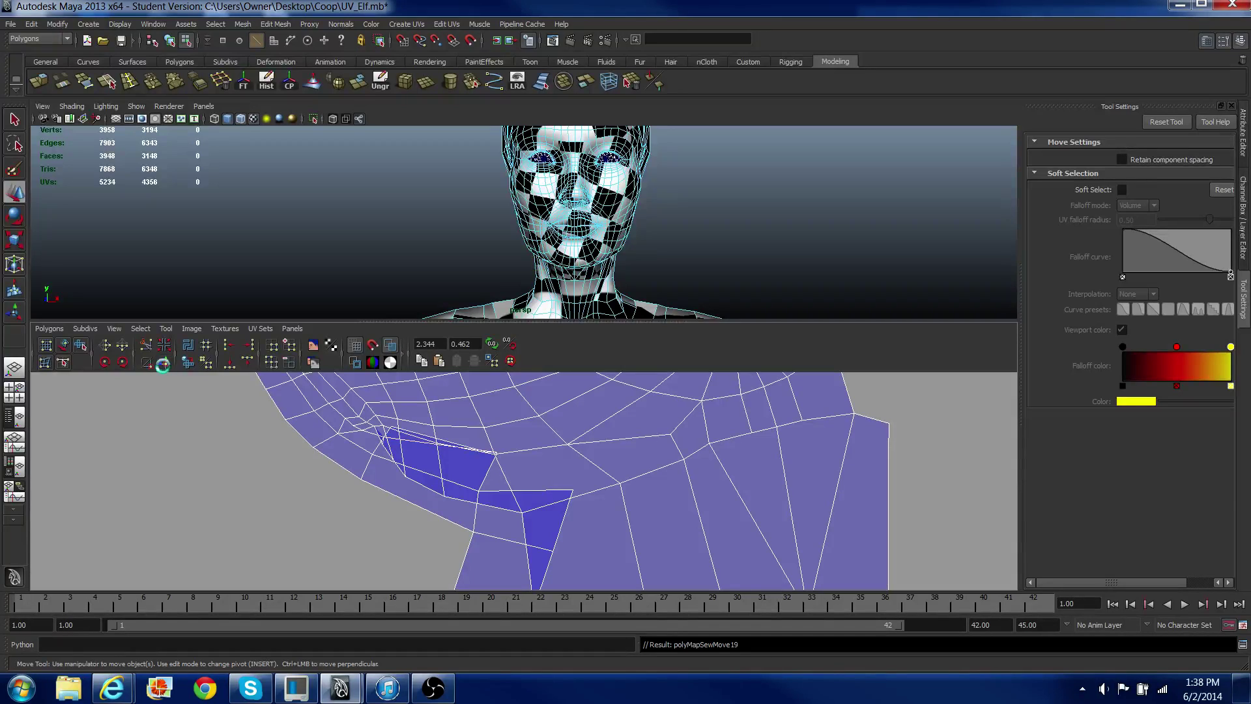
# Step: Try to Move and Sew the neighbouring edge above the left jaw overlap, and undo both sews
pyautogui.click(428, 433)
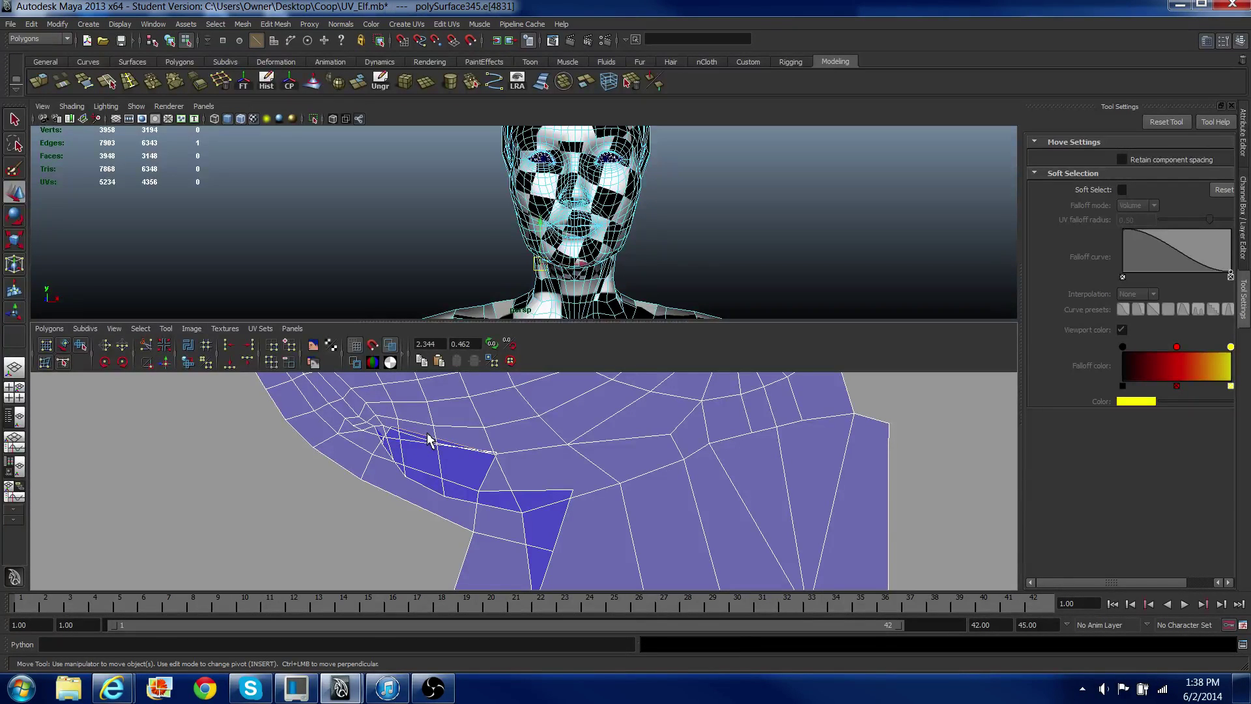
pyautogui.press('g')
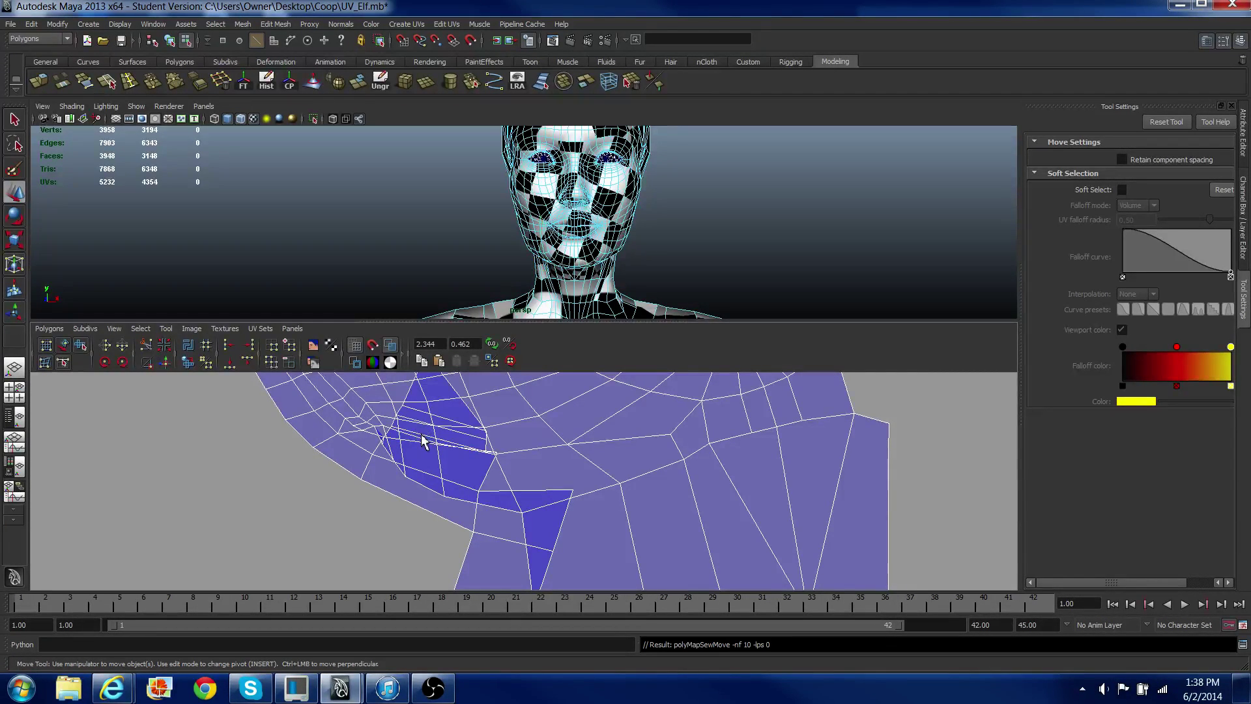
pyautogui.hotkey('ctrl', 'z')
pyautogui.hotkey('ctrl', 'z')
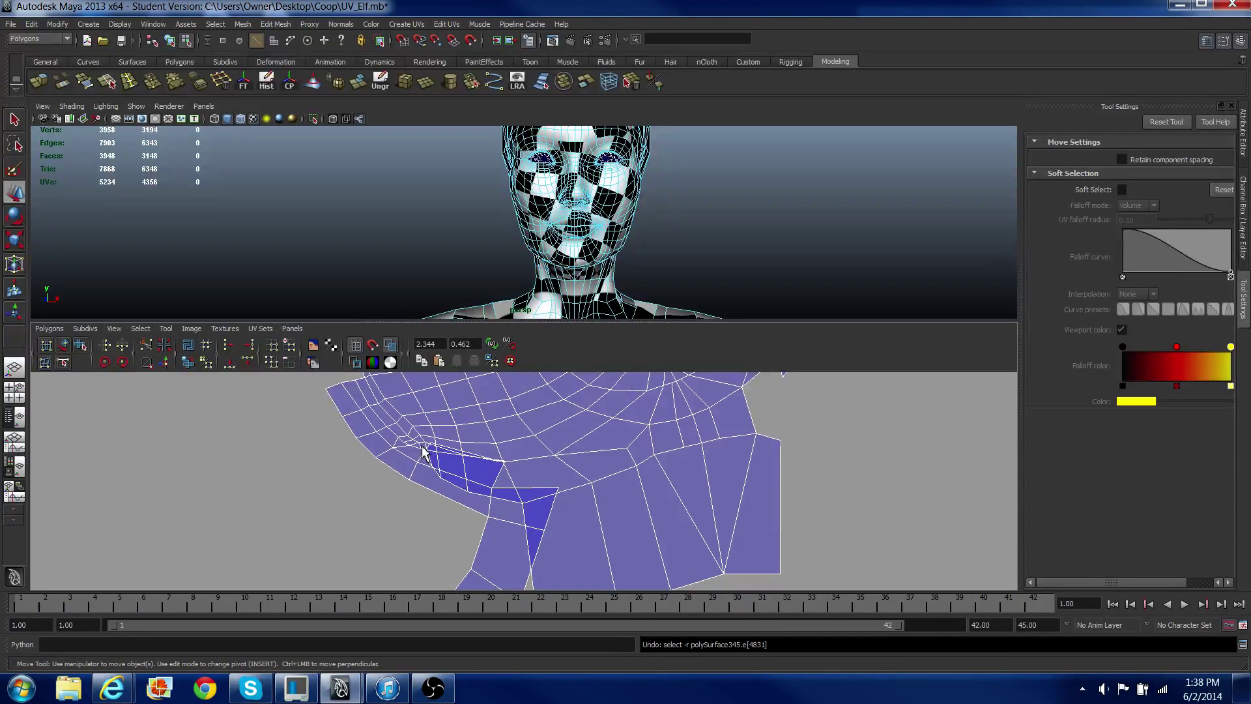
pyautogui.hotkey('ctrl', 'z')
# Step: Examine the whole face shell, the side of the jaw on the model, and individual edges around the left jaw overlap
pyautogui.keyDown('alt'); pyautogui.moveTo(439, 479); pyautogui.dragTo(473, 407, button='middle'); pyautogui.keyUp('alt')
pyautogui.keyDown('alt'); pyautogui.moveTo(596, 537); pyautogui.dragTo(508, 411, button='right'); pyautogui.keyUp('alt')
pyautogui.keyDown('alt'); pyautogui.moveTo(553, 384); pyautogui.dragTo(568, 500, button='middle'); pyautogui.keyUp('alt')
pyautogui.scroll(-5, 569, 506)
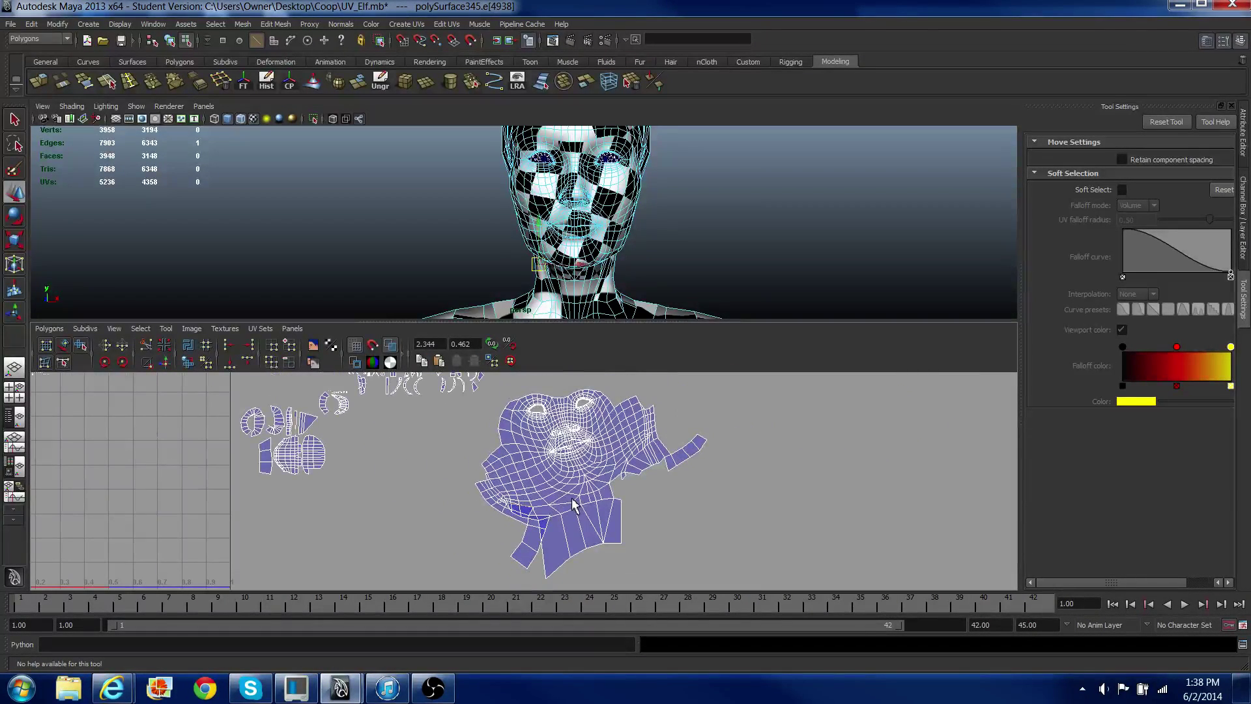
pyautogui.scroll(-2, 574, 499)
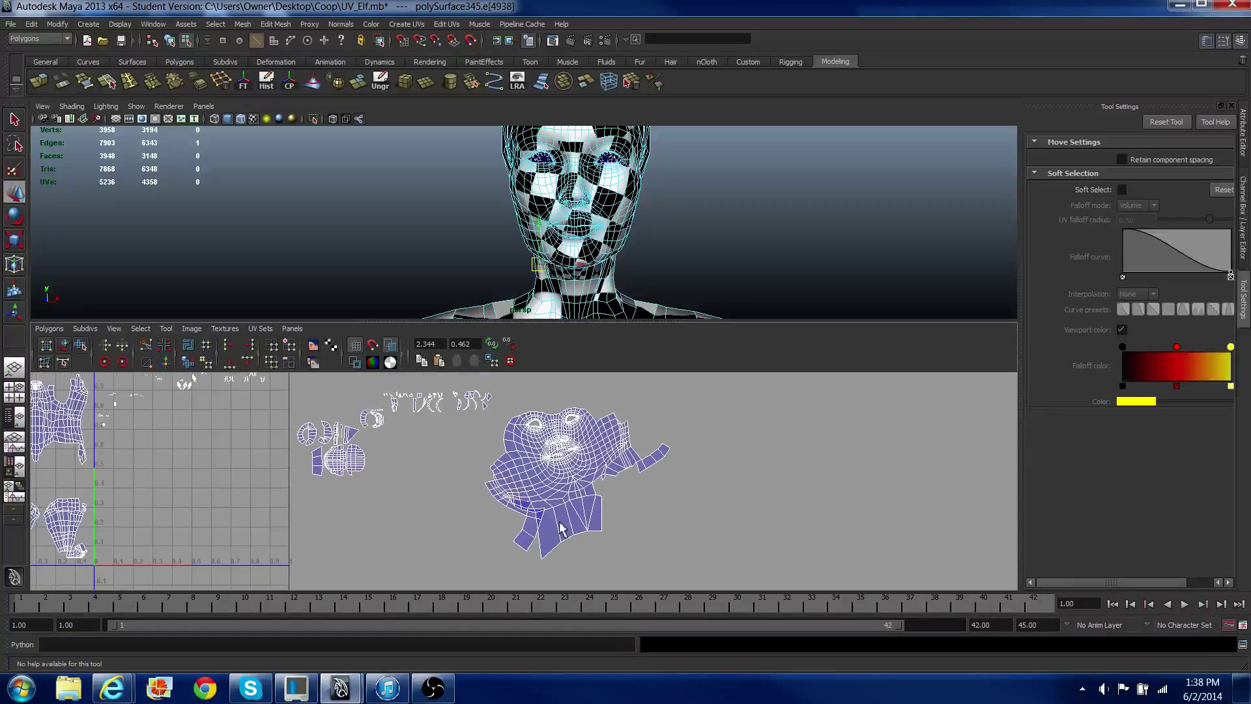
pyautogui.scroll(3, 410, 430)
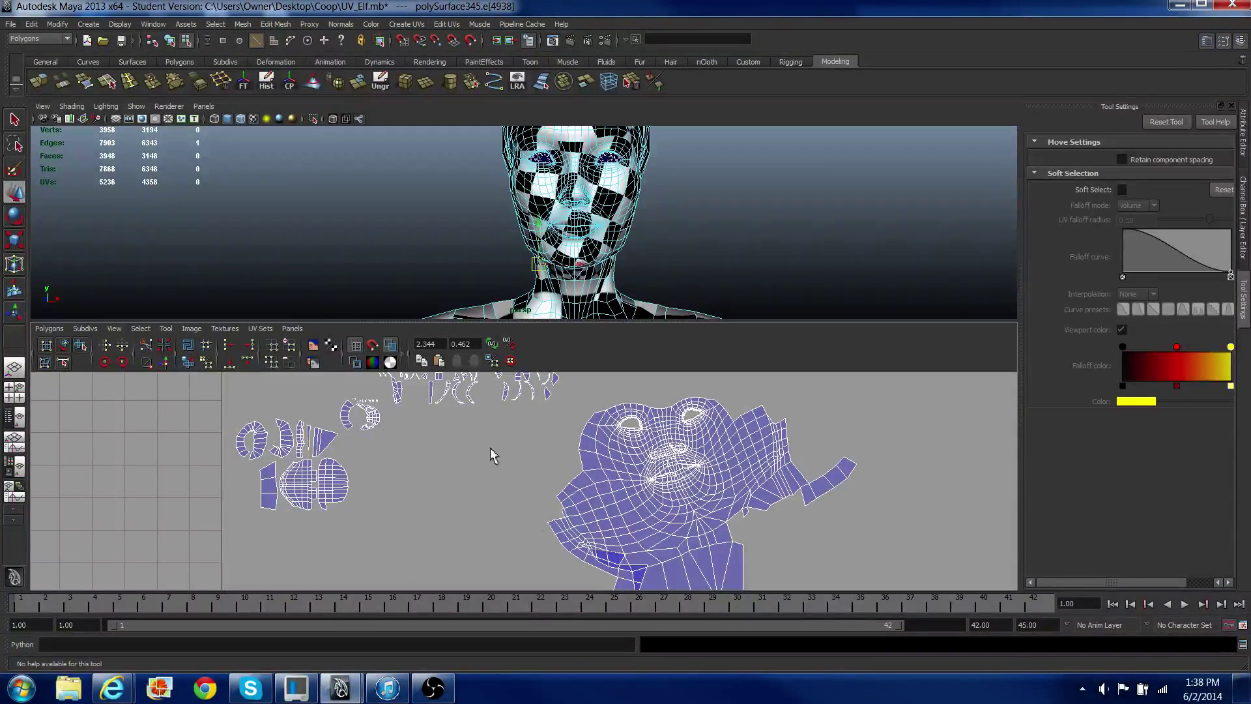
pyautogui.keyDown('alt'); pyautogui.moveTo(500, 459); pyautogui.dragTo(341, 429, button='middle'); pyautogui.keyUp('alt')
pyautogui.scroll(2, 396, 494)
pyautogui.scroll(5, 397, 493)
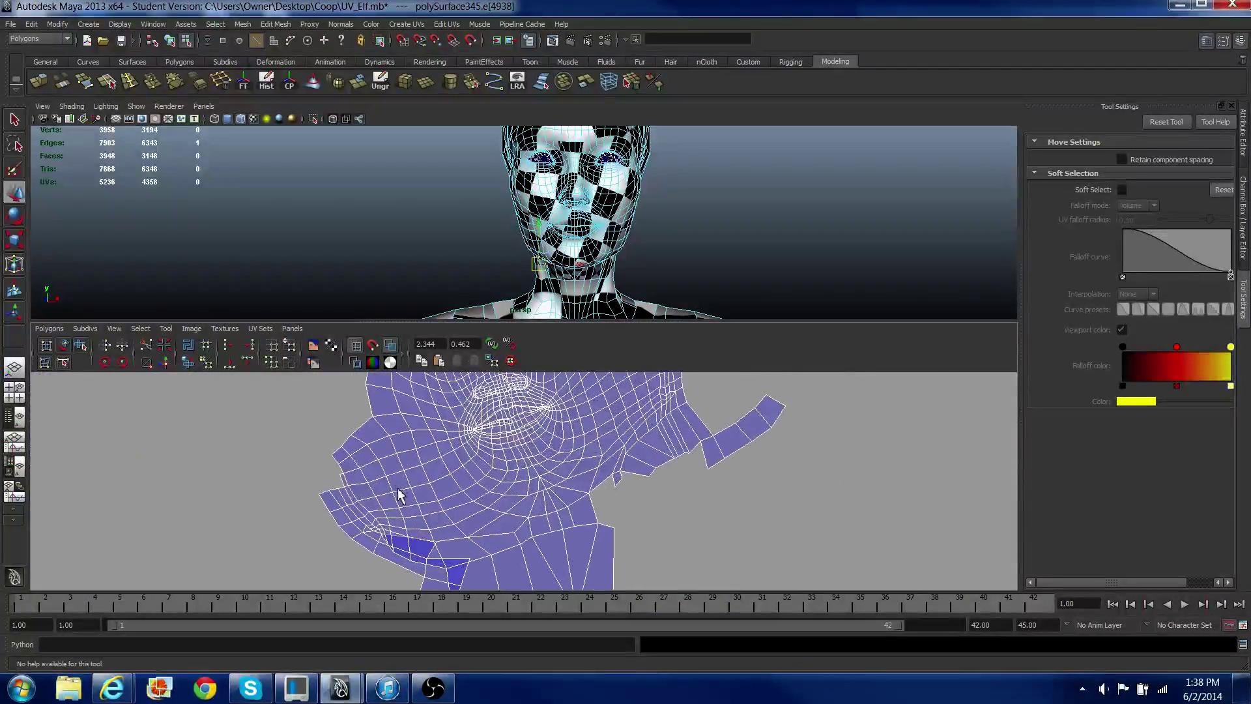
pyautogui.keyDown('alt'); pyautogui.moveTo(500, 249); pyautogui.dragTo(606, 274); pyautogui.keyUp('alt')
pyautogui.scroll(4, 603, 269)
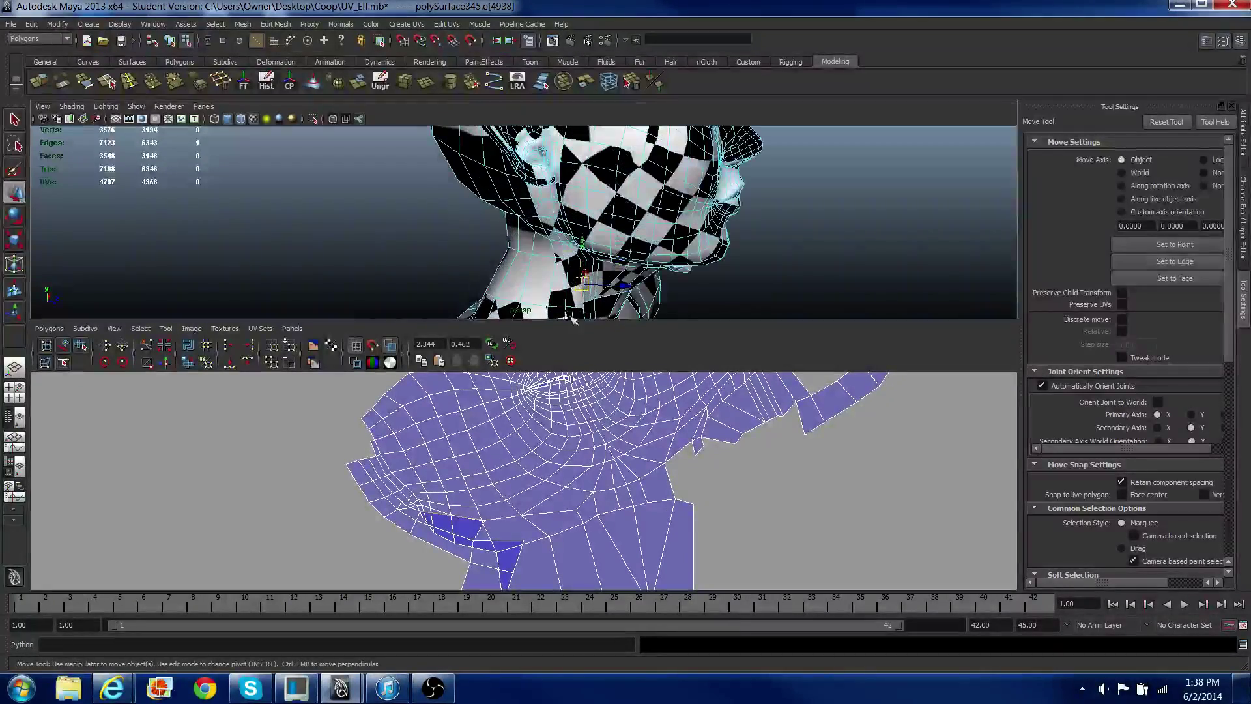
pyautogui.keyDown('alt'); pyautogui.moveTo(491, 474); pyautogui.dragTo(551, 421, button='middle'); pyautogui.keyUp('alt')
pyautogui.scroll(5, 553, 433)
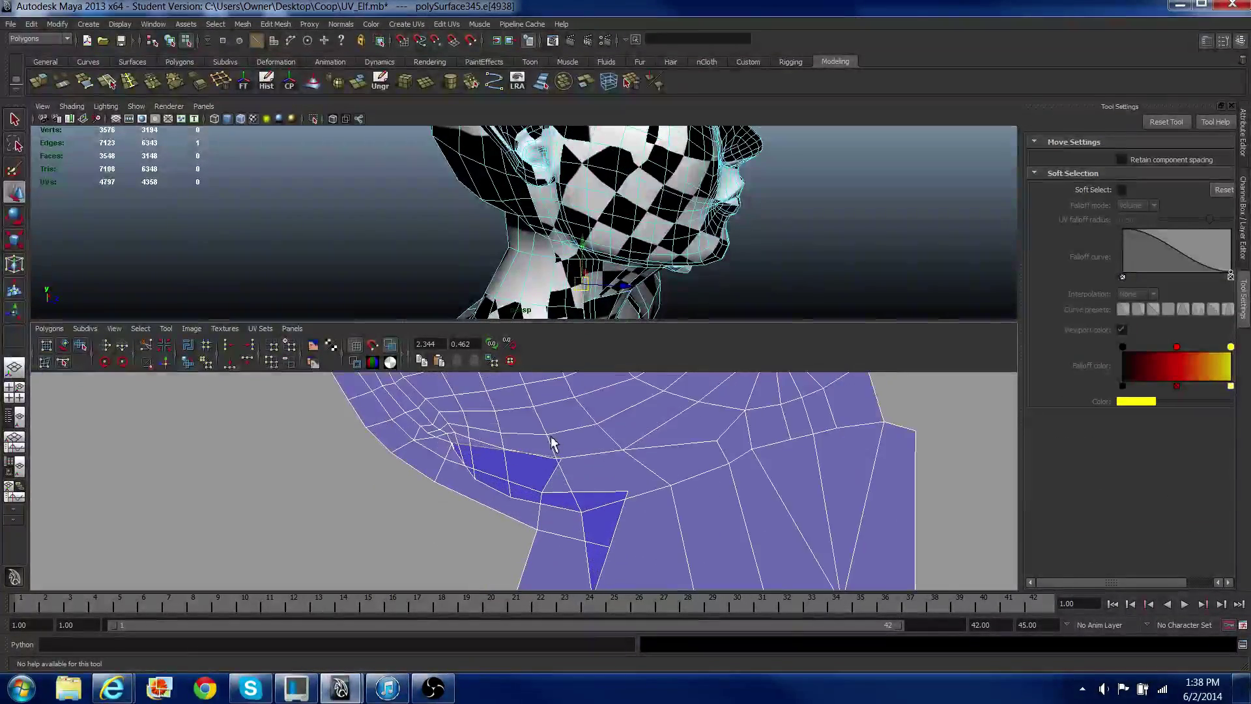
pyautogui.scroll(3, 495, 442)
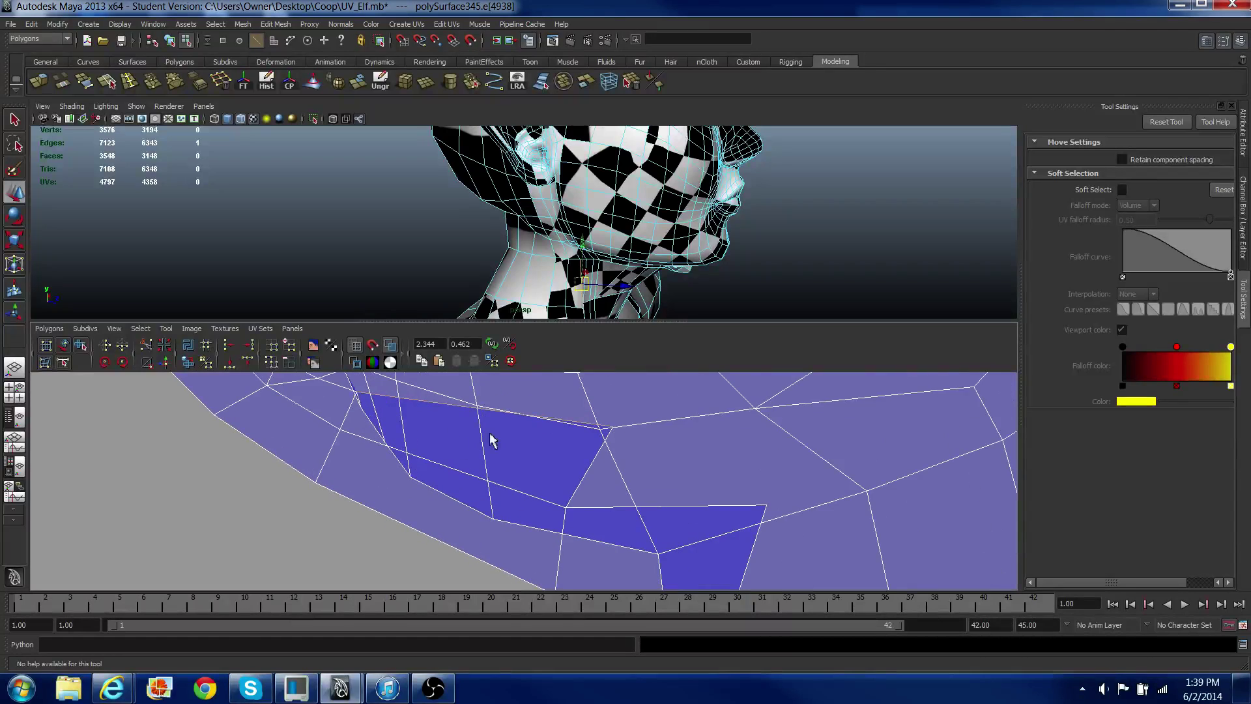
pyautogui.click(594, 474)
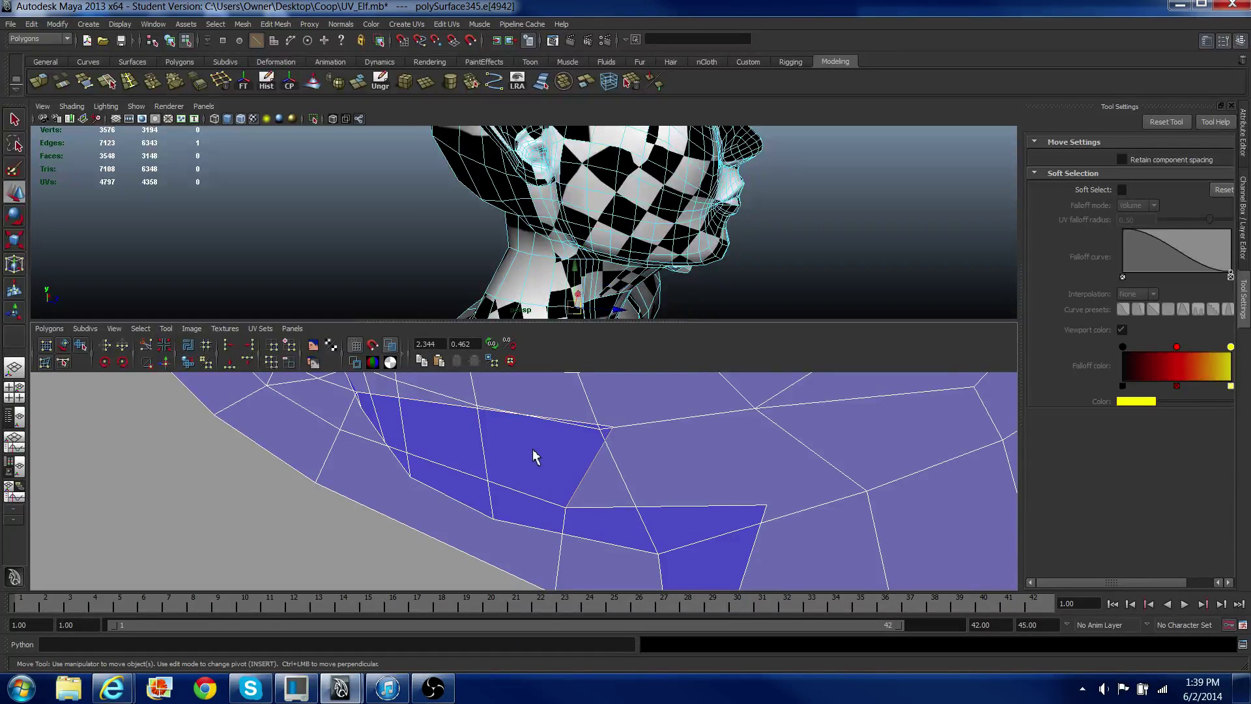
pyautogui.keyDown('alt'); pyautogui.moveTo(533, 457); pyautogui.dragTo(570, 515, button='right'); pyautogui.keyUp('alt')
pyautogui.click(536, 525)
# Step: Select the UVs in and around the left jaw overlap and unfold them again
pyautogui.scroll(-3, 539, 519)
pyautogui.scroll(-4, 471, 438)
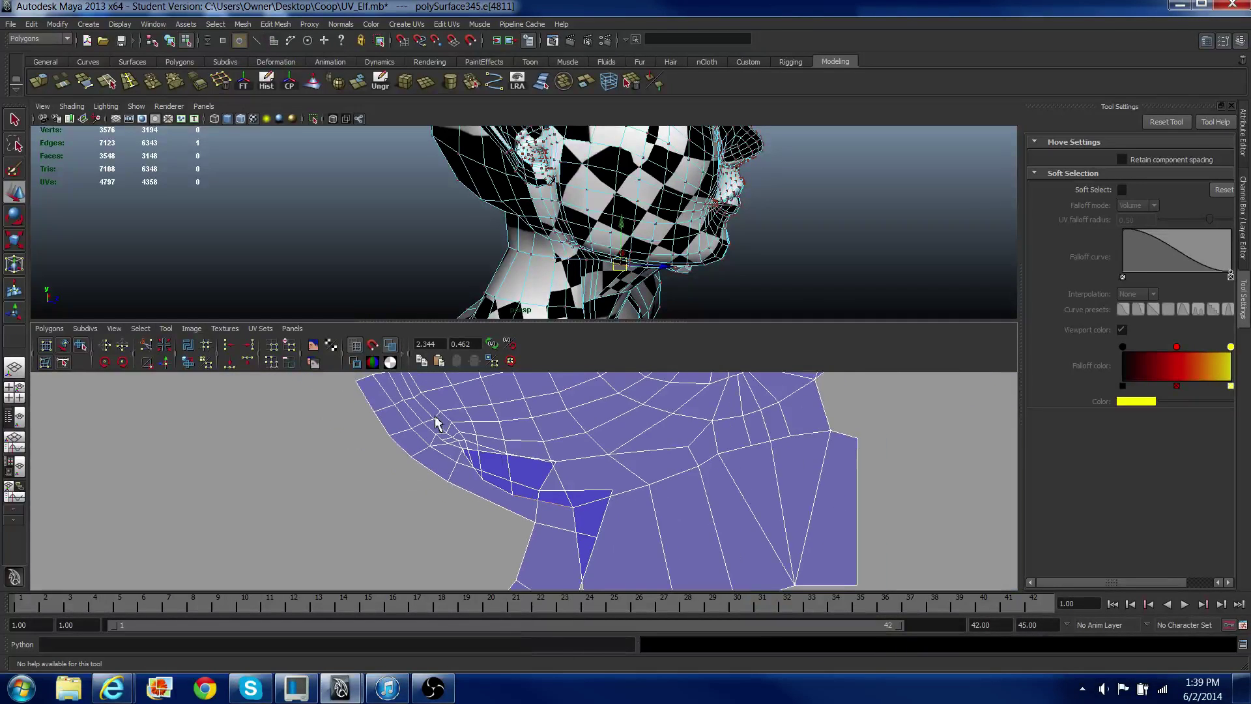
pyautogui.moveTo(624, 572); pyautogui.dragTo(624, 571)
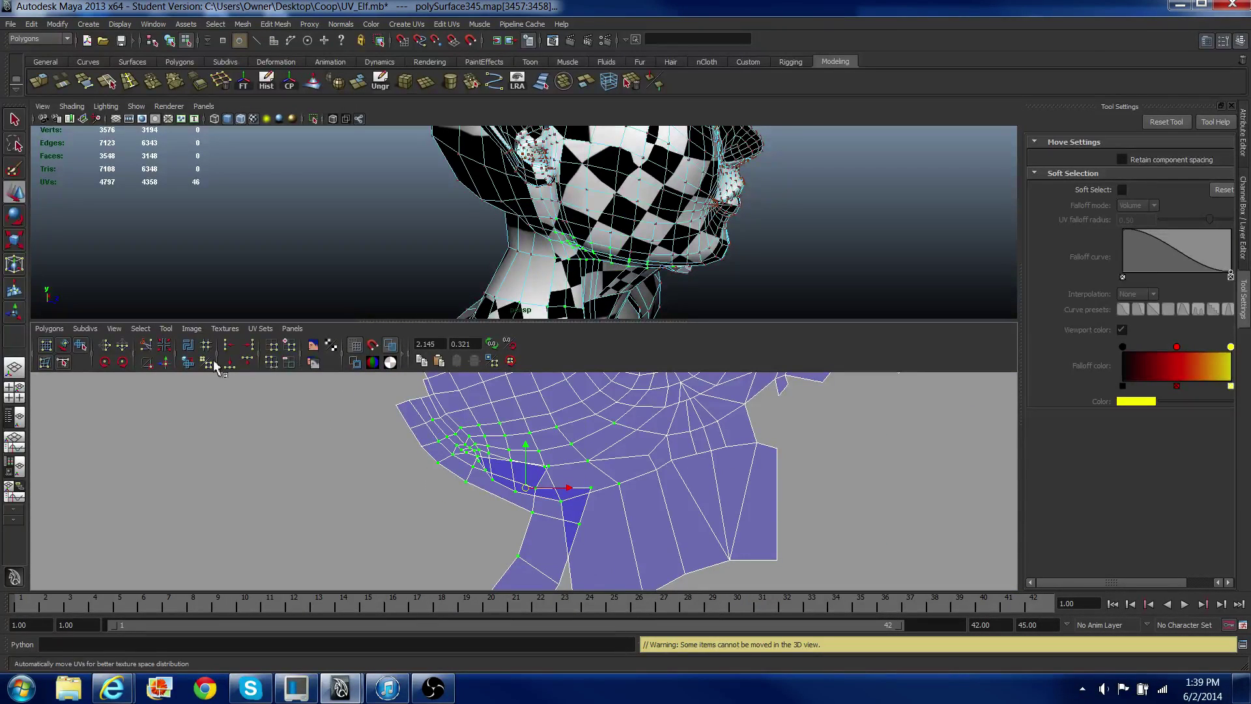
pyautogui.click(190, 365)
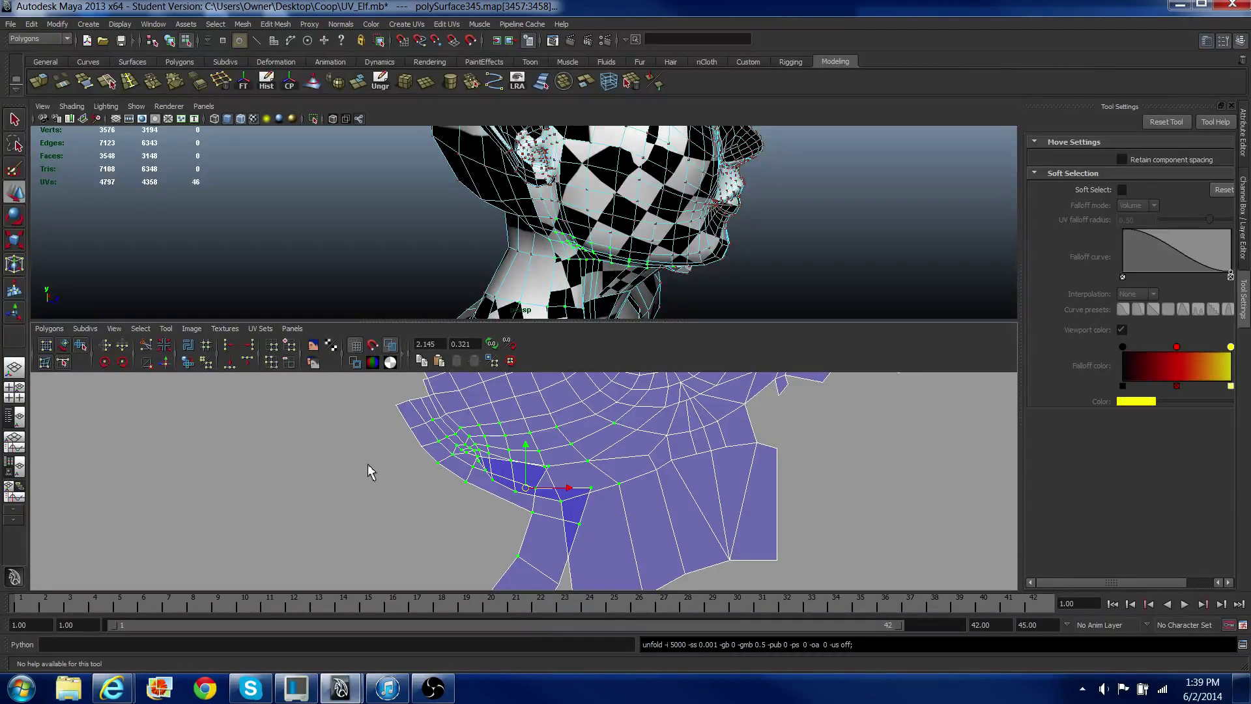
# Step: Inspect the overlap's upper border edges and trace its connected UVs by growing and shrinking the selection from its corner UV
pyautogui.scroll(8, 370, 472)
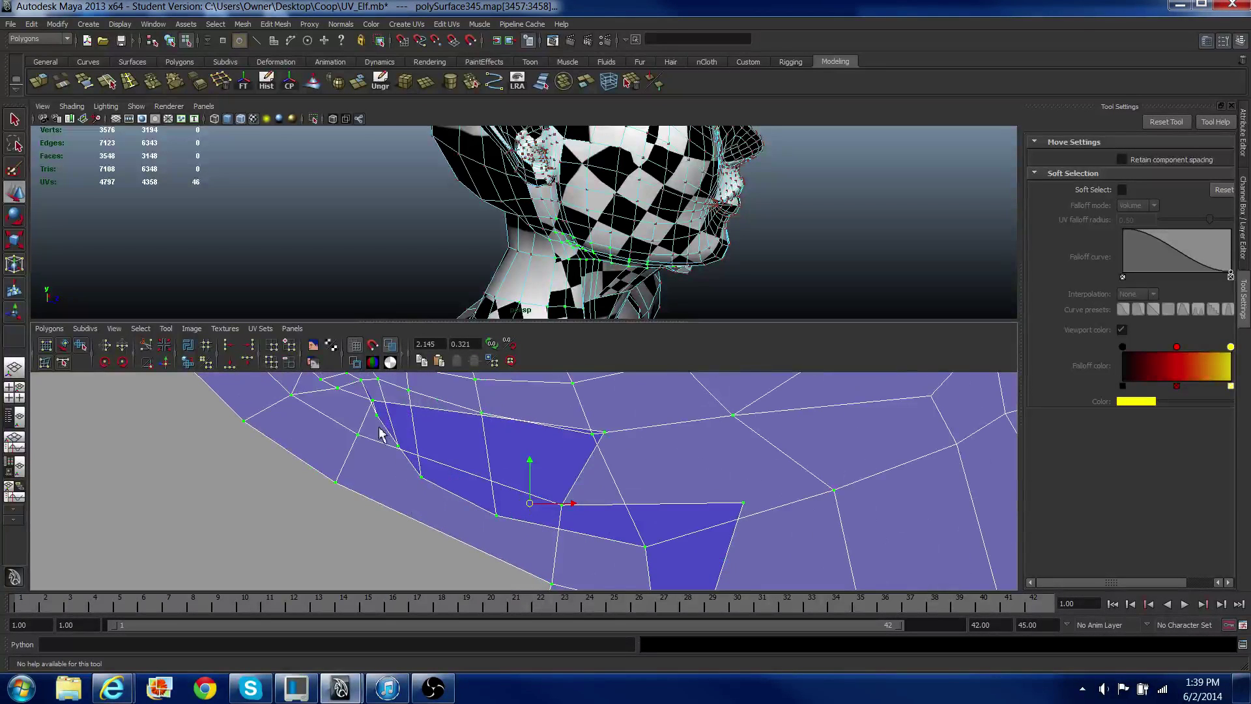
pyautogui.moveTo(352, 411); pyautogui.dragTo(355, 401, button='right')
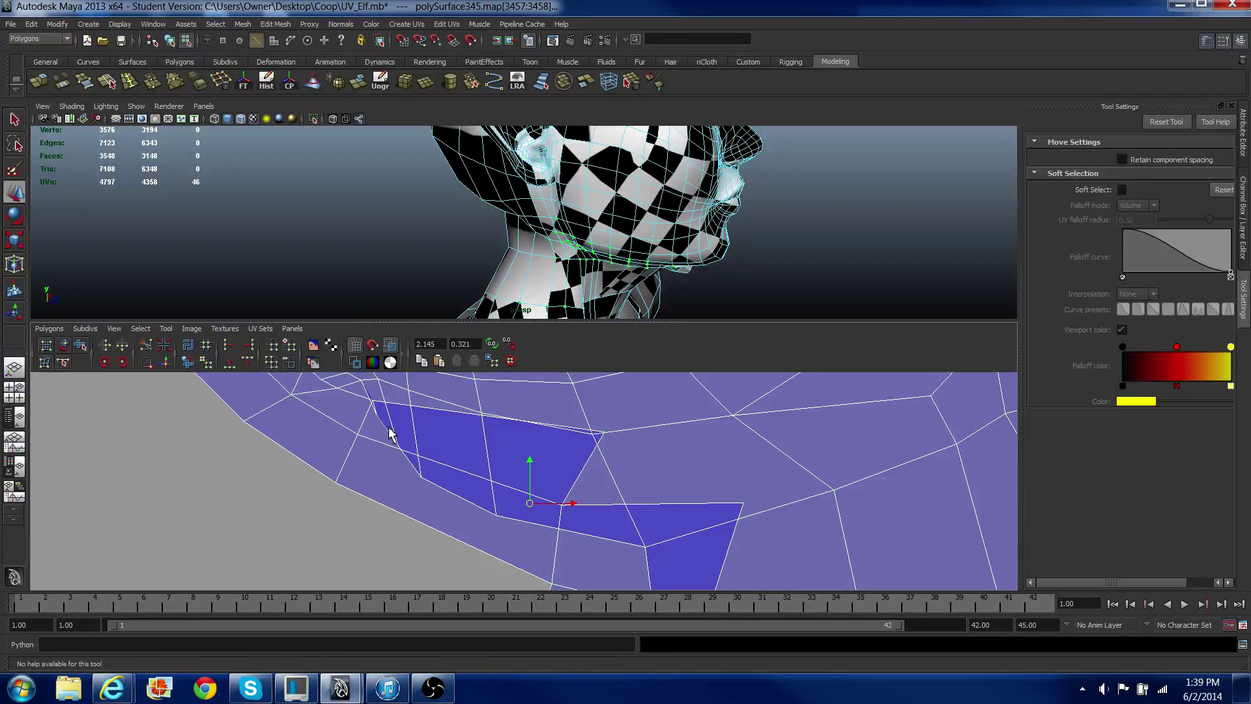
pyautogui.click(389, 424)
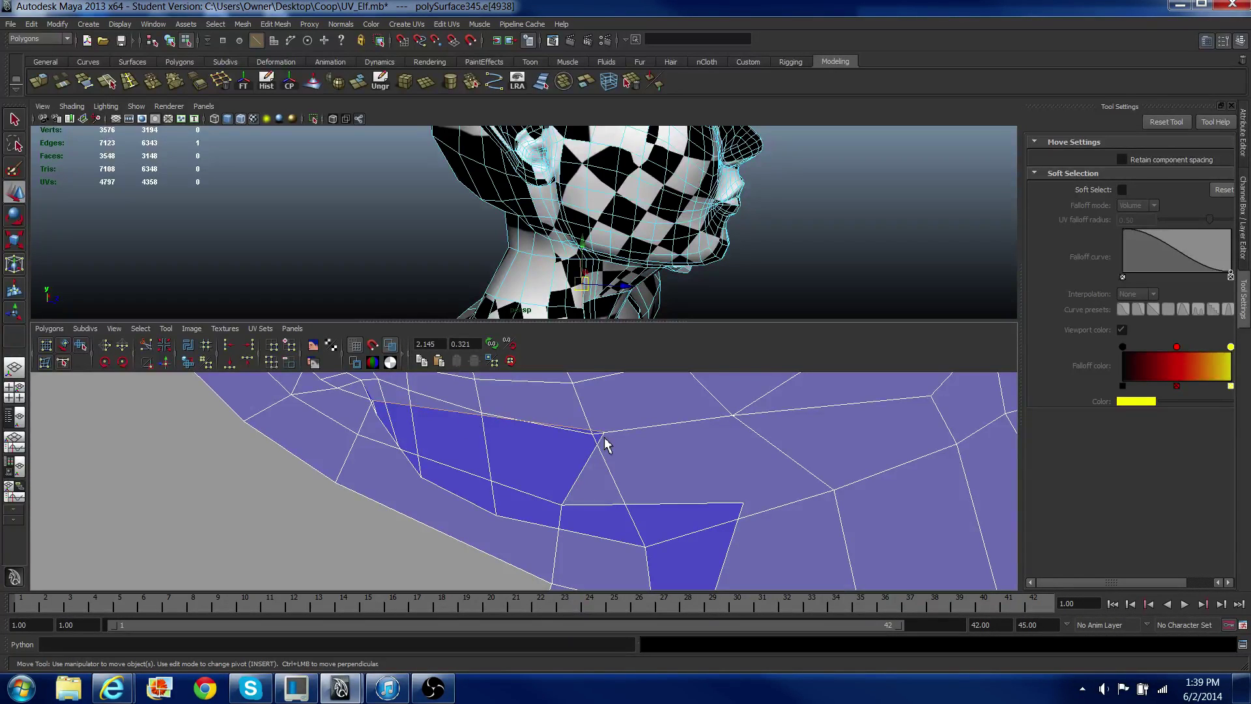
pyautogui.moveTo(606, 443); pyautogui.dragTo(617, 438, button='right')
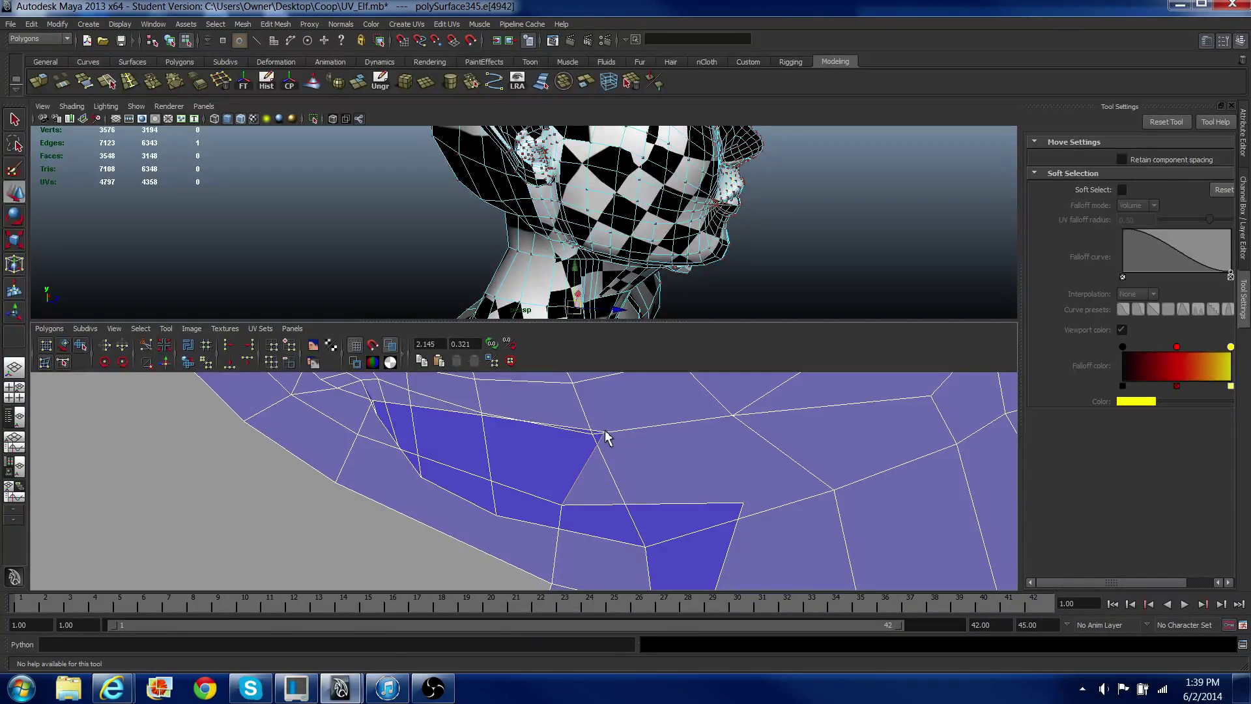
pyautogui.click(605, 433)
pyautogui.hotkey('shift', '.')
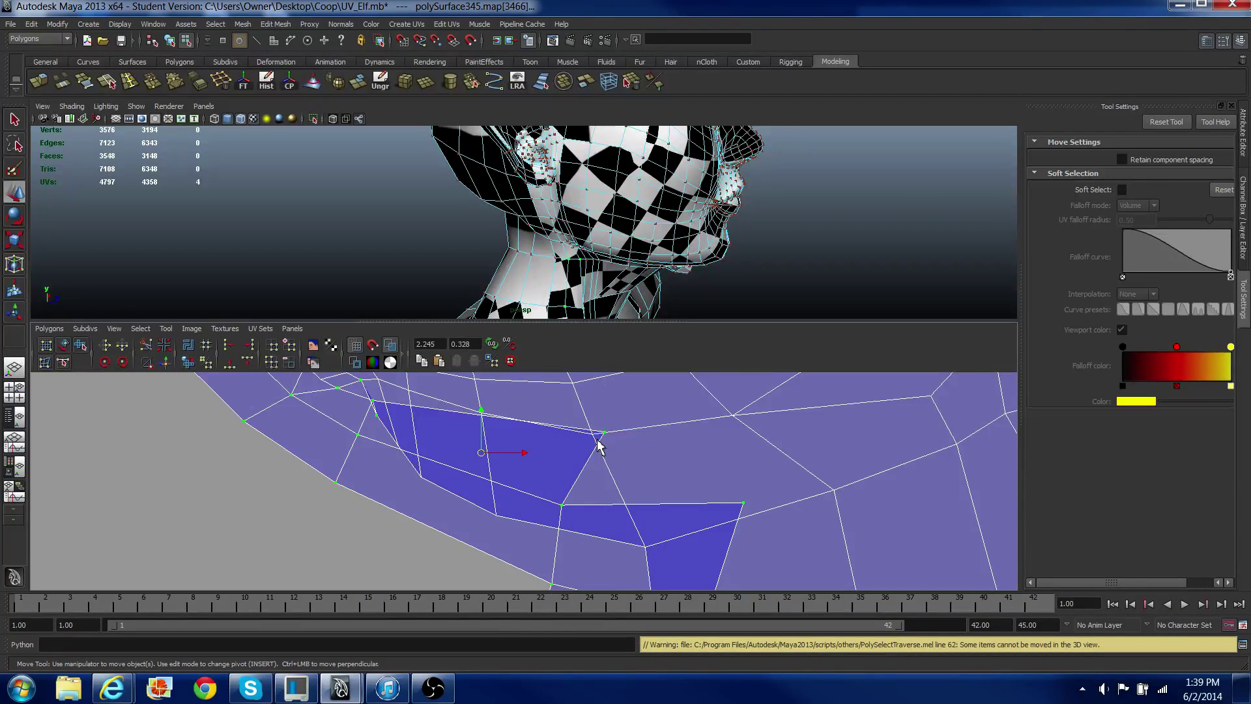
pyautogui.hotkey('shift', '.')
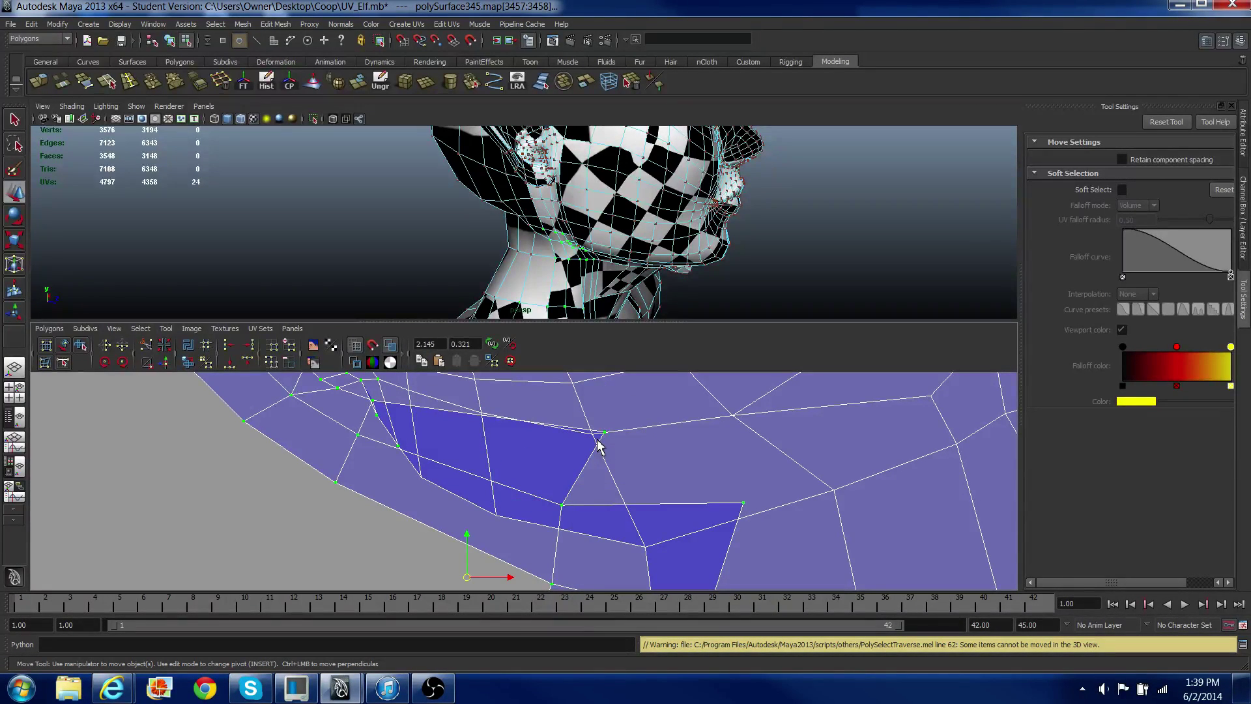
pyautogui.hotkey('shift', ',')
# Step: Try to move the selected group of UVs beside the narrow end of the jaw overlap, and undo the move
pyautogui.scroll(-3, 555, 450)
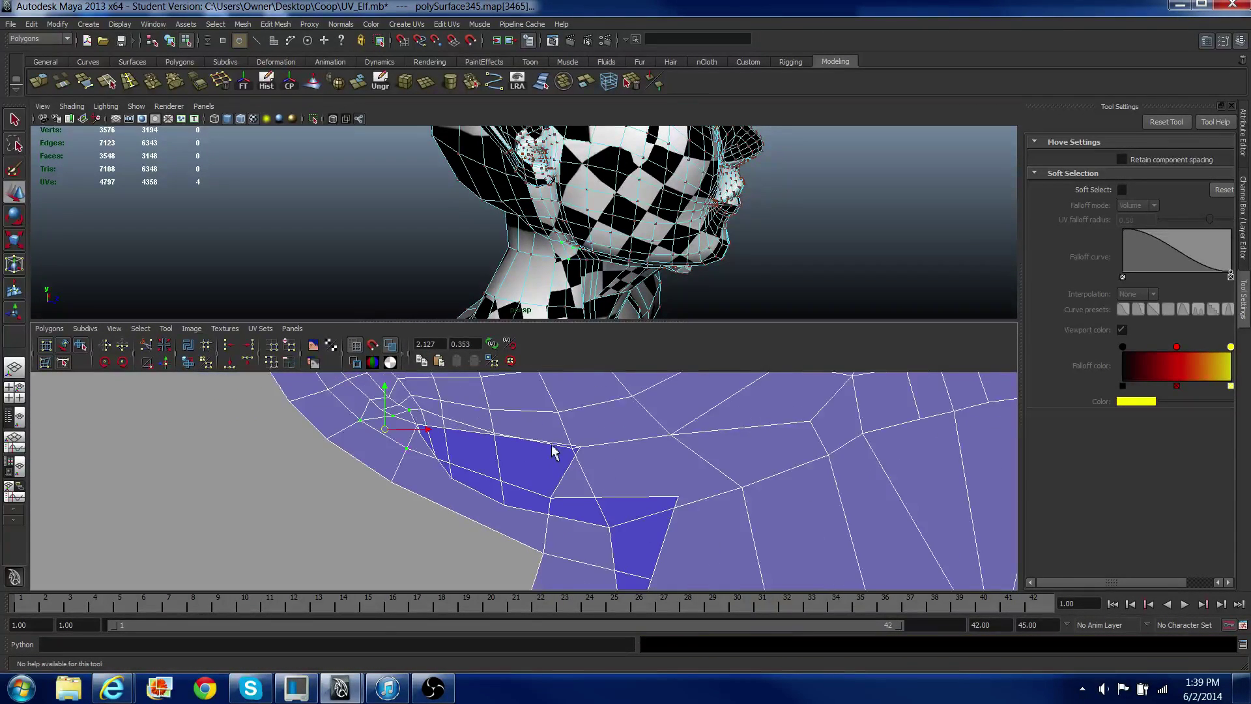
pyautogui.moveTo(420, 443); pyautogui.dragTo(410, 441)
pyautogui.hotkey('ctrl', 'z')
pyautogui.keyDown('alt'); pyautogui.moveTo(427, 465); pyautogui.dragTo(545, 422, button='right'); pyautogui.keyUp('alt')
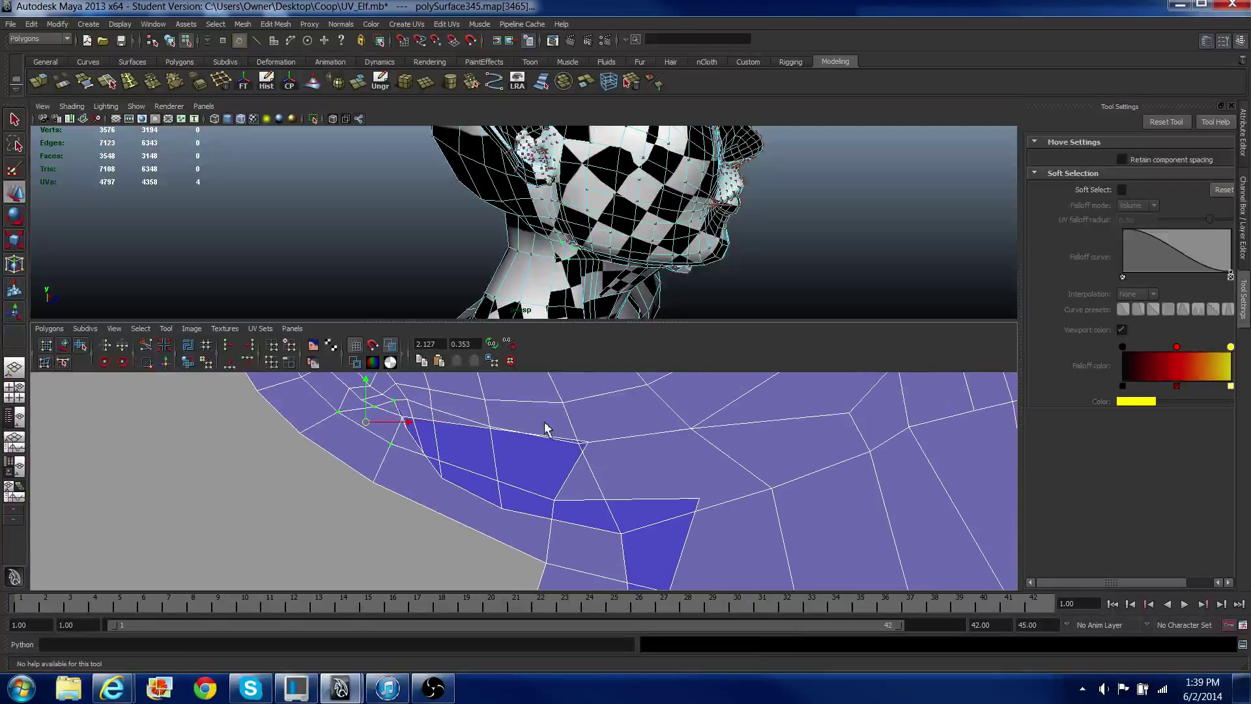
# Step: Move the overlap's two corner UVs down toward the outer jaw rim to pull the rim strip off the cheek faces
pyautogui.click(588, 448)
pyautogui.moveTo(588, 448); pyautogui.dragTo(509, 464)
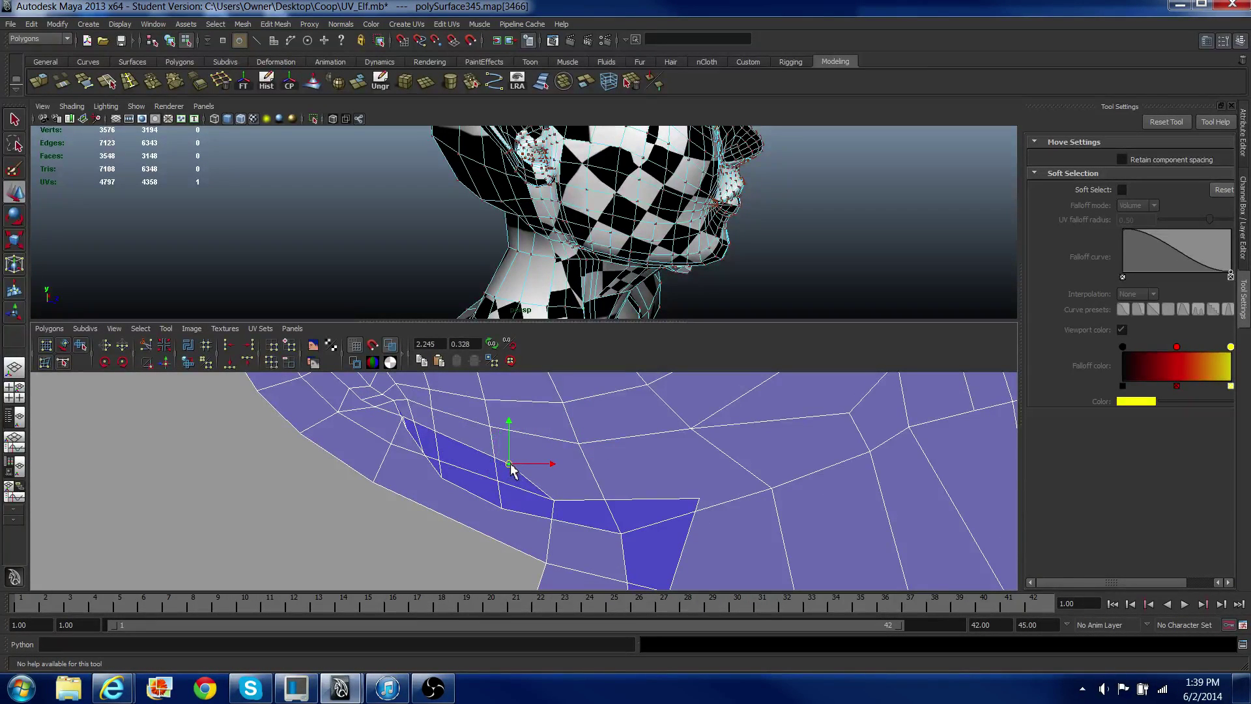
pyautogui.click(555, 513)
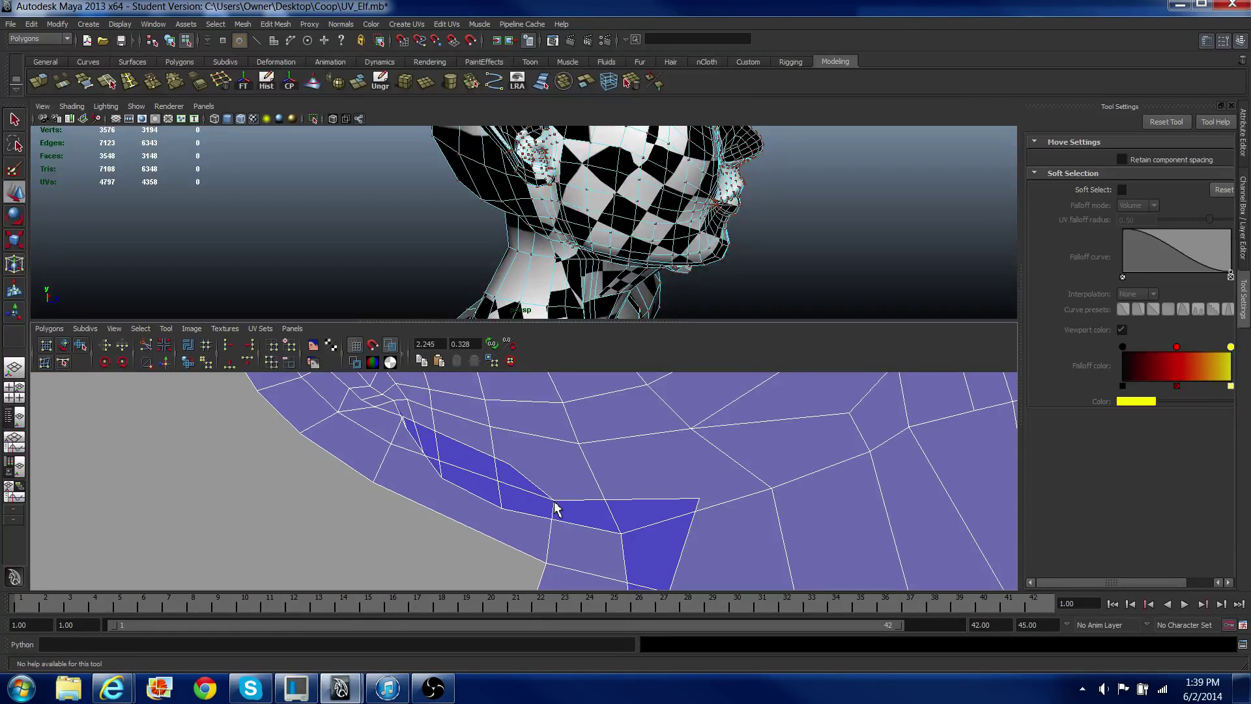
pyautogui.click(555, 509)
pyautogui.moveTo(554, 506); pyautogui.dragTo(522, 533)
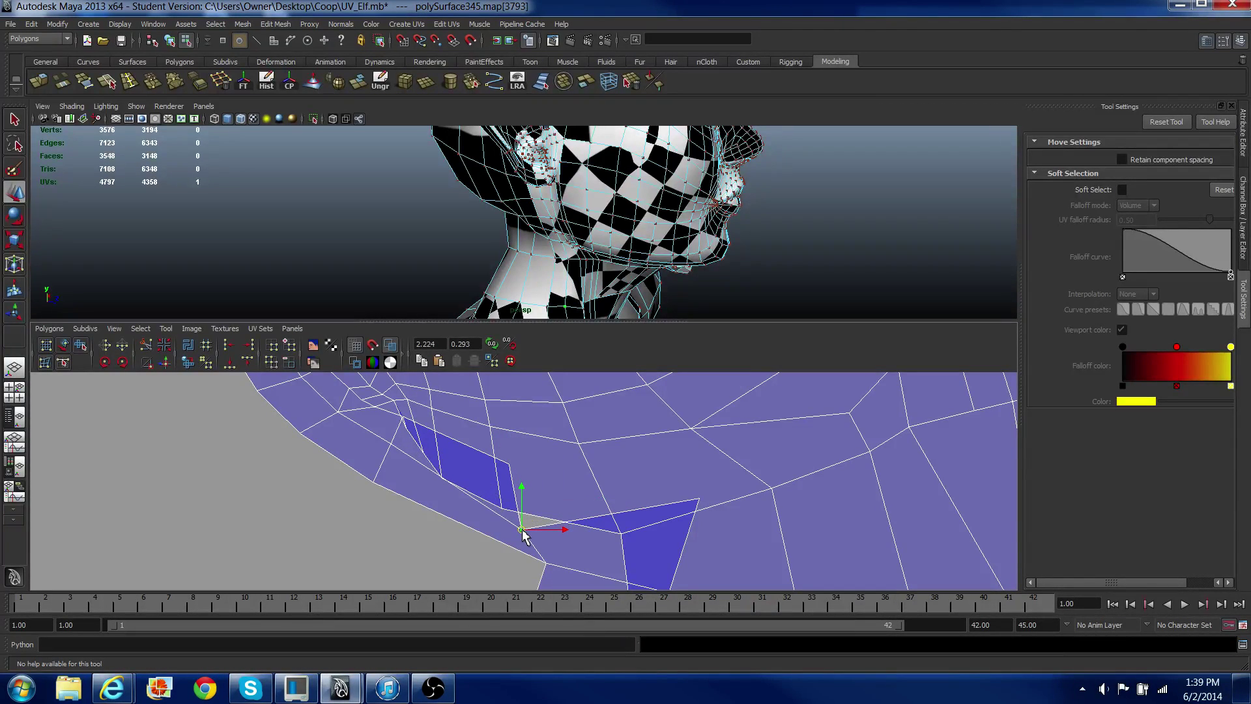
pyautogui.click(512, 468)
pyautogui.moveTo(512, 470); pyautogui.dragTo(479, 498)
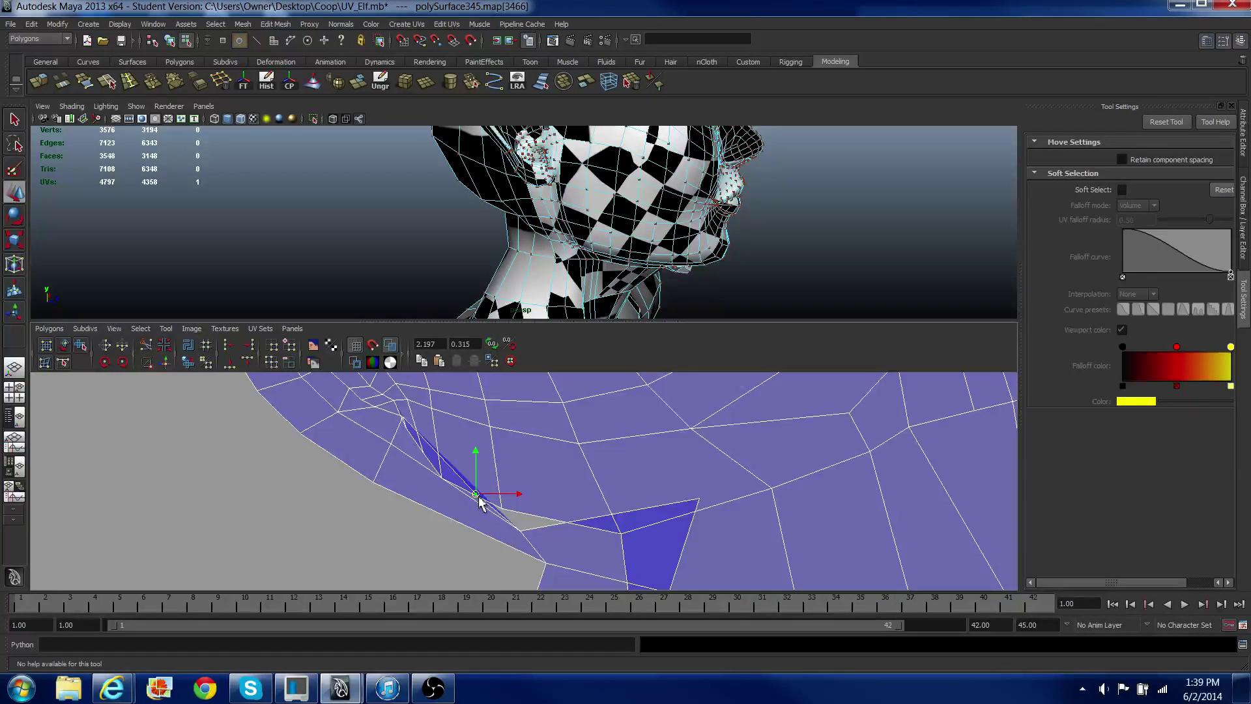
# Step: Move the strip's end UV toward the outer rim and the adjacent cheek border UVs upward, opening a gap between them
pyautogui.click(403, 421)
pyautogui.moveTo(403, 422); pyautogui.dragTo(398, 445)
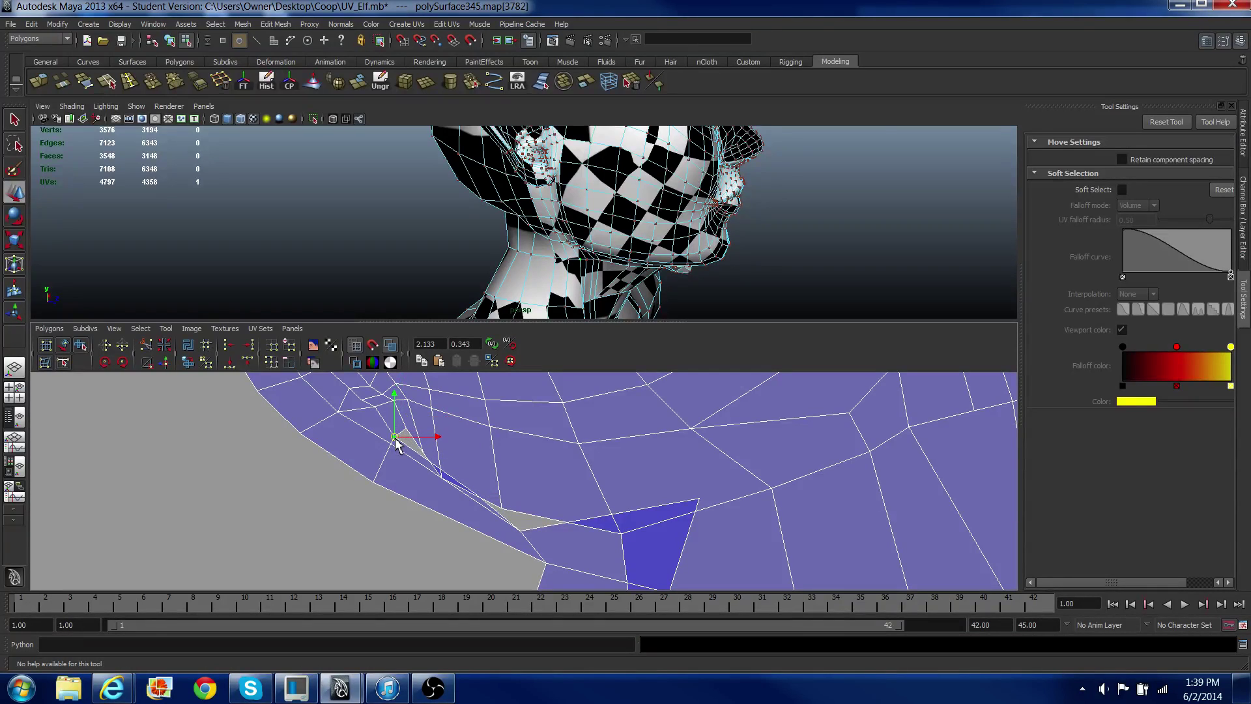
pyautogui.click(442, 483)
pyautogui.moveTo(442, 482); pyautogui.dragTo(452, 461)
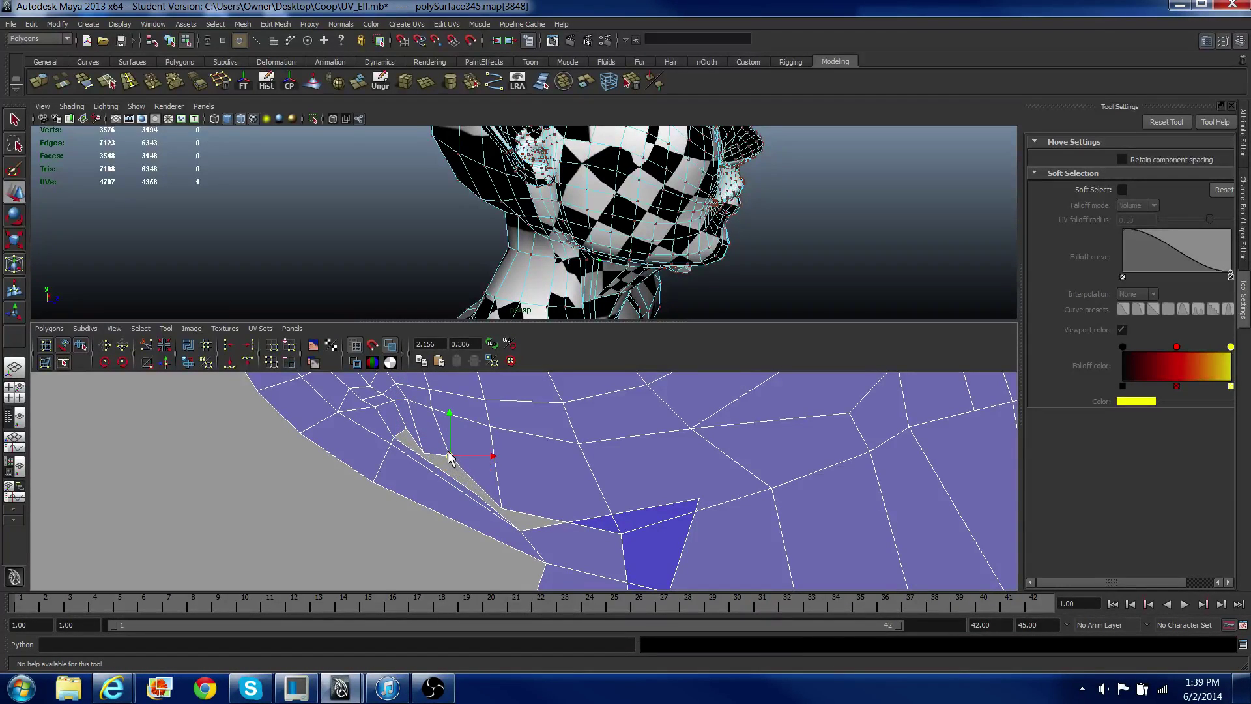
pyautogui.click(427, 446)
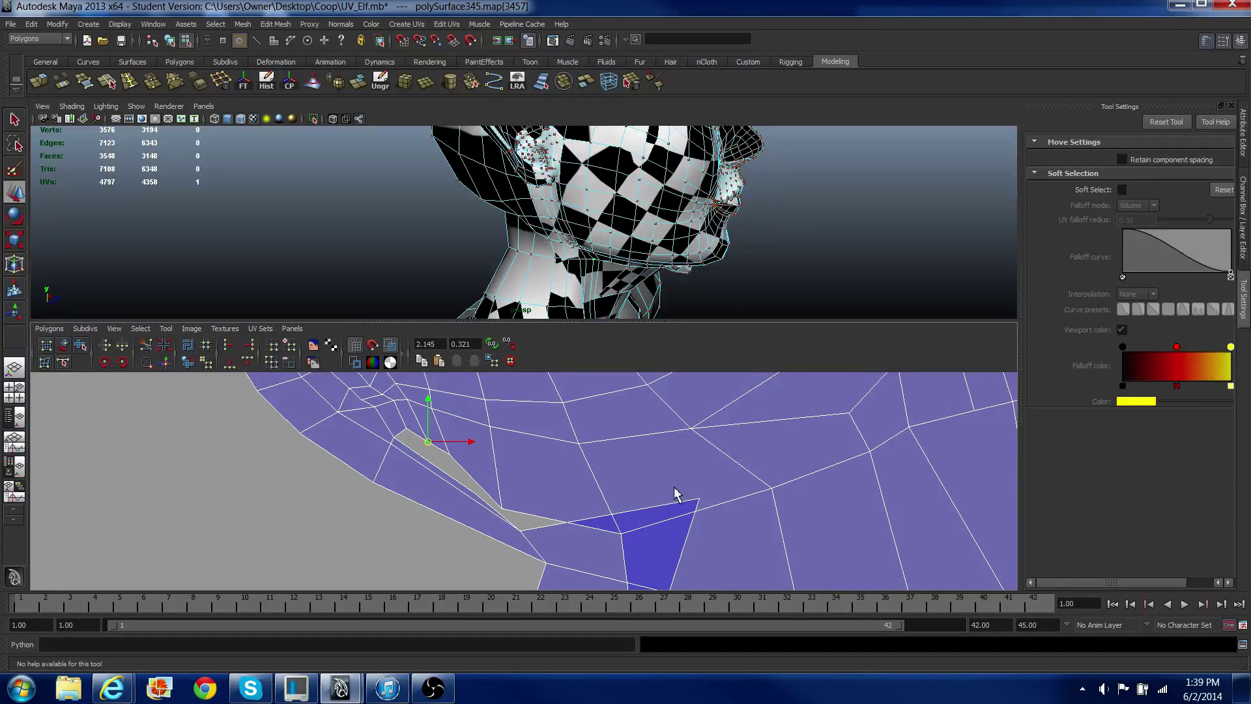
# Step: Move the two UVs on the rim strip that overlap the neck faces back toward the jaw rim, clearing the overlap
pyautogui.click(389, 346)
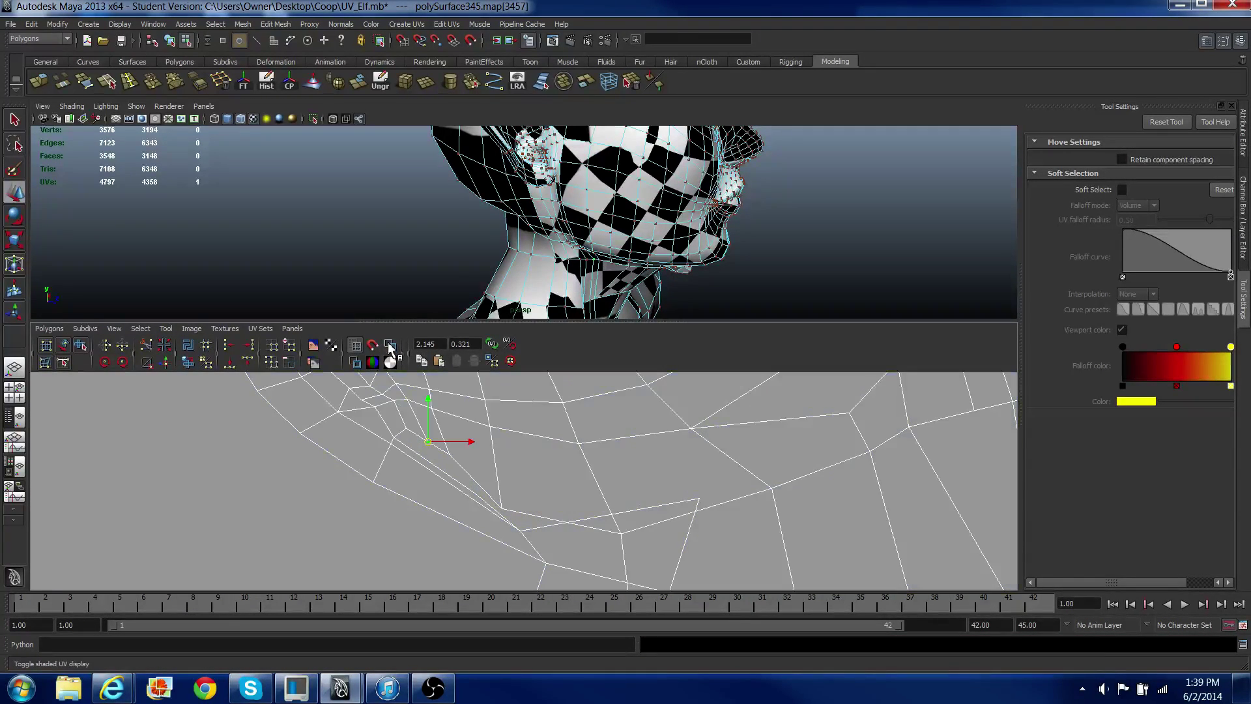
pyautogui.click(389, 346)
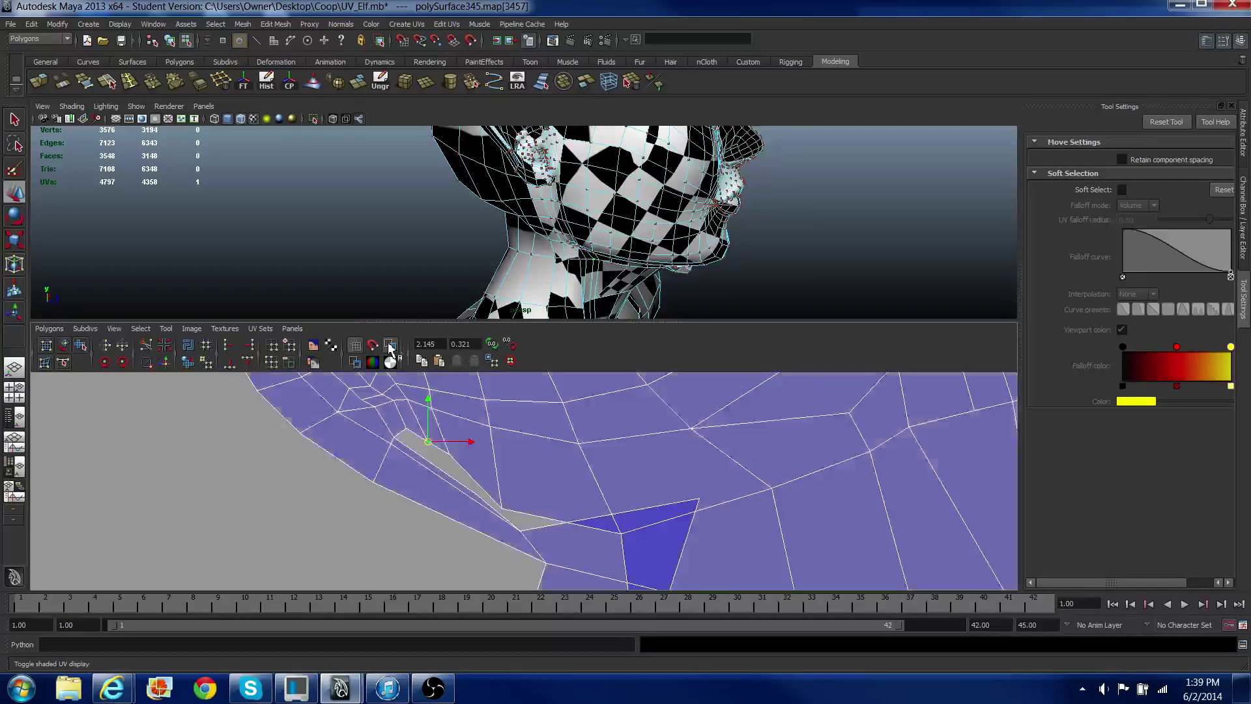
pyautogui.click(699, 505)
pyautogui.click(699, 500)
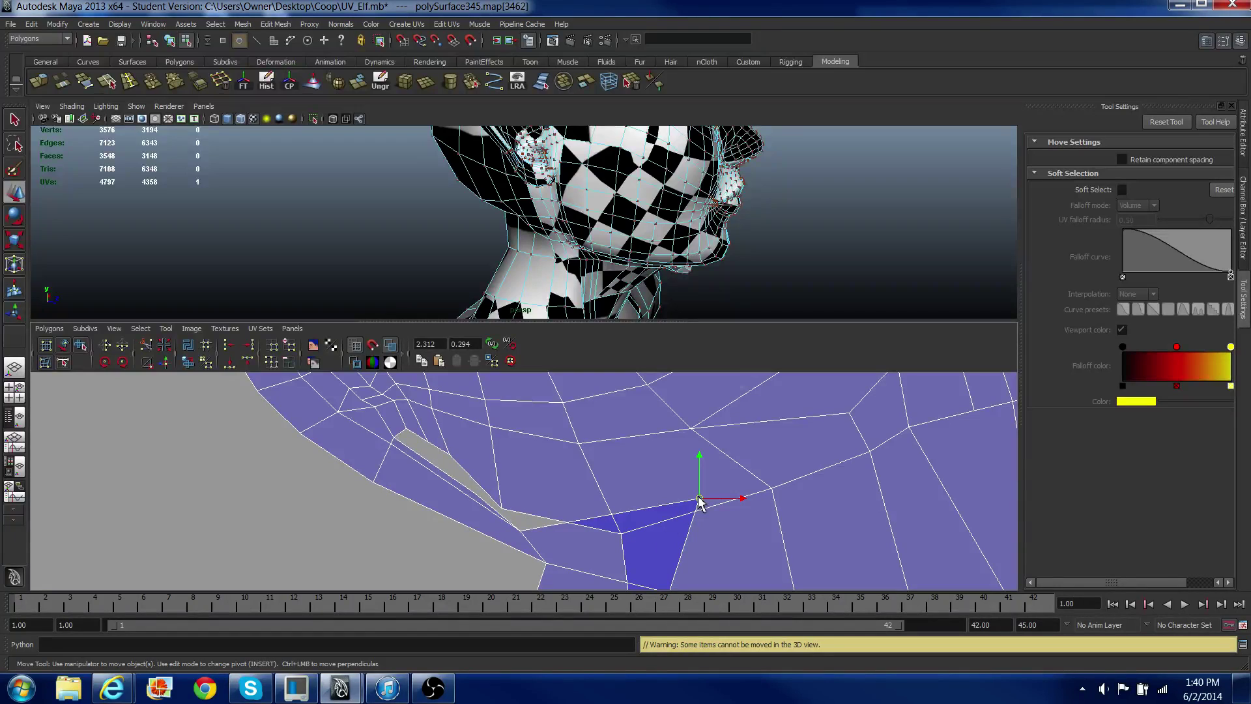
pyautogui.moveTo(699, 500); pyautogui.dragTo(606, 546)
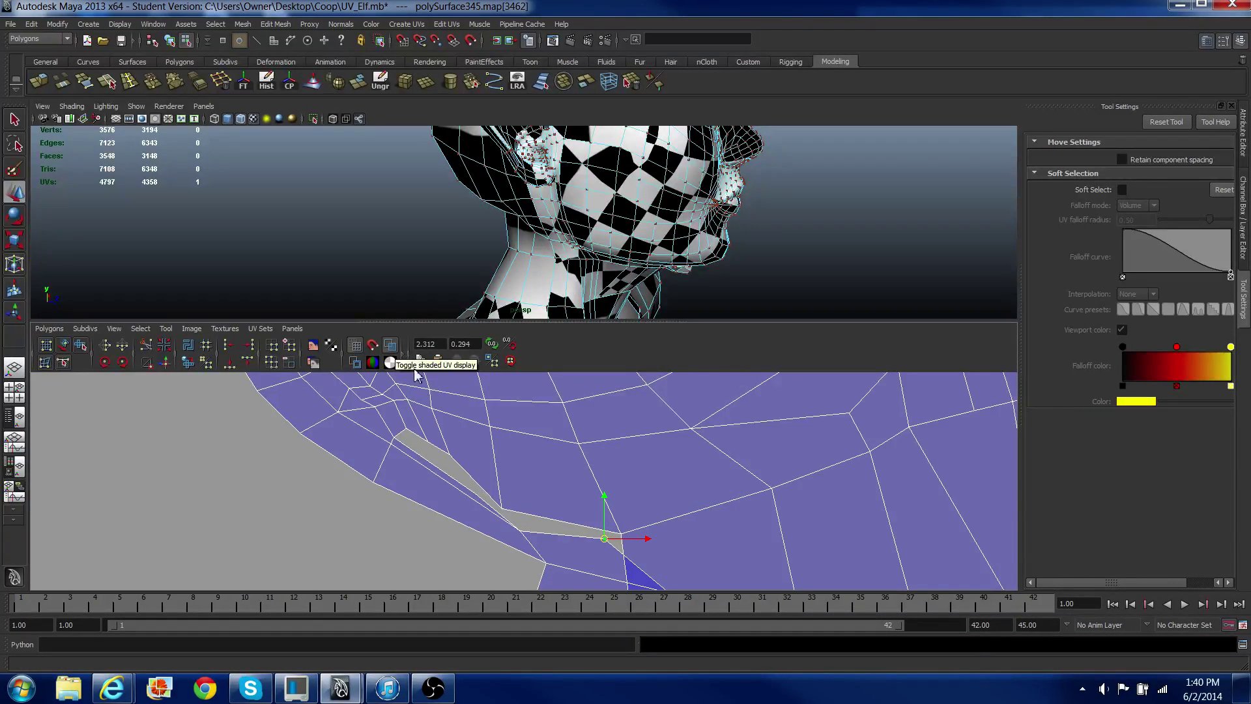
pyautogui.keyDown('alt'); pyautogui.moveTo(631, 501); pyautogui.dragTo(591, 452, button='middle'); pyautogui.keyUp('alt')
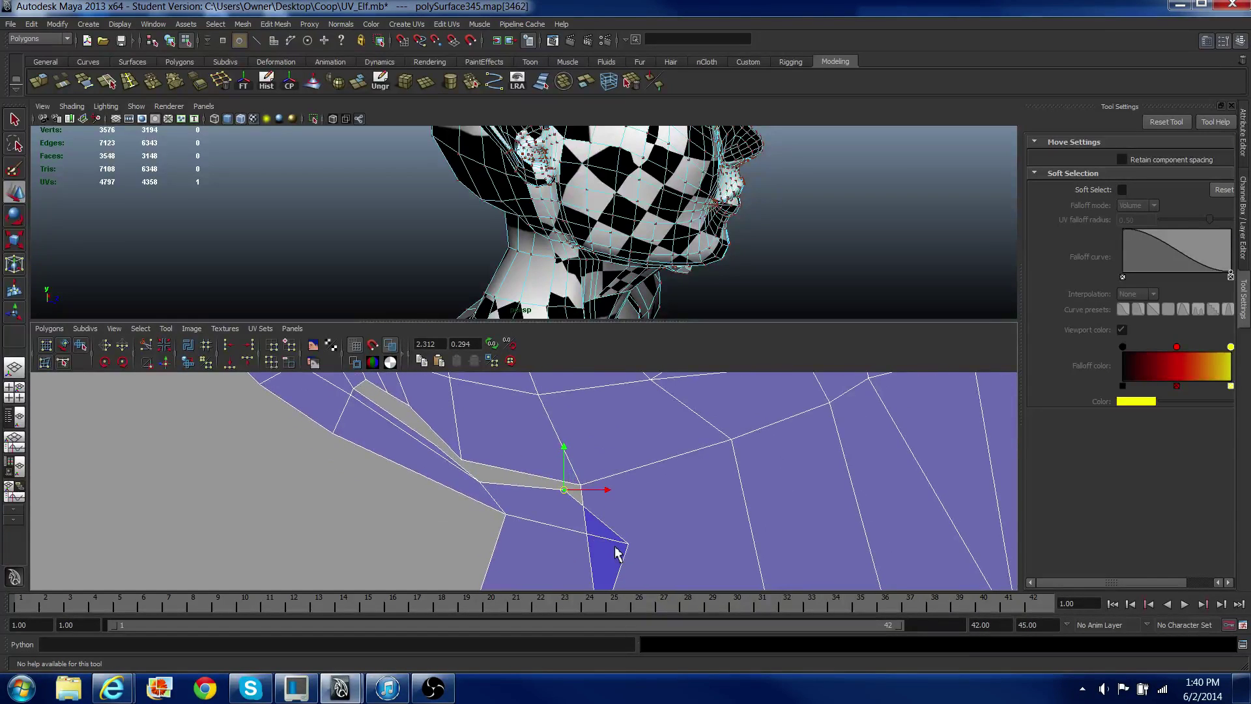
pyautogui.click(629, 545)
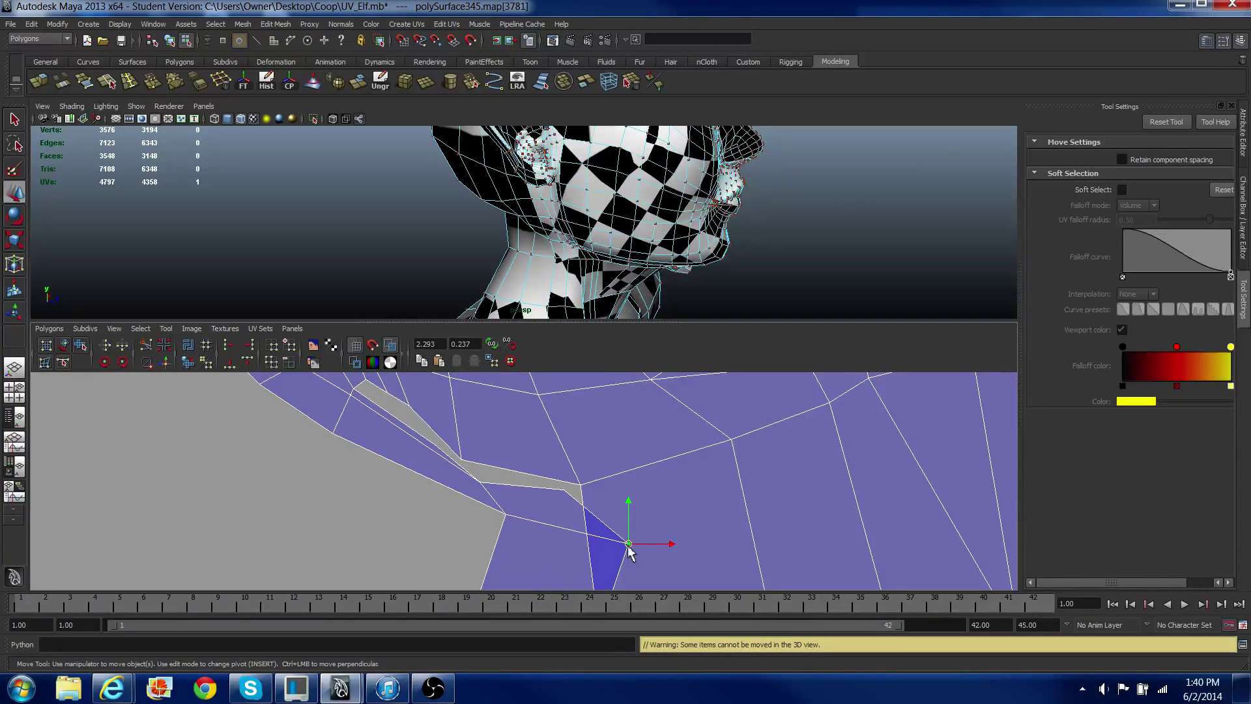
pyautogui.moveTo(629, 545); pyautogui.dragTo(571, 548)
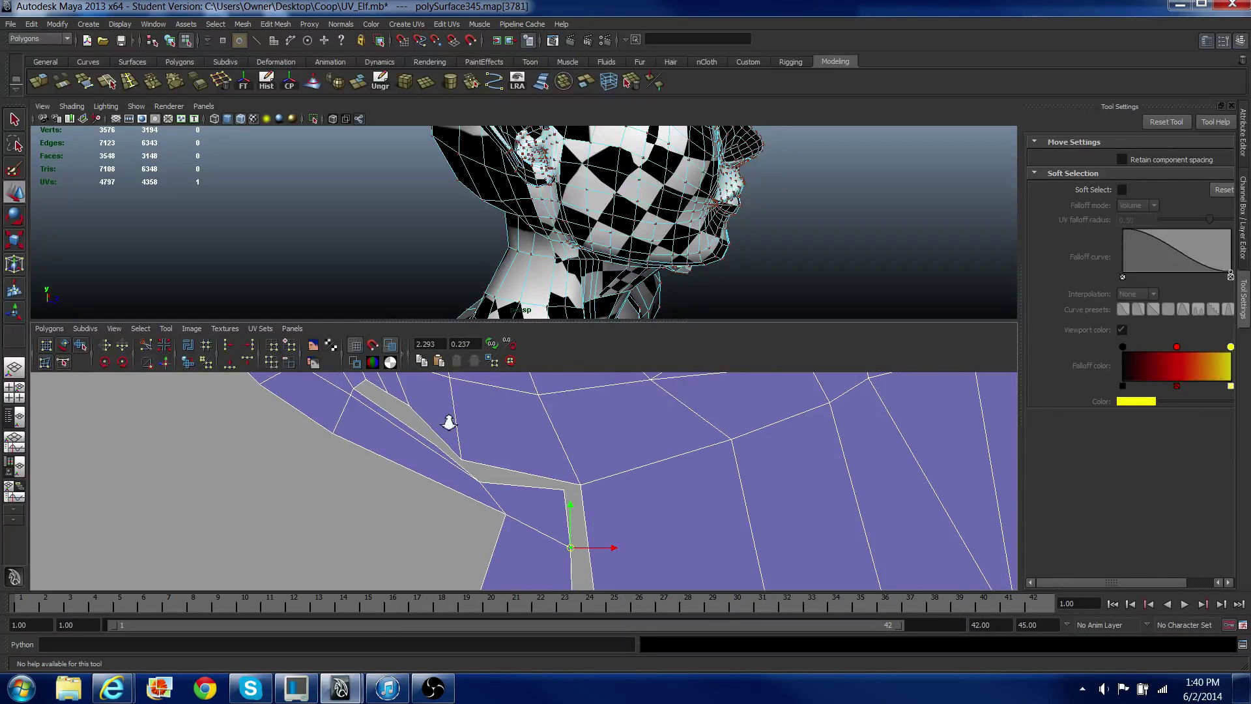
# Step: Select the border edges around the left jaw gap and move and sew the matching small triangular shell onto them
pyautogui.scroll(-4, 433, 430)
pyautogui.rightClick(448, 440)
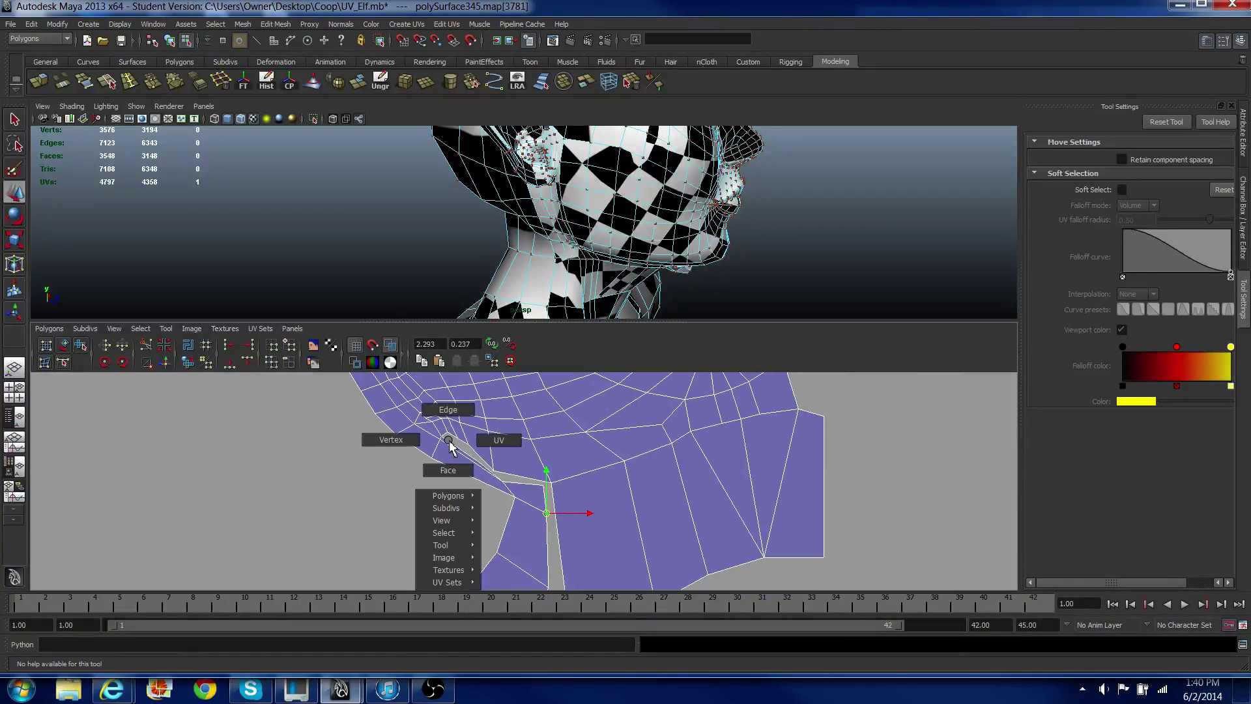
pyautogui.scroll(2, 448, 435)
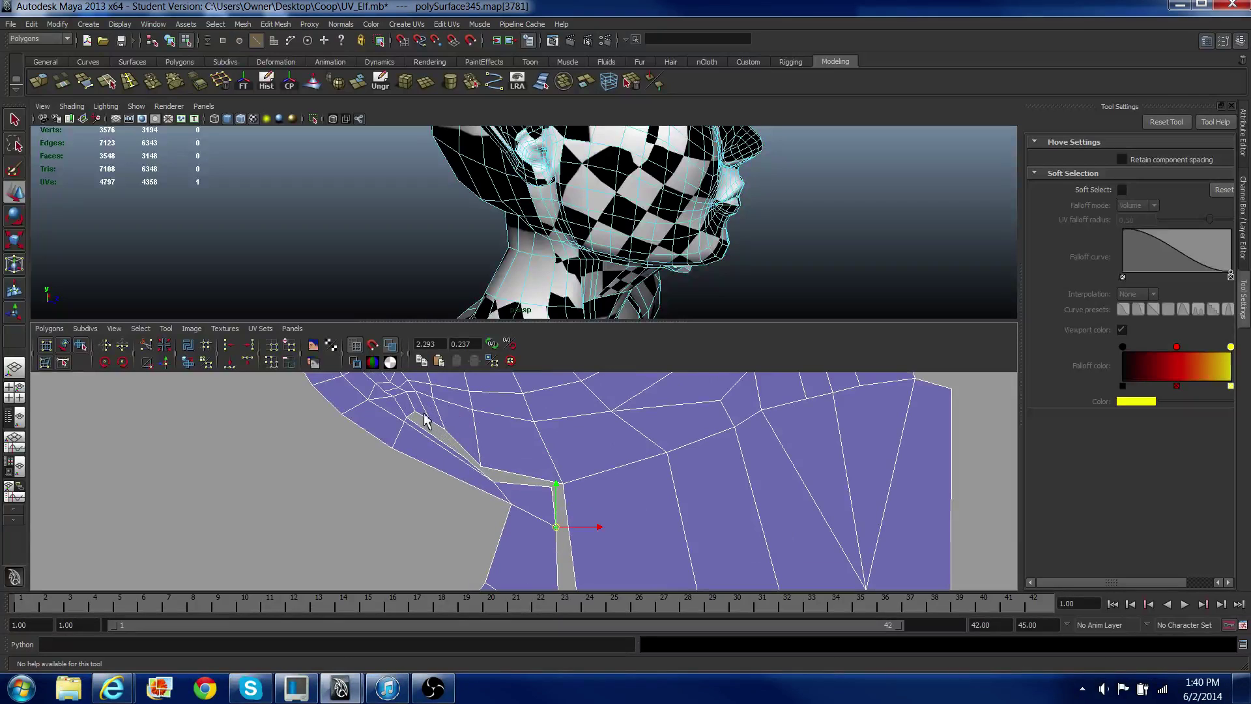
pyautogui.moveTo(468, 444); pyautogui.dragTo(470, 448)
pyautogui.scroll(-6, 478, 447)
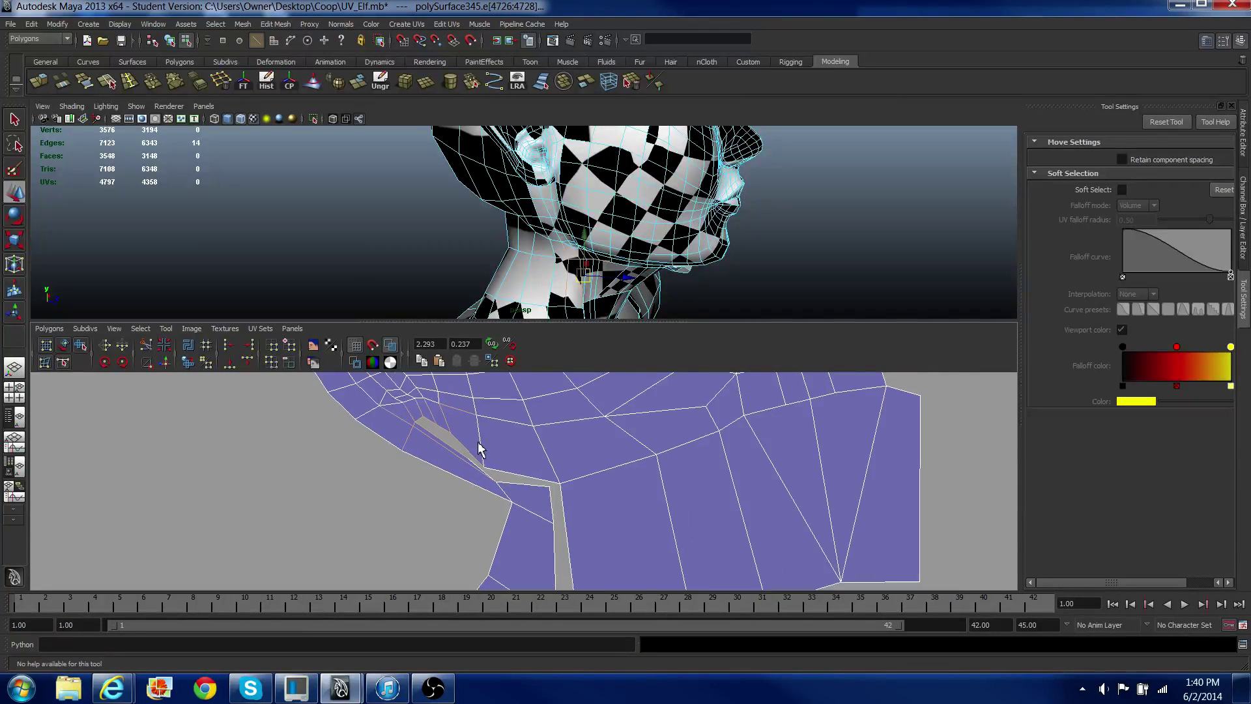
pyautogui.scroll(-5, 456, 439)
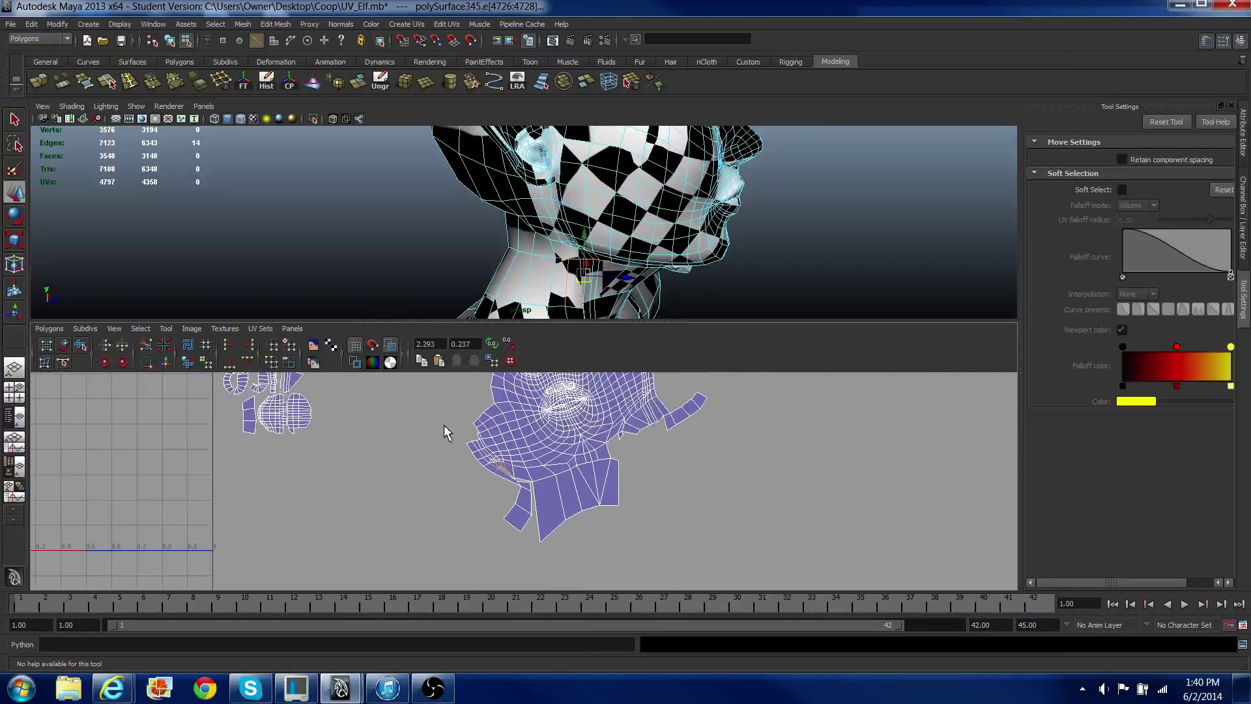
pyautogui.scroll(5, 464, 452)
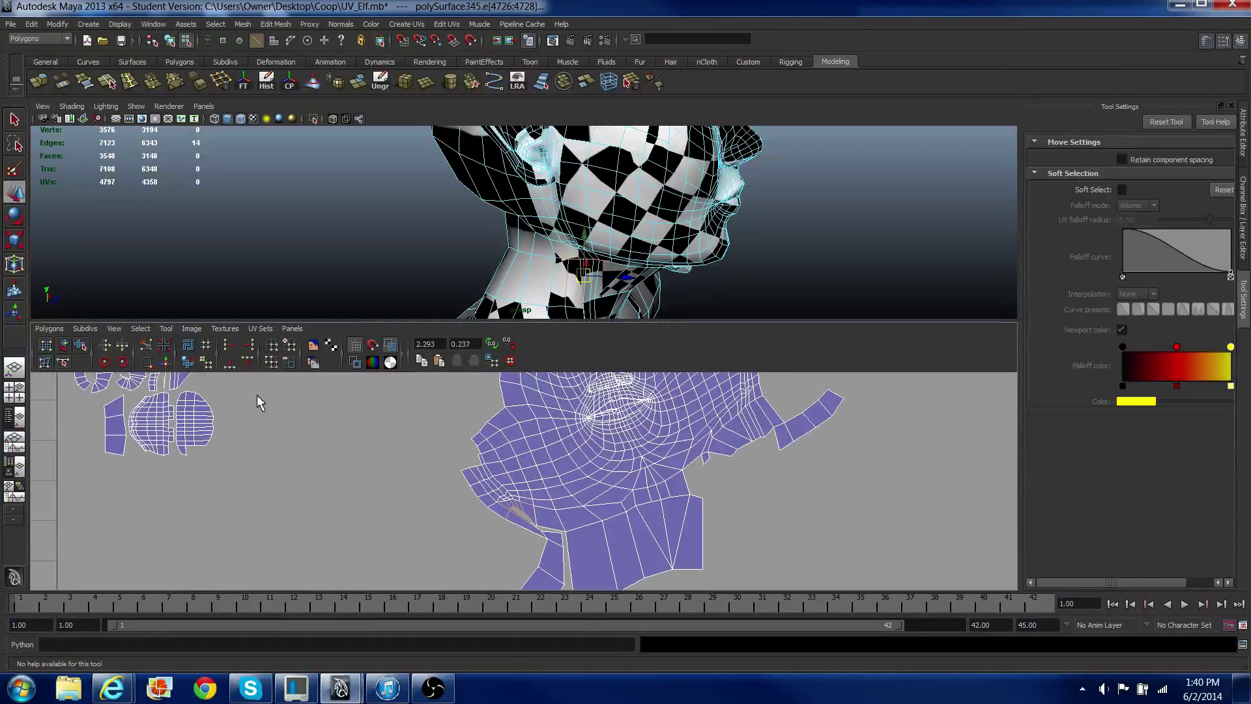
pyautogui.keyDown('alt'); pyautogui.moveTo(260, 402); pyautogui.dragTo(531, 471, button='middle'); pyautogui.keyUp('alt')
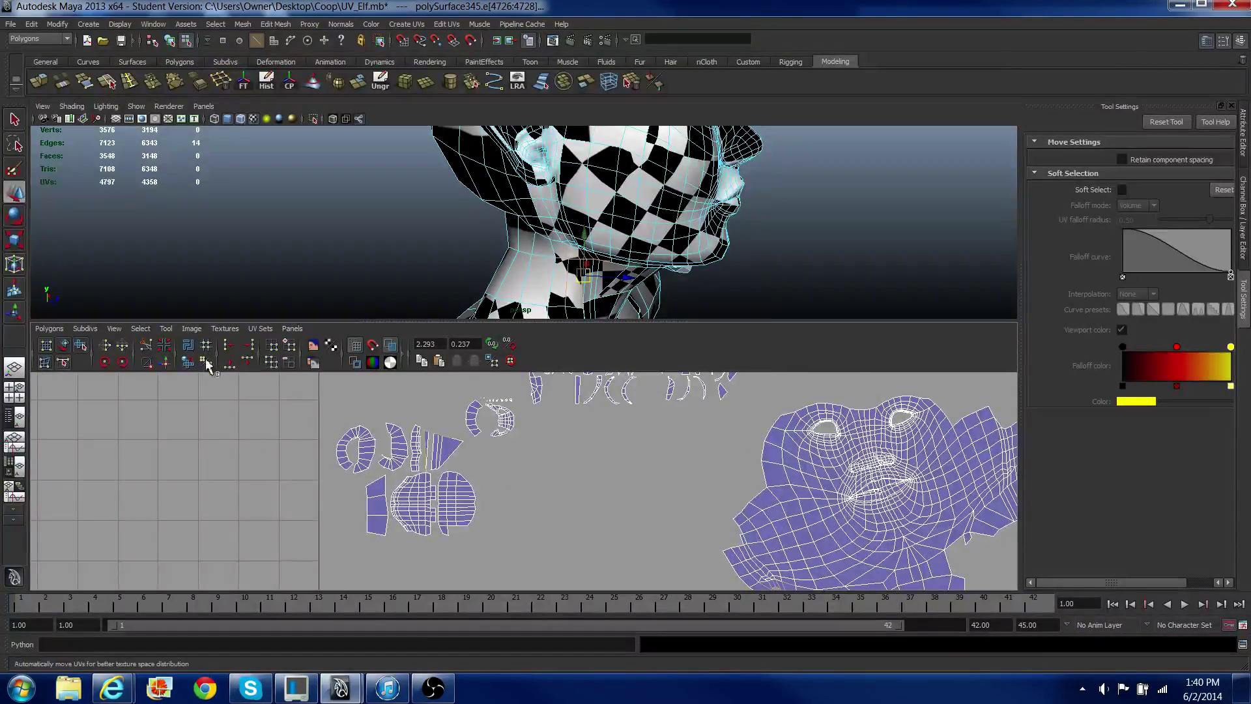
pyautogui.scroll(-3, 445, 438)
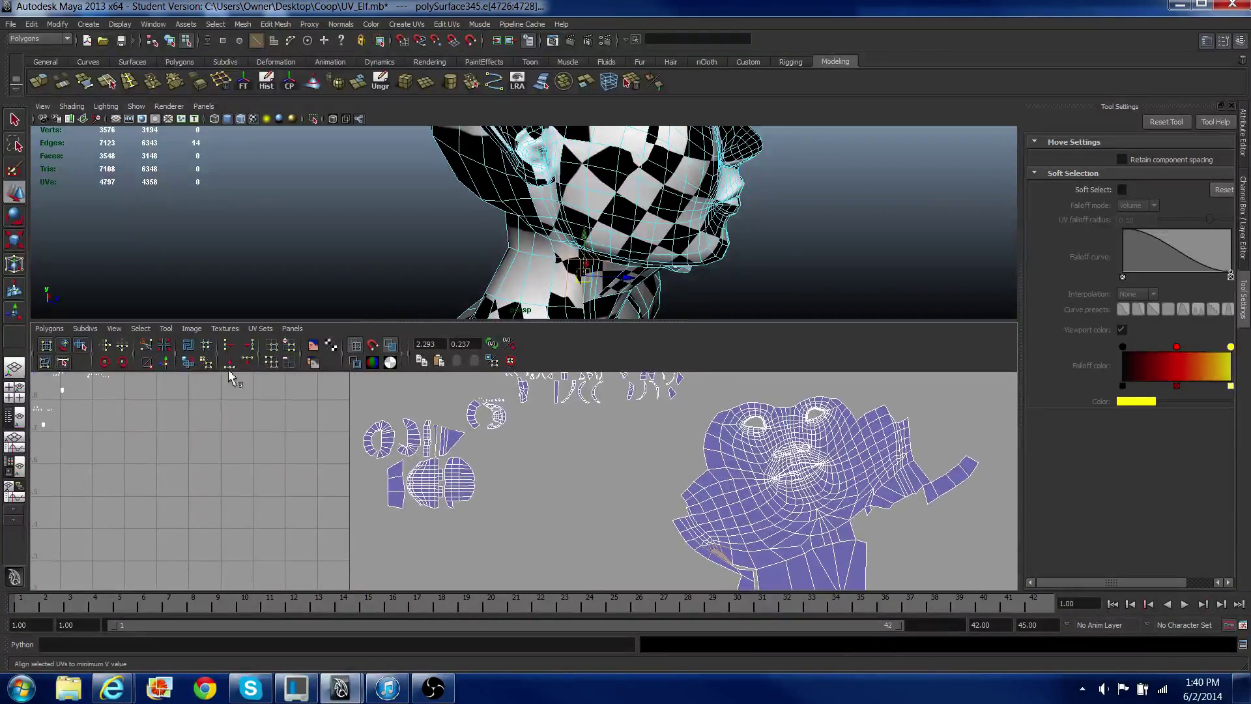
pyautogui.click(508, 455)
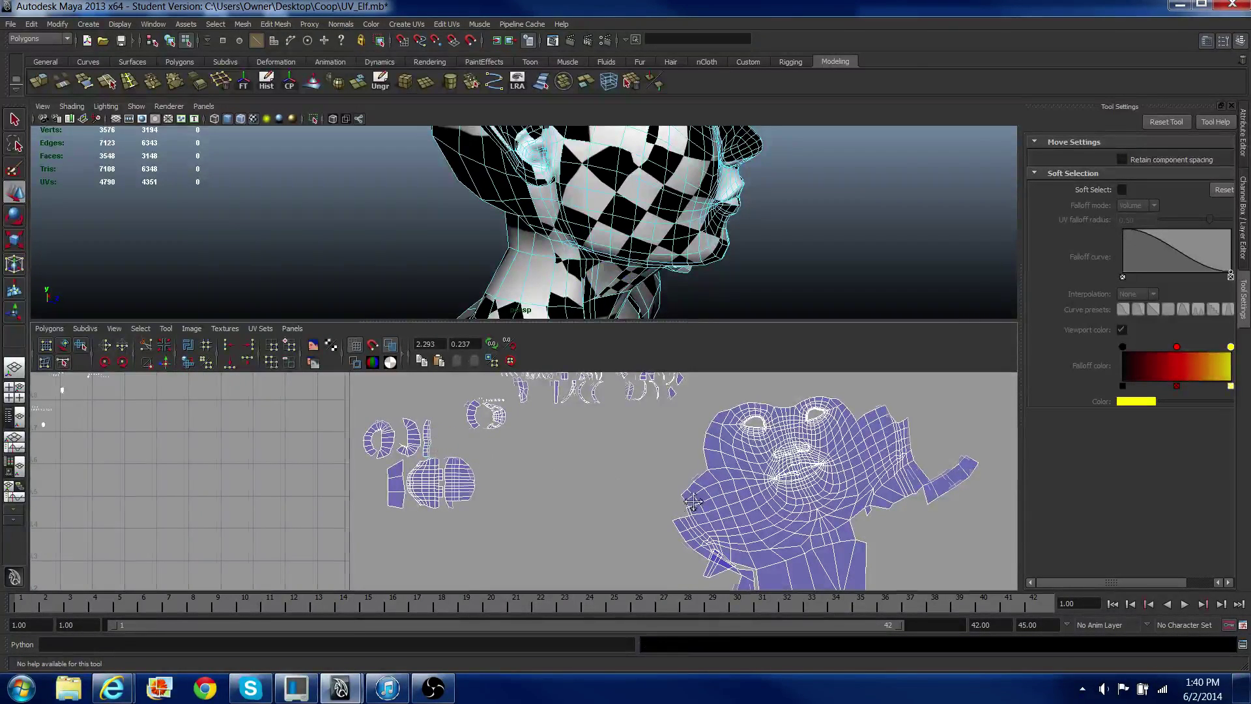
# Step: Try to move and sew the outer end edges of the attached triangular piece, and undo the sew
pyautogui.keyDown('alt'); pyautogui.moveTo(697, 512); pyautogui.dragTo(574, 418, button='middle'); pyautogui.keyUp('alt')
pyautogui.scroll(1, 585, 437)
pyautogui.scroll(3, 584, 438)
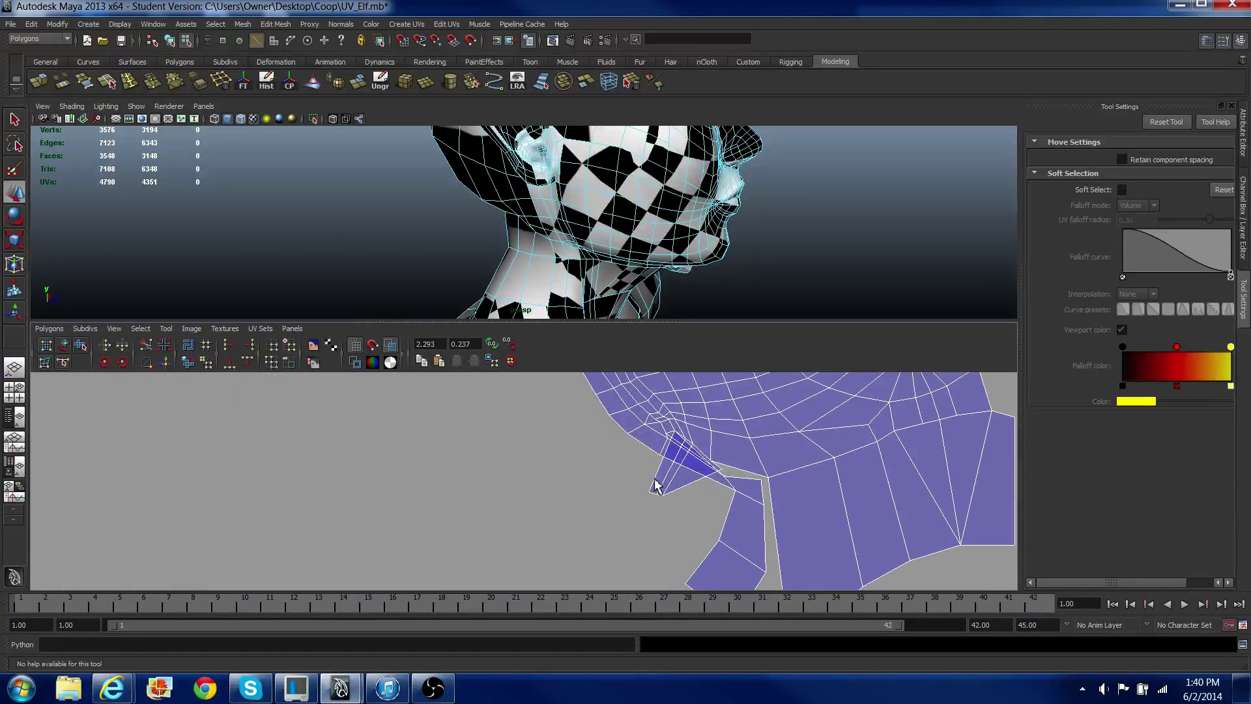
pyautogui.moveTo(682, 498); pyautogui.dragTo(683, 498)
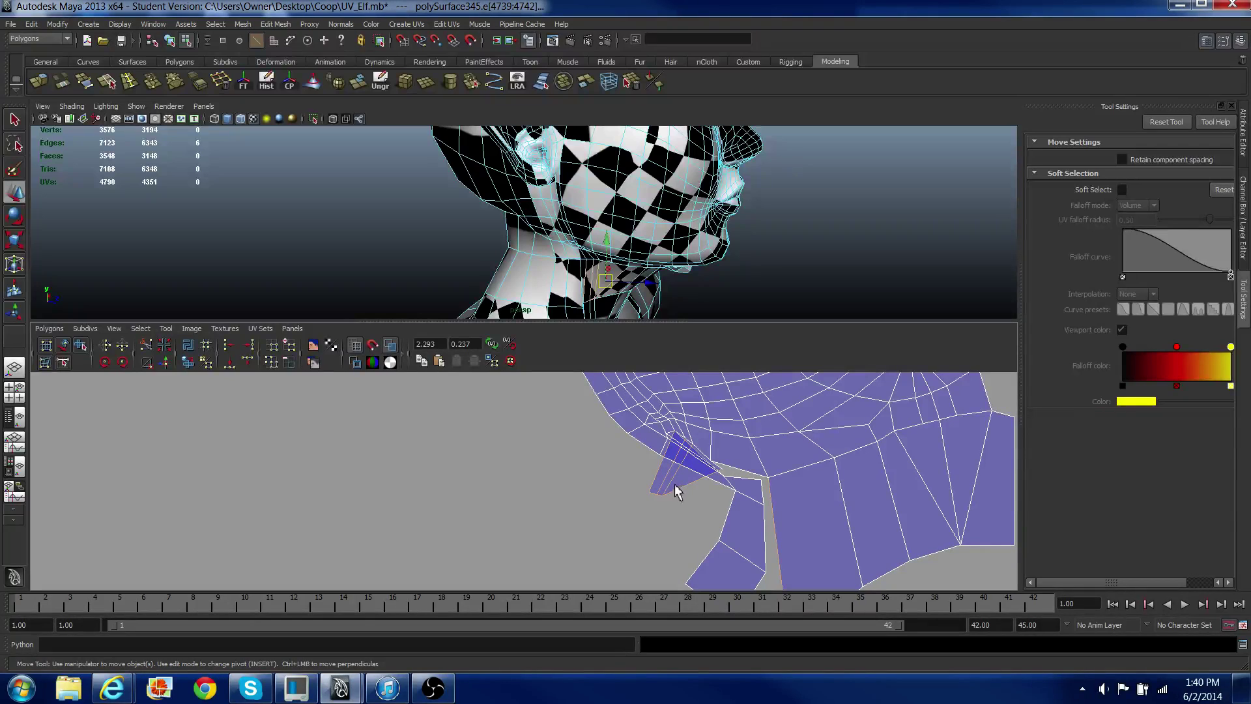
pyautogui.click(165, 363)
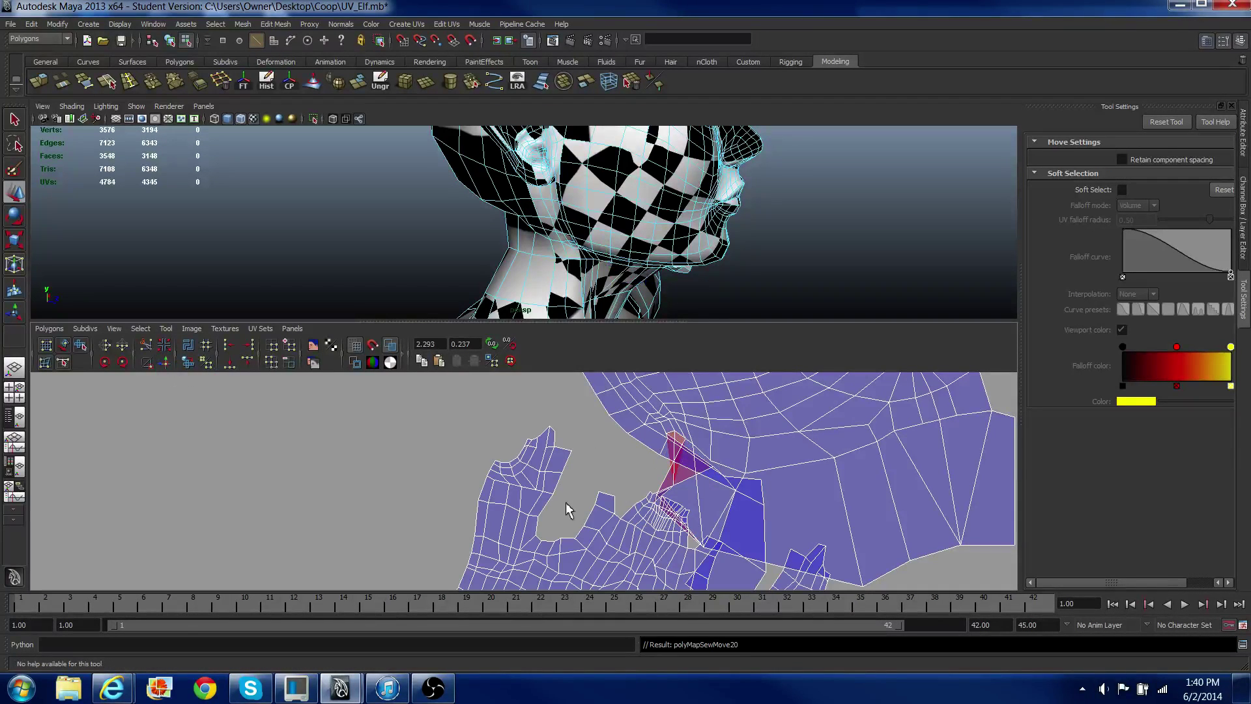
pyautogui.scroll(-5, 560, 505)
pyautogui.scroll(-3, 496, 476)
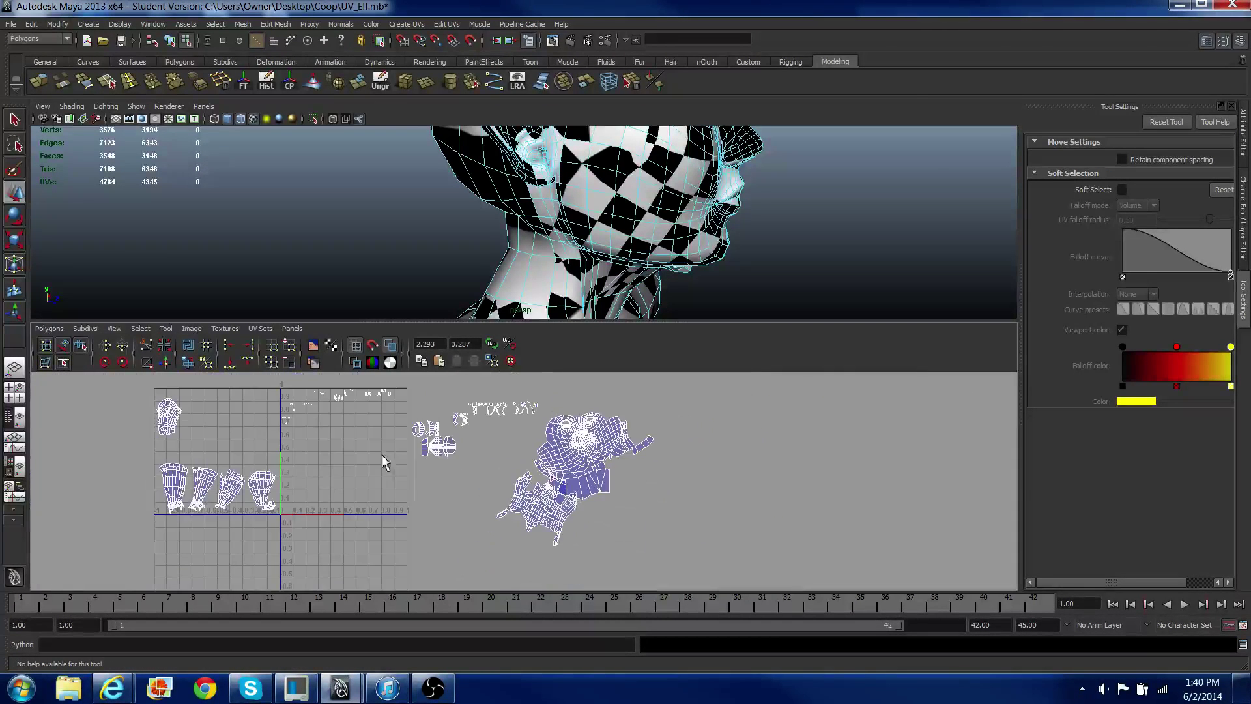
pyautogui.scroll(-2, 272, 477)
pyautogui.hotkey('ctrl', 'z')
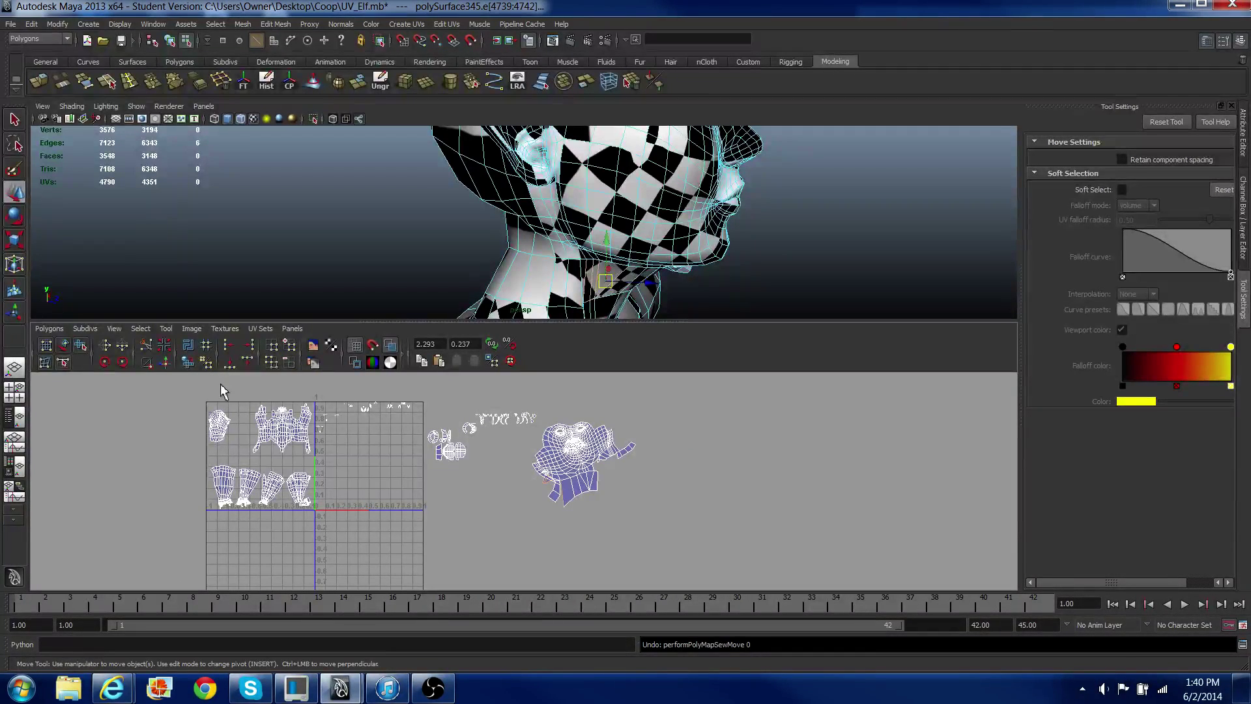
# Step: Remove the torso shell's edges from the selection and move and sew the remaining jaw edges
pyautogui.moveTo(220, 385); pyautogui.dragTo(314, 485)
pyautogui.click(485, 454)
pyautogui.keyDown('alt'); pyautogui.moveTo(484, 453); pyautogui.dragTo(524, 469, button='right'); pyautogui.keyUp('alt')
# Step: Select the UVs across the left jaw and upper neck area of the face shell and unfold them
pyautogui.moveTo(553, 475); pyautogui.dragTo(596, 476, button='right')
pyautogui.moveTo(509, 431); pyautogui.dragTo(645, 554)
pyautogui.click(190, 363)
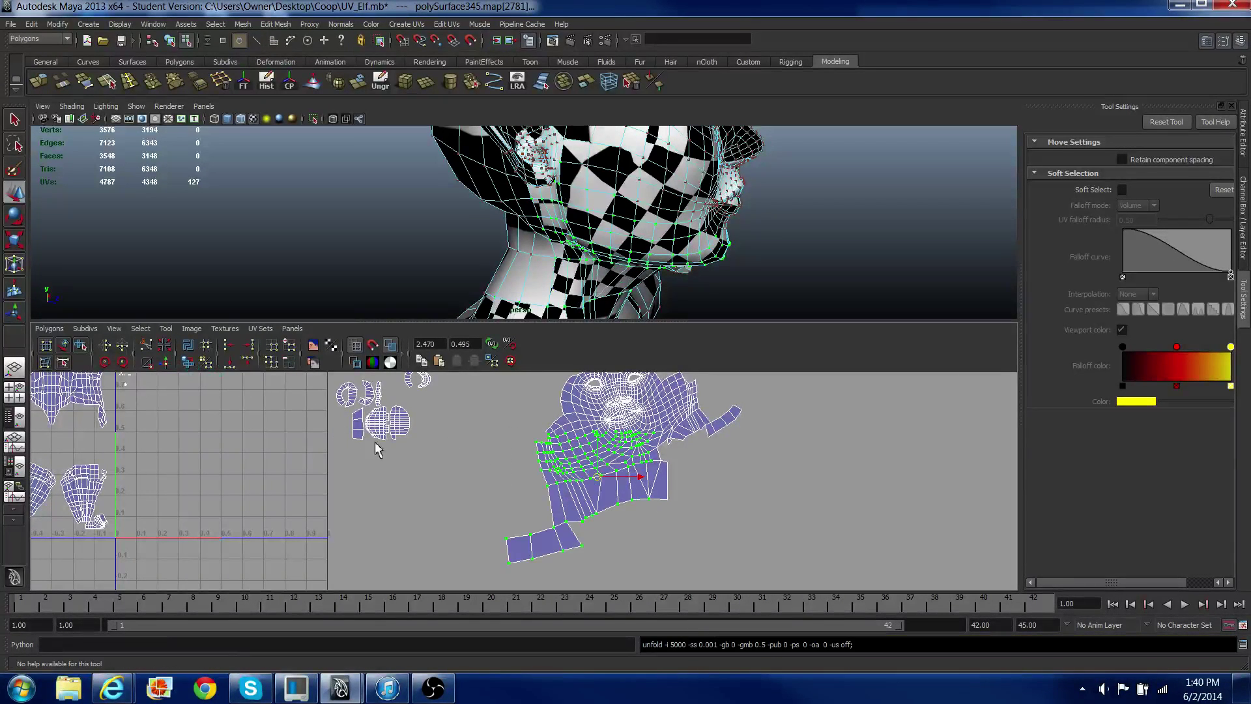
pyautogui.scroll(3, 489, 455)
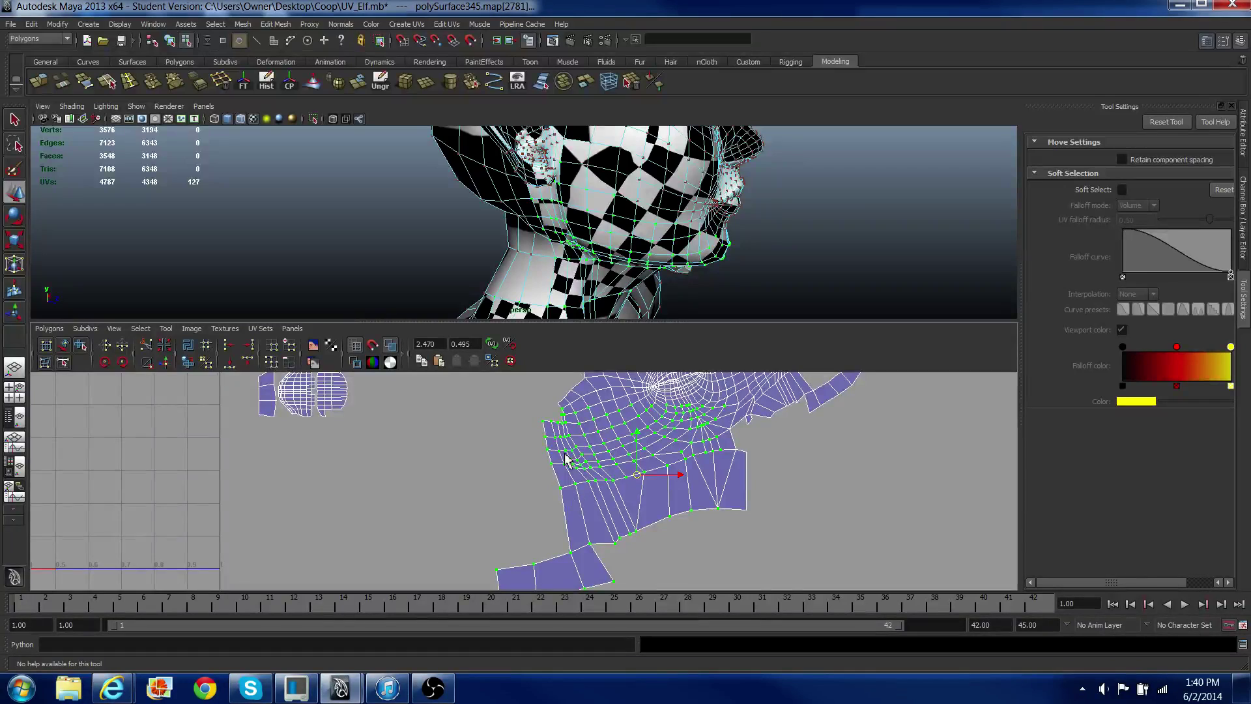
pyautogui.scroll(-2, 565, 459)
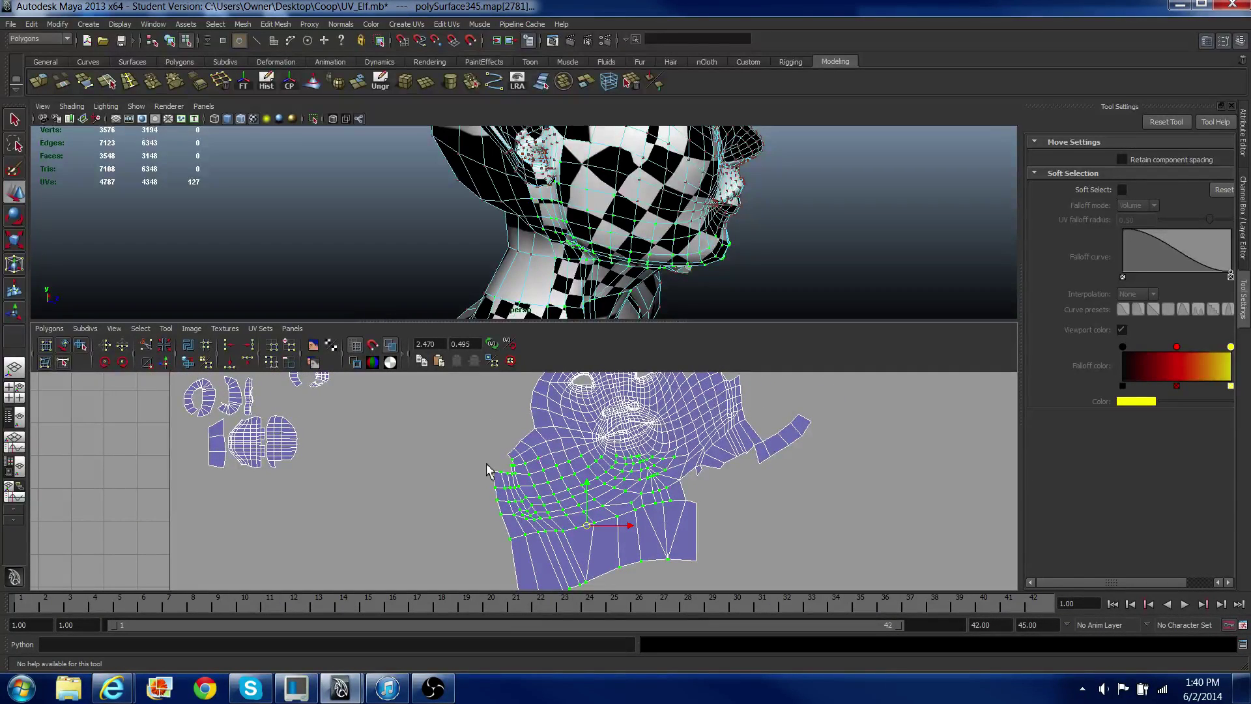
pyautogui.scroll(-2, 423, 456)
# Step: Select the border UVs at the outer corner of the small rounded shell beside the UV grid
pyautogui.keyDown('alt'); pyautogui.moveTo(434, 463); pyautogui.dragTo(426, 523, button='middle'); pyautogui.keyUp('alt')
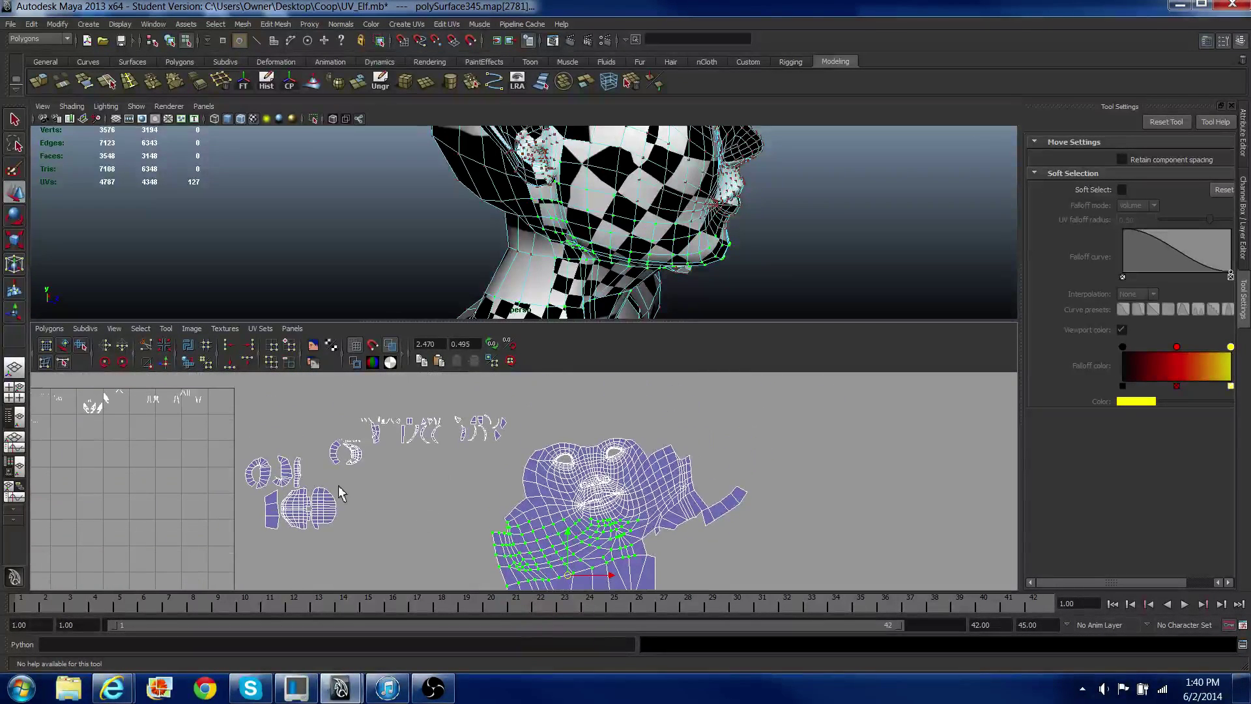
pyautogui.rightClick(400, 510)
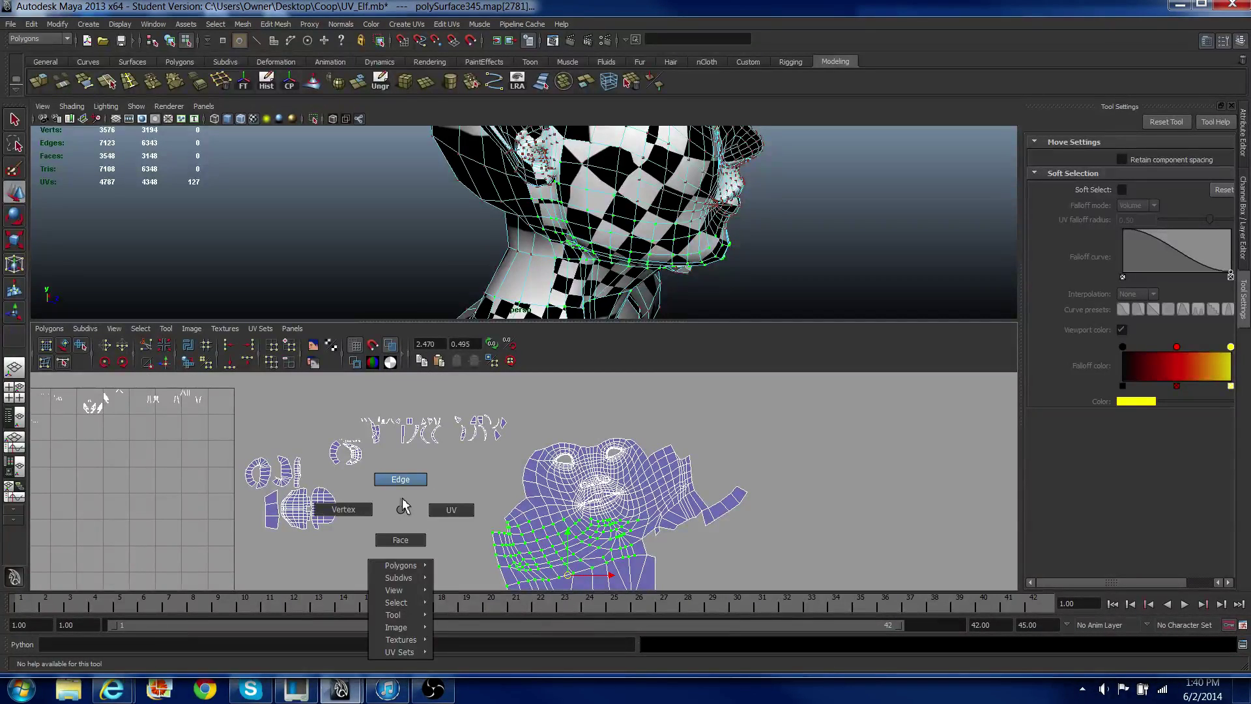
pyautogui.moveTo(402, 501); pyautogui.dragTo(449, 510, button='right')
pyautogui.moveTo(350, 531); pyautogui.dragTo(351, 532)
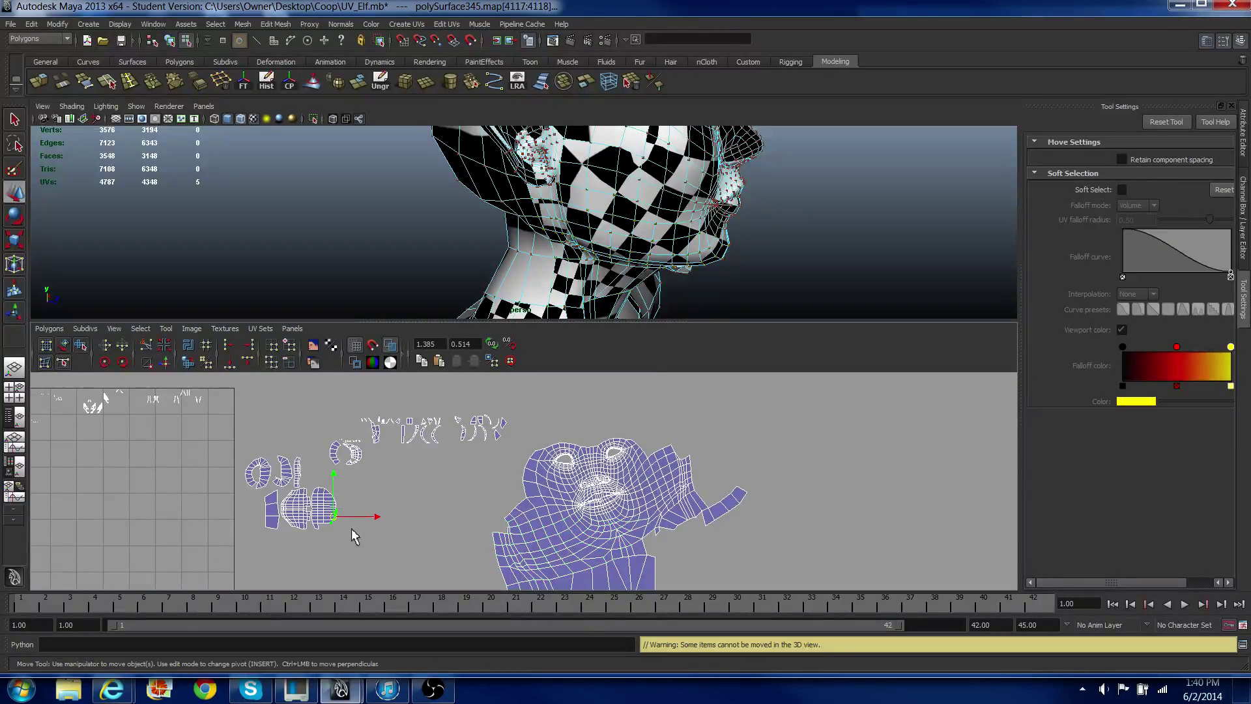
# Step: Select the whole narrow half-oval UV shell near the UV grid and move it above and beyond the face shell
pyautogui.keyDown('ctrl'); pyautogui.moveTo(350, 531); pyautogui.dragTo(368, 521, button='right'); pyautogui.keyUp('ctrl')
pyautogui.moveTo(326, 515); pyautogui.dragTo(593, 436)
pyautogui.moveTo(676, 408); pyautogui.dragTo(735, 434)
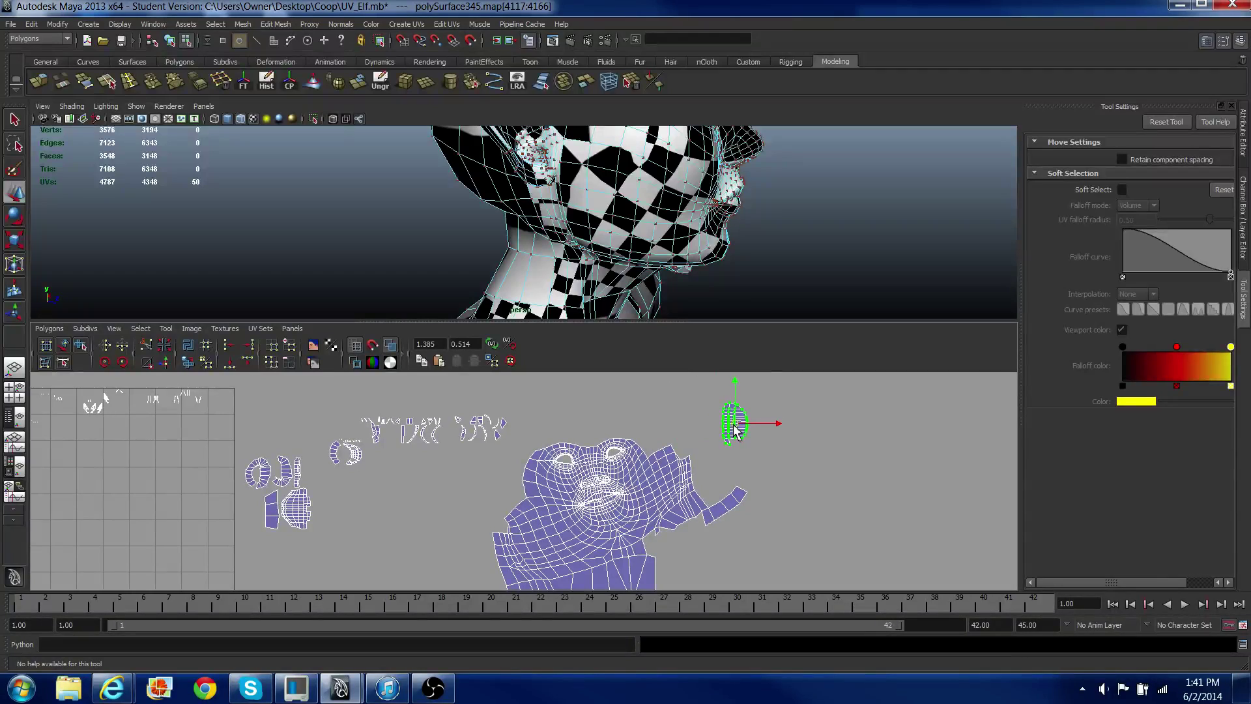
# Step: Select the head mesh as an object, show its construction inputs, and delete its history
pyautogui.keyDown('alt'); pyautogui.moveTo(663, 291); pyautogui.dragTo(626, 233); pyautogui.keyUp('alt')
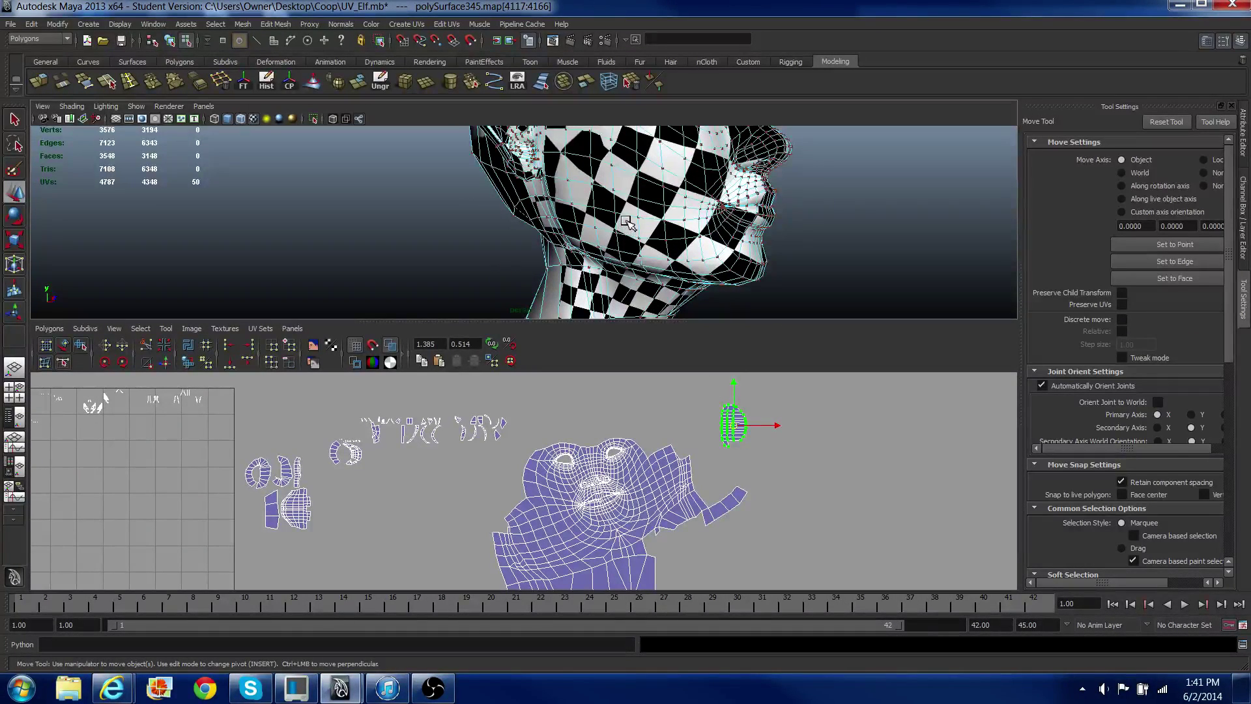
pyautogui.moveTo(646, 241); pyautogui.dragTo(696, 223, button='right')
pyautogui.click(678, 212)
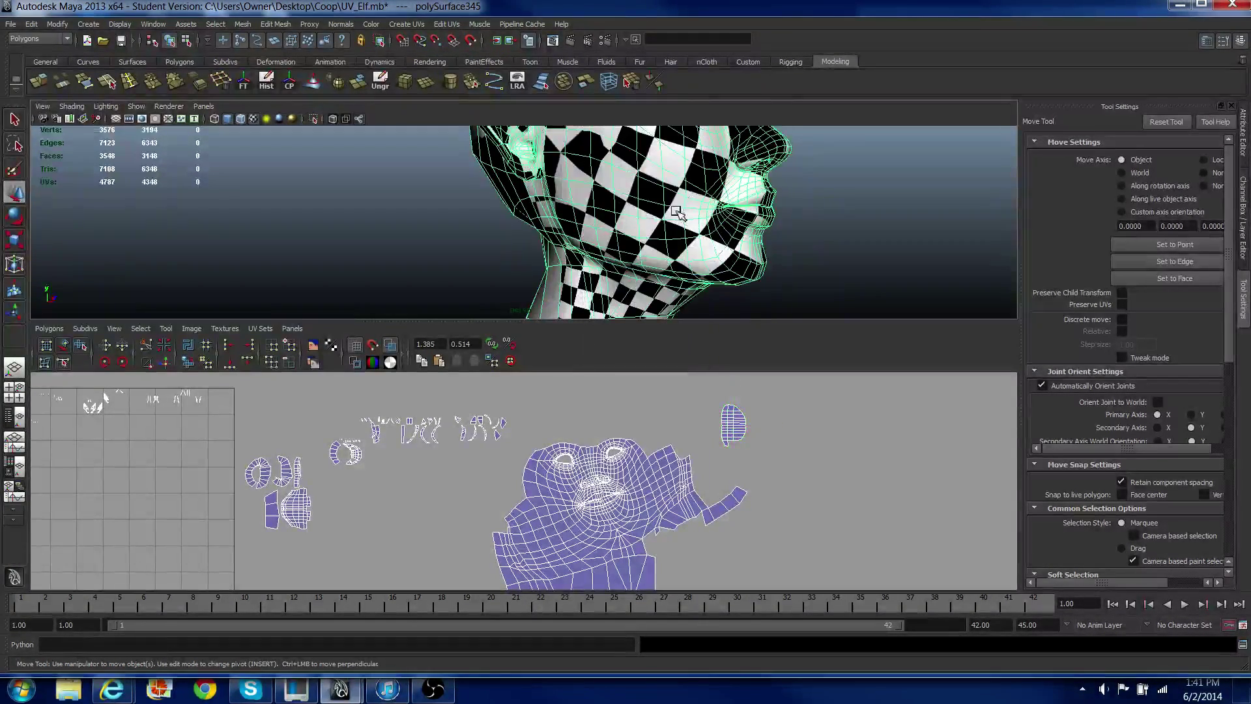
pyautogui.click(1243, 196)
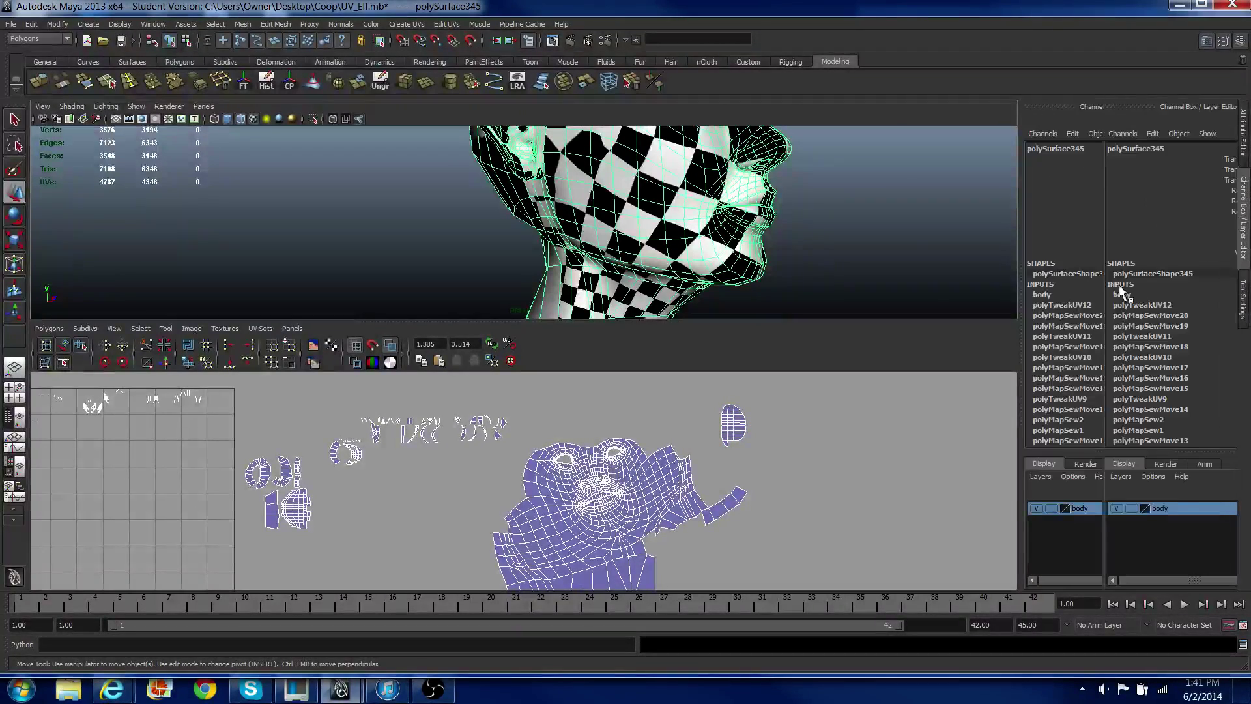
pyautogui.click(267, 81)
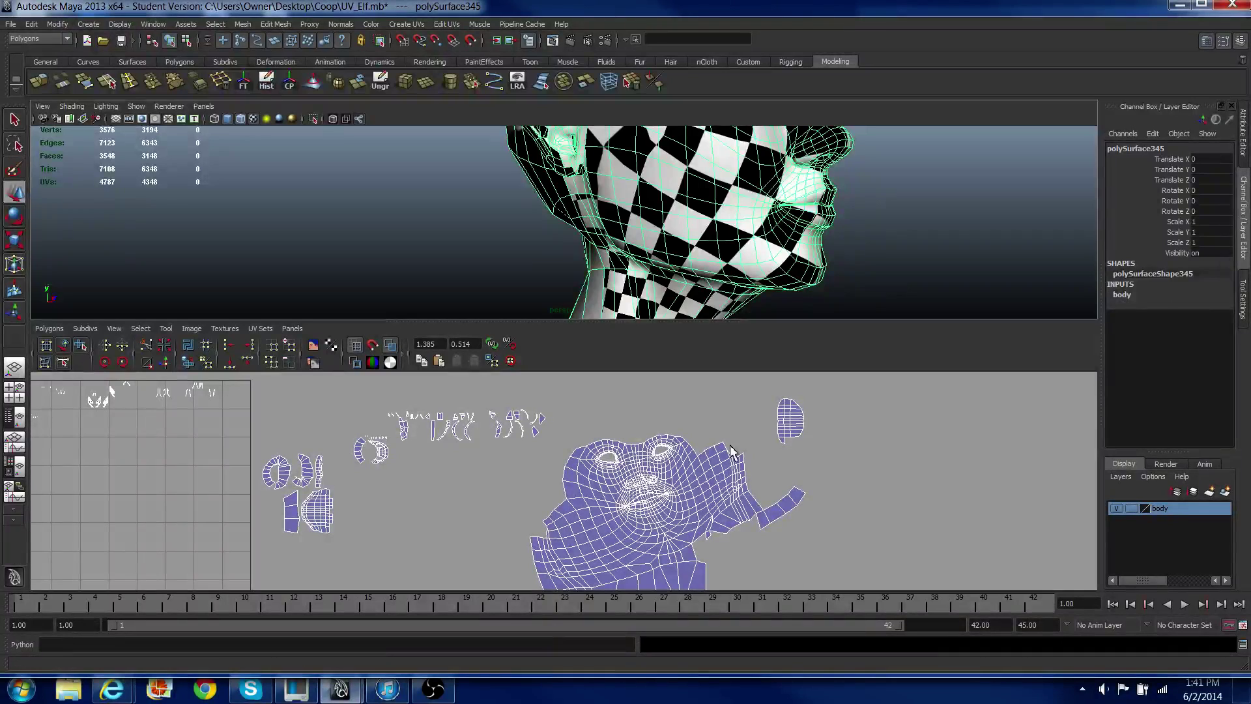
# Step: Select all UVs of the relocated half-oval shell and shift the shell slightly down toward the face shell
pyautogui.moveTo(743, 436); pyautogui.dragTo(786, 430, button='right')
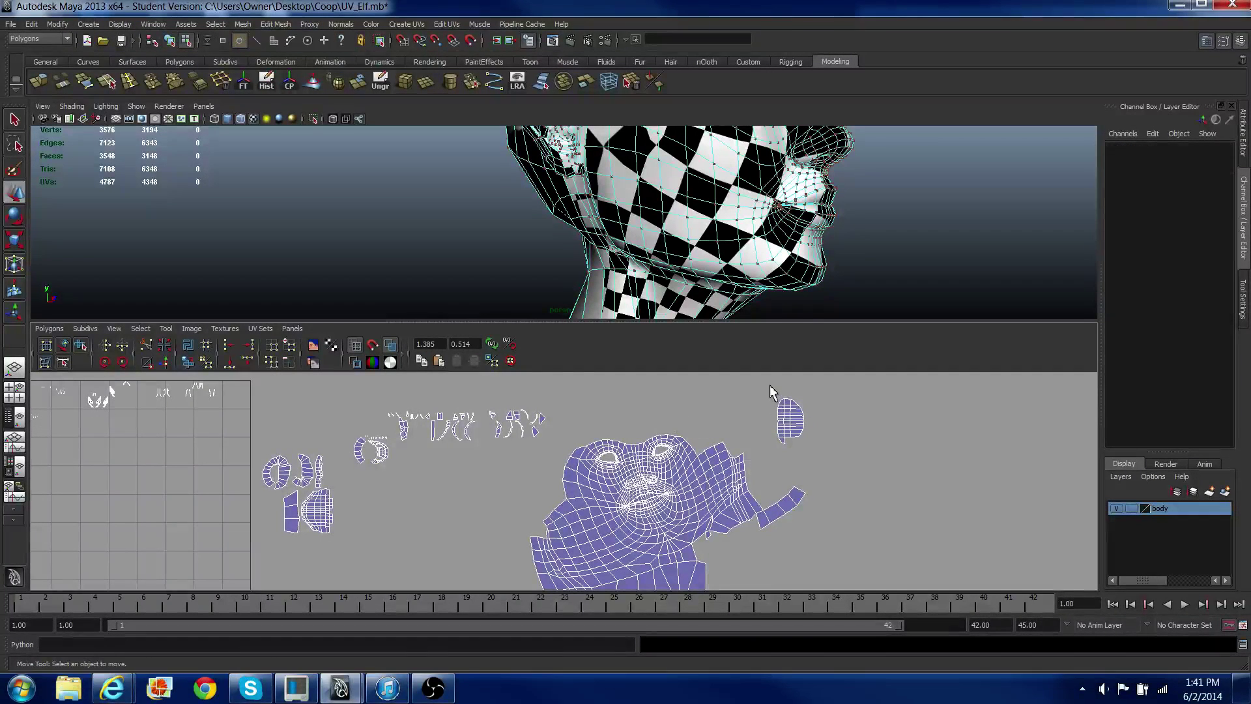
pyautogui.moveTo(778, 398); pyautogui.dragTo(812, 441)
pyautogui.keyDown('ctrl'); pyautogui.moveTo(802, 422); pyautogui.dragTo(822, 413, button='right'); pyautogui.keyUp('ctrl')
pyautogui.moveTo(792, 423); pyautogui.dragTo(780, 447)
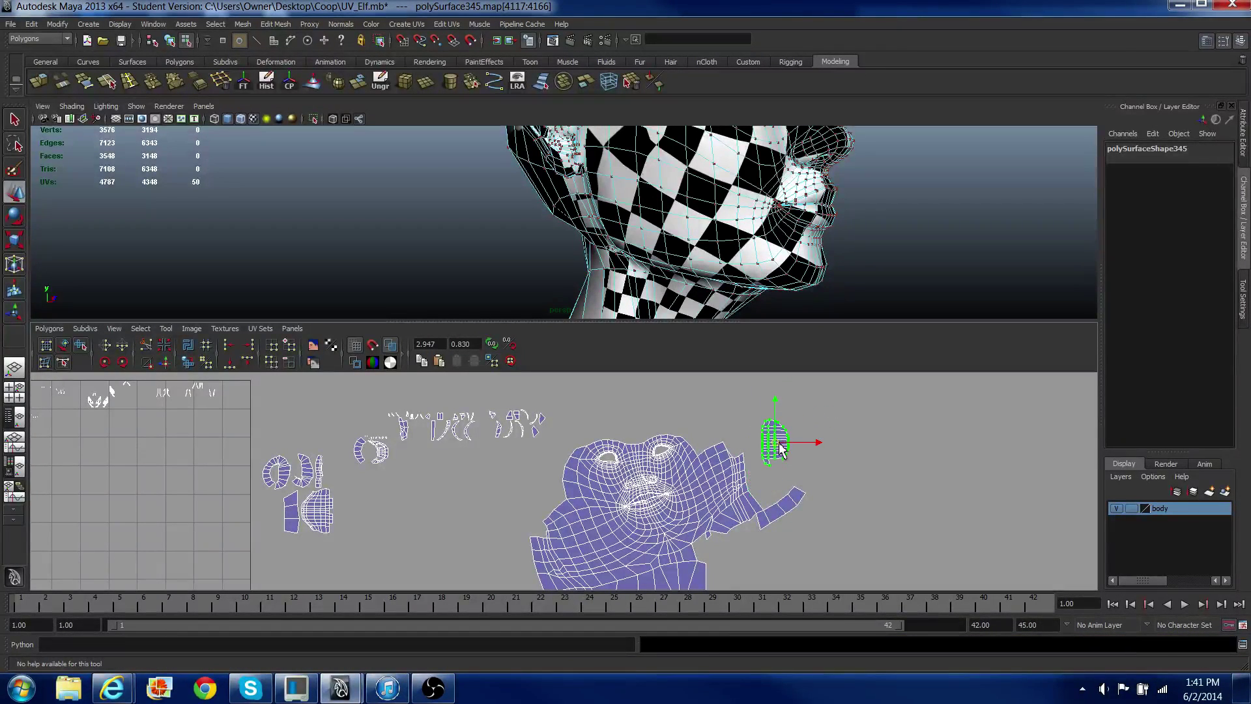
# Step: Select the half-oval shell's edges and frame them on the model to identify which part they cover
pyautogui.moveTo(777, 442); pyautogui.dragTo(772, 415, button='right')
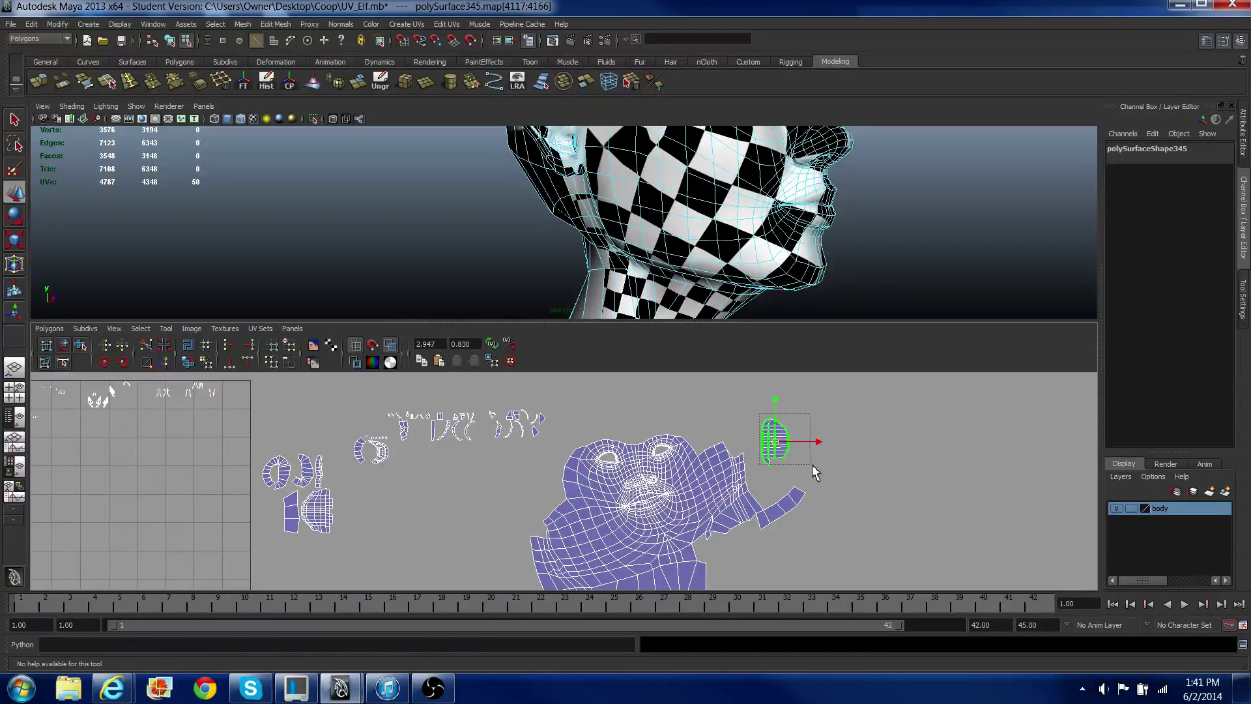
pyautogui.moveTo(813, 464); pyautogui.dragTo(812, 464)
pyautogui.scroll(1, 525, 448)
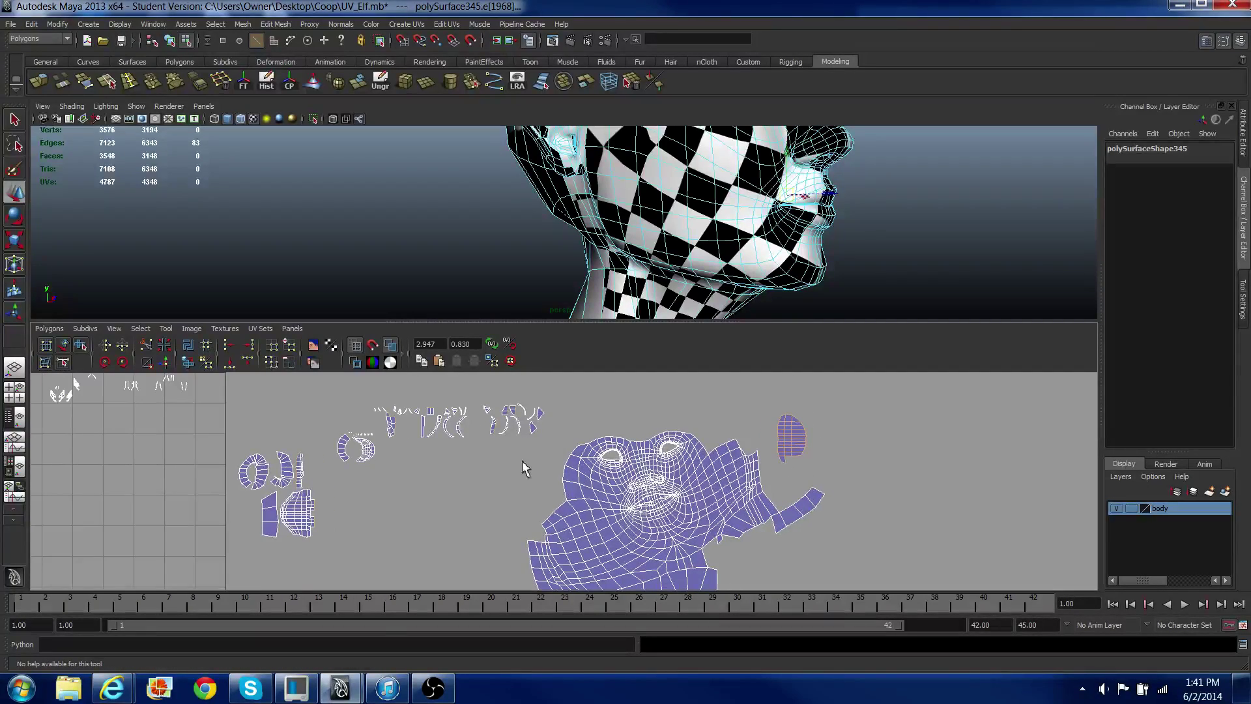
pyautogui.scroll(-2, 605, 232)
pyautogui.keyDown('alt'); pyautogui.moveTo(606, 232); pyautogui.dragTo(309, 219); pyautogui.keyUp('alt')
pyautogui.press('f')
# Step: Reselect the half-oval shell, switch to its UVs, and move it farther away from the face shell
pyautogui.moveTo(789, 446); pyautogui.dragTo(771, 409, button='right')
pyautogui.moveTo(831, 457); pyautogui.dragTo(833, 458)
pyautogui.moveTo(811, 440); pyautogui.dragTo(829, 440, button='right')
pyautogui.moveTo(802, 449); pyautogui.dragTo(894, 447)
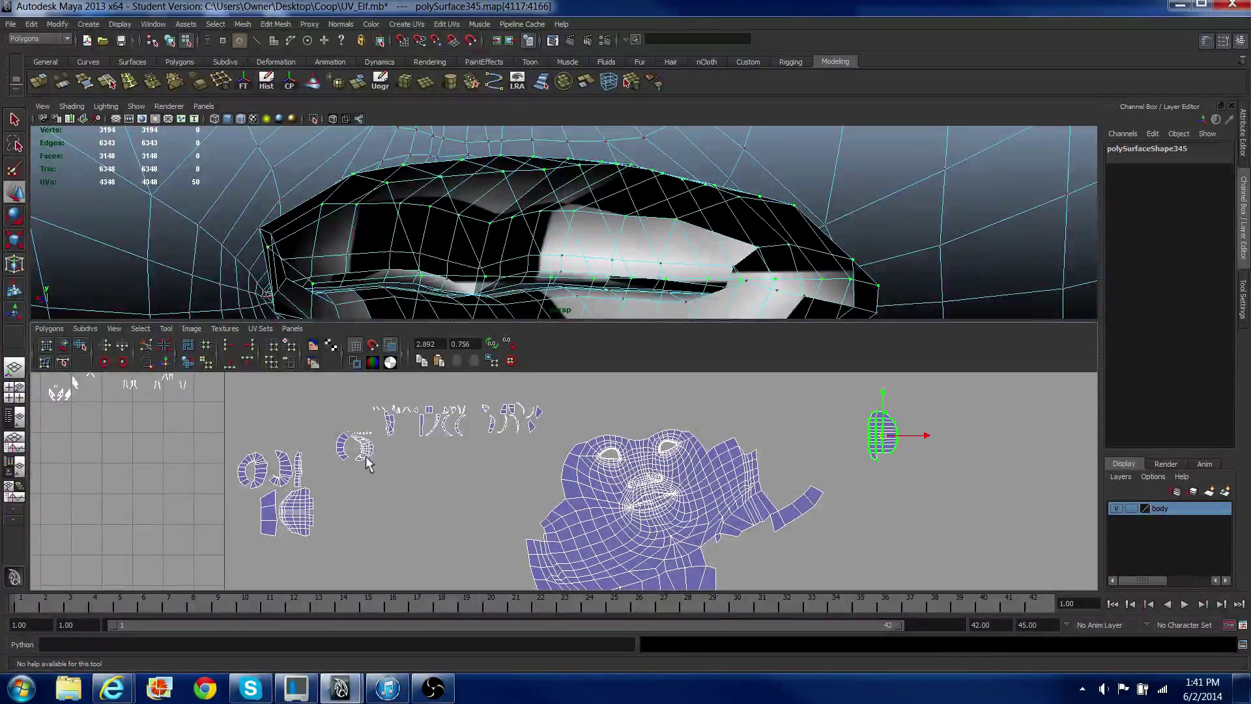
# Step: Select the matching dense half-oval shell beside the UV grid and move it directly below the first half-oval shell
pyautogui.moveTo(304, 497); pyautogui.dragTo(320, 498, button='right')
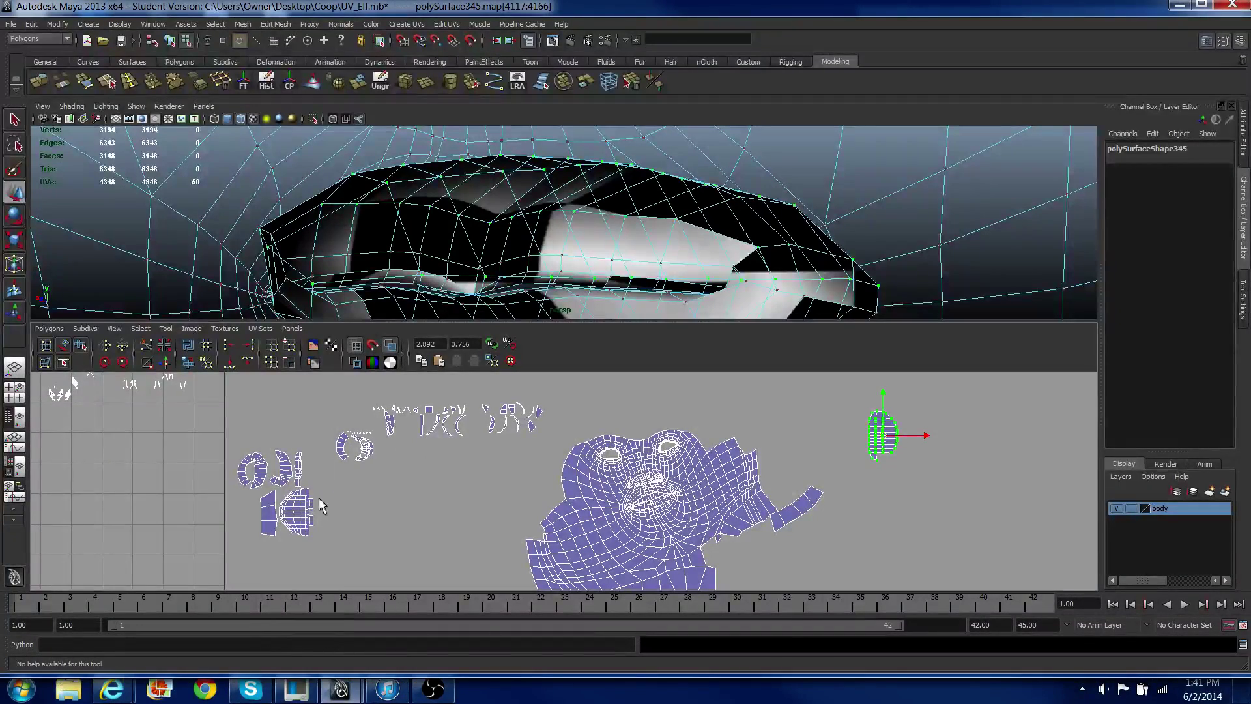
pyautogui.moveTo(312, 498); pyautogui.dragTo(323, 508)
pyautogui.click(307, 514)
pyautogui.moveTo(307, 514); pyautogui.dragTo(308, 515, button='right')
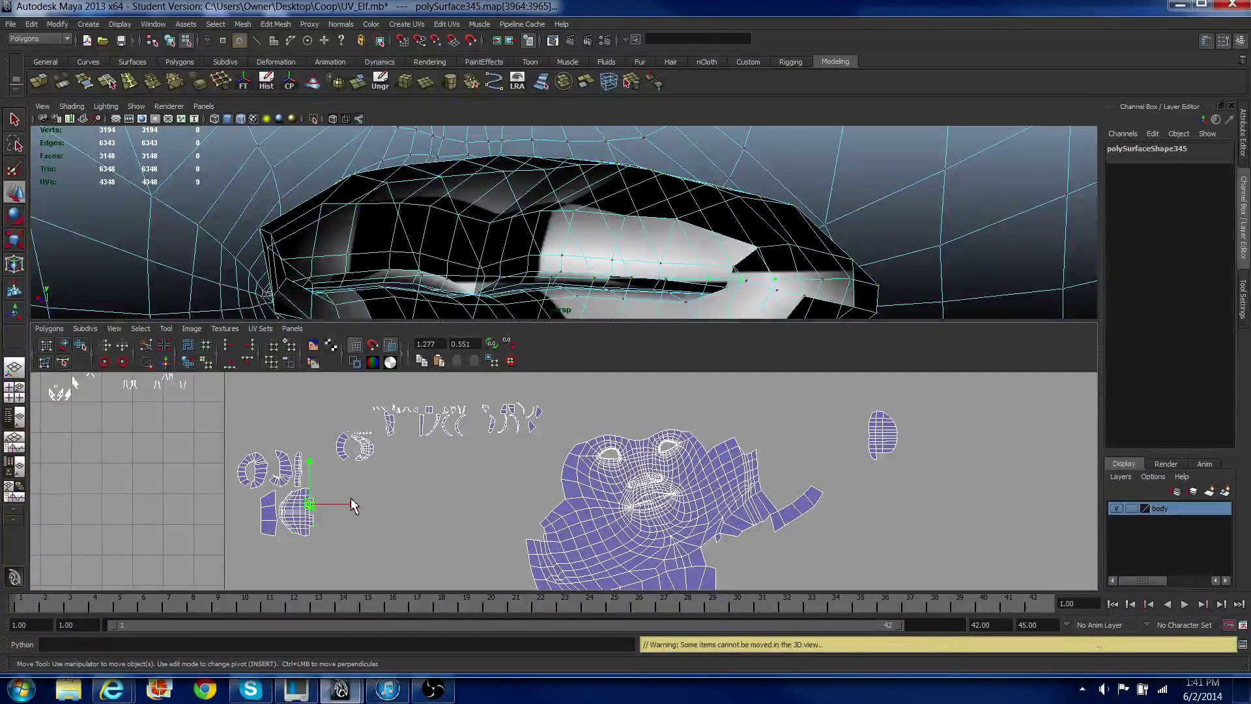
pyautogui.moveTo(384, 520); pyautogui.dragTo(893, 527)
# Step: Select the second half-oval shell's edges and examine where they lie inside the mouth on the model
pyautogui.moveTo(889, 520); pyautogui.dragTo(887, 486, button='right')
pyautogui.moveTo(862, 483); pyautogui.dragTo(930, 551)
pyautogui.scroll(5, 572, 264)
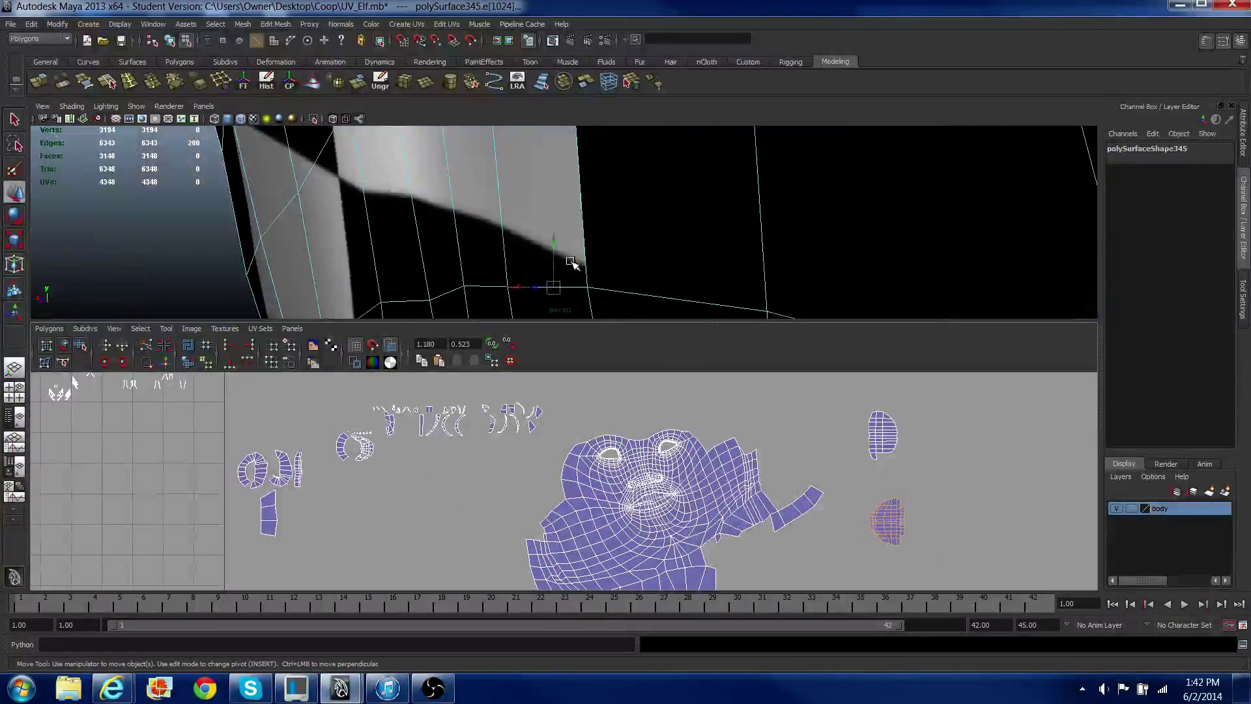
pyautogui.scroll(-6, 572, 266)
pyautogui.scroll(3, 571, 265)
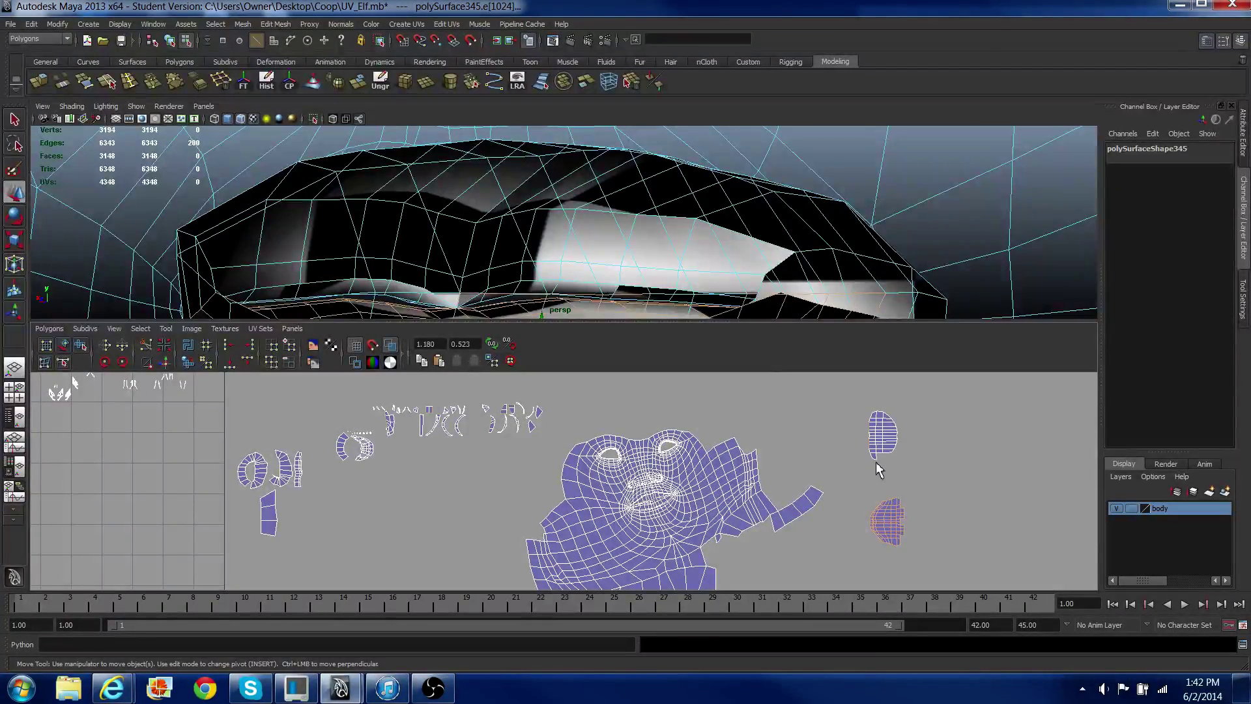
# Step: Select the straight border edges of the upper half-oval shell and Move and Sew them to join both mouth shells
pyautogui.moveTo(874, 433); pyautogui.dragTo(865, 423, button='right')
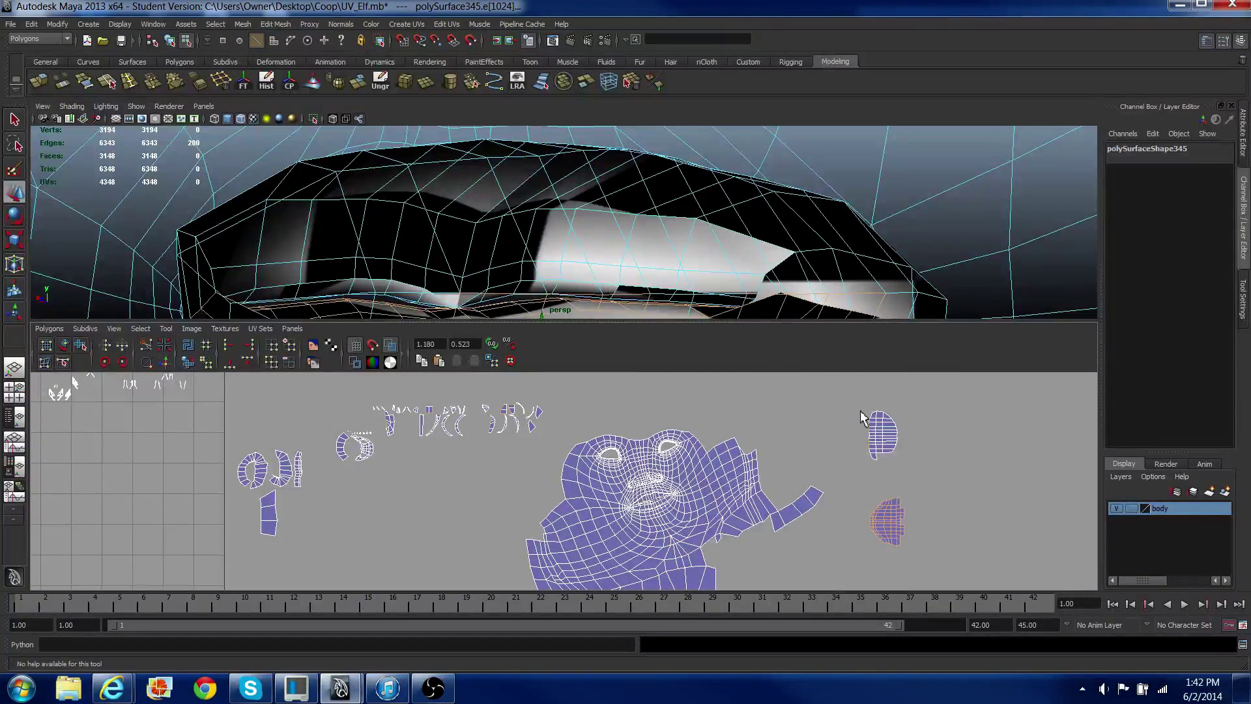
pyautogui.moveTo(867, 430); pyautogui.dragTo(881, 464)
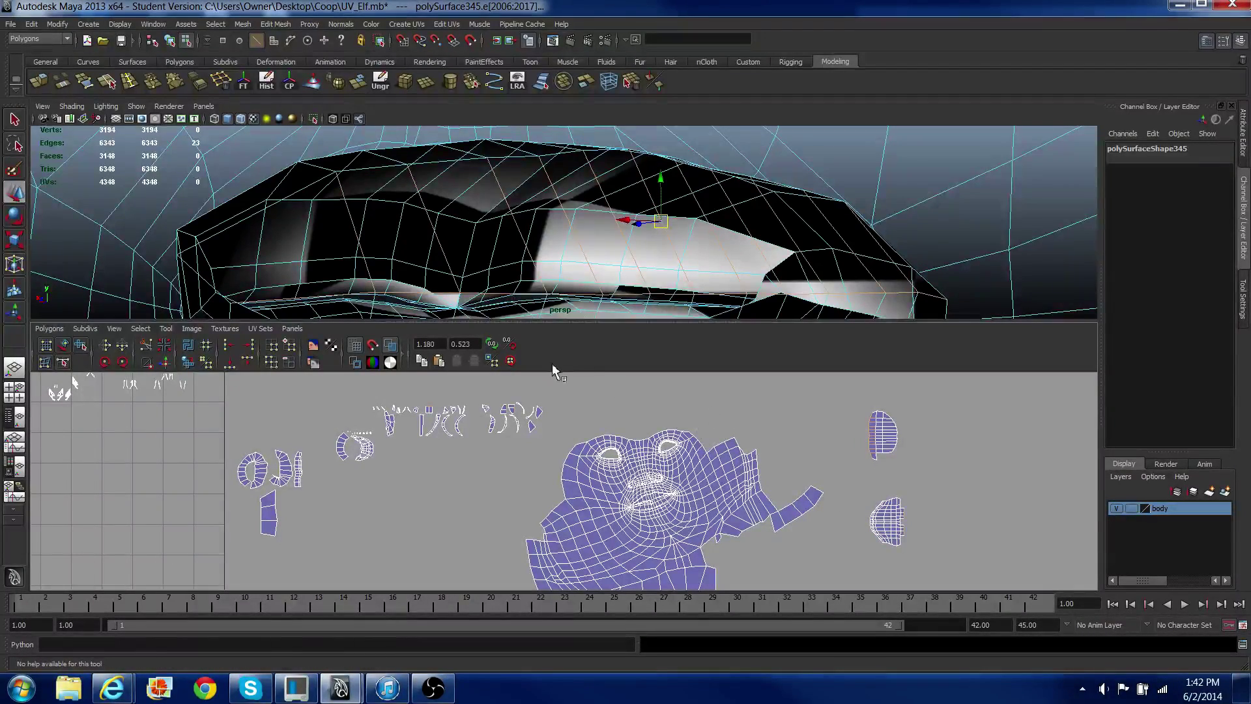
pyautogui.click(167, 366)
pyautogui.scroll(2, 961, 539)
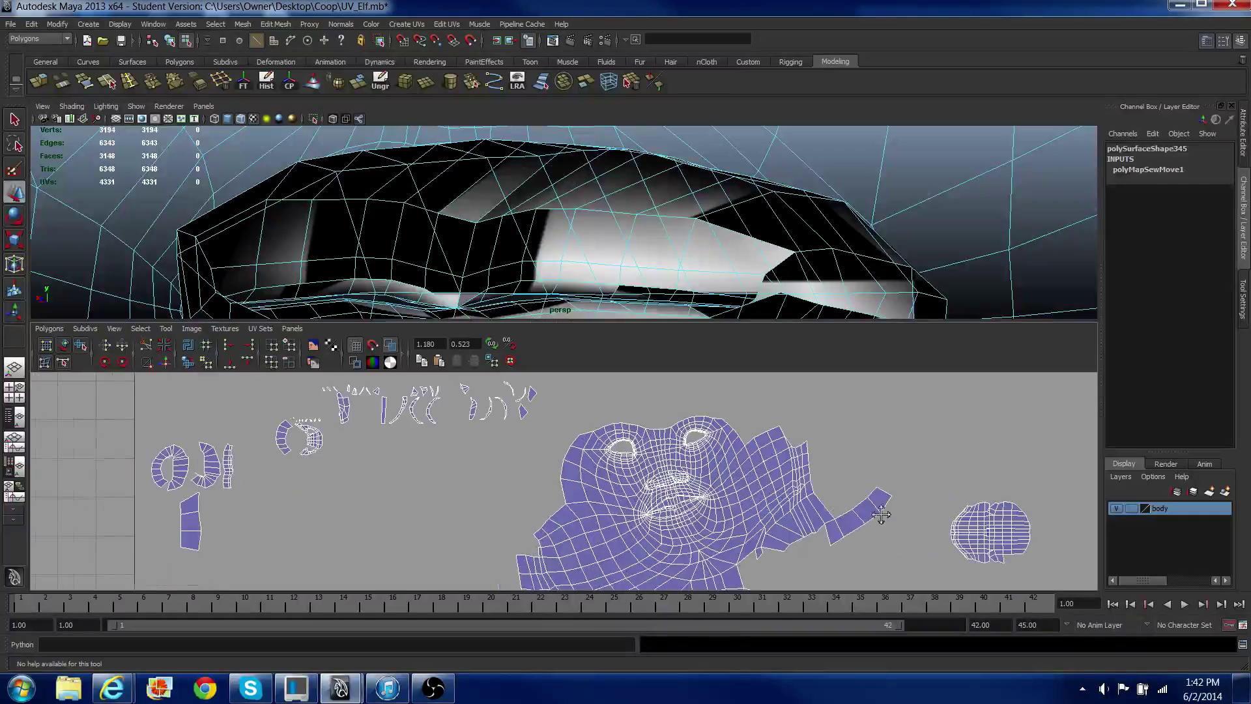
# Step: Select the UVs of the joined mouth shell and unfold them
pyautogui.keyDown('alt'); pyautogui.moveTo(885, 512); pyautogui.dragTo(669, 468, button='middle'); pyautogui.keyUp('alt')
pyautogui.keyDown('alt'); pyautogui.moveTo(683, 468); pyautogui.dragTo(912, 490, button='right'); pyautogui.keyUp('alt')
pyautogui.rightClick(878, 488)
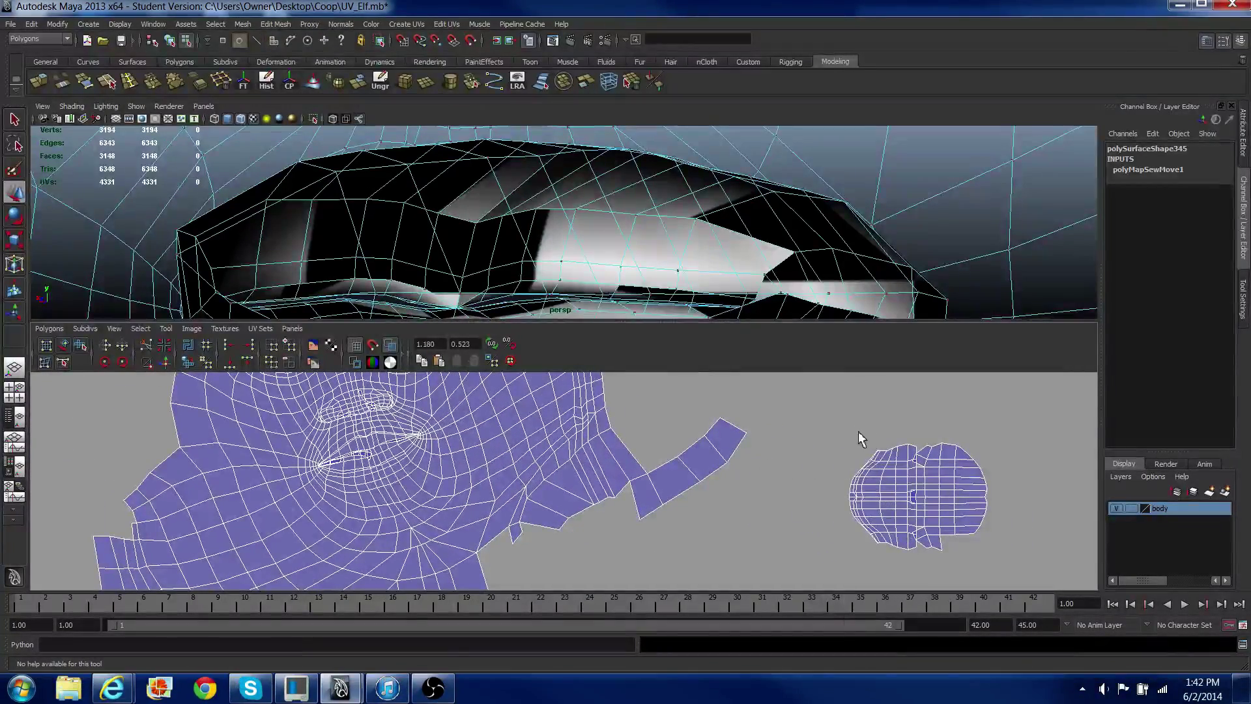
pyautogui.moveTo(1004, 561); pyautogui.dragTo(1004, 562)
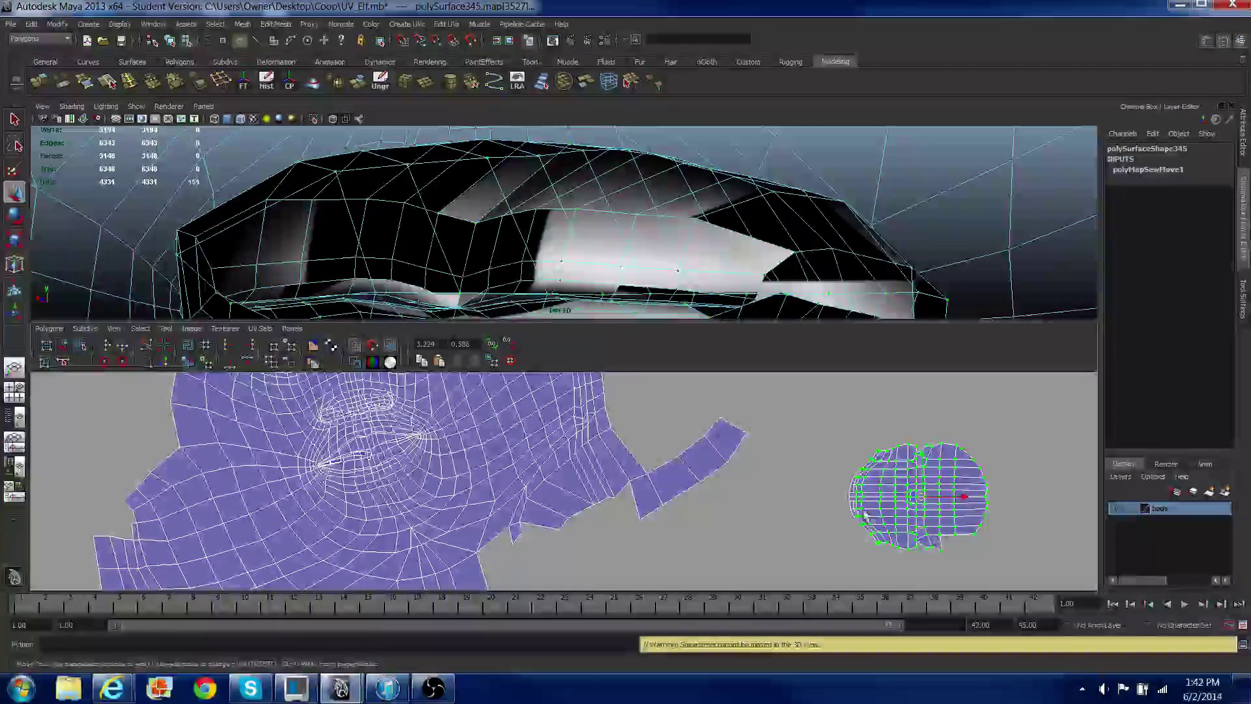
pyautogui.click(185, 369)
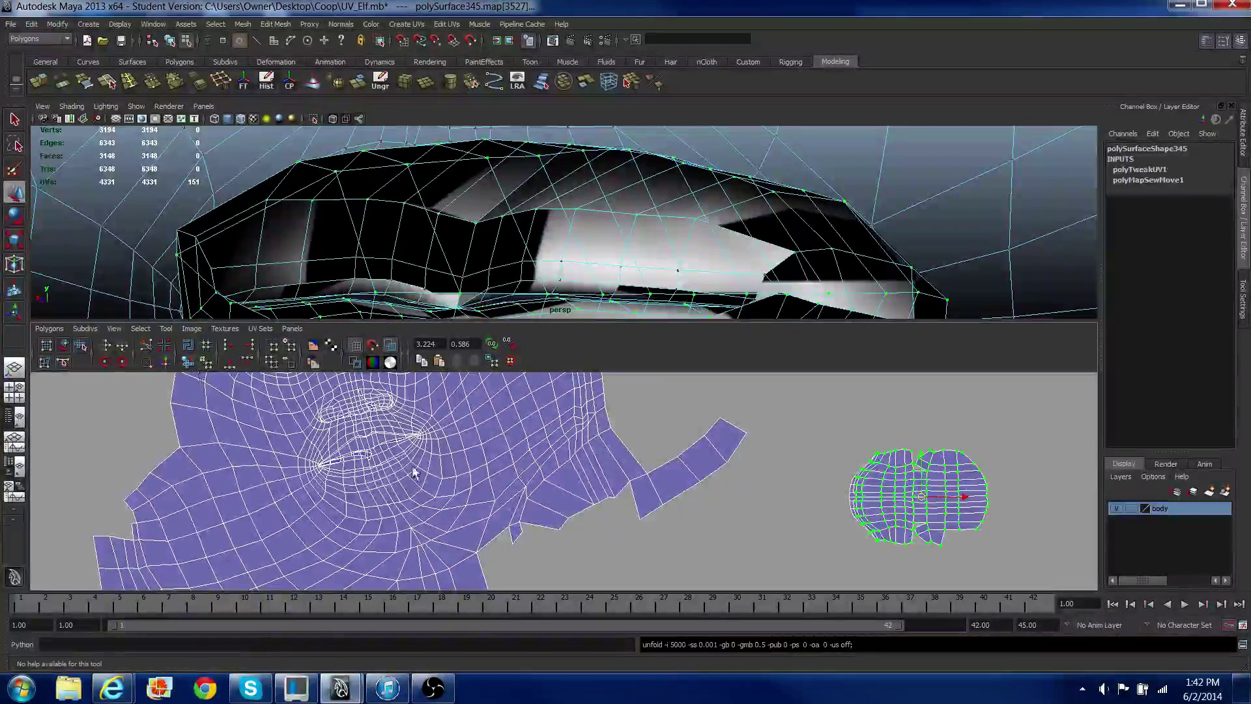
# Step: Select the edges along the remaining splits in the mouth shell's middle seam and Move and Sew them closed
pyautogui.moveTo(880, 489); pyautogui.dragTo(901, 463, button='right')
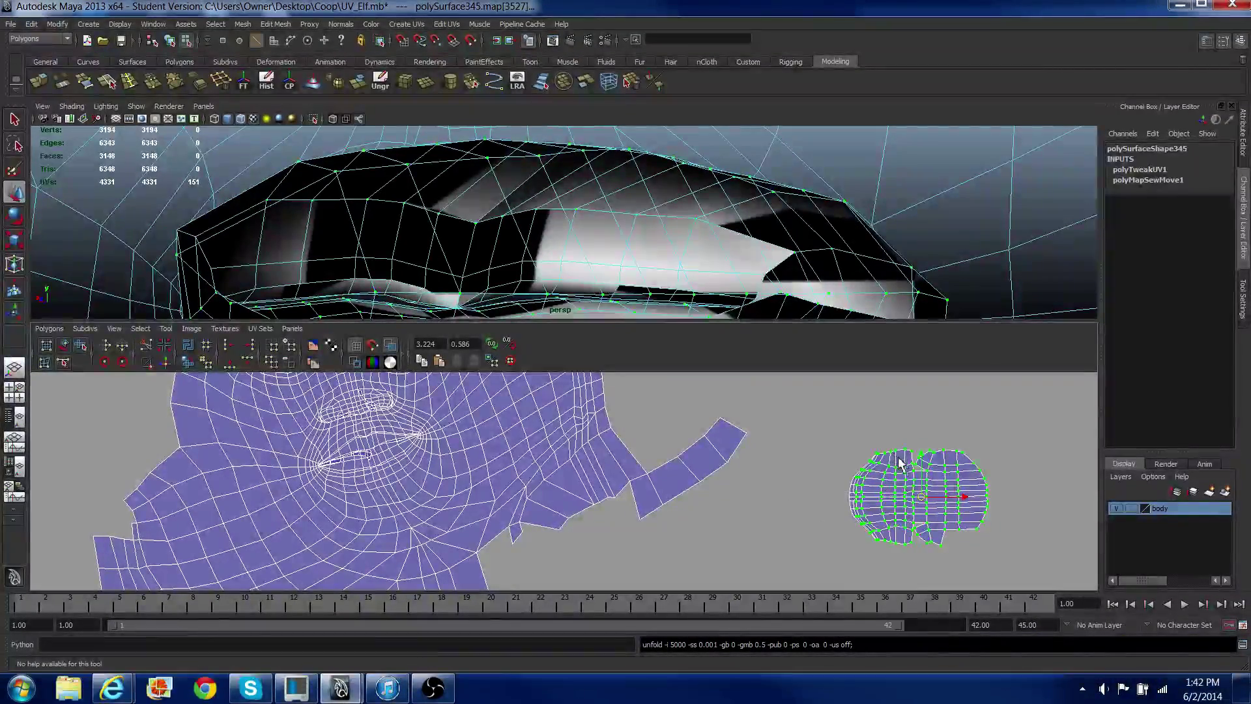
pyautogui.keyDown('shift'); pyautogui.doubleClick(929, 536); pyautogui.keyUp('shift')
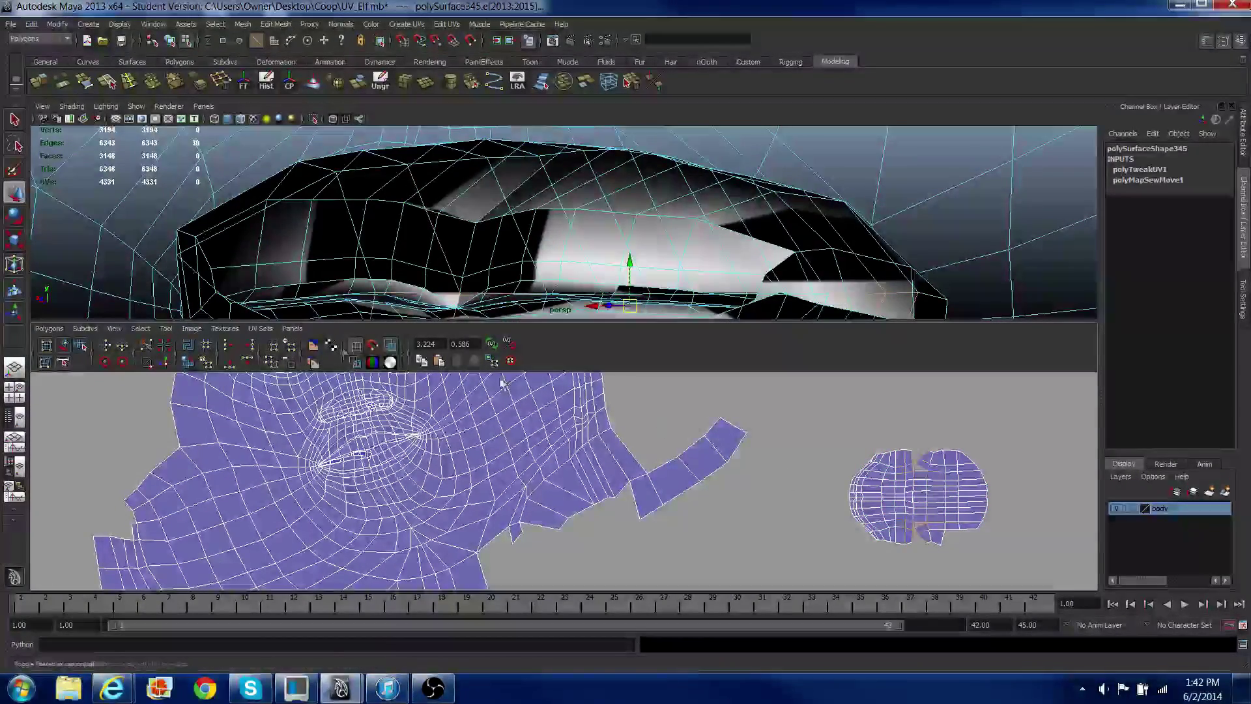
pyautogui.click(166, 368)
# Step: Select the UVs in the middle band of the mouth shell and unfold them around the sewn seam
pyautogui.moveTo(871, 498); pyautogui.dragTo(893, 450, button='right')
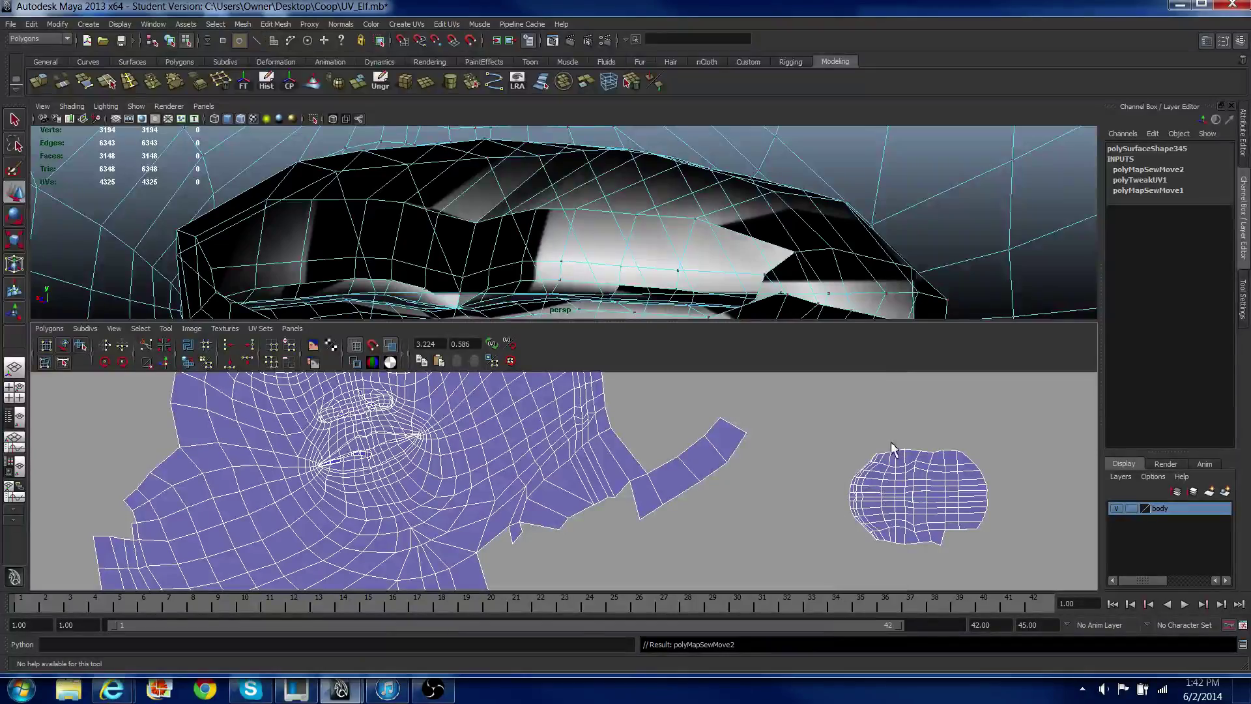
pyautogui.moveTo(876, 437); pyautogui.dragTo(958, 559)
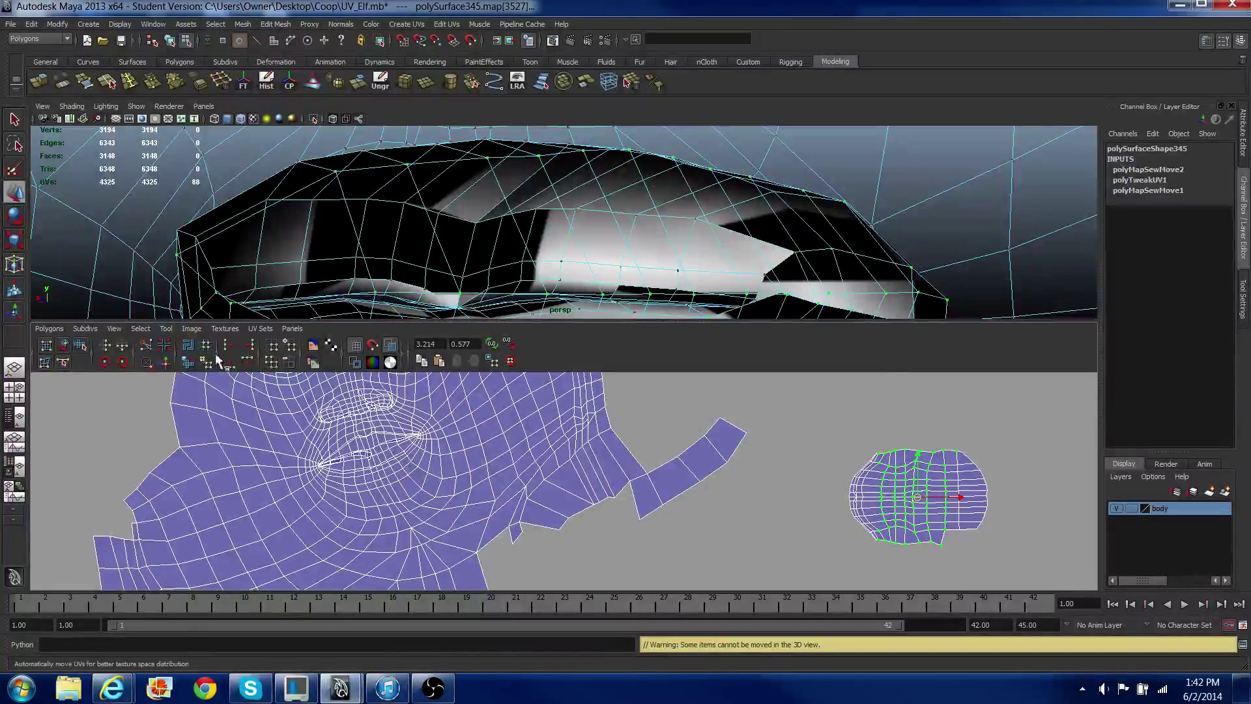
pyautogui.click(193, 367)
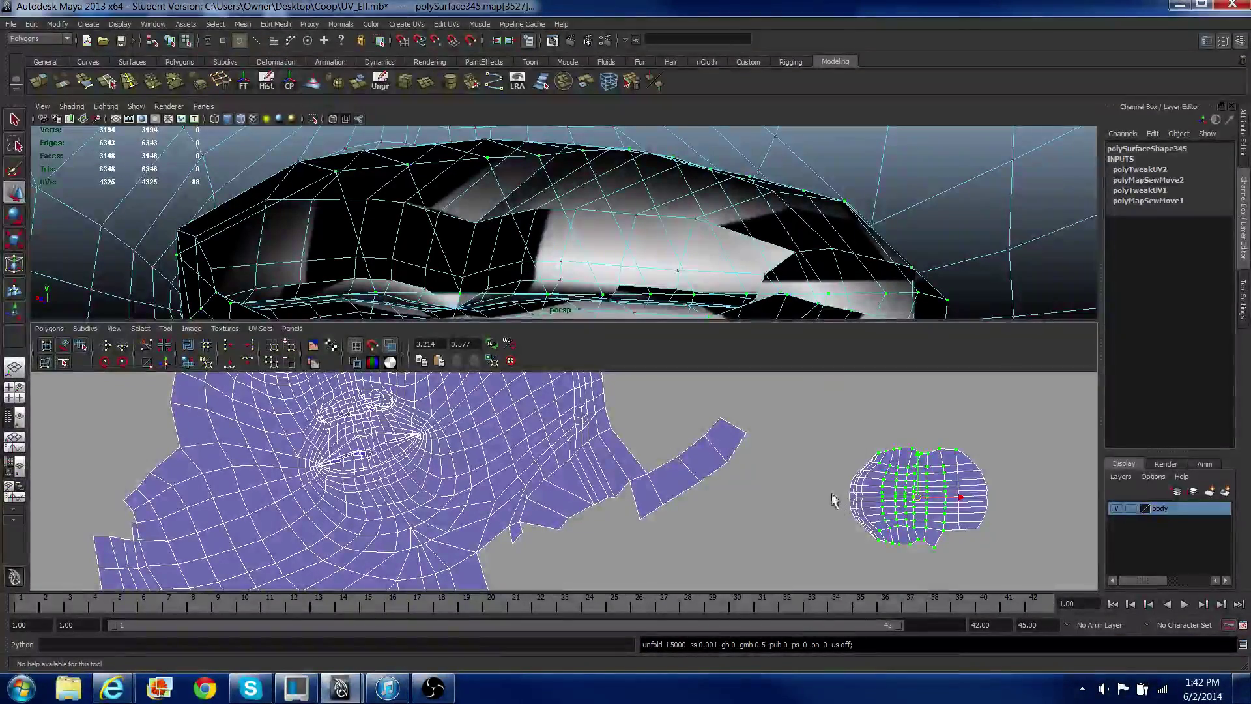
# Step: Select the mouth shell's edges and examine their position on the head model from inside and from the side
pyautogui.scroll(-3, 832, 500)
pyautogui.scroll(-2, 524, 409)
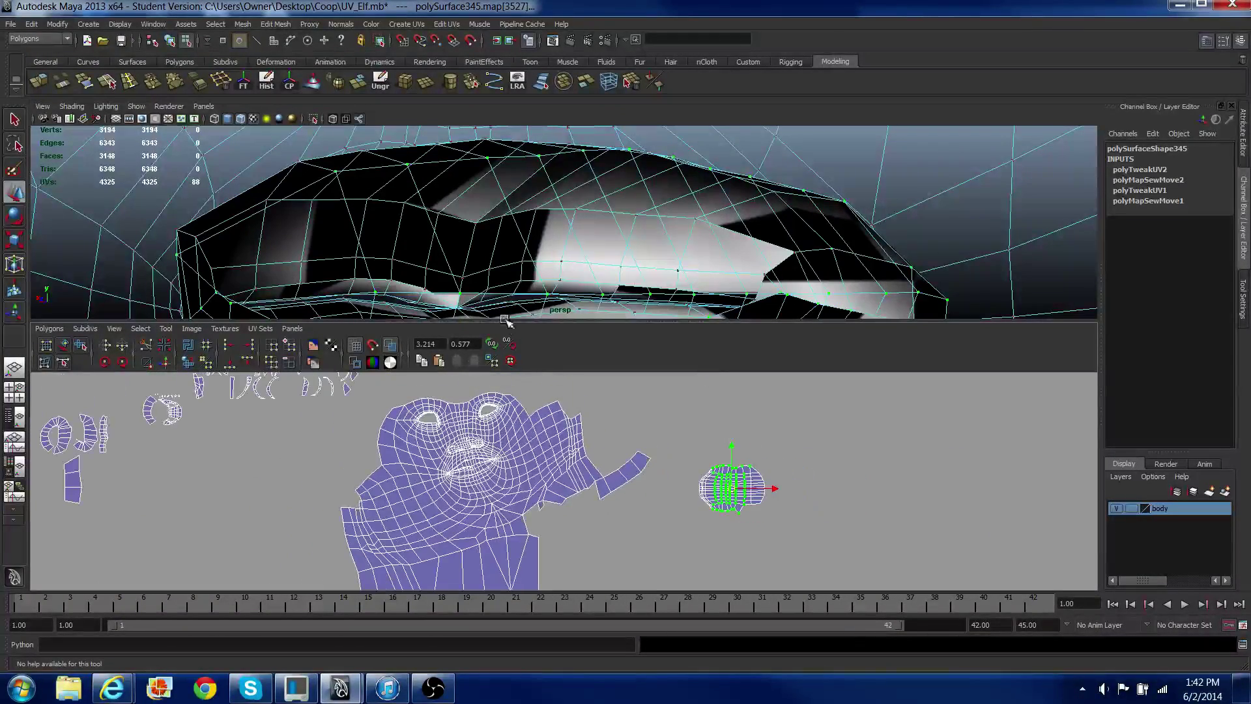
pyautogui.moveTo(673, 494); pyautogui.dragTo(684, 453, button='right')
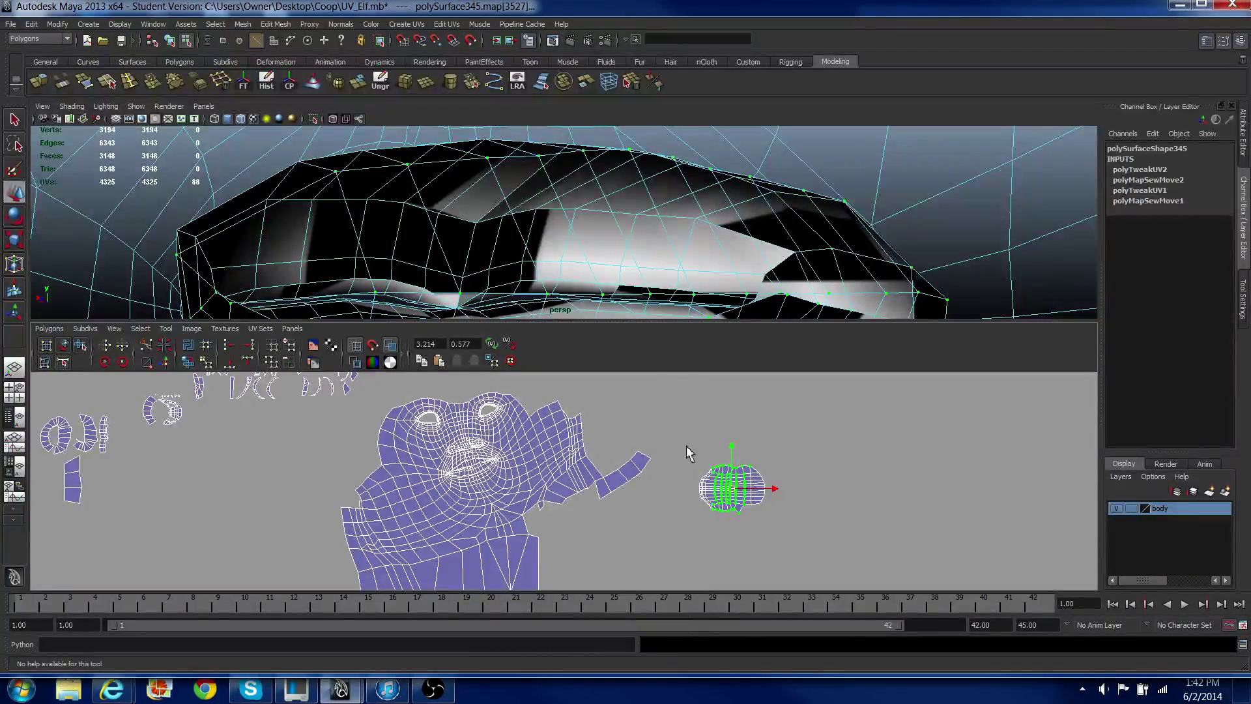
pyautogui.moveTo(780, 523); pyautogui.dragTo(781, 523)
pyautogui.scroll(5, 623, 260)
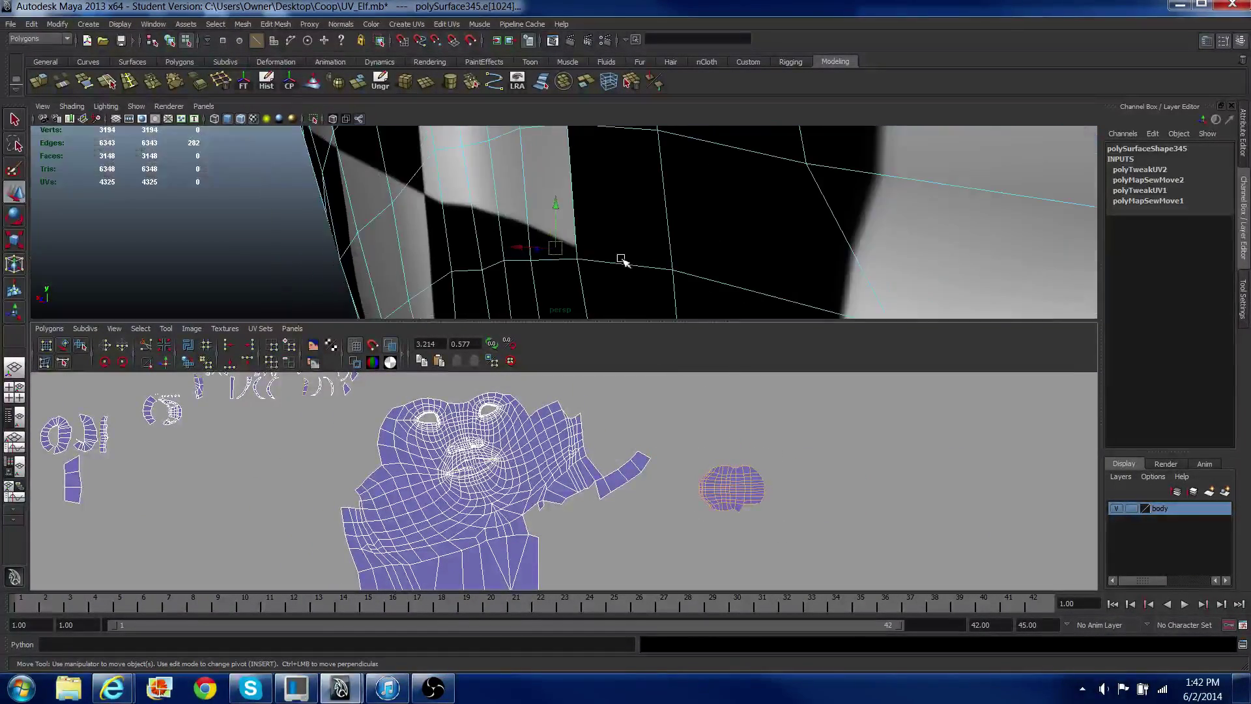
pyautogui.keyDown('alt'); pyautogui.moveTo(579, 260); pyautogui.dragTo(629, 270); pyautogui.keyUp('alt')
pyautogui.scroll(-5, 542, 276)
pyautogui.scroll(-6, 525, 254)
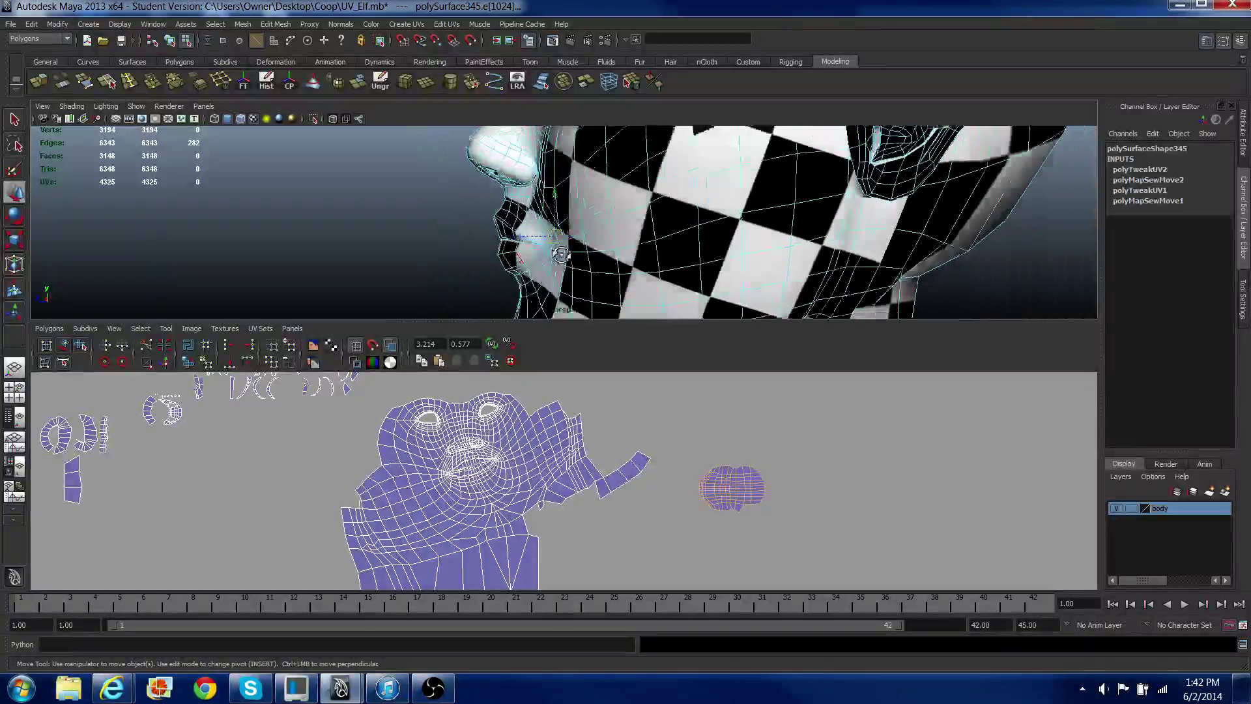
pyautogui.scroll(-3, 204, 464)
# Step: Select the small rectangular strip shell near the UV grid and move it away from the neighbouring shells
pyautogui.keyDown('alt'); pyautogui.moveTo(170, 469); pyautogui.dragTo(400, 490, button='middle'); pyautogui.keyUp('alt')
pyautogui.scroll(2, 251, 468)
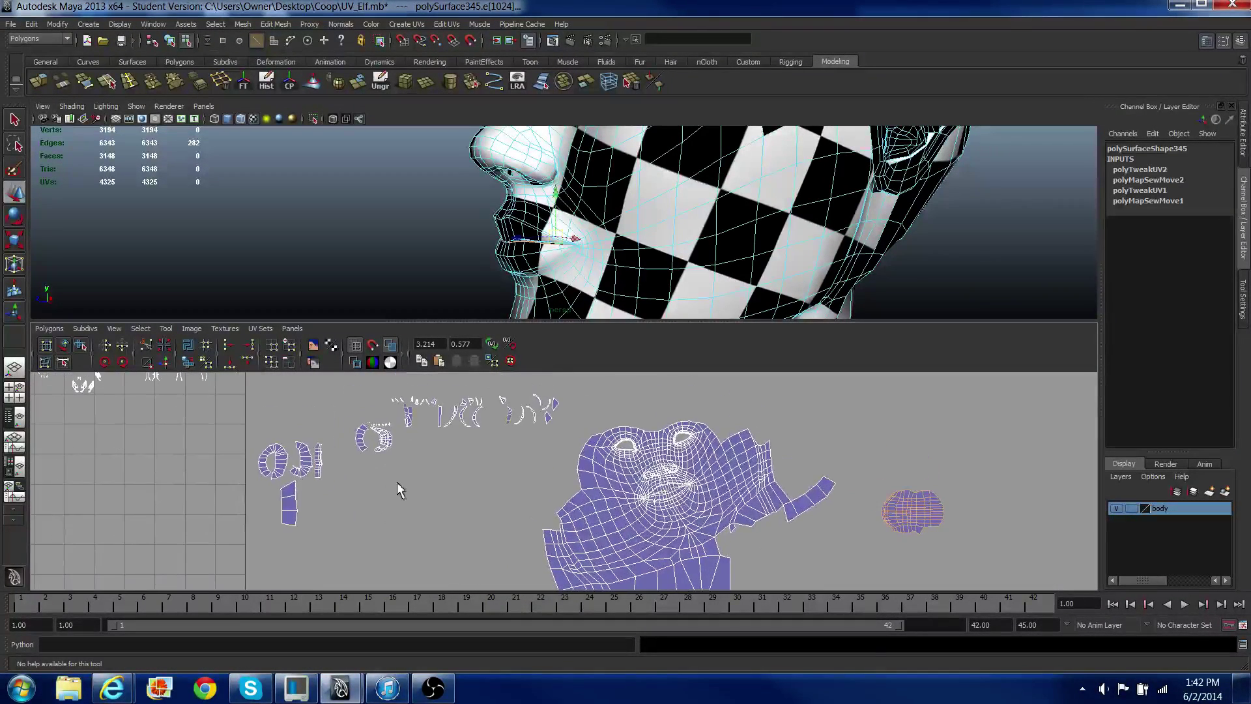
pyautogui.moveTo(273, 509); pyautogui.dragTo(329, 510, button='right')
pyautogui.moveTo(268, 506); pyautogui.dragTo(346, 540)
pyautogui.keyDown('ctrl'); pyautogui.moveTo(335, 525); pyautogui.dragTo(291, 519, button='right'); pyautogui.keyUp('ctrl')
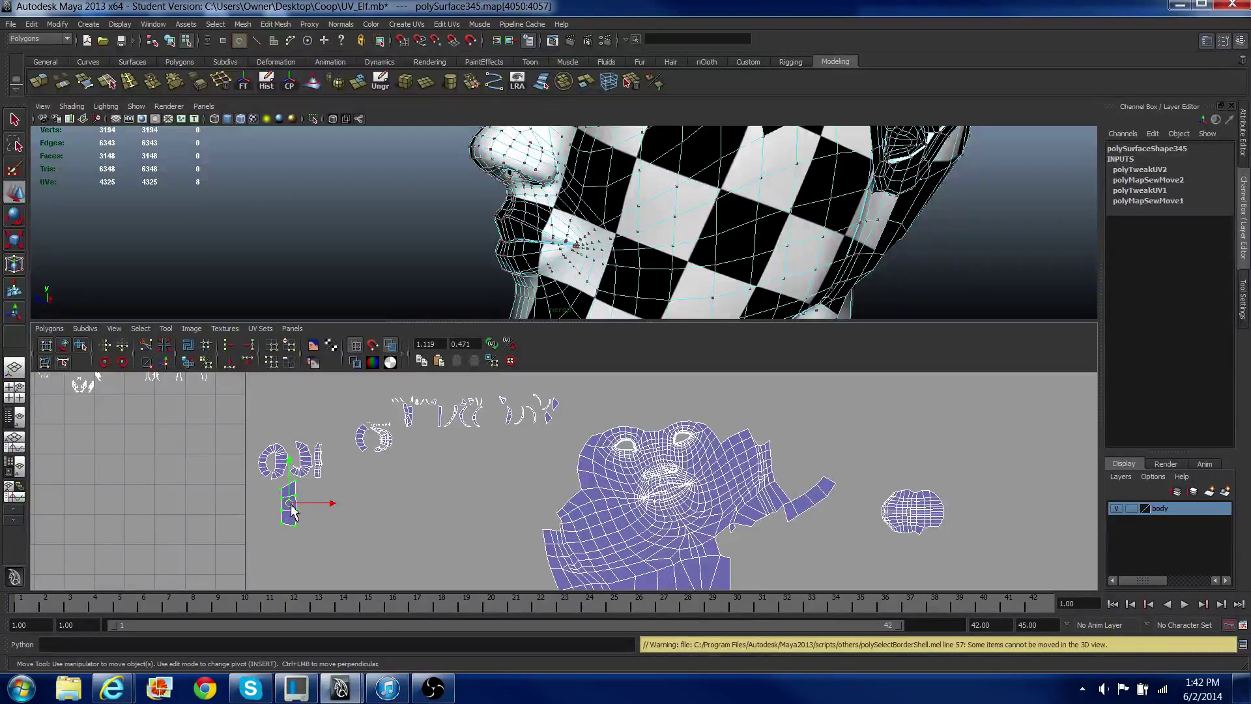
pyautogui.moveTo(291, 512); pyautogui.dragTo(377, 530)
# Step: Select the edges of the small rectangular strip shell and examine where they lie on the model's neck and on the UV layout
pyautogui.moveTo(375, 522); pyautogui.dragTo(370, 507, button='right')
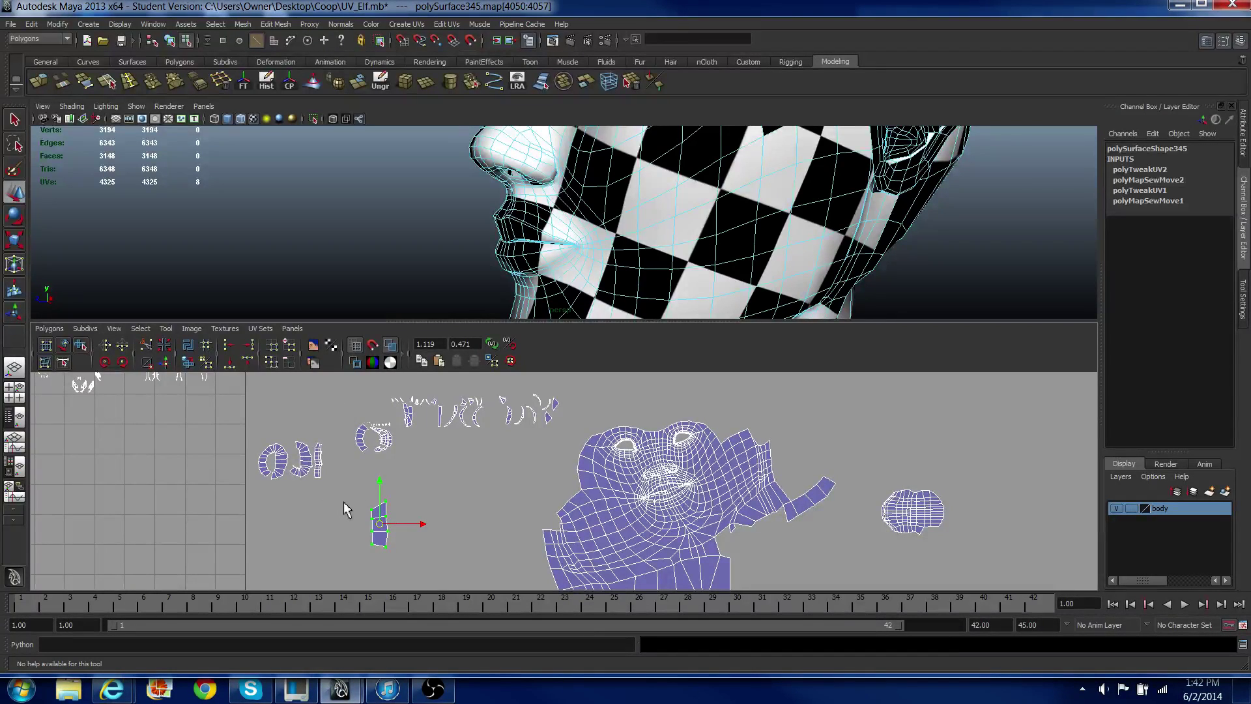
pyautogui.click(442, 588)
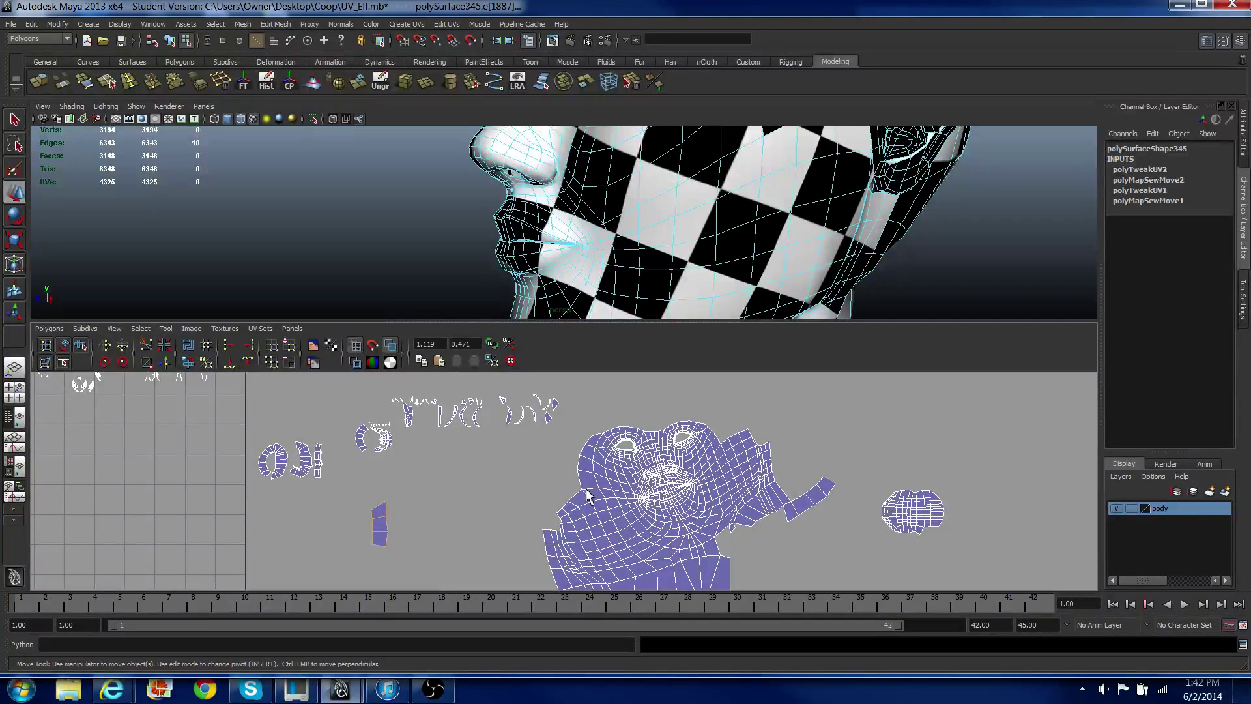
pyautogui.keyDown('alt'); pyautogui.moveTo(586, 495); pyautogui.dragTo(597, 481, button='middle'); pyautogui.keyUp('alt')
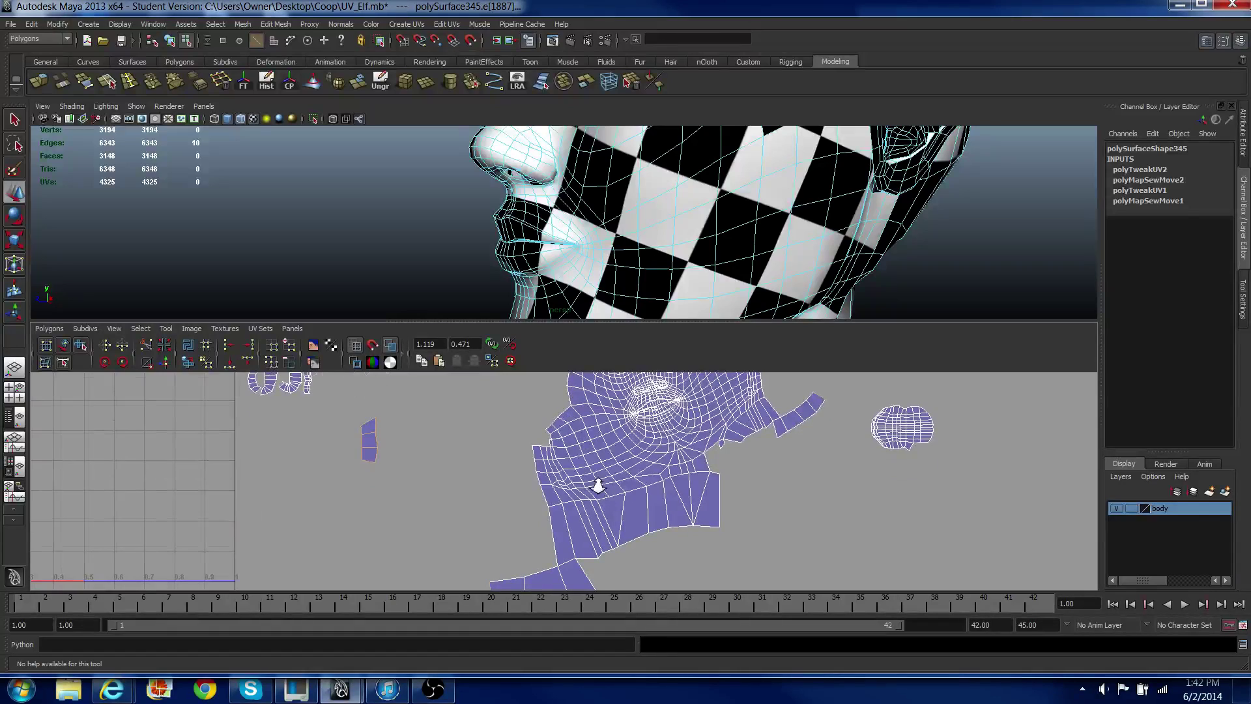
pyautogui.scroll(-2, 598, 485)
pyautogui.press('f')
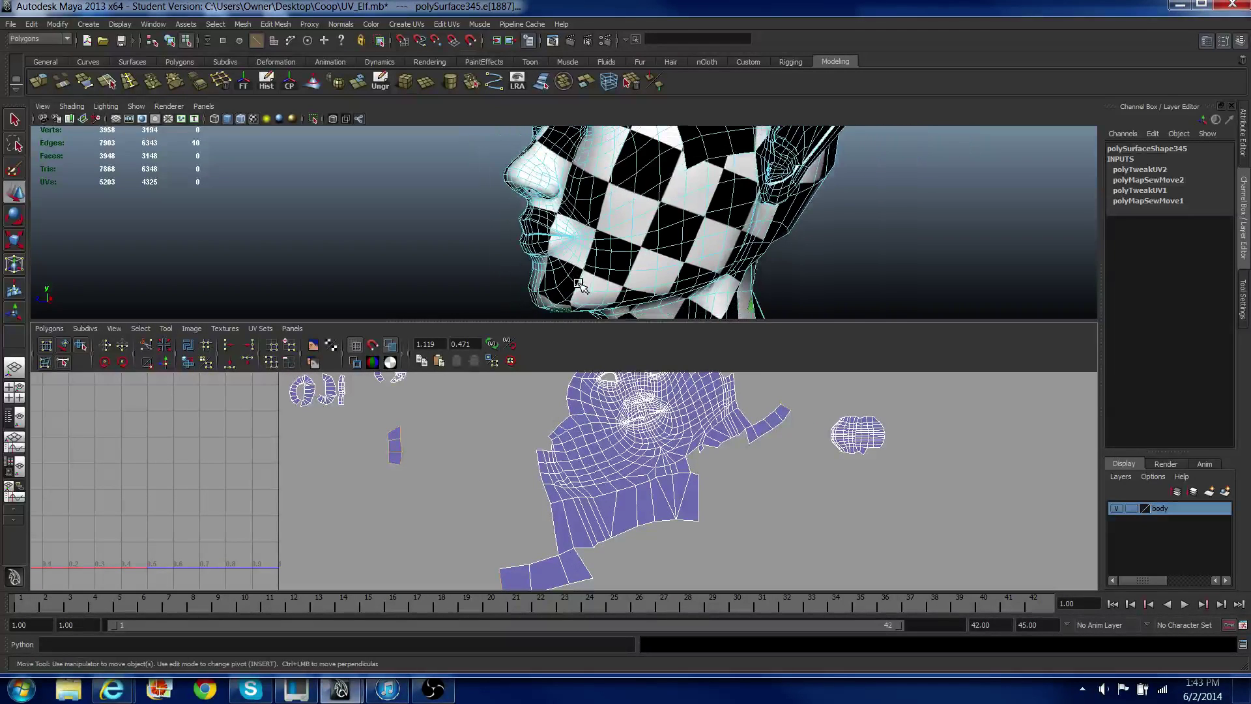
pyautogui.scroll(-8, 587, 246)
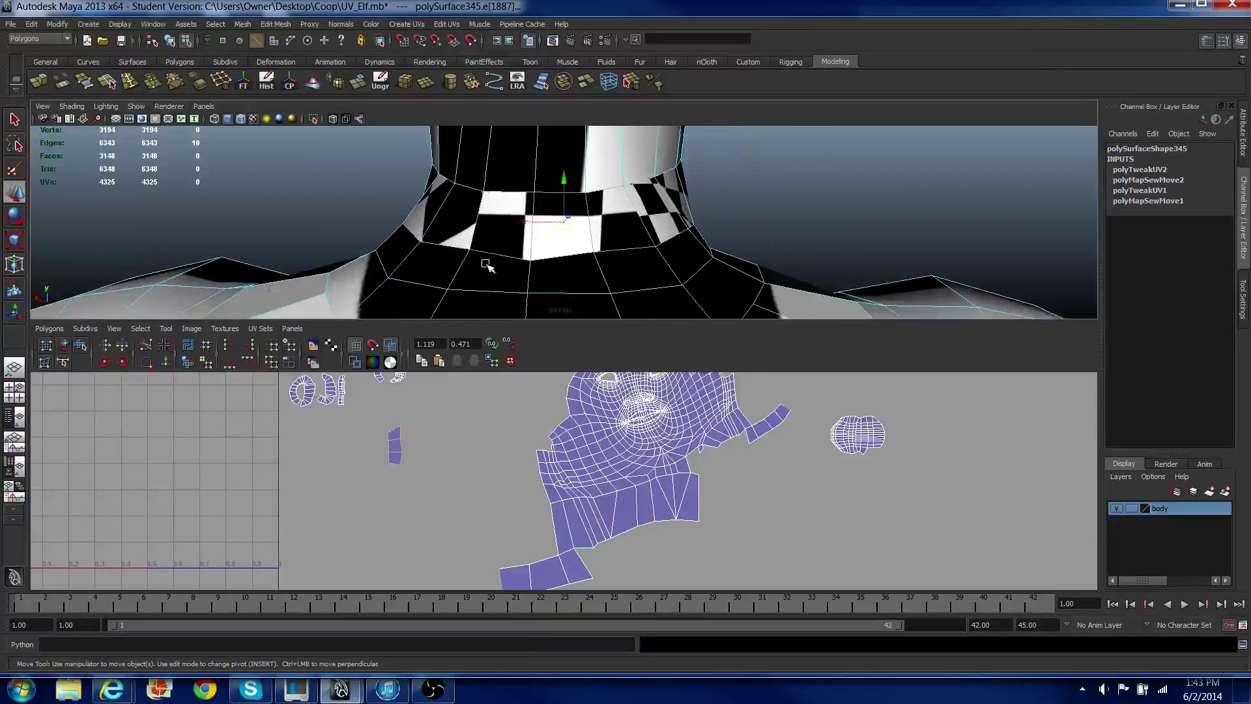
pyautogui.scroll(-3, 485, 264)
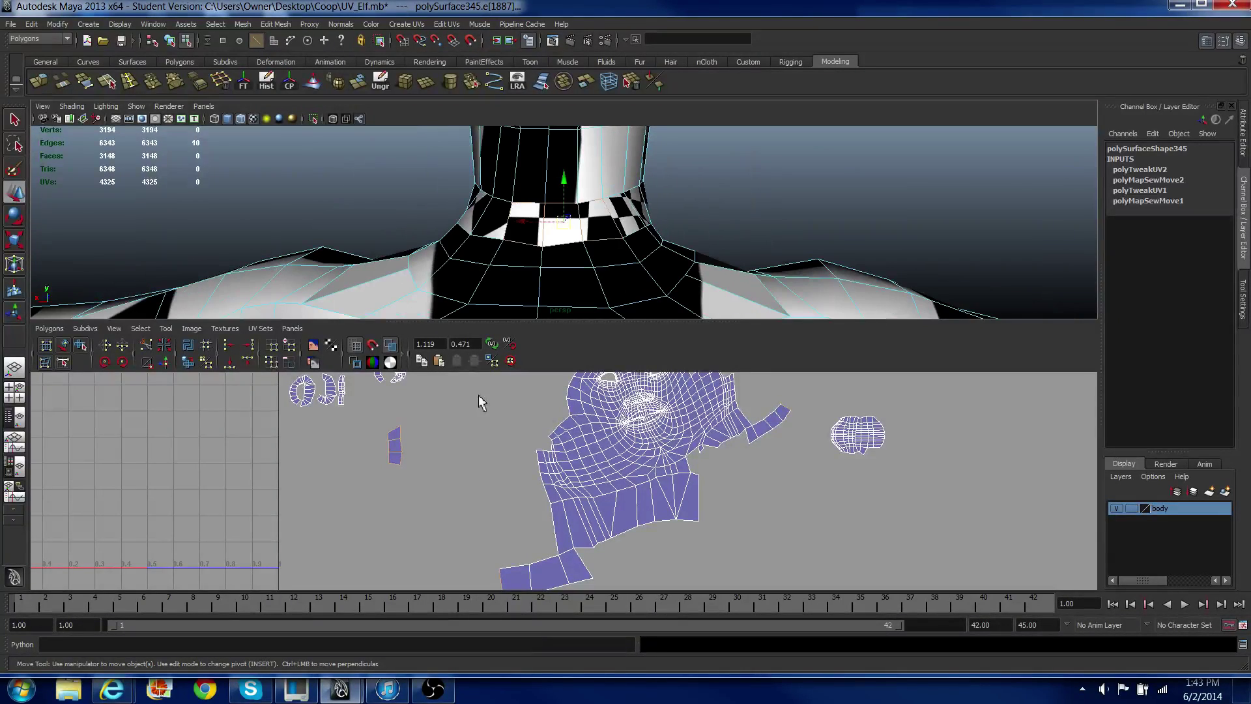
pyautogui.scroll(-2, 533, 512)
pyautogui.keyDown('alt'); pyautogui.moveTo(532, 502); pyautogui.dragTo(555, 486, button='middle'); pyautogui.keyUp('alt')
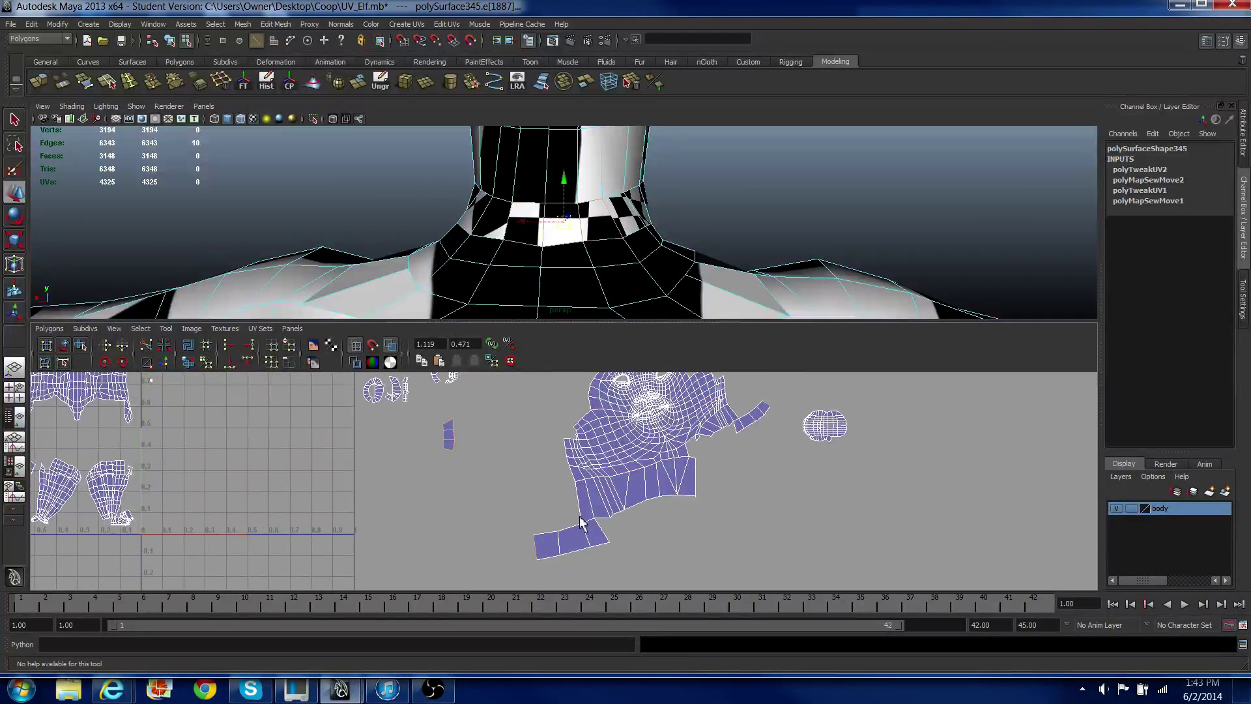
# Step: Select the matching border edge on the head shell's curved neck strip and Move and Sew the rectangular strip shell onto it
pyautogui.click(768, 406)
pyautogui.scroll(2, 764, 414)
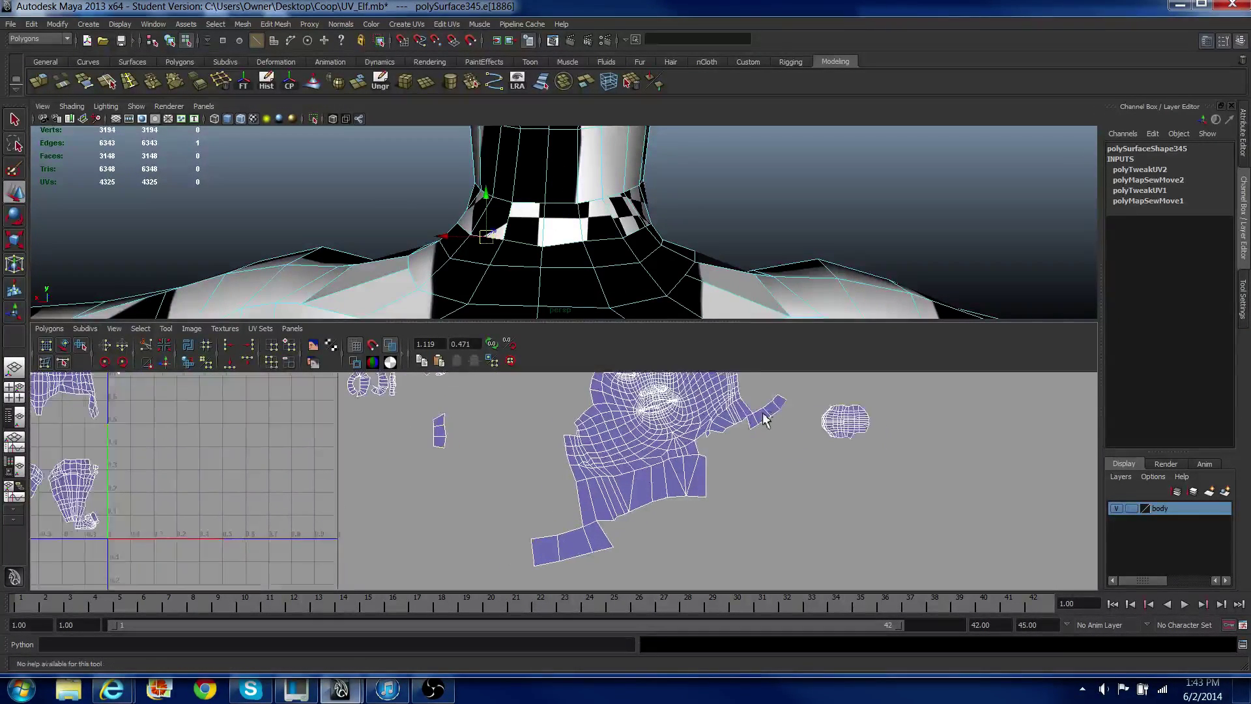
pyautogui.keyDown('alt'); pyautogui.moveTo(761, 419); pyautogui.dragTo(676, 498, button='middle'); pyautogui.keyUp('alt')
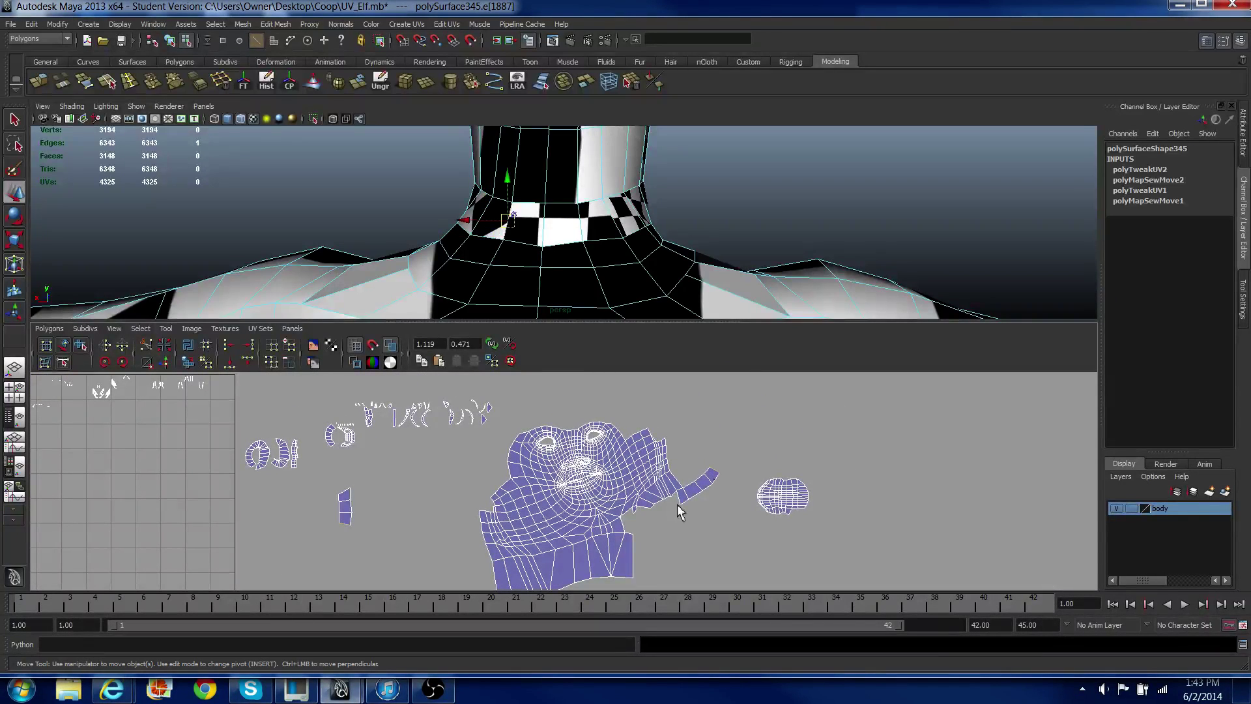
pyautogui.click(167, 365)
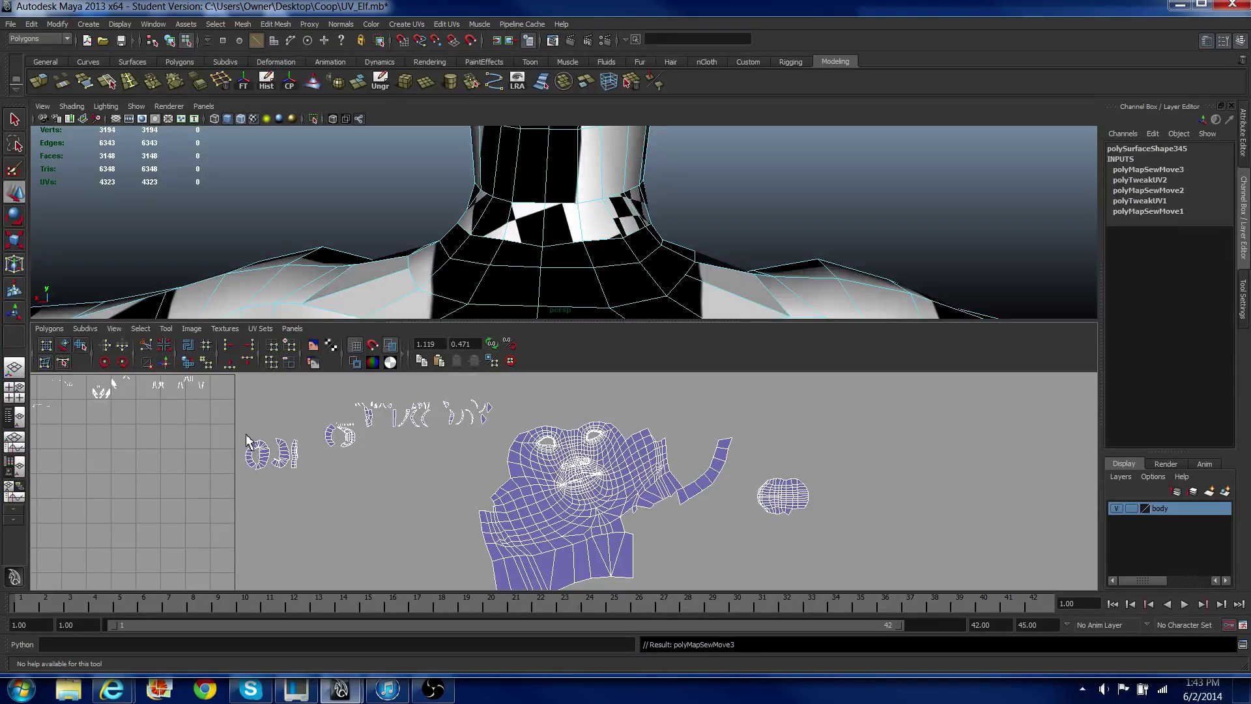
# Step: Select the edges of the oval ring shell beside the UV grid and examine their position around the eyeball on the model
pyautogui.moveTo(272, 478); pyautogui.dragTo(272, 480)
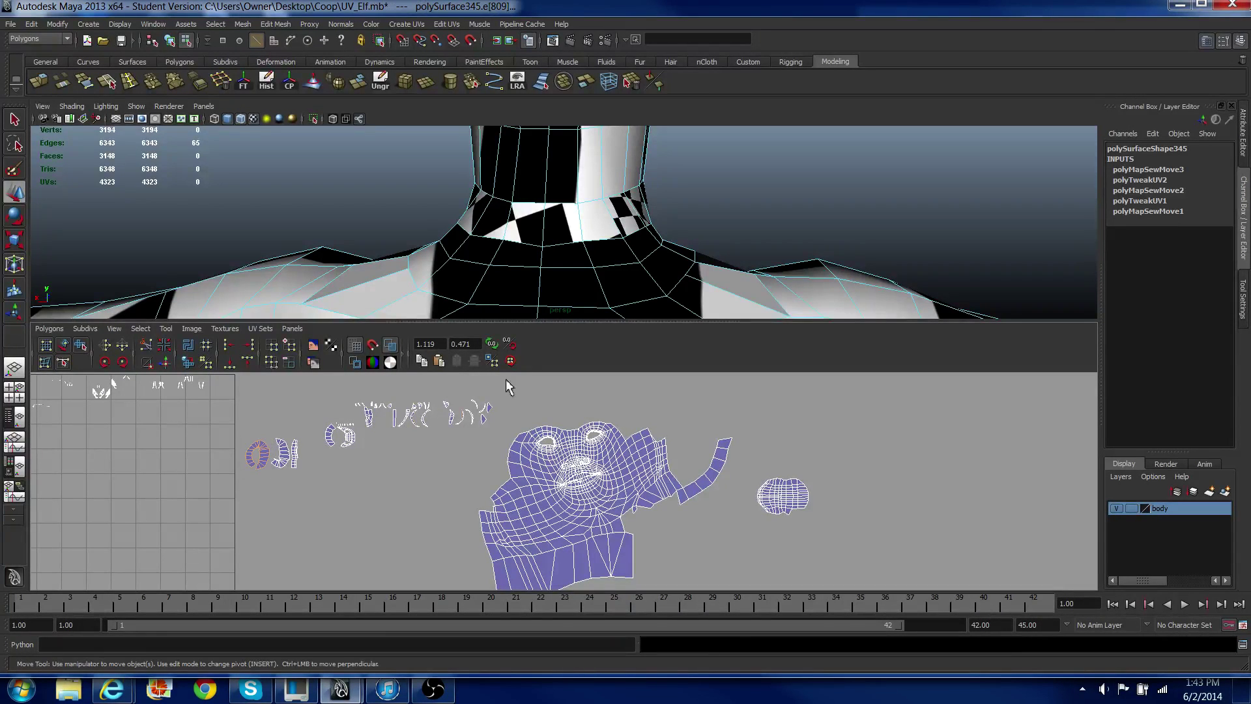
pyautogui.press('f')
pyautogui.press('w')
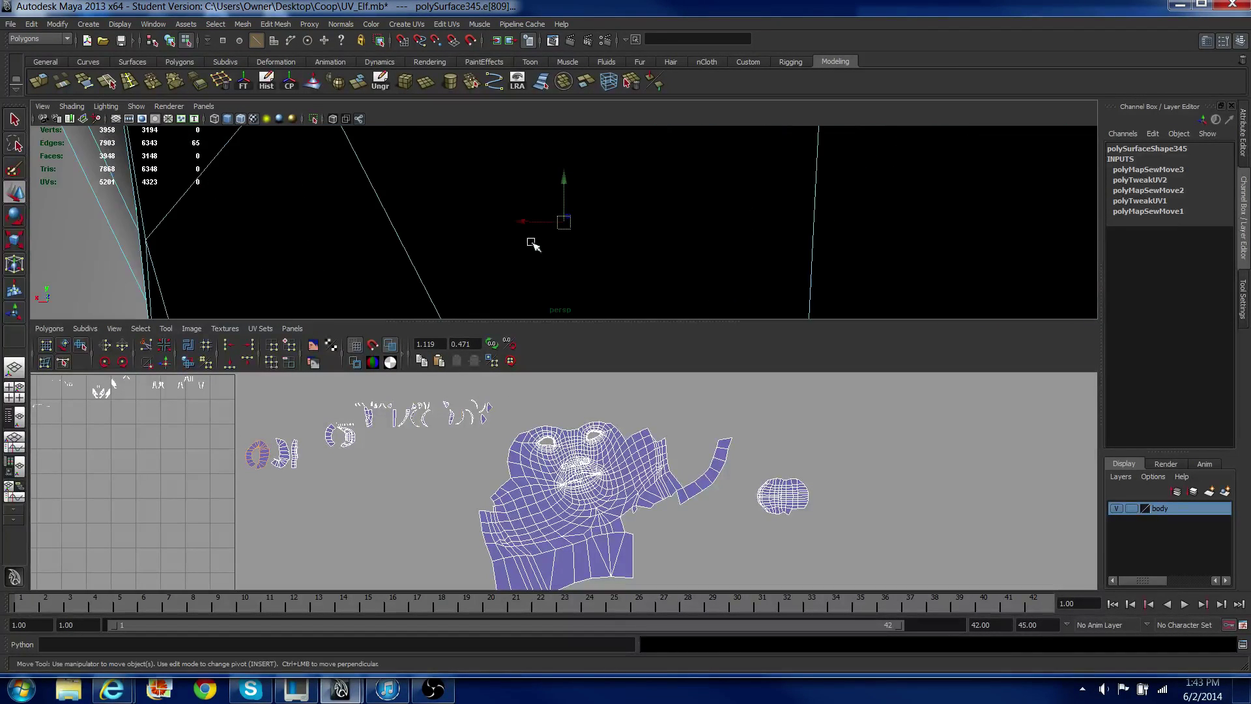
pyautogui.keyDown('alt'); pyautogui.moveTo(580, 229); pyautogui.dragTo(377, 203, button='right'); pyautogui.keyUp('alt')
pyautogui.keyDown('alt'); pyautogui.moveTo(377, 202); pyautogui.dragTo(344, 296); pyautogui.keyUp('alt')
pyautogui.keyDown('alt'); pyautogui.moveTo(344, 296); pyautogui.dragTo(387, 261, button='right'); pyautogui.keyUp('alt')
pyautogui.keyDown('alt'); pyautogui.moveTo(564, 217); pyautogui.dragTo(460, 216); pyautogui.keyUp('alt')
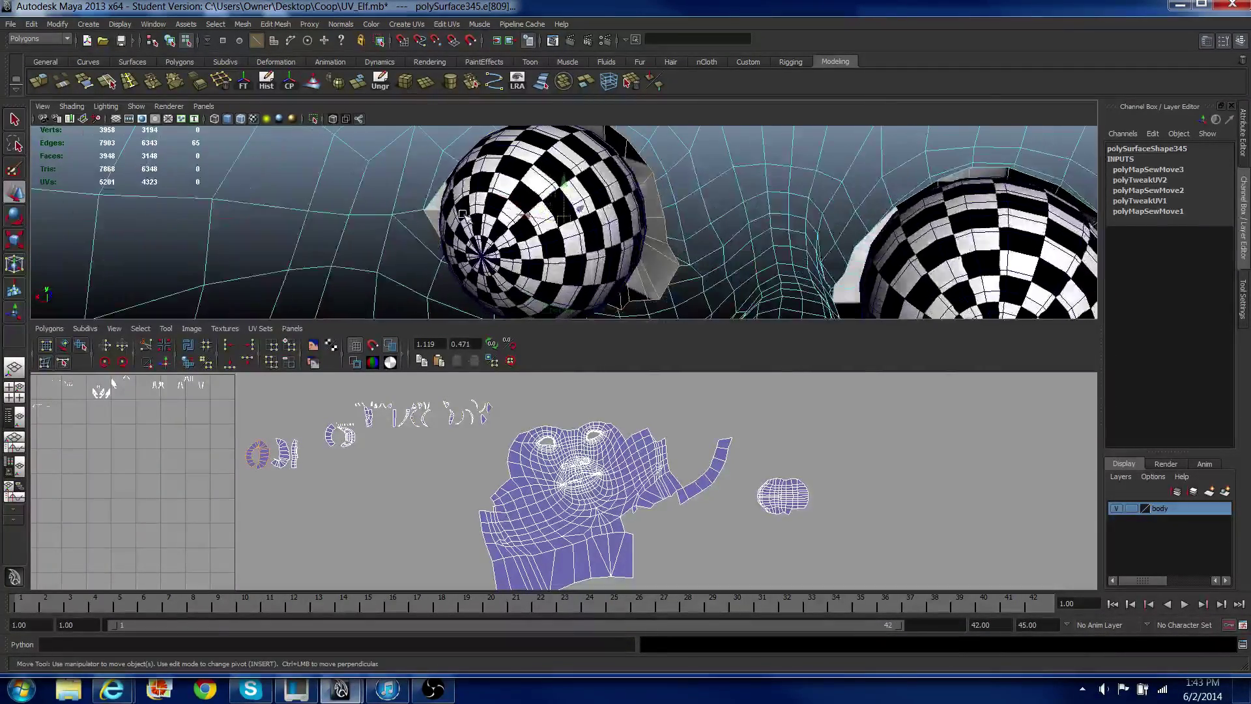
pyautogui.keyDown('alt'); pyautogui.moveTo(537, 212); pyautogui.dragTo(546, 212, button='right'); pyautogui.keyUp('alt')
pyautogui.keyDown('alt'); pyautogui.moveTo(546, 212); pyautogui.dragTo(568, 219); pyautogui.keyUp('alt')
pyautogui.keyDown('alt'); pyautogui.moveTo(569, 221); pyautogui.dragTo(626, 208, button='right'); pyautogui.keyUp('alt')
pyautogui.keyDown('alt'); pyautogui.moveTo(626, 207); pyautogui.dragTo(596, 202); pyautogui.keyUp('alt')
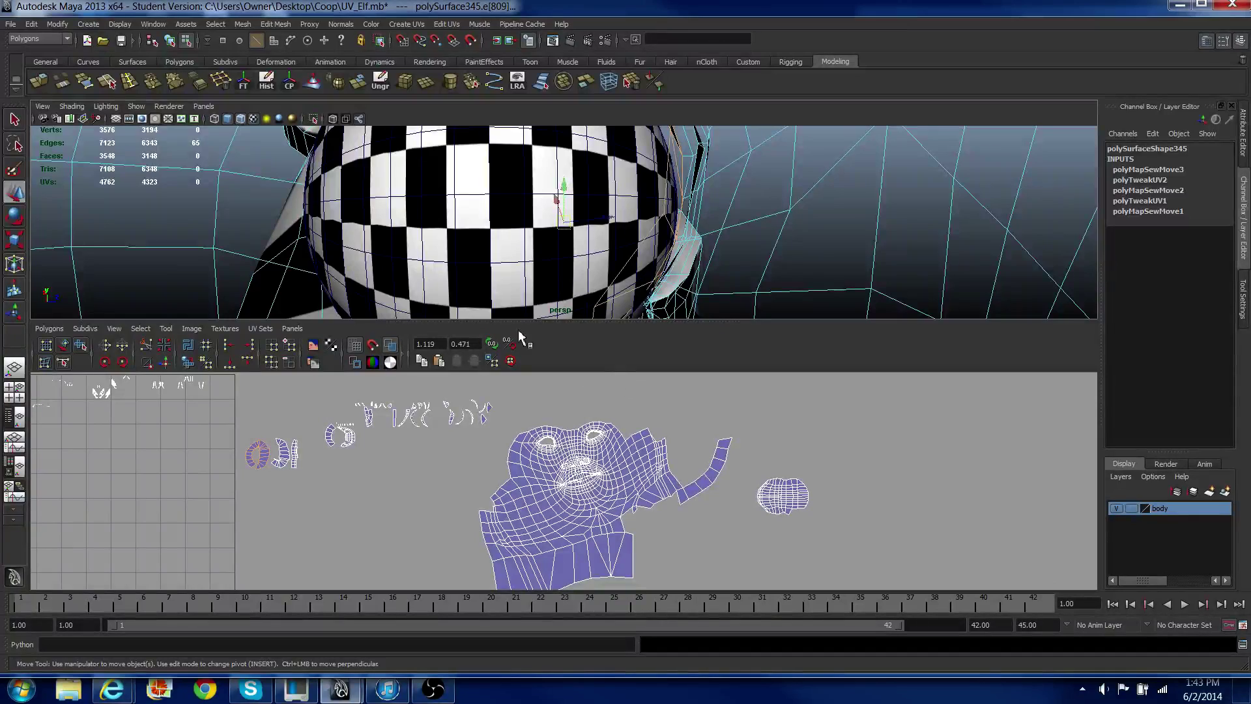
# Step: Select the UVs of the oval ring shell and its curved neighbour and move both shells above the mouth shell
pyautogui.scroll(2, 287, 477)
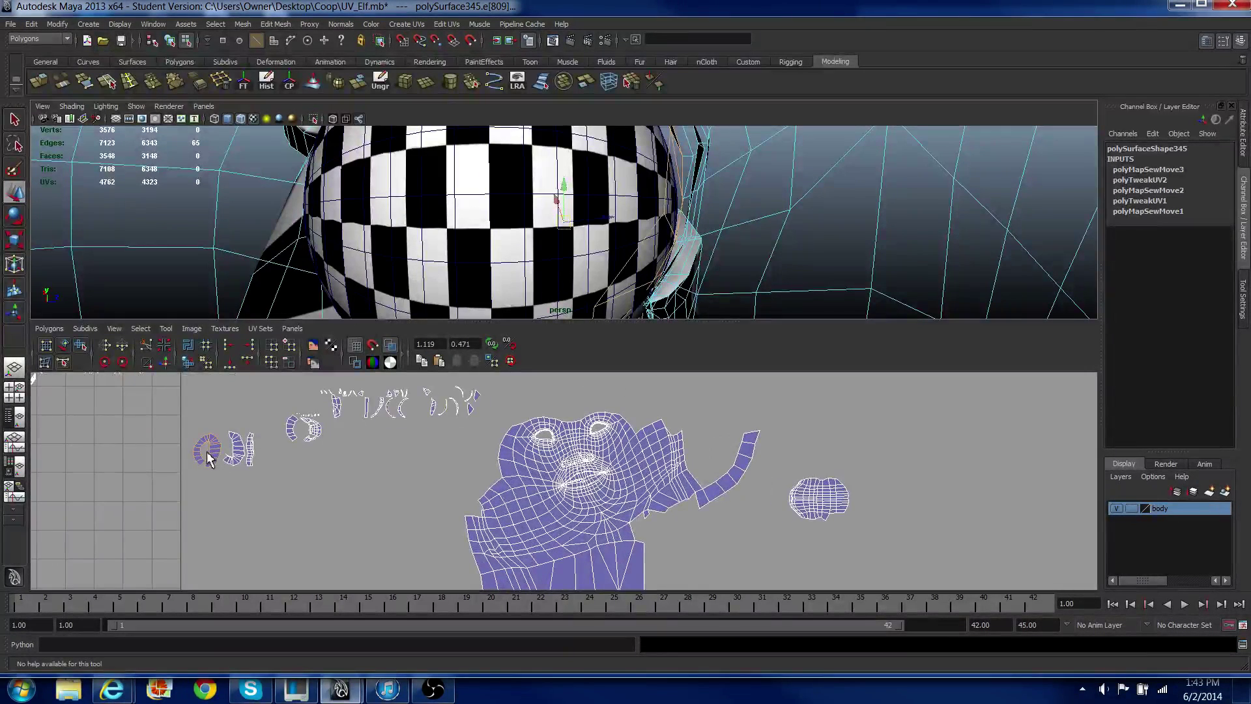
pyautogui.moveTo(208, 457); pyautogui.dragTo(258, 449, button='right')
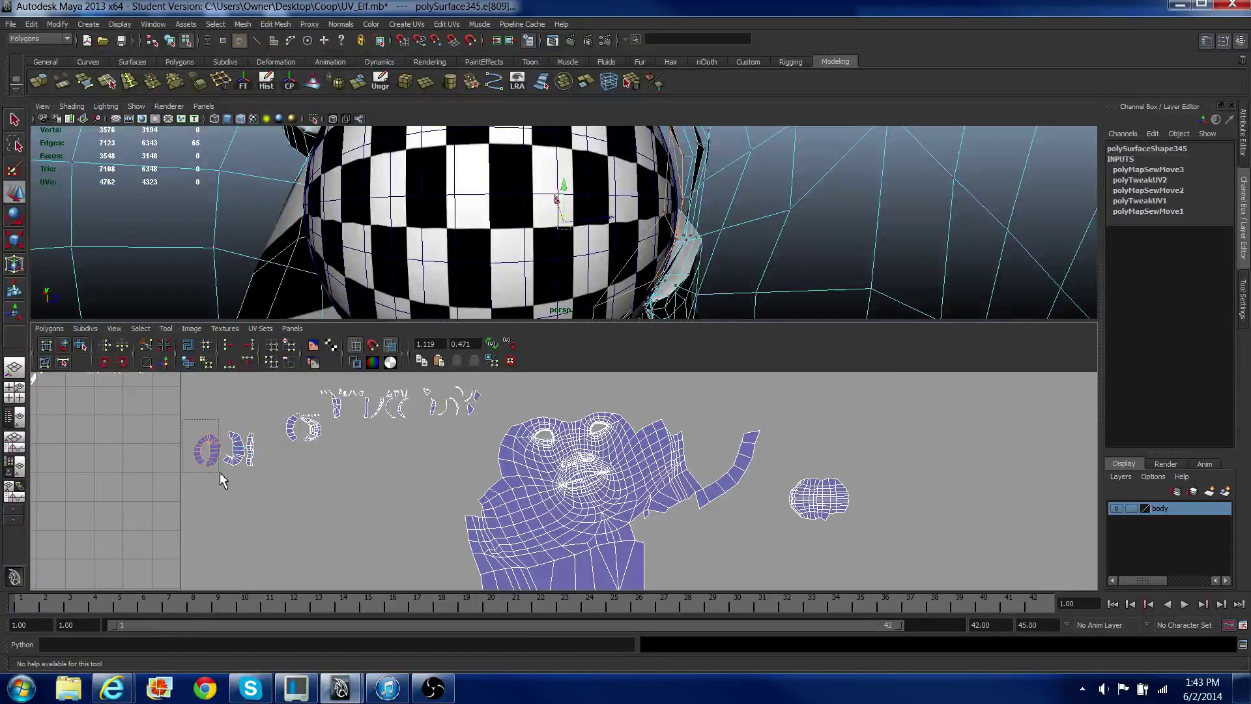
pyautogui.moveTo(220, 473); pyautogui.dragTo(225, 483)
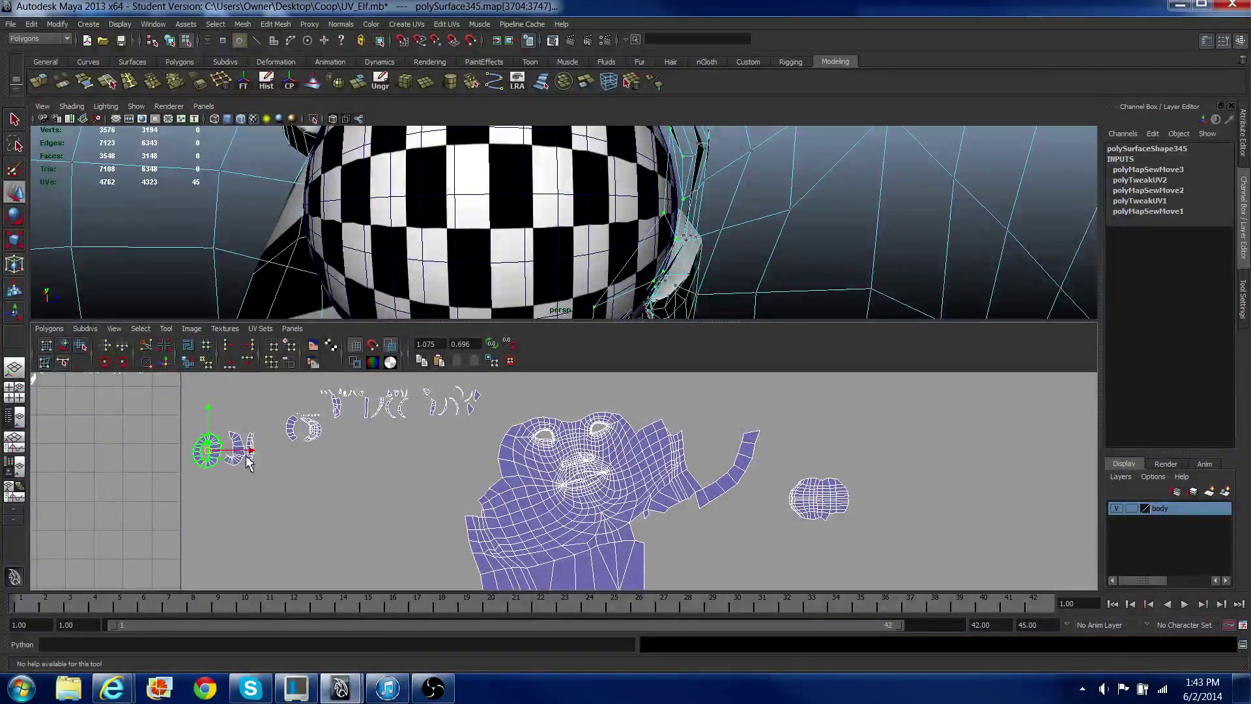
pyautogui.moveTo(458, 473); pyautogui.dragTo(410, 491)
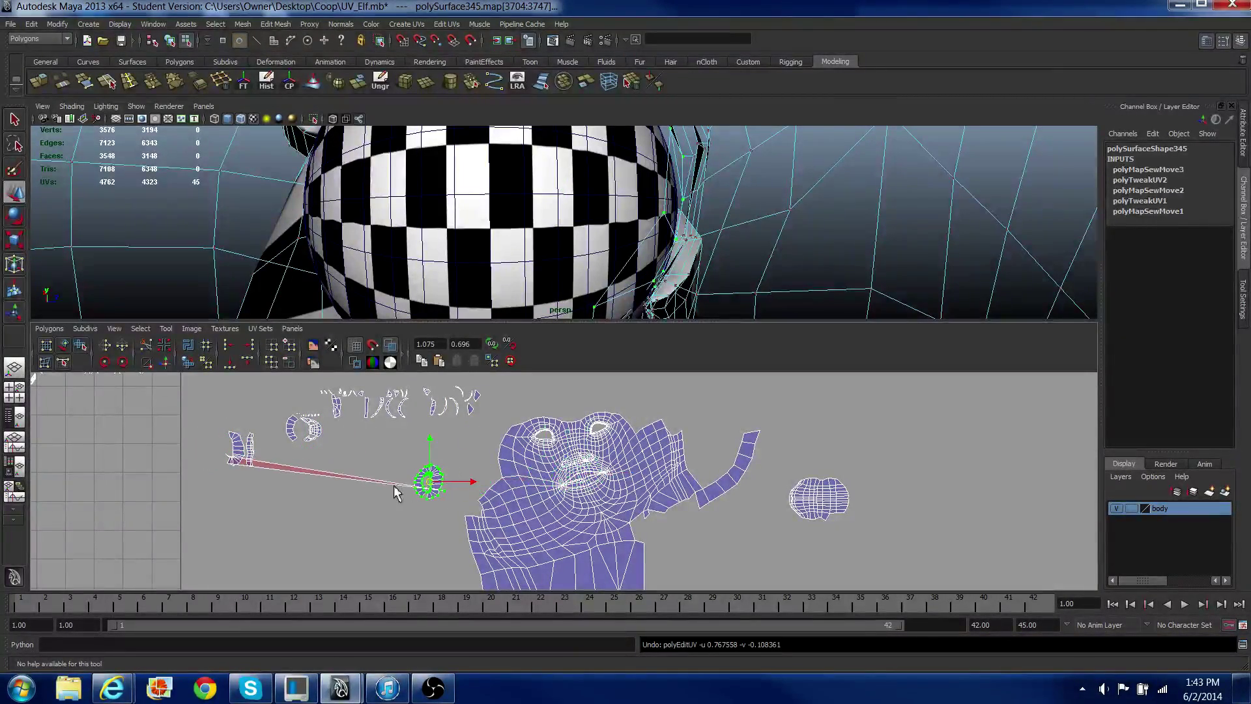
pyautogui.hotkey('ctrl', 'z')
pyautogui.keyDown('ctrl'); pyautogui.moveTo(182, 434); pyautogui.dragTo(210, 428, button='right'); pyautogui.keyUp('ctrl')
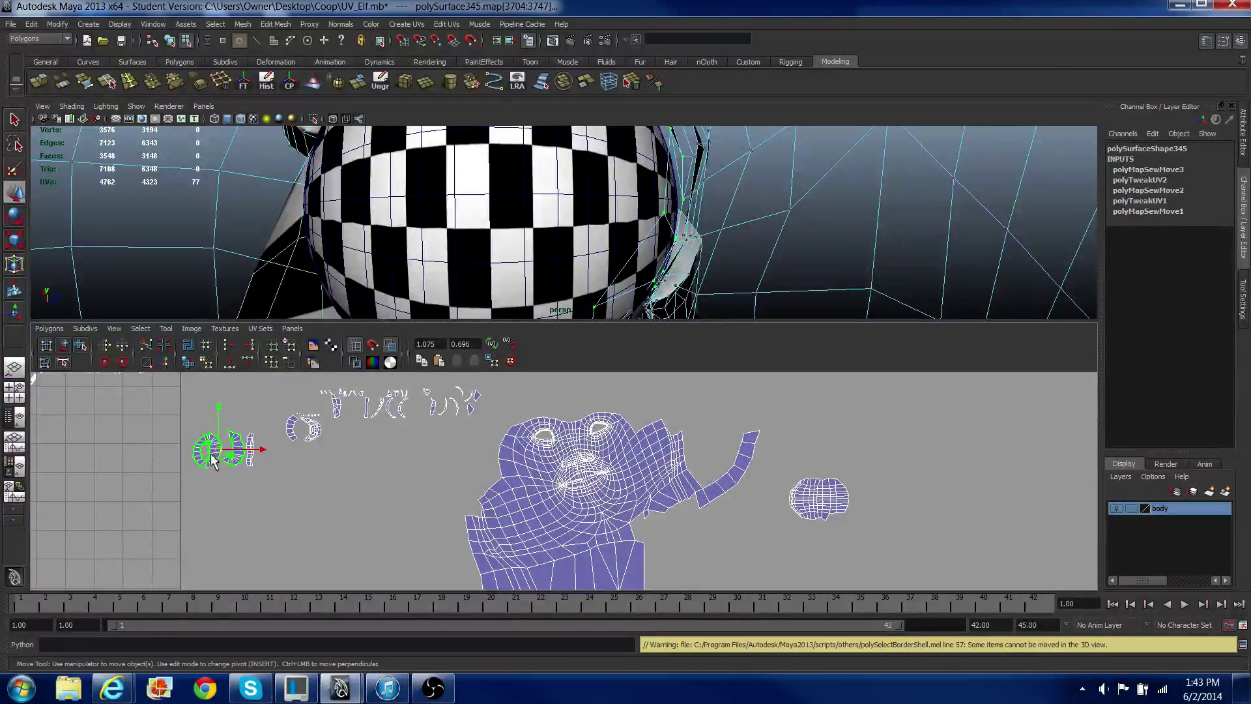
pyautogui.moveTo(222, 458); pyautogui.dragTo(827, 460, button='middle')
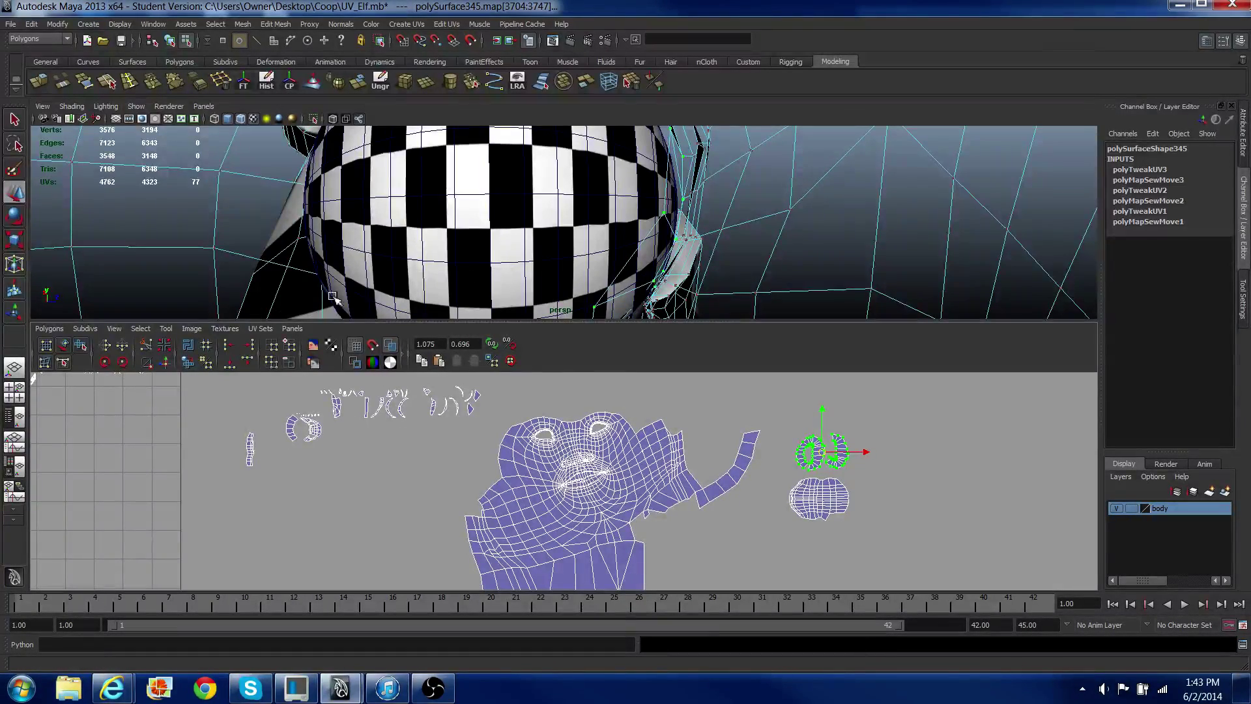
# Step: Examine the selected ring shells' position around the eye on the head model from the front and side
pyautogui.keyDown('alt'); pyautogui.moveTo(550, 252); pyautogui.dragTo(433, 245); pyautogui.keyUp('alt')
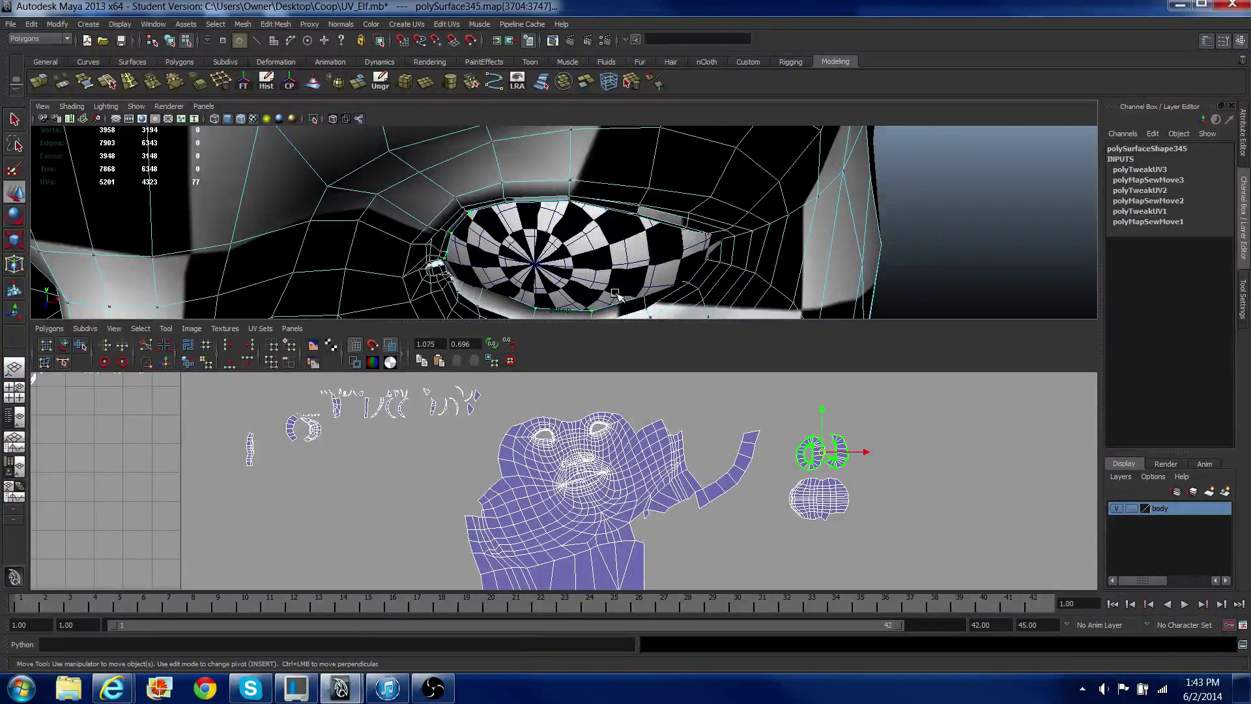
pyautogui.scroll(-3, 442, 243)
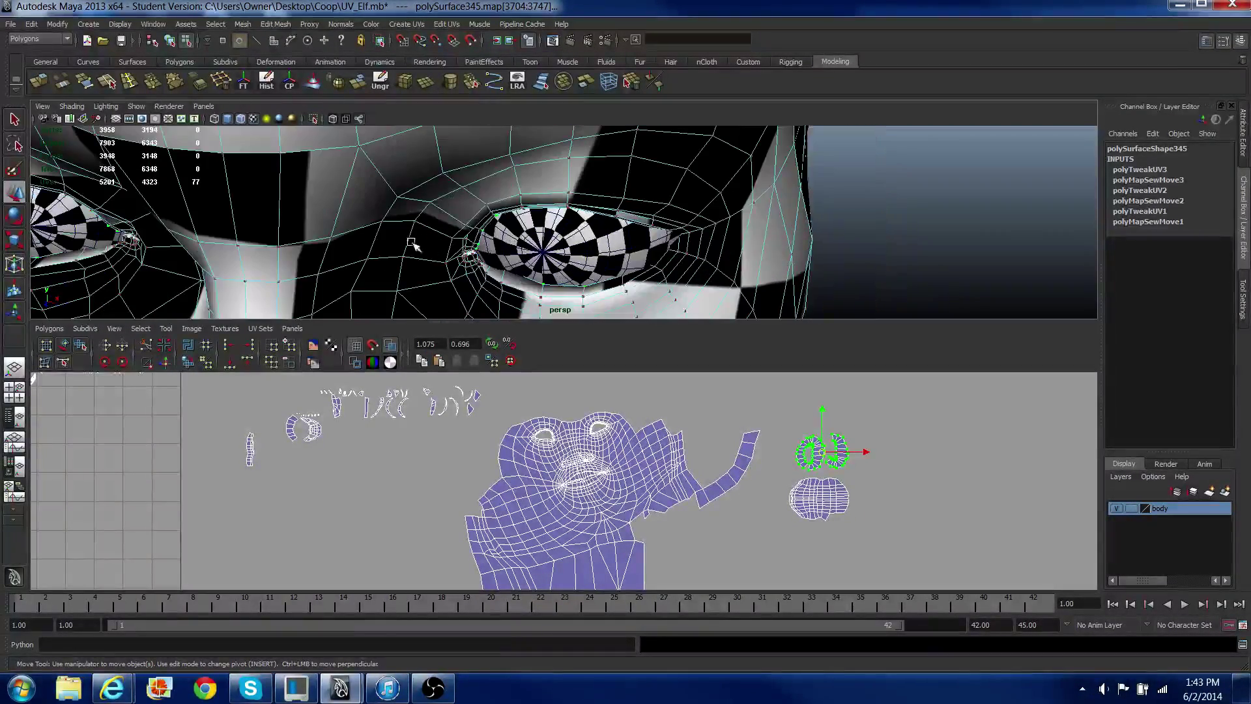
pyautogui.keyDown('alt'); pyautogui.moveTo(413, 243); pyautogui.dragTo(511, 226); pyautogui.keyUp('alt')
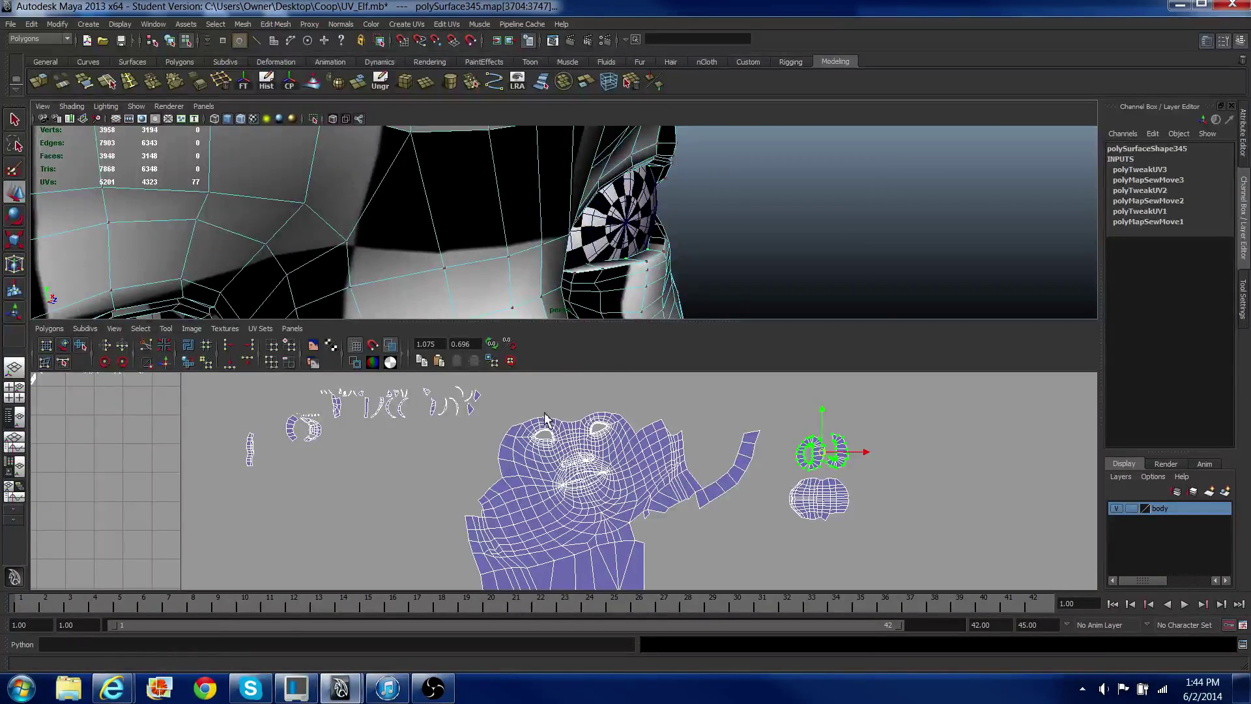
# Step: Select the edges of the narrow strip shell beside the UV grid and examine their position inside the mouth on the model
pyautogui.scroll(2, 284, 481)
pyautogui.keyDown('alt'); pyautogui.moveTo(284, 481); pyautogui.dragTo(351, 514, button='middle'); pyautogui.keyUp('alt')
pyautogui.scroll(1, 352, 513)
pyautogui.scroll(1, 353, 512)
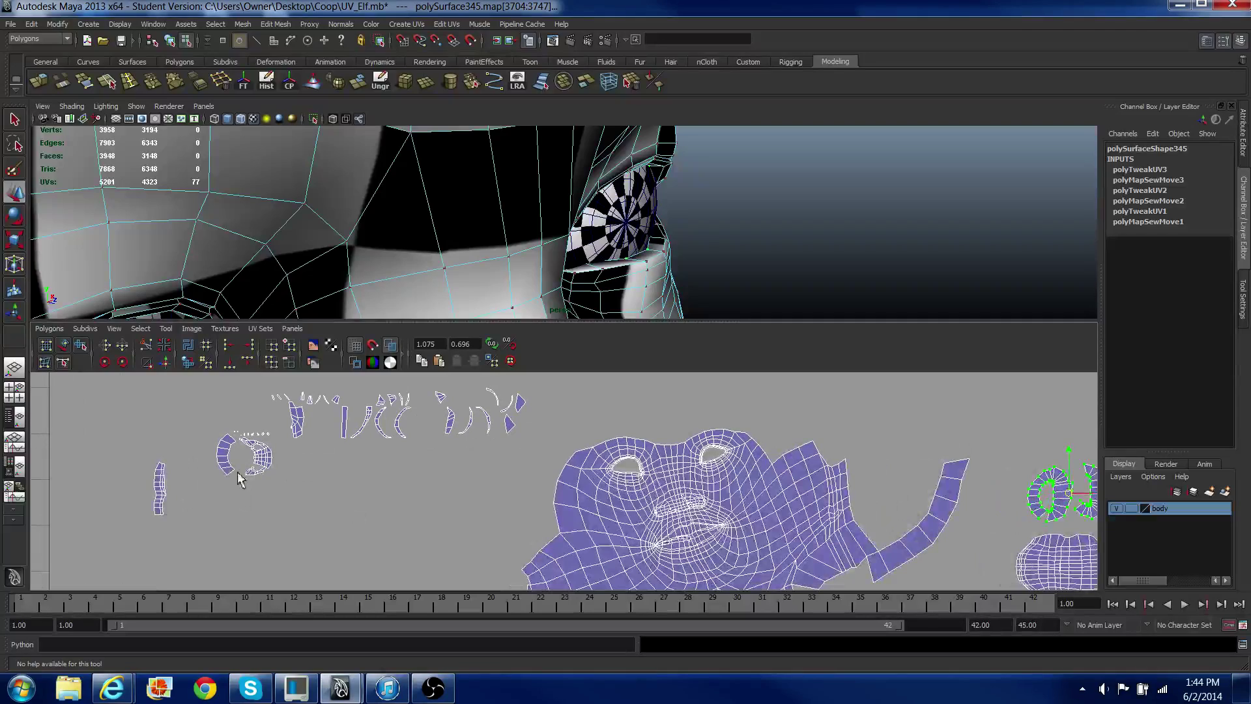
pyautogui.moveTo(181, 485); pyautogui.dragTo(185, 454, button='right')
pyautogui.moveTo(185, 527); pyautogui.dragTo(185, 527)
pyautogui.press('w')
pyautogui.press('f')
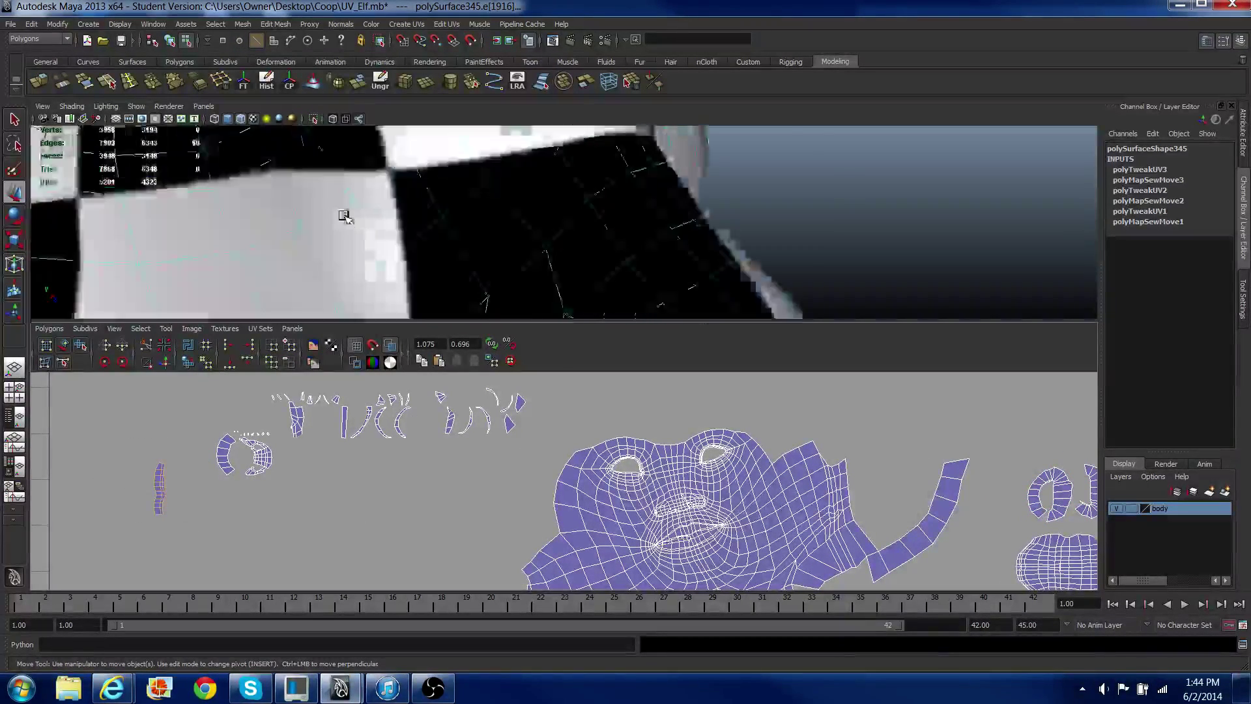
pyautogui.scroll(-3, 344, 215)
pyautogui.keyDown('alt'); pyautogui.moveTo(449, 221); pyautogui.dragTo(257, 215); pyautogui.keyUp('alt')
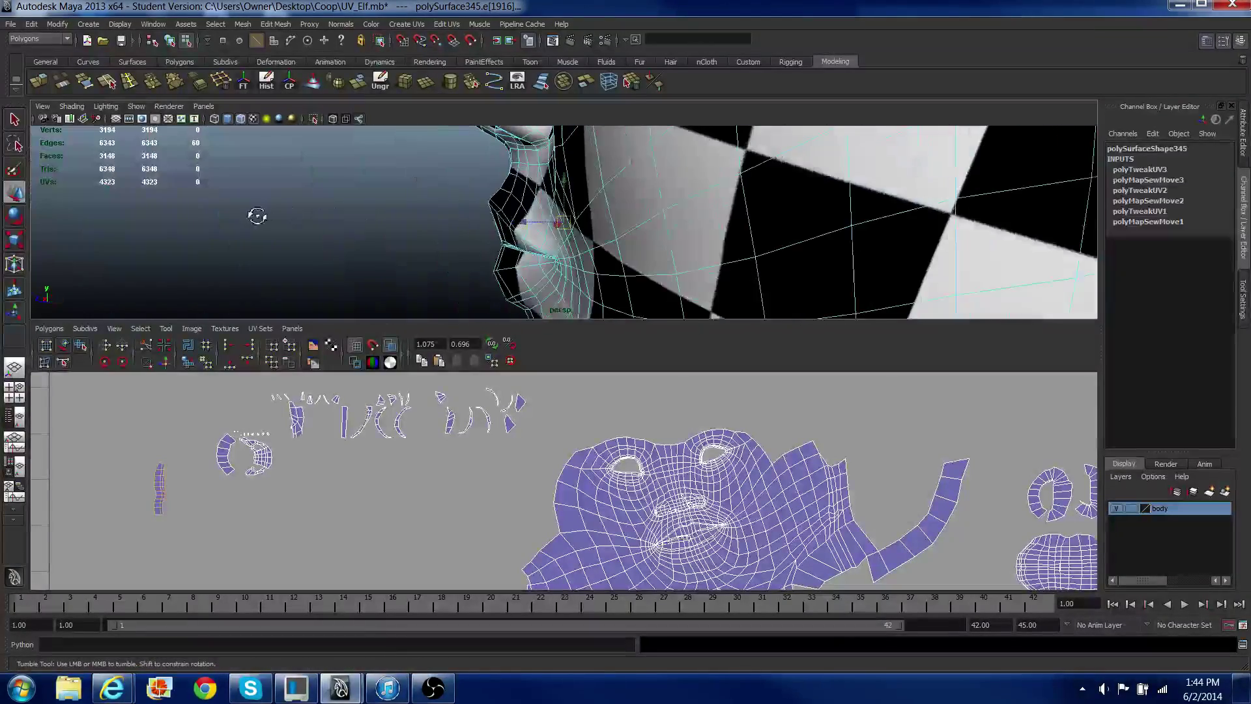
pyautogui.keyDown('alt'); pyautogui.moveTo(574, 190); pyautogui.dragTo(479, 209); pyautogui.keyUp('alt')
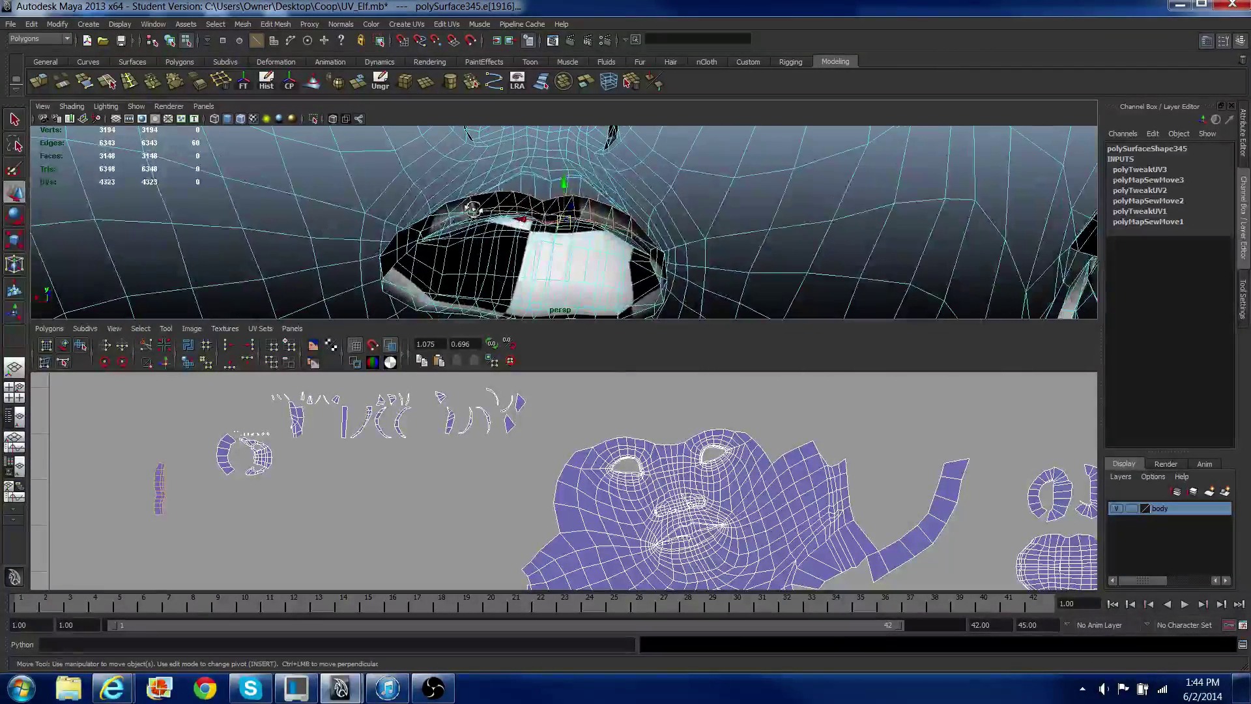
pyautogui.scroll(-1, 697, 430)
pyautogui.keyDown('alt'); pyautogui.moveTo(938, 554); pyautogui.dragTo(811, 550, button='right'); pyautogui.keyUp('alt')
pyautogui.keyDown('alt'); pyautogui.moveTo(813, 514); pyautogui.dragTo(679, 468, button='middle'); pyautogui.keyUp('alt')
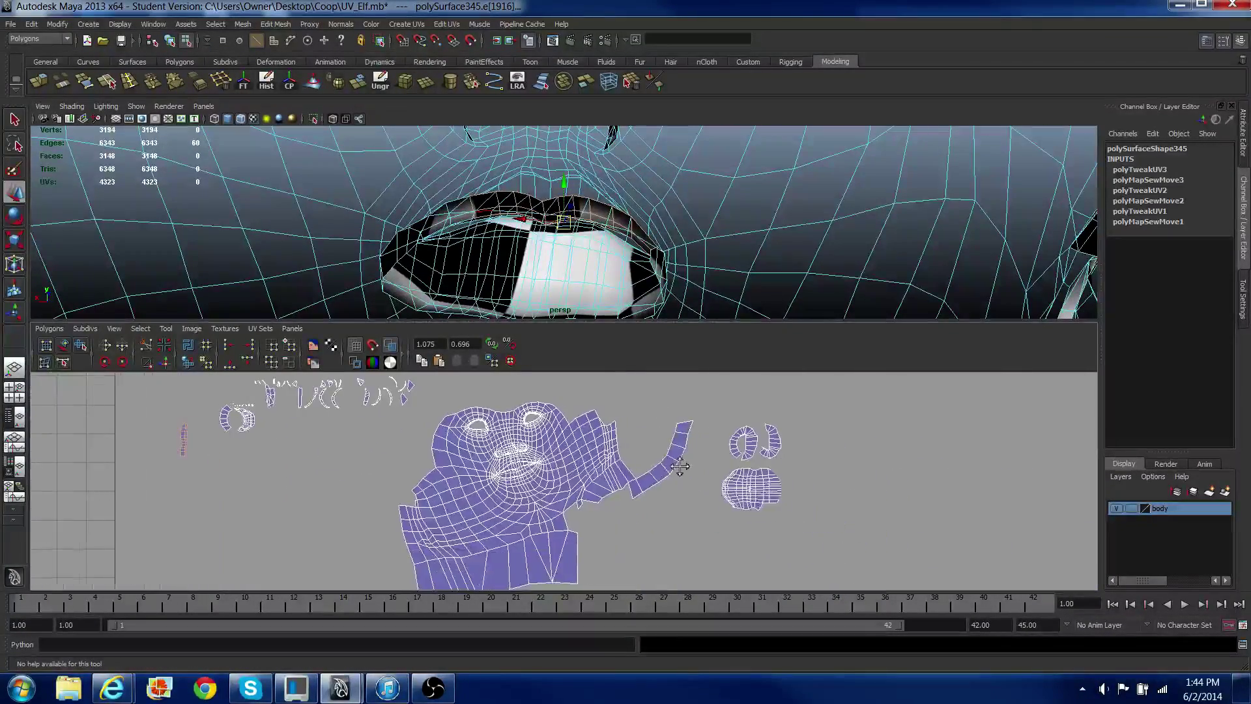
# Step: Try to Move and Sew the narrow strip shell with all its selected edges onto the mouth shell
pyautogui.keyDown('alt'); pyautogui.moveTo(676, 469); pyautogui.dragTo(763, 479, button='right'); pyautogui.keyUp('alt')
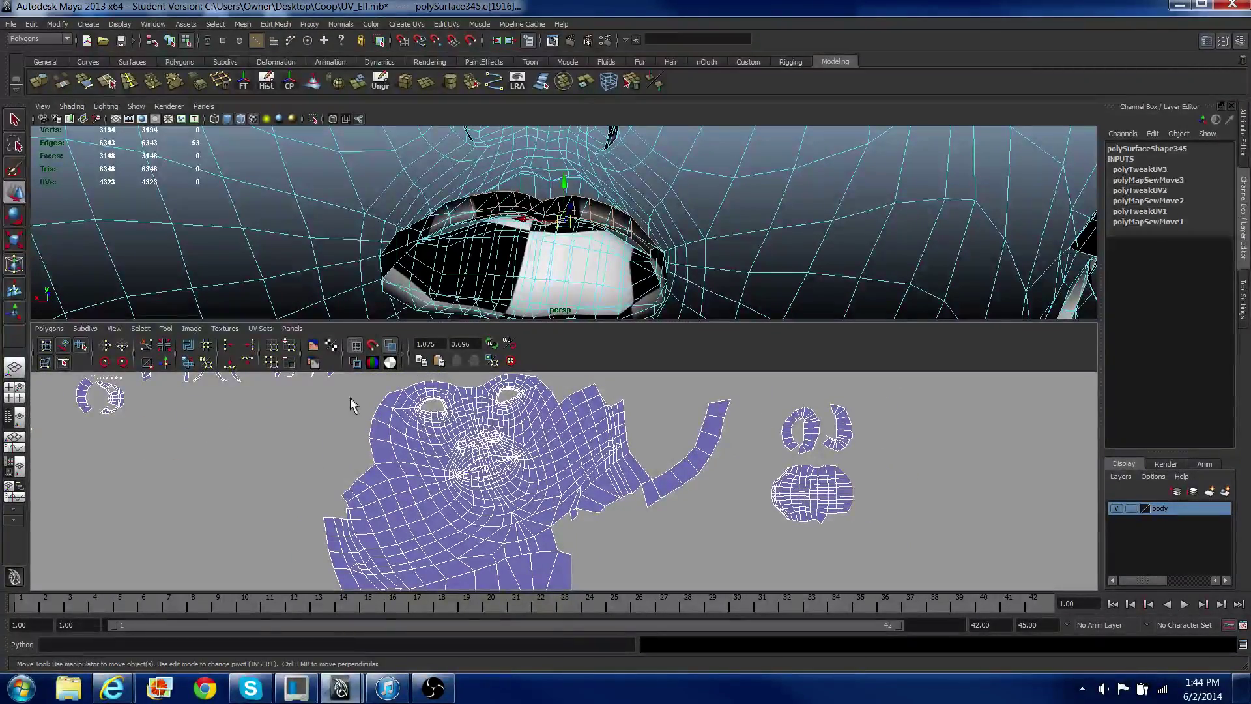
pyautogui.click(165, 361)
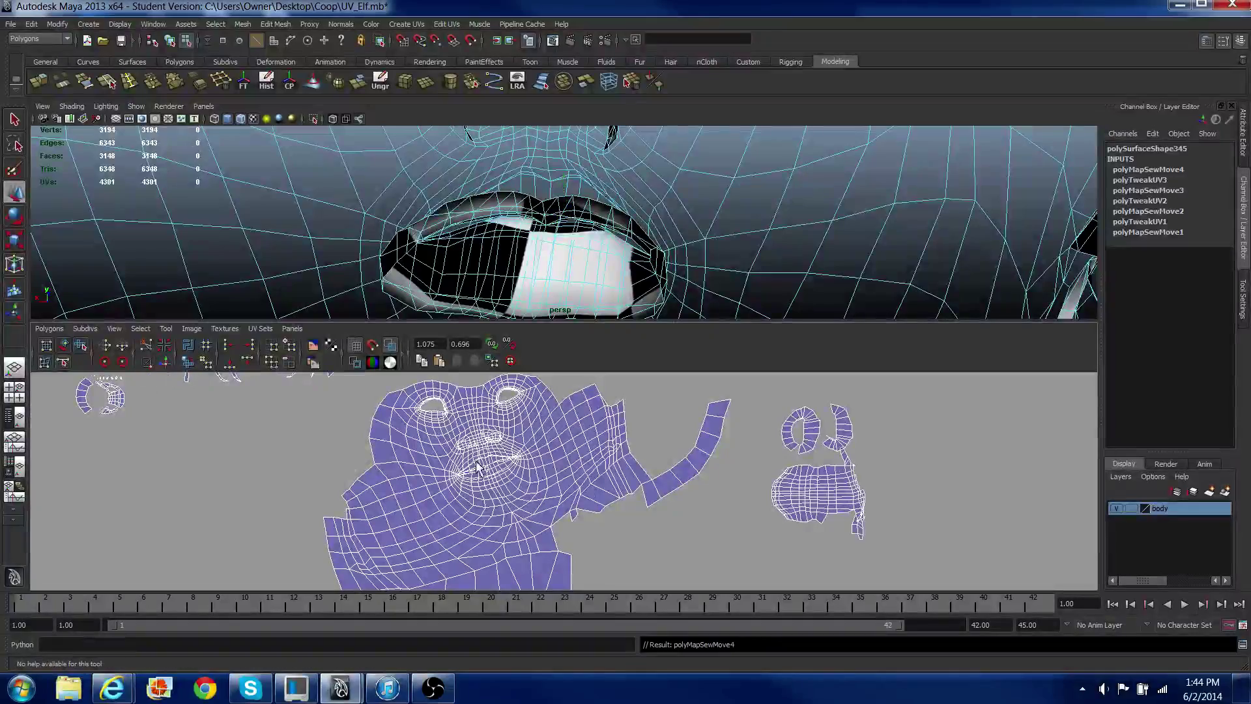
pyautogui.hotkey('ctrl', 'z')
# Step: Remove the small loose shells' edges from the selection and Move and Sew the narrow strip onto the mouth shell
pyautogui.keyDown('alt'); pyautogui.moveTo(639, 495); pyautogui.dragTo(209, 427, button='right'); pyautogui.keyUp('alt')
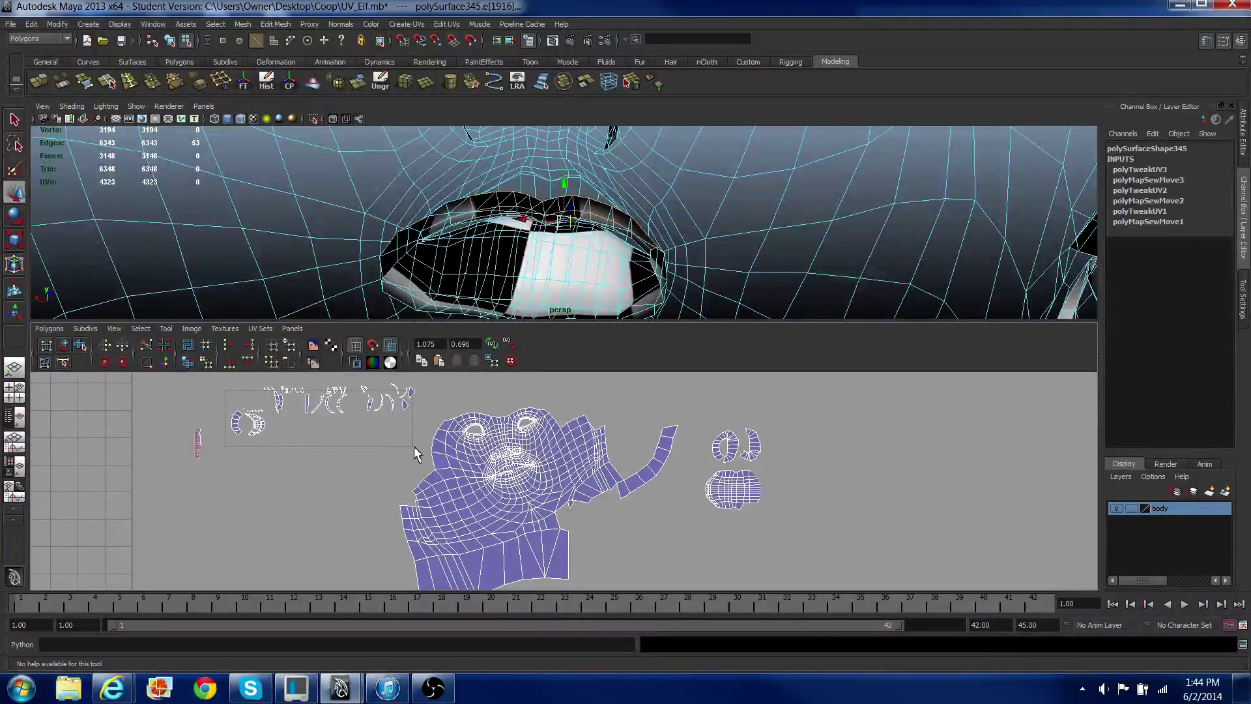
pyautogui.moveTo(413, 446); pyautogui.dragTo(415, 446)
pyautogui.click(167, 362)
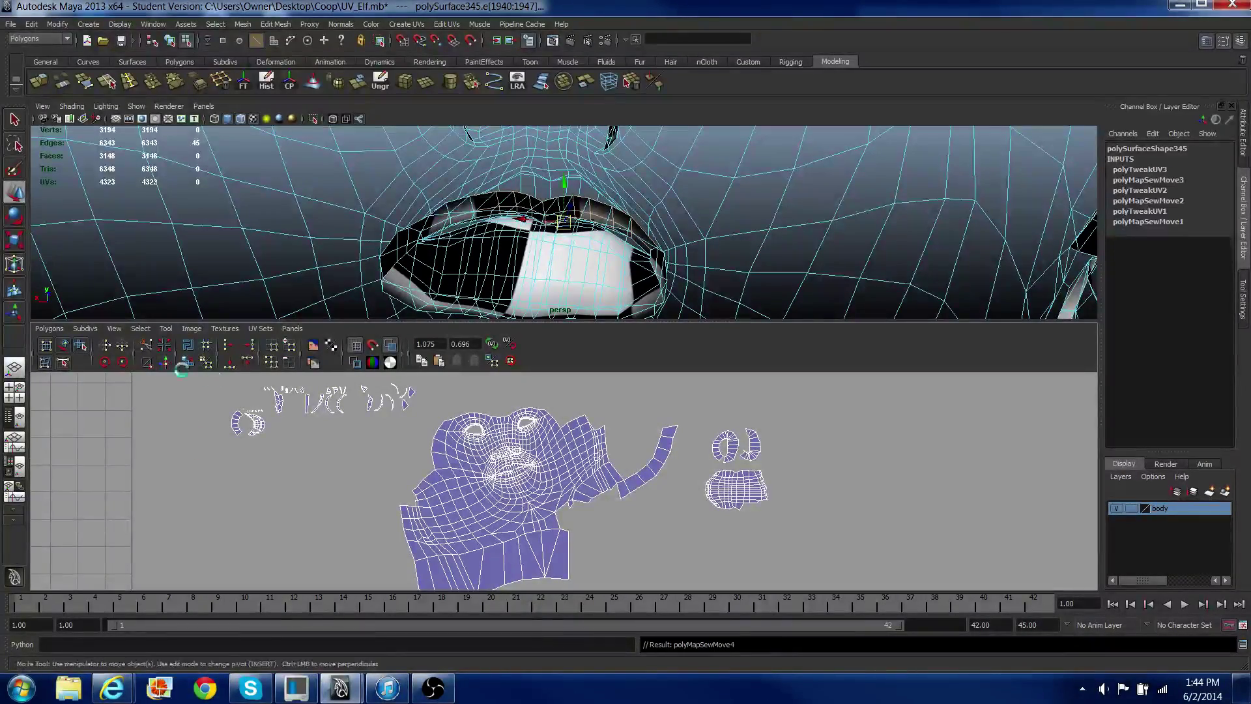
# Step: Select the UVs across most of the mouth shell, including the newly sewn strip, and unfold them
pyautogui.rightClick(775, 524)
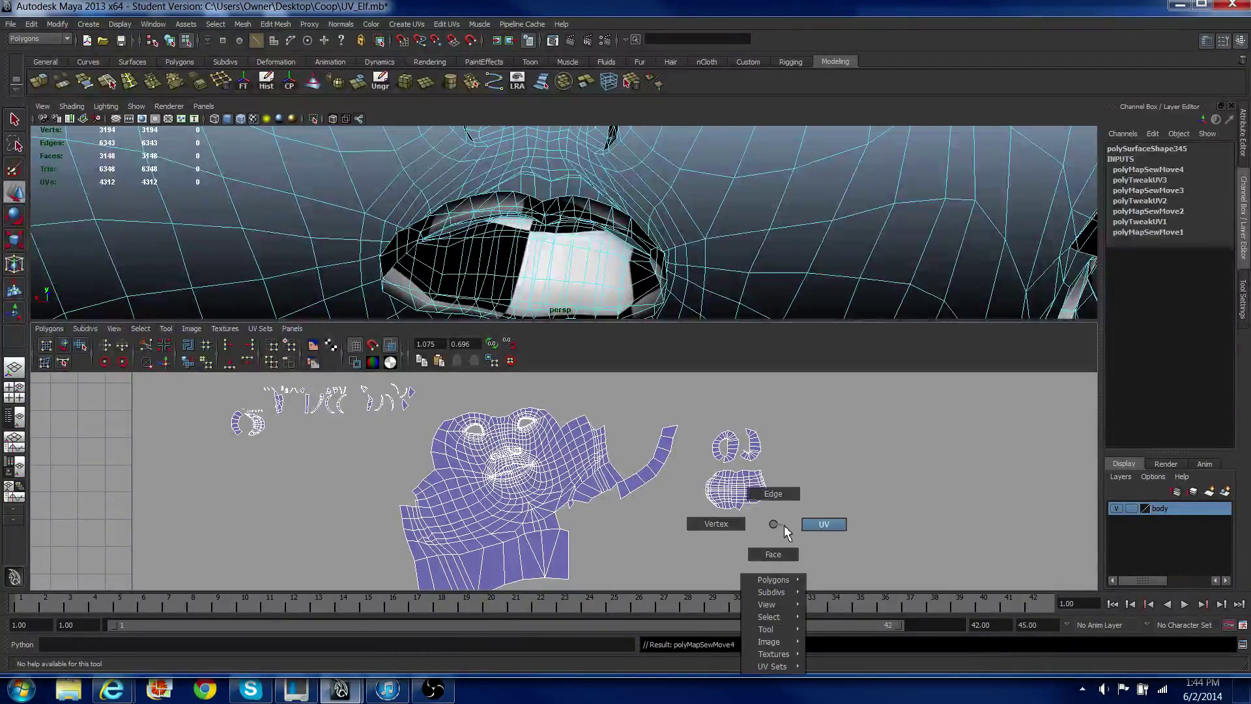
pyautogui.moveTo(787, 533); pyautogui.dragTo(790, 529, button='right')
pyautogui.moveTo(806, 525); pyautogui.dragTo(703, 467)
pyautogui.press('w')
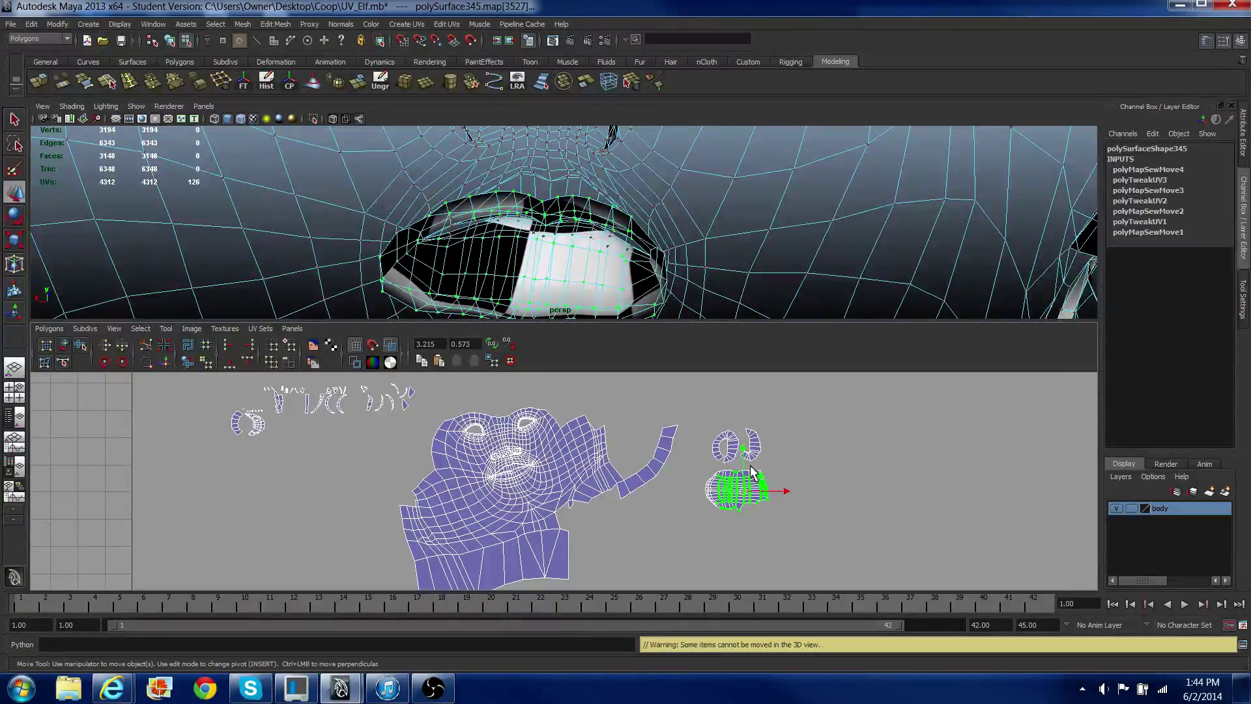
pyautogui.press('w')
pyautogui.click(189, 363)
pyautogui.scroll(1, 251, 449)
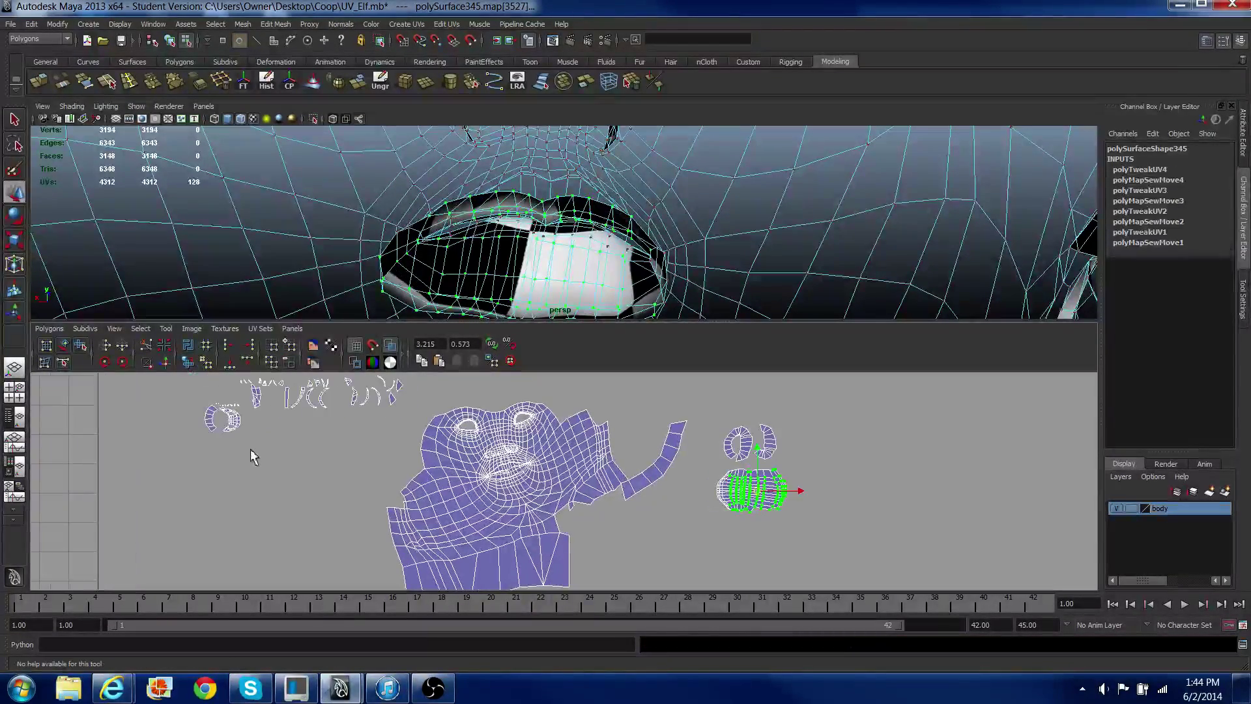
# Step: Select the whole small UV shell beside the crescent strip and move it clear of the neighbouring pieces
pyautogui.moveTo(191, 448); pyautogui.dragTo(217, 436, button='right')
pyautogui.moveTo(238, 435); pyautogui.dragTo(237, 434)
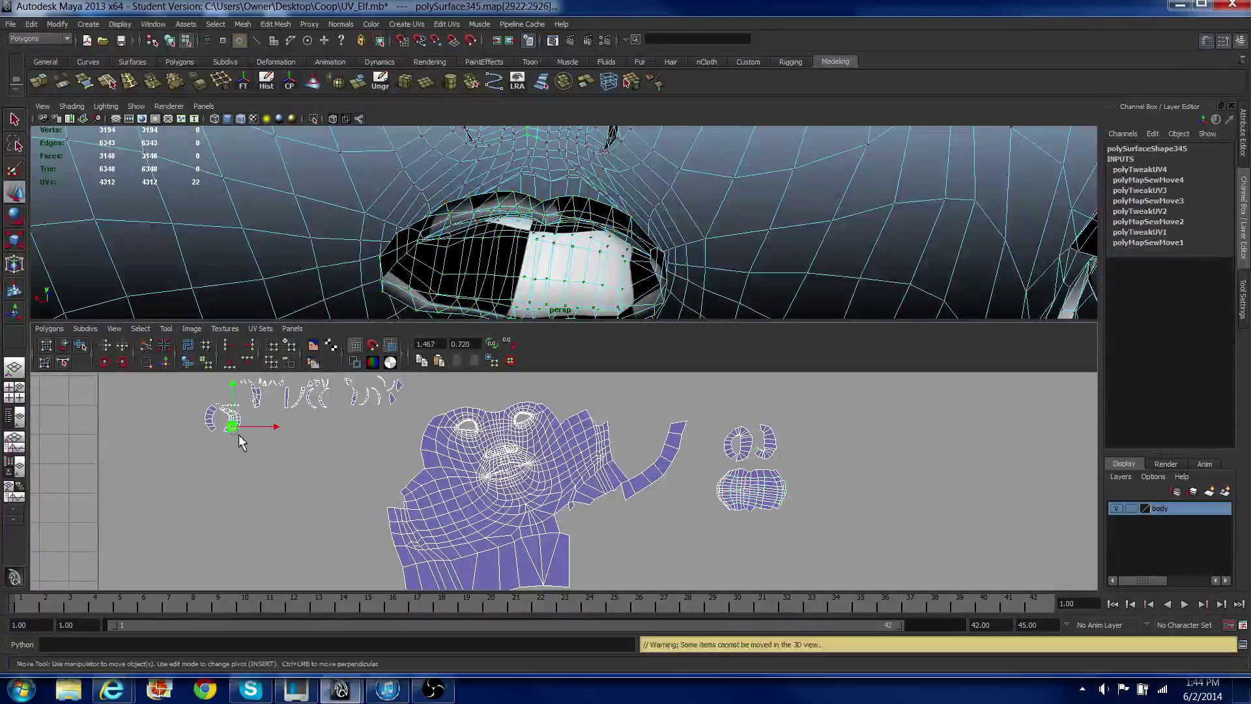
pyautogui.keyDown('ctrl'); pyautogui.moveTo(237, 434); pyautogui.dragTo(253, 429, button='right'); pyautogui.keyUp('ctrl')
pyautogui.moveTo(235, 429); pyautogui.dragTo(236, 434)
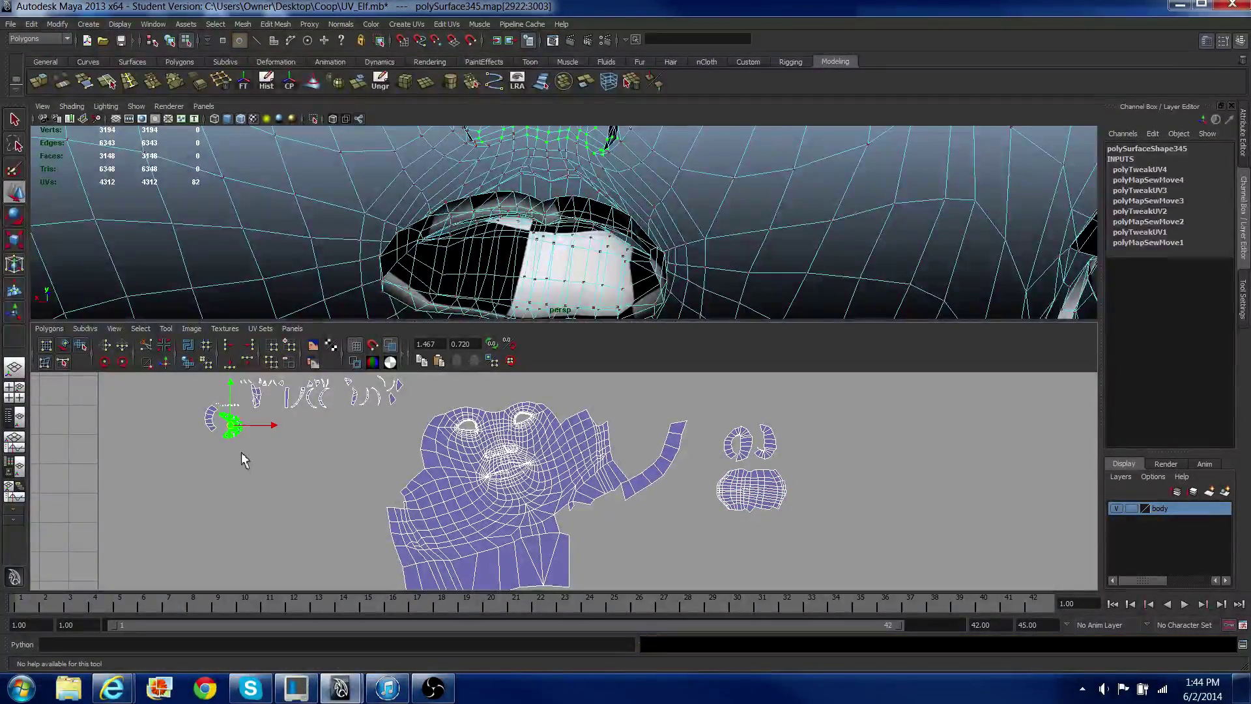
# Step: Select the separated shell's edges, check their place at the nose on the model, and Move and Sew them onto the face shell
pyautogui.moveTo(241, 481); pyautogui.dragTo(220, 450, button='right')
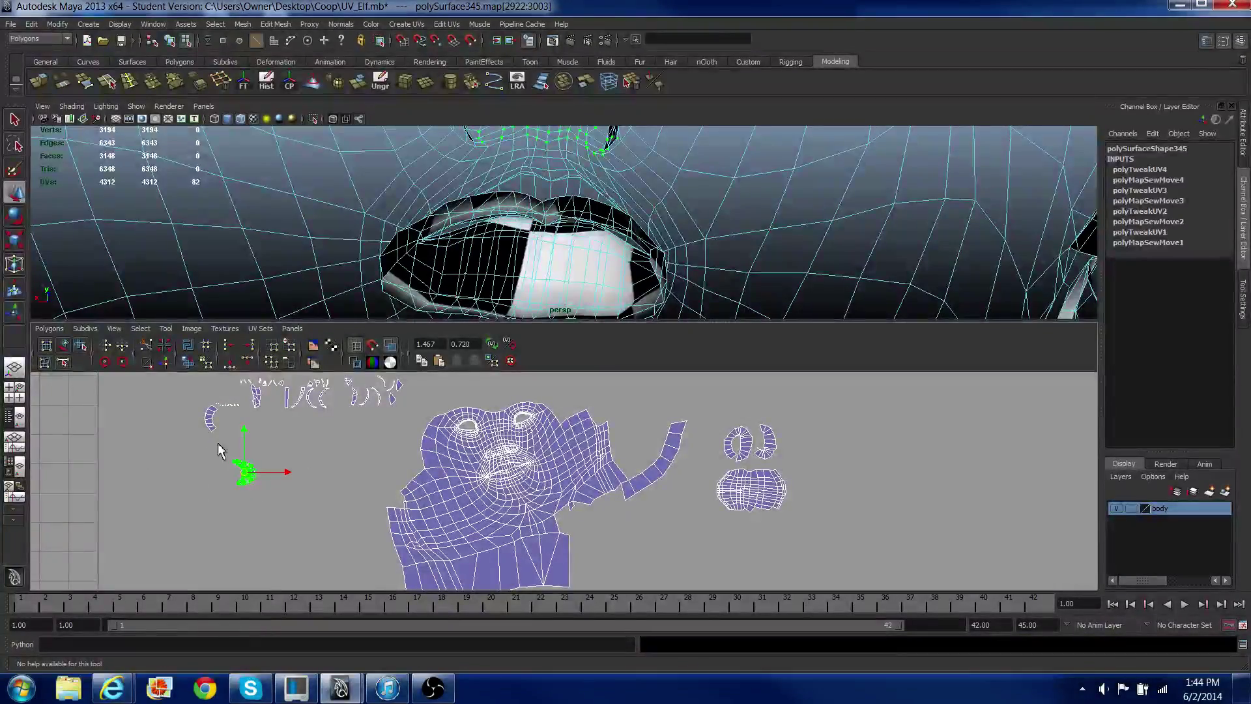
pyautogui.moveTo(272, 511); pyautogui.dragTo(274, 513)
pyautogui.scroll(6, 397, 470)
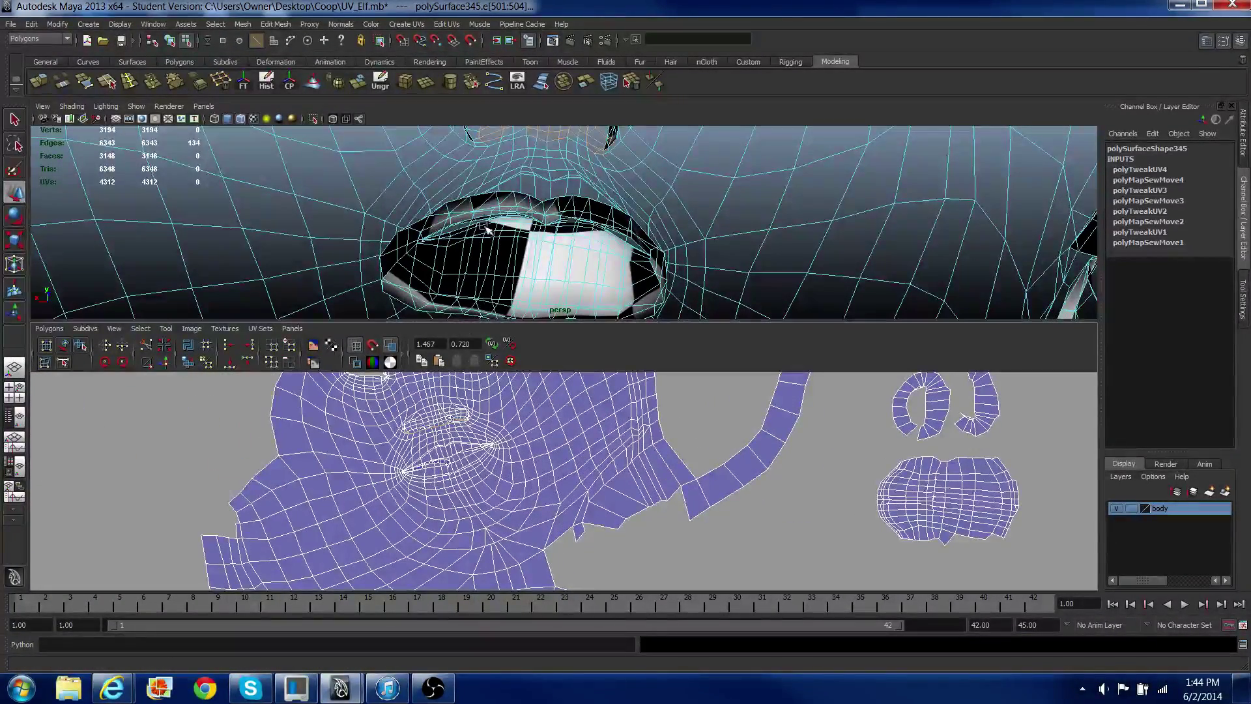
pyautogui.press('f')
pyautogui.keyDown('alt'); pyautogui.moveTo(661, 202); pyautogui.dragTo(425, 189); pyautogui.keyUp('alt')
pyautogui.scroll(3, 481, 415)
pyautogui.keyDown('alt'); pyautogui.moveTo(522, 438); pyautogui.dragTo(636, 497, button='middle'); pyautogui.keyUp('alt')
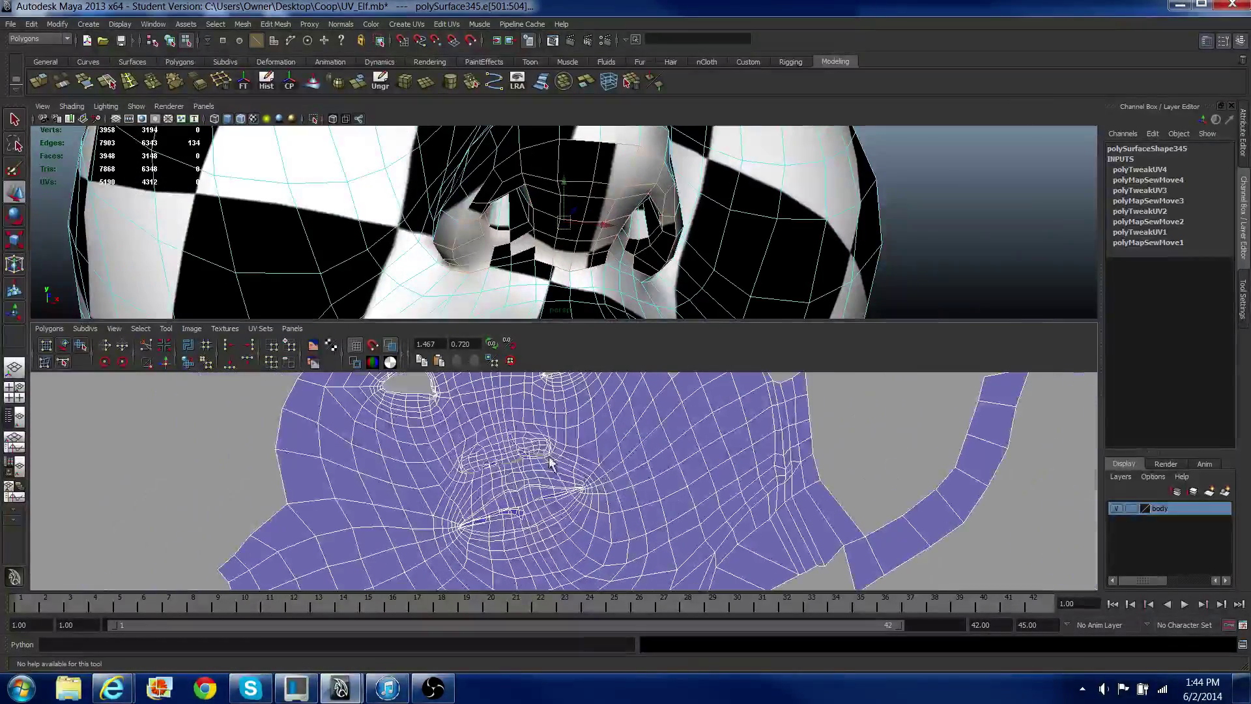
pyautogui.click(168, 363)
# Step: Select the UVs around the nose and upper lip on the face shell and unfold them
pyautogui.moveTo(501, 450); pyautogui.dragTo(522, 448, button='right')
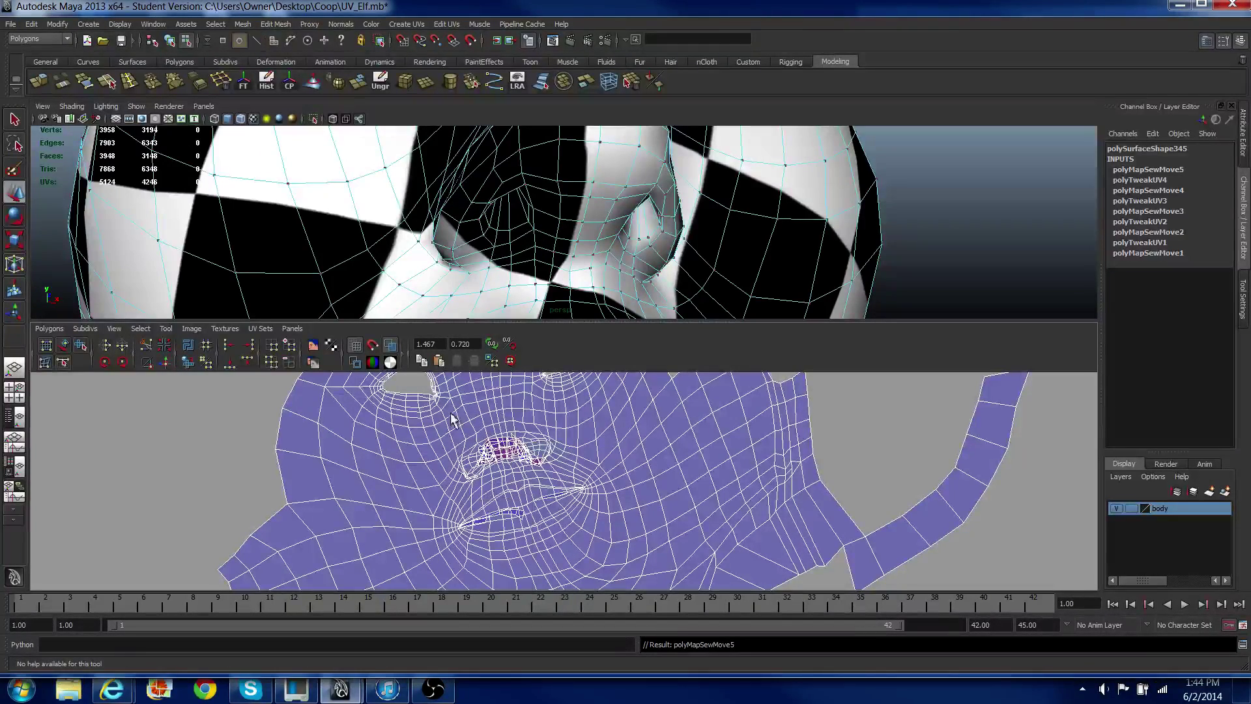
pyautogui.moveTo(587, 497); pyautogui.dragTo(456, 416)
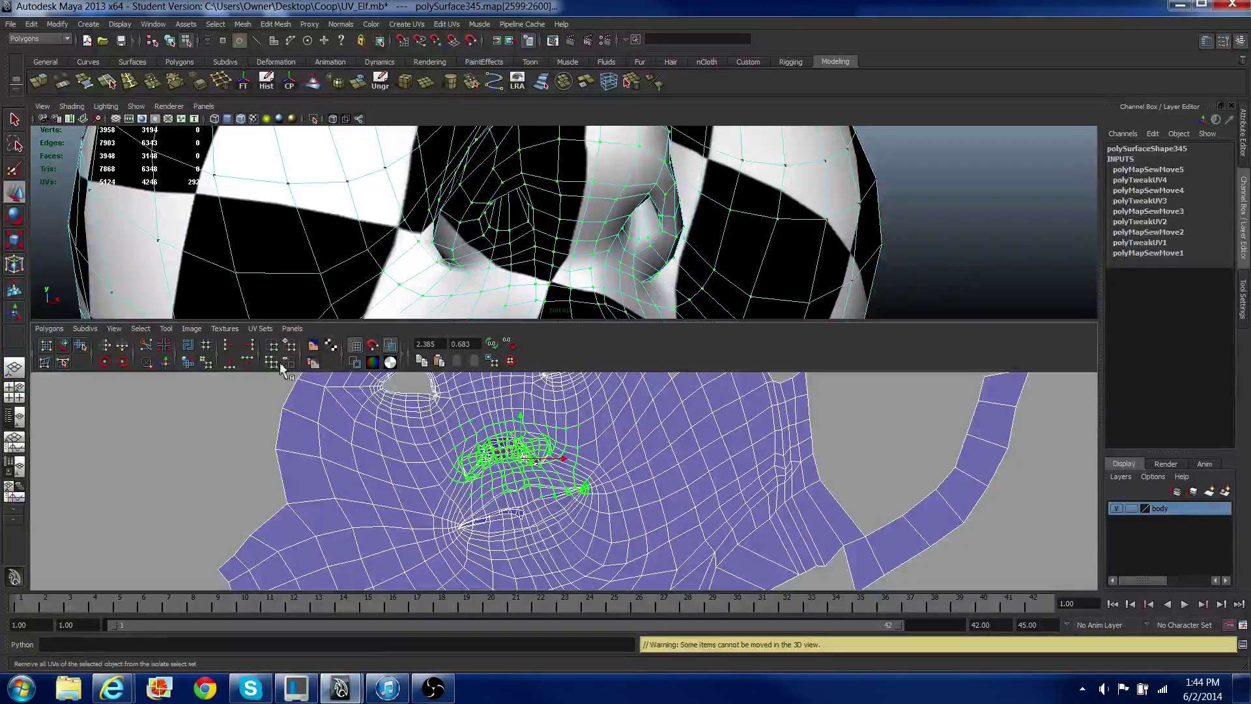
pyautogui.click(189, 365)
# Step: Select the ring of overlapping faces inside the elf's right nostril and grow the selection by one row of faces
pyautogui.keyDown('alt'); pyautogui.moveTo(368, 427); pyautogui.dragTo(450, 435, button='right'); pyautogui.keyUp('alt')
pyautogui.keyDown('alt'); pyautogui.moveTo(450, 432); pyautogui.dragTo(548, 461, button='middle'); pyautogui.keyUp('alt')
pyautogui.scroll(6, 553, 458)
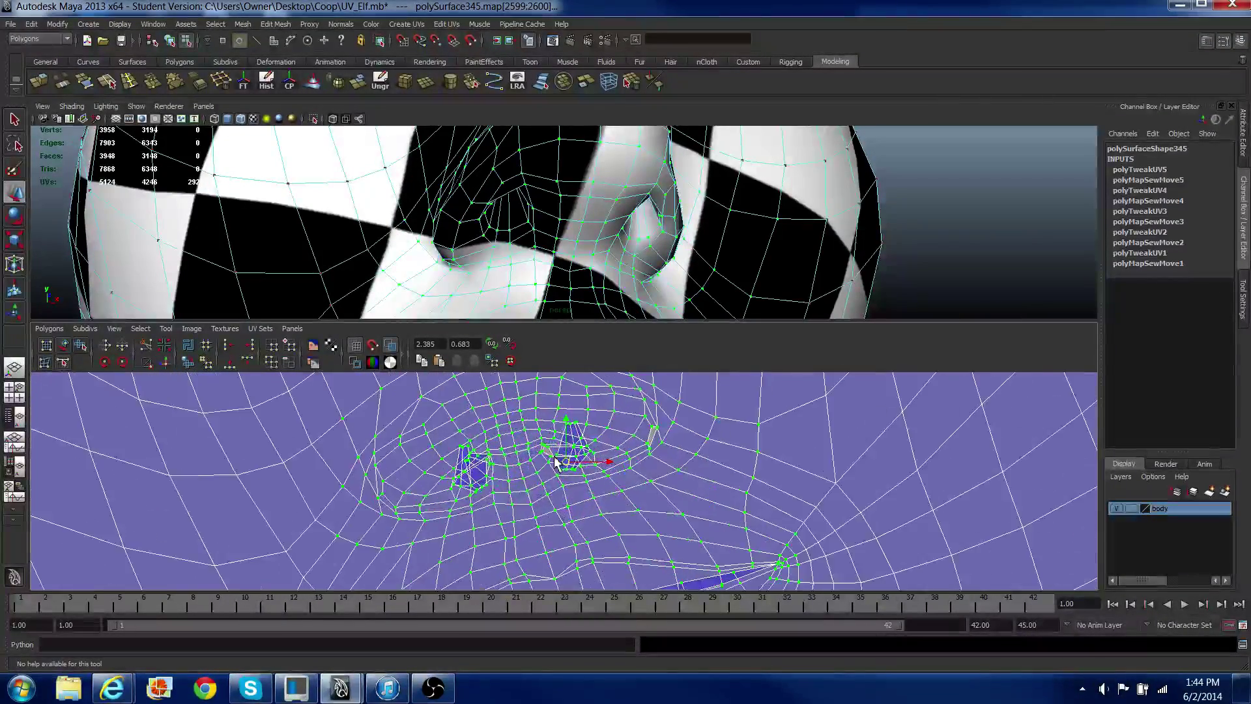
pyautogui.scroll(3, 530, 448)
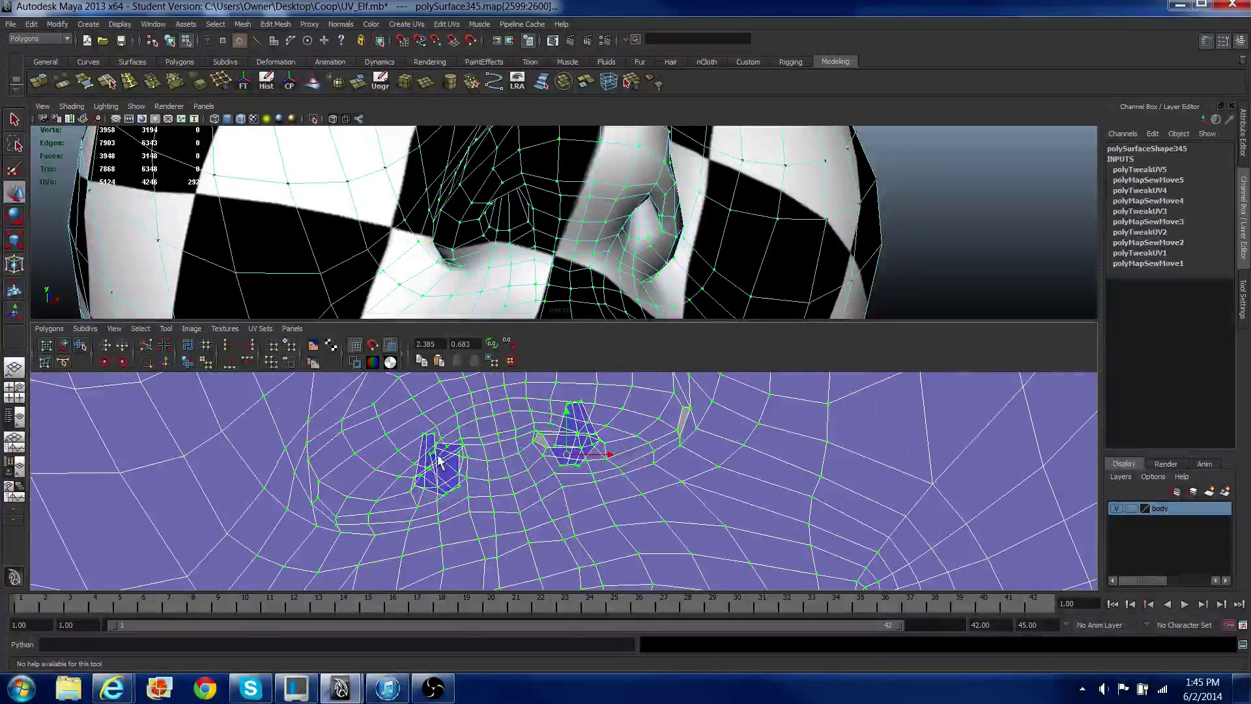
pyautogui.moveTo(445, 477); pyautogui.dragTo(446, 506, button='right')
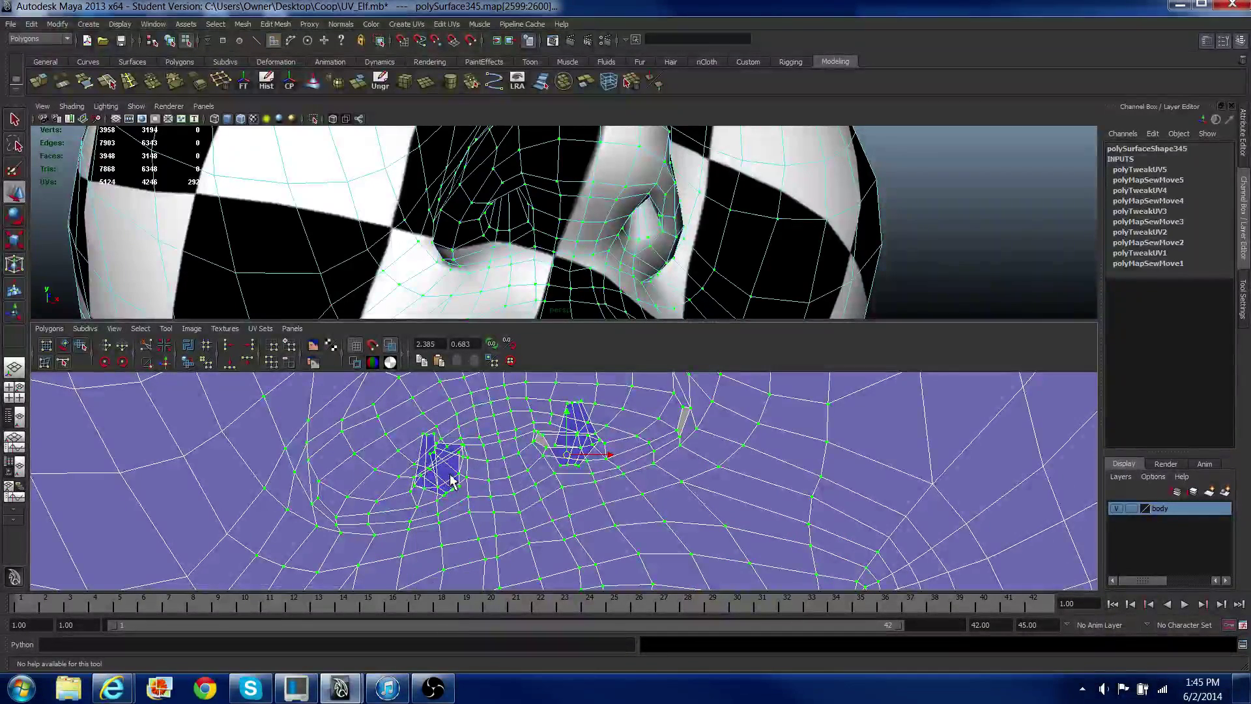
pyautogui.click(450, 474)
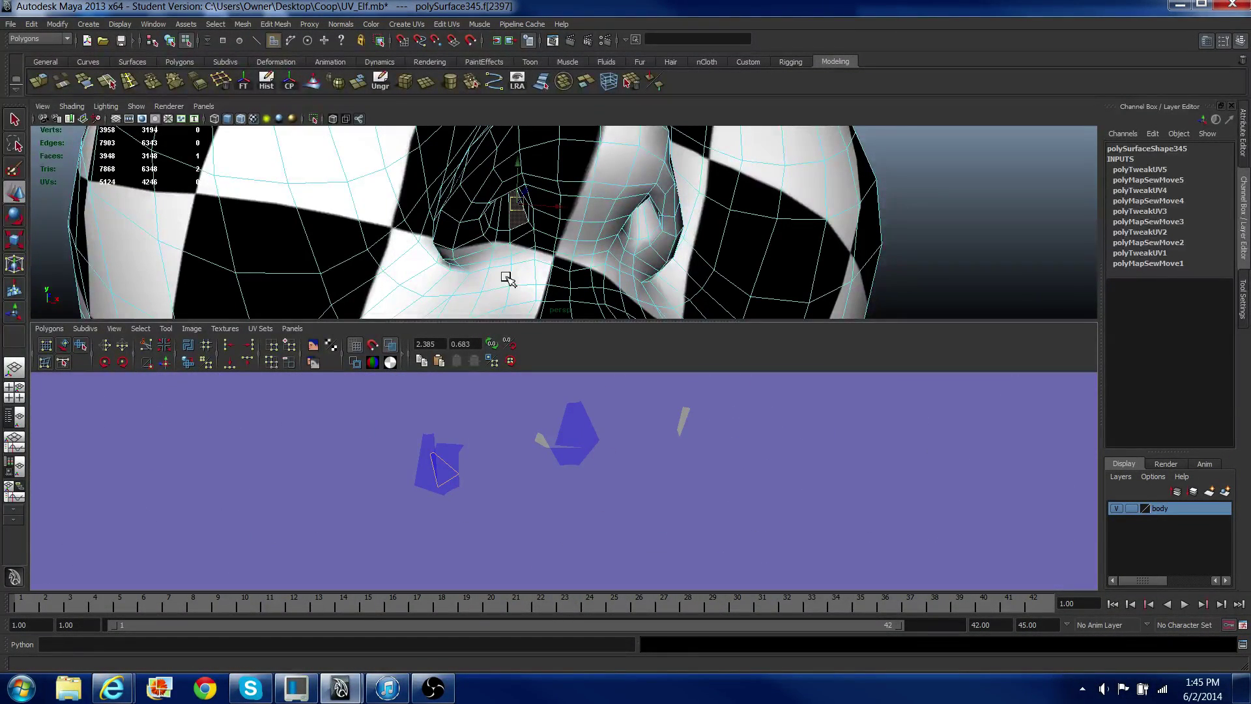
pyautogui.moveTo(520, 201)
pyautogui.keyDown('alt'); pyautogui.mouseDown()
pyautogui.moveTo(527, 171)
pyautogui.moveTo(525, 197)
pyautogui.mouseUp(); pyautogui.keyUp('alt')
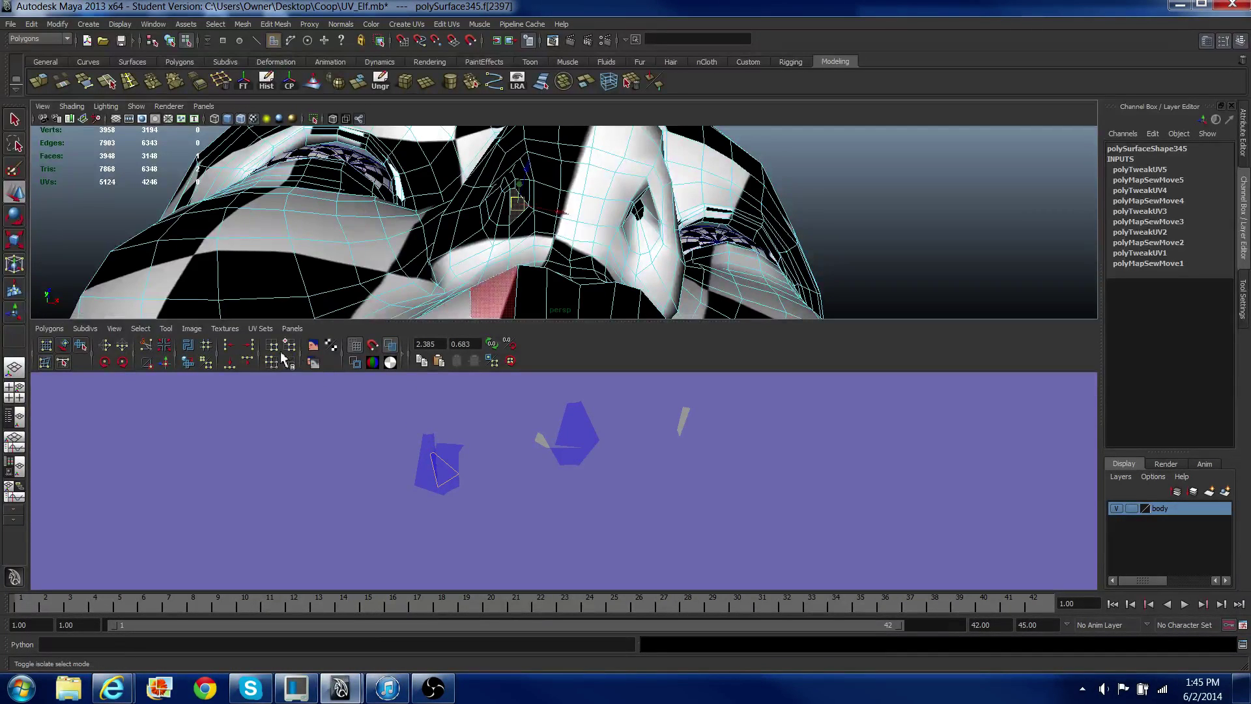
pyautogui.keyDown('shift'); pyautogui.doubleClick(499, 213); pyautogui.keyUp('shift')
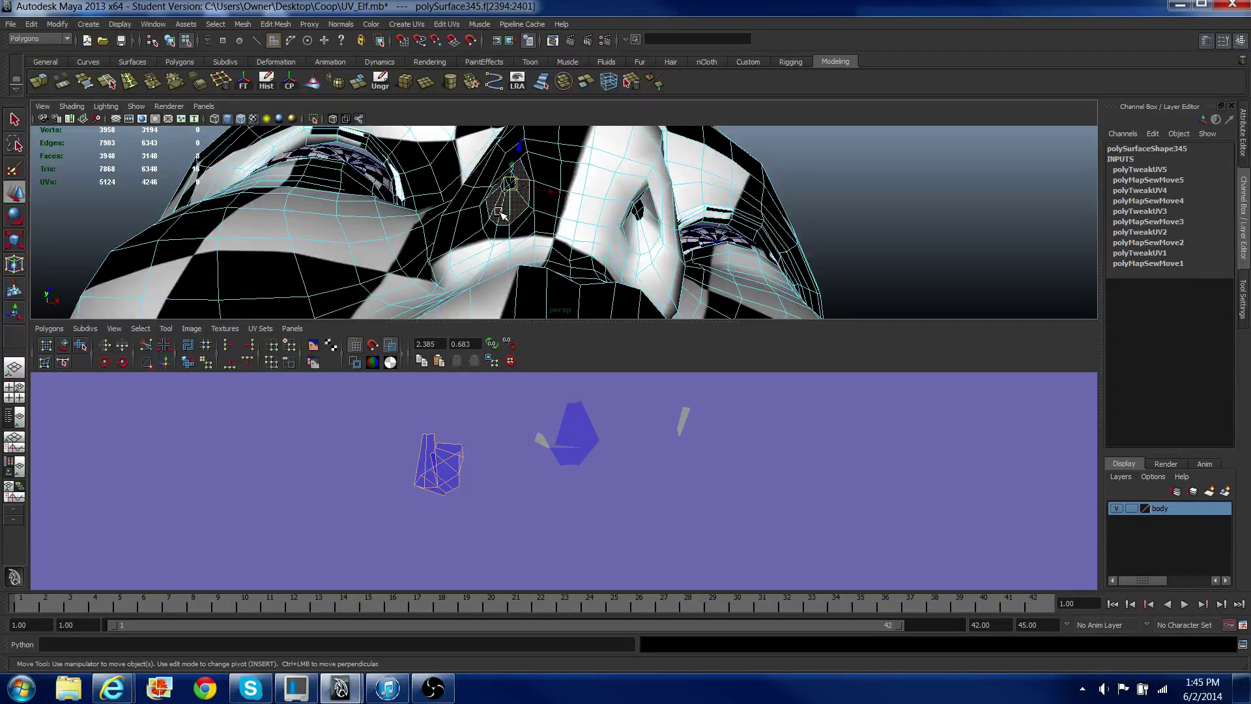
pyautogui.scroll(2, 546, 198)
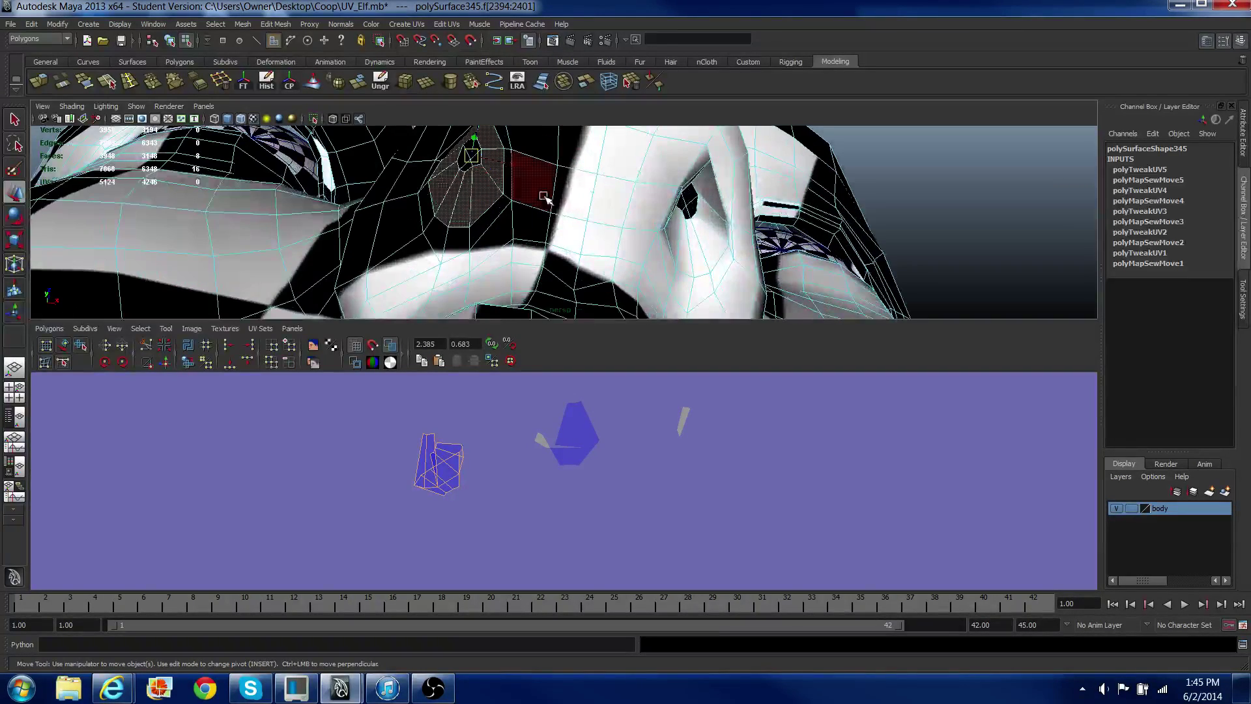
pyautogui.hotkey('shift', '.')
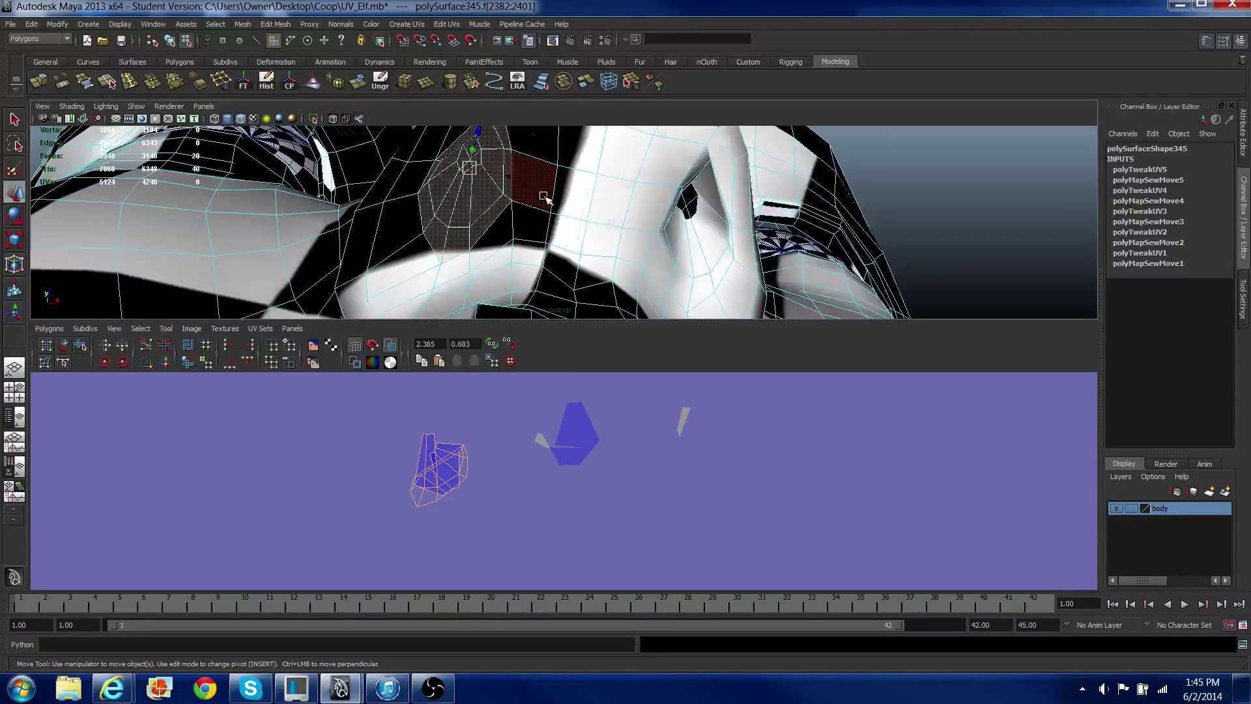
# Step: Apply Automatic Mapping to the selected inner faces of the elf's right nostril
pyautogui.keyDown('alt'); pyautogui.moveTo(546, 198); pyautogui.dragTo(530, 270); pyautogui.keyUp('alt')
pyautogui.scroll(-5, 550, 423)
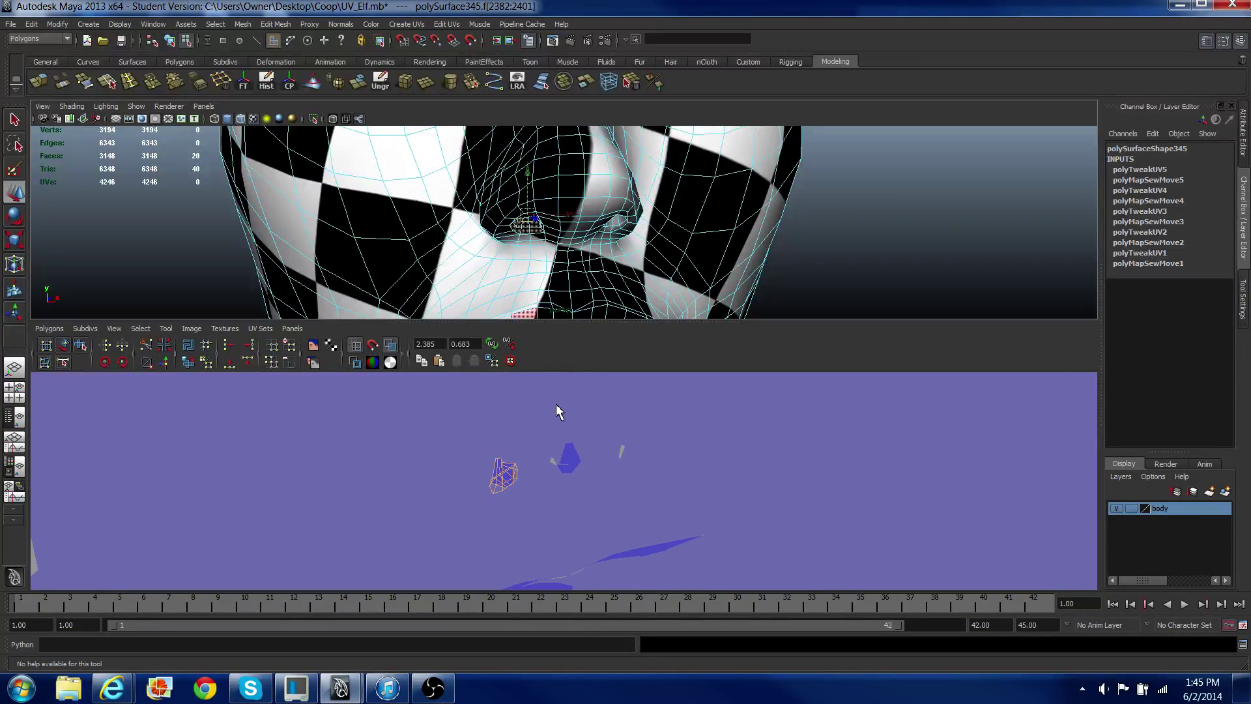
pyautogui.scroll(8, 558, 405)
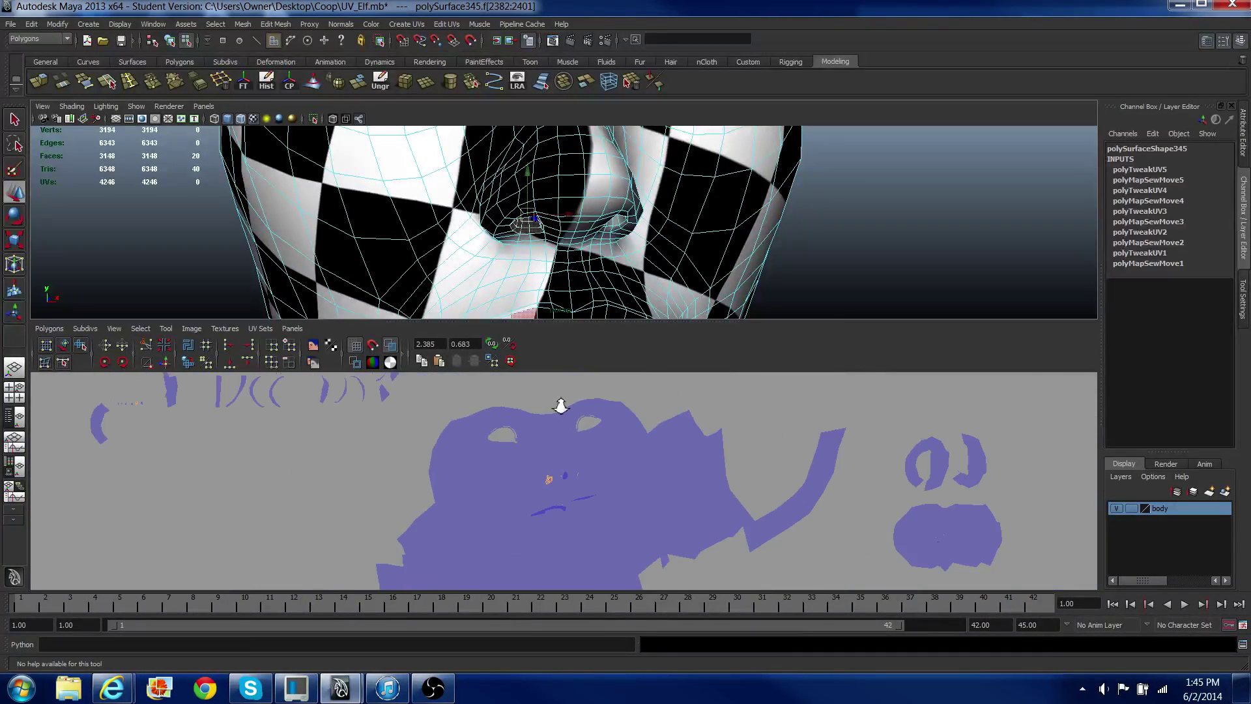
pyautogui.scroll(-5, 561, 405)
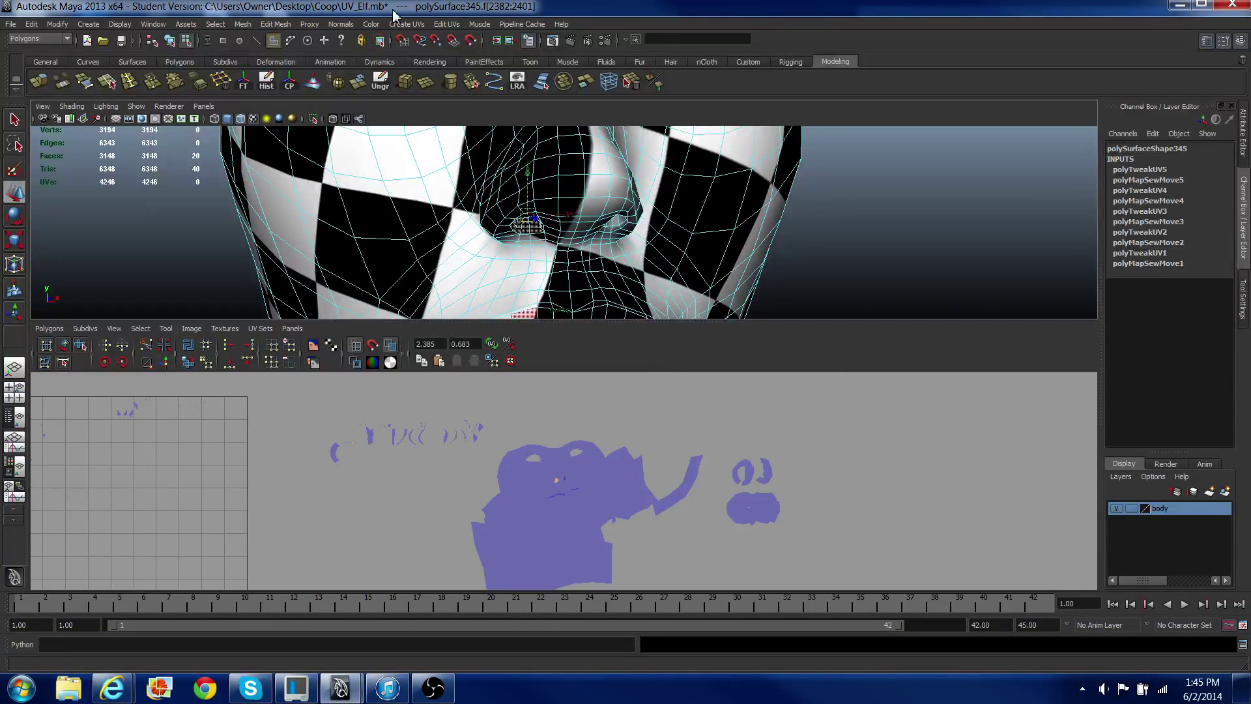
pyautogui.click(408, 24)
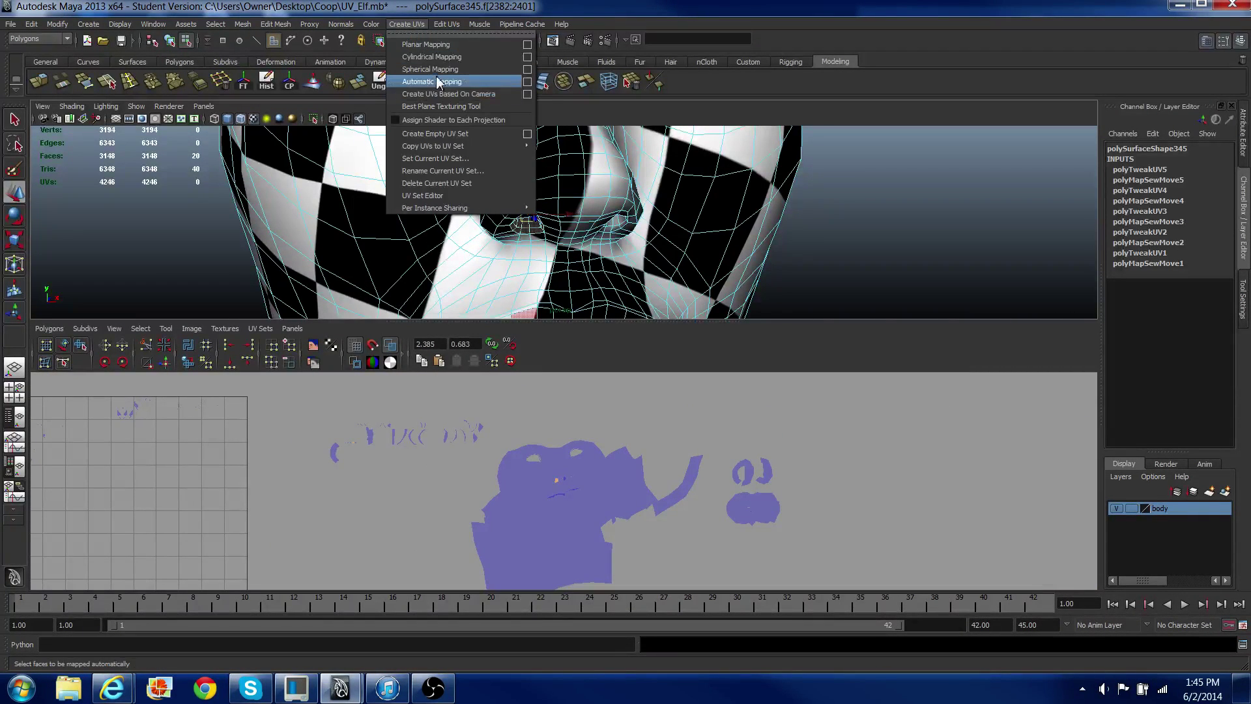
pyautogui.click(432, 81)
pyautogui.scroll(-2, 319, 425)
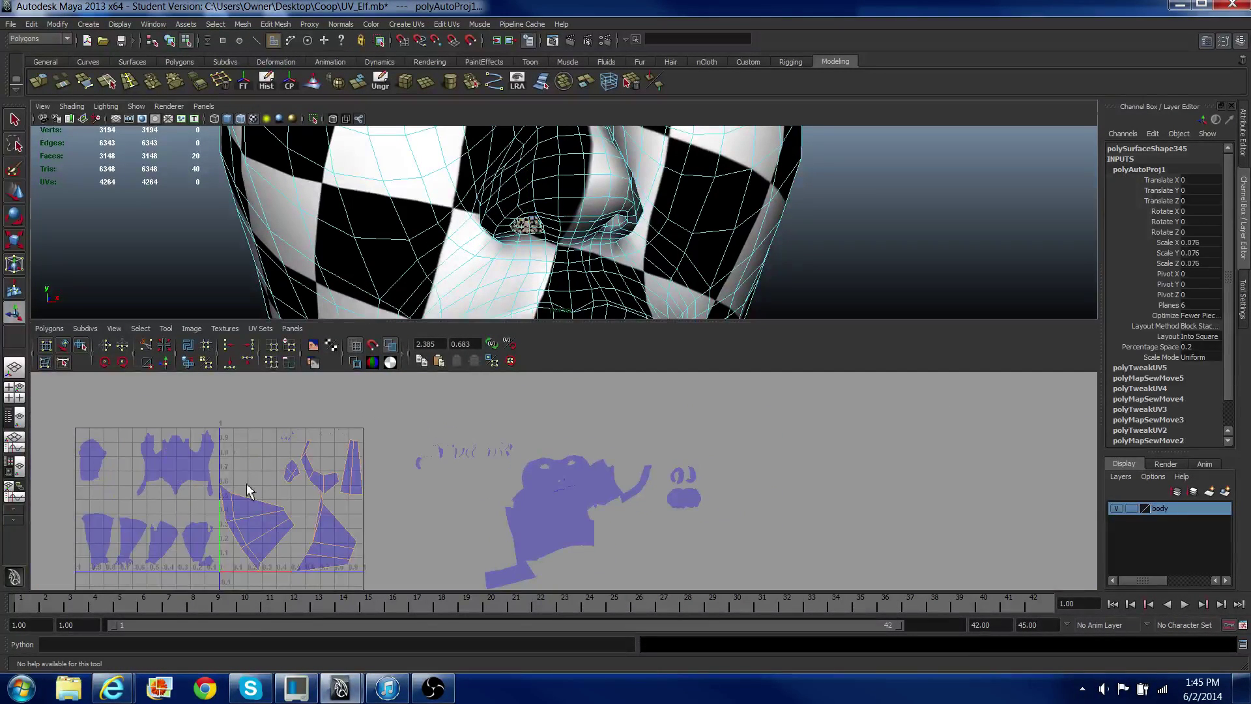
# Step: Select the newly mapped nostril UVs, scale them down and place them beside the mouth shells
pyautogui.moveTo(247, 490); pyautogui.dragTo(242, 447, button='right')
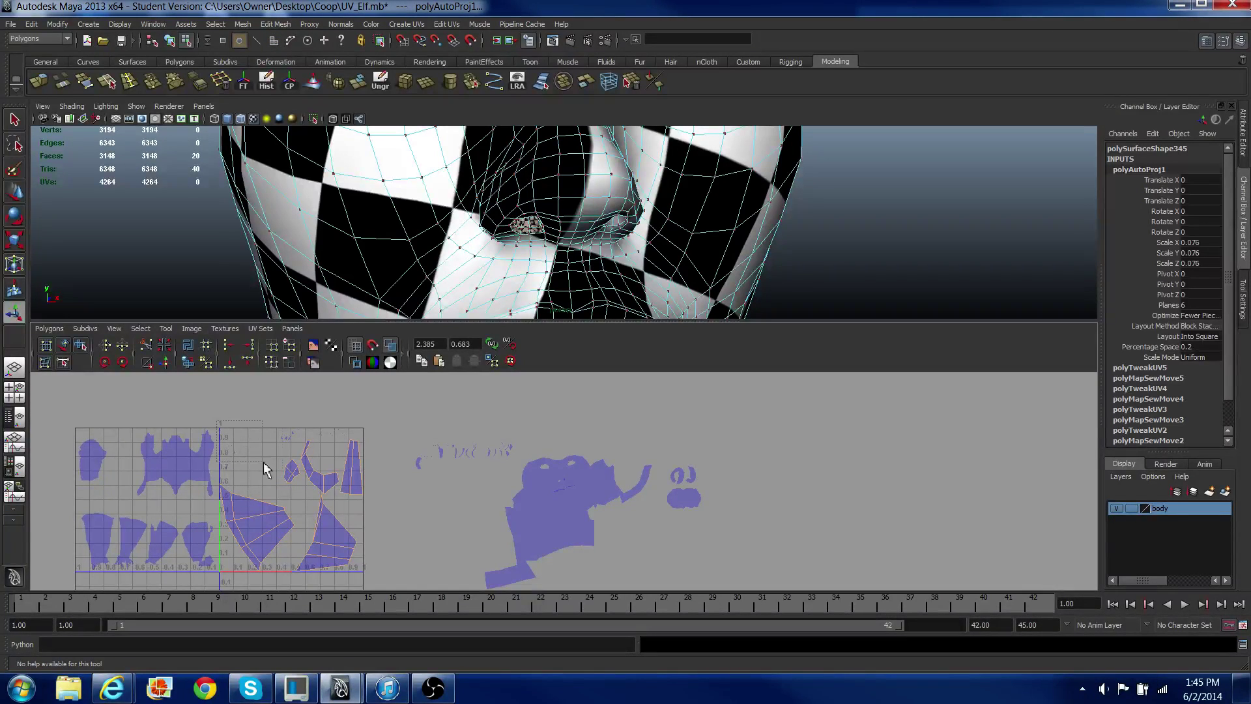
pyautogui.moveTo(391, 580); pyautogui.dragTo(388, 579)
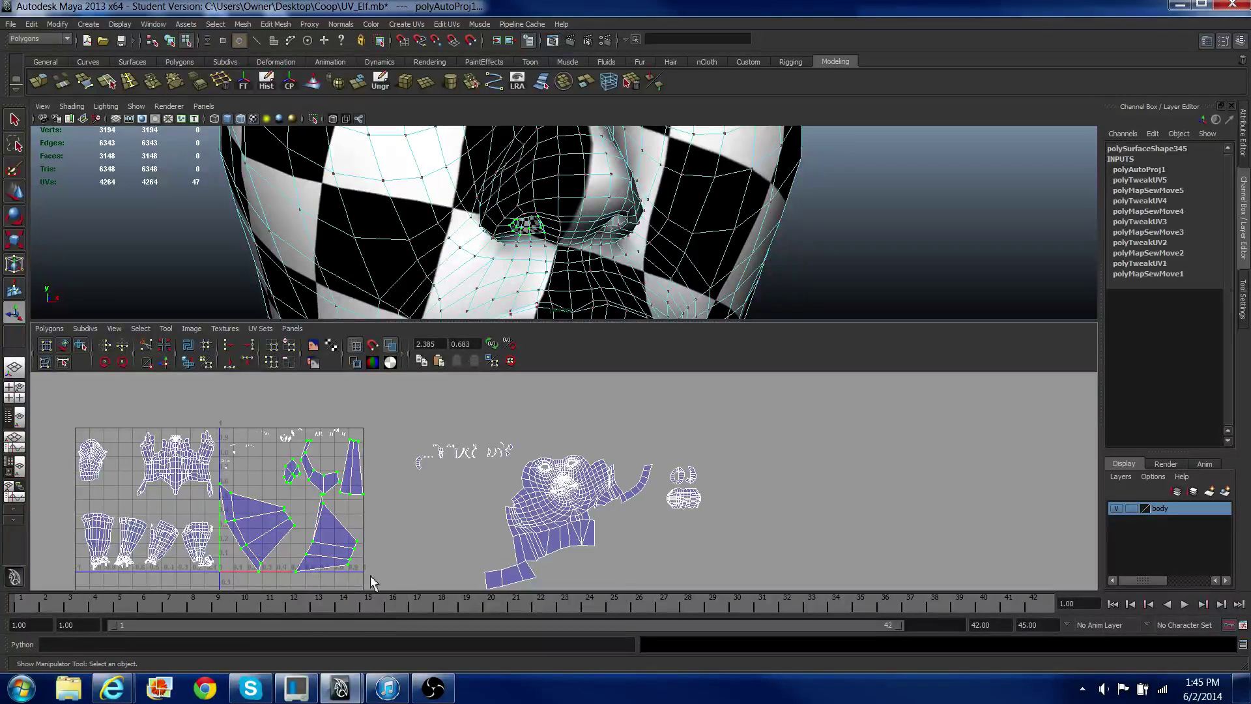
pyautogui.press('w')
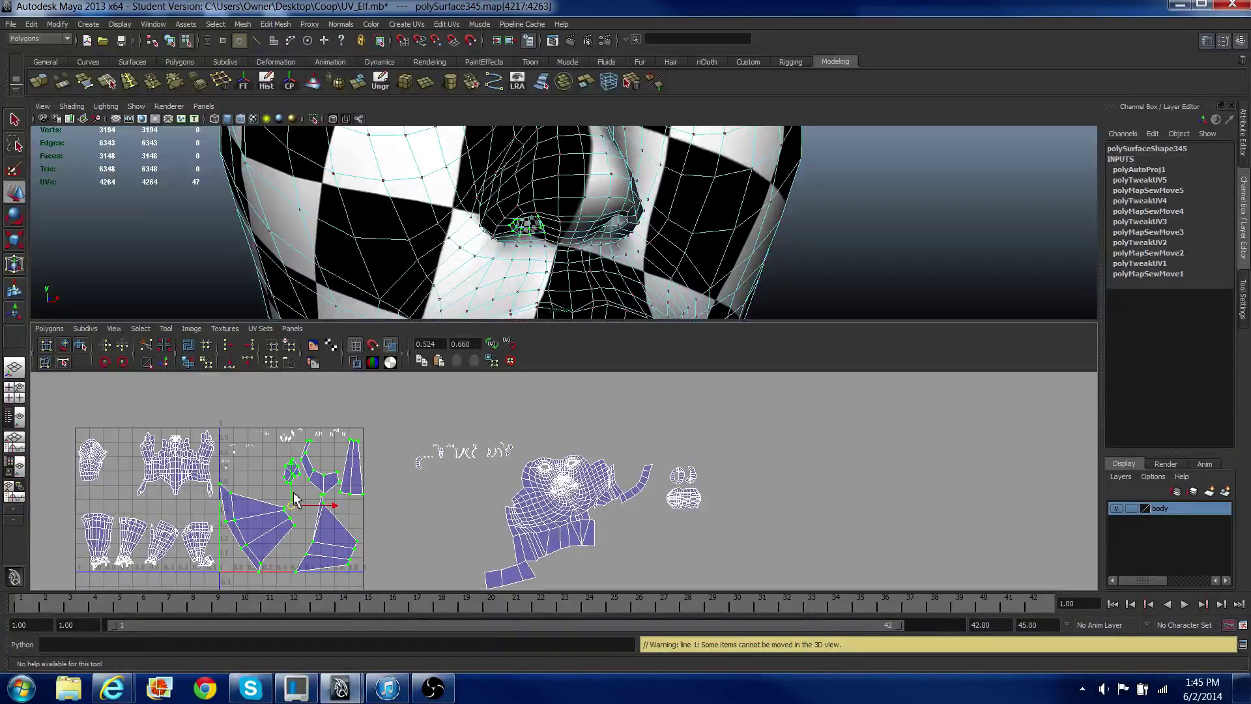
pyautogui.moveTo(294, 510); pyautogui.dragTo(718, 490)
pyautogui.press('r')
pyautogui.press('w')
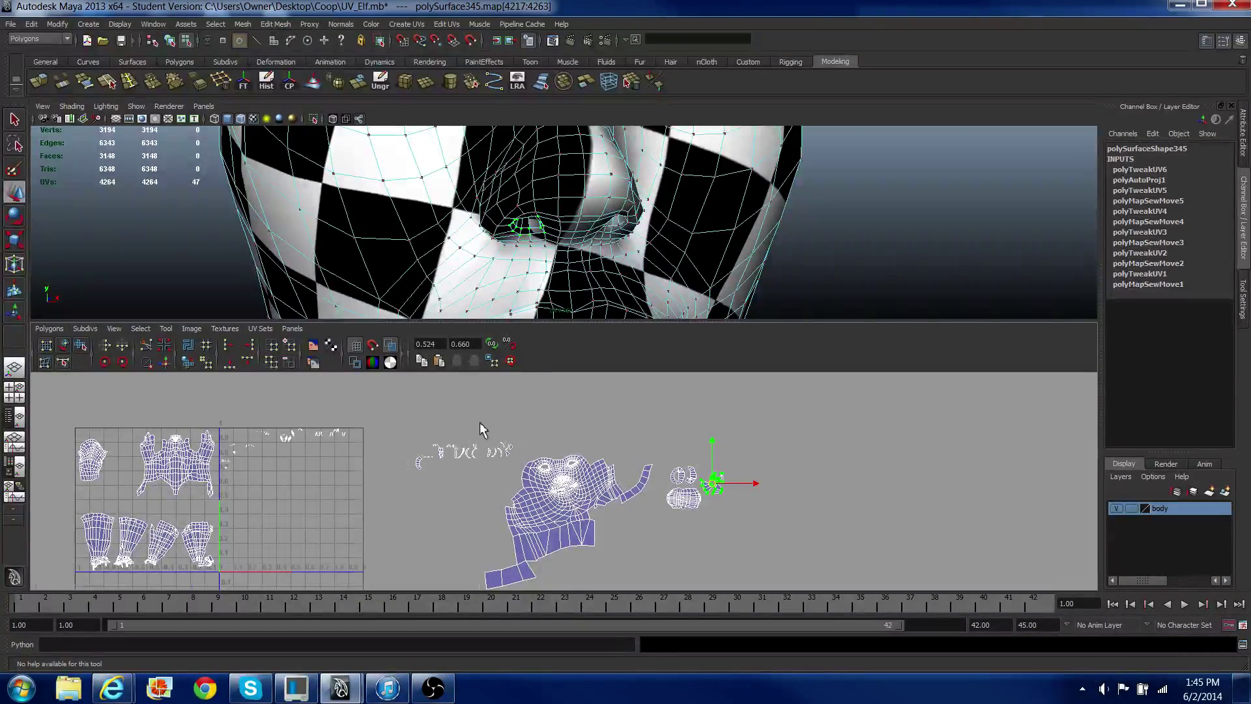
# Step: Select the UVs around the elf's right nostril opening on the face shell and unfold them
pyautogui.scroll(10, 483, 428)
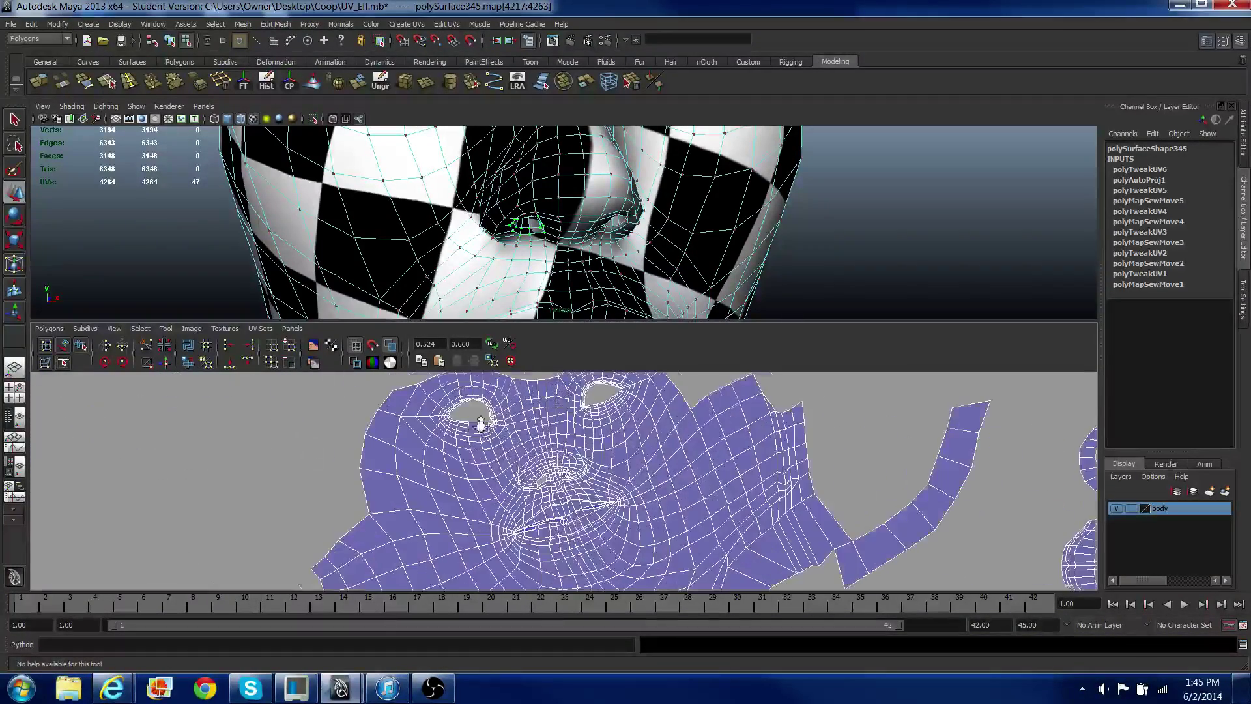
pyautogui.keyDown('alt'); pyautogui.moveTo(481, 424); pyautogui.dragTo(528, 485, button='right'); pyautogui.keyUp('alt')
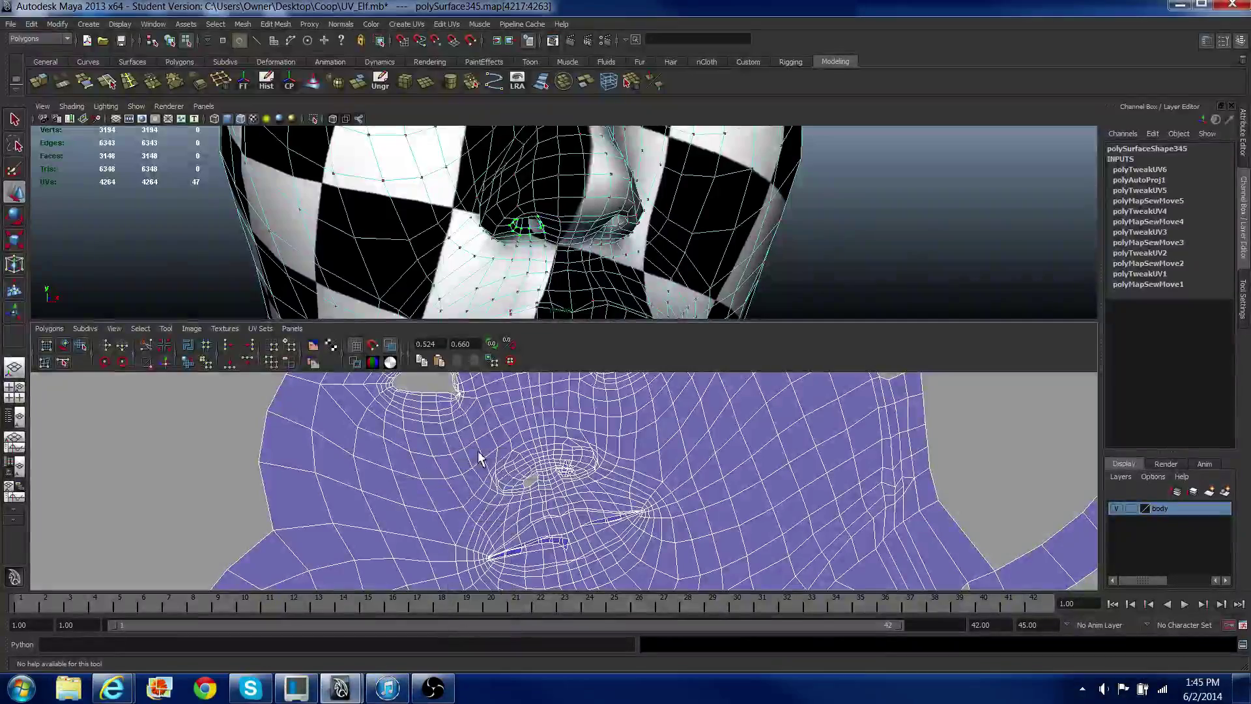
pyautogui.moveTo(479, 448); pyautogui.dragTo(545, 500)
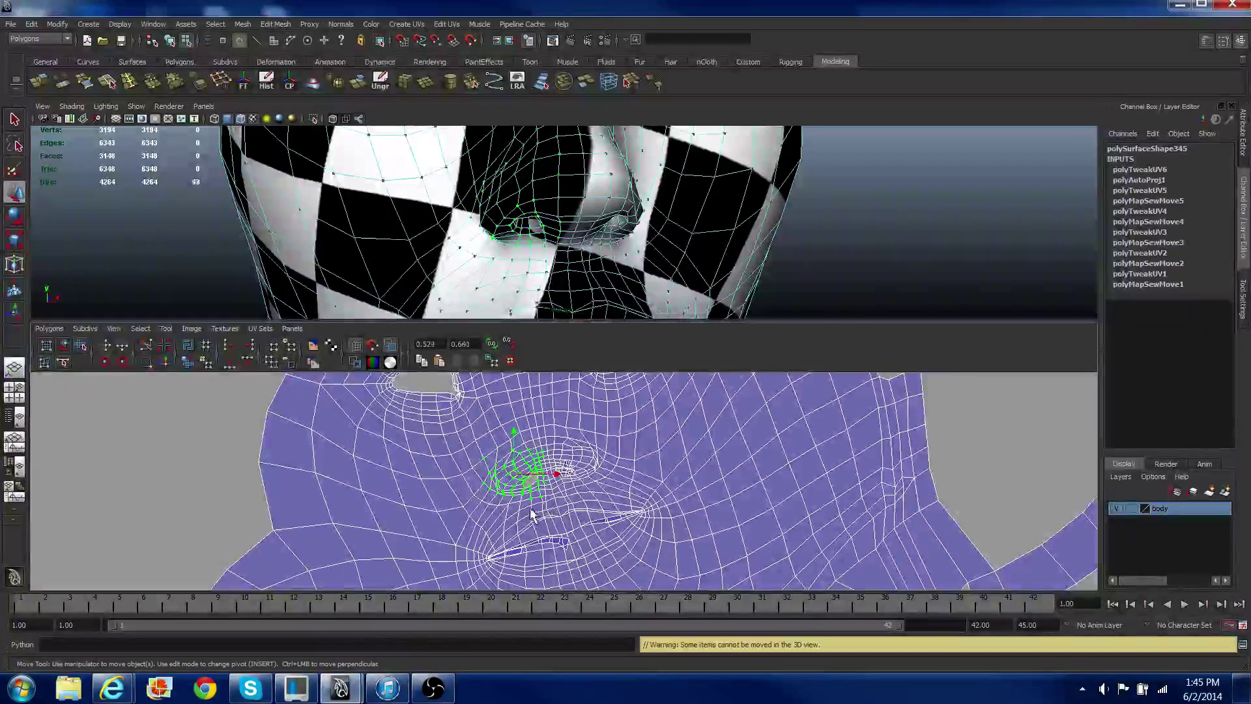
pyautogui.click(189, 362)
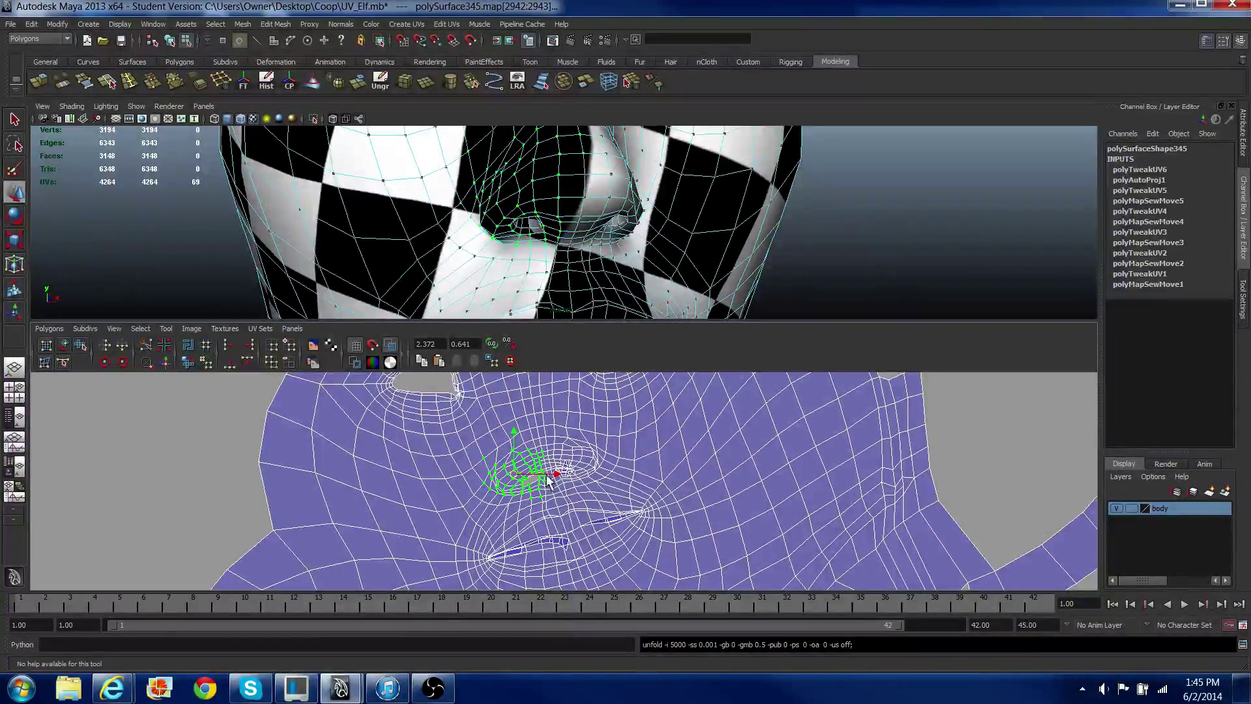
# Step: Select the ring of faces inside the elf's left nostril and grow the selection by one row of faces
pyautogui.keyDown('alt'); pyautogui.moveTo(580, 251); pyautogui.dragTo(615, 208); pyautogui.keyUp('alt')
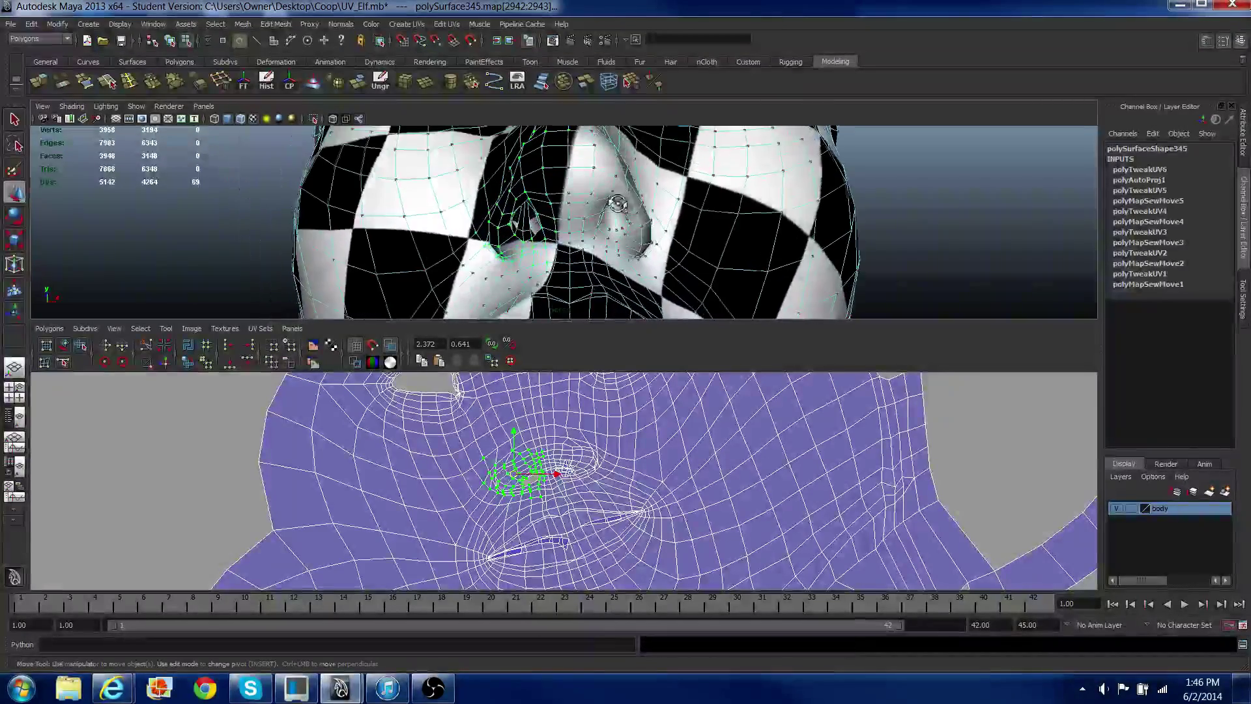
pyautogui.moveTo(619, 222); pyautogui.dragTo(617, 224, button='right')
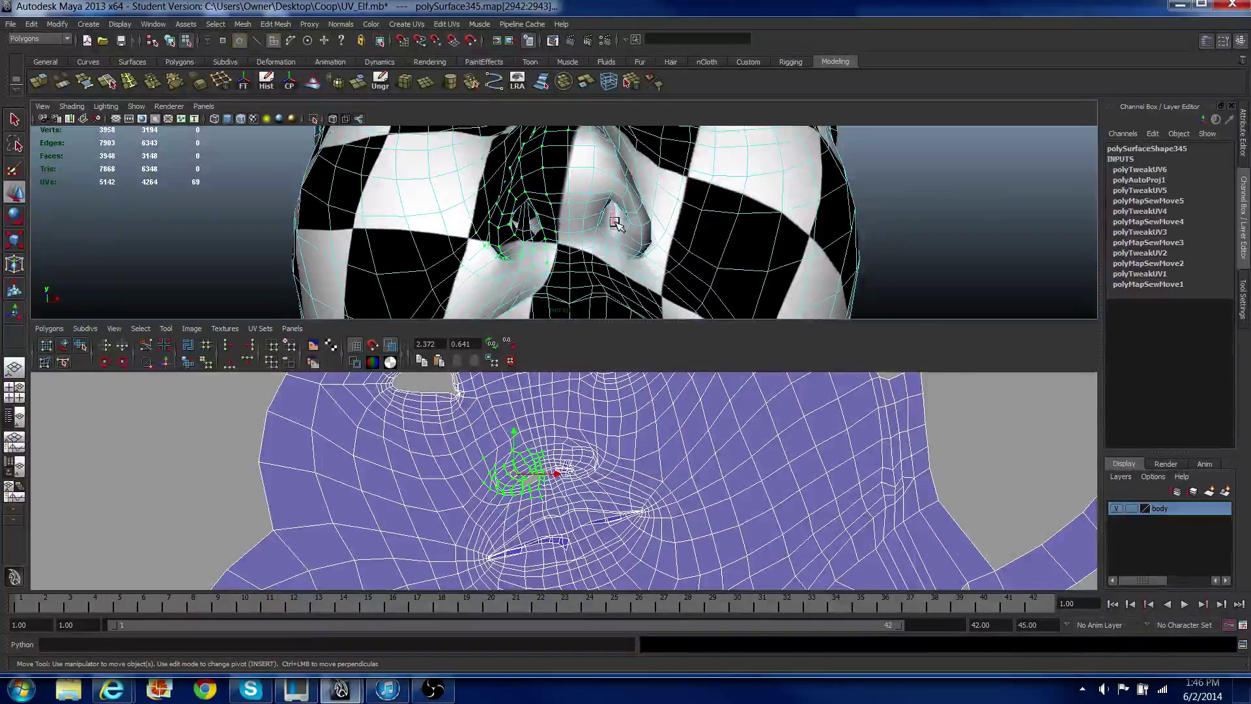
pyautogui.click(613, 223)
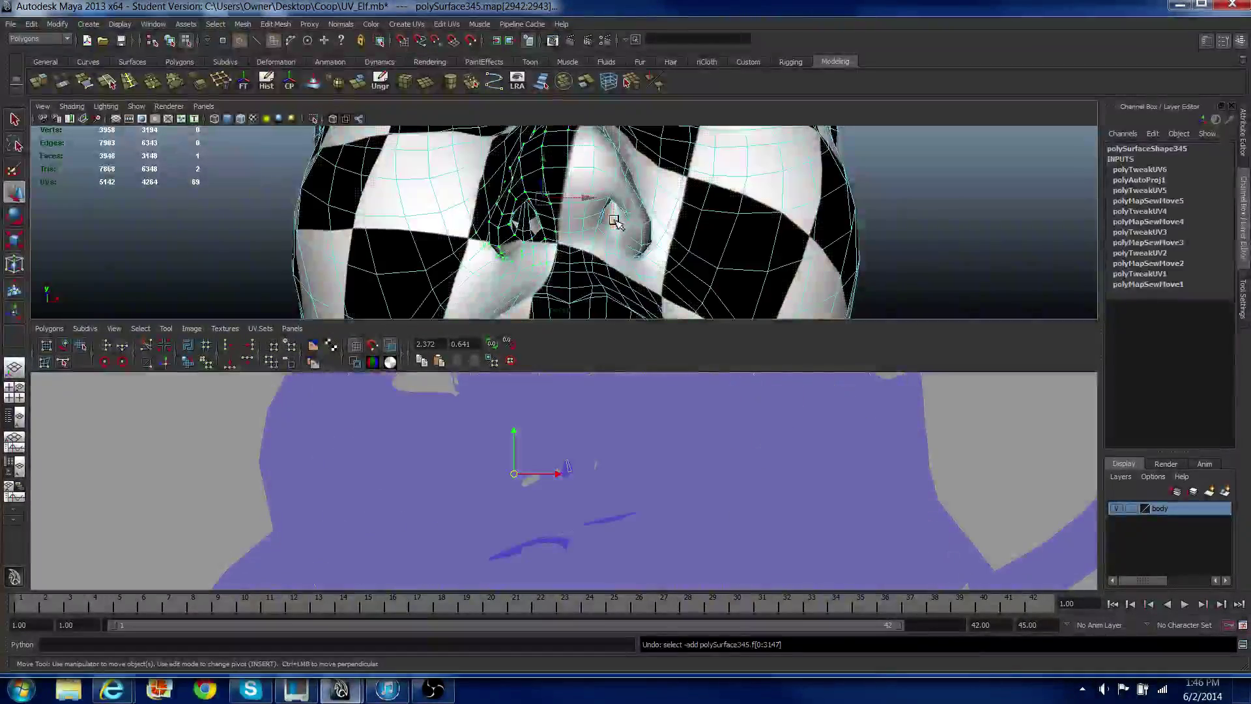
pyautogui.scroll(1, 611, 225)
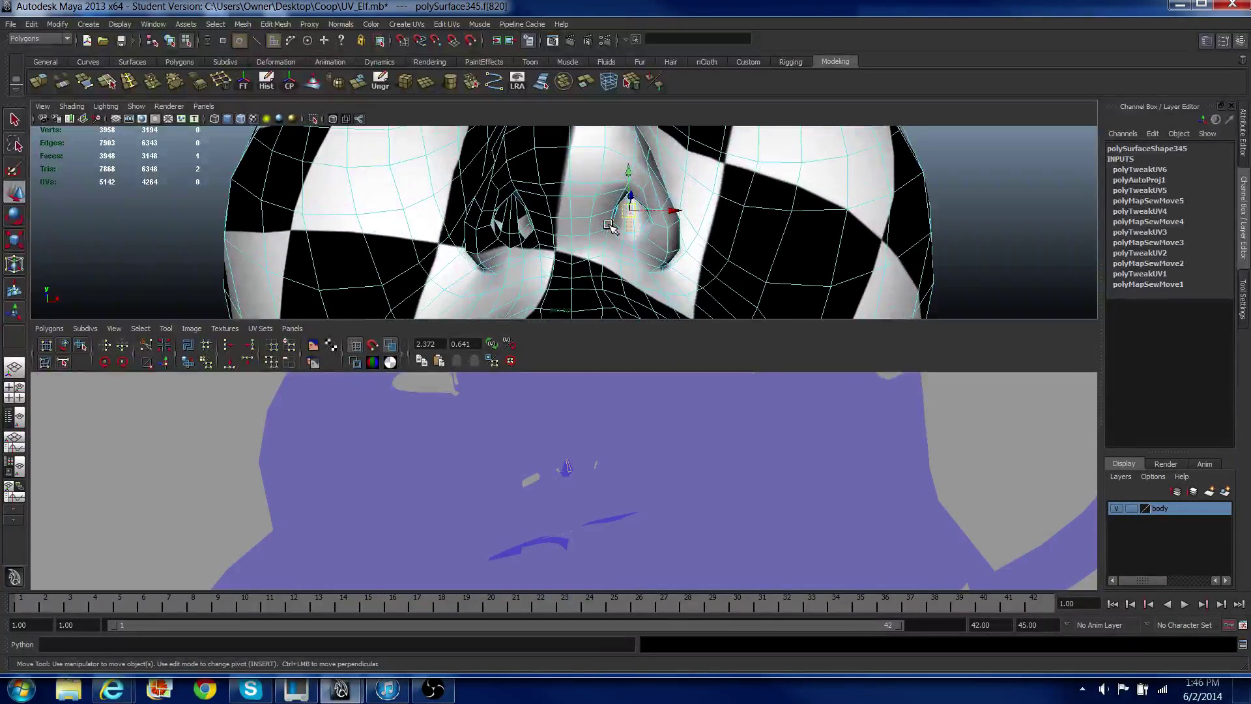
pyautogui.press('q')
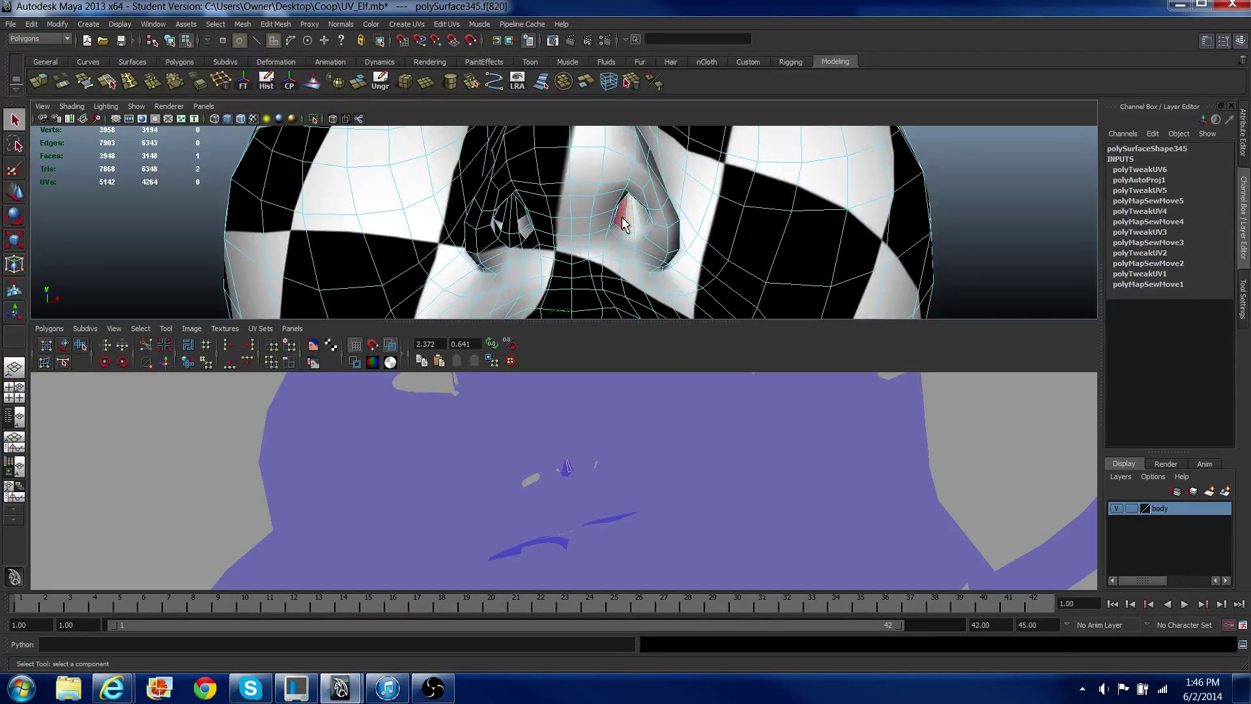
pyautogui.keyDown('shift'); pyautogui.doubleClick(623, 220); pyautogui.keyUp('shift')
pyautogui.keyDown('alt'); pyautogui.moveTo(681, 236); pyautogui.dragTo(626, 221); pyautogui.keyUp('alt')
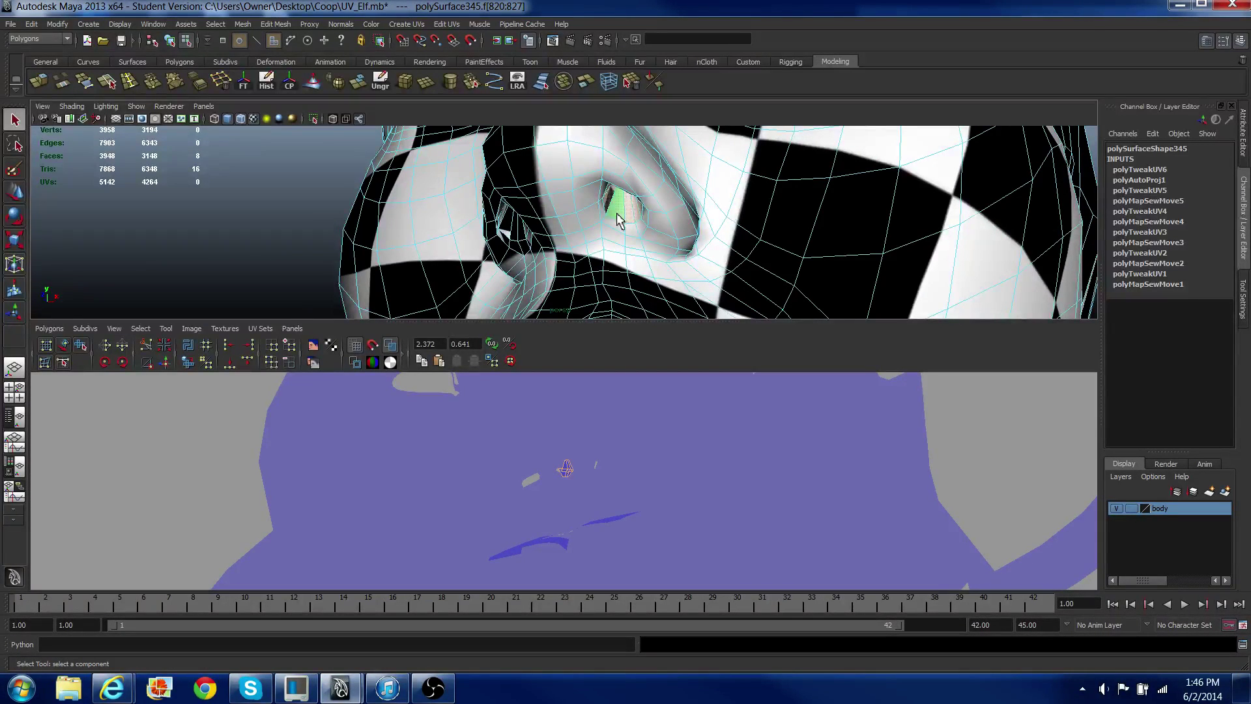
pyautogui.keyDown('alt'); pyautogui.moveTo(520, 182); pyautogui.dragTo(596, 220); pyautogui.keyUp('alt')
pyautogui.scroll(-2, 536, 228)
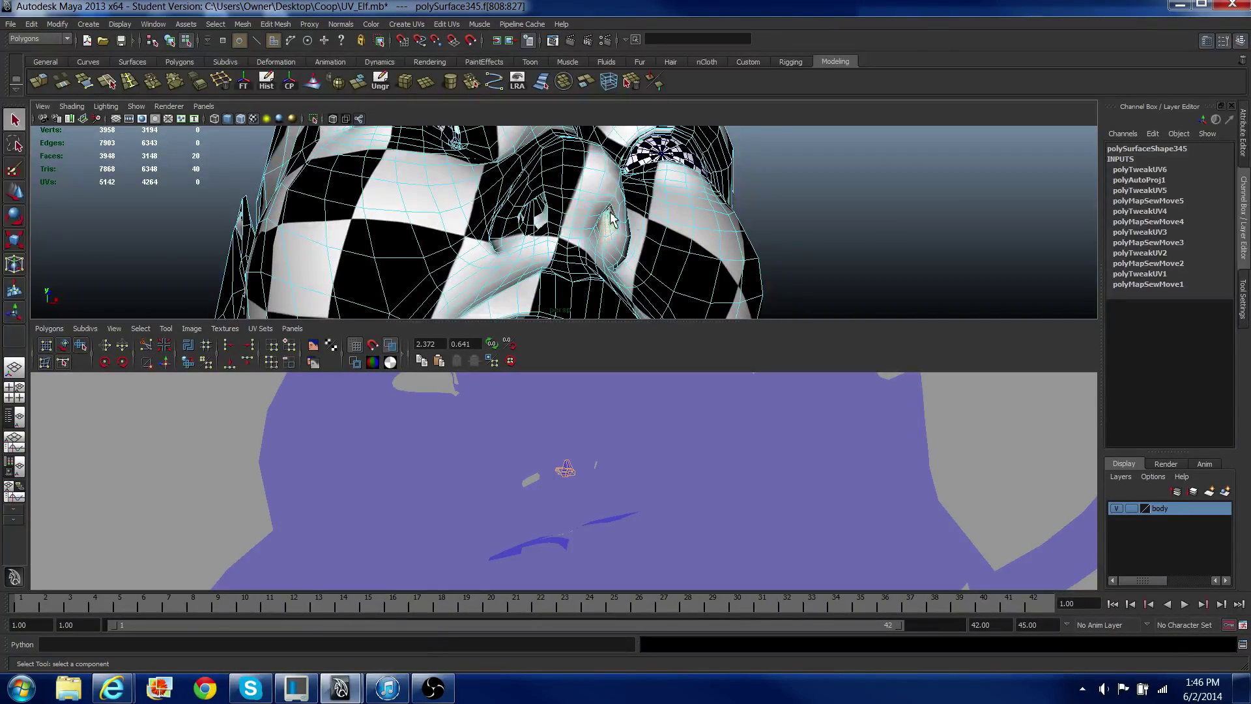
# Step: Apply Automatic Mapping to the selected inner faces of the elf's left nostril
pyautogui.keyDown('alt'); pyautogui.moveTo(613, 220); pyautogui.dragTo(555, 251); pyautogui.keyUp('alt')
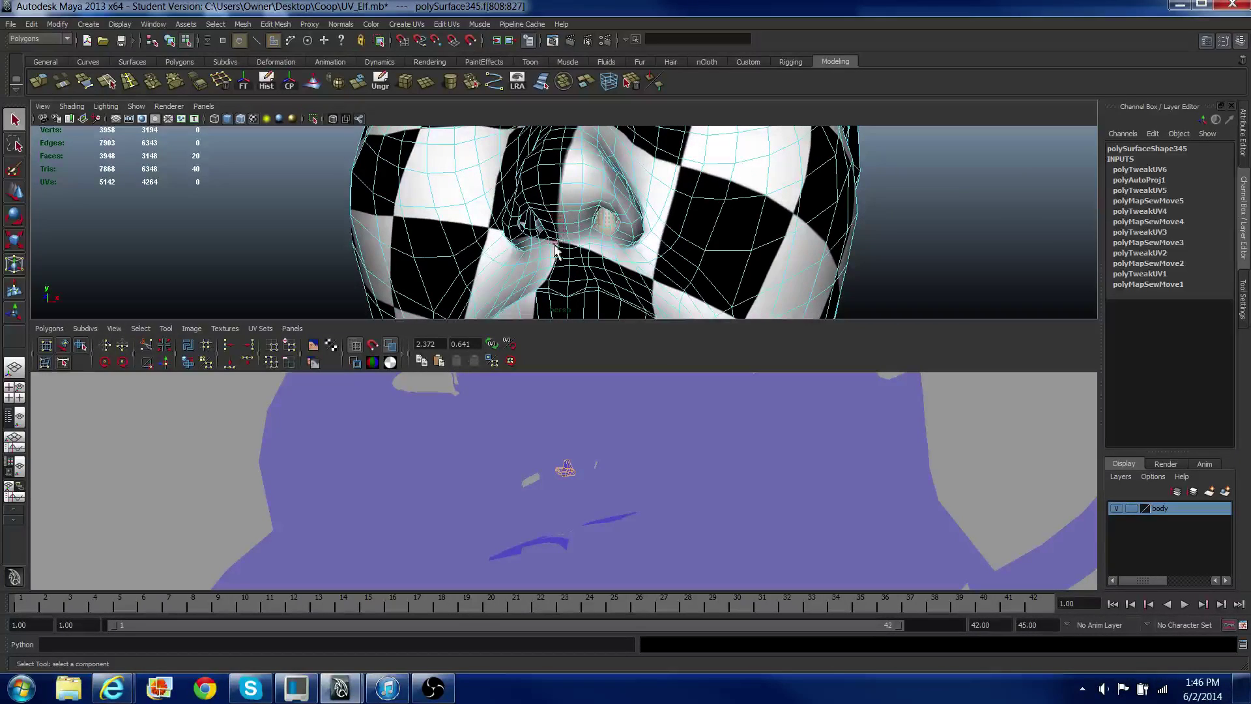
pyautogui.click(417, 25)
pyautogui.click(431, 79)
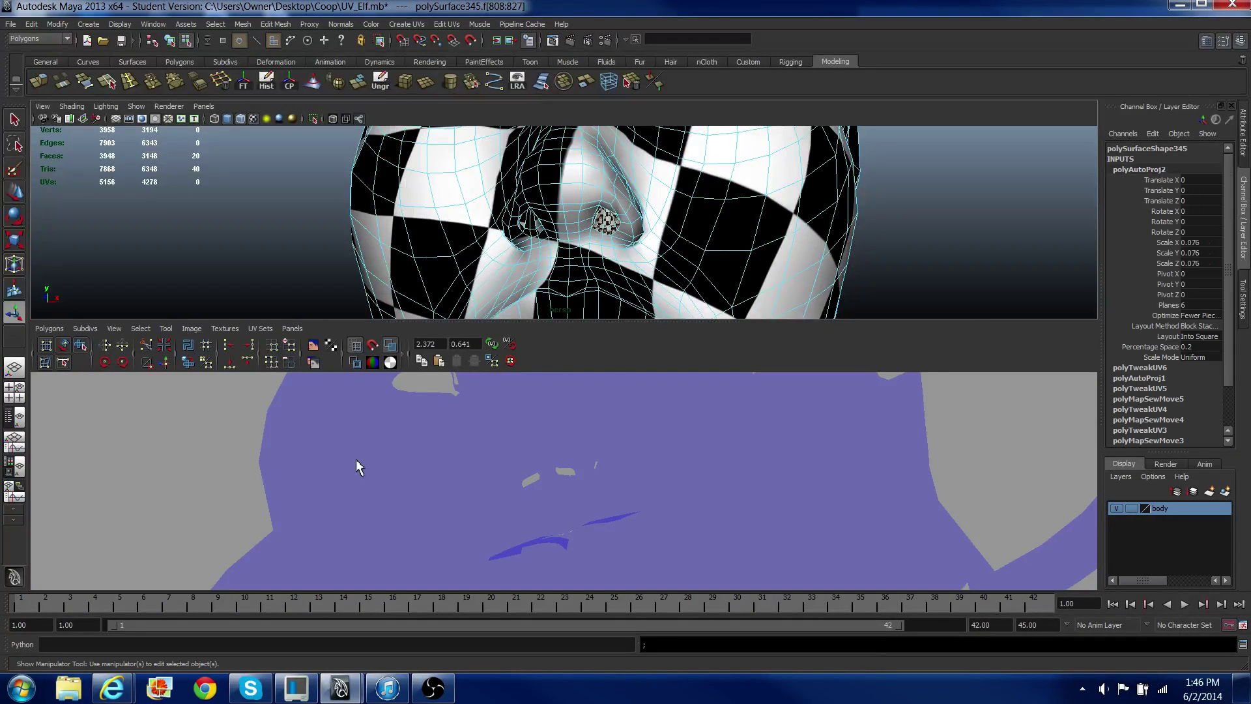
# Step: Select all the newly mapped left nostril UVs, move them beyond the mouth and right nostril shells, and scale them down
pyautogui.scroll(-6, 264, 467)
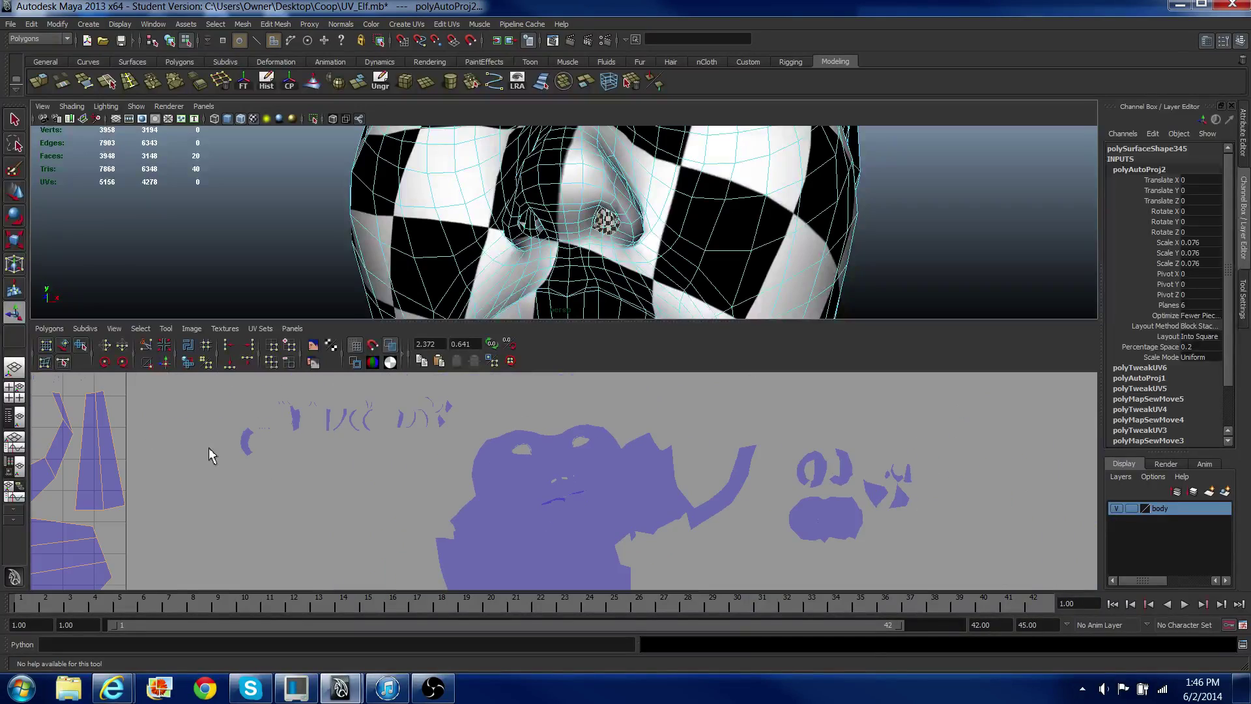
pyautogui.scroll(-8, 208, 447)
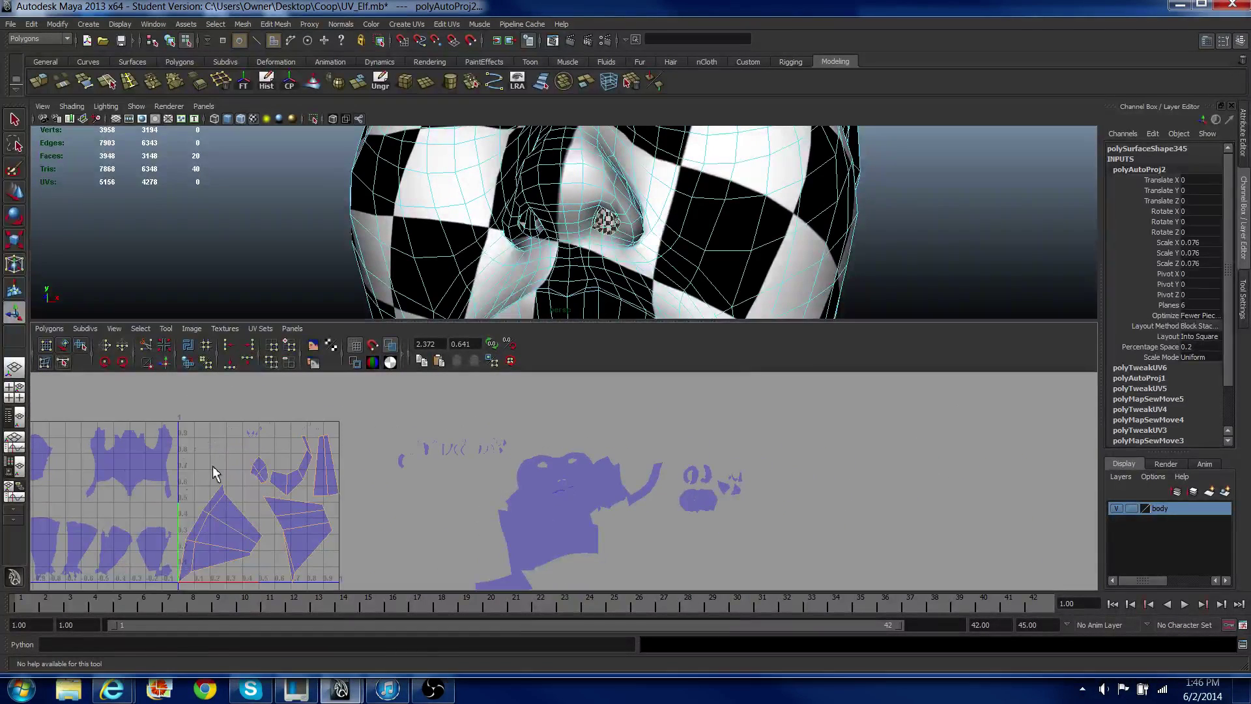
pyautogui.moveTo(213, 465); pyautogui.dragTo(196, 438, button='right')
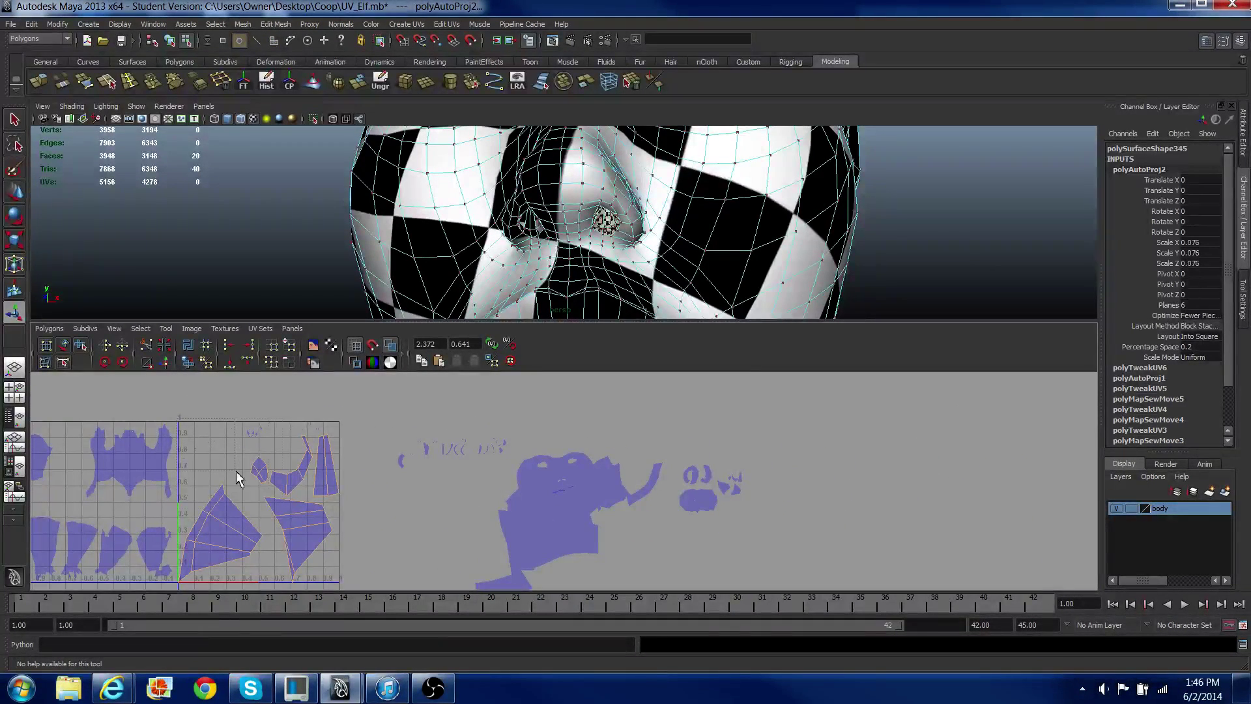
pyautogui.moveTo(333, 555); pyautogui.dragTo(358, 587)
pyautogui.keyDown('ctrl'); pyautogui.moveTo(334, 555); pyautogui.dragTo(329, 540, button='right'); pyautogui.keyUp('ctrl')
pyautogui.press('w')
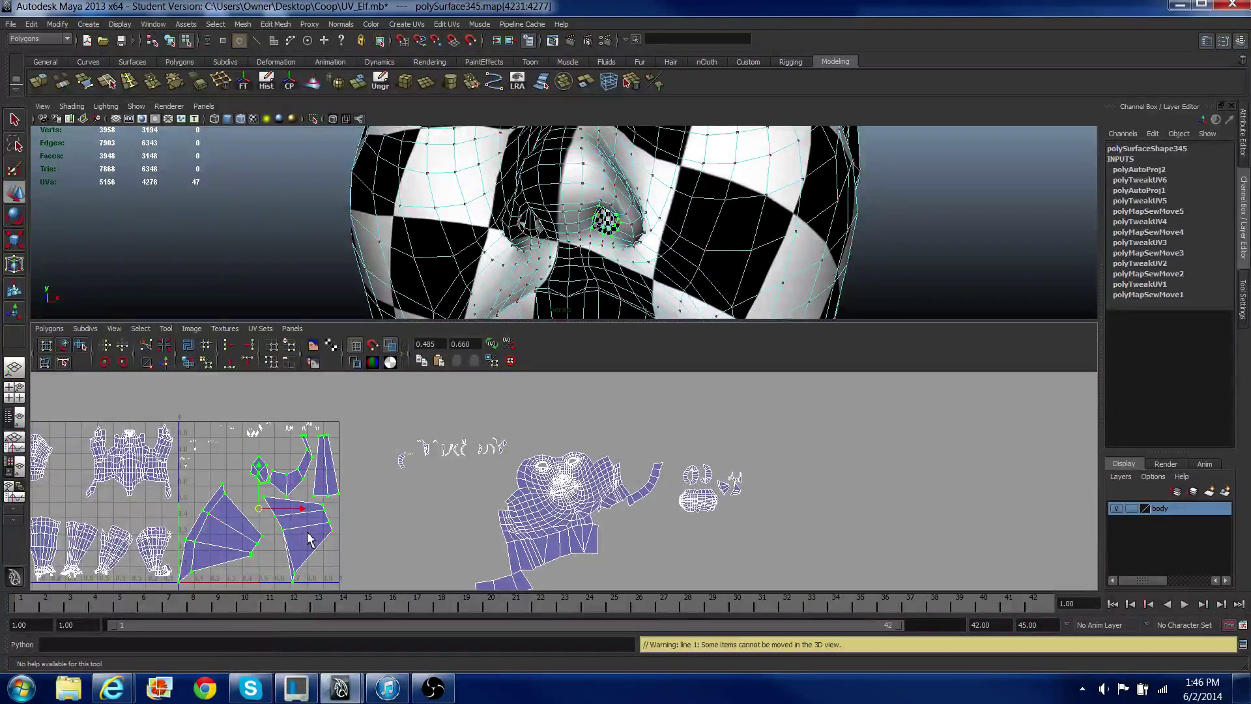
pyautogui.moveTo(260, 515); pyautogui.dragTo(767, 525)
pyautogui.press('r')
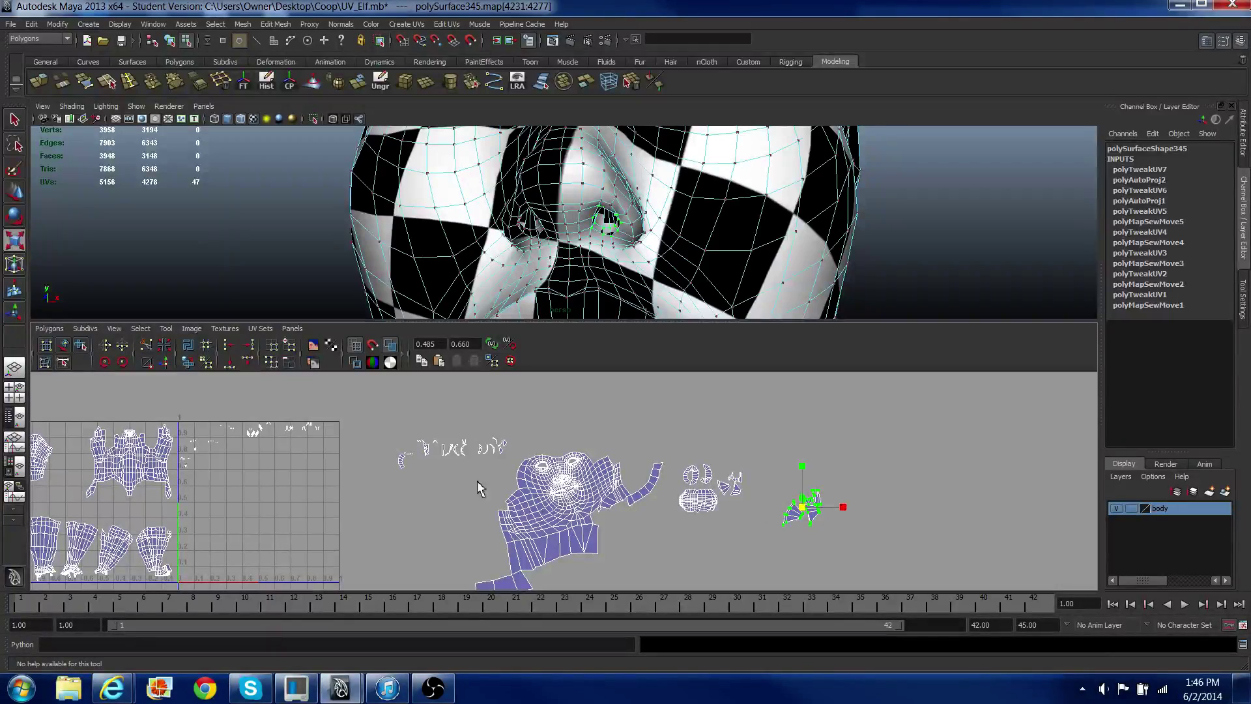
# Step: Select the edges of the small curved strip shell beside the loose shells and examine where it sits on the elf's head
pyautogui.scroll(5, 244, 432)
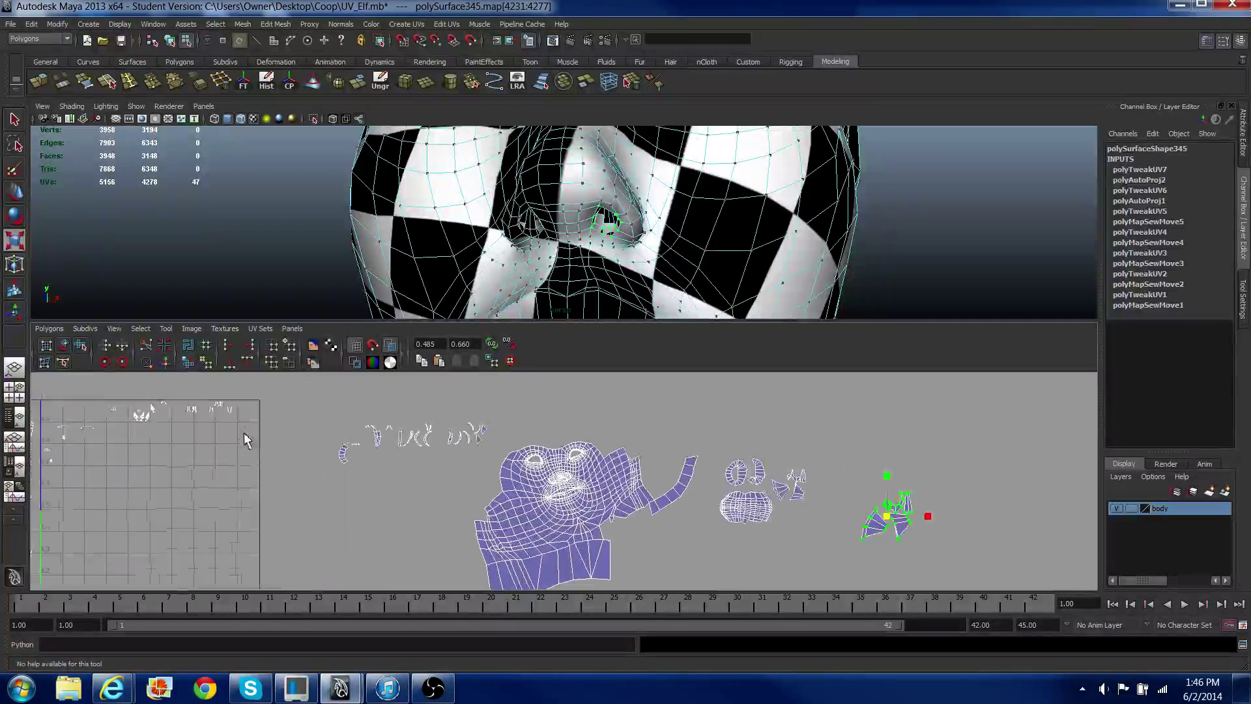
pyautogui.moveTo(272, 476); pyautogui.dragTo(275, 433, button='right')
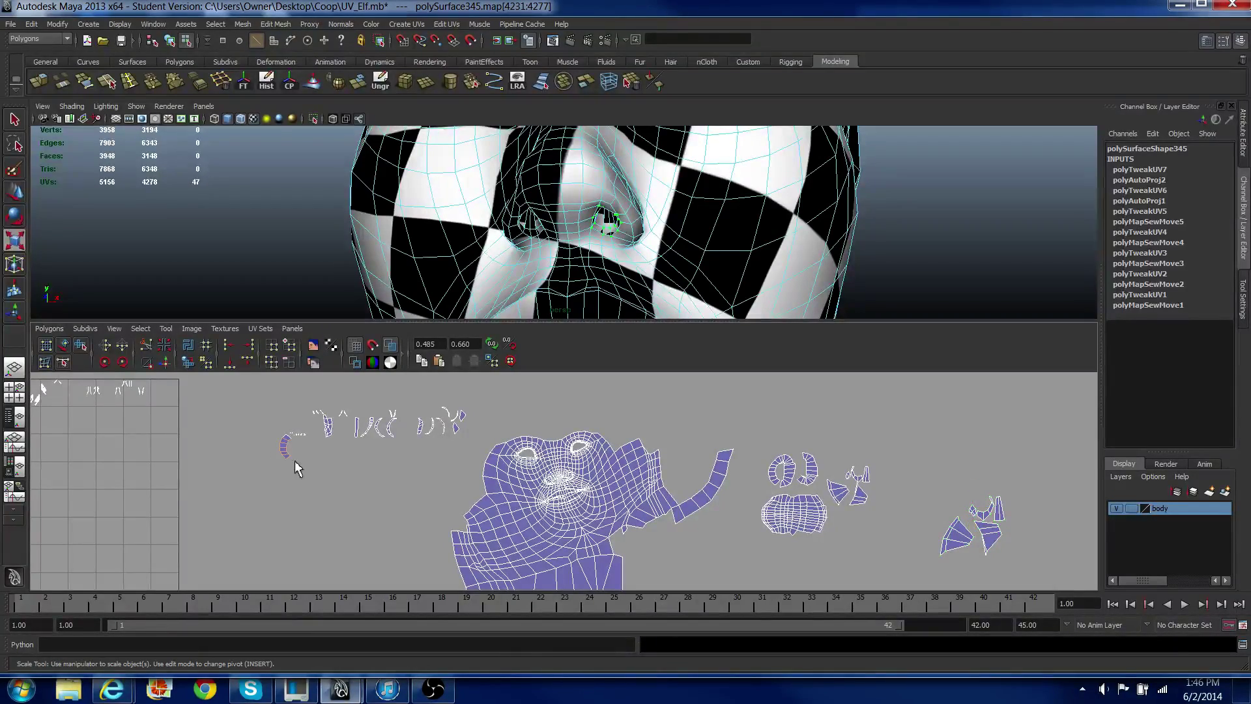
pyautogui.press('f')
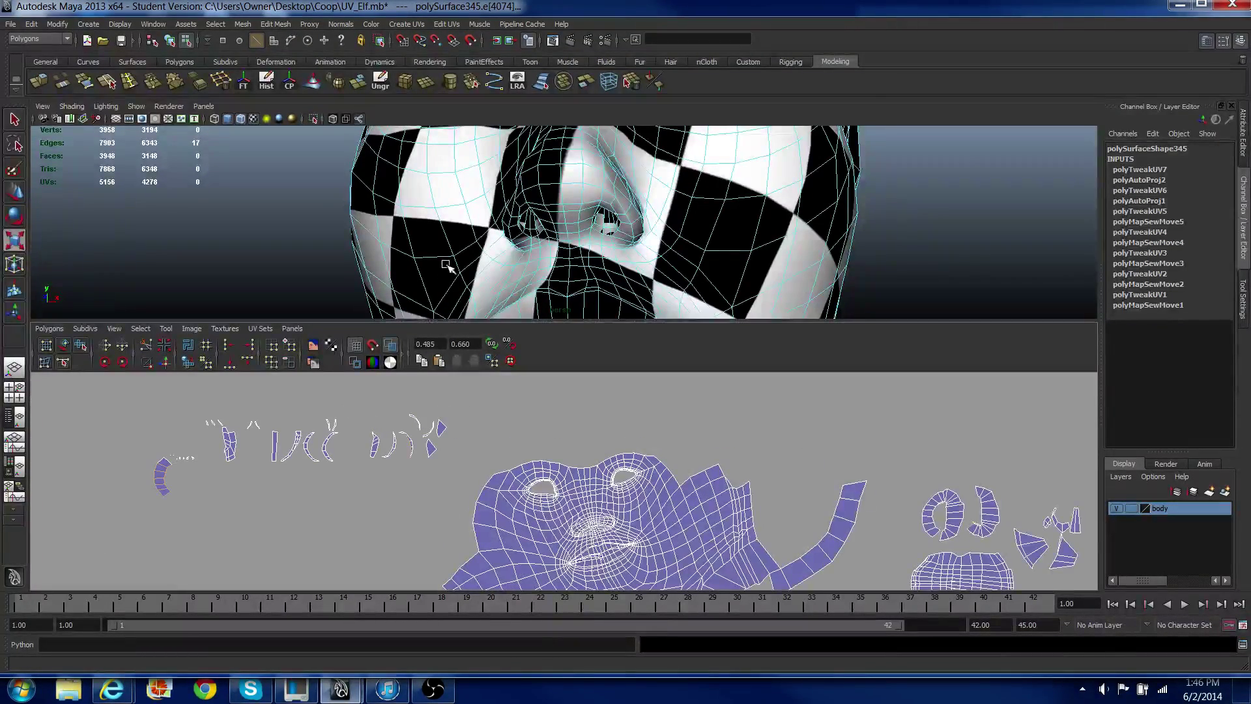
pyautogui.press('f')
pyautogui.press('r')
pyautogui.scroll(-5, 449, 260)
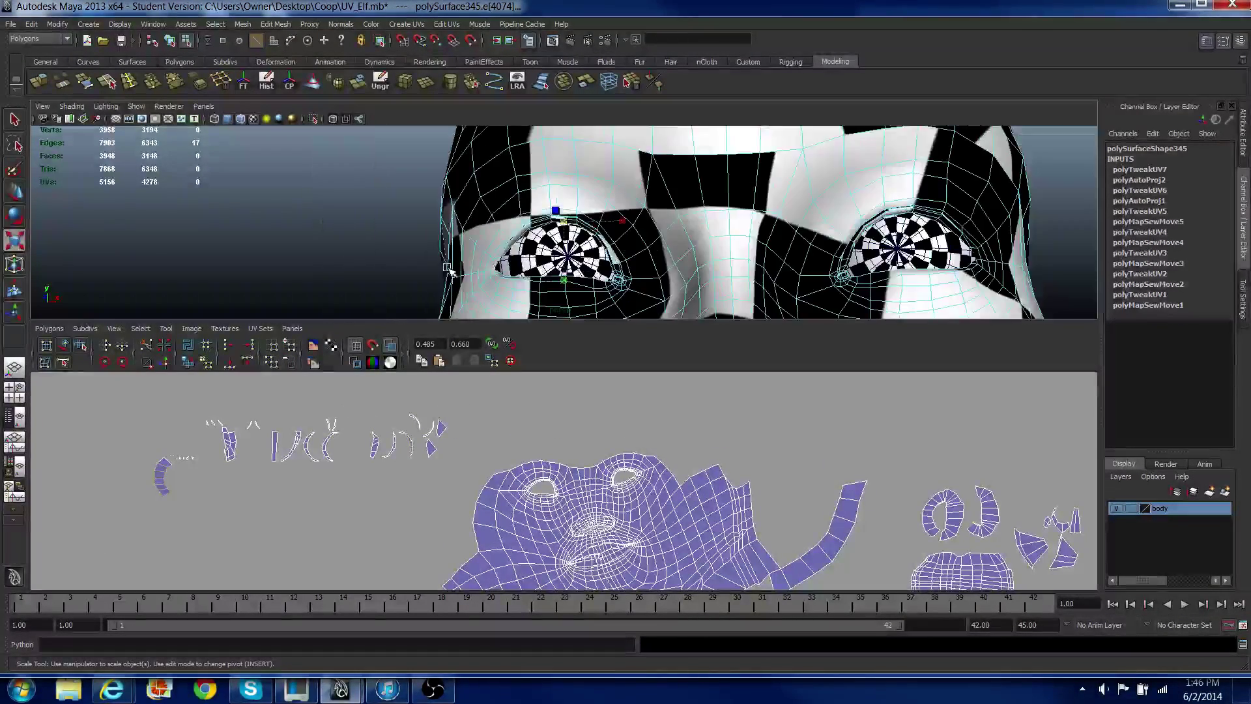
pyautogui.keyDown('alt'); pyautogui.moveTo(505, 251); pyautogui.dragTo(448, 226); pyautogui.keyUp('alt')
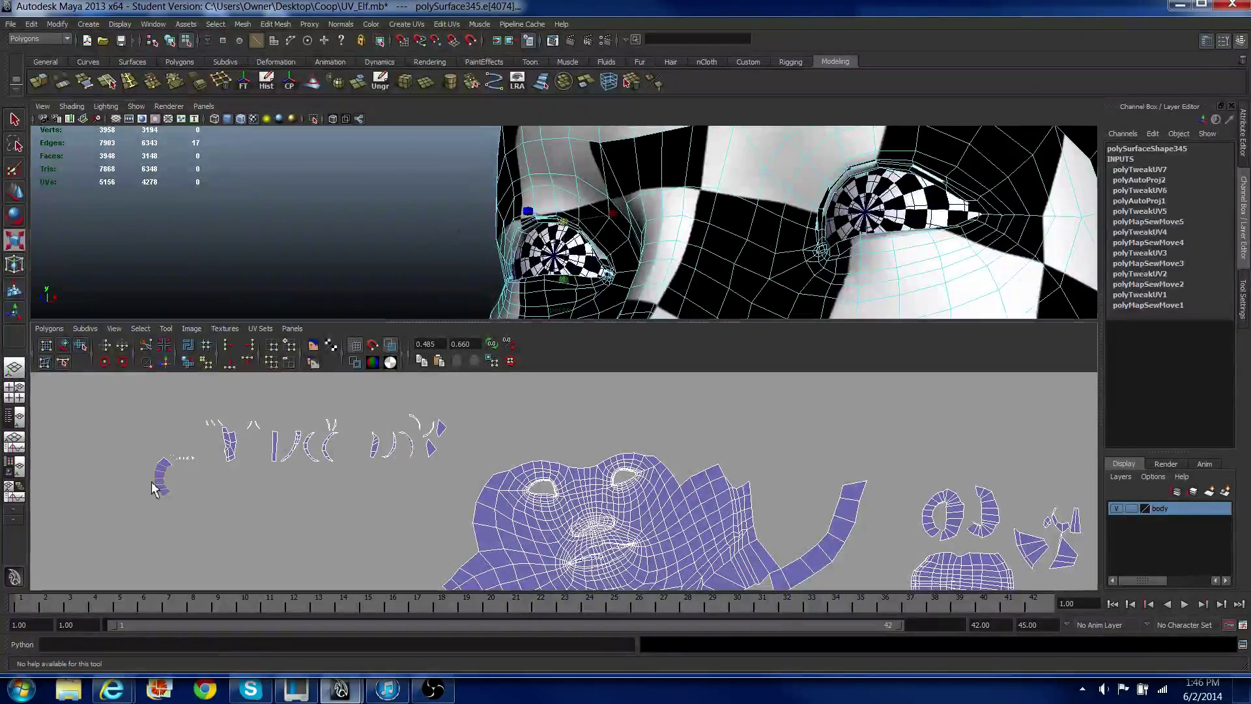
# Step: Select the curved strip shell's UVs and move them above the two ring-shaped shells over the mouth interior shell
pyautogui.moveTo(163, 490); pyautogui.dragTo(204, 496, button='right')
pyautogui.scroll(-2, 203, 496)
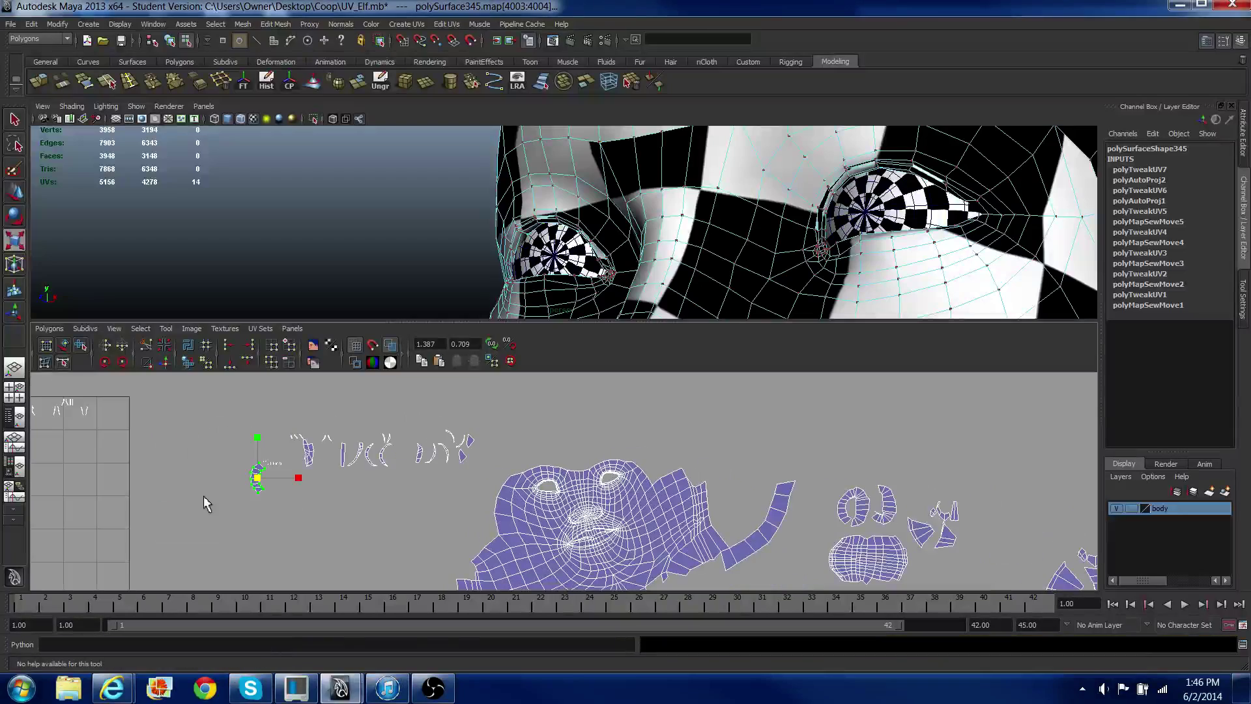
pyautogui.press('w')
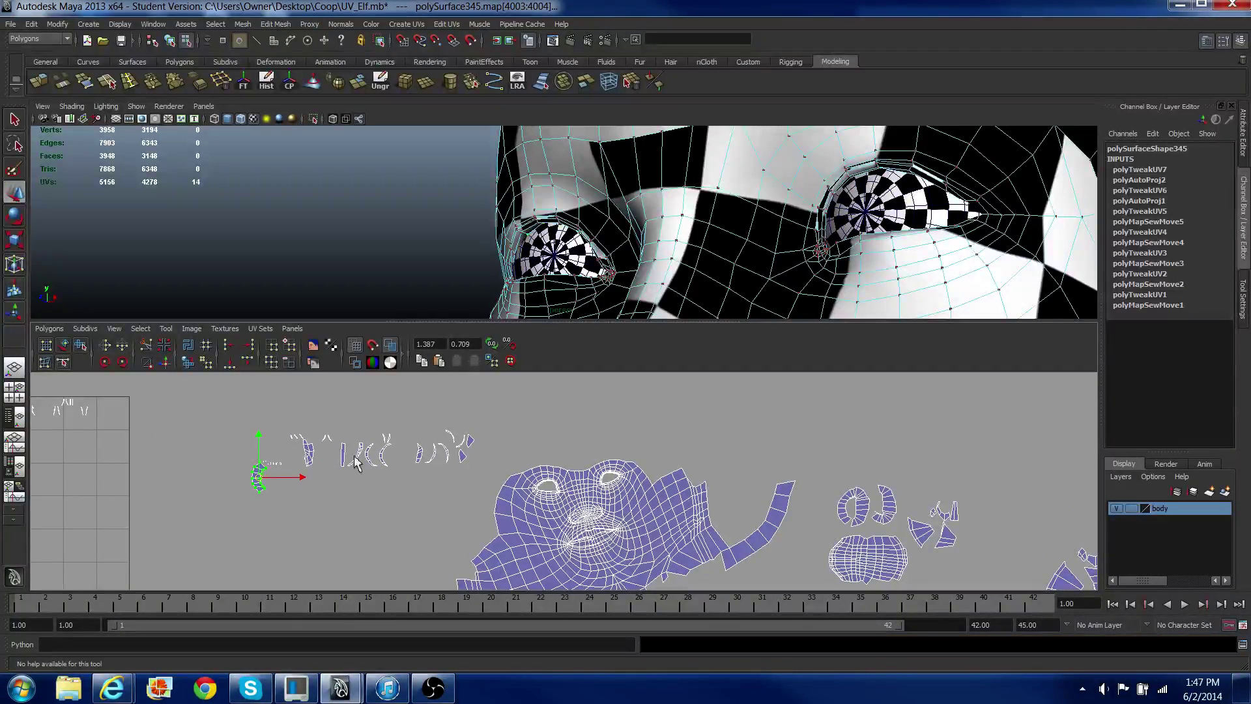
pyautogui.moveTo(538, 462); pyautogui.dragTo(915, 483, button='middle')
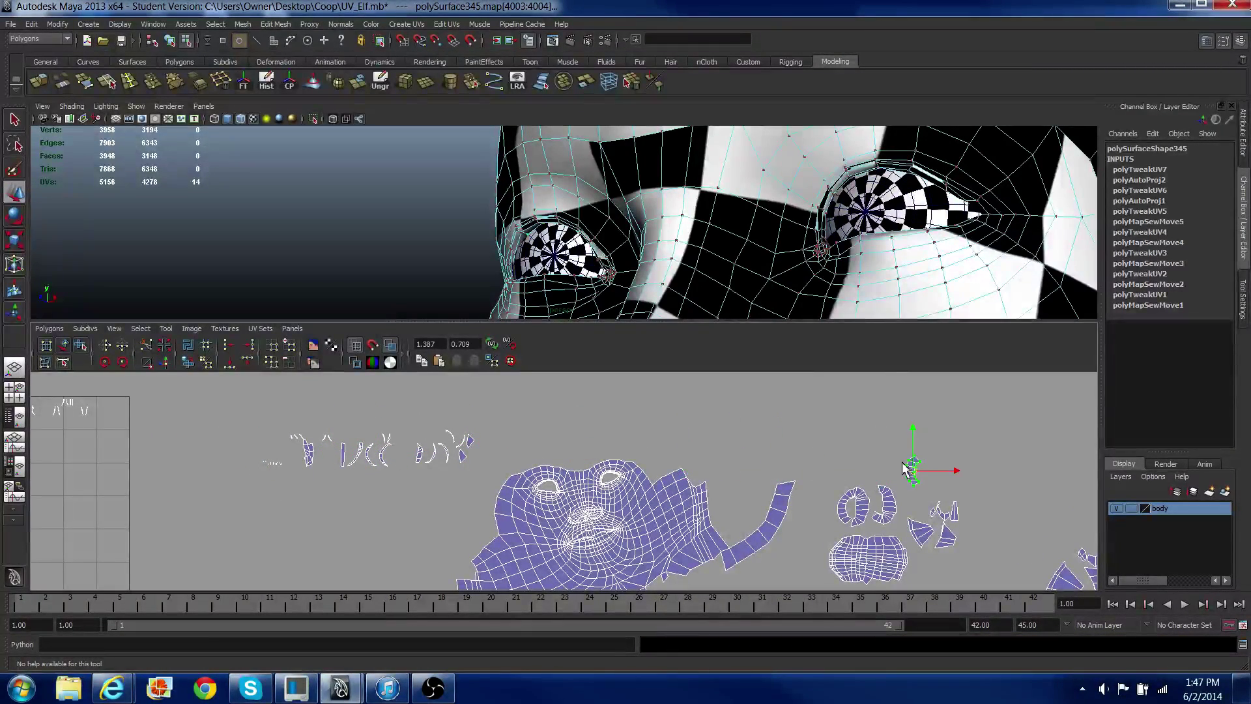
# Step: Select the whole narrow gridded shell at the start of the loose row and move it above the face shell
pyautogui.scroll(3, 404, 518)
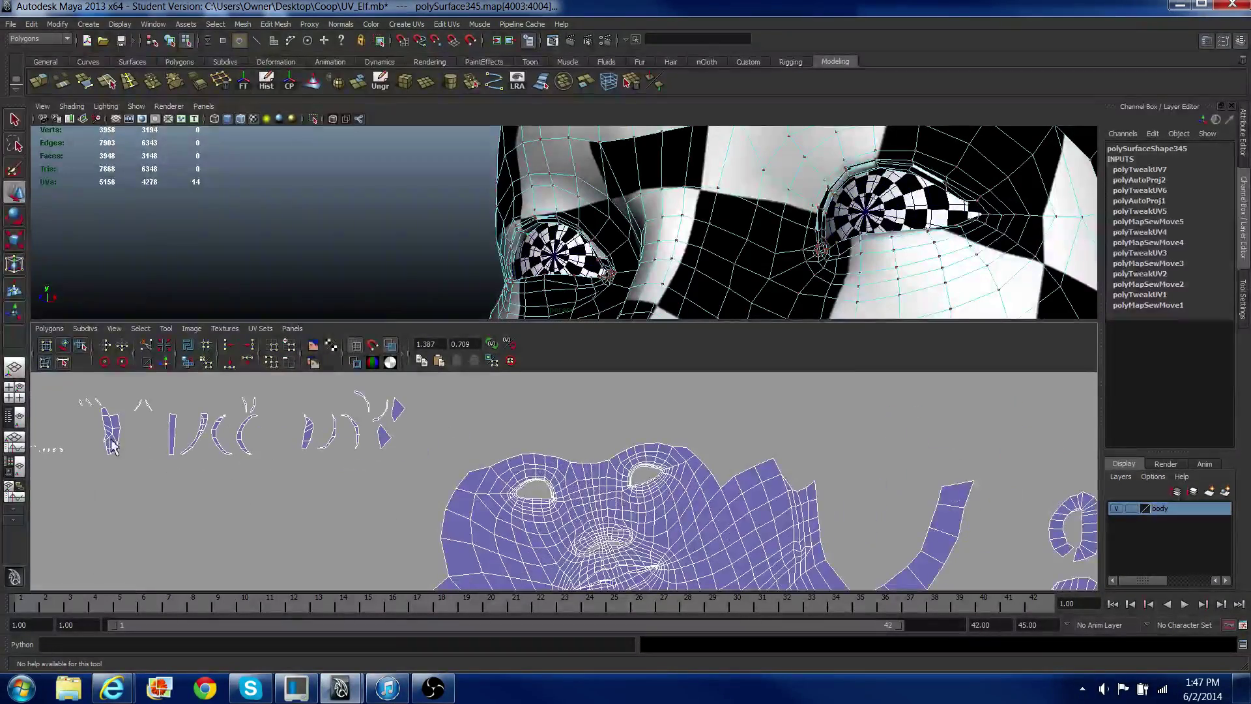
pyautogui.moveTo(94, 437); pyautogui.dragTo(122, 459)
pyautogui.keyDown('ctrl'); pyautogui.moveTo(122, 457); pyautogui.dragTo(157, 439, button='right'); pyautogui.keyUp('ctrl')
pyautogui.moveTo(180, 453); pyautogui.dragTo(263, 456, button='middle')
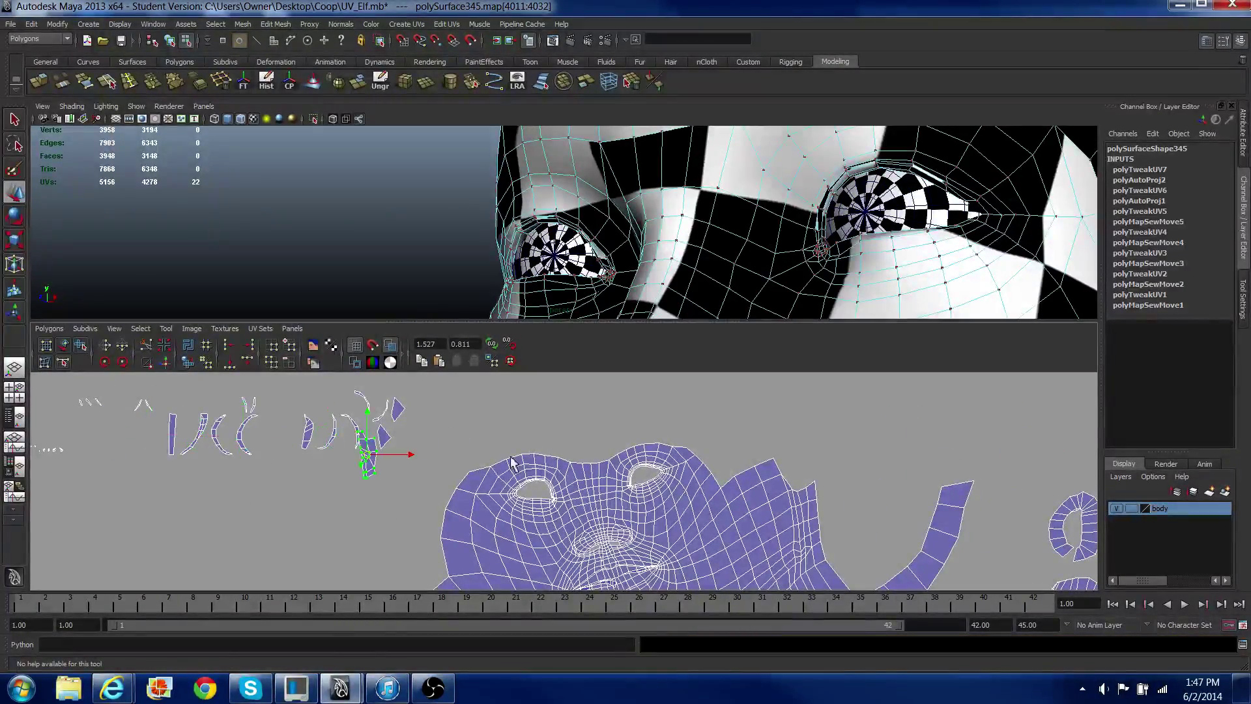
pyautogui.moveTo(758, 419); pyautogui.dragTo(796, 433, button='middle')
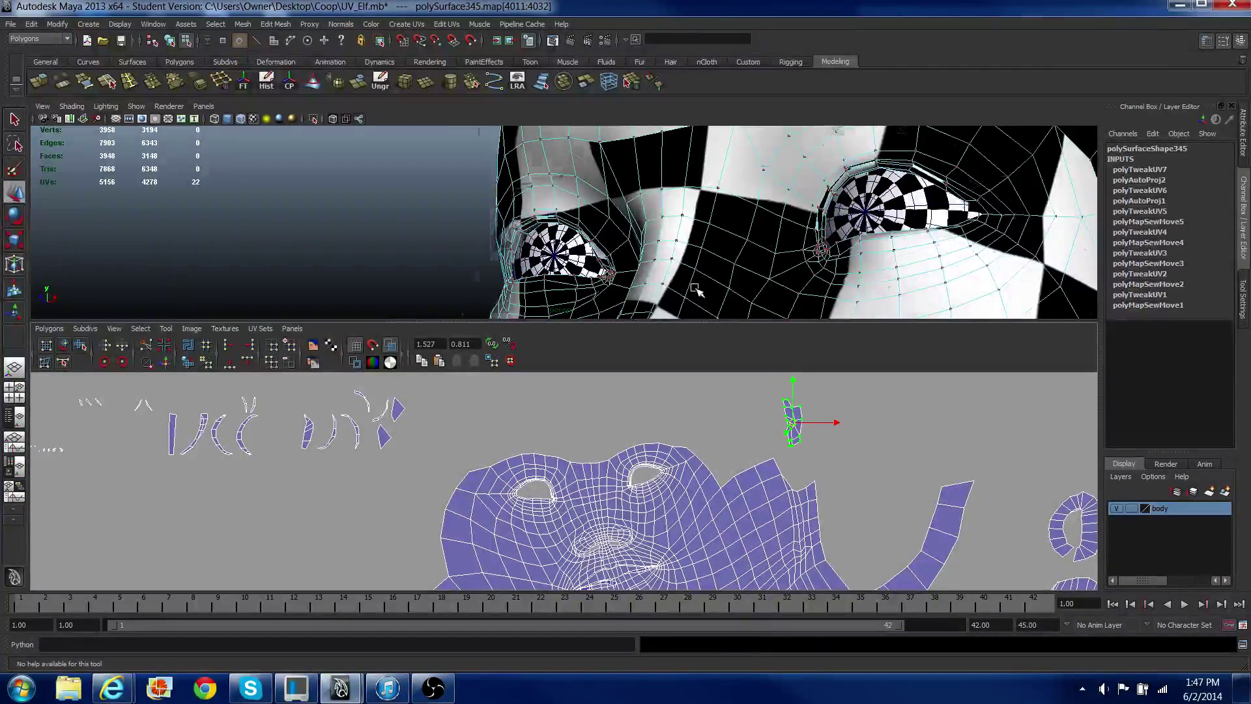
# Step: Locate the moved gridded shell on the model and sew it to the mouth interior shell with Move and Sew UV Edges
pyautogui.scroll(5, 692, 287)
pyautogui.scroll(-3, 678, 273)
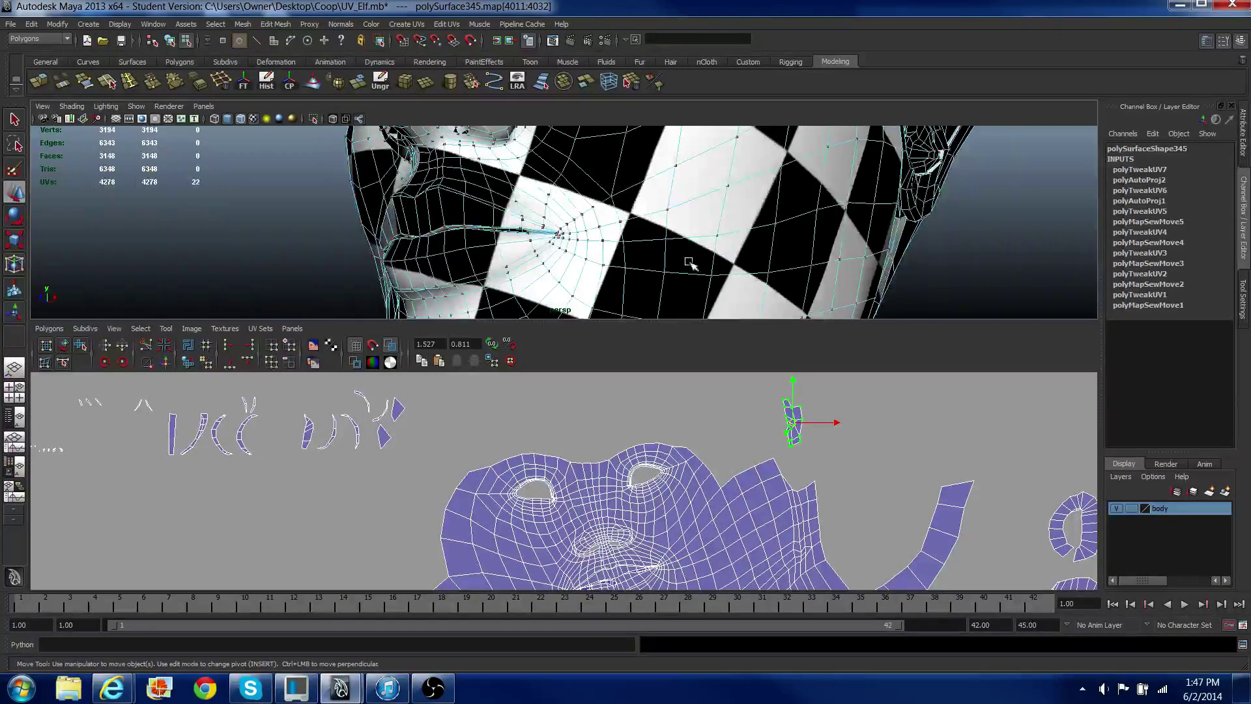
pyautogui.keyDown('alt'); pyautogui.moveTo(690, 263); pyautogui.dragTo(515, 251); pyautogui.keyUp('alt')
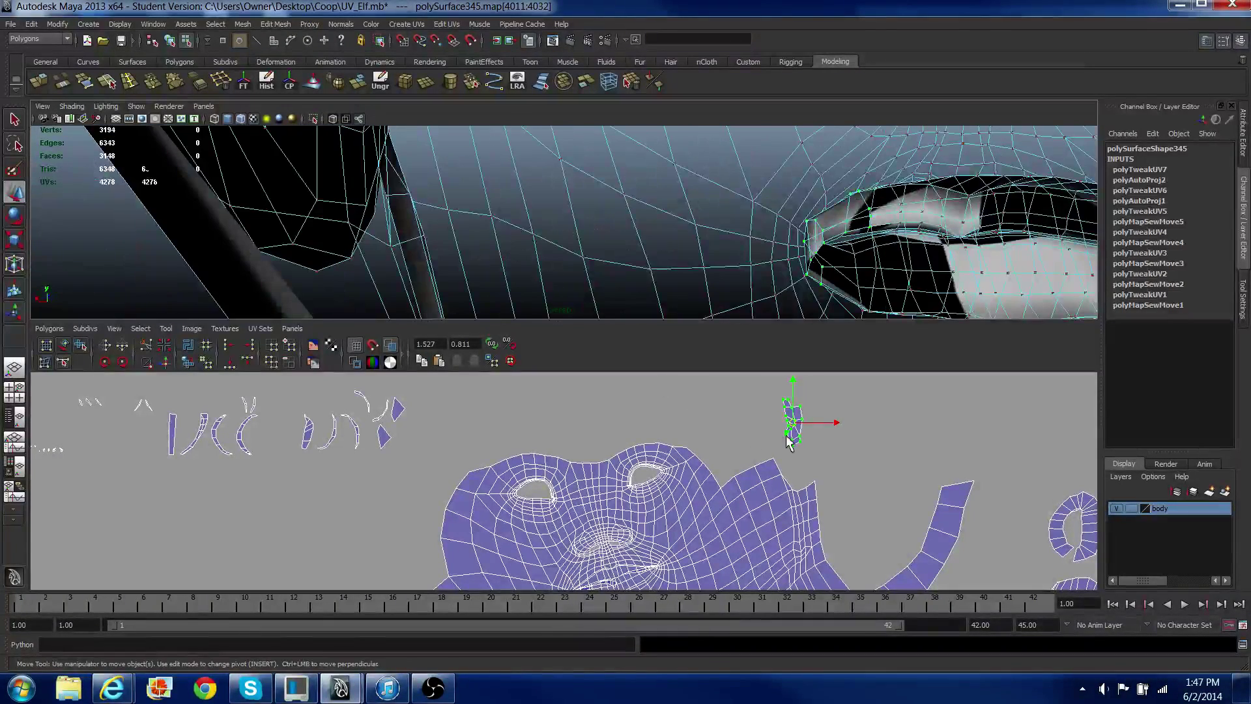
pyautogui.moveTo(794, 425); pyautogui.dragTo(775, 392, button='right')
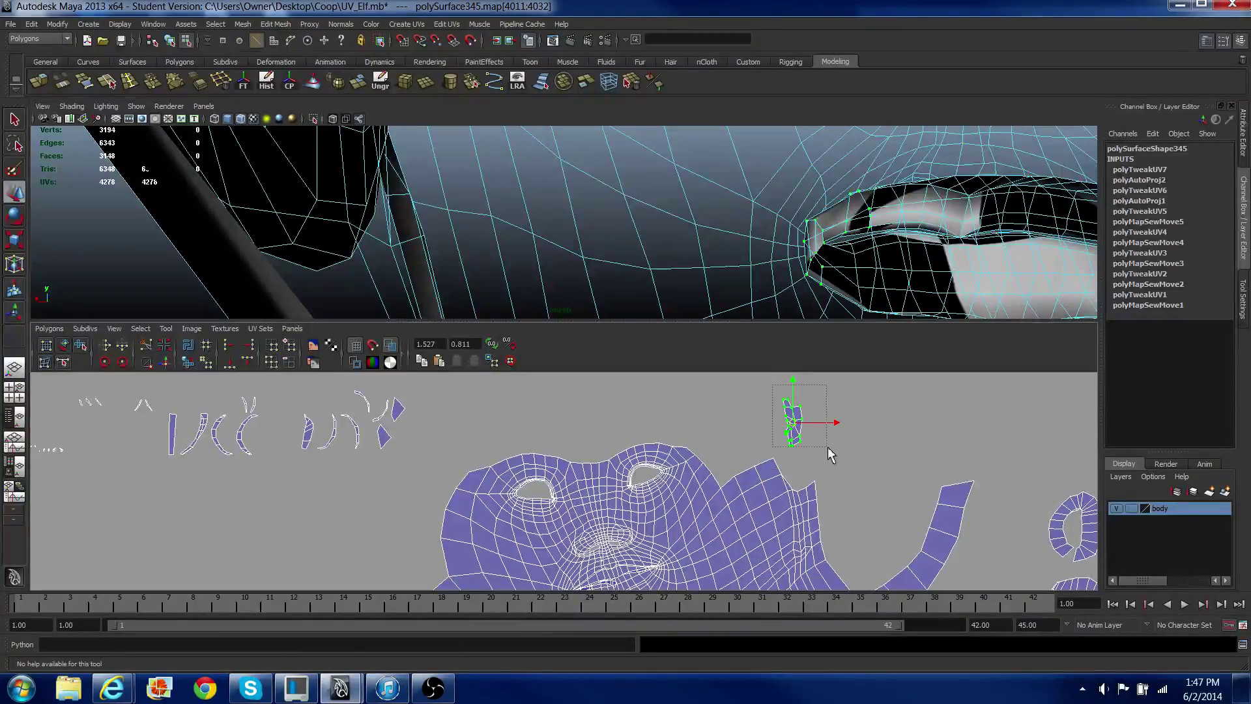
pyautogui.moveTo(828, 448); pyautogui.dragTo(828, 450)
pyautogui.scroll(-1, 791, 478)
pyautogui.keyDown('alt'); pyautogui.moveTo(759, 459); pyautogui.dragTo(578, 366, button='middle'); pyautogui.keyUp('alt')
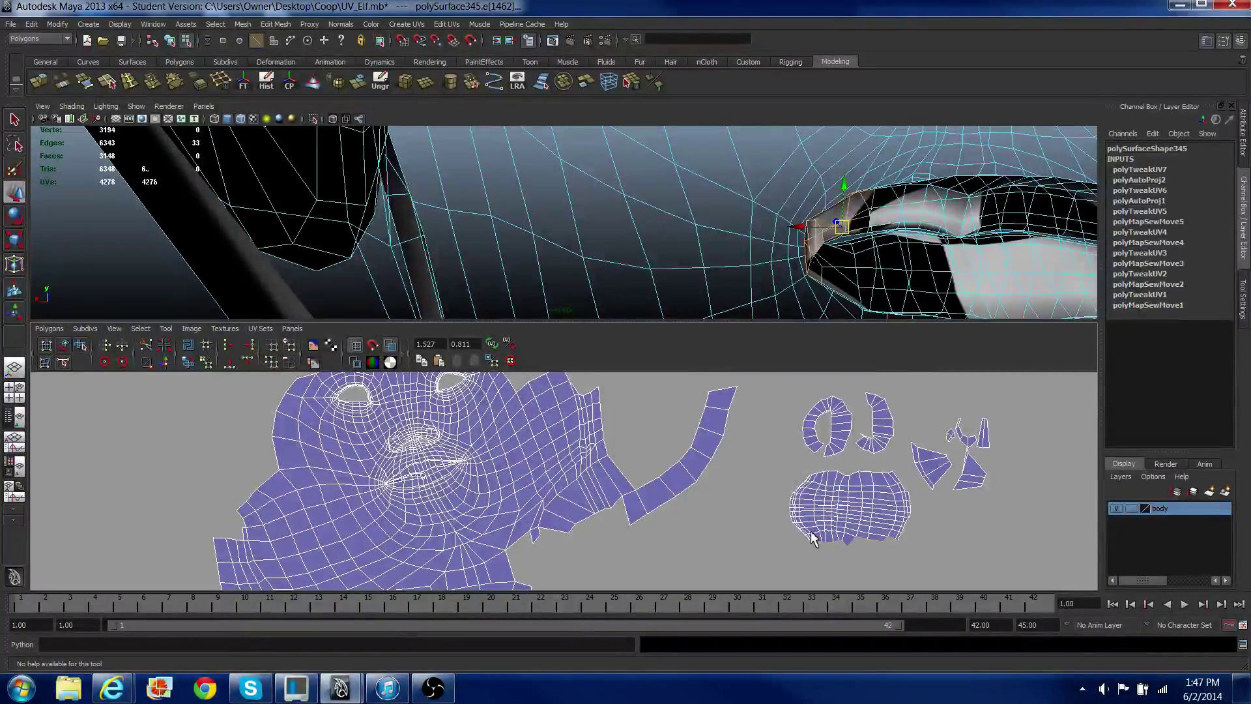
pyautogui.moveTo(839, 554); pyautogui.dragTo(849, 550)
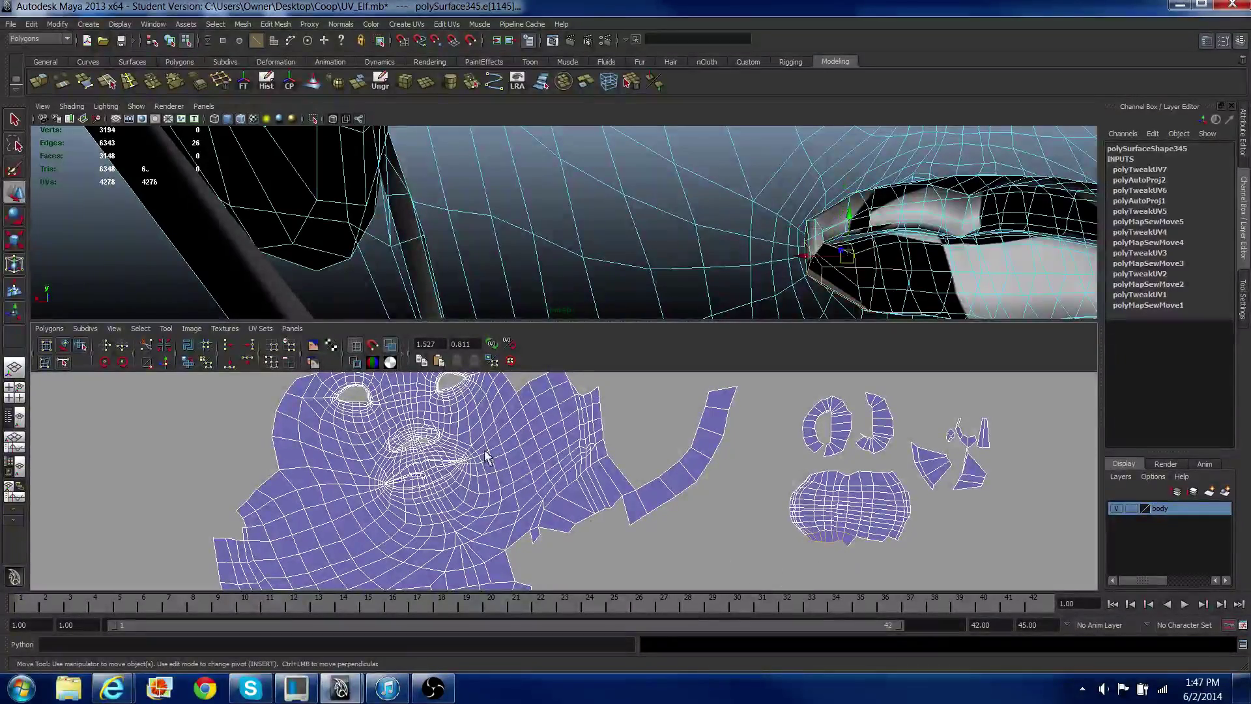
pyautogui.doubleClick(417, 478)
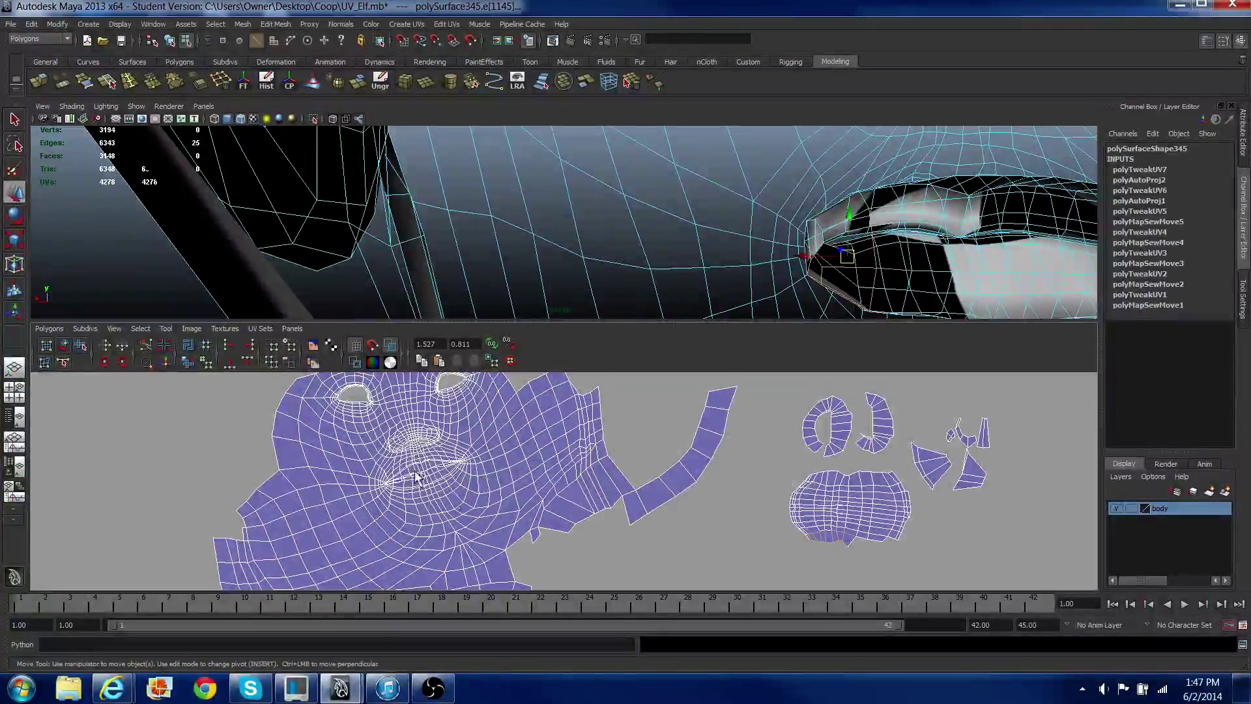
pyautogui.click(183, 365)
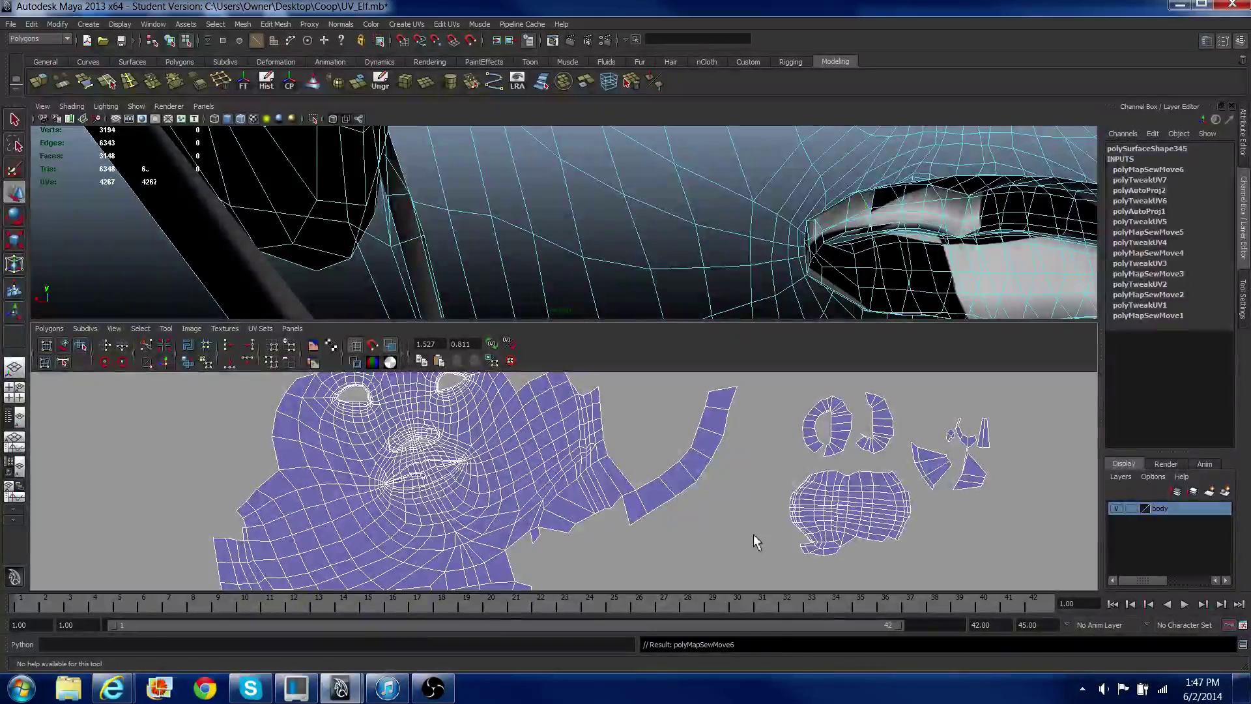
# Step: Select the UVs in the lower part of the mouth interior shell, including the newly sewn piece, and unfold them
pyautogui.moveTo(754, 535); pyautogui.dragTo(802, 533, button='right')
pyautogui.moveTo(773, 503); pyautogui.dragTo(912, 590)
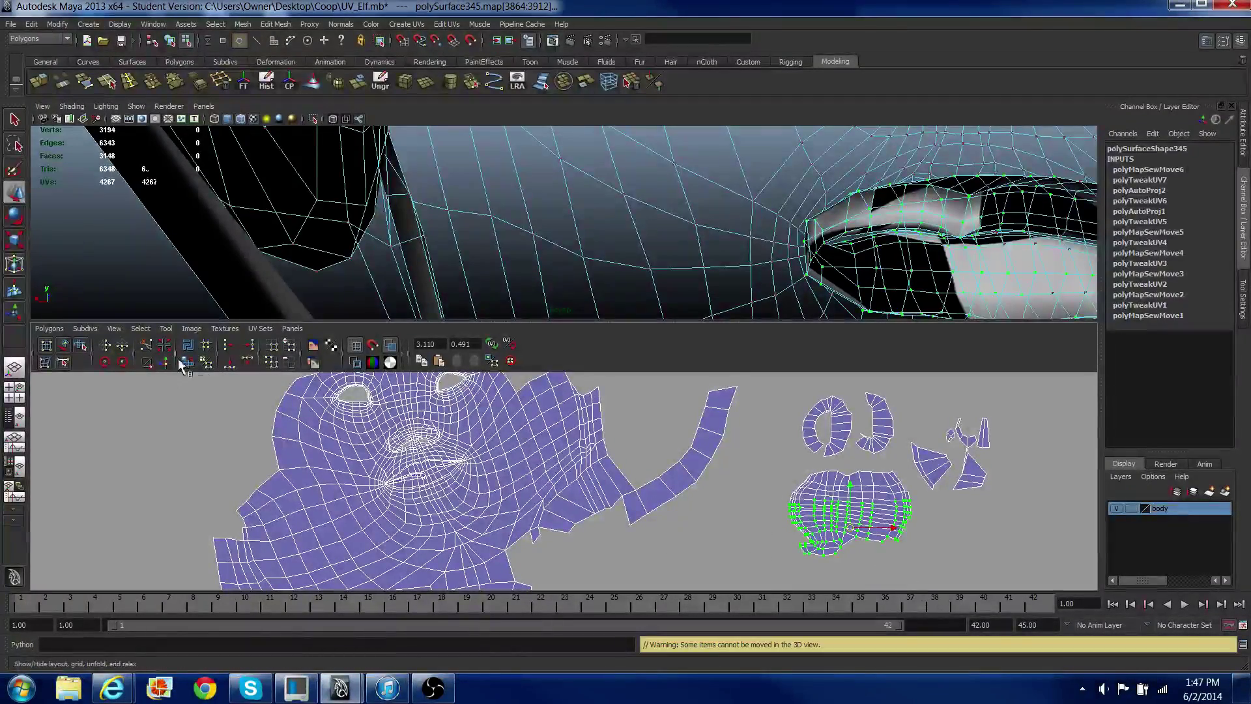
pyautogui.click(195, 368)
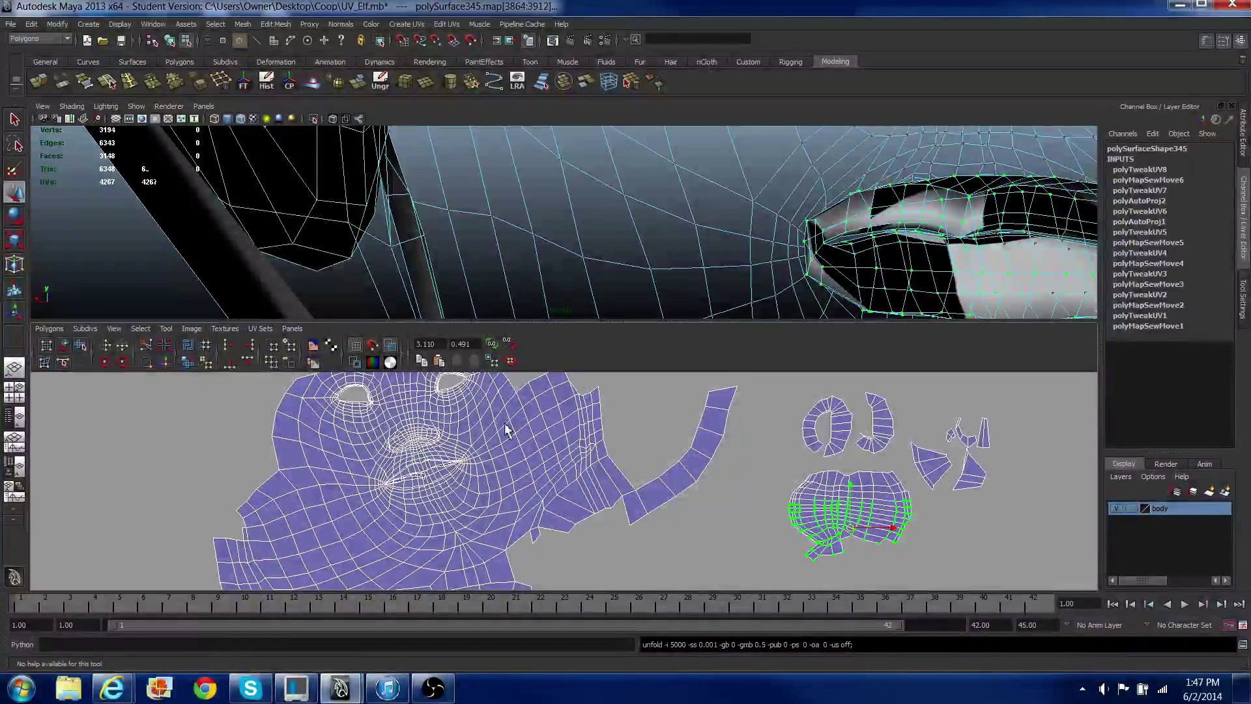
# Step: Select the edges of the lower small four-sided shell at the end of the loose row and examine its location on the model
pyautogui.scroll(5, 329, 241)
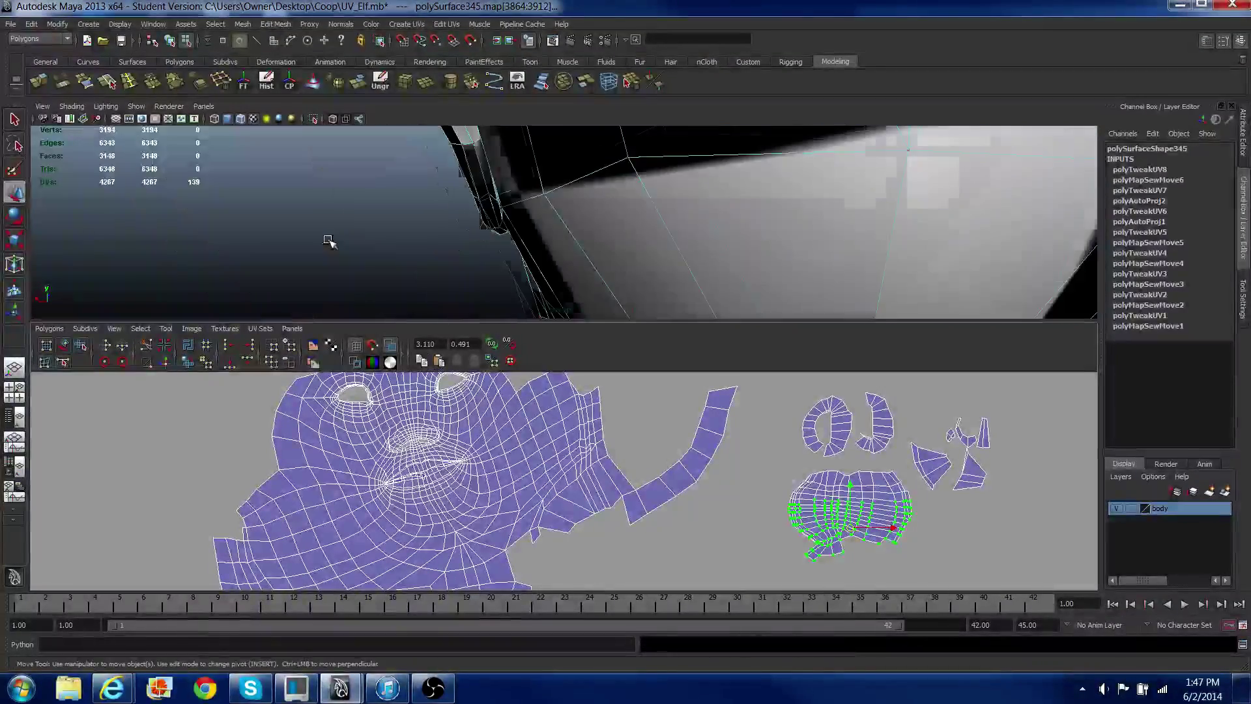
pyautogui.scroll(-3, 330, 241)
pyautogui.keyDown('alt'); pyautogui.moveTo(329, 241); pyautogui.dragTo(438, 301); pyautogui.keyUp('alt')
pyautogui.scroll(-6, 296, 464)
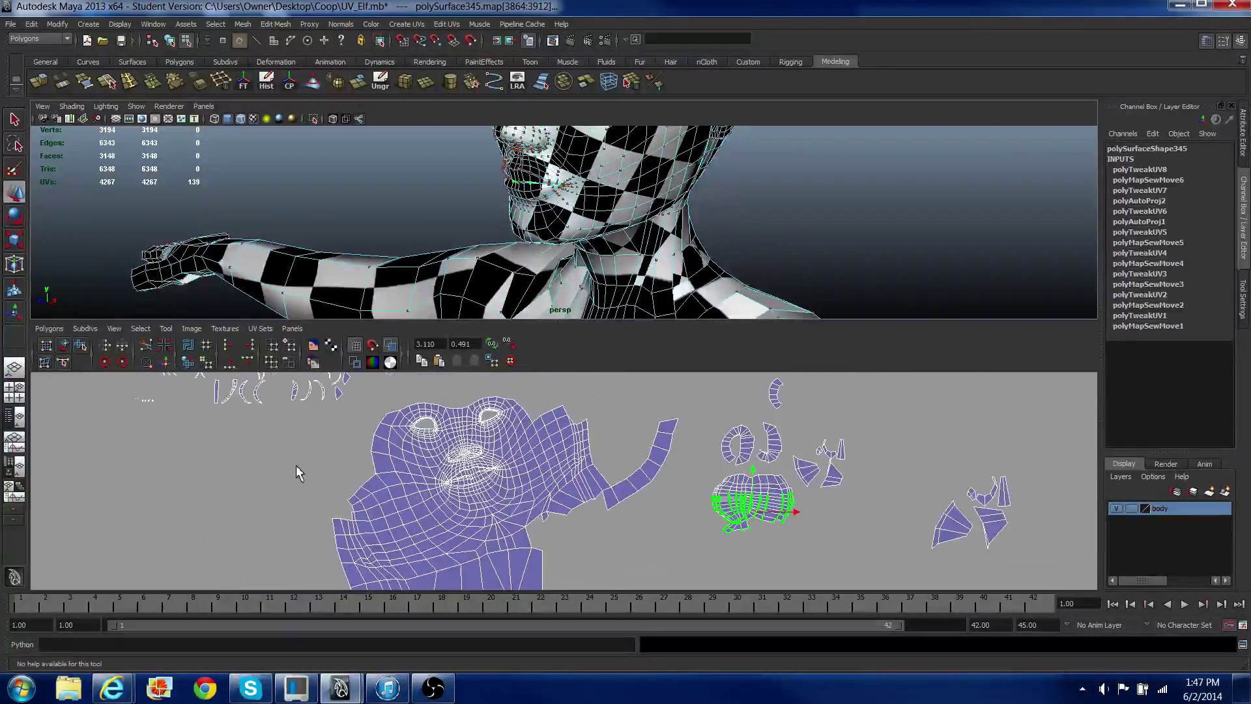
pyautogui.keyDown('alt'); pyautogui.moveTo(299, 490); pyautogui.dragTo(381, 535, button='middle'); pyautogui.keyUp('alt')
pyautogui.scroll(3, 377, 528)
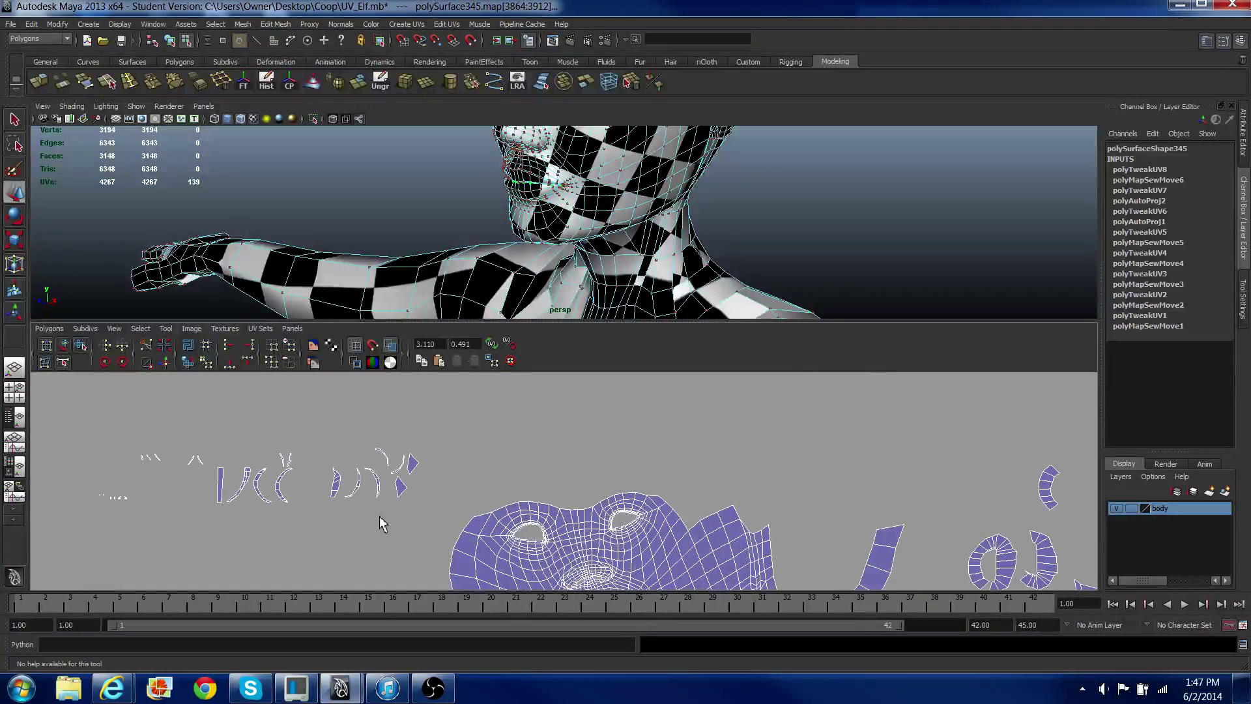
pyautogui.rightClick(381, 515)
pyautogui.moveTo(382, 515); pyautogui.dragTo(383, 488, button='right')
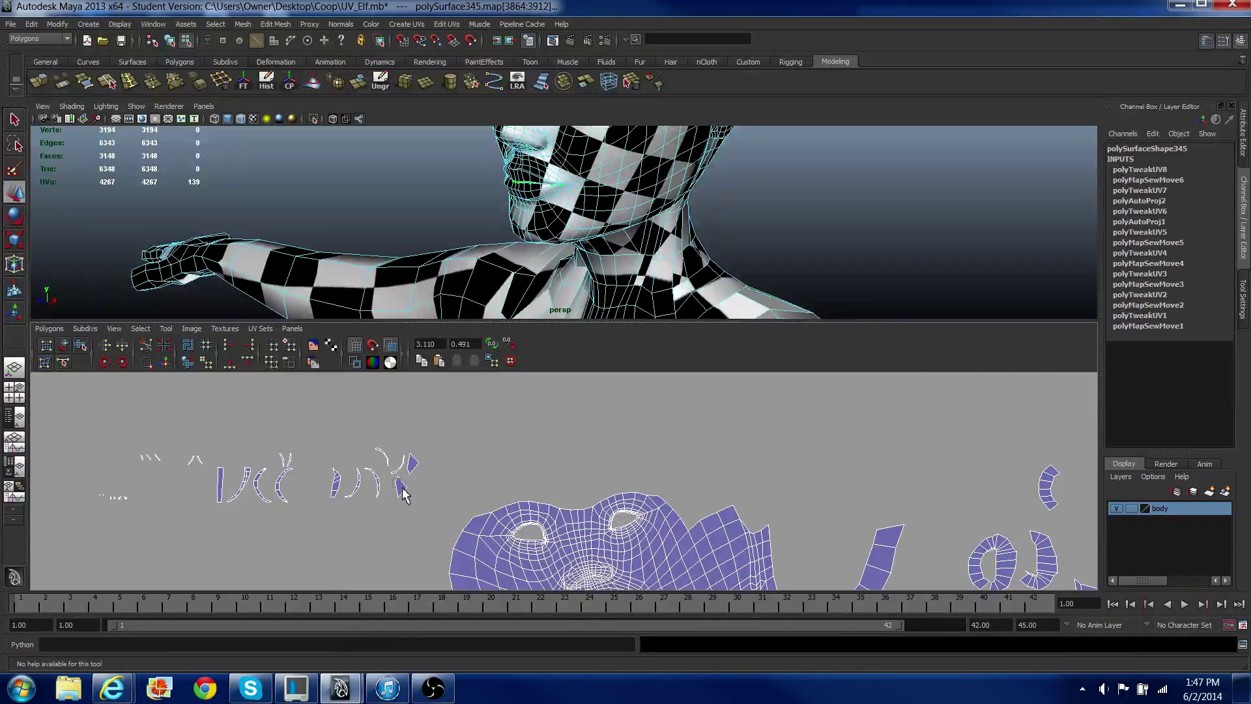
pyautogui.click(567, 213)
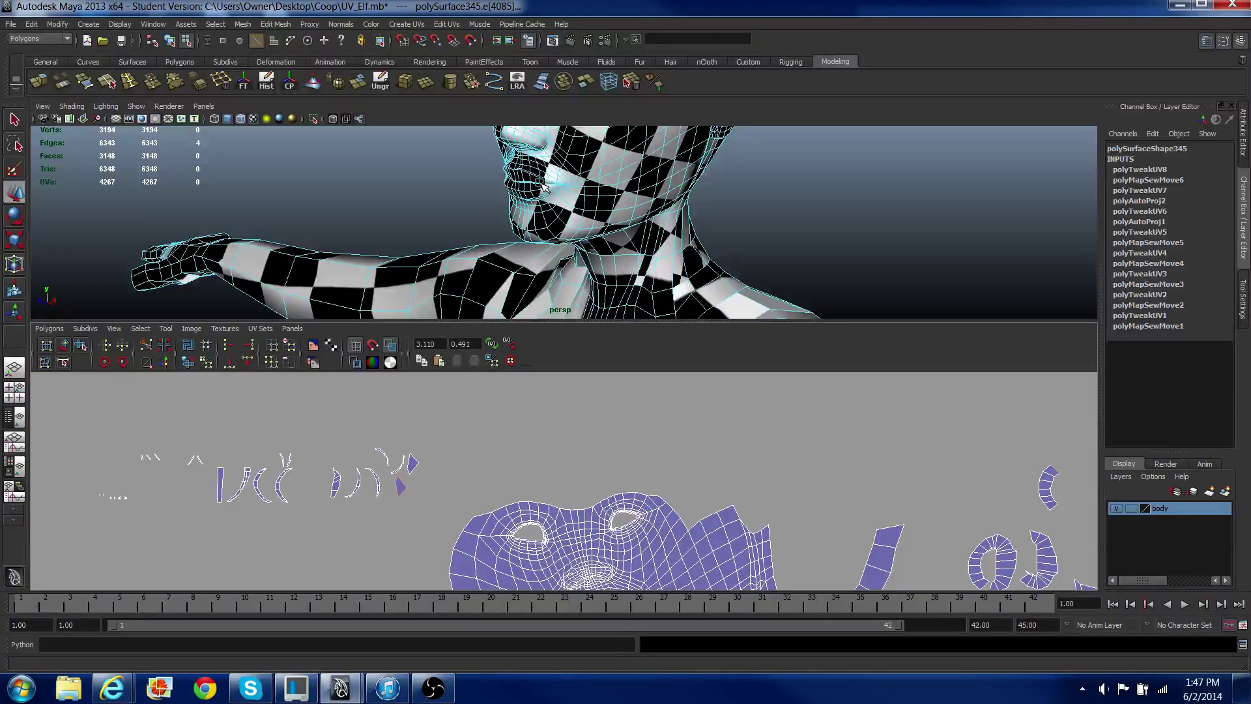
pyautogui.press('f')
pyautogui.keyDown('alt'); pyautogui.moveTo(541, 184); pyautogui.dragTo(502, 191, button='right'); pyautogui.keyUp('alt')
pyautogui.keyDown('alt'); pyautogui.moveTo(502, 191); pyautogui.dragTo(391, 204); pyautogui.keyUp('alt')
pyautogui.keyDown('alt'); pyautogui.moveTo(391, 204); pyautogui.dragTo(408, 204, button='right'); pyautogui.keyUp('alt')
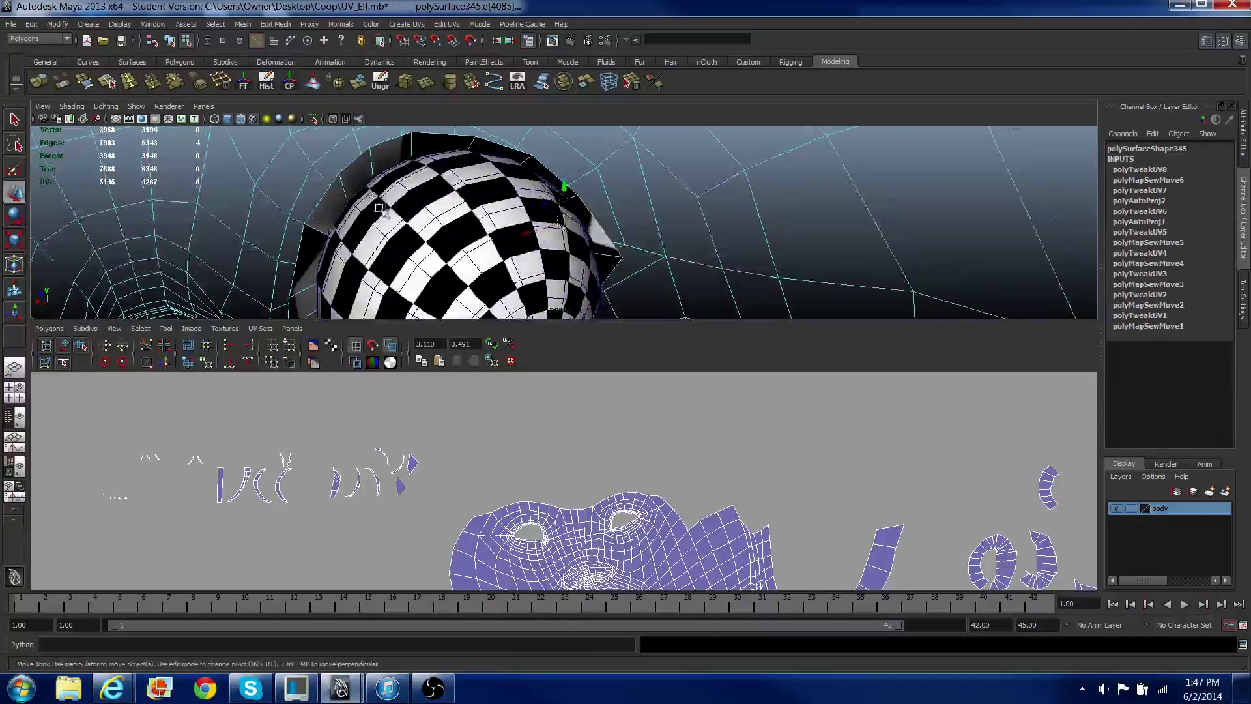
# Step: Select the small four-sided shell's UVs and move them next to the curved strip shell above the ring-shaped shells
pyautogui.moveTo(404, 495); pyautogui.dragTo(430, 487, button='right')
pyautogui.click(403, 489)
pyautogui.press('w')
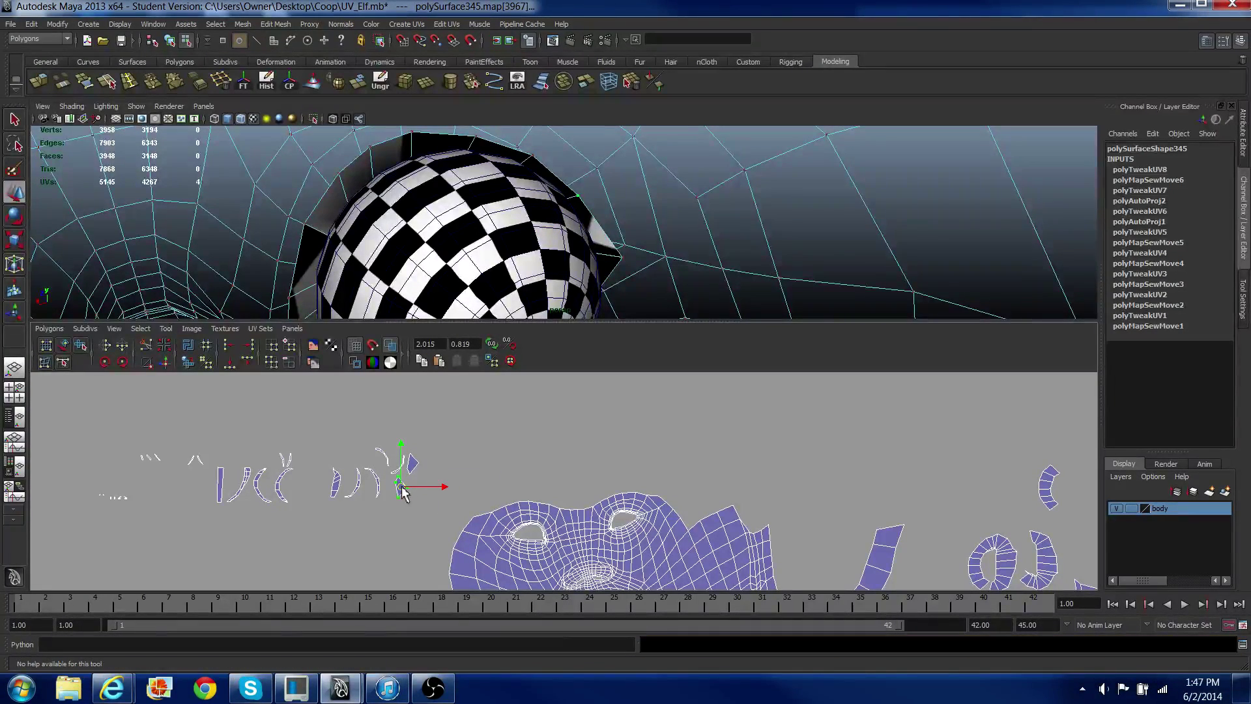
pyautogui.moveTo(566, 448); pyautogui.dragTo(906, 478, button='middle')
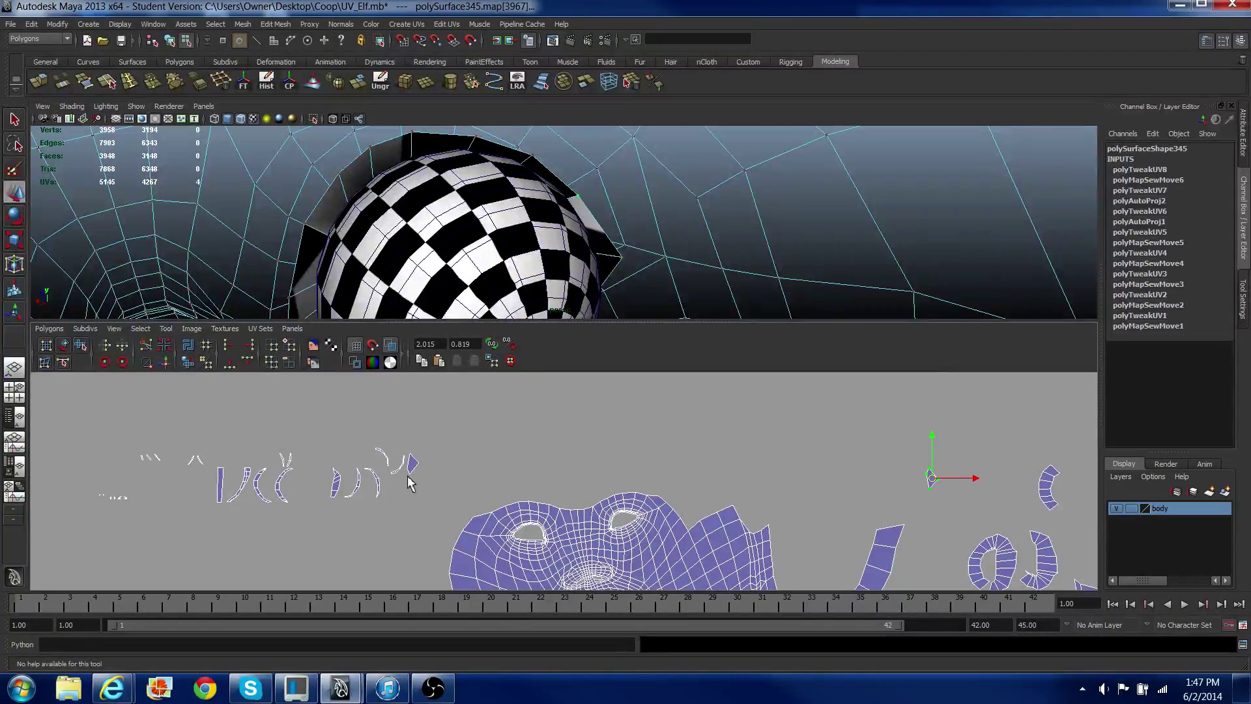
# Step: Select the edges of the row of loose shells and turn on X-ray display of the head model
pyautogui.moveTo(215, 492); pyautogui.dragTo(215, 463, button='right')
pyautogui.moveTo(65, 415); pyautogui.dragTo(433, 543)
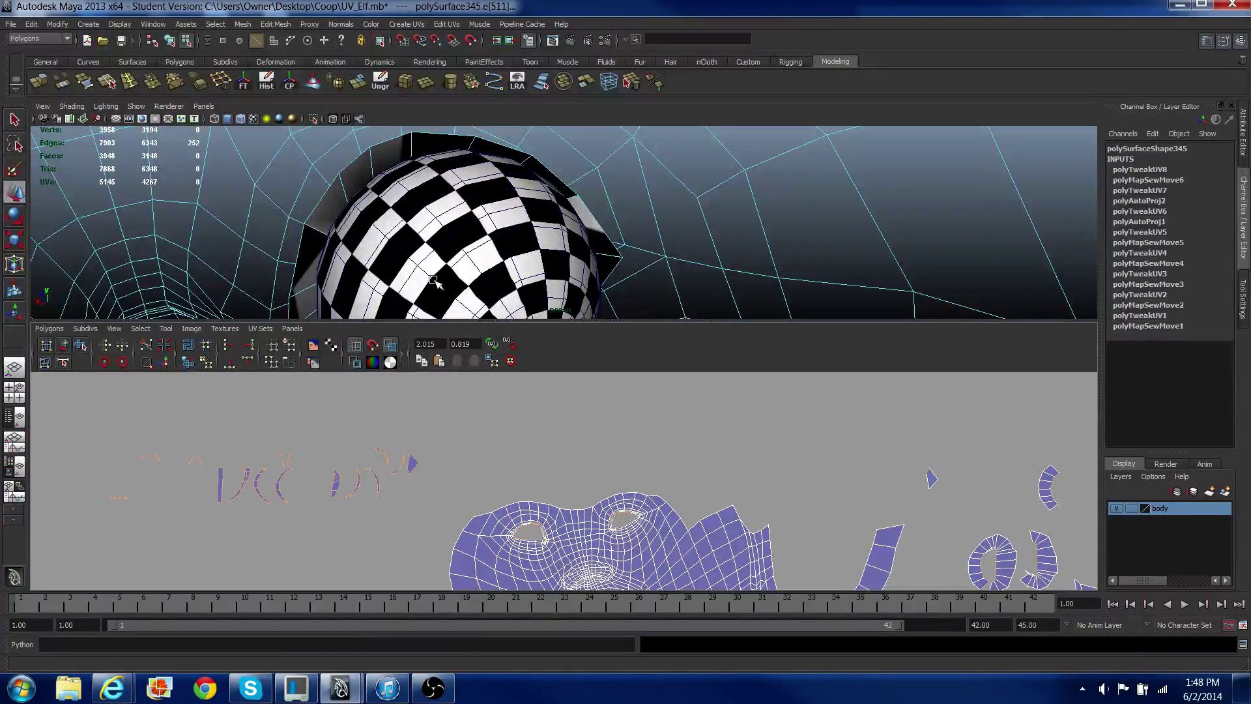
pyautogui.keyDown('alt'); pyautogui.moveTo(424, 272); pyautogui.dragTo(627, 228); pyautogui.keyUp('alt')
pyautogui.keyDown('alt'); pyautogui.moveTo(528, 253); pyautogui.dragTo(584, 254, button='right'); pyautogui.keyUp('alt')
pyautogui.keyDown('alt'); pyautogui.moveTo(584, 255); pyautogui.dragTo(665, 209); pyautogui.keyUp('alt')
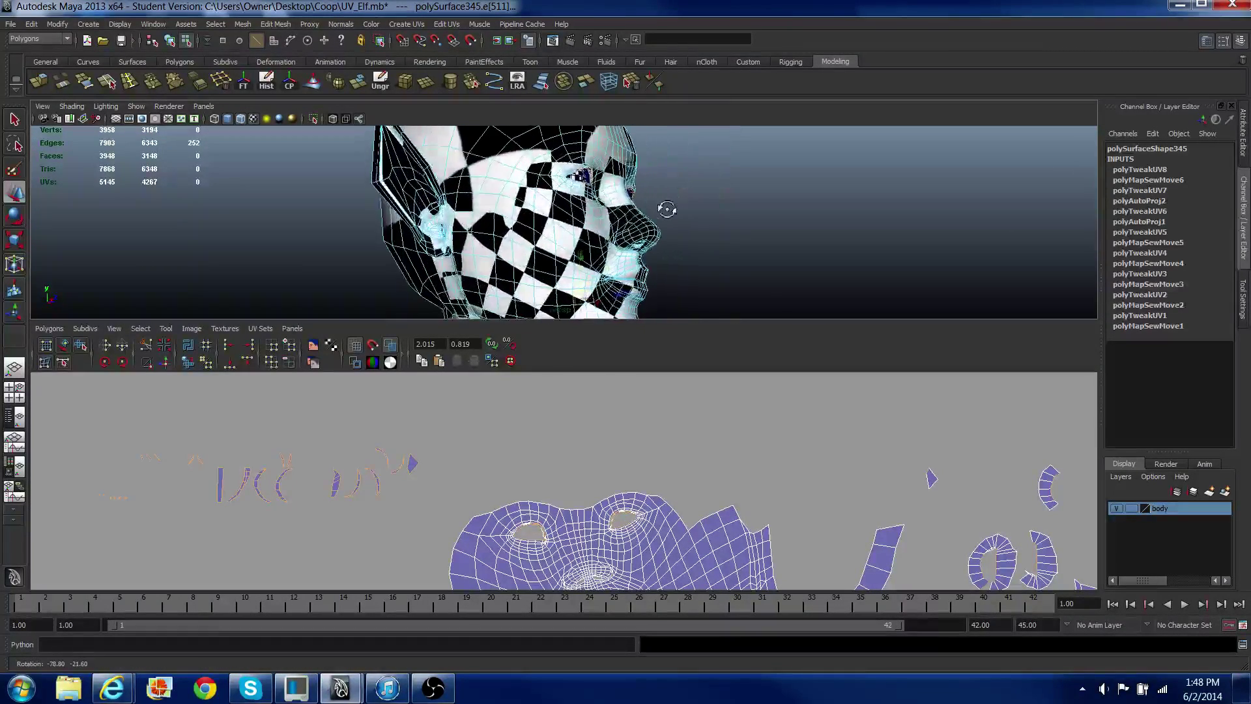
pyautogui.click(333, 121)
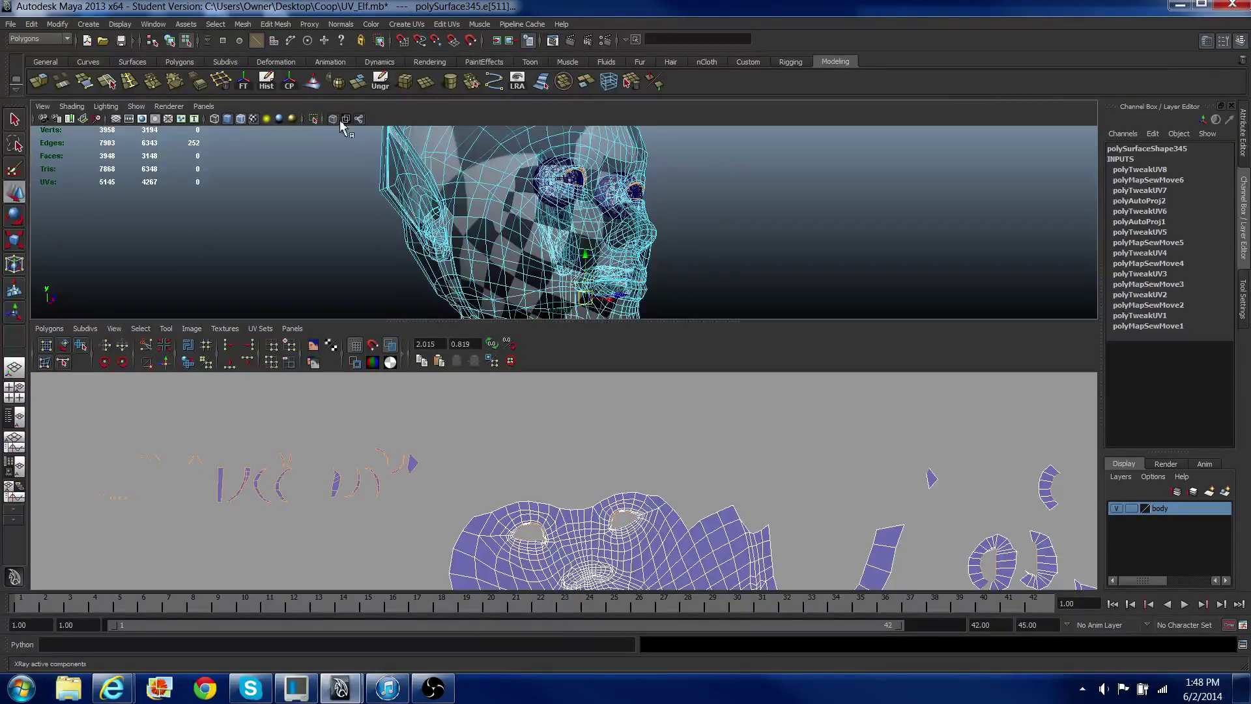
# Step: Examine the highlighted edges around the model's lips from the front, and turn X-ray display off again
pyautogui.keyDown('alt'); pyautogui.moveTo(545, 254); pyautogui.dragTo(417, 207); pyautogui.keyUp('alt')
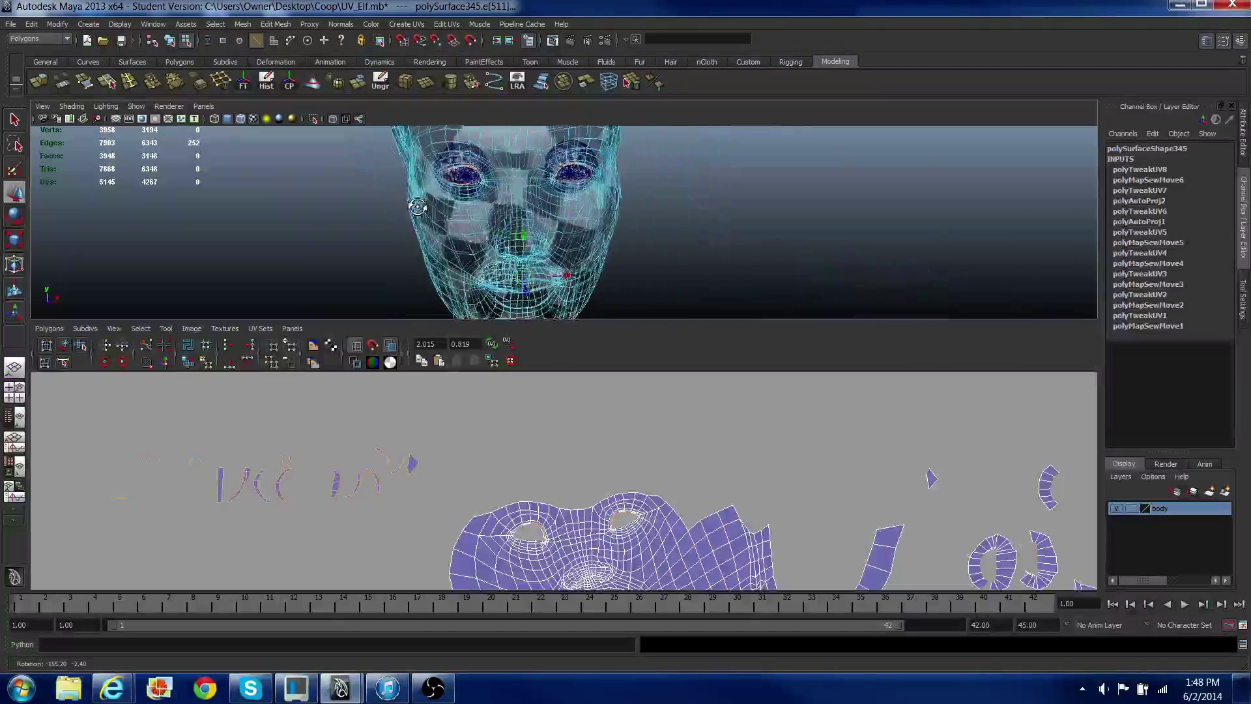
pyautogui.scroll(8, 415, 245)
pyautogui.keyDown('alt'); pyautogui.moveTo(419, 250); pyautogui.dragTo(430, 203, button='middle'); pyautogui.keyUp('alt')
pyautogui.scroll(3, 434, 228)
pyautogui.keyDown('alt'); pyautogui.moveTo(436, 251); pyautogui.dragTo(434, 226); pyautogui.keyUp('alt')
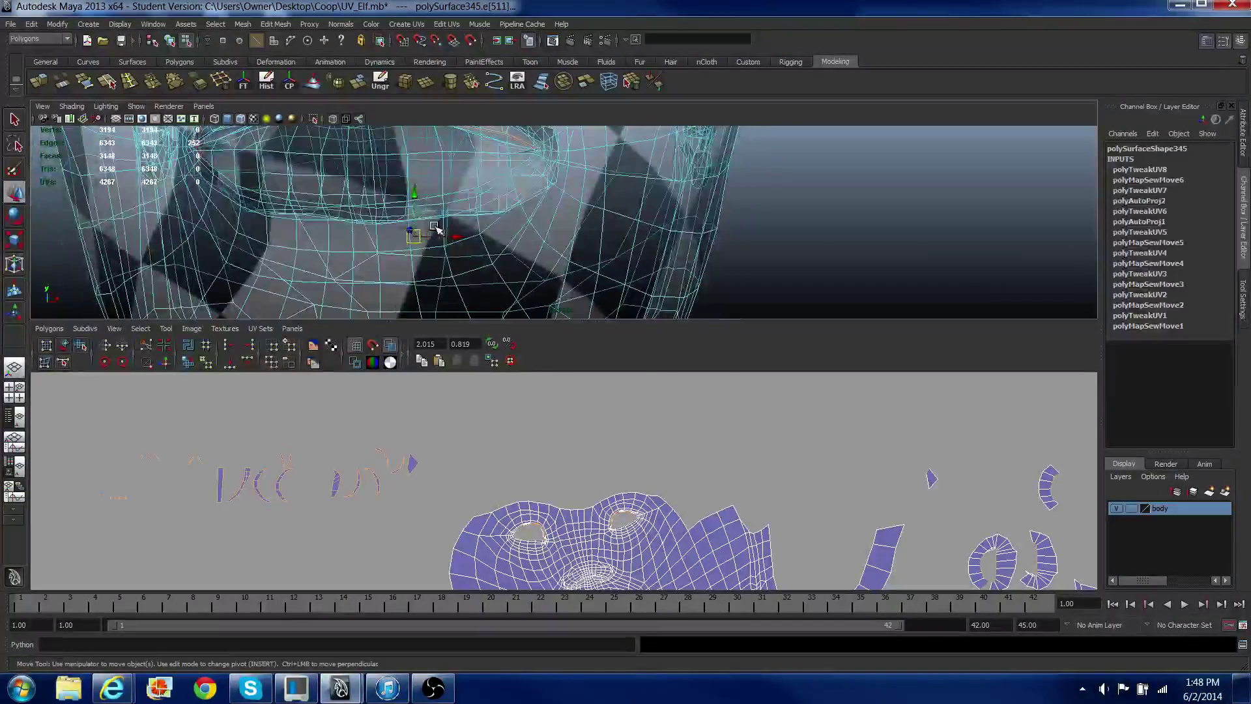
pyautogui.keyDown('alt'); pyautogui.moveTo(438, 211); pyautogui.dragTo(447, 238, button='middle'); pyautogui.keyUp('alt')
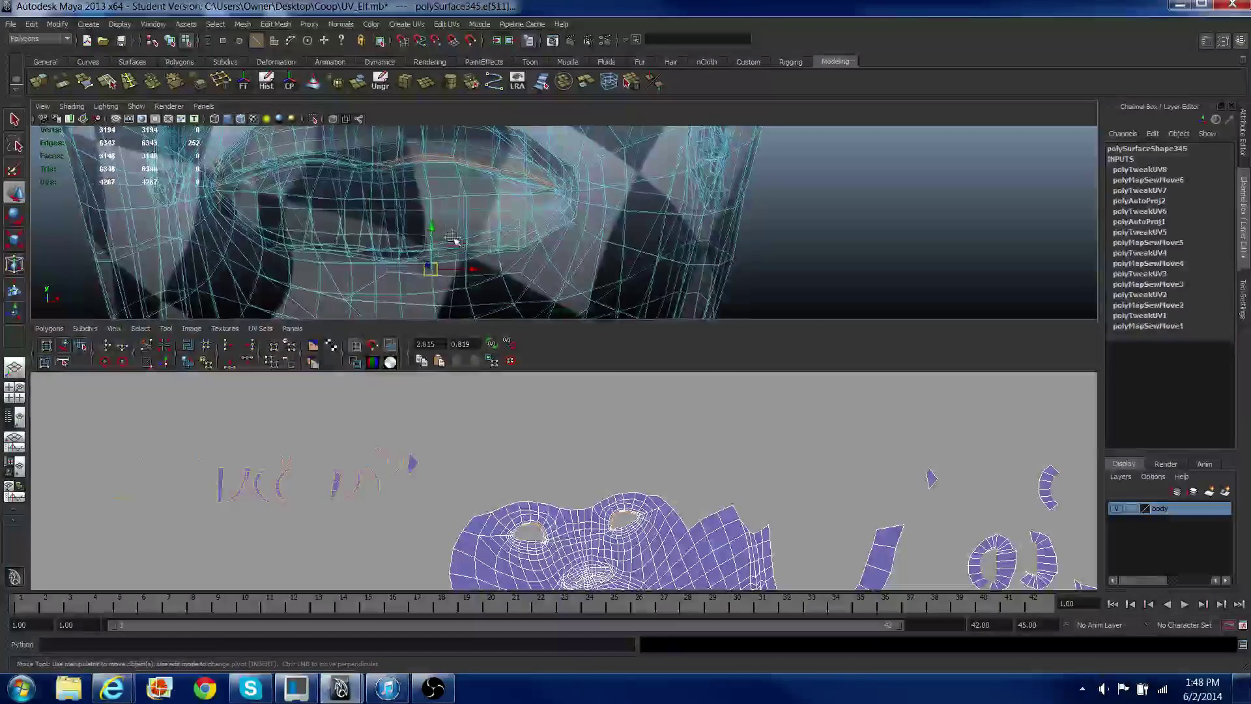
pyautogui.click(333, 119)
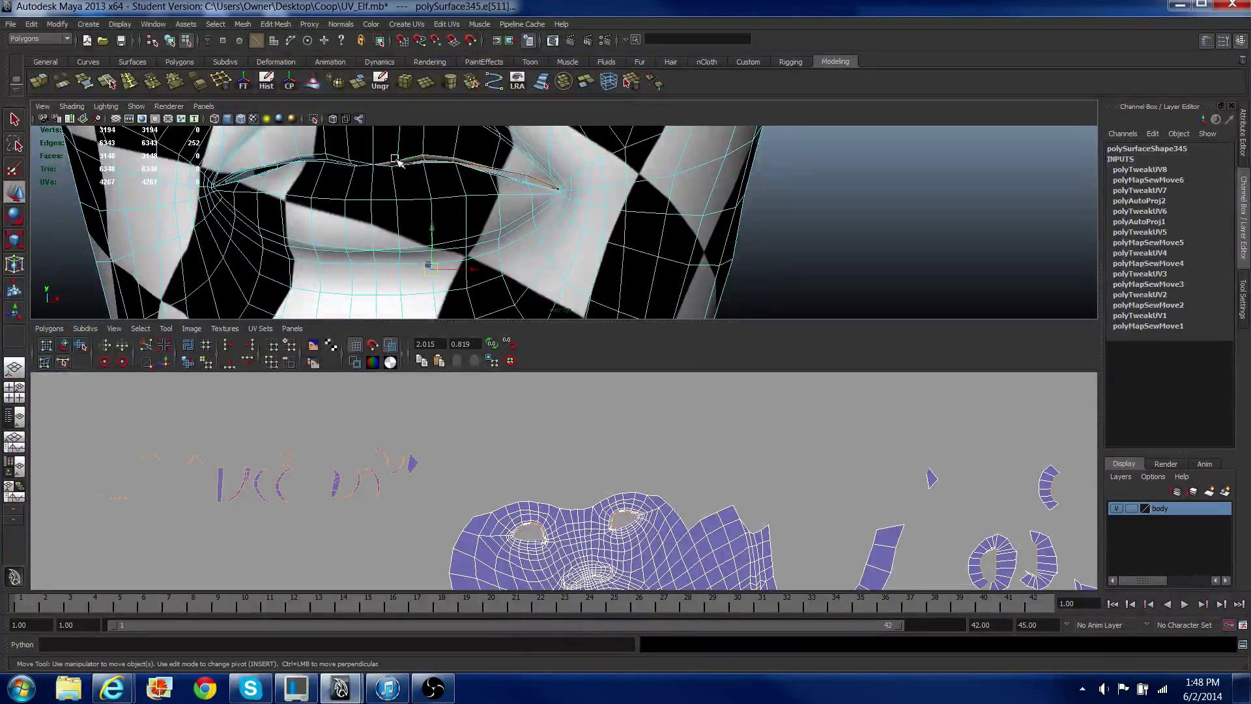
# Step: Select a face on the thin seam strip along the upper lip to identify its UV shell
pyautogui.moveTo(418, 160); pyautogui.dragTo(418, 189, button='right')
pyautogui.press('F11')
pyautogui.click(420, 163)
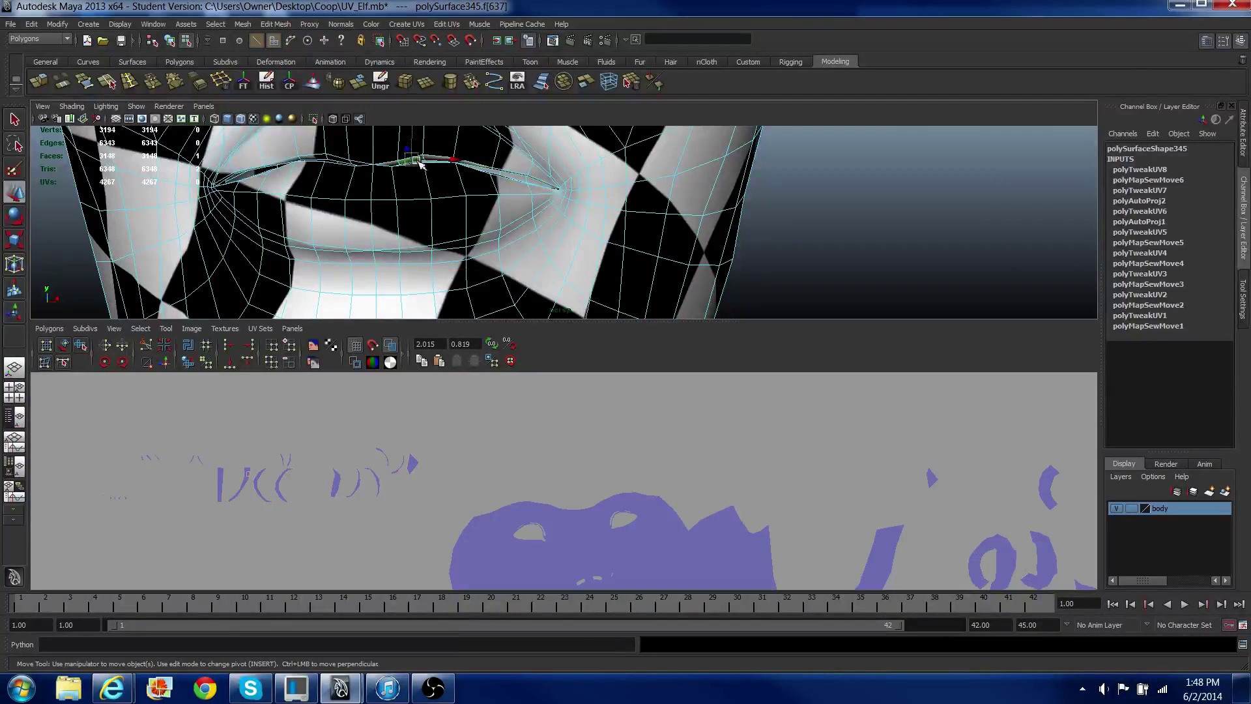
# Step: Select the whole thin curved lip shell's UVs in the loose row and move them to the empty area above the head shell's side
pyautogui.moveTo(248, 482); pyautogui.dragTo(290, 476, button='right')
pyautogui.moveTo(239, 465); pyautogui.dragTo(267, 495)
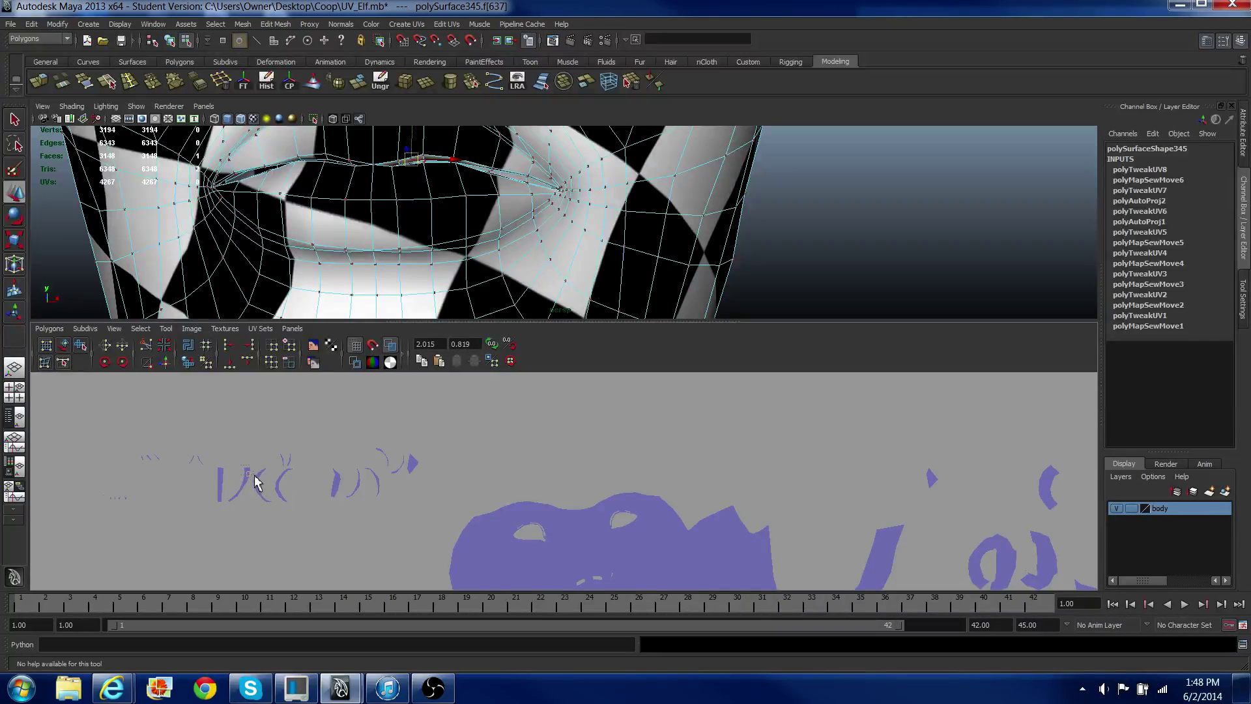
pyautogui.press('w')
pyautogui.keyDown('ctrl'); pyautogui.rightClick(255, 483); pyautogui.keyUp('ctrl')
pyautogui.click(275, 460)
pyautogui.scroll(-3, 251, 419)
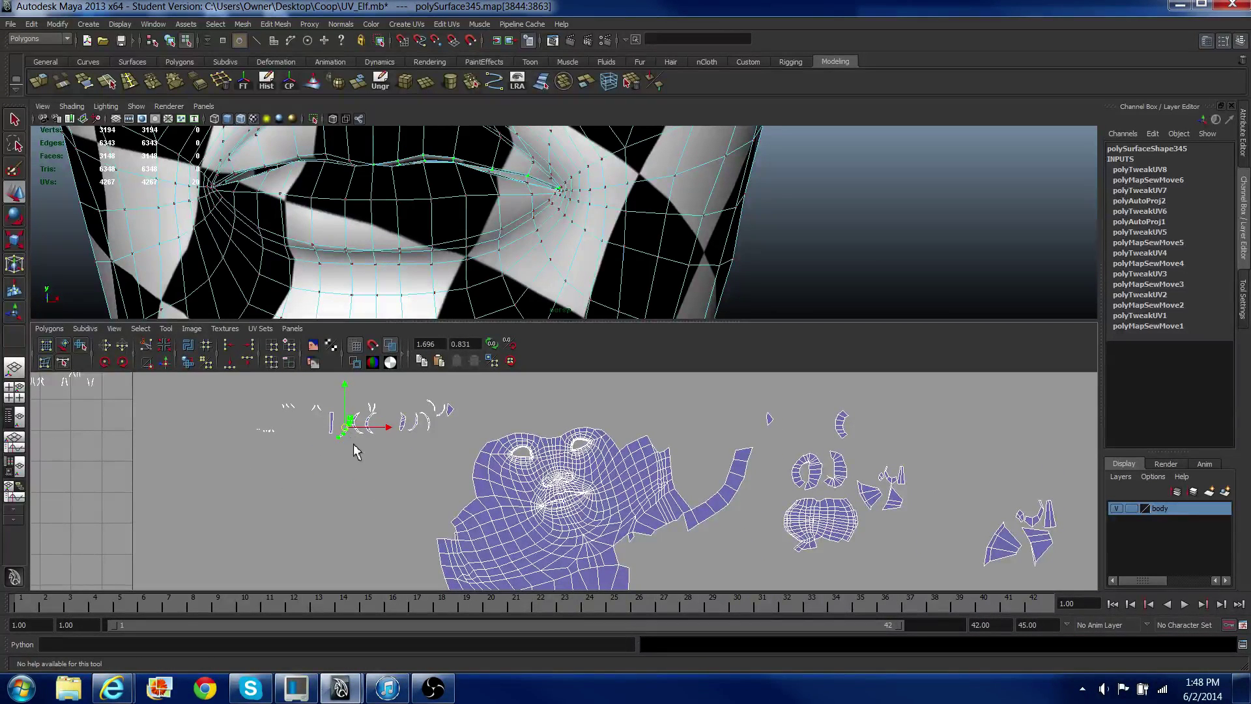
pyautogui.moveTo(373, 465); pyautogui.dragTo(580, 500, button='middle')
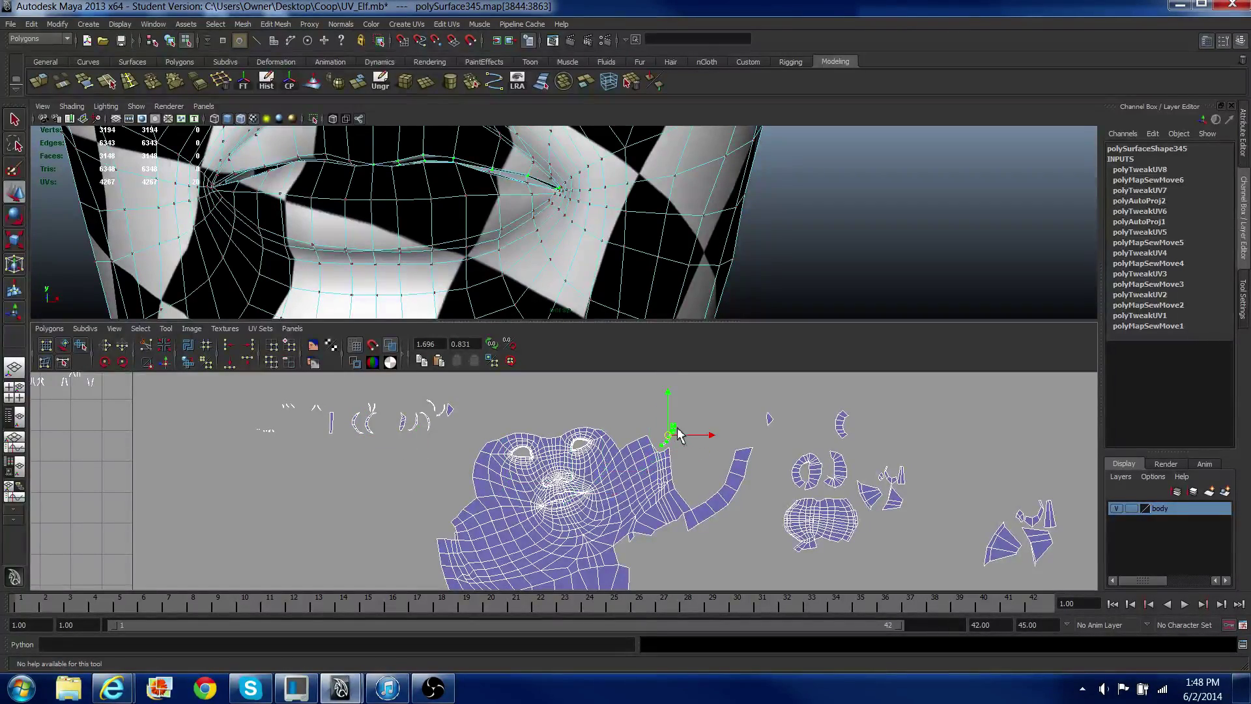
pyautogui.moveTo(683, 422); pyautogui.dragTo(687, 419, button='middle')
# Step: Select the moved lip strip's edges and examine where they border the mouth opening on the head shell
pyautogui.moveTo(679, 419); pyautogui.dragTo(673, 402, button='right')
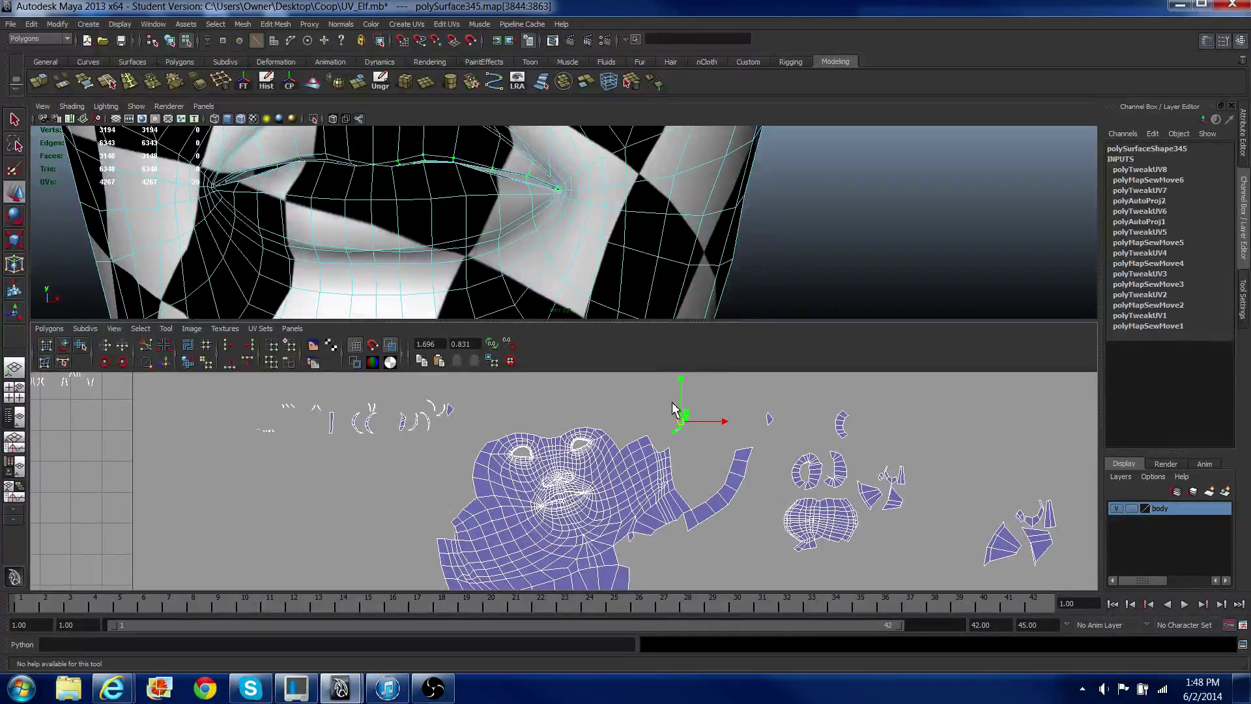
pyautogui.click(698, 442)
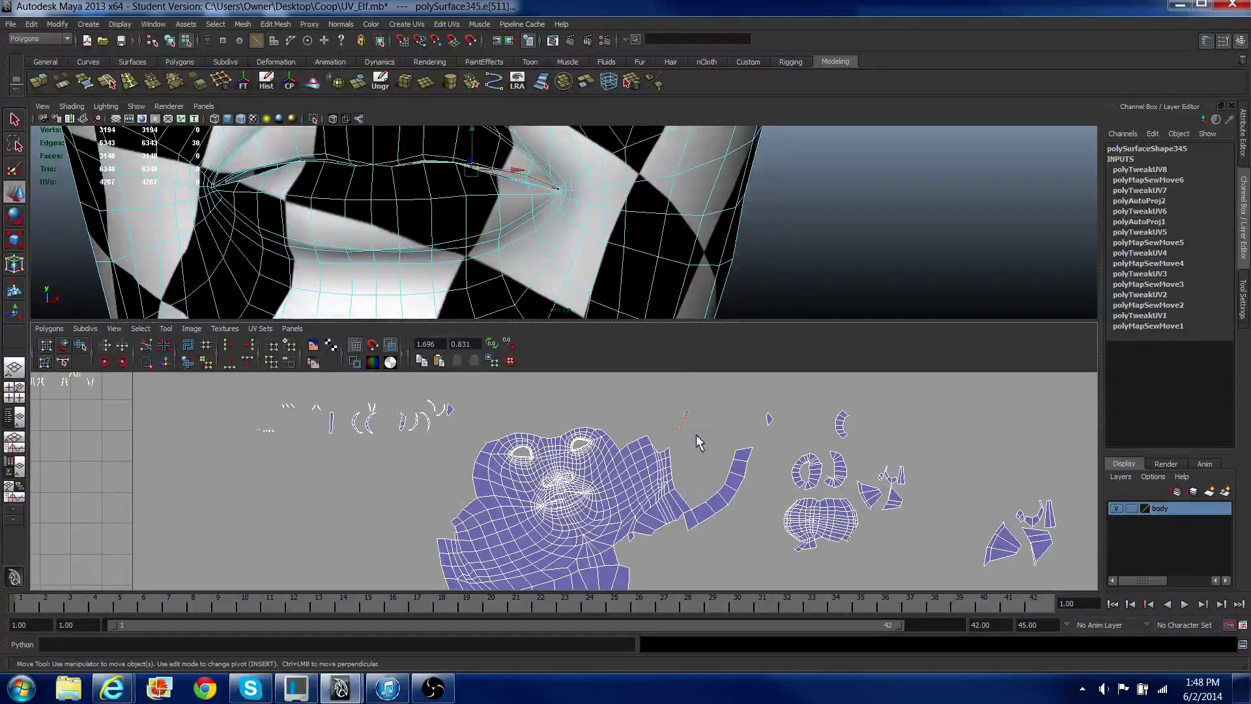
pyautogui.moveTo(699, 441); pyautogui.dragTo(734, 436, button='right')
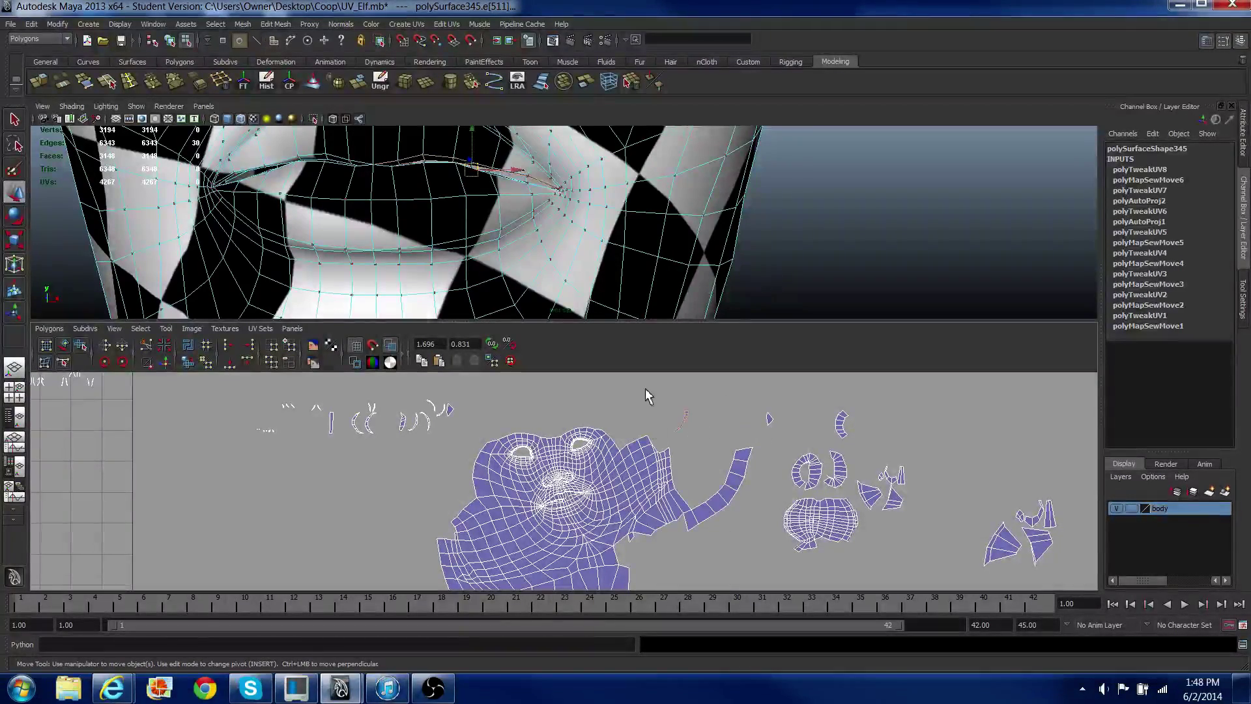
pyautogui.moveTo(663, 395); pyautogui.dragTo(693, 433)
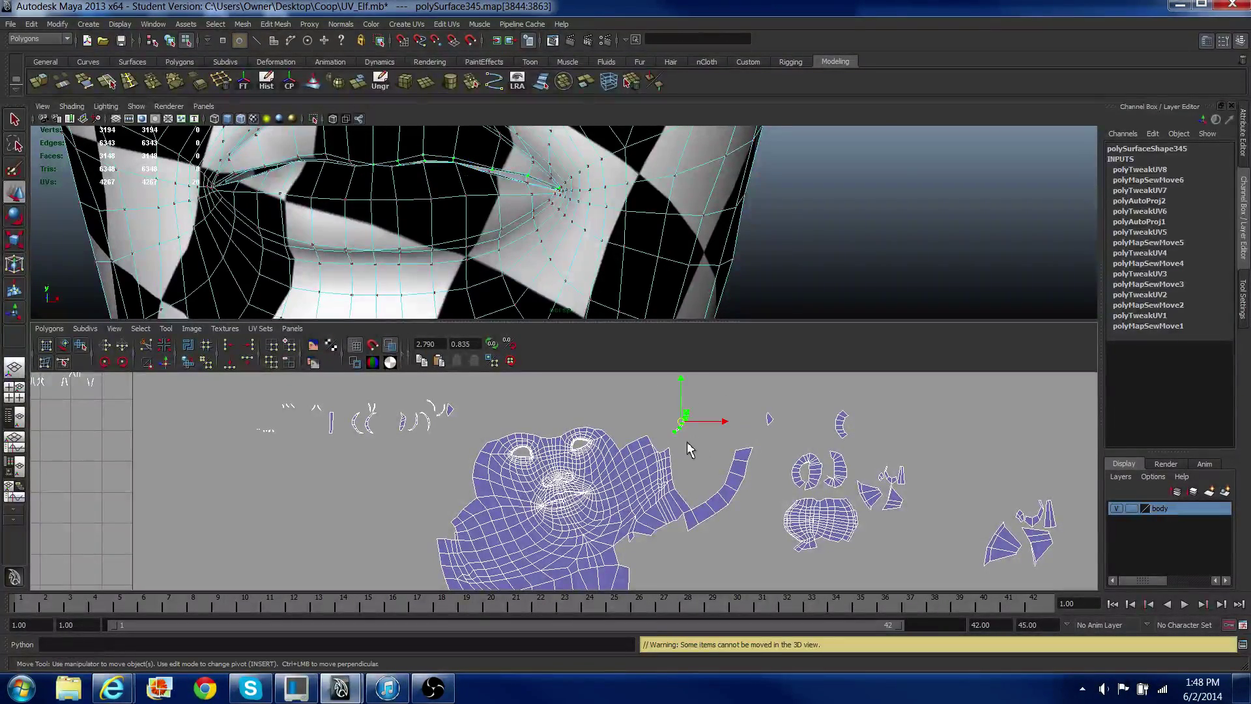
pyautogui.scroll(2, 655, 464)
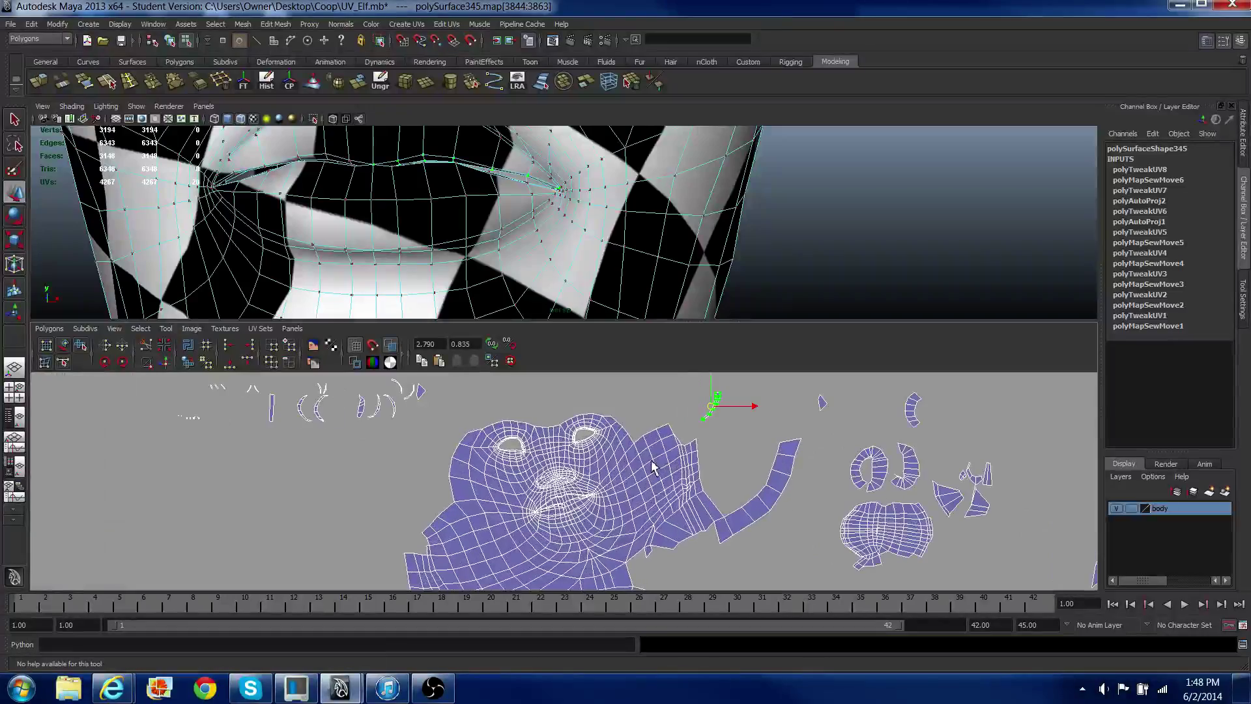
pyautogui.moveTo(670, 402); pyautogui.dragTo(701, 395, button='right')
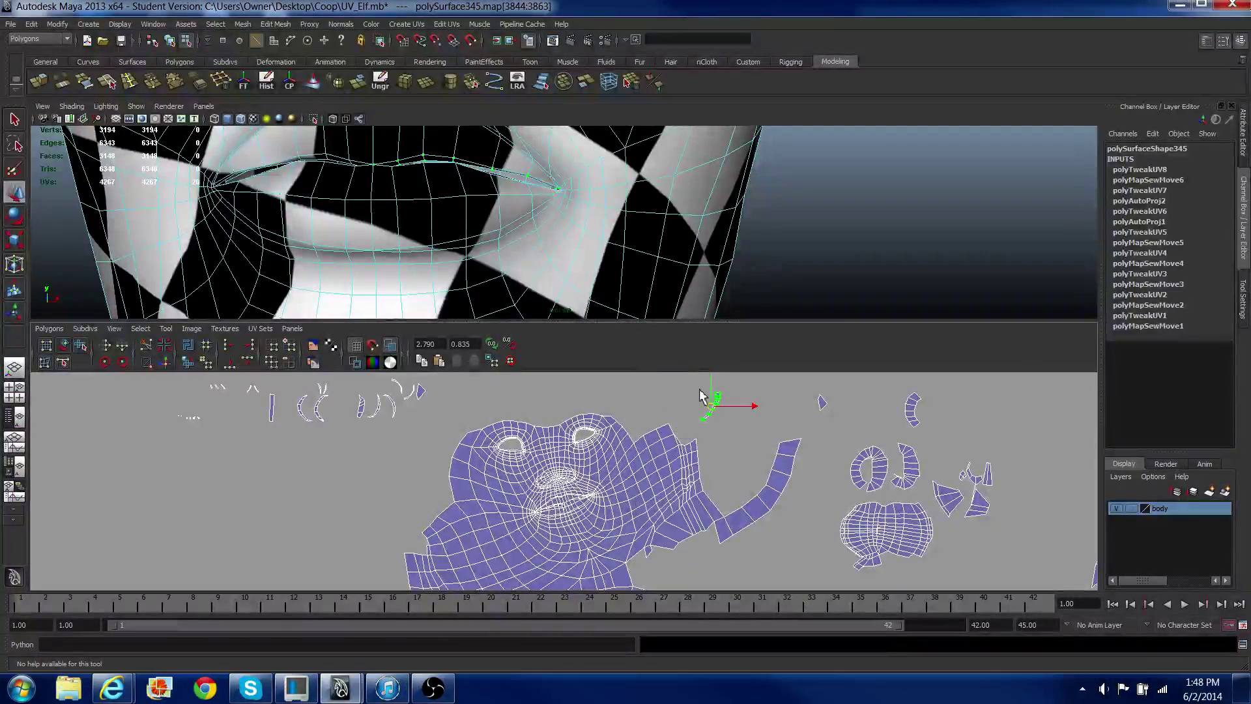
pyautogui.moveTo(734, 425); pyautogui.dragTo(734, 426)
pyautogui.keyDown('alt'); pyautogui.moveTo(581, 502); pyautogui.dragTo(537, 477, button='middle'); pyautogui.keyUp('alt')
pyautogui.scroll(6, 491, 460)
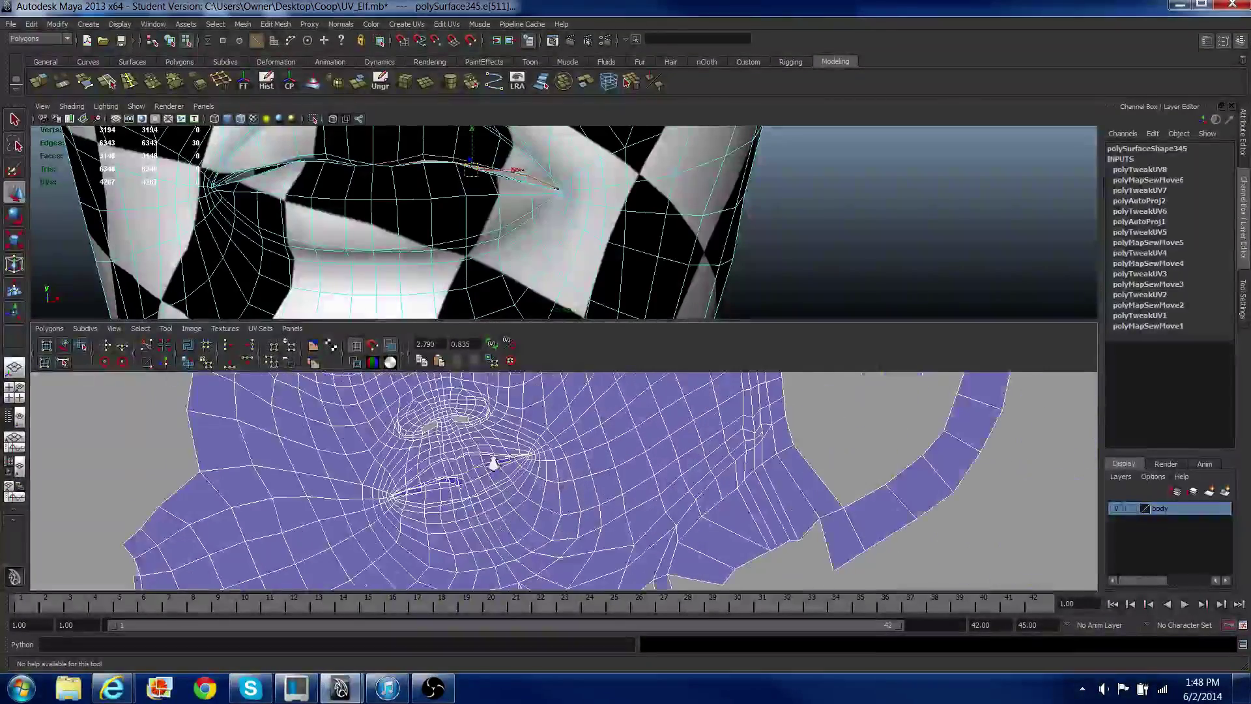
pyautogui.scroll(3, 491, 460)
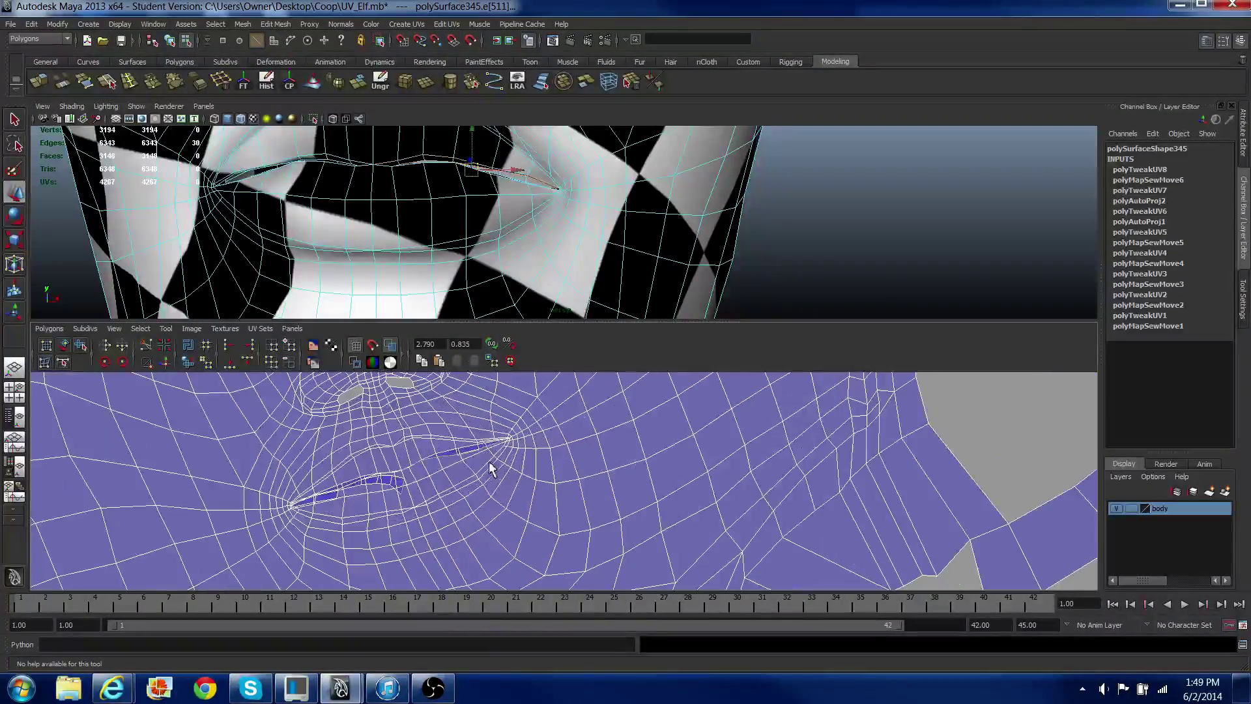
# Step: Try to sew all the lip strip's selected edges with Move and Sew UV Edges, and undo that sew
pyautogui.click(165, 363)
pyautogui.scroll(-5, 579, 481)
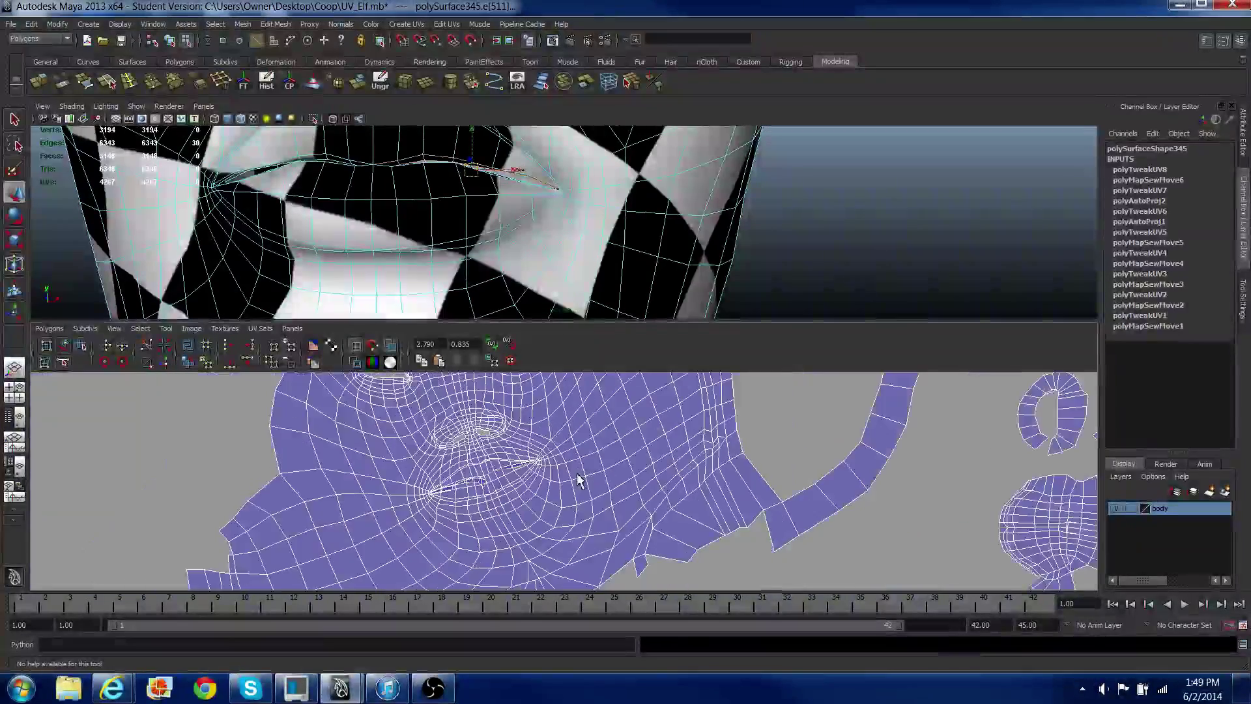
pyautogui.scroll(-2, 578, 481)
pyautogui.keyDown('alt'); pyautogui.moveTo(737, 481); pyautogui.dragTo(680, 472, button='middle'); pyautogui.keyUp('alt')
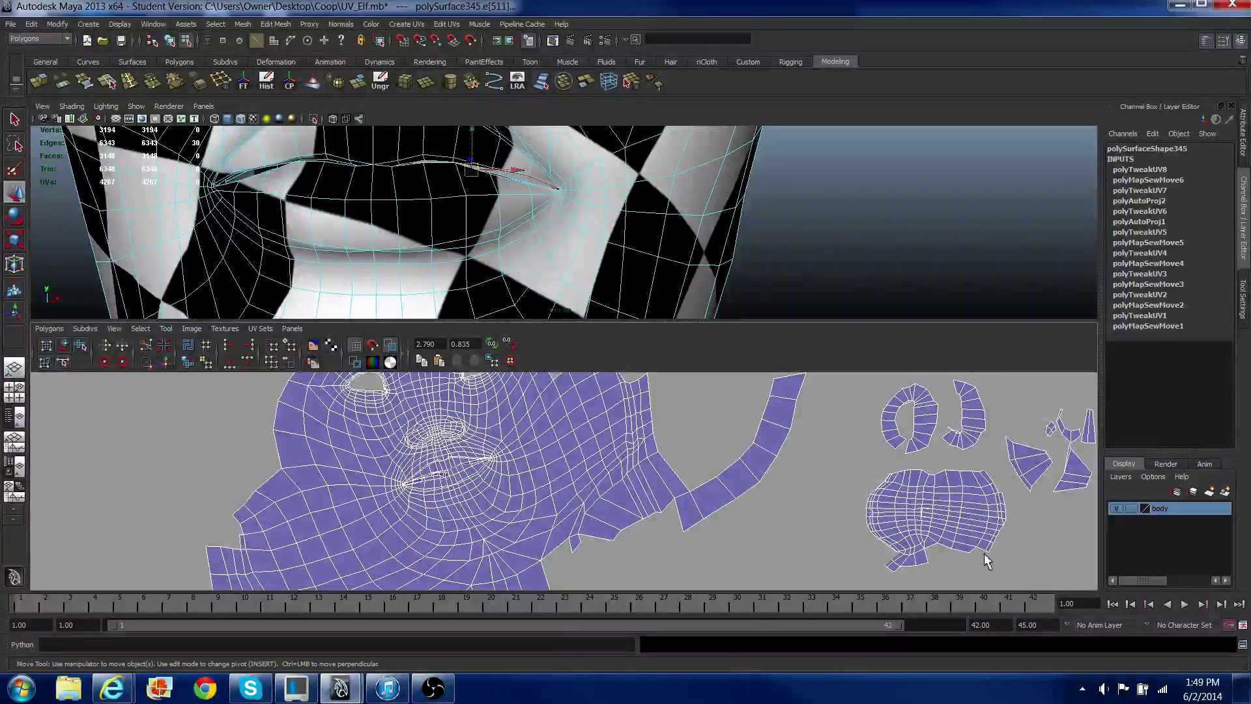
pyautogui.click(167, 367)
pyautogui.scroll(-3, 560, 524)
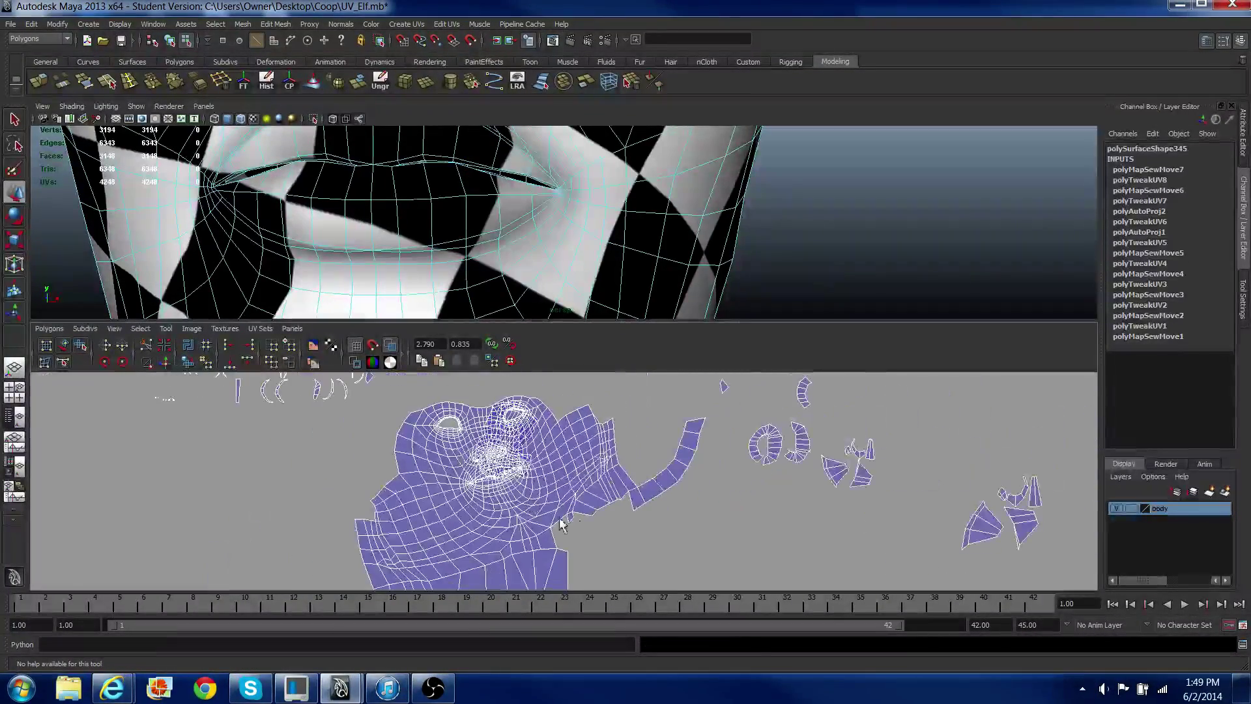
pyautogui.hotkey('ctrl', 'z')
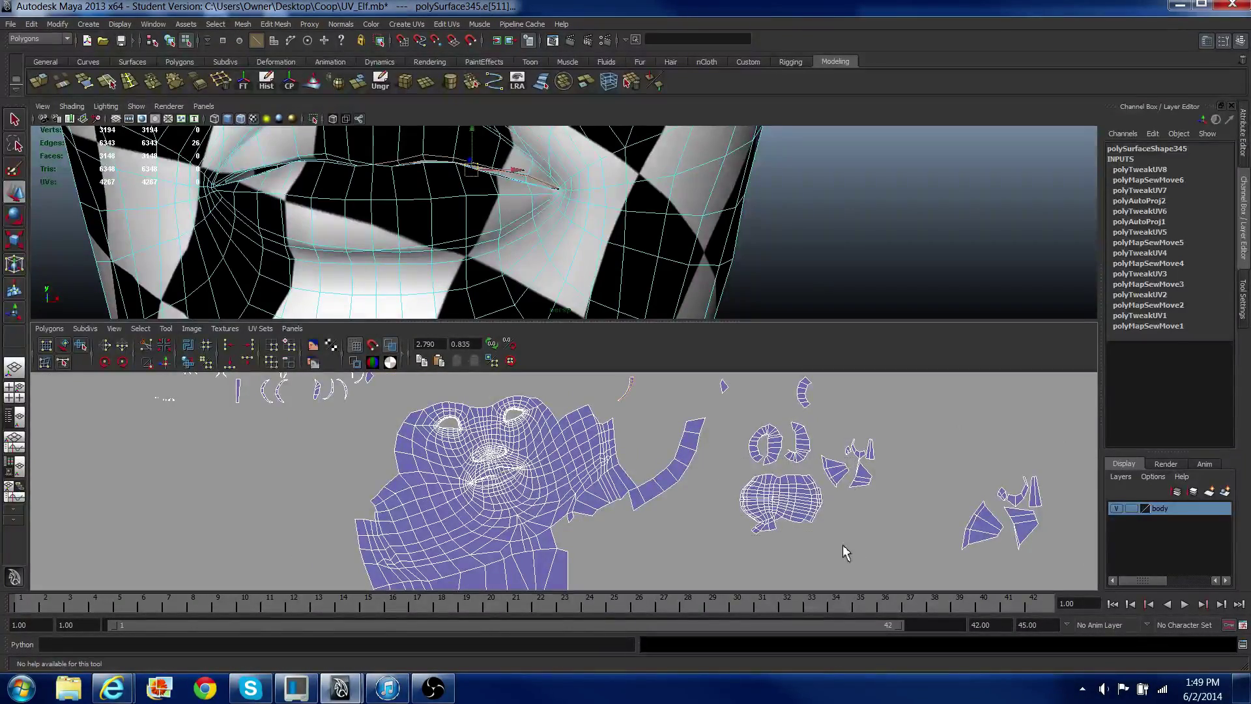
# Step: Sew the lip strip to the head shell using a reduced edge selection, and unfold the UVs around the mouth
pyautogui.click(164, 366)
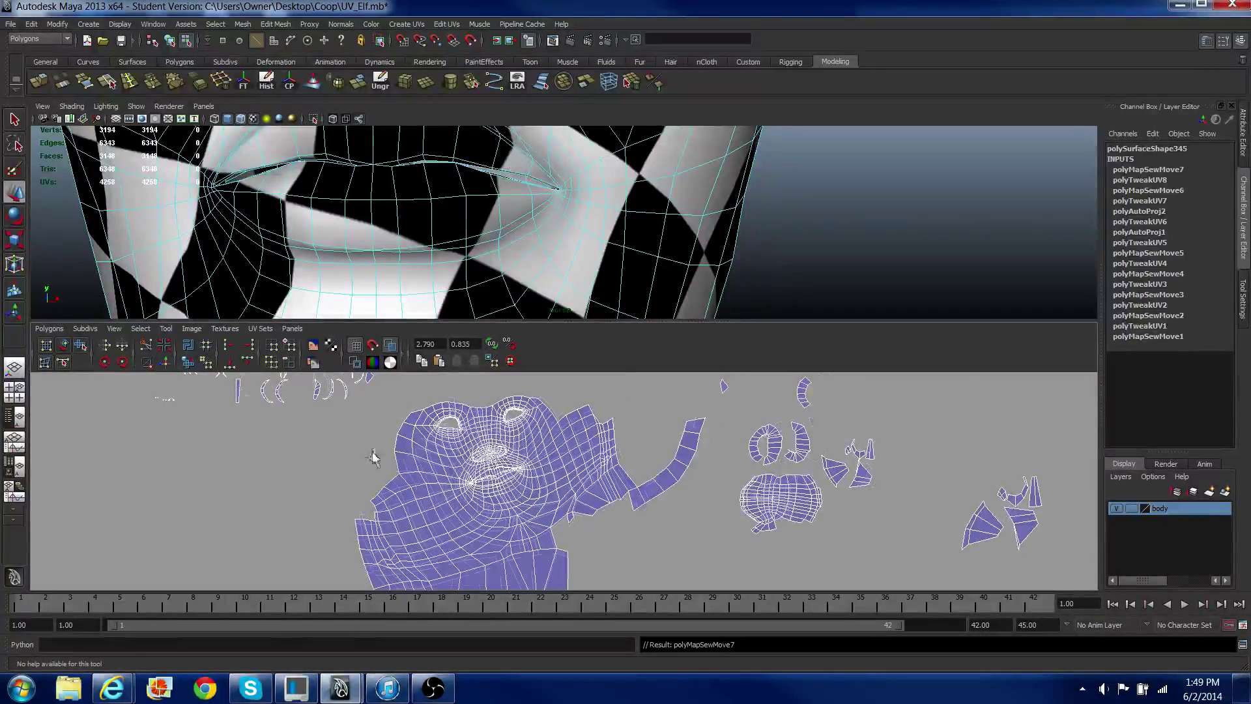
pyautogui.scroll(5, 374, 456)
pyautogui.rightClick(383, 456)
pyautogui.moveTo(383, 456); pyautogui.dragTo(323, 452, button='right')
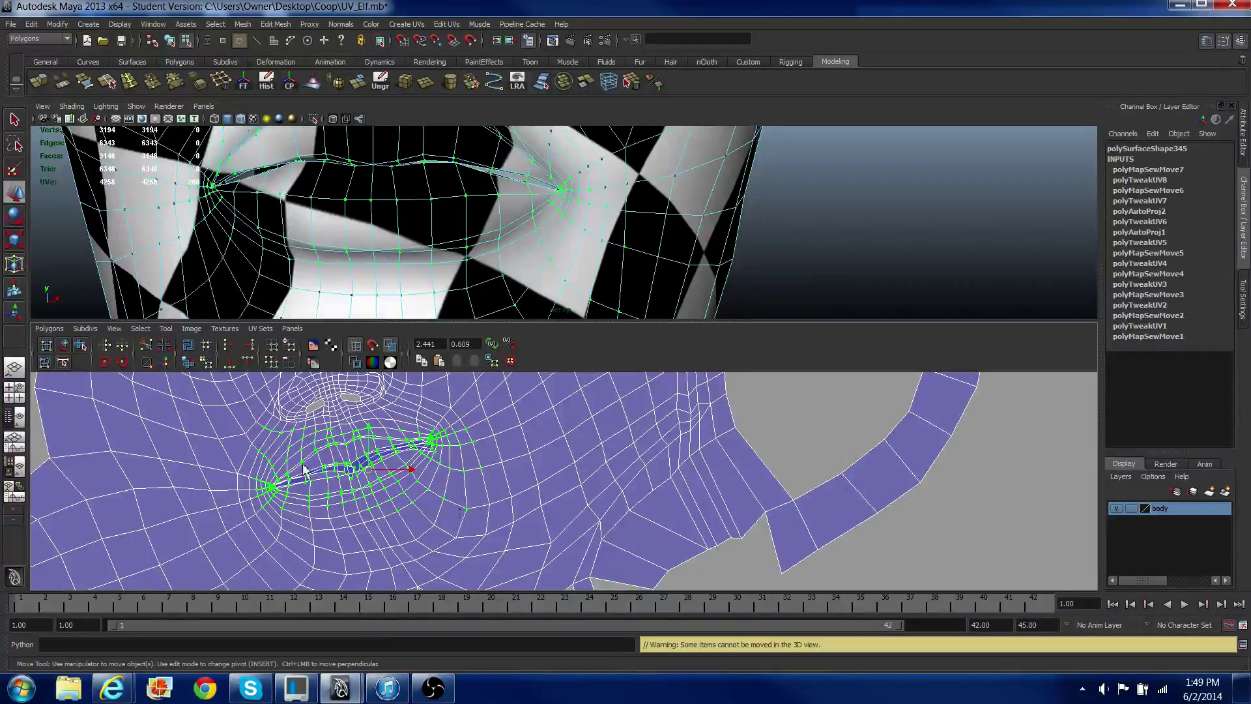
pyautogui.click(187, 363)
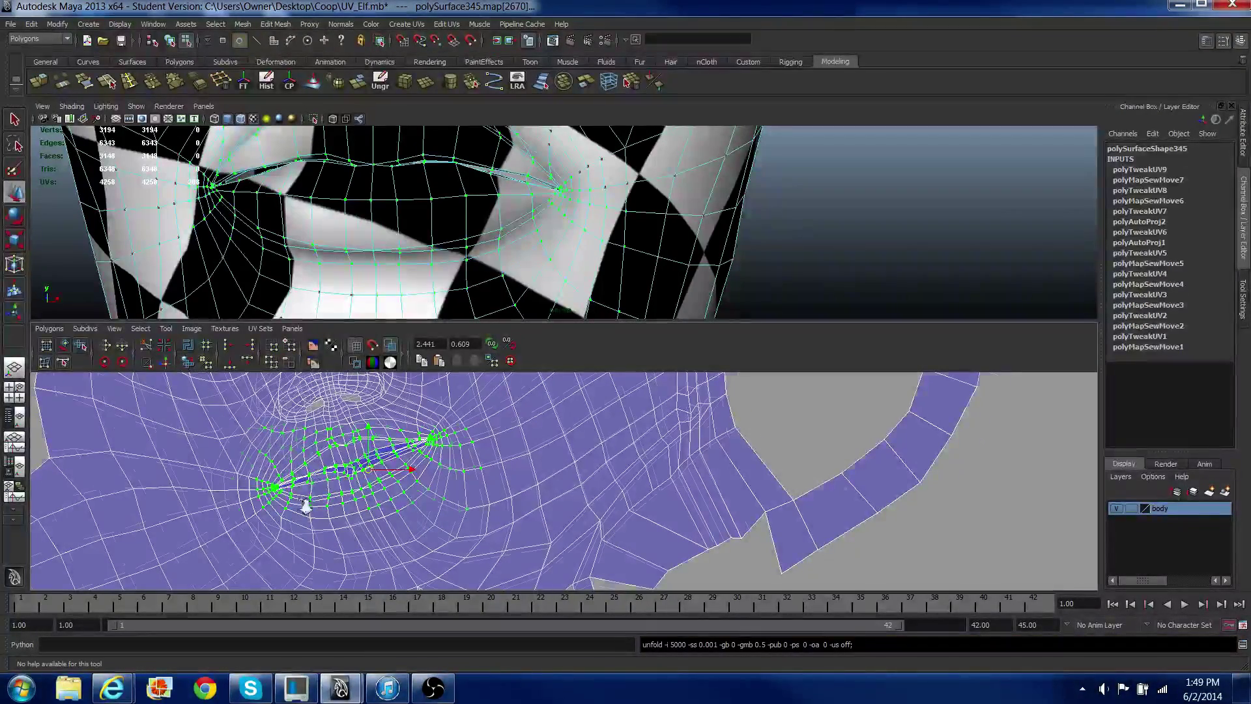
pyautogui.scroll(4, 310, 505)
pyautogui.scroll(3, 417, 497)
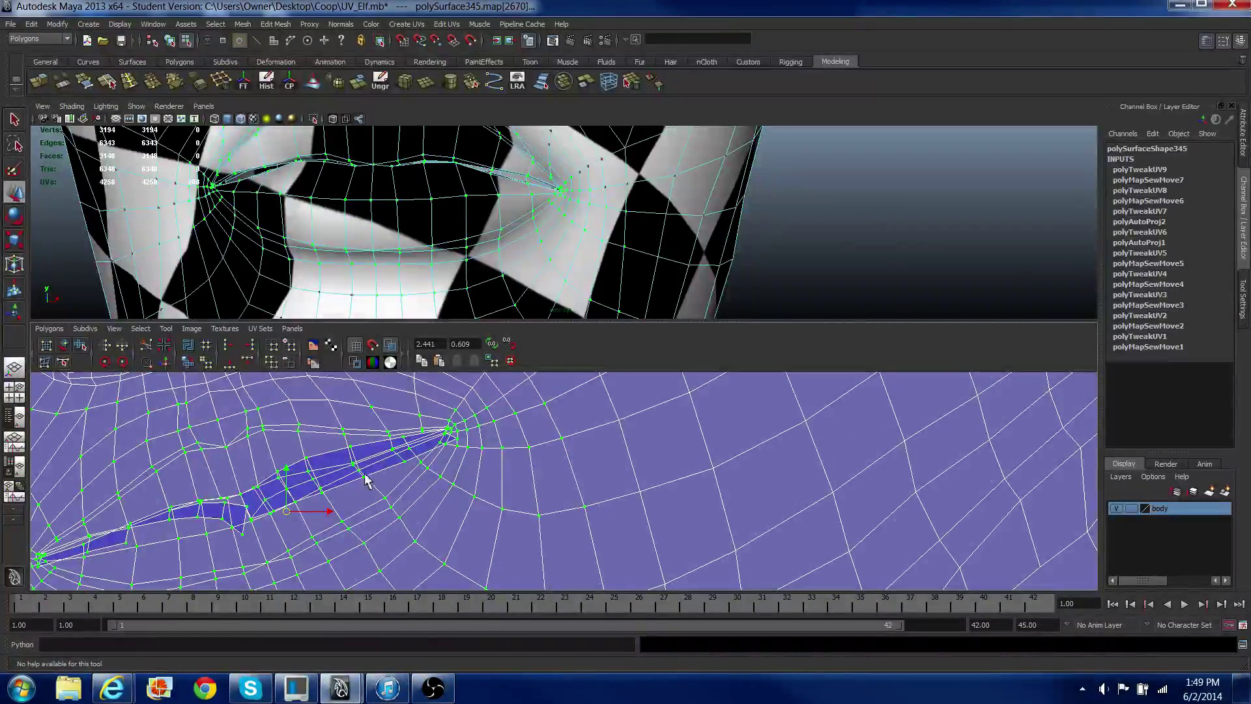
pyautogui.scroll(-6, 352, 474)
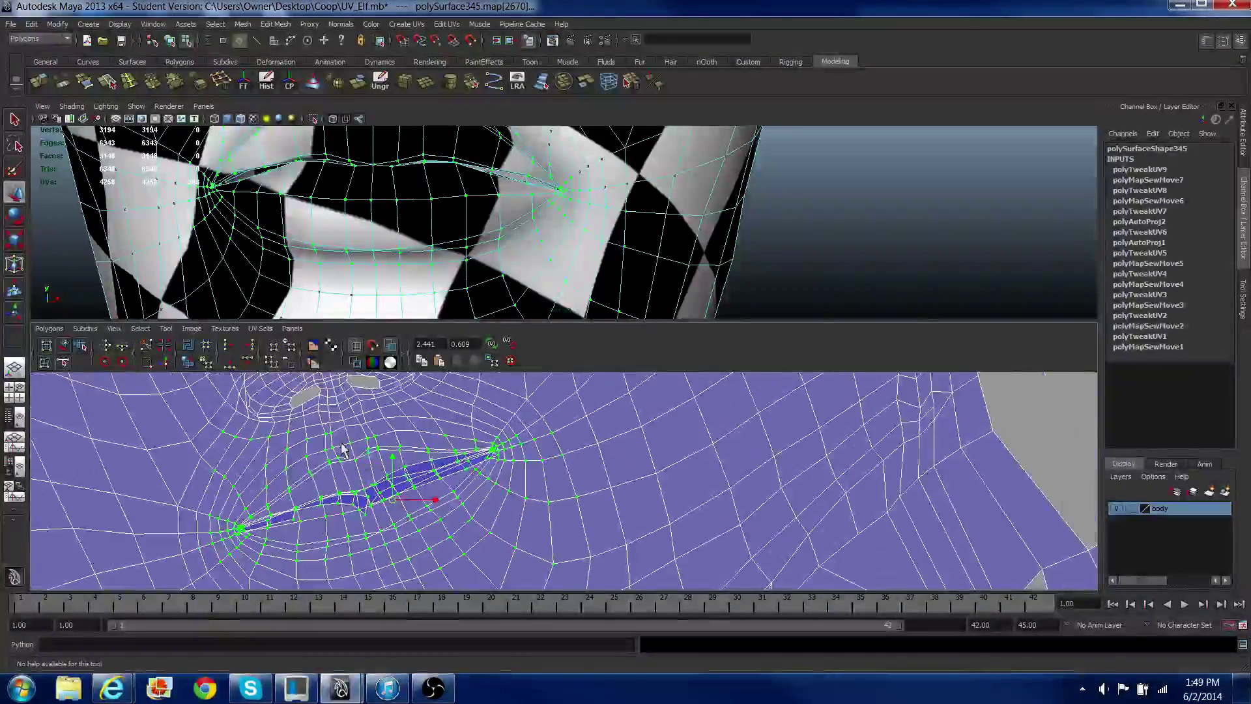
pyautogui.scroll(-8, 342, 466)
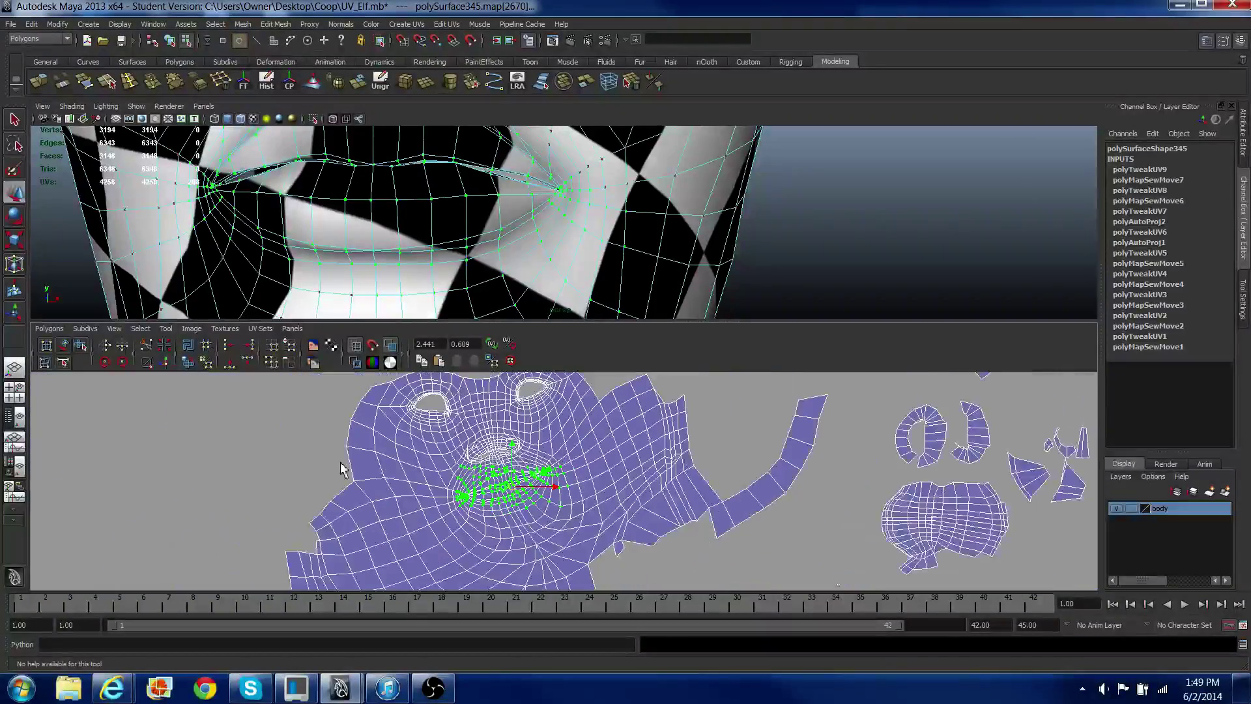
pyautogui.scroll(-5, 340, 461)
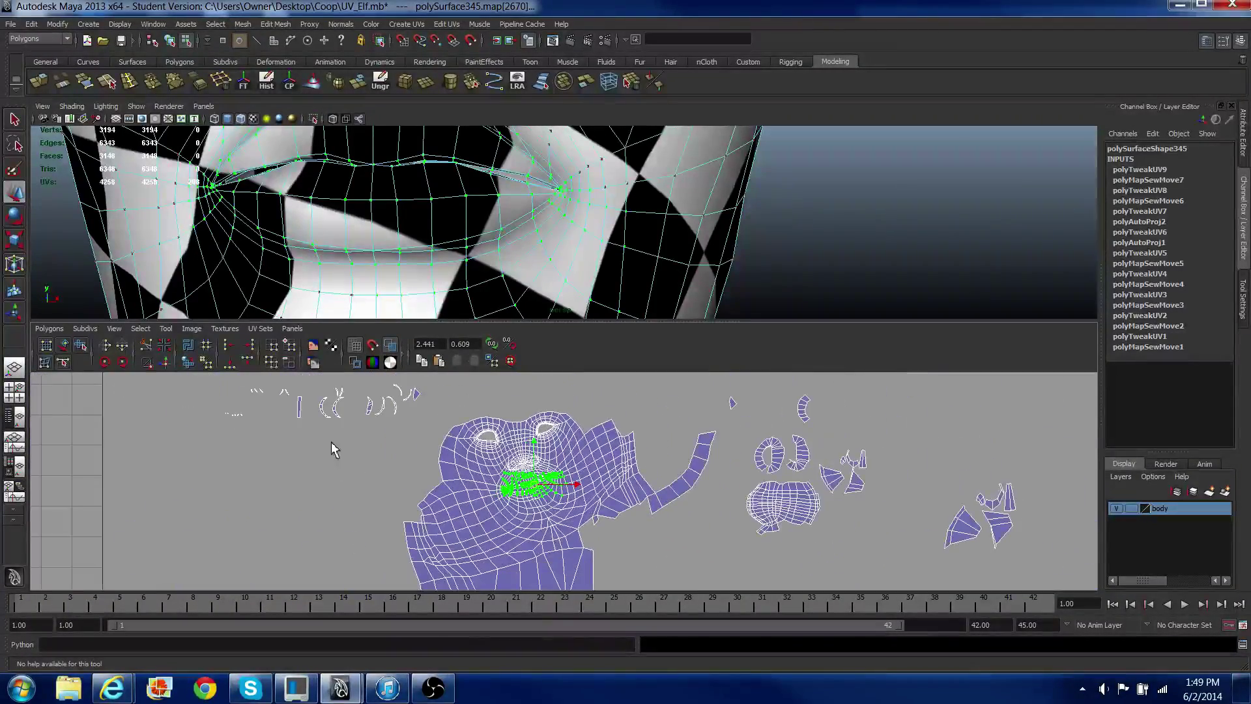
pyautogui.scroll(-6, 349, 291)
# Step: Identify the UV shell of the narrow mismatched face strip on the neck by picking its face on the model and selecting the matching shell's edges
pyautogui.keyDown('alt'); pyautogui.moveTo(350, 290); pyautogui.dragTo(340, 158, button='middle'); pyautogui.keyUp('alt')
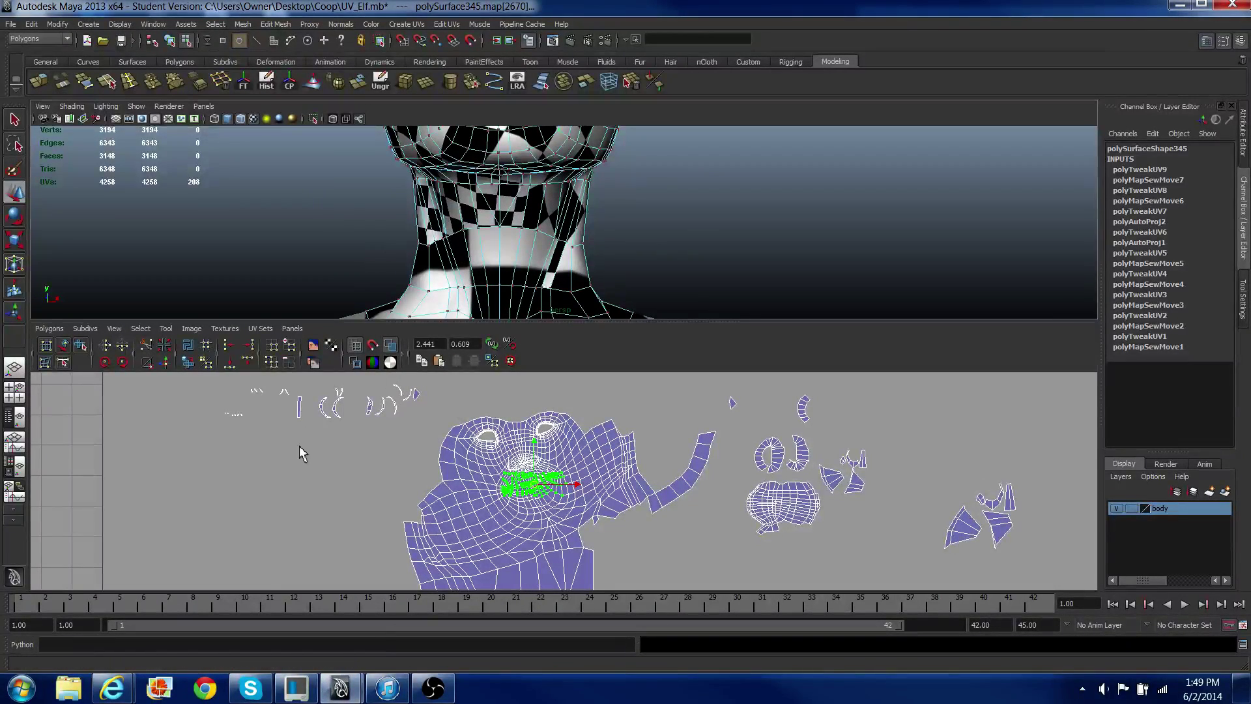
pyautogui.moveTo(299, 447); pyautogui.dragTo(300, 420, button='right')
pyautogui.scroll(-4, 302, 420)
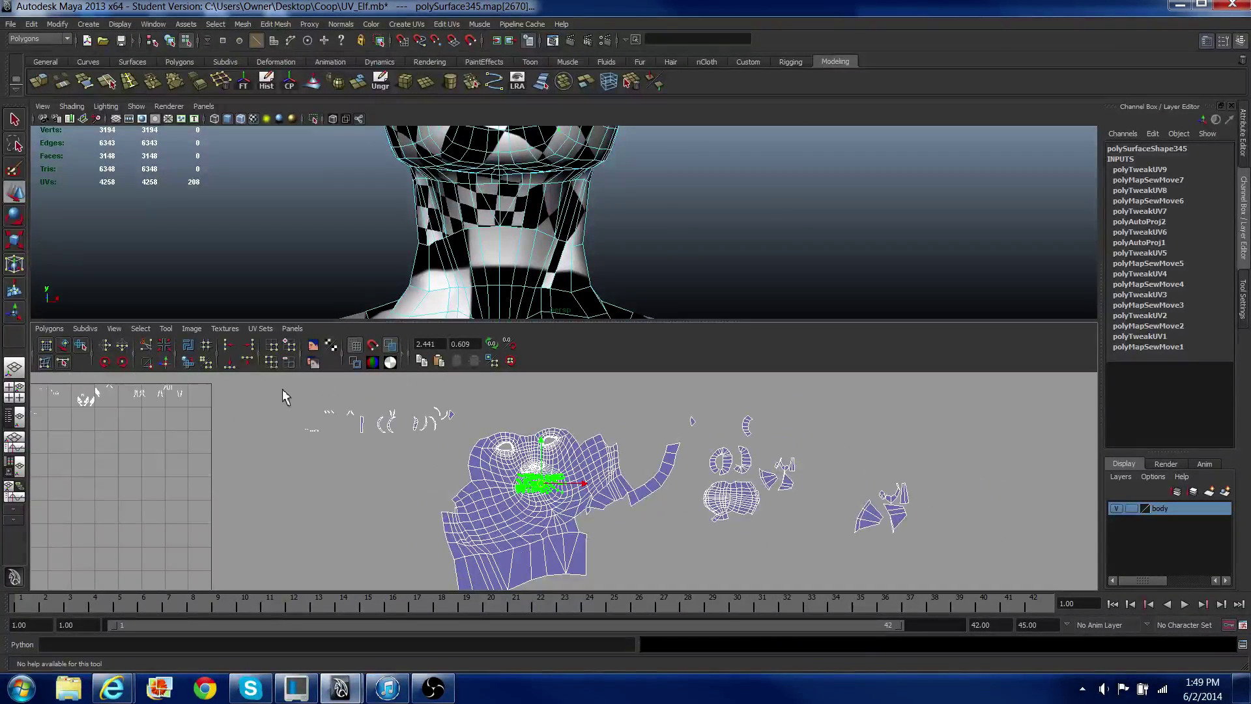
pyautogui.moveTo(282, 389); pyautogui.dragTo(459, 465)
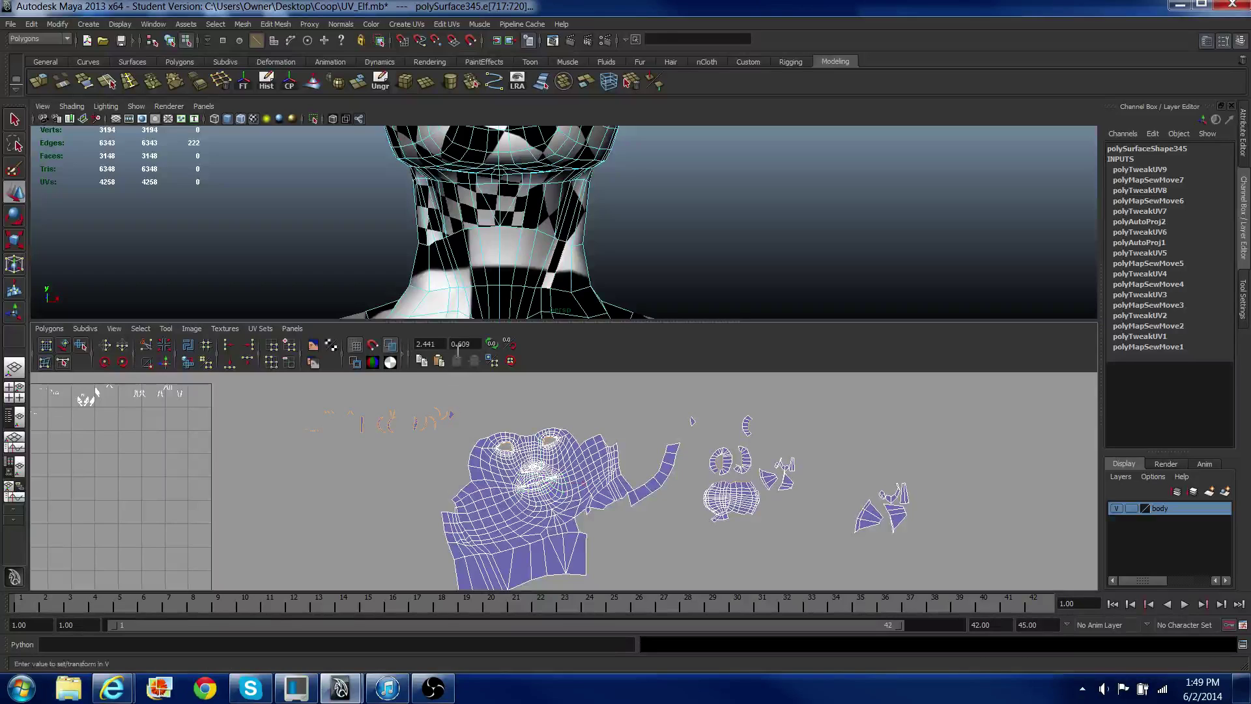
pyautogui.rightClick(549, 268)
pyautogui.moveTo(550, 269); pyautogui.dragTo(546, 273, button='right')
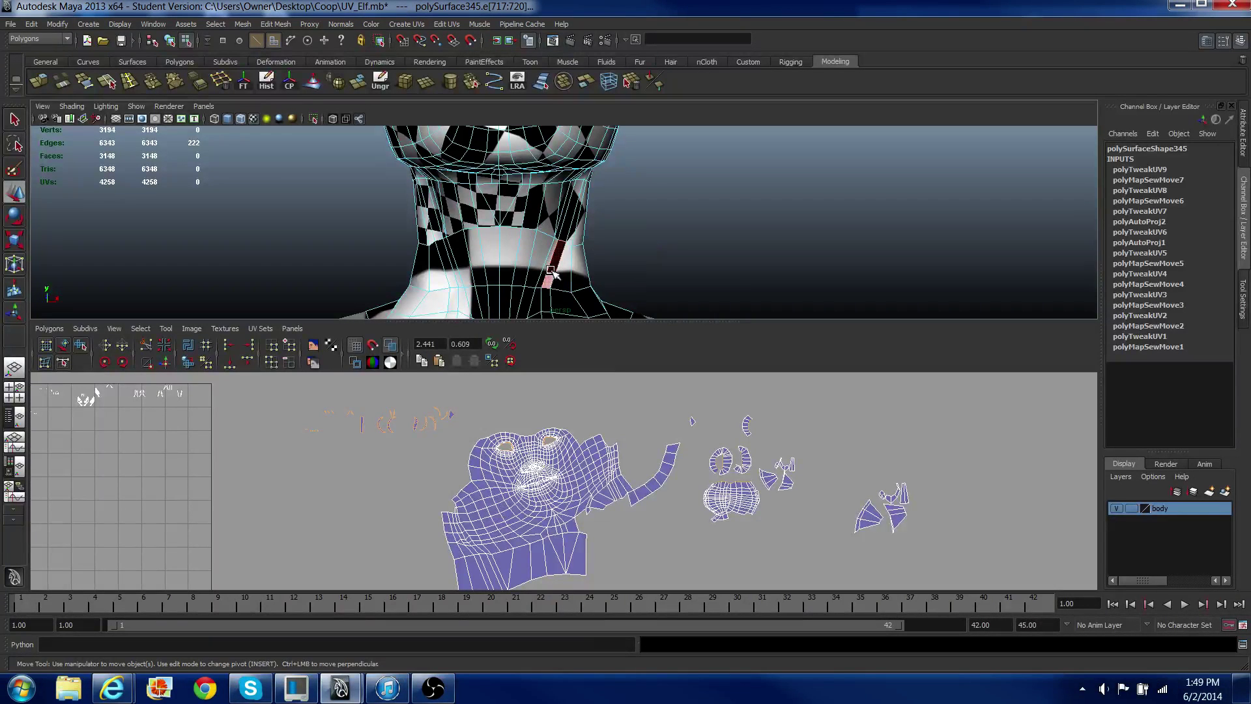
pyautogui.click(550, 266)
pyautogui.rightClick(365, 431)
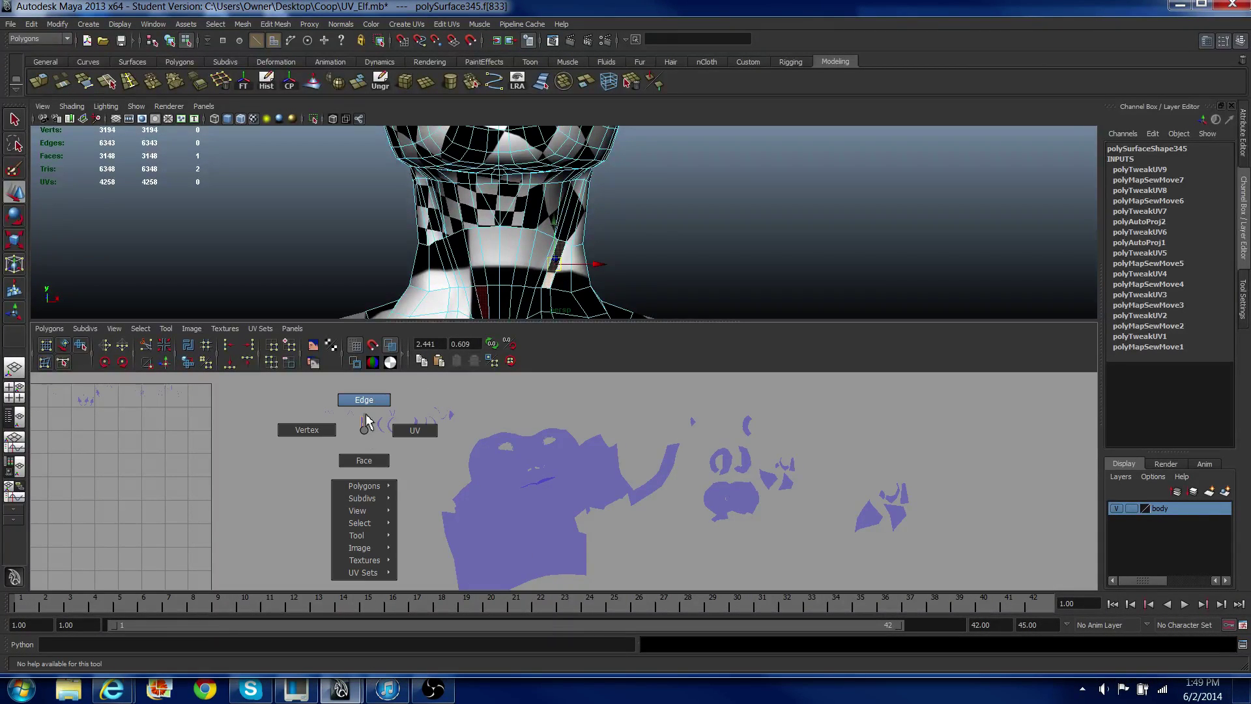
pyautogui.moveTo(366, 416); pyautogui.dragTo(350, 401, button='right')
pyautogui.moveTo(370, 440); pyautogui.dragTo(371, 442)
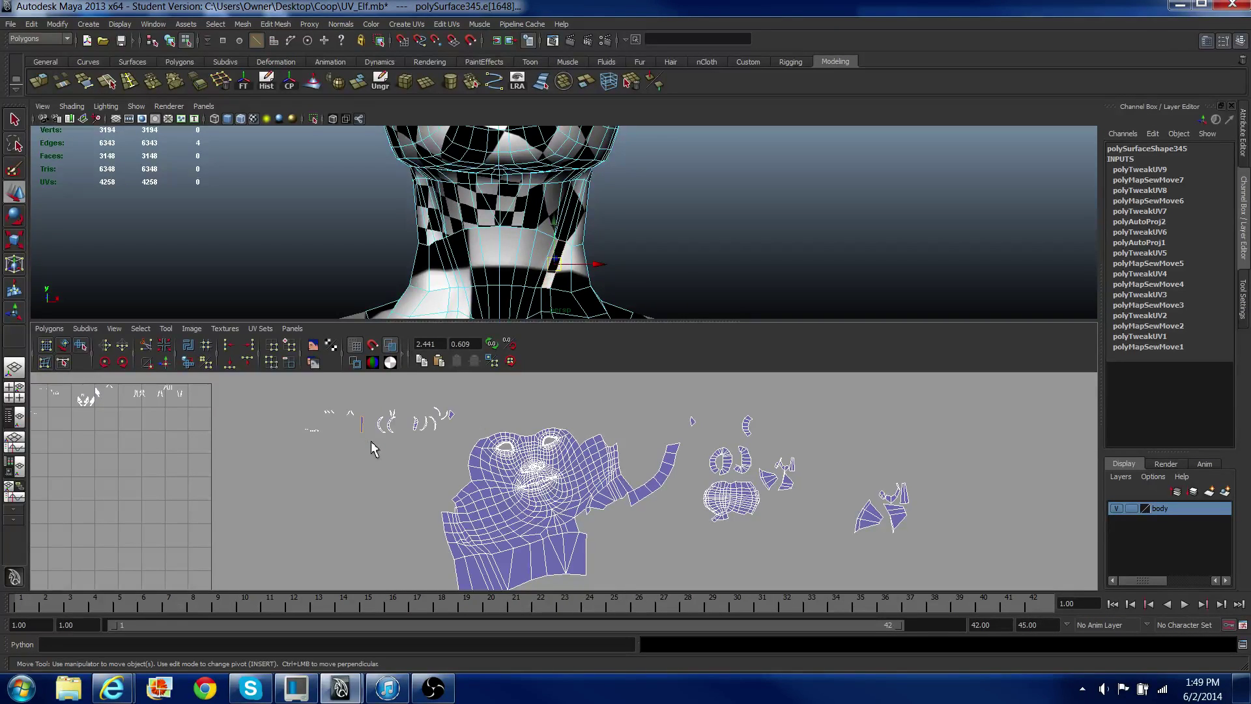
# Step: Select all UVs of the narrow neck strip in the loose row and move them to the empty area beside the neck shell
pyautogui.keyDown('alt'); pyautogui.moveTo(397, 485); pyautogui.dragTo(363, 458, button='middle'); pyautogui.keyUp('alt')
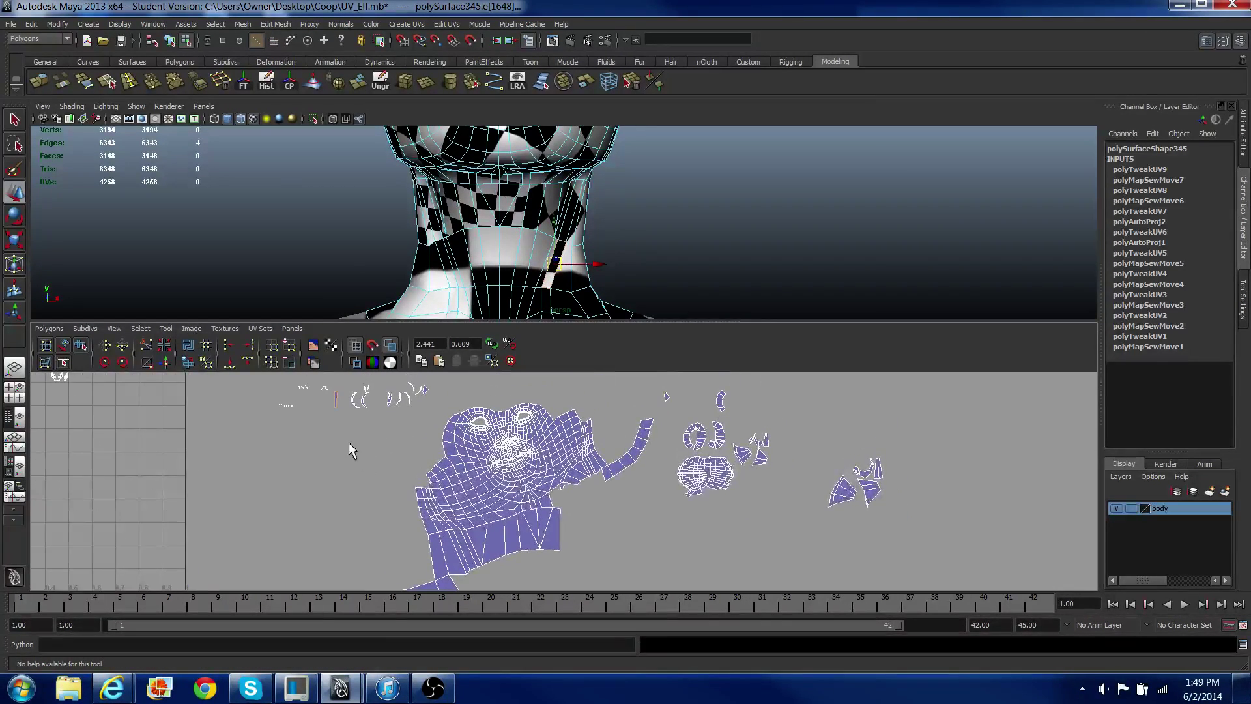
pyautogui.moveTo(334, 422); pyautogui.dragTo(355, 418, button='right')
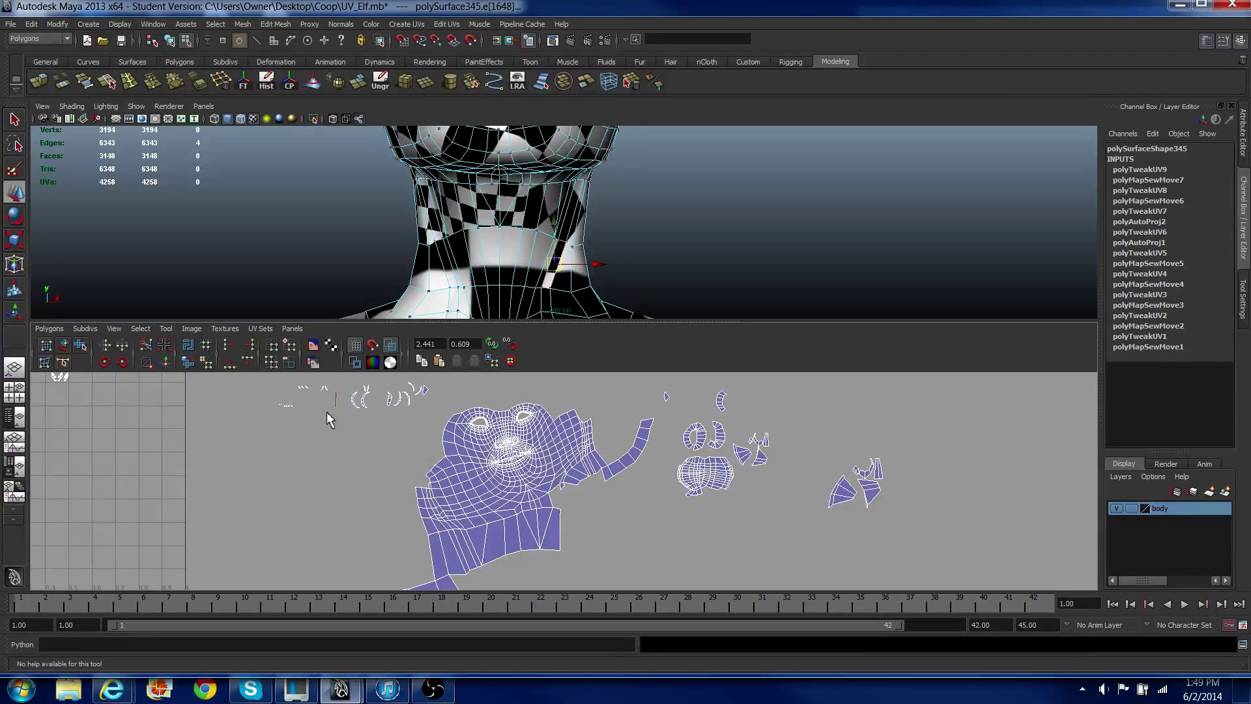
pyautogui.moveTo(334, 405); pyautogui.dragTo(350, 419)
pyautogui.moveTo(352, 427); pyautogui.dragTo(357, 421, button='right')
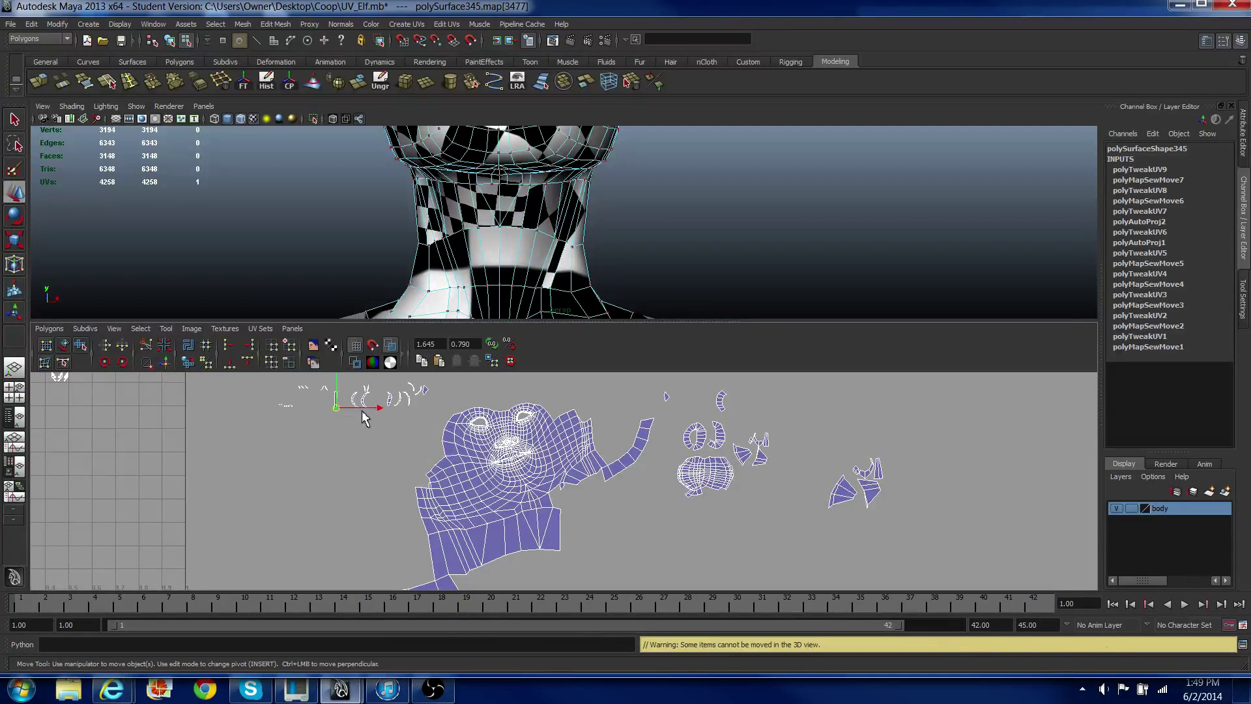
pyautogui.moveTo(336, 405); pyautogui.dragTo(373, 436)
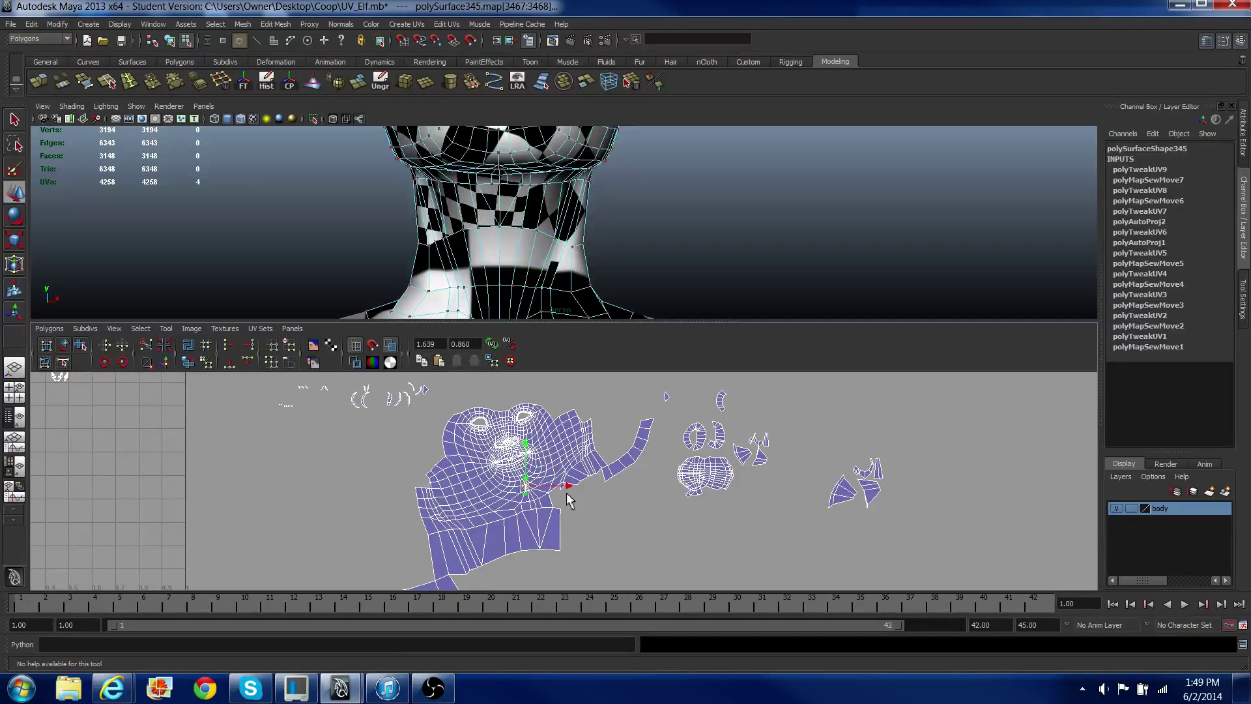
# Step: Sew the narrow neck strip to its neighbouring piece along one shared edge with Move and Sew UV Edges
pyautogui.moveTo(585, 511); pyautogui.dragTo(587, 498, button='right')
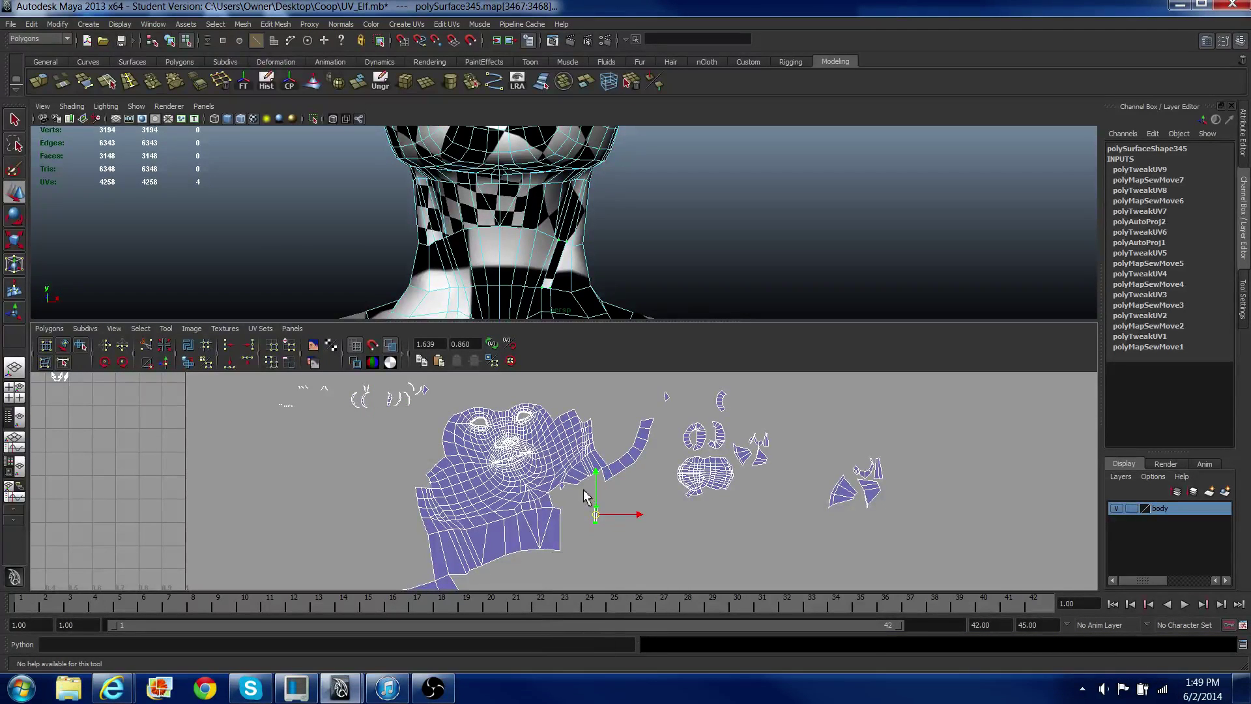
pyautogui.click(495, 505)
pyautogui.keyDown('alt'); pyautogui.moveTo(320, 468); pyautogui.dragTo(286, 471, button='right'); pyautogui.keyUp('alt')
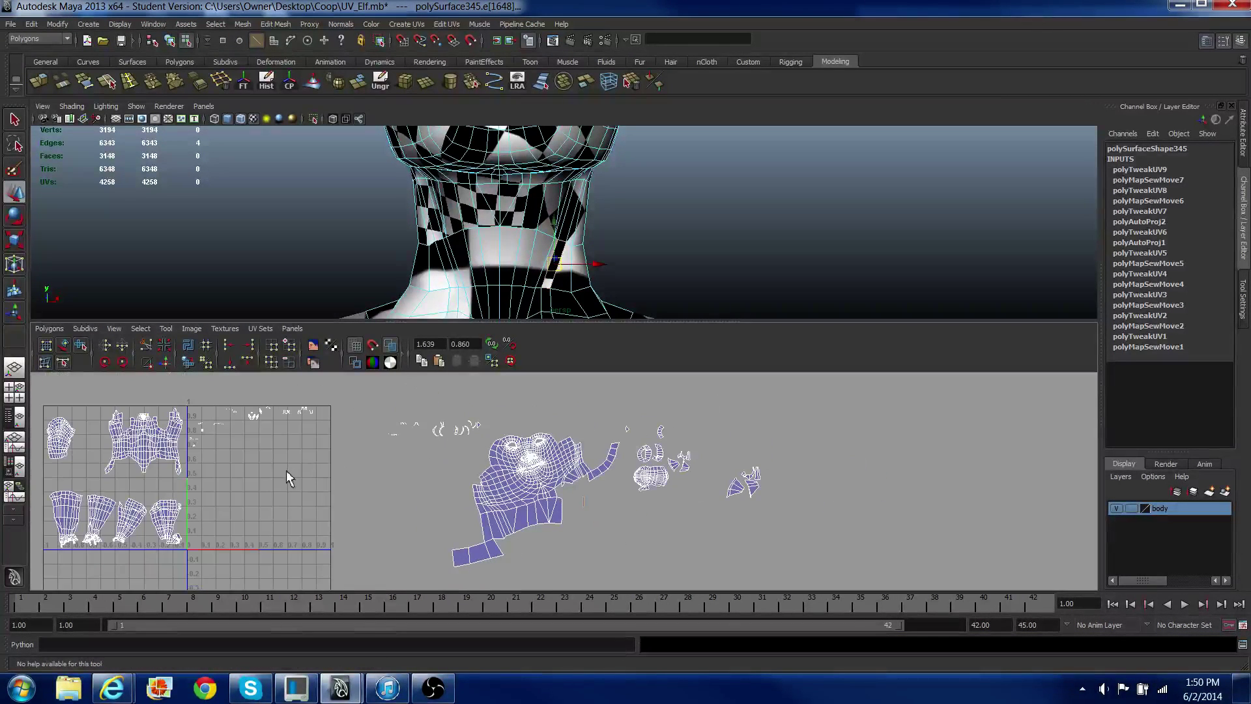
pyautogui.hotkey('ctrl', 'z')
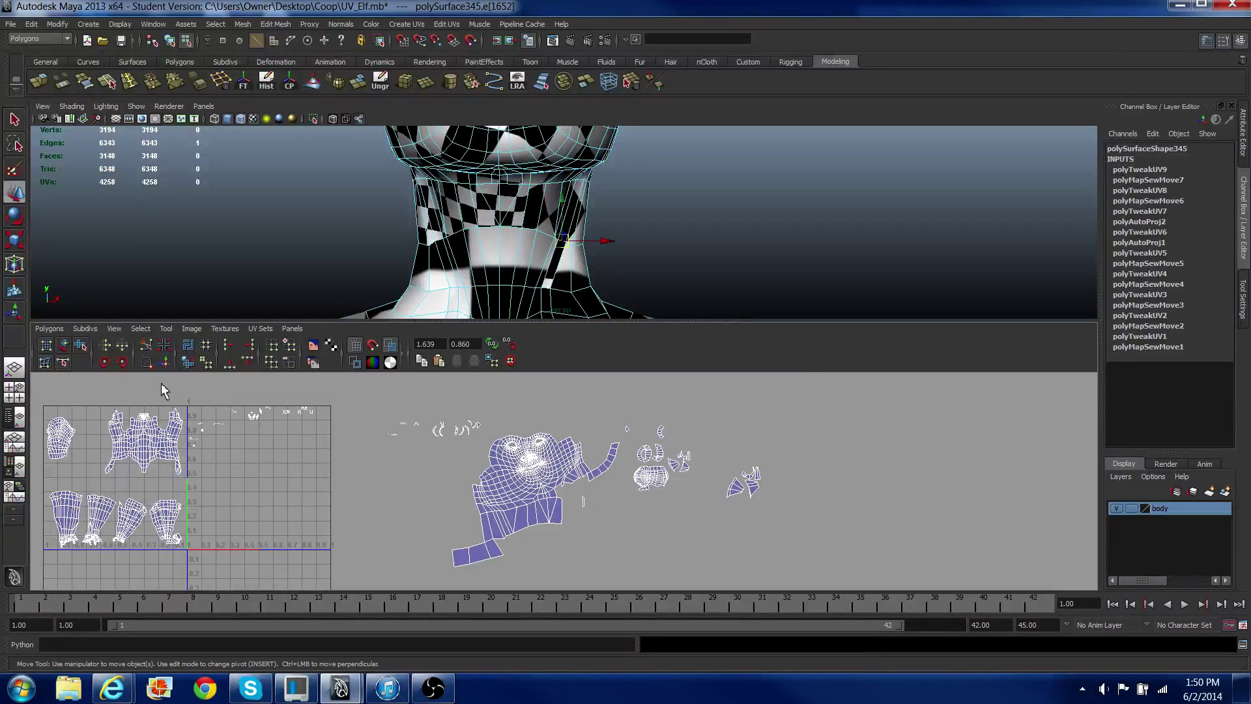
pyautogui.click(167, 369)
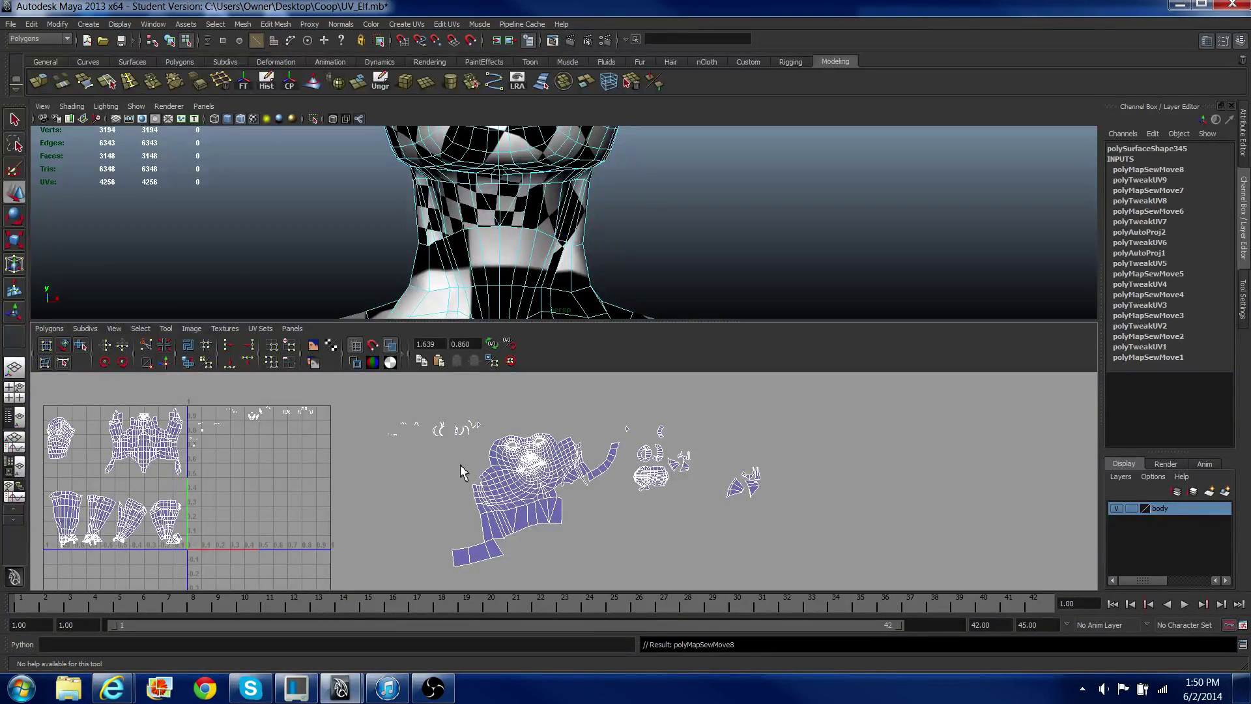
# Step: Try to sew the edges where the side neck pieces overlap with Move and Sew UV Edges, and undo that sew
pyautogui.scroll(4, 464, 467)
pyautogui.scroll(2, 561, 483)
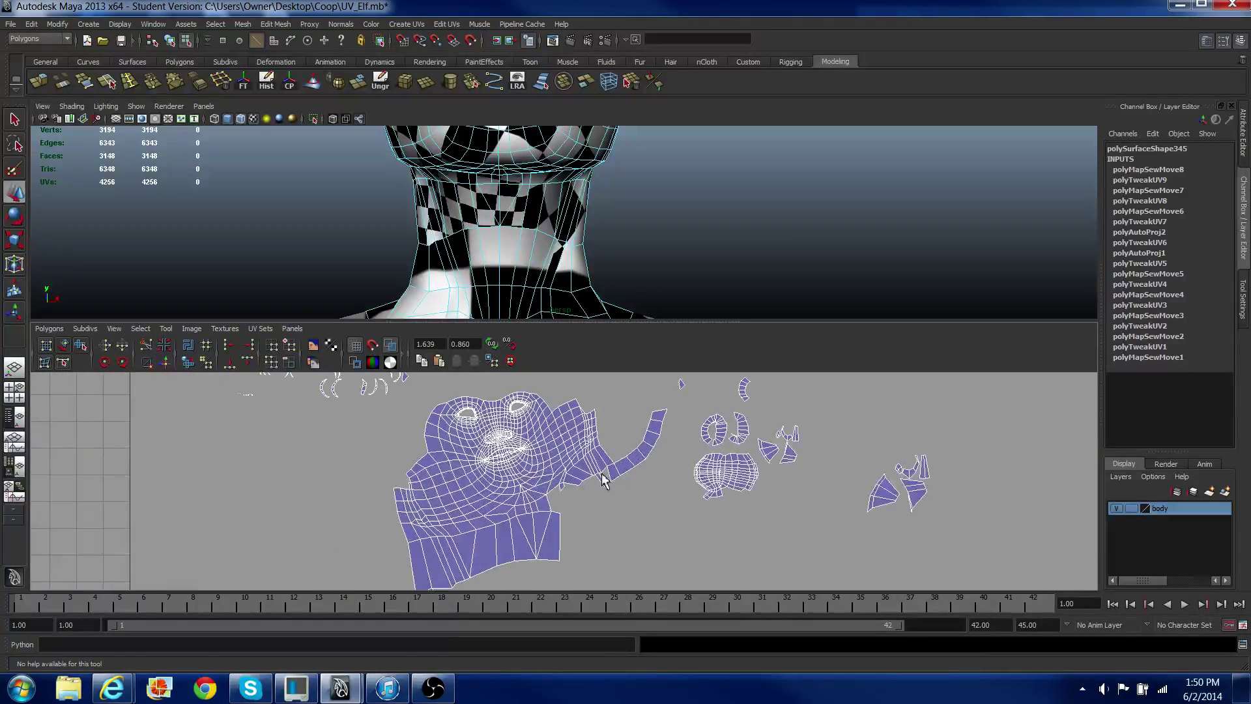
pyautogui.moveTo(603, 481); pyautogui.dragTo(588, 440, button='right')
pyautogui.moveTo(618, 476); pyautogui.dragTo(619, 477)
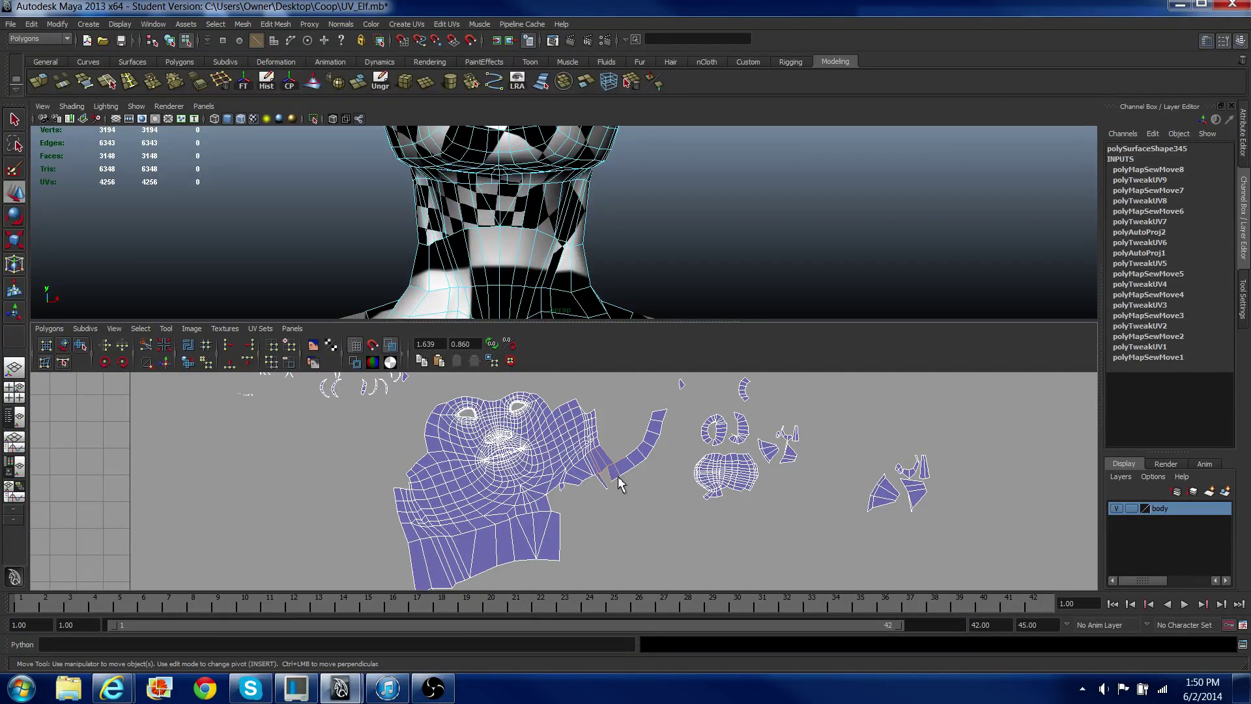
pyautogui.click(166, 362)
pyautogui.hotkey('ctrl', 'z')
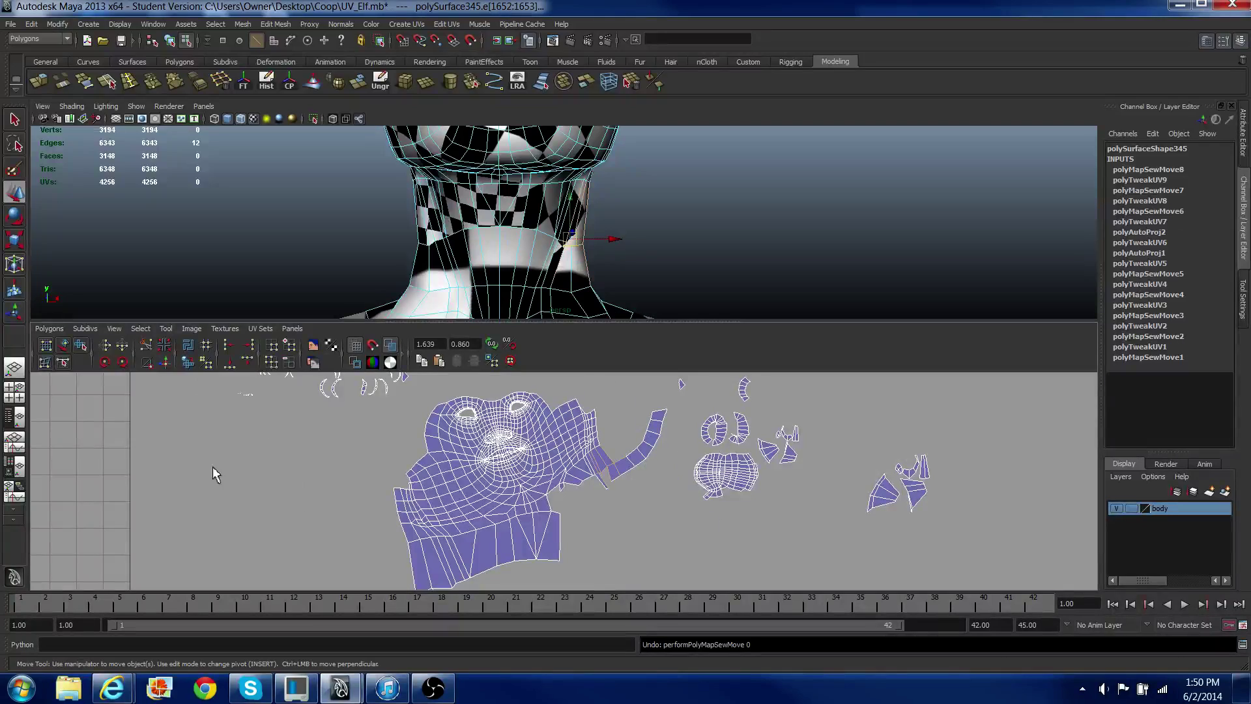
# Step: Select the whole scalp shell's UVs beside the torso shell and move them to the empty space above the head shell
pyautogui.scroll(-3, 124, 489)
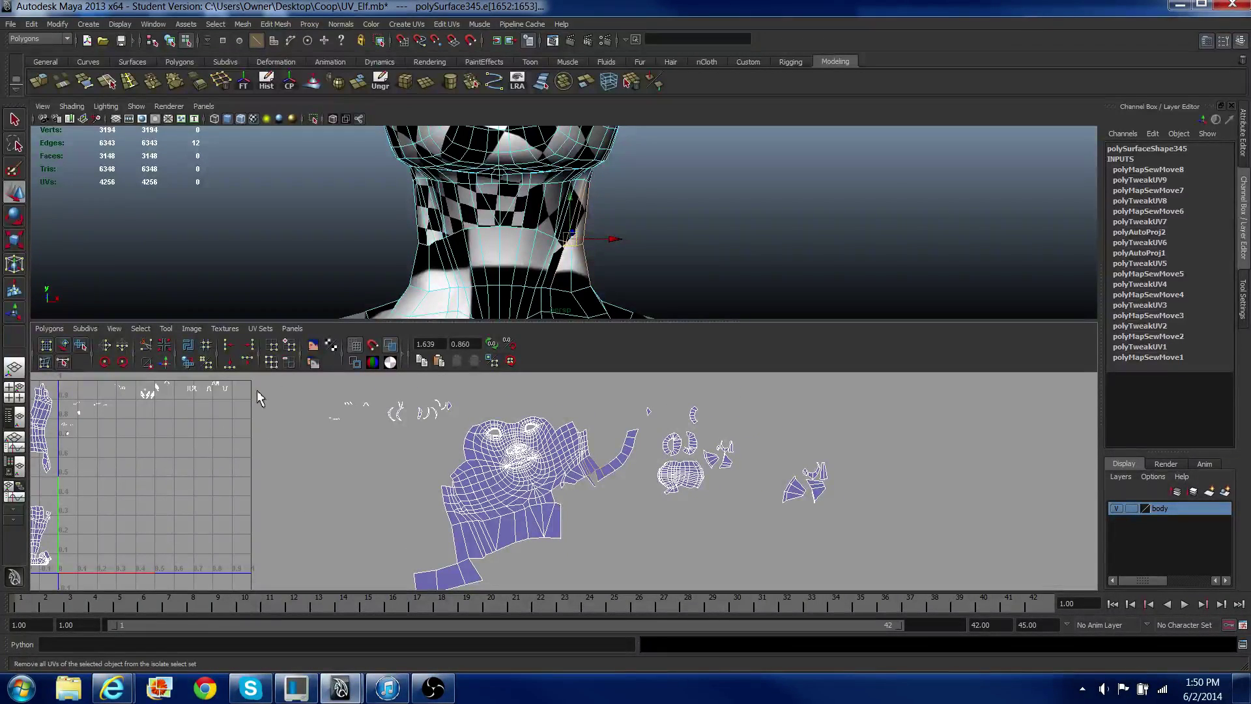
pyautogui.keyDown('alt'); pyautogui.moveTo(561, 215); pyautogui.dragTo(562, 262); pyautogui.keyUp('alt')
pyautogui.scroll(-3, 556, 251)
pyautogui.scroll(-3, 558, 254)
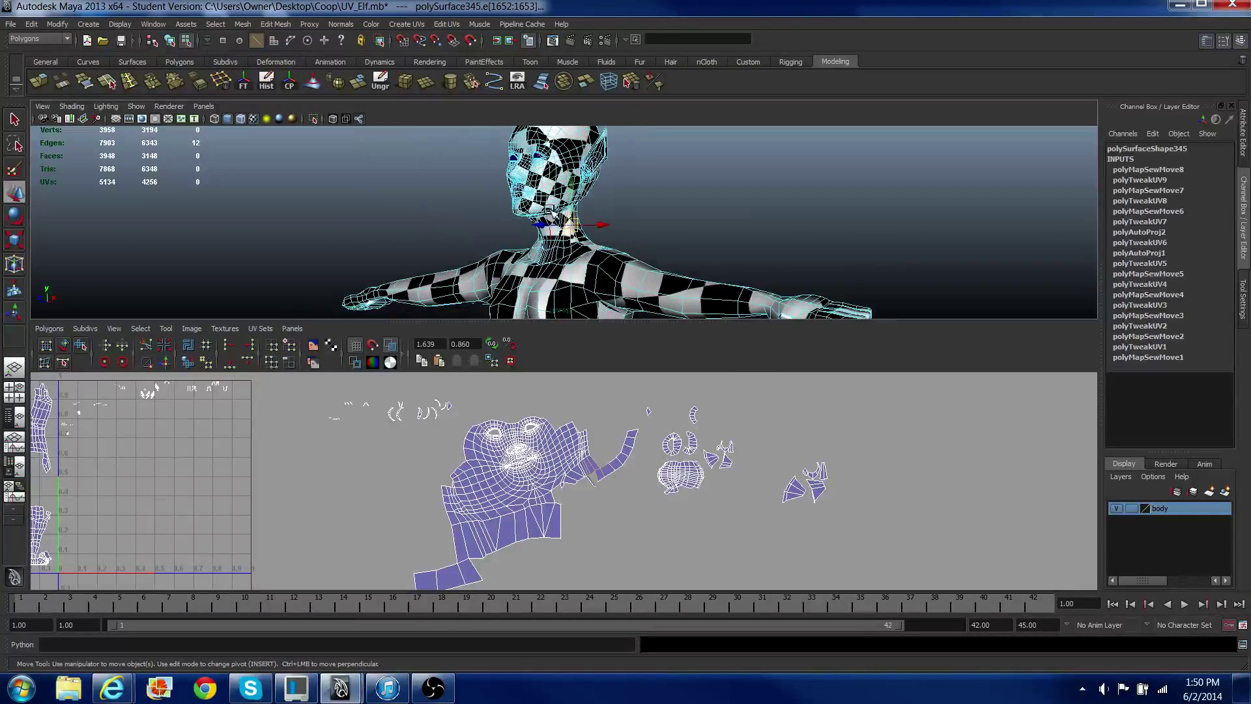
pyautogui.keyDown('alt'); pyautogui.moveTo(552, 215); pyautogui.dragTo(548, 251); pyautogui.keyUp('alt')
pyautogui.keyDown('alt'); pyautogui.moveTo(529, 428); pyautogui.dragTo(460, 422, button='right'); pyautogui.keyUp('alt')
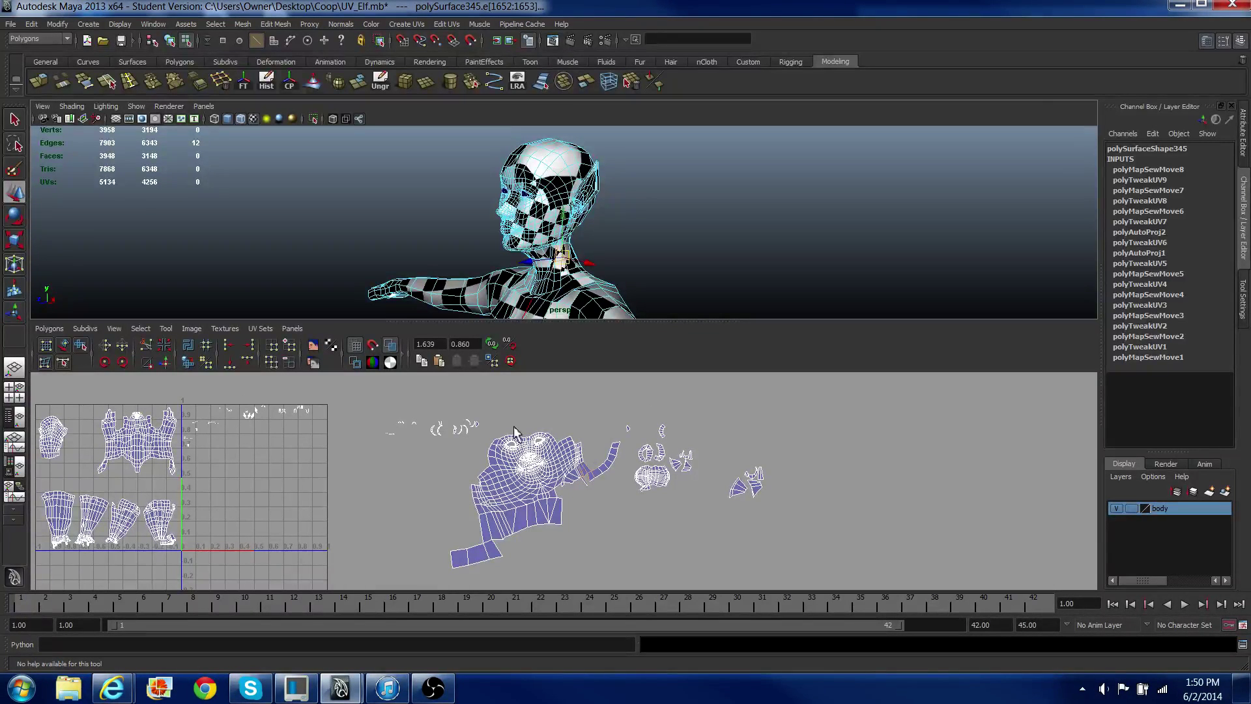
pyautogui.scroll(-1, 300, 467)
pyautogui.scroll(-1, 300, 467)
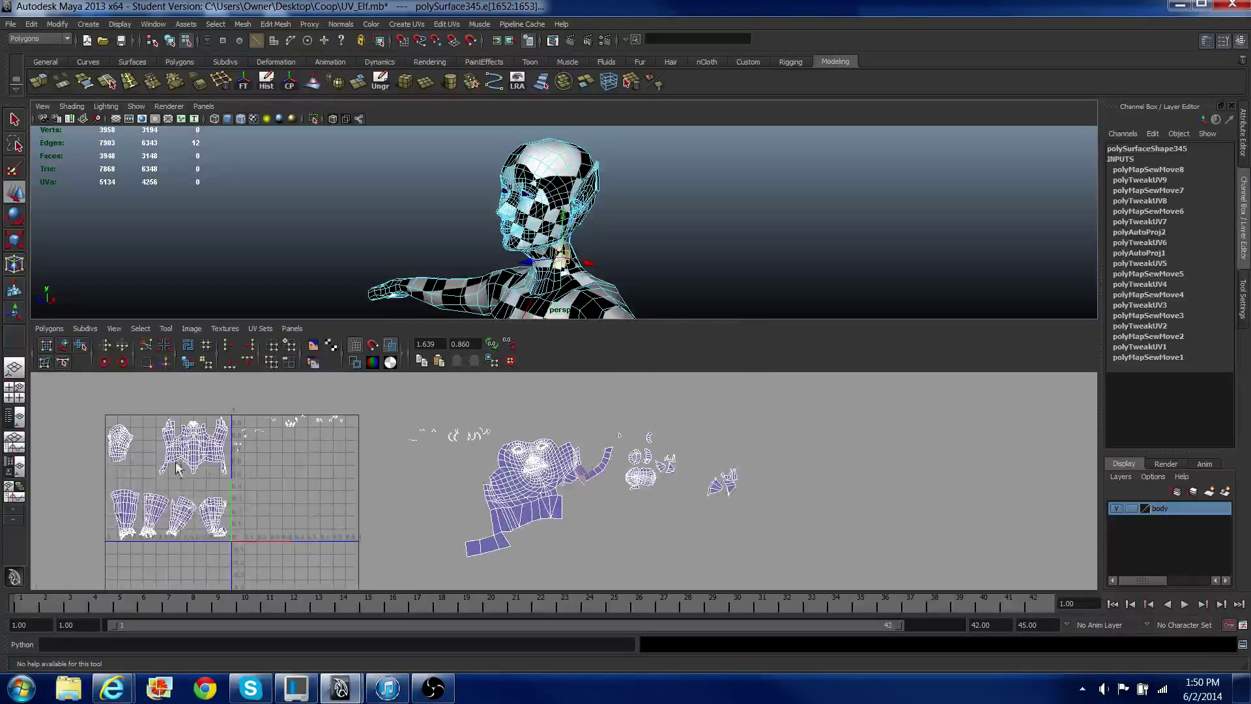
pyautogui.rightClick(119, 441)
pyautogui.click(143, 436)
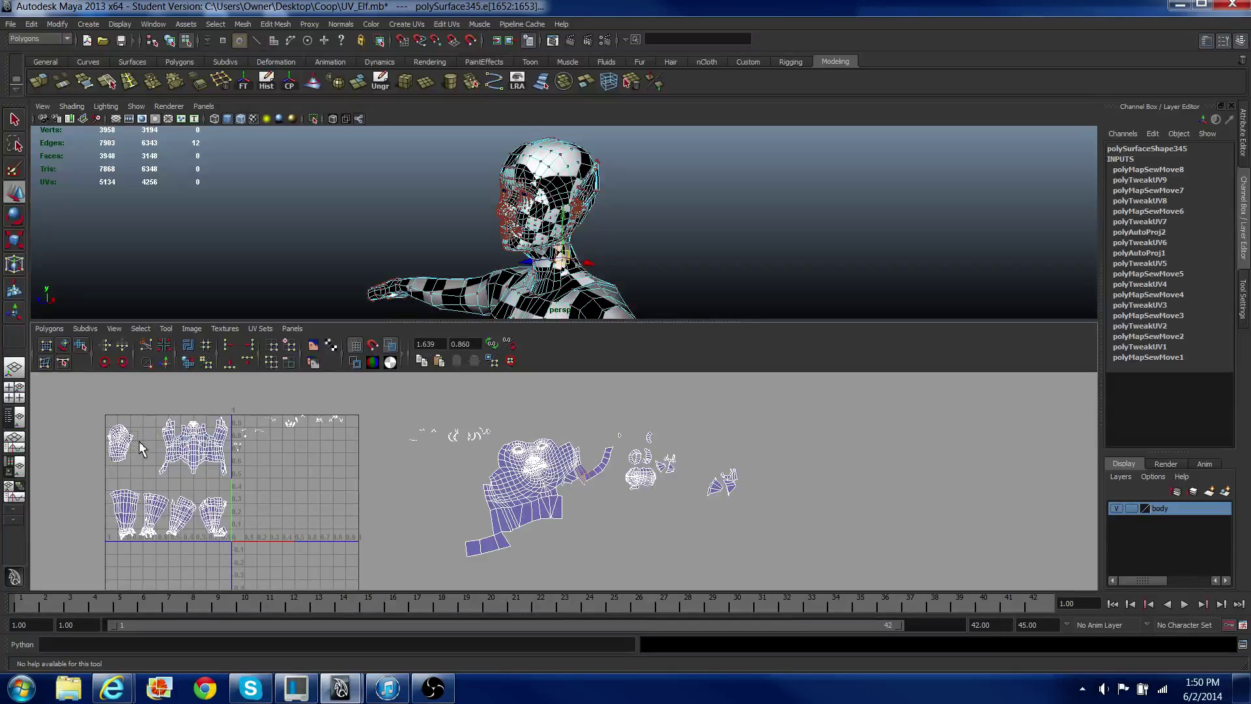
pyautogui.moveTo(139, 442); pyautogui.dragTo(139, 442)
pyautogui.keyDown('ctrl'); pyautogui.moveTo(139, 442); pyautogui.dragTo(153, 437, button='right'); pyautogui.keyUp('ctrl')
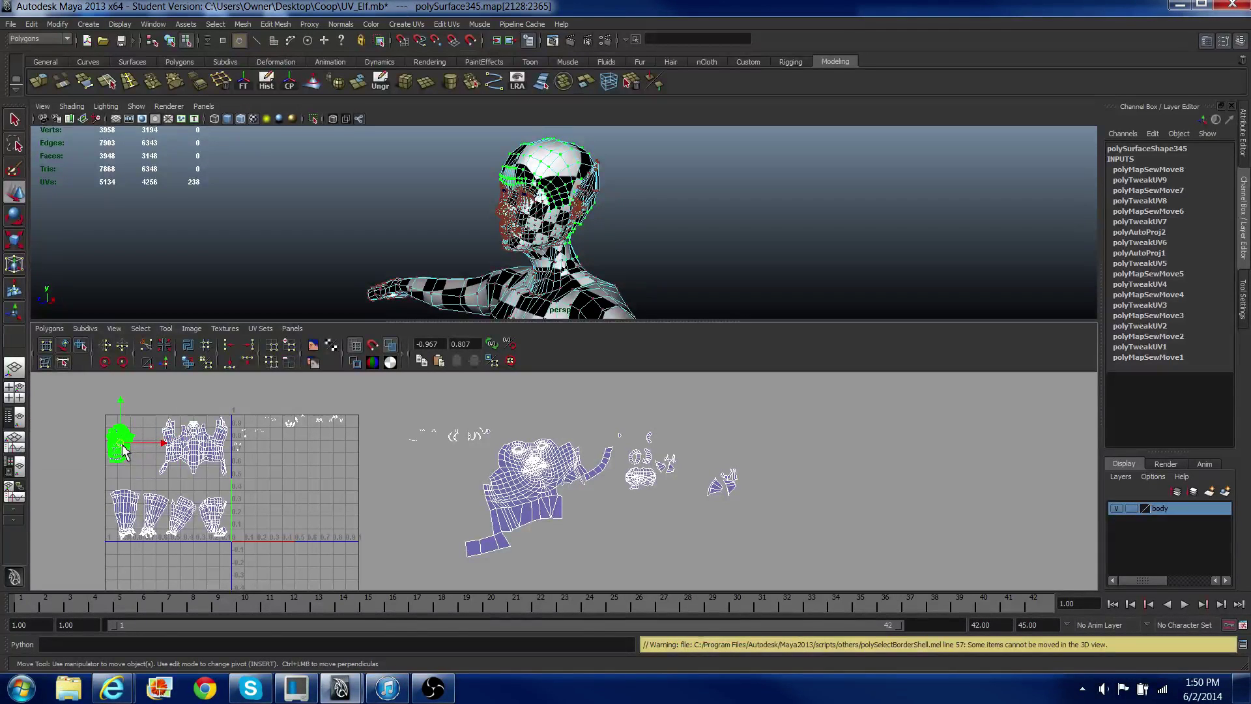
pyautogui.moveTo(122, 449); pyautogui.dragTo(168, 440)
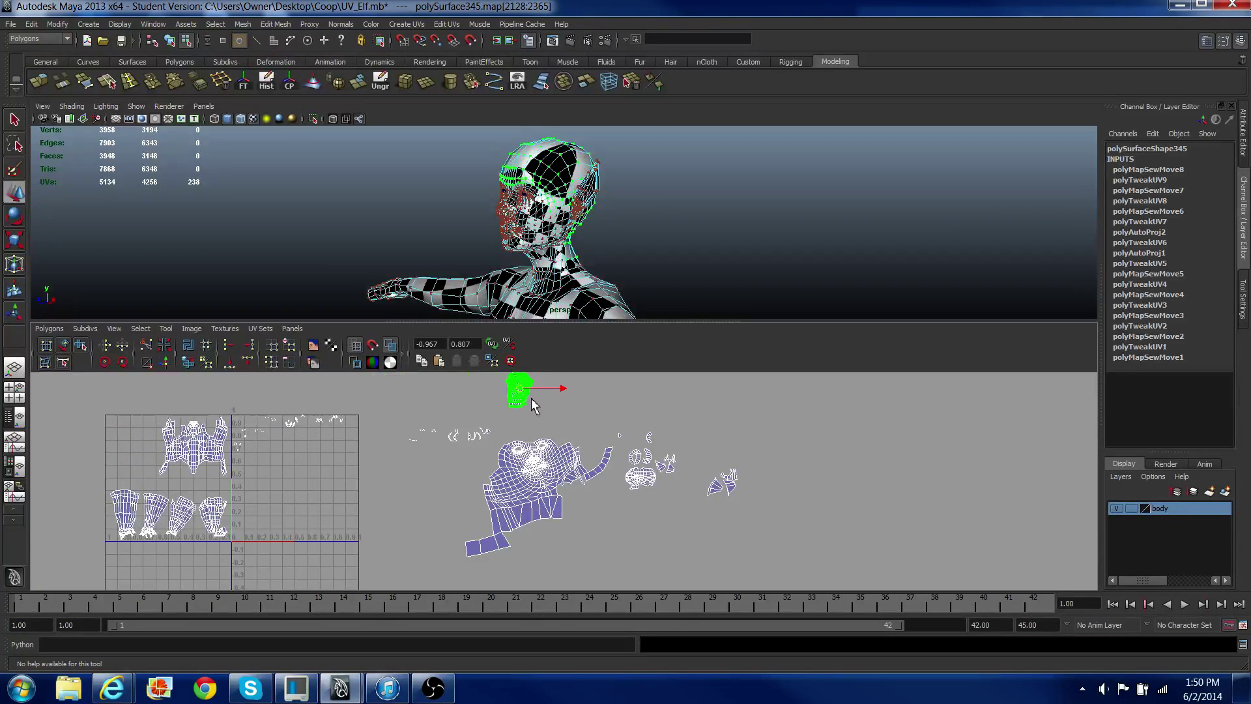
# Step: Scale up the scalp shell uniformly until its checker squares are similar in size to those on the face
pyautogui.scroll(3, 522, 410)
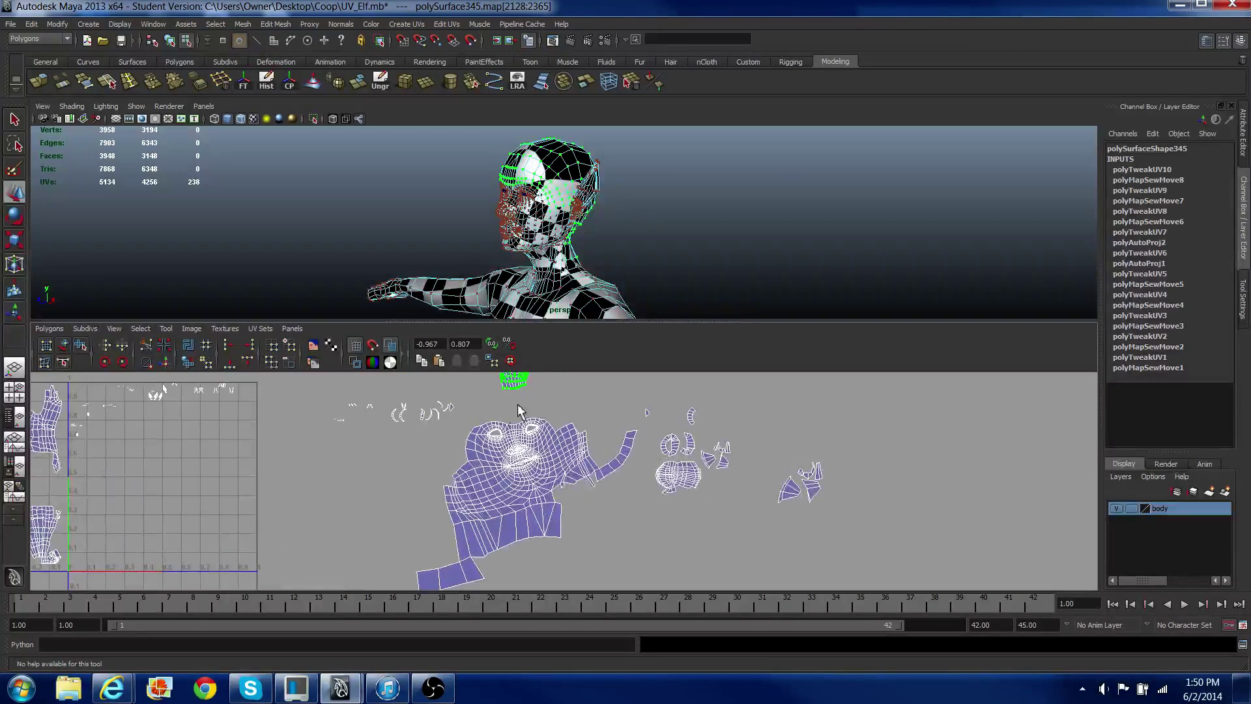
pyautogui.keyDown('alt'); pyautogui.moveTo(520, 411); pyautogui.dragTo(536, 475, button='middle'); pyautogui.keyUp('alt')
pyautogui.press('r')
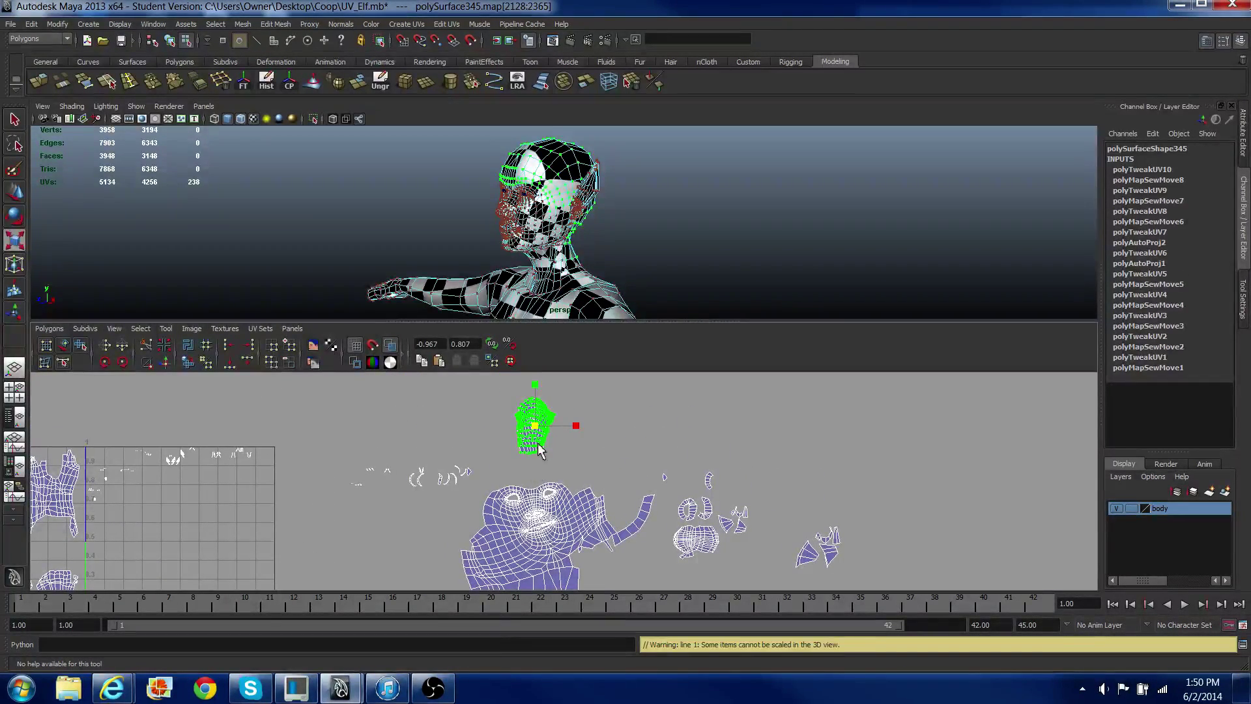
pyautogui.moveTo(536, 421)
pyautogui.mouseDown()
pyautogui.moveTo(561, 397)
pyautogui.moveTo(531, 436)
pyautogui.mouseUp()
pyautogui.hotkey('ctrl', 'z')
pyautogui.hotkey('ctrl', 'z')
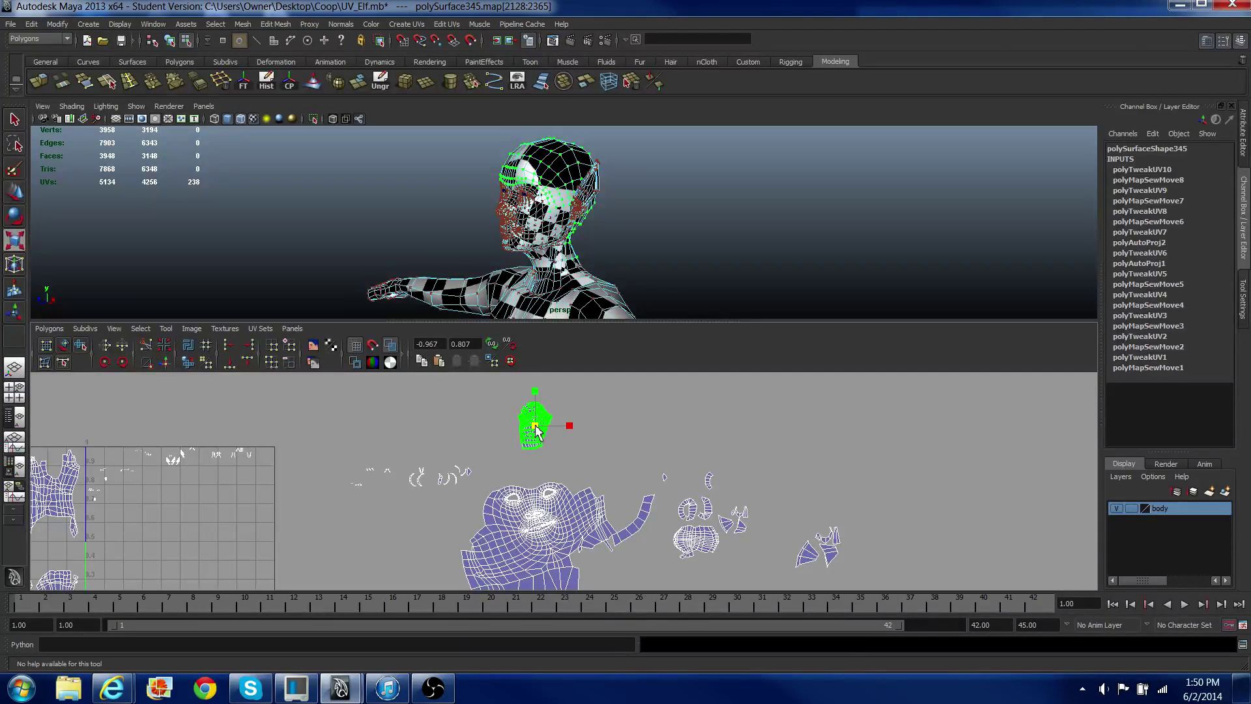
pyautogui.moveTo(535, 433)
pyautogui.mouseDown(button='middle')
pyautogui.moveTo(590, 384)
pyautogui.moveTo(552, 445)
pyautogui.mouseUp(button='middle')
# Step: Rotate the whole scalp shell about half a turn so its forehead border faces the head shell, and position it just above the head
pyautogui.moveTo(505, 415); pyautogui.dragTo(517, 398, button='right')
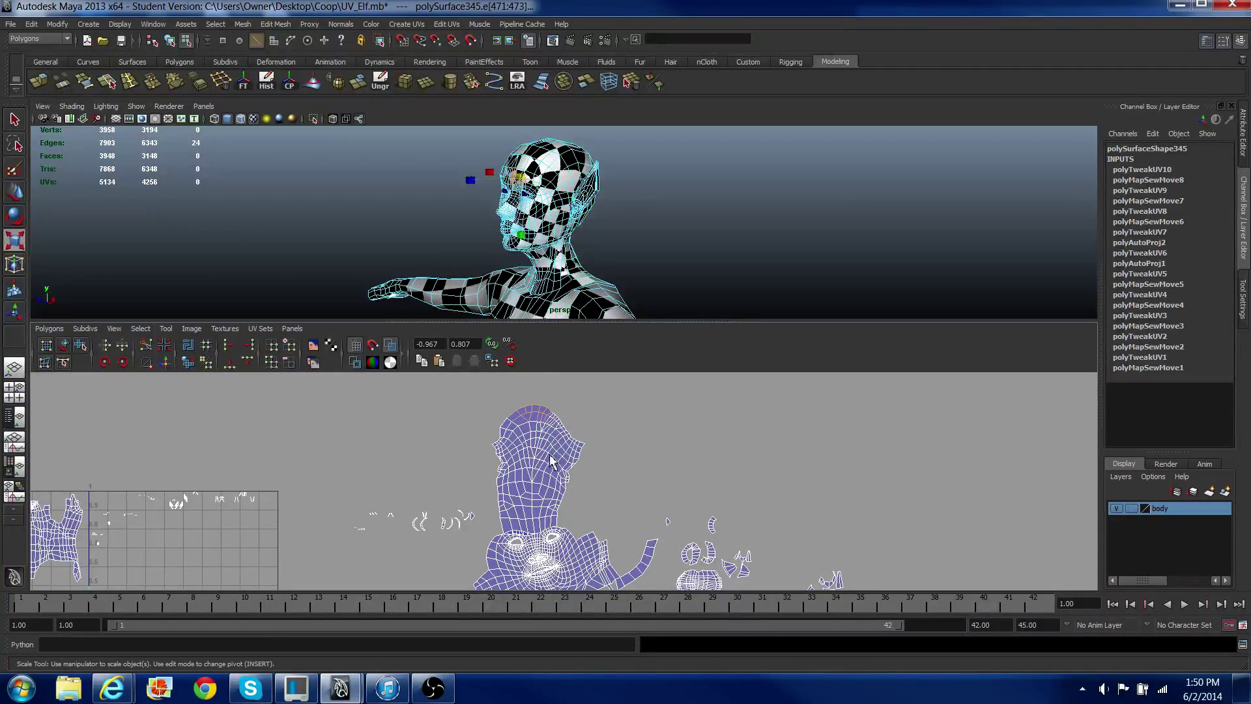
pyautogui.moveTo(549, 455); pyautogui.dragTo(597, 455, button='right')
pyautogui.moveTo(564, 424); pyautogui.dragTo(600, 453)
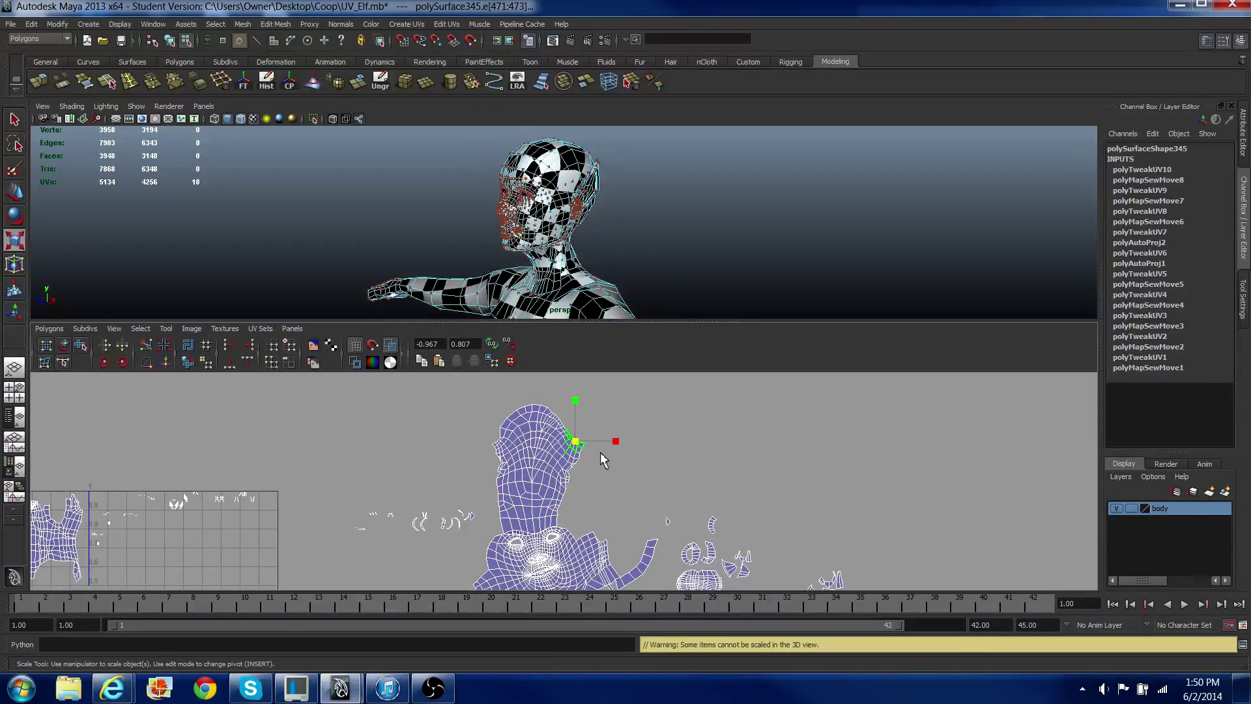
pyautogui.moveTo(600, 451); pyautogui.dragTo(609, 443, button='right')
pyautogui.press('e')
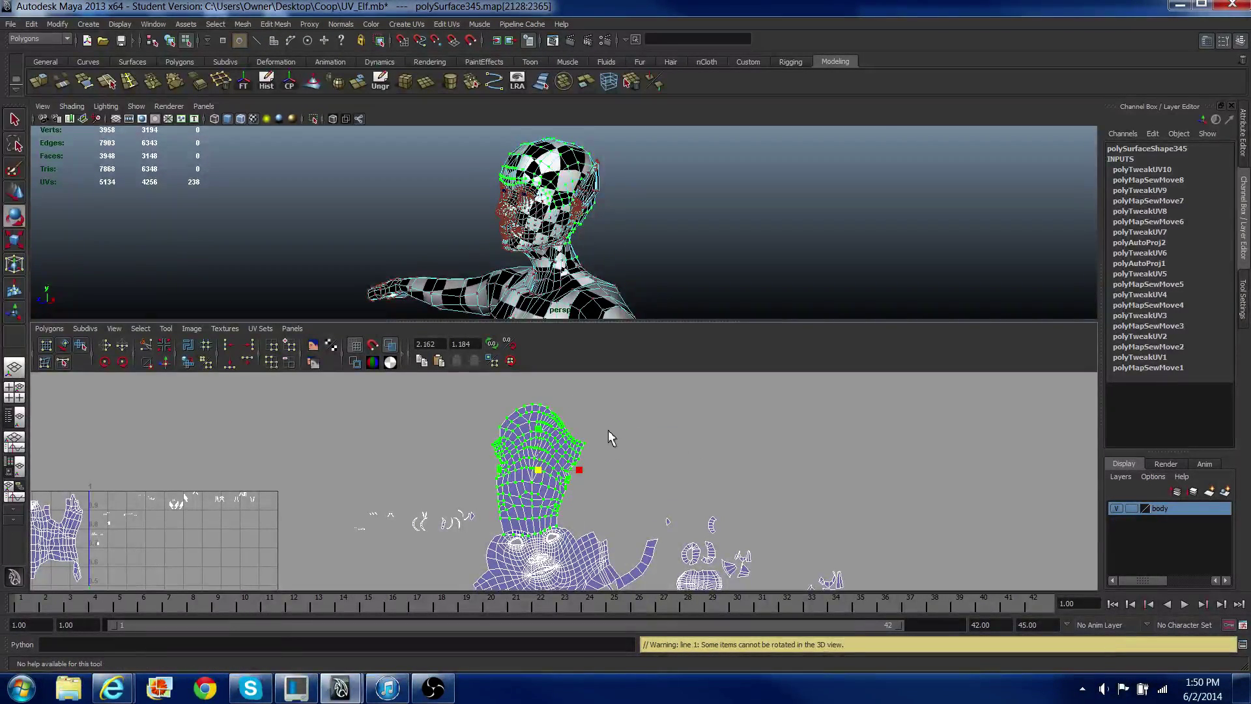
pyautogui.moveTo(580, 461); pyautogui.dragTo(492, 520)
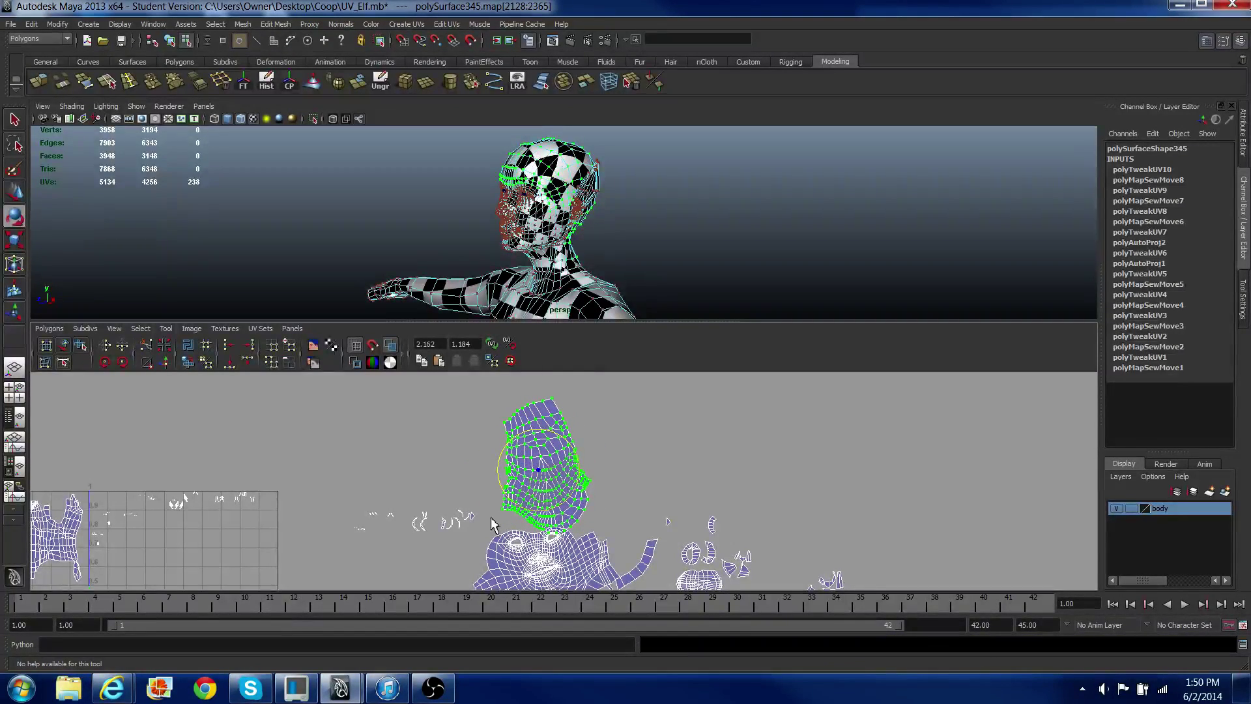
pyautogui.press('w')
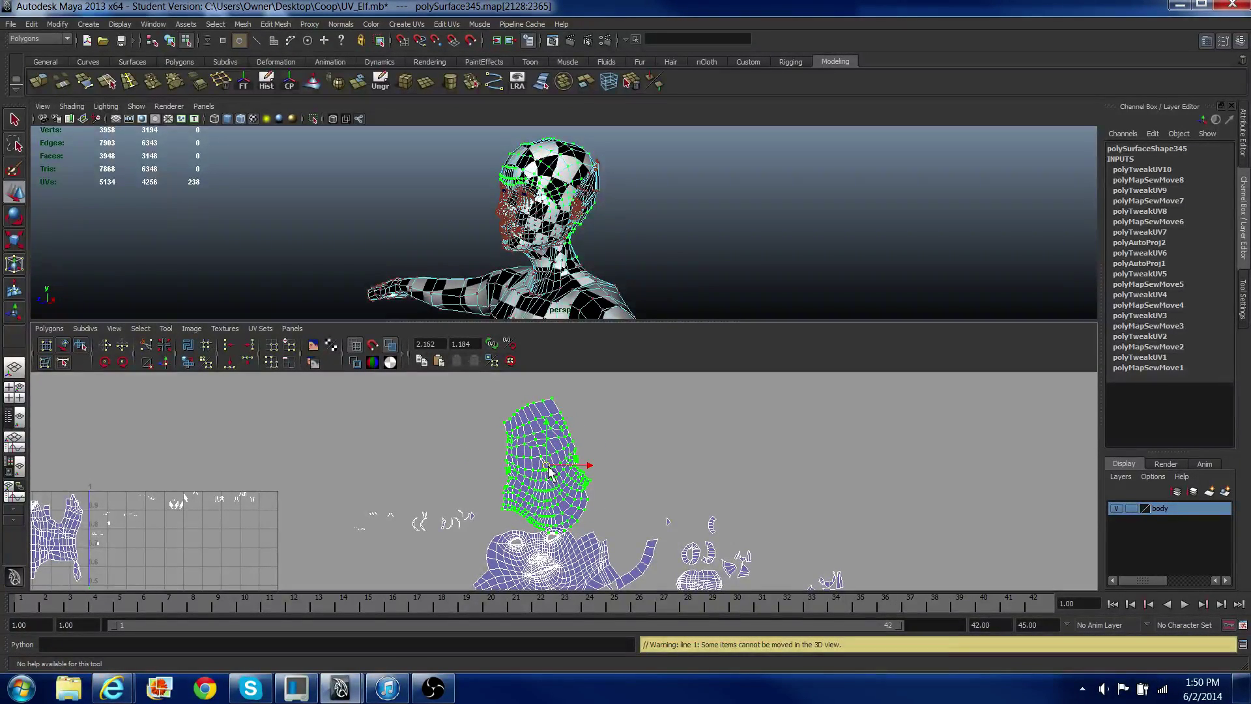
pyautogui.moveTo(549, 465); pyautogui.dragTo(525, 456)
# Step: Try to sew the scalp shell's entire forehead border onto the head shell with Move and Sew UV Edges
pyautogui.scroll(4, 526, 501)
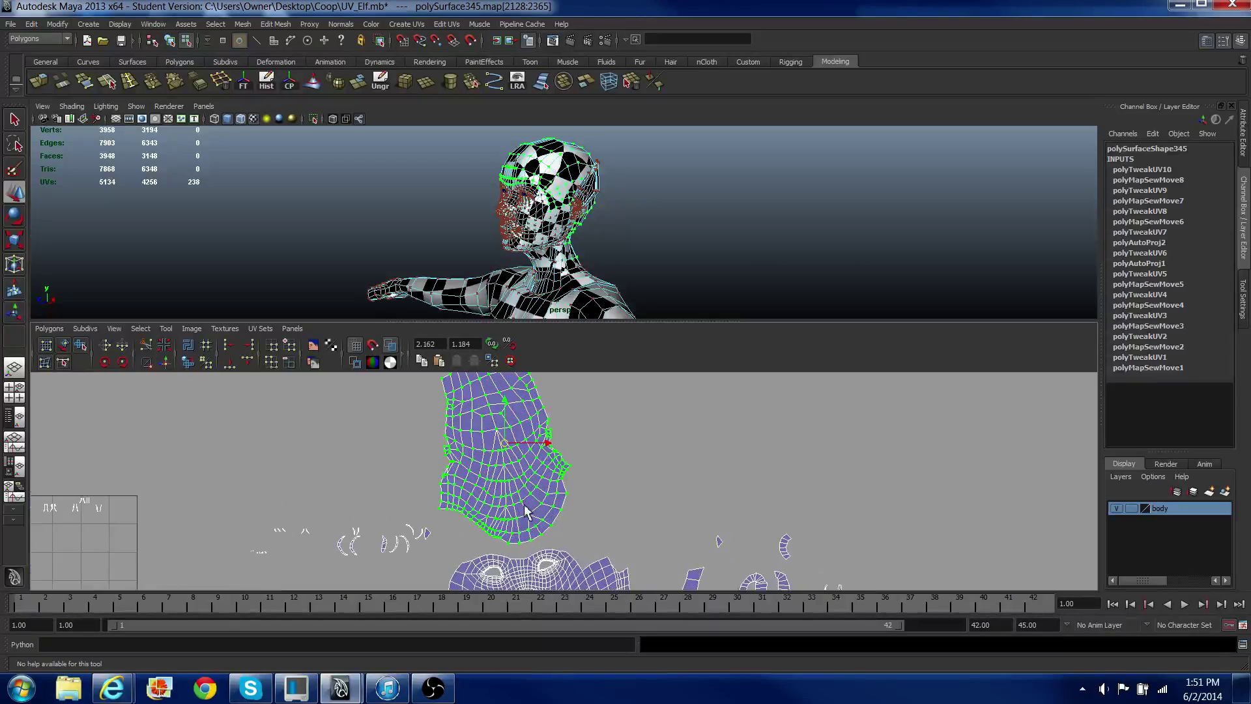
pyautogui.keyDown('alt'); pyautogui.moveTo(525, 506); pyautogui.dragTo(524, 462, button='middle'); pyautogui.keyUp('alt')
pyautogui.moveTo(462, 469); pyautogui.dragTo(458, 455, button='right')
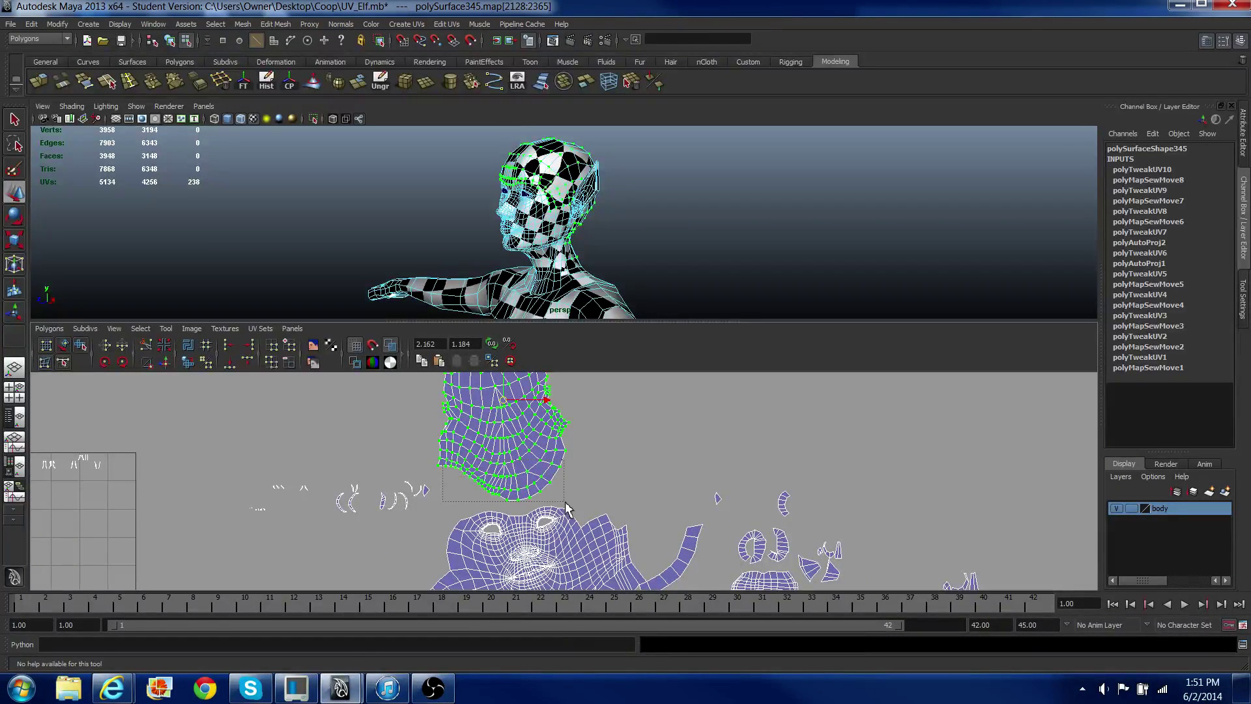
pyautogui.moveTo(565, 501); pyautogui.dragTo(569, 503)
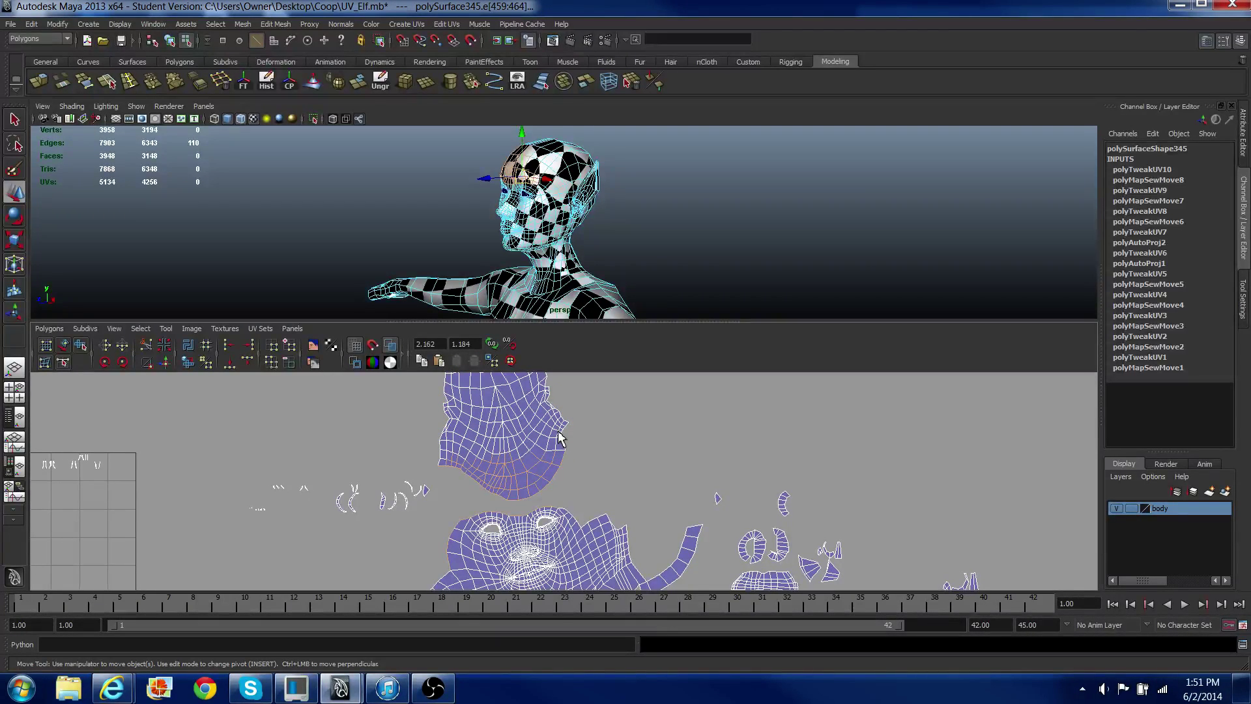
pyautogui.keyDown('shift'); pyautogui.moveTo(585, 448); pyautogui.dragTo(586, 449); pyautogui.keyUp('shift')
pyautogui.keyDown('alt'); pyautogui.moveTo(522, 499); pyautogui.dragTo(546, 470, button='middle'); pyautogui.keyUp('alt')
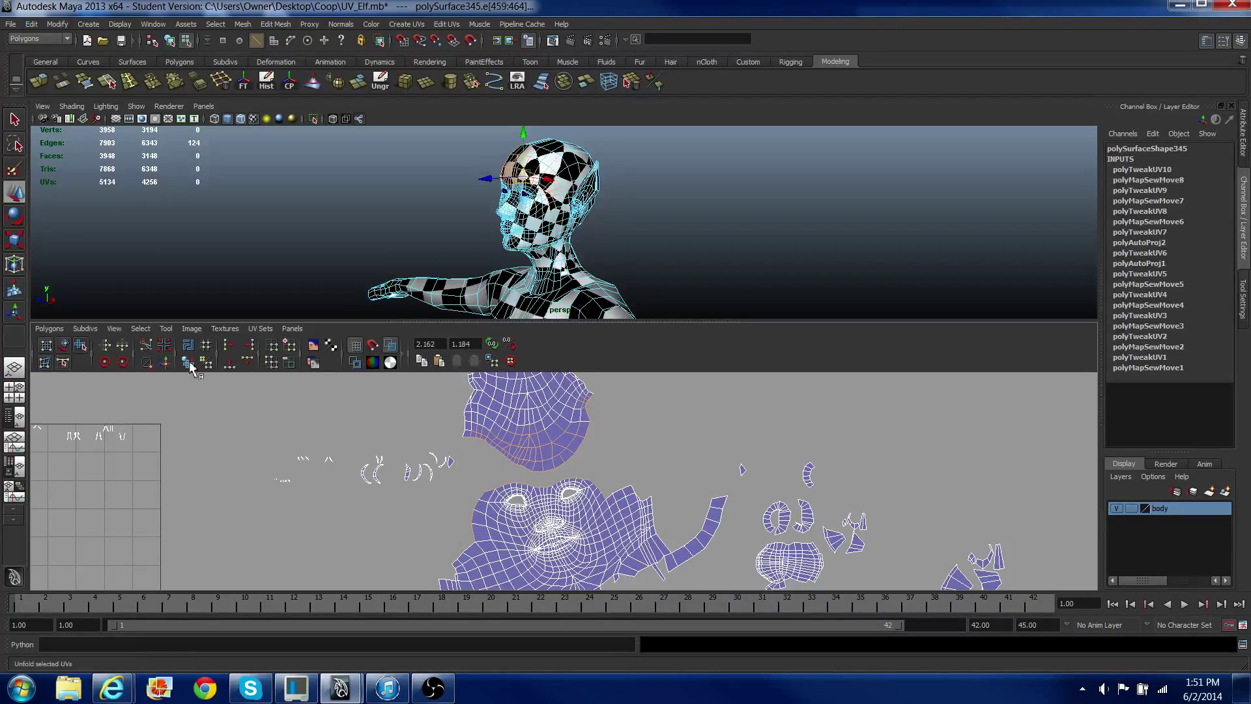
pyautogui.click(164, 363)
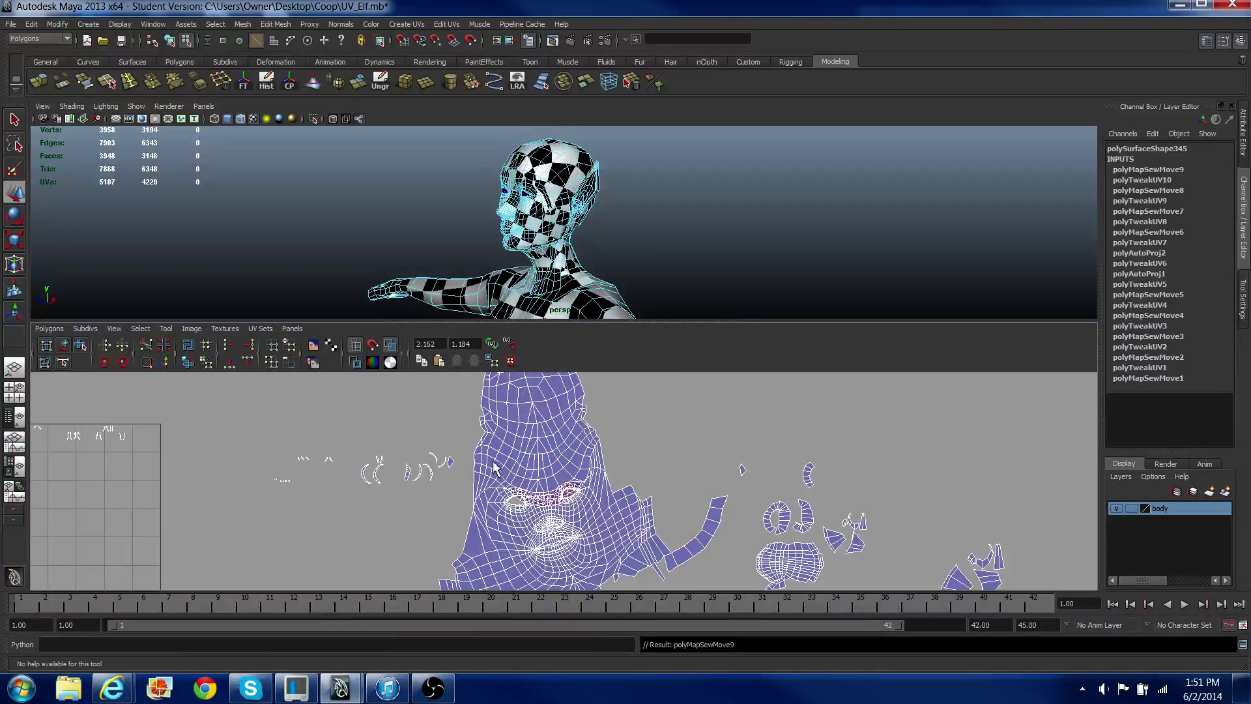
# Step: Select all UVs of the joined head and scalp shell and move them slightly downward
pyautogui.moveTo(557, 490); pyautogui.dragTo(589, 489, button='right')
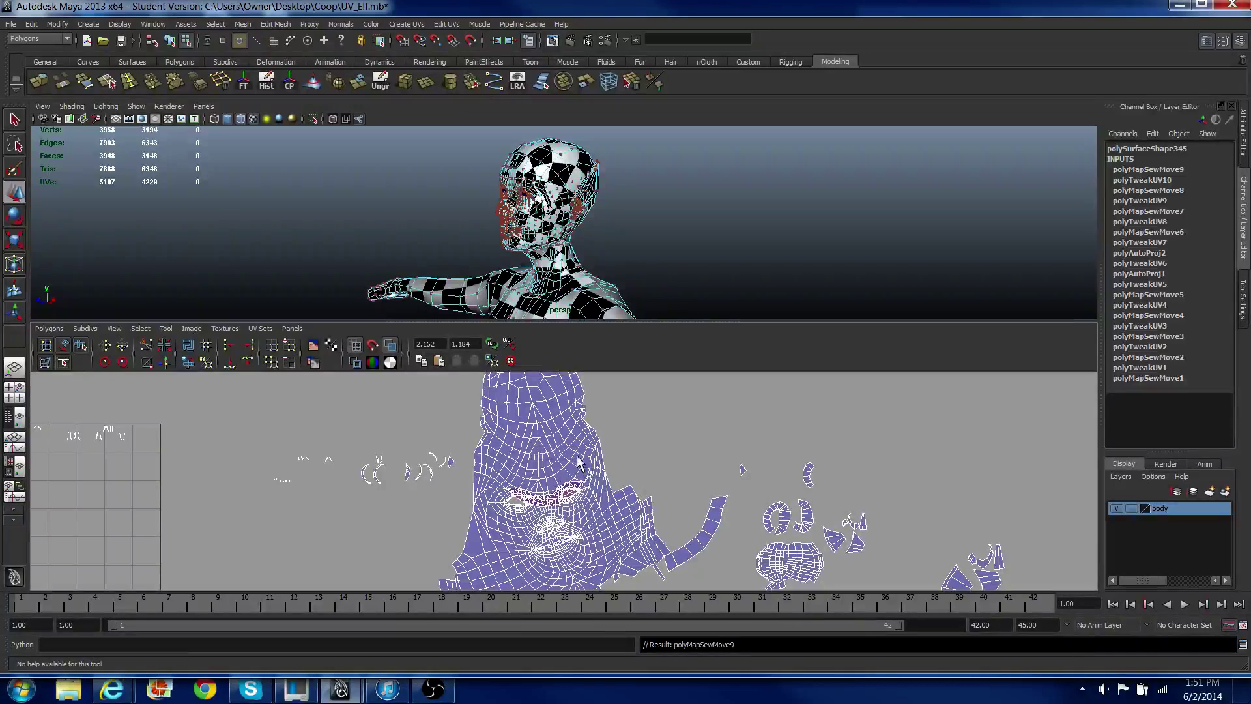
pyautogui.moveTo(595, 463); pyautogui.dragTo(607, 477)
pyautogui.keyDown('ctrl'); pyautogui.moveTo(607, 477); pyautogui.dragTo(630, 471, button='right'); pyautogui.keyUp('ctrl')
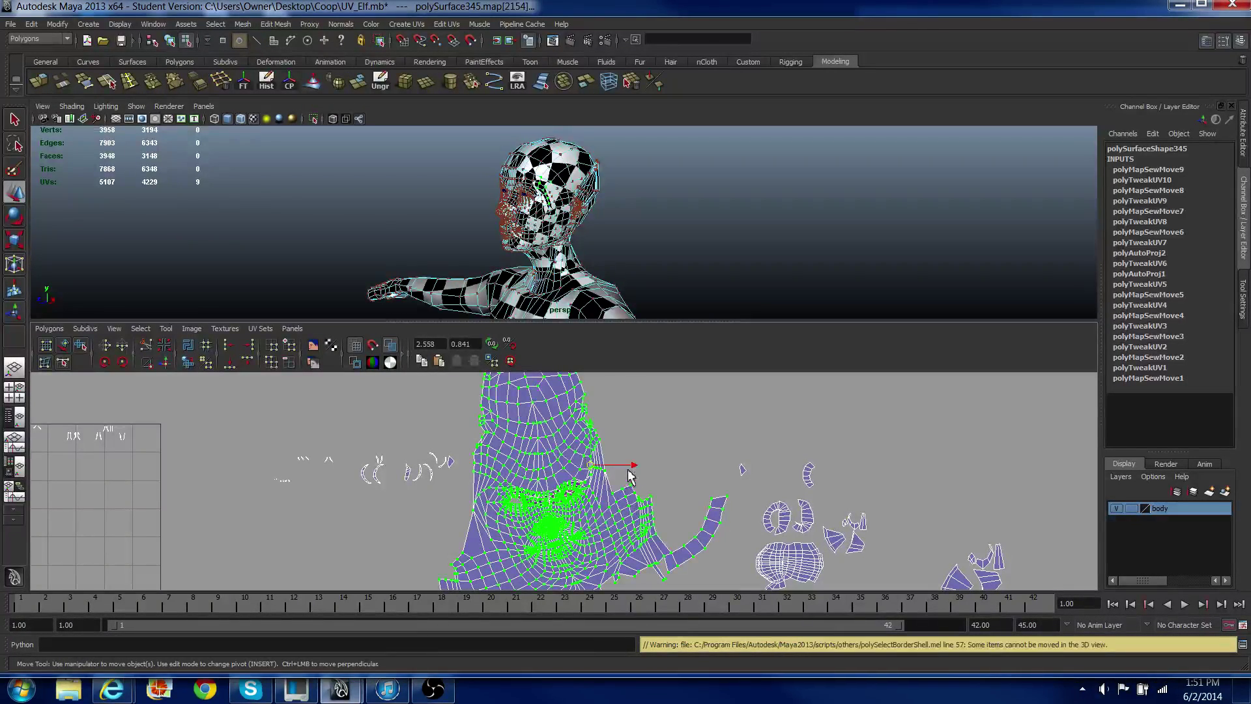
pyautogui.keyDown('alt'); pyautogui.moveTo(571, 524); pyautogui.dragTo(563, 430, button='middle'); pyautogui.keyUp('alt')
pyautogui.scroll(-2, 564, 438)
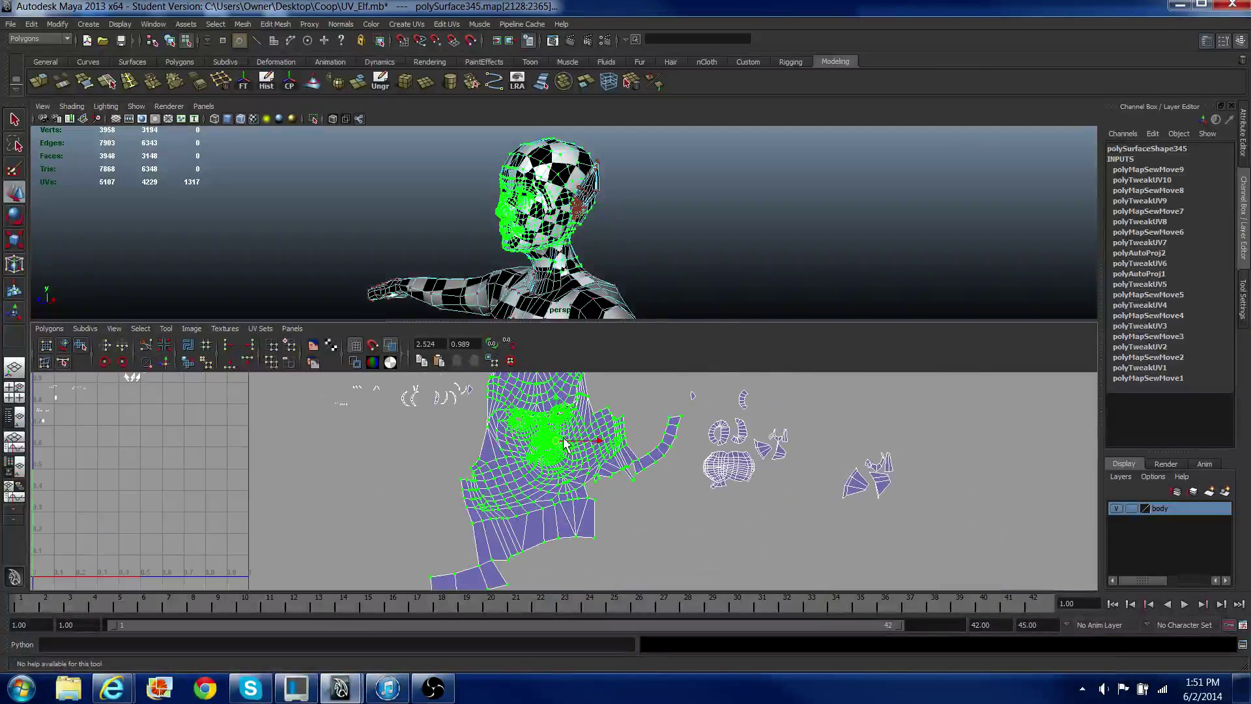
pyautogui.moveTo(565, 445); pyautogui.dragTo(570, 509)
# Step: Try to unfold the UVs of the forehead and both eye areas, and undo that unfold
pyautogui.scroll(3, 567, 479)
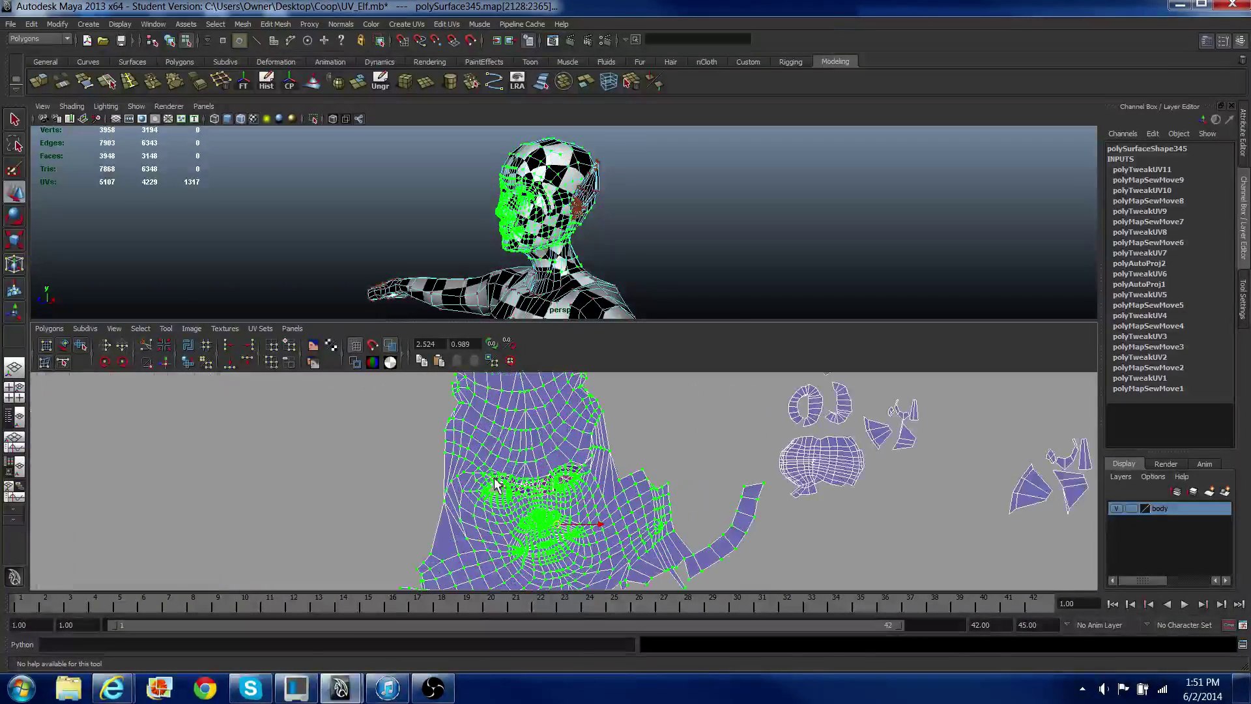
pyautogui.moveTo(494, 477); pyautogui.dragTo(513, 479, button='right')
pyautogui.moveTo(413, 408); pyautogui.dragTo(627, 512)
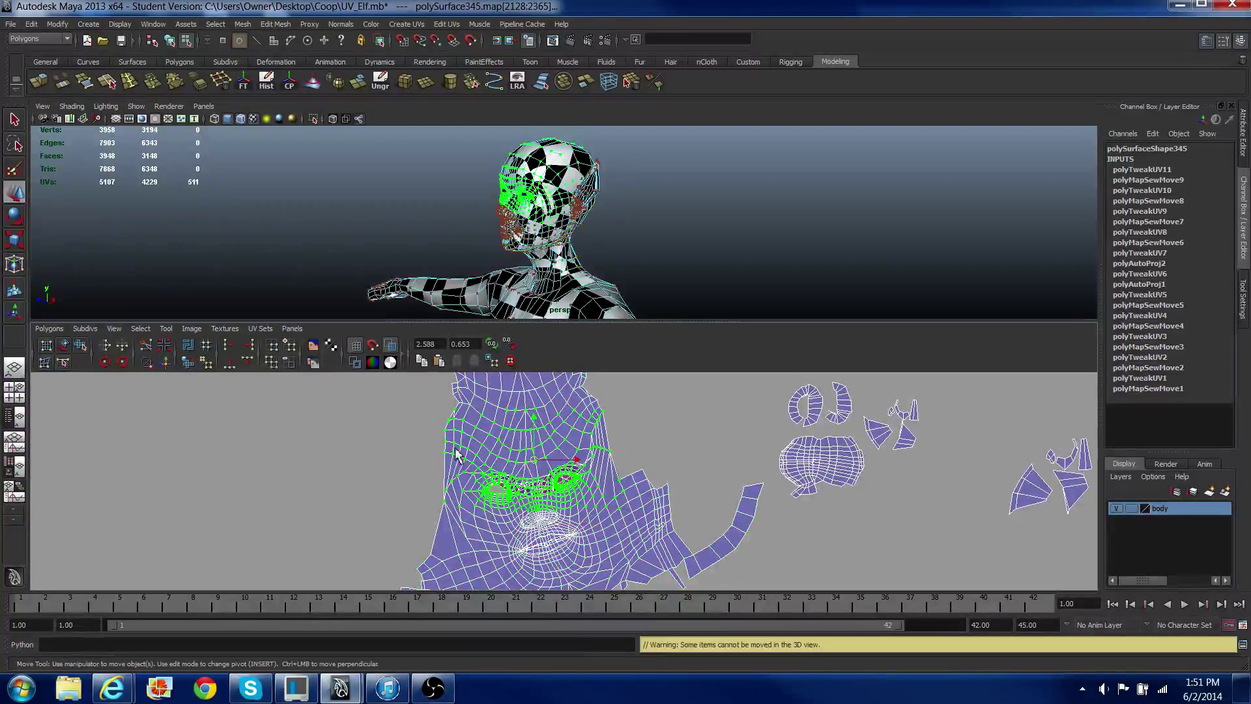
pyautogui.click(190, 362)
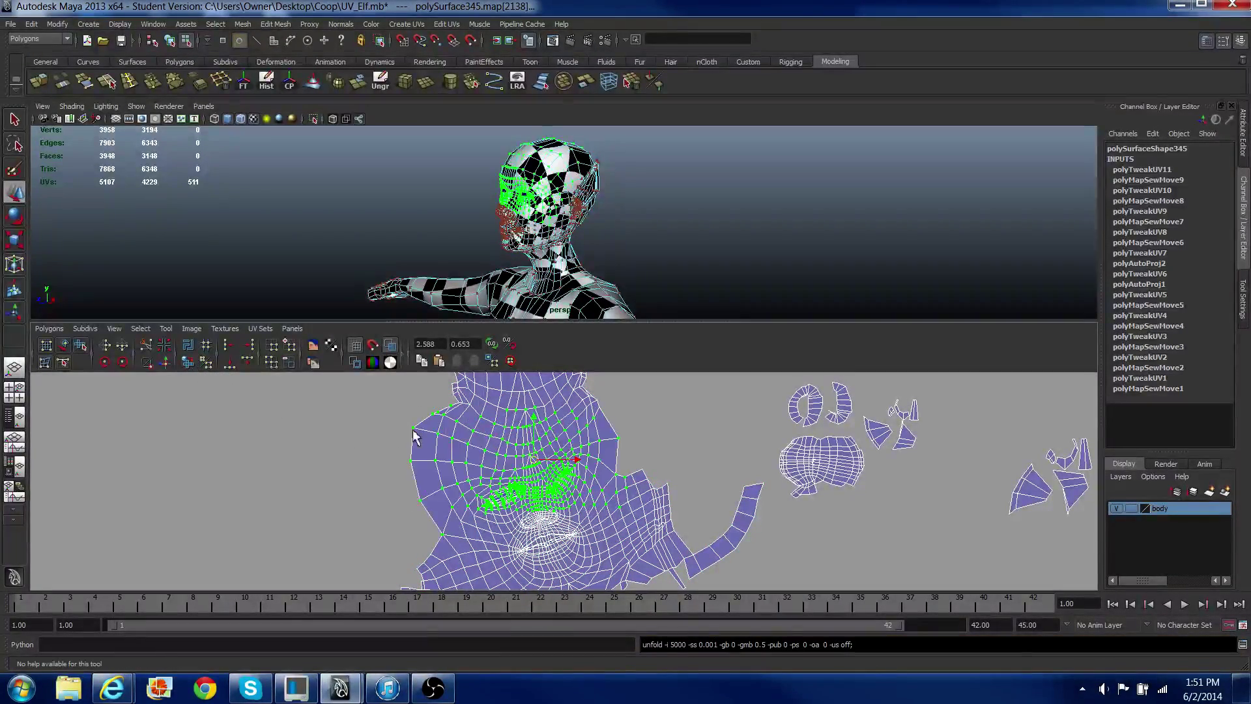
pyautogui.hotkey('ctrl', 'z')
# Step: Undo the shell move and the full forehead sew so the scalp is a separate shell above the head
pyautogui.scroll(4, 531, 476)
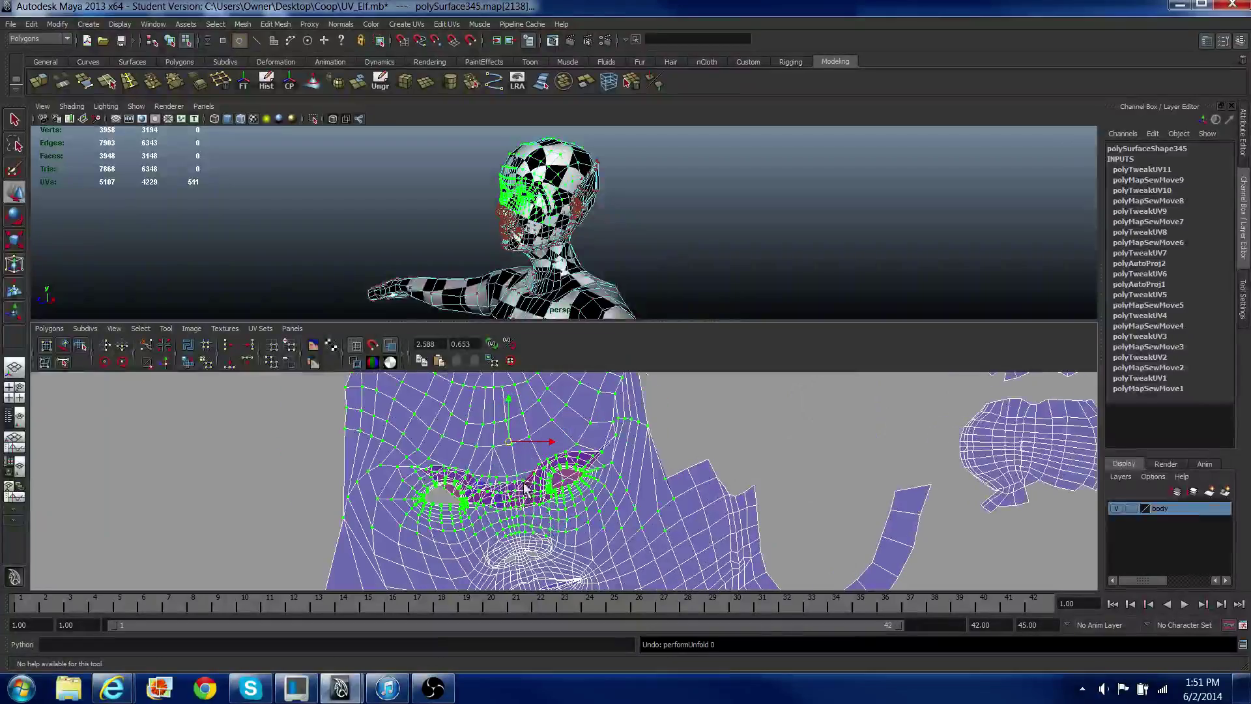
pyautogui.hotkey('ctrl', 'z')
pyautogui.hotkey('ctrl', 'z')
pyautogui.hotkey('ctrl', 'z')
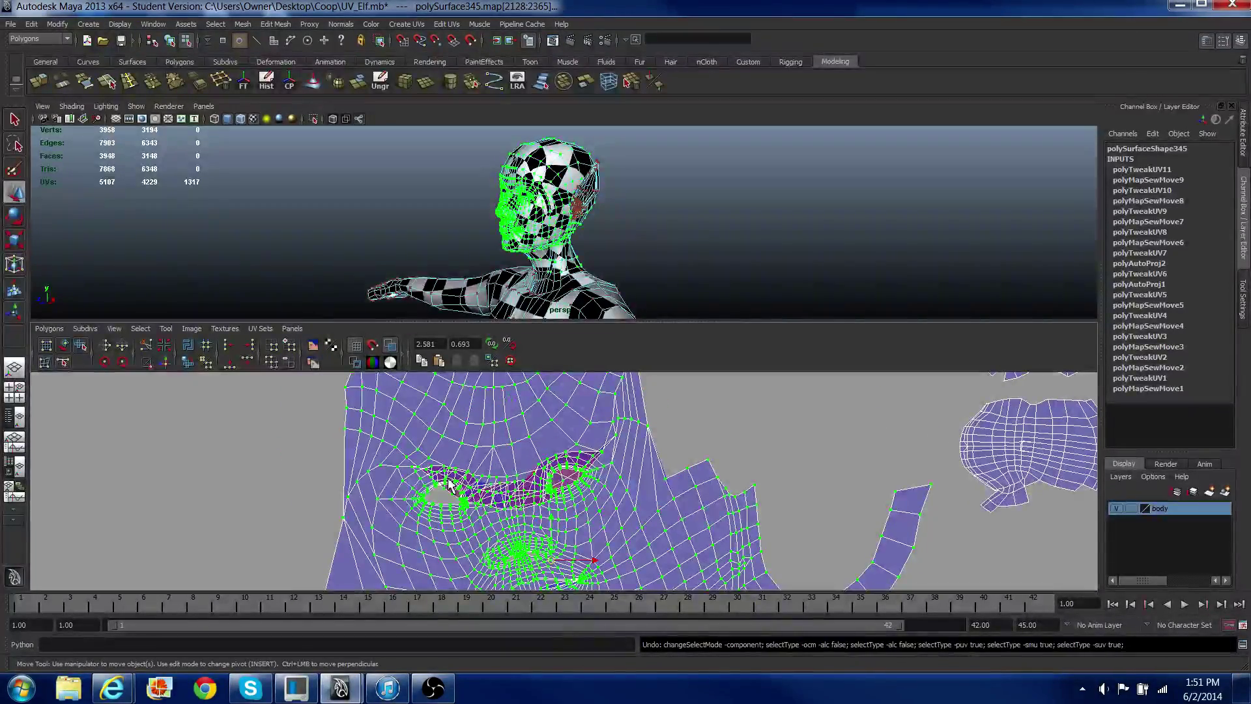
pyautogui.hotkey('ctrl', 'z')
pyautogui.scroll(-6, 459, 465)
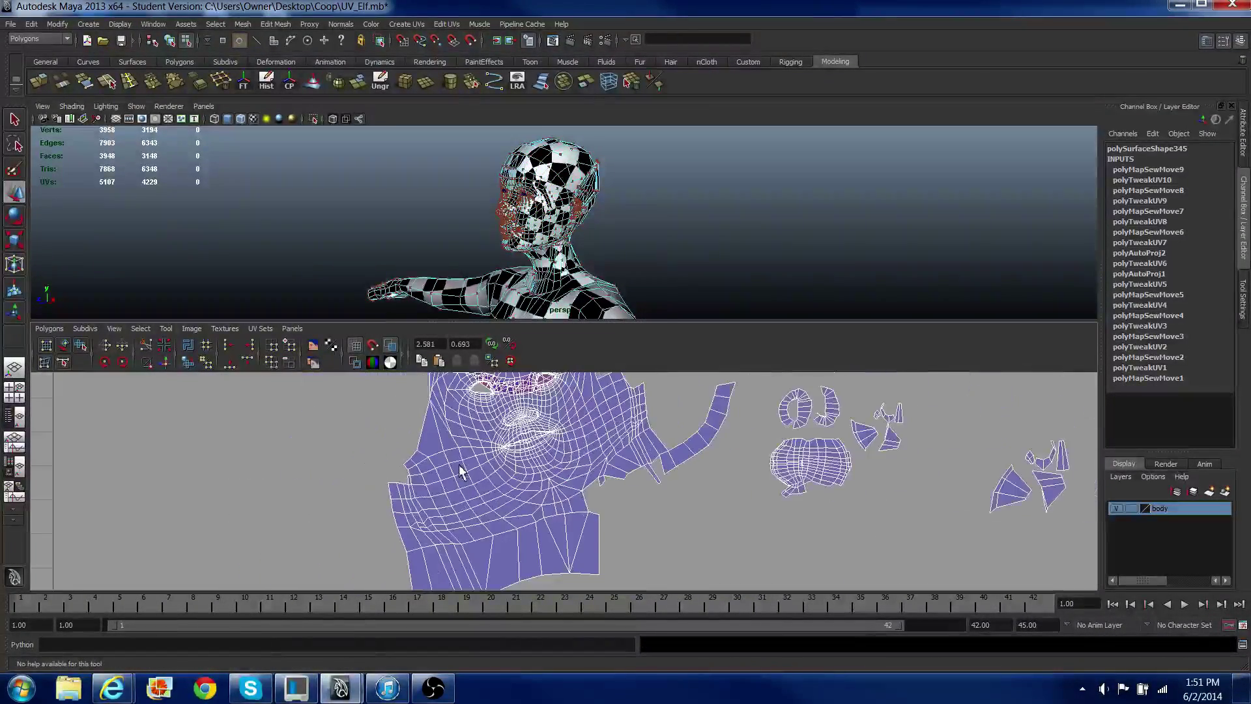
pyautogui.scroll(-3, 460, 465)
pyautogui.hotkey('ctrl', 'z')
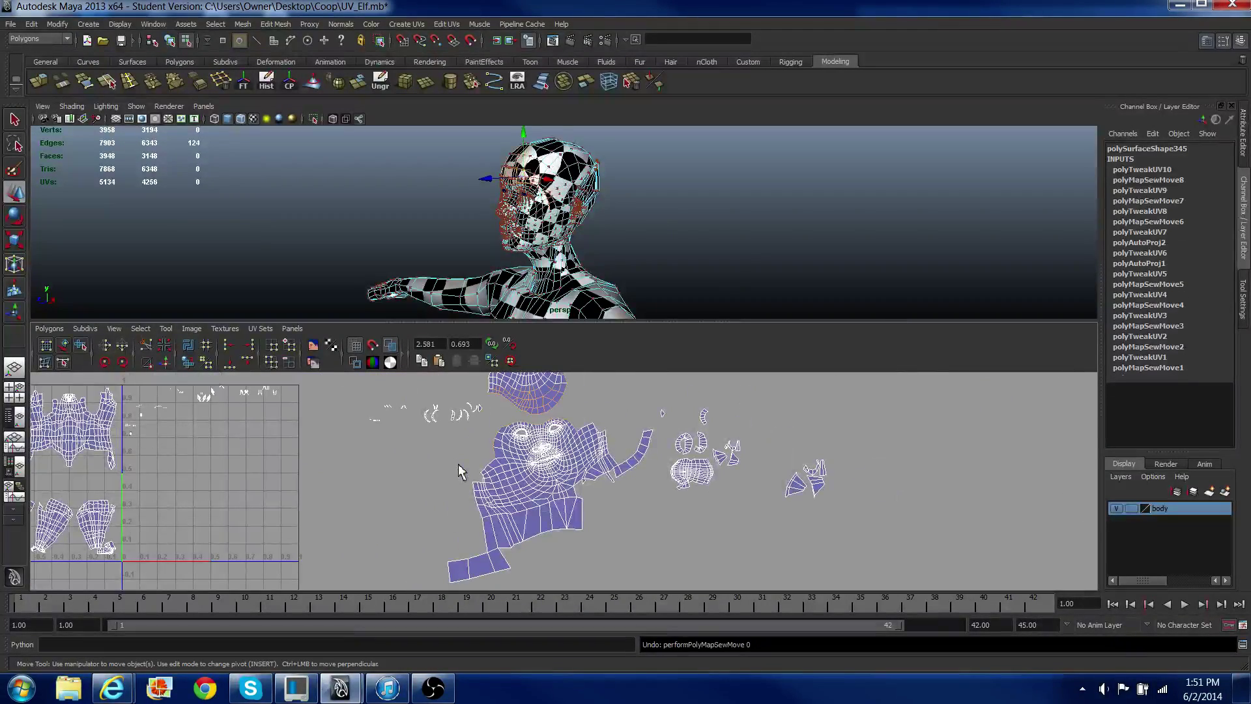
# Step: Sew only the central forehead edges between the eyes to join the scalp to the head shell with Move and Sew UV Edges
pyautogui.scroll(4, 467, 462)
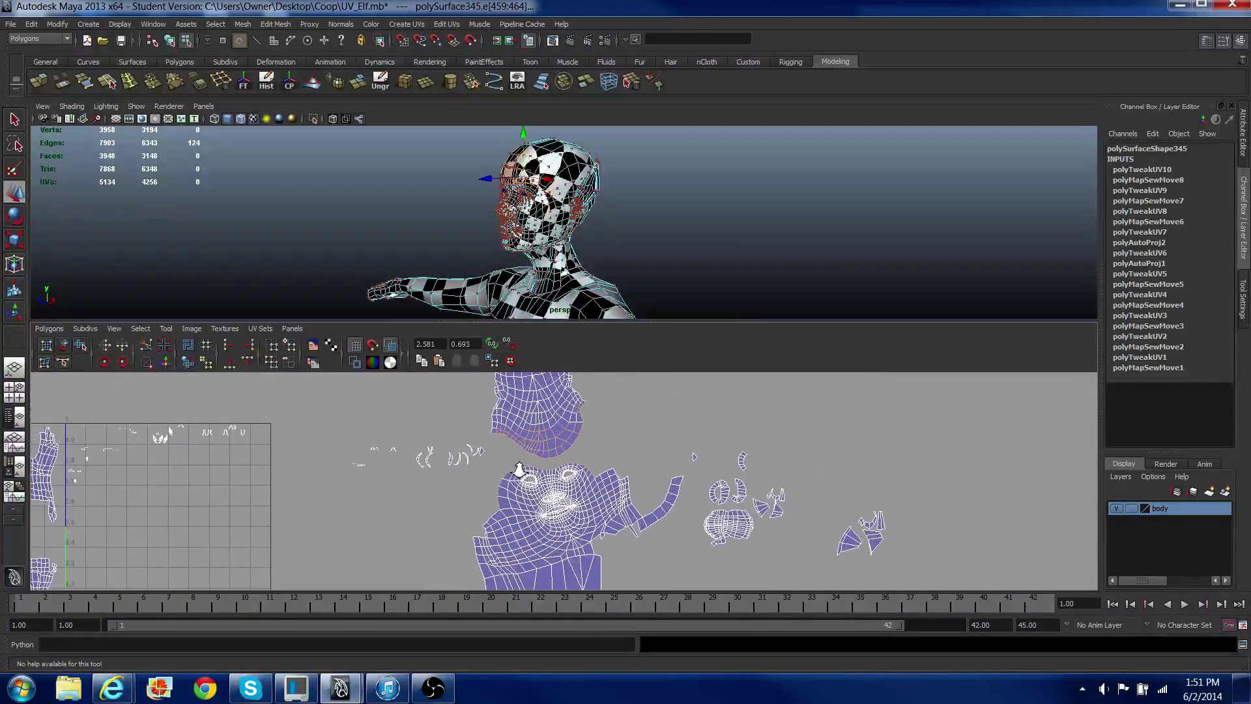
pyautogui.rightClick(525, 467)
pyautogui.click(527, 444)
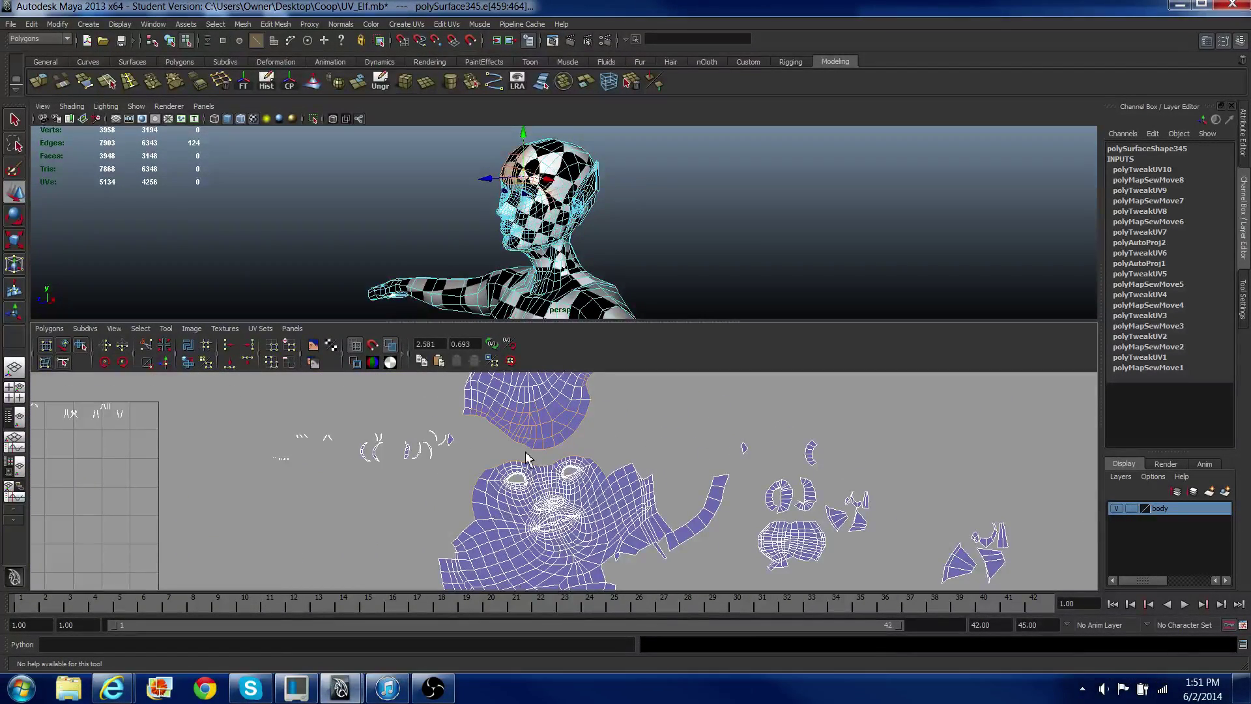
pyautogui.scroll(2, 528, 431)
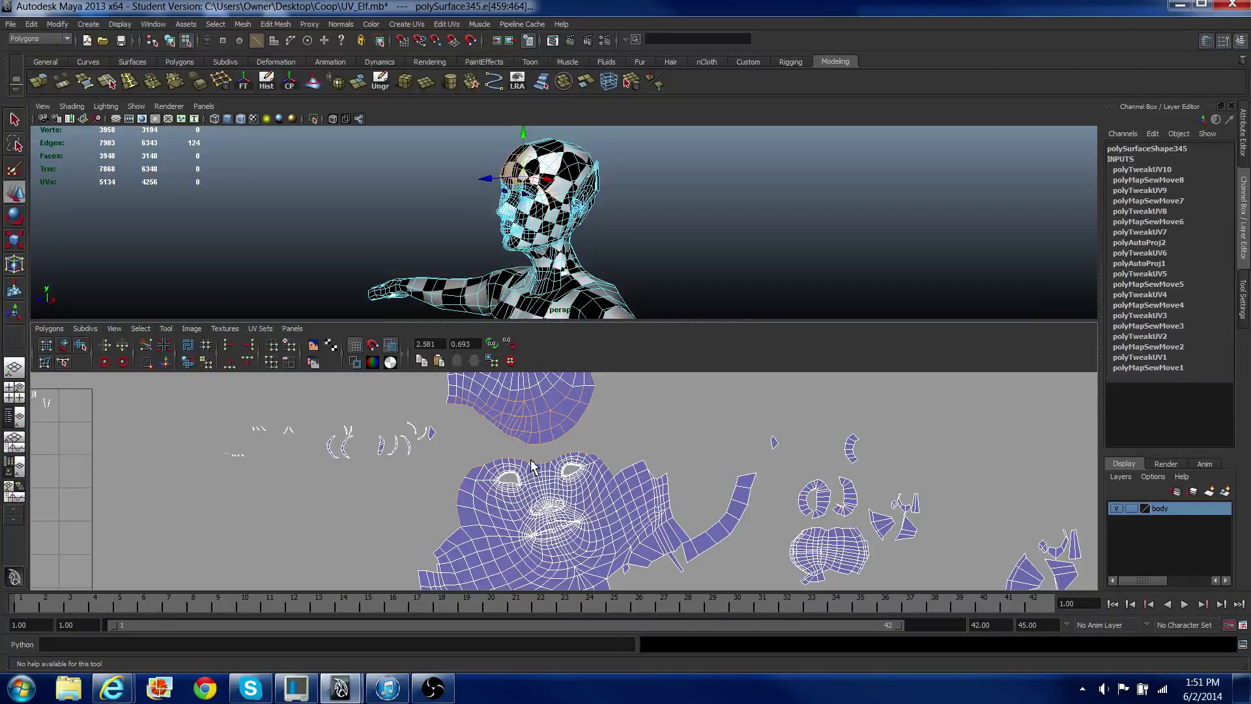
pyautogui.click(538, 464)
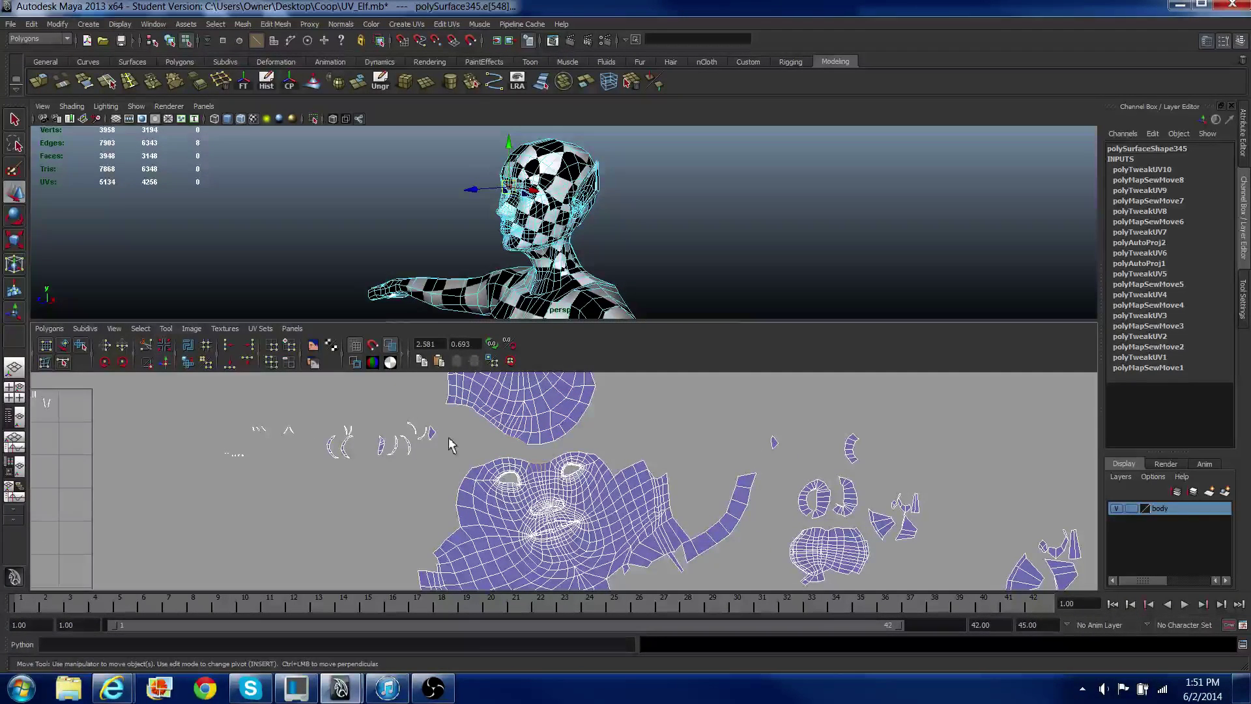
pyautogui.click(167, 367)
# Step: Sew the open scalp border edges above the right-hand eye of the face to the brow in two short sections
pyautogui.scroll(3, 564, 469)
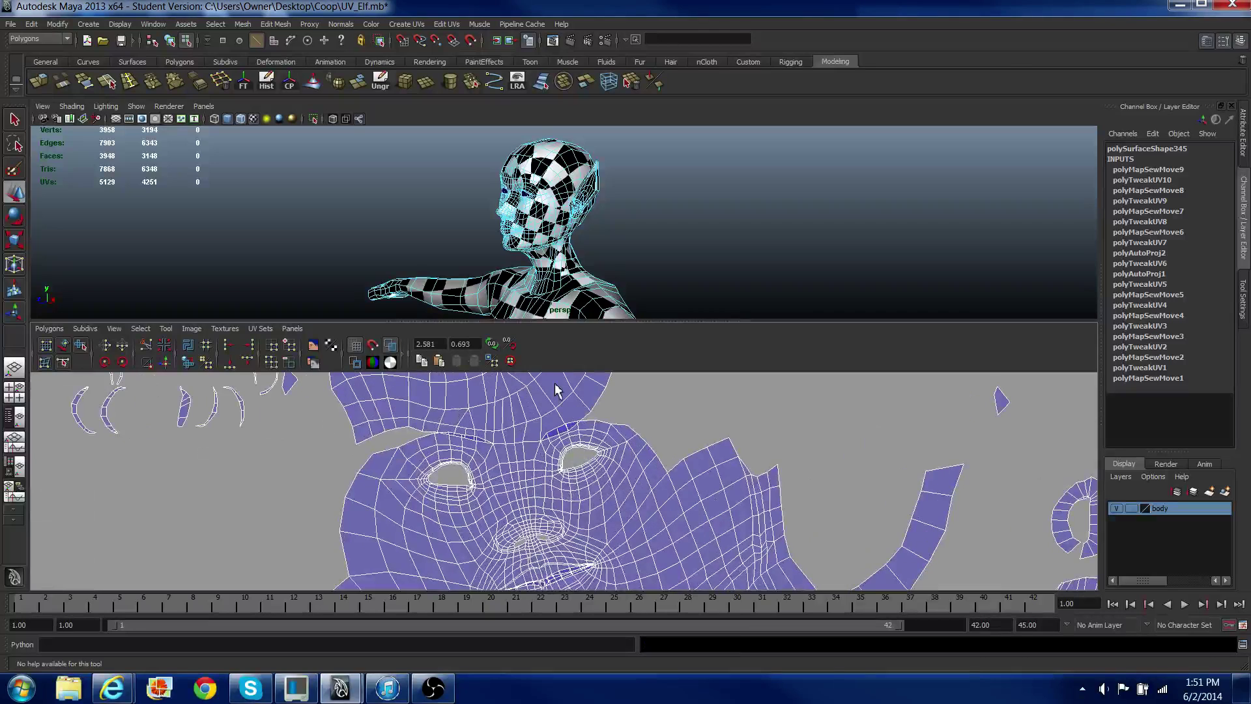
pyautogui.keyDown('alt'); pyautogui.moveTo(558, 414); pyautogui.dragTo(553, 429, button='middle'); pyautogui.keyUp('alt')
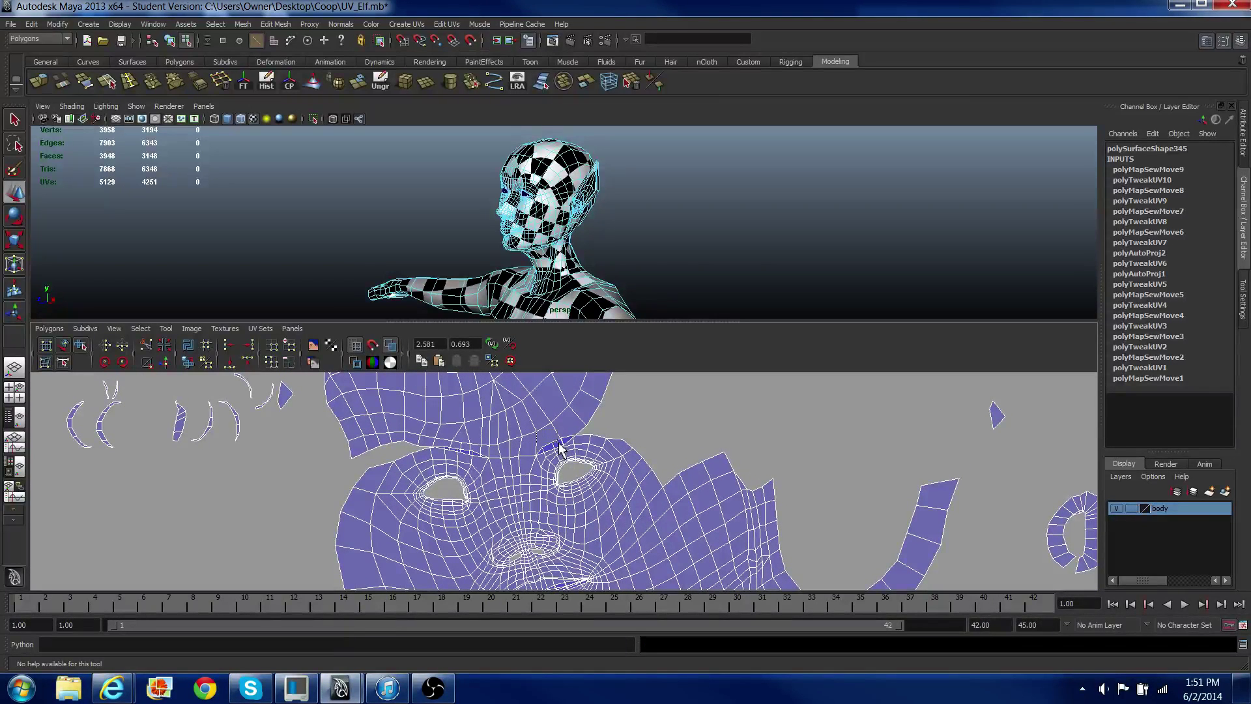
pyautogui.press('w')
pyautogui.click(560, 449)
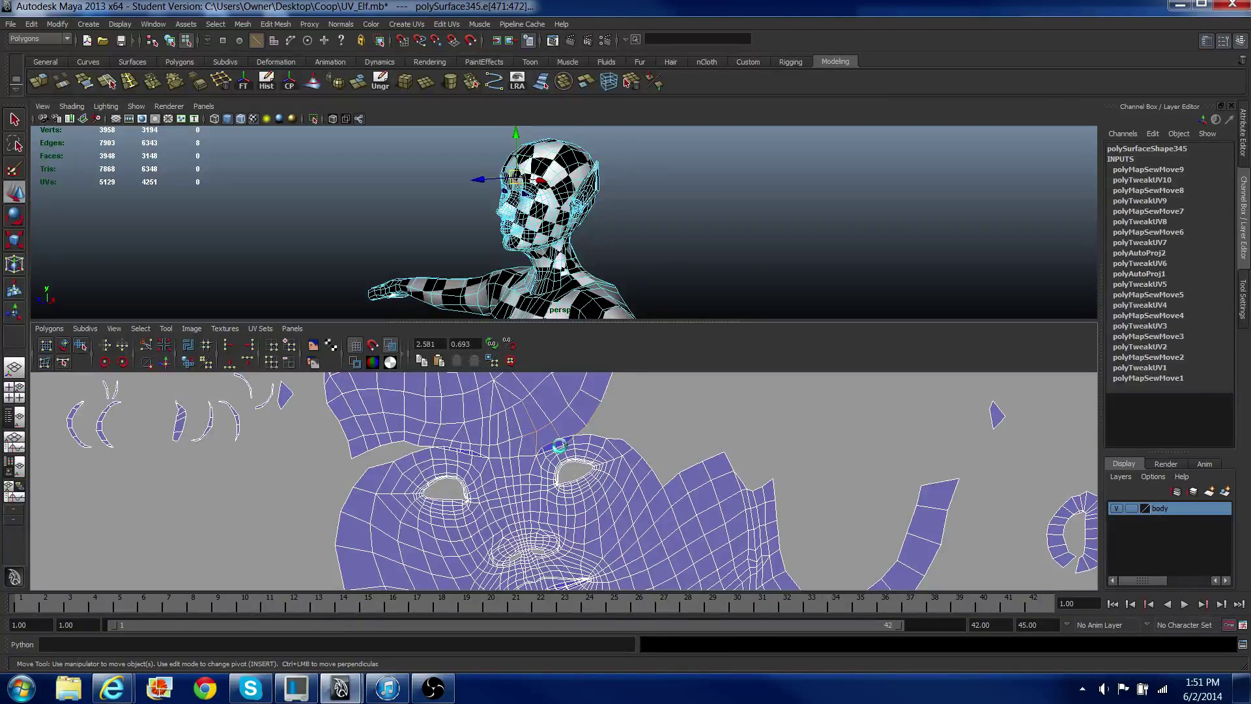
pyautogui.moveTo(580, 424); pyautogui.dragTo(623, 447)
pyautogui.press('g')
# Step: Select the UVs along the new seam above the right-hand eye and unfold them
pyautogui.moveTo(612, 443); pyautogui.dragTo(610, 454, button='right')
pyautogui.moveTo(608, 455); pyautogui.dragTo(531, 393)
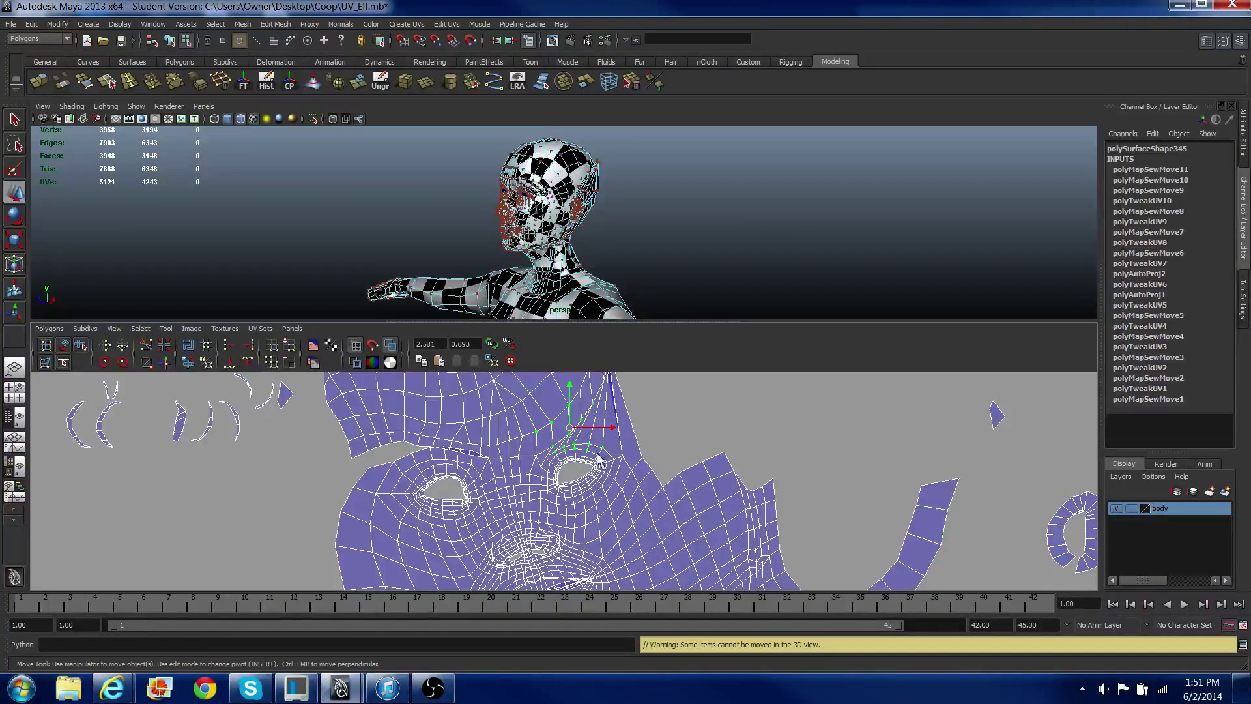
pyautogui.click(194, 363)
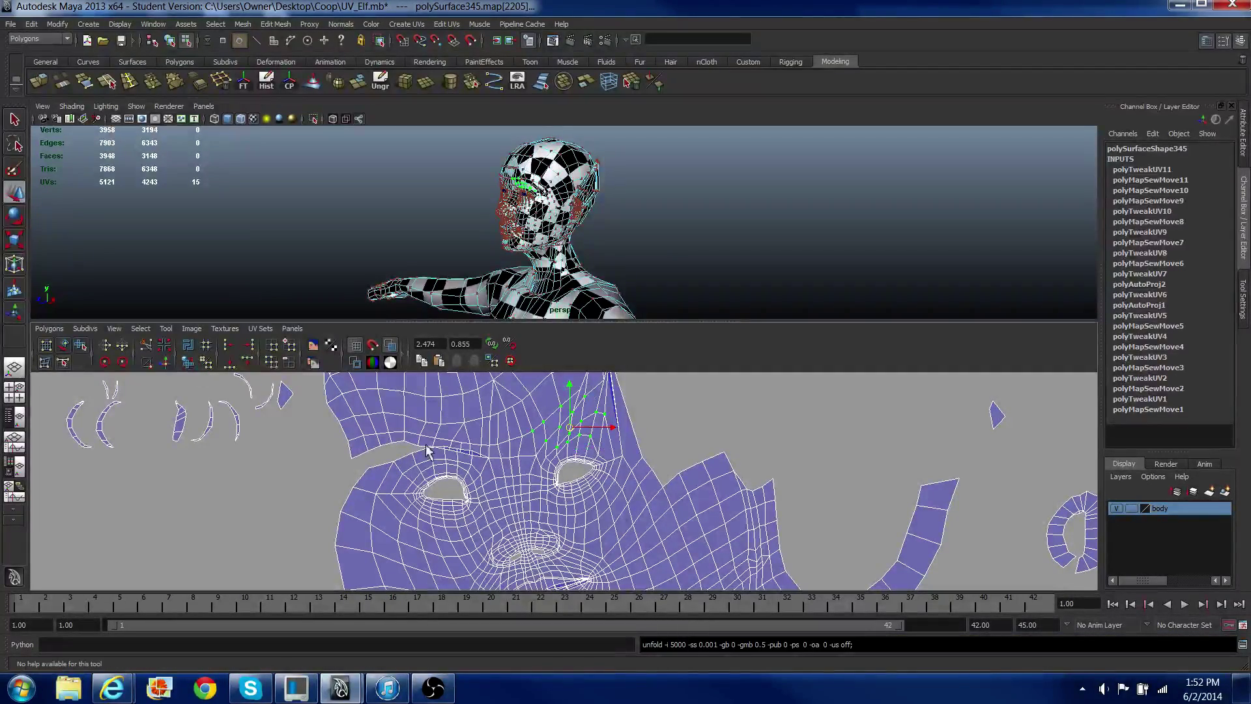
# Step: Sew the open gap between the scalp and the brow above the left-hand eye with Move and Sew UV Edges
pyautogui.moveTo(423, 429); pyautogui.dragTo(490, 466)
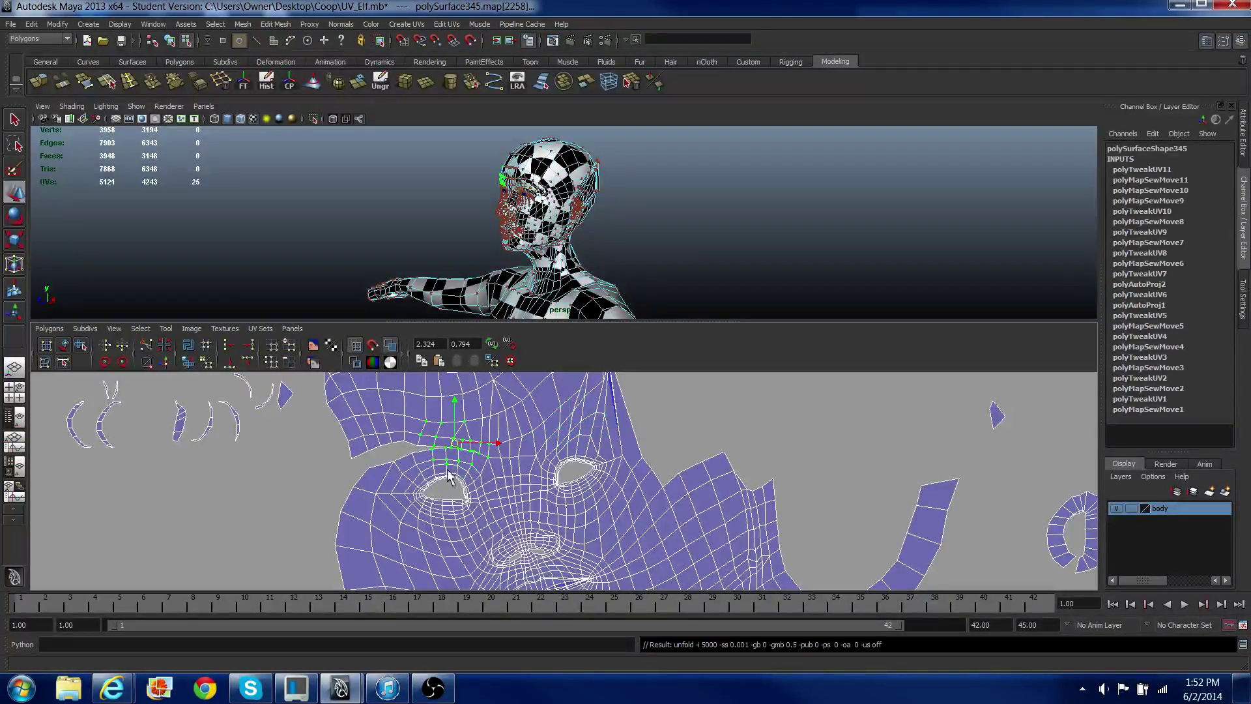
pyautogui.moveTo(404, 442); pyautogui.dragTo(407, 424, button='right')
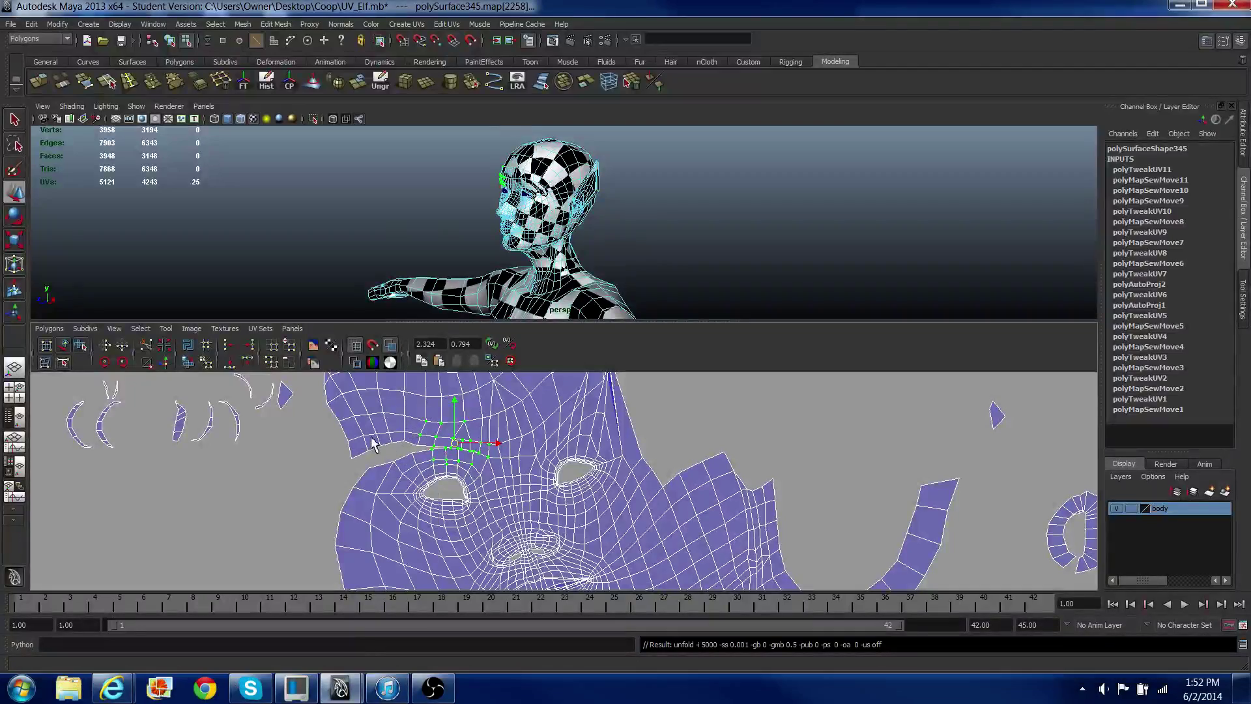
pyautogui.moveTo(370, 432); pyautogui.dragTo(434, 456)
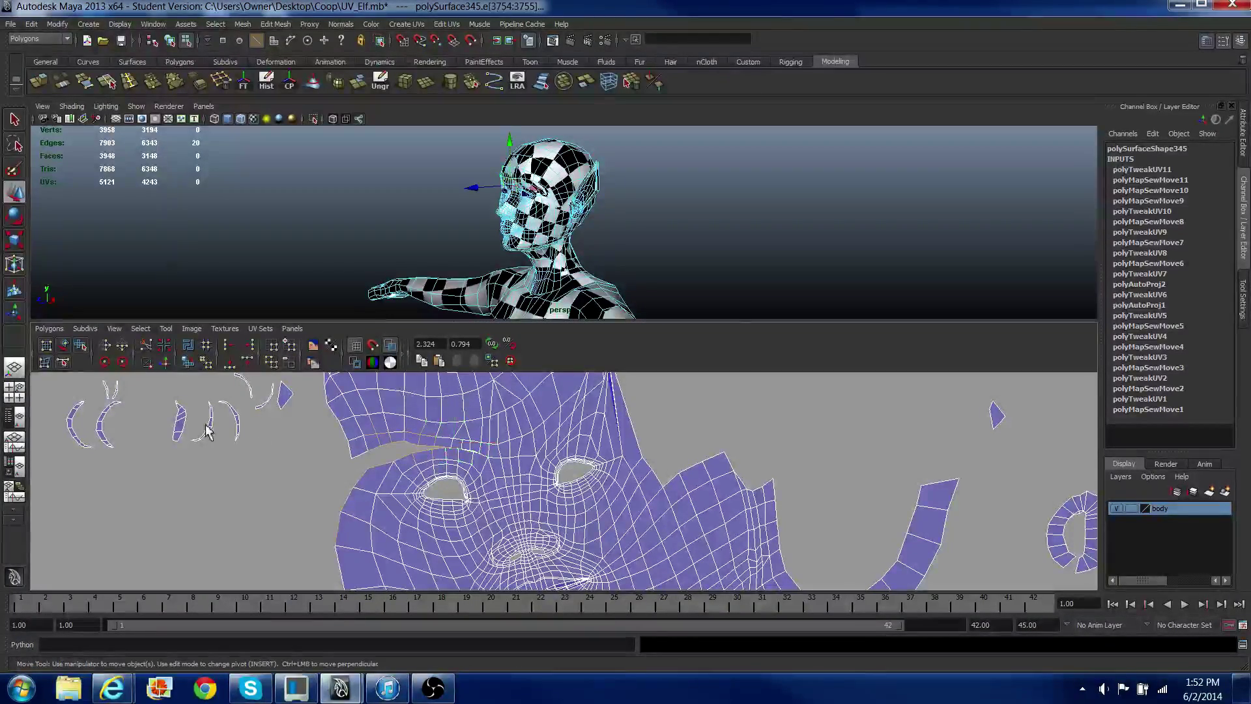
pyautogui.click(167, 362)
# Step: Unfold the brow and temple UVs around the left-hand eye, excluding the eyelid loops from the selection after trial unfolds
pyautogui.moveTo(346, 462); pyautogui.dragTo(369, 461, button='right')
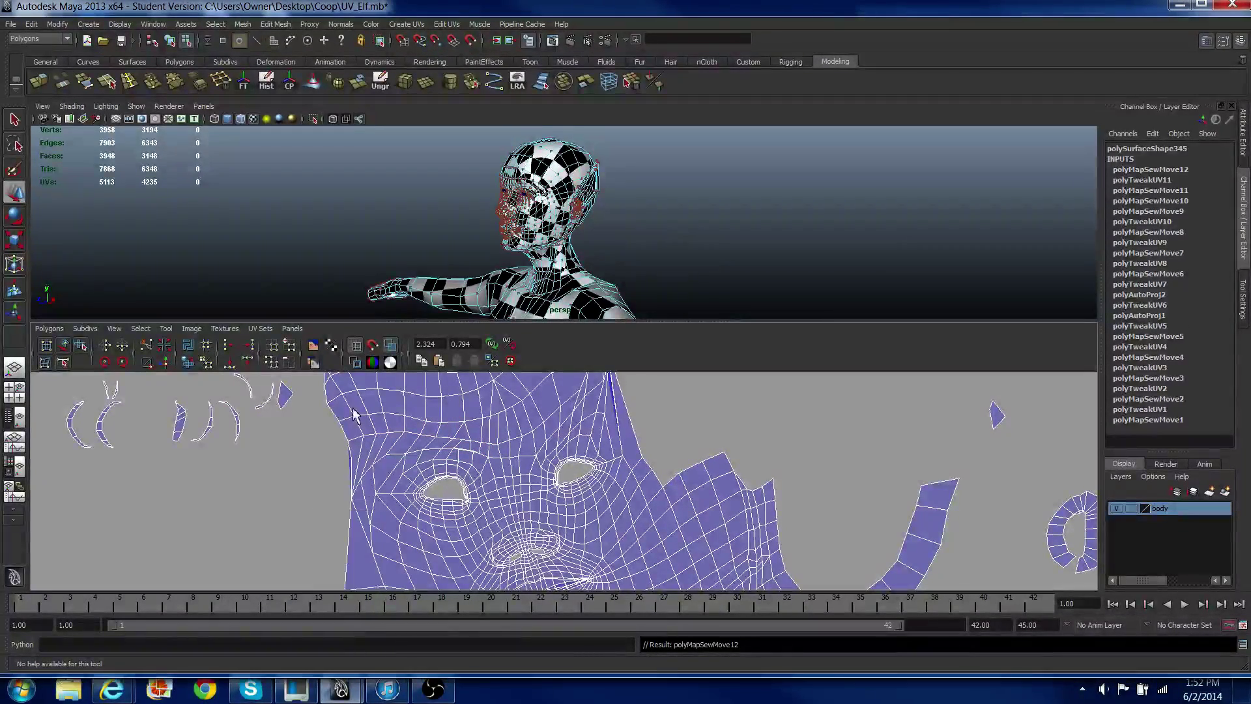
pyautogui.moveTo(335, 409); pyautogui.dragTo(479, 545)
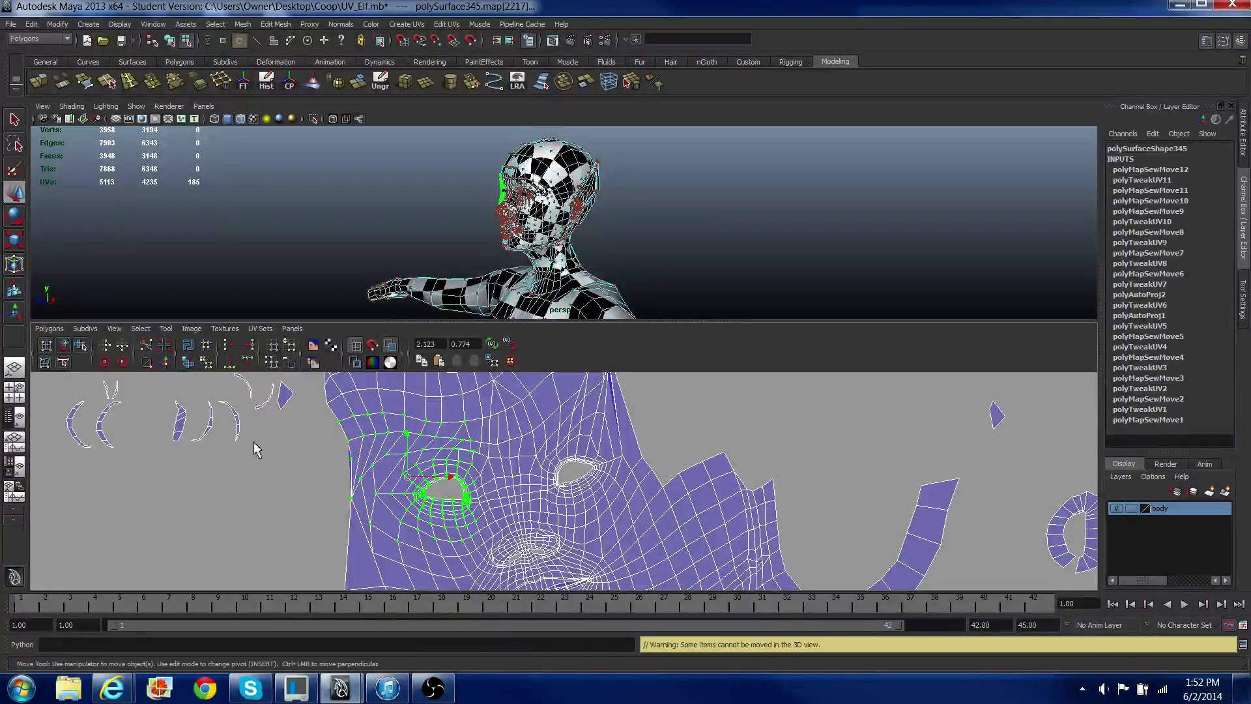
pyautogui.click(188, 363)
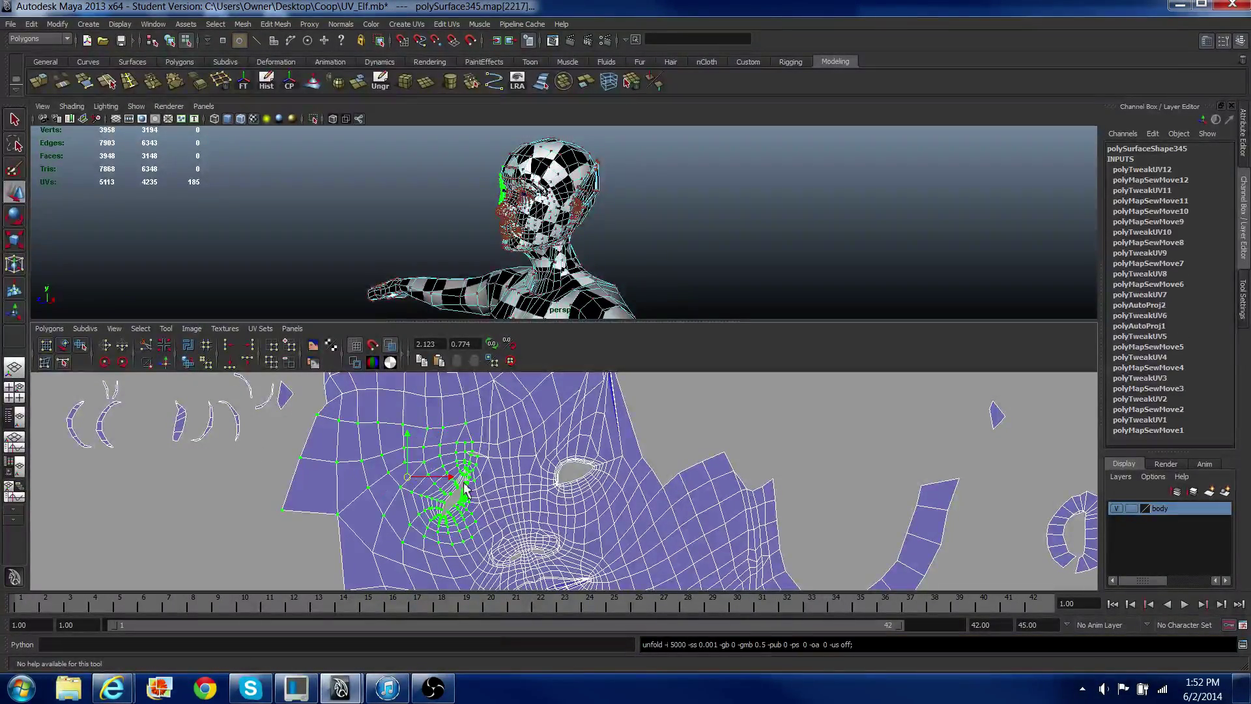
pyautogui.hotkey('ctrl', 'z')
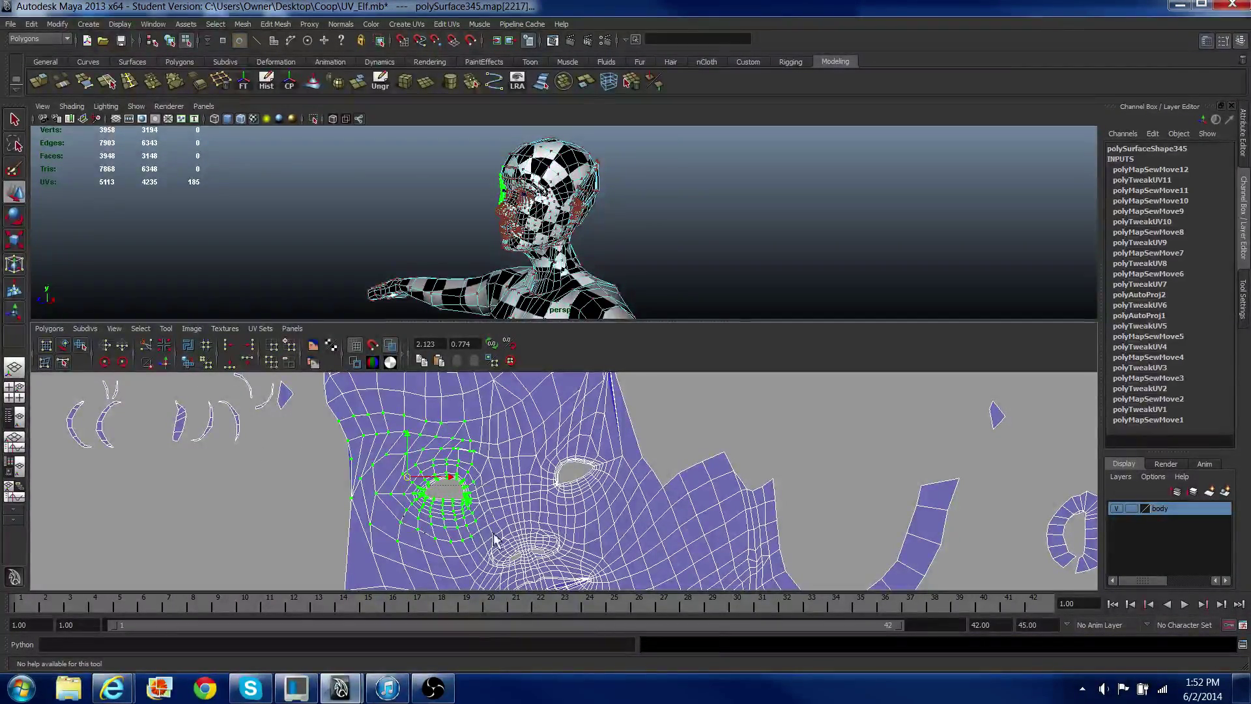
pyautogui.click(188, 363)
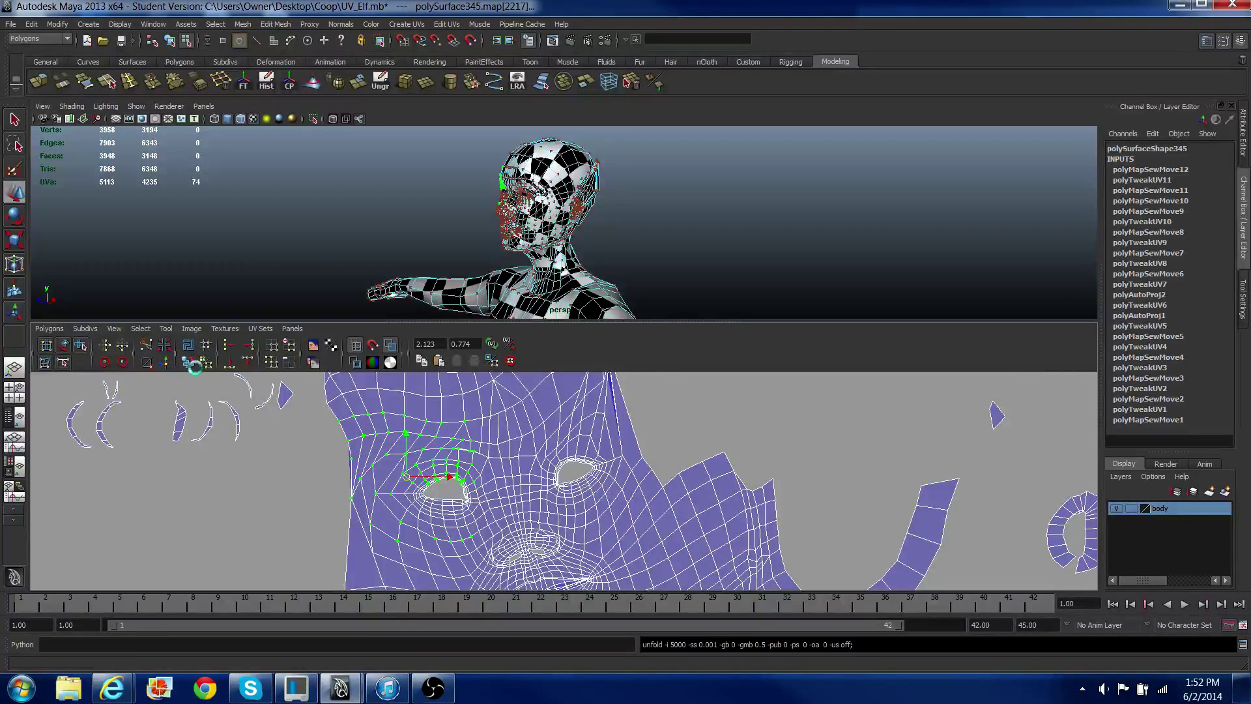
pyautogui.hotkey('ctrl', 'z')
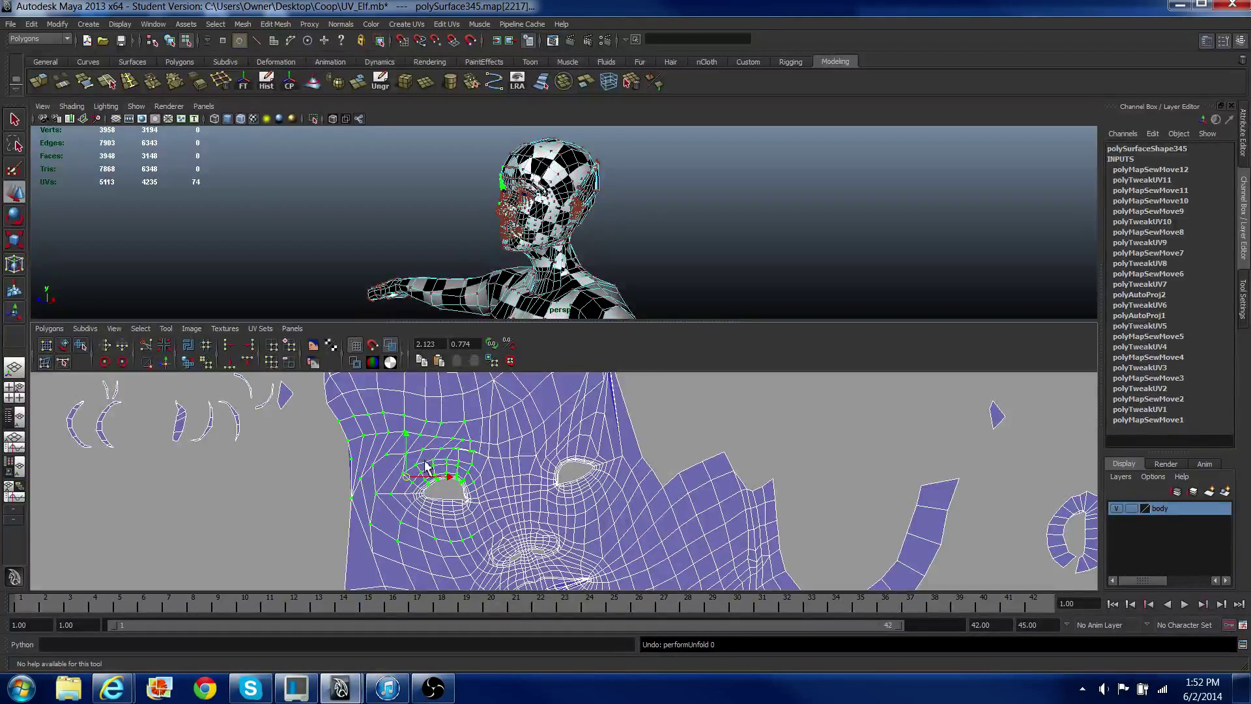
pyautogui.press('w')
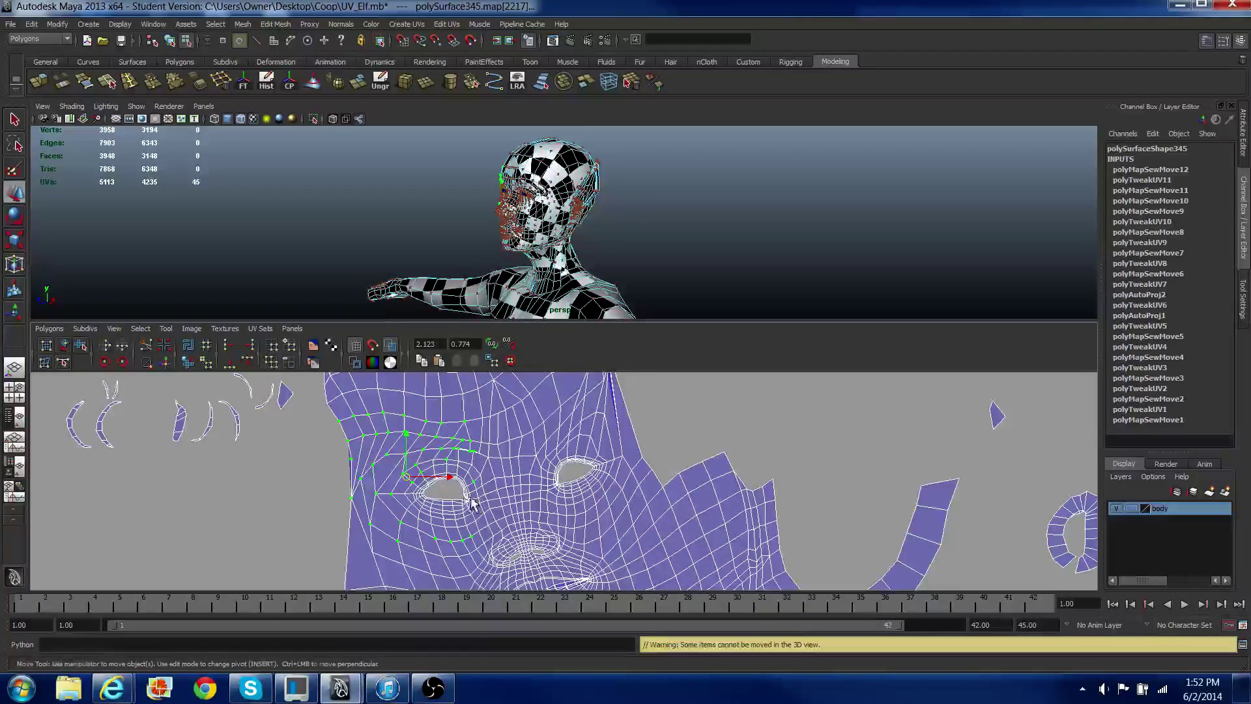
pyautogui.click(188, 363)
# Step: Sew the remaining open edges of the brow seam above the left-hand eye with Move and Sew UV Edges
pyautogui.keyDown('alt'); pyautogui.moveTo(376, 468); pyautogui.dragTo(404, 449, button='right'); pyautogui.keyUp('alt')
pyautogui.moveTo(405, 449); pyautogui.dragTo(406, 431, button='right')
pyautogui.moveTo(442, 447); pyautogui.dragTo(450, 458)
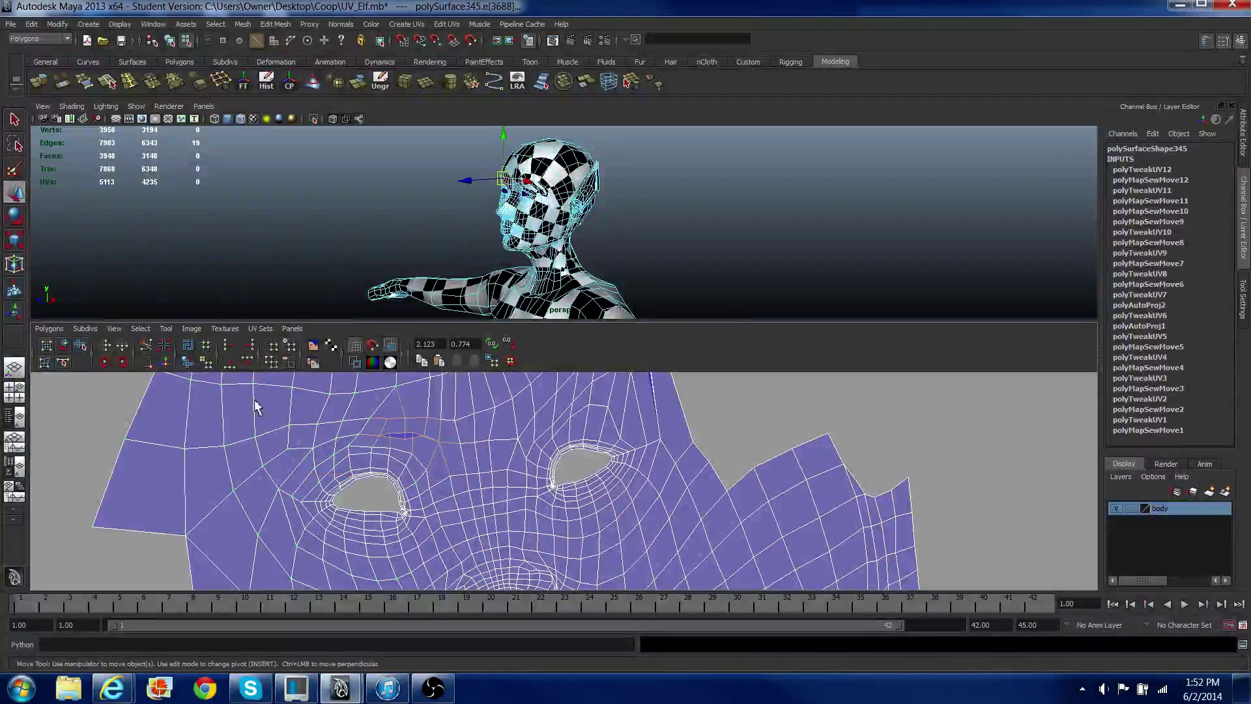
pyautogui.click(164, 361)
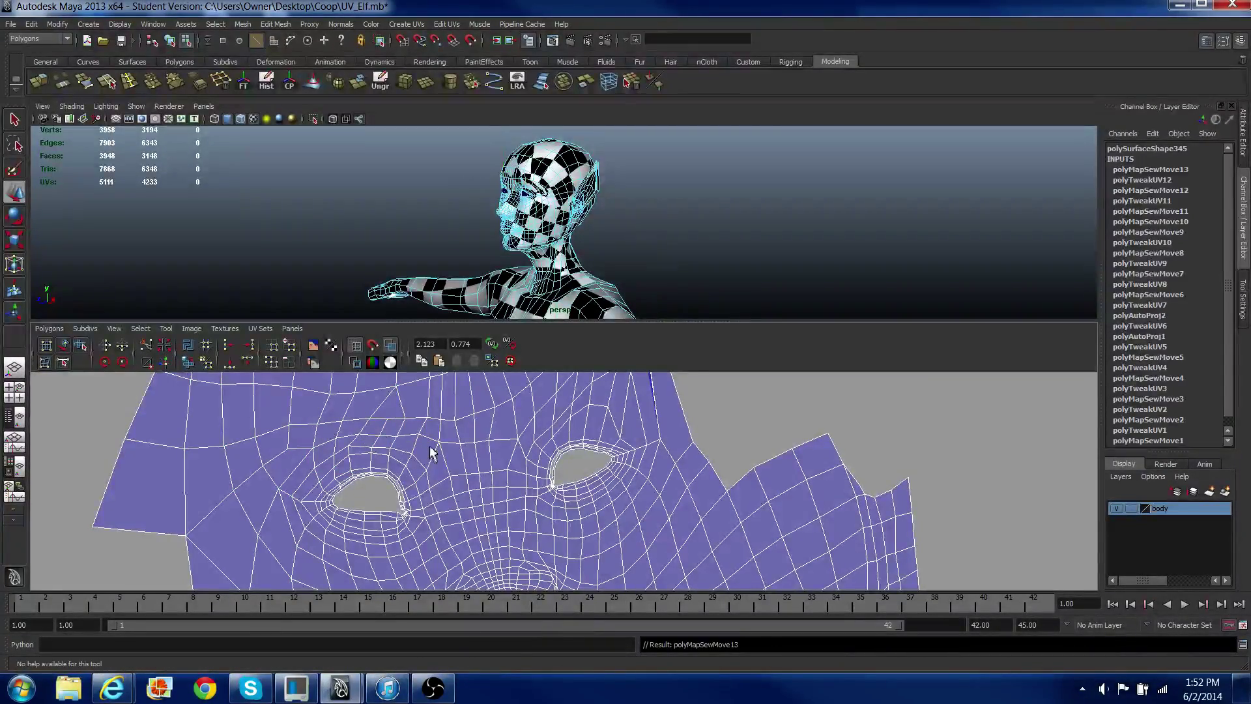
# Step: Unfold the crown UVs and the folded scalp edge on the face's right-hand side, extending the selection down to the temple after a trial unfold
pyautogui.keyDown('alt'); pyautogui.moveTo(429, 447); pyautogui.dragTo(363, 378, button='right'); pyautogui.keyUp('alt')
pyautogui.keyDown('alt'); pyautogui.moveTo(507, 470); pyautogui.dragTo(325, 581, button='middle'); pyautogui.keyUp('alt')
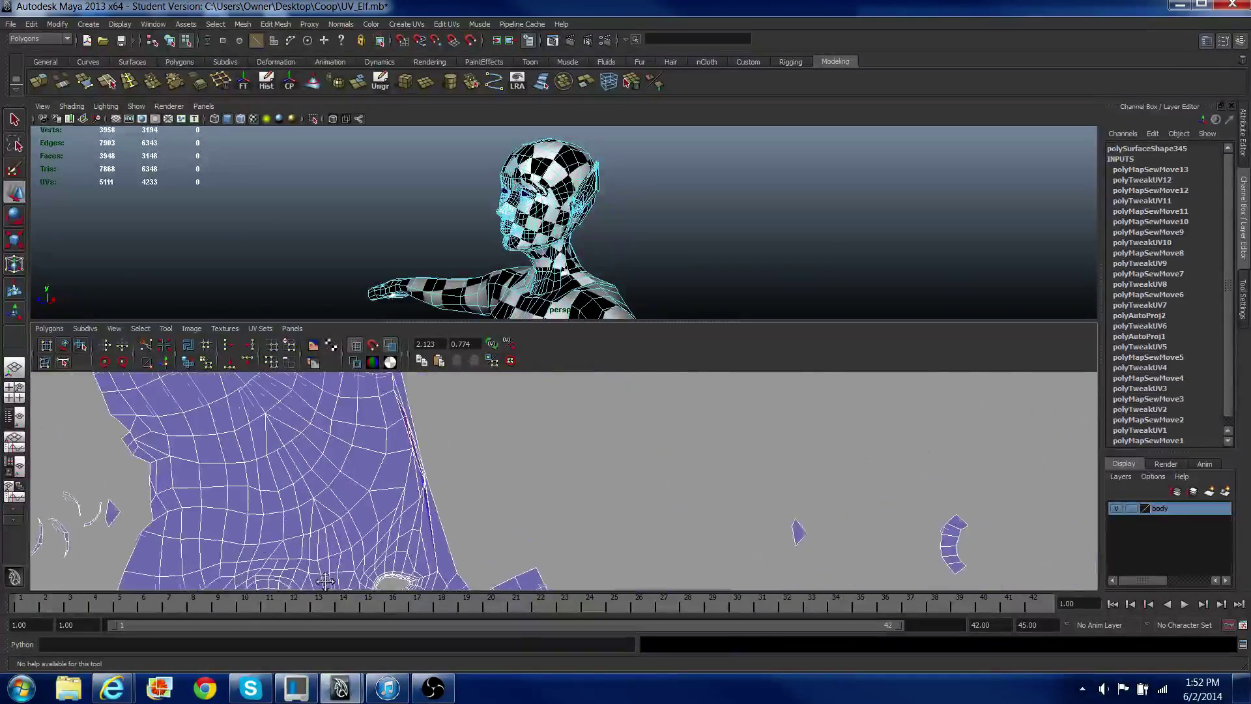
pyautogui.keyDown('alt'); pyautogui.moveTo(425, 512); pyautogui.dragTo(401, 374, button='right'); pyautogui.keyUp('alt')
pyautogui.moveTo(405, 377); pyautogui.dragTo(522, 465)
pyautogui.keyDown('alt'); pyautogui.moveTo(522, 465); pyautogui.dragTo(525, 466, button='right'); pyautogui.keyUp('alt')
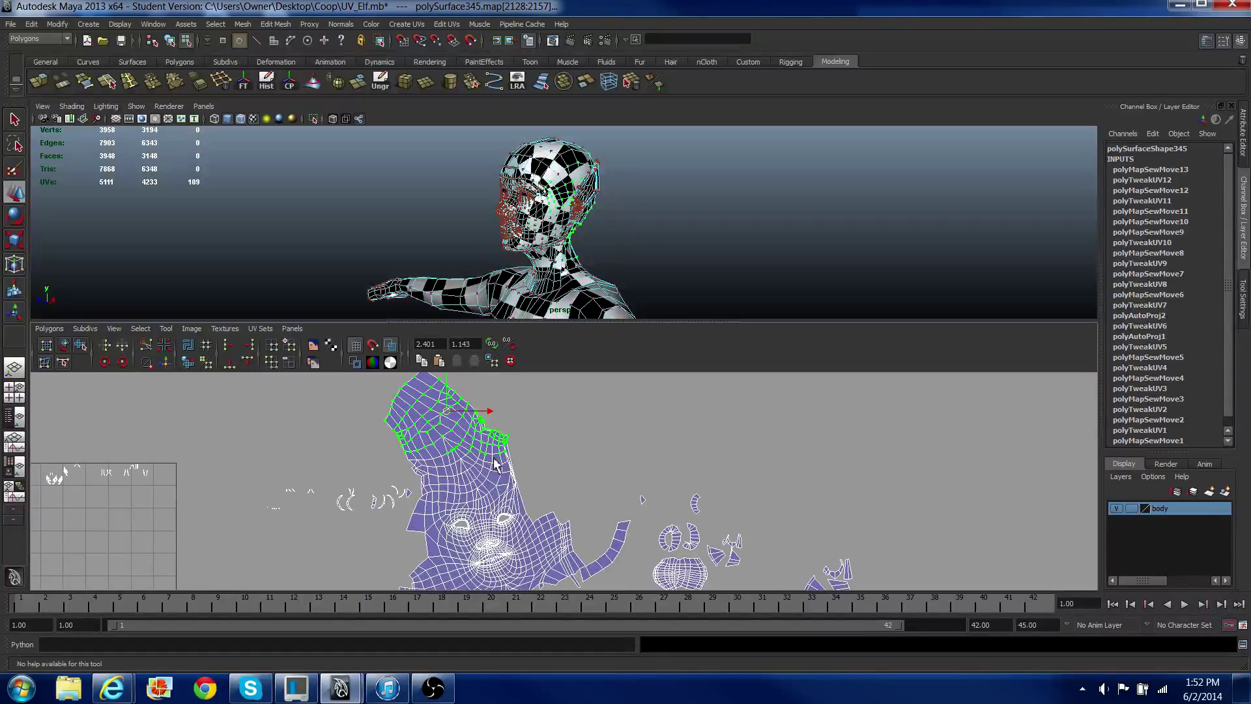
pyautogui.keyDown('shift'); pyautogui.moveTo(557, 490); pyautogui.dragTo(562, 496); pyautogui.keyUp('shift')
pyautogui.scroll(1, 469, 472)
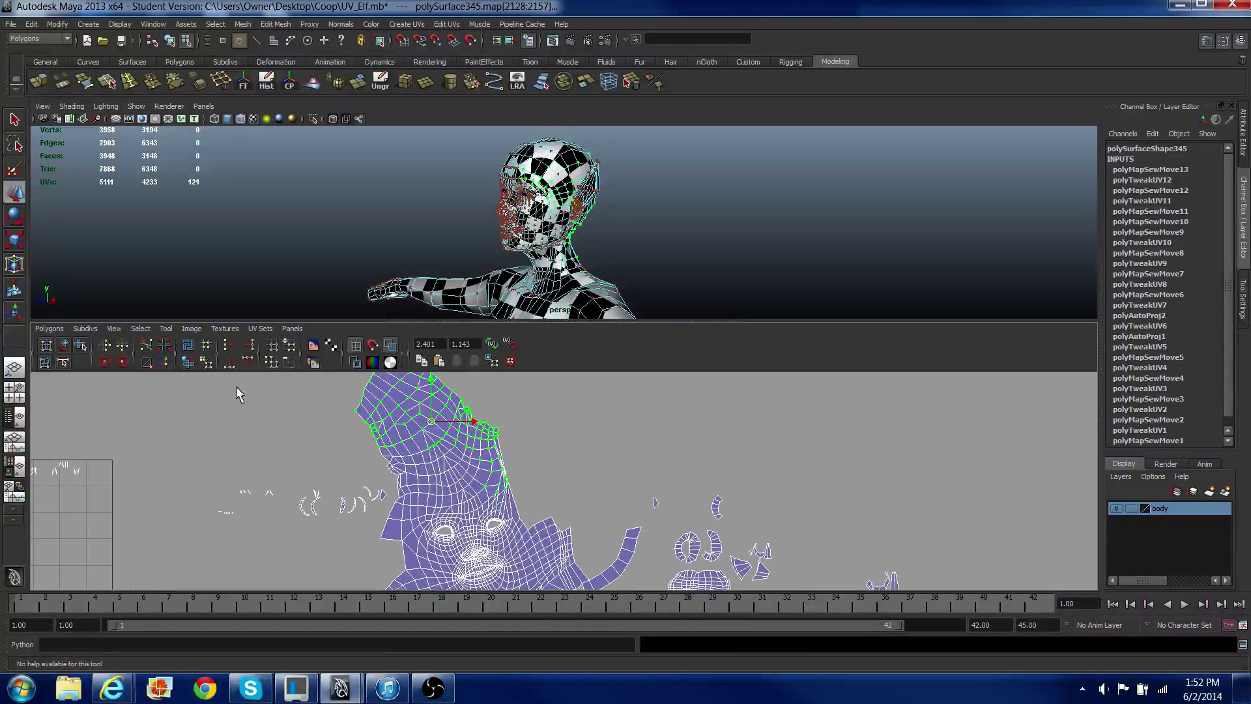
pyautogui.click(189, 363)
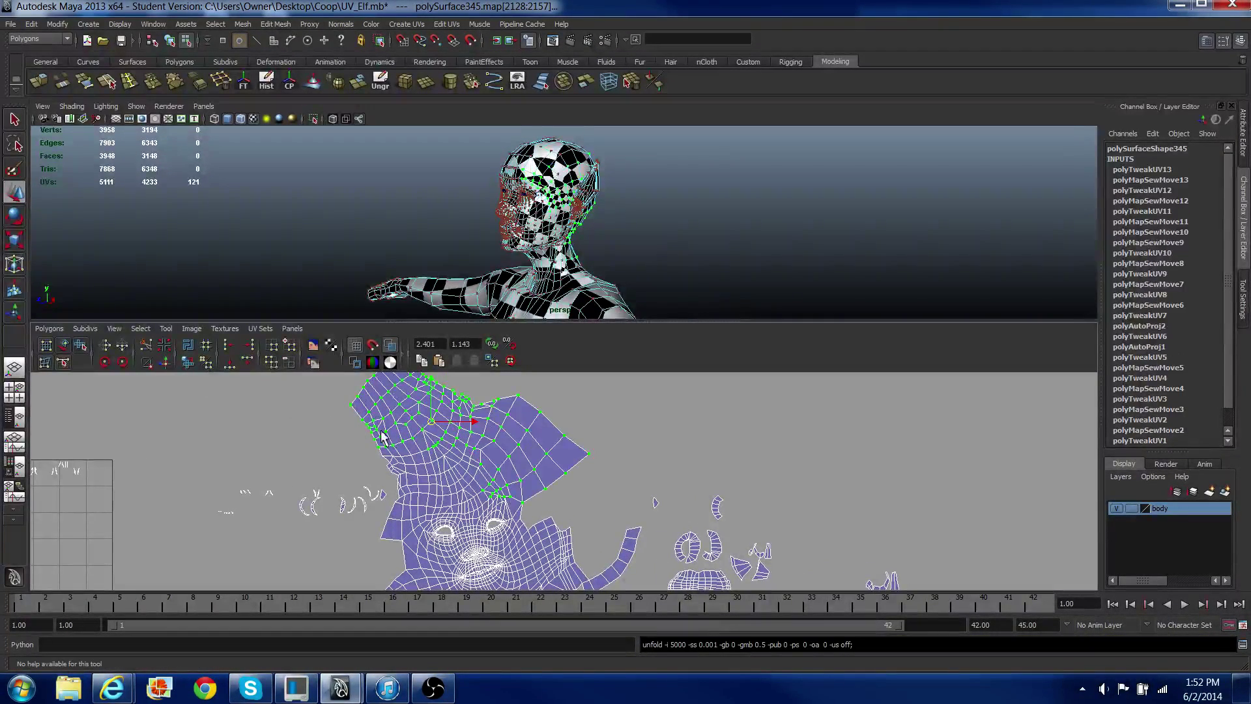
pyautogui.hotkey('ctrl', 'z')
pyautogui.scroll(3, 449, 448)
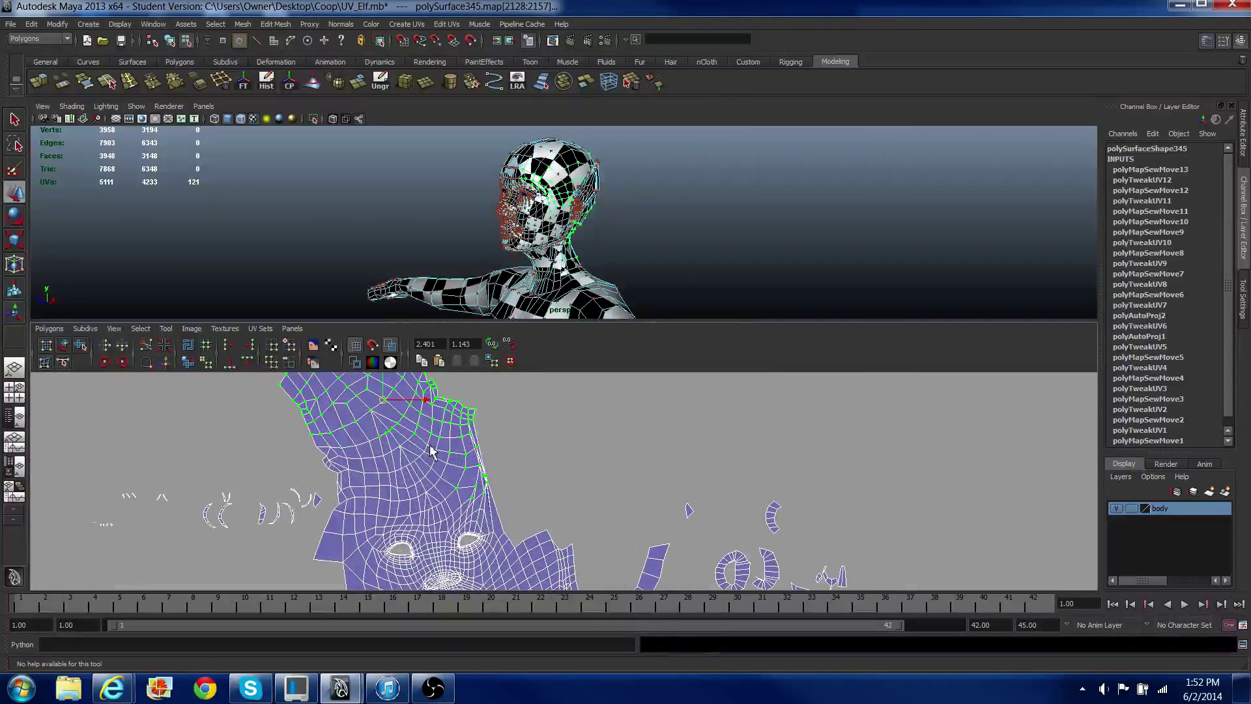
pyautogui.keyDown('shift'); pyautogui.moveTo(462, 495); pyautogui.dragTo(532, 557); pyautogui.keyUp('shift')
pyautogui.click(188, 366)
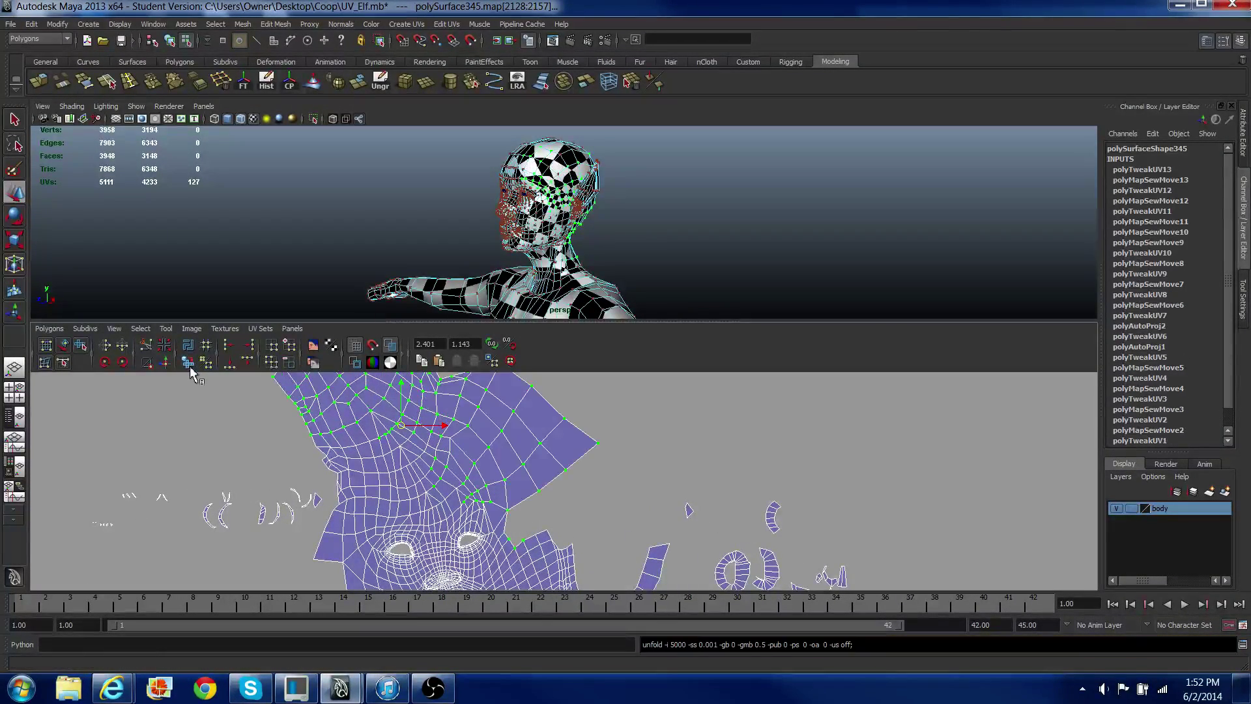
# Step: Sew the open border between the spread scalp flap and the right-hand temple of the face with Move and Sew UV Edges
pyautogui.scroll(-3, 357, 458)
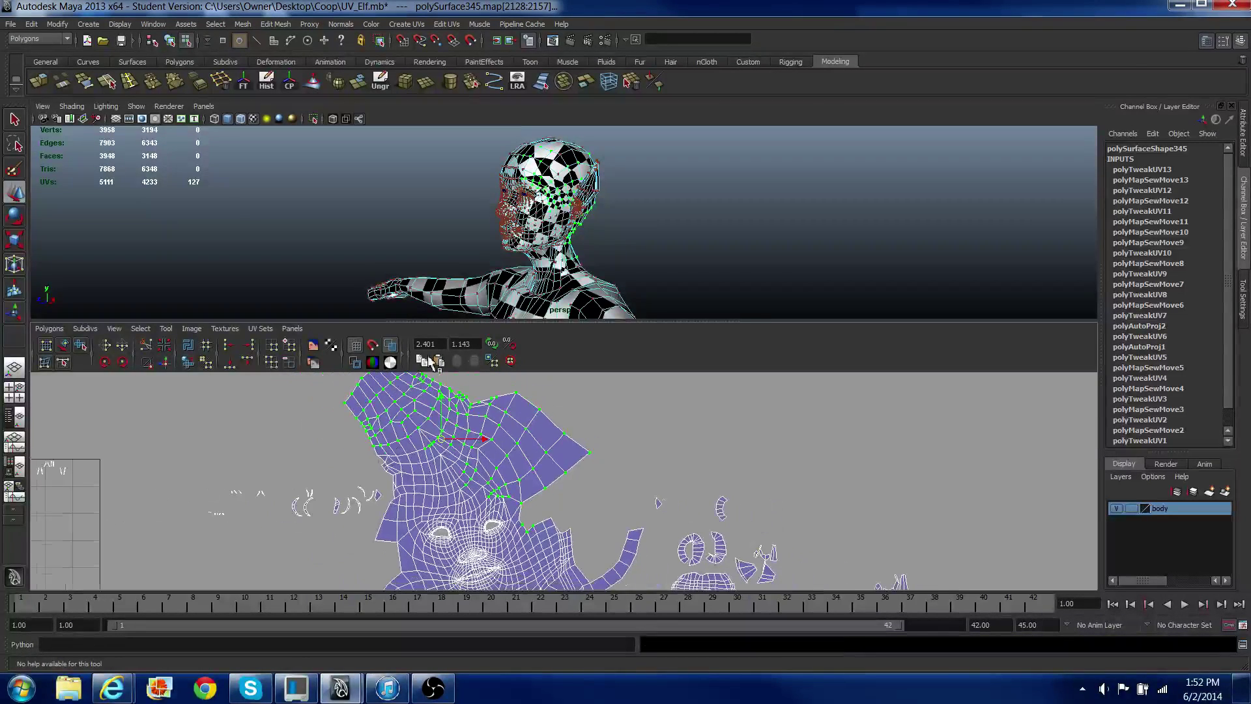
pyautogui.moveTo(517, 517); pyautogui.dragTo(521, 505, button='right')
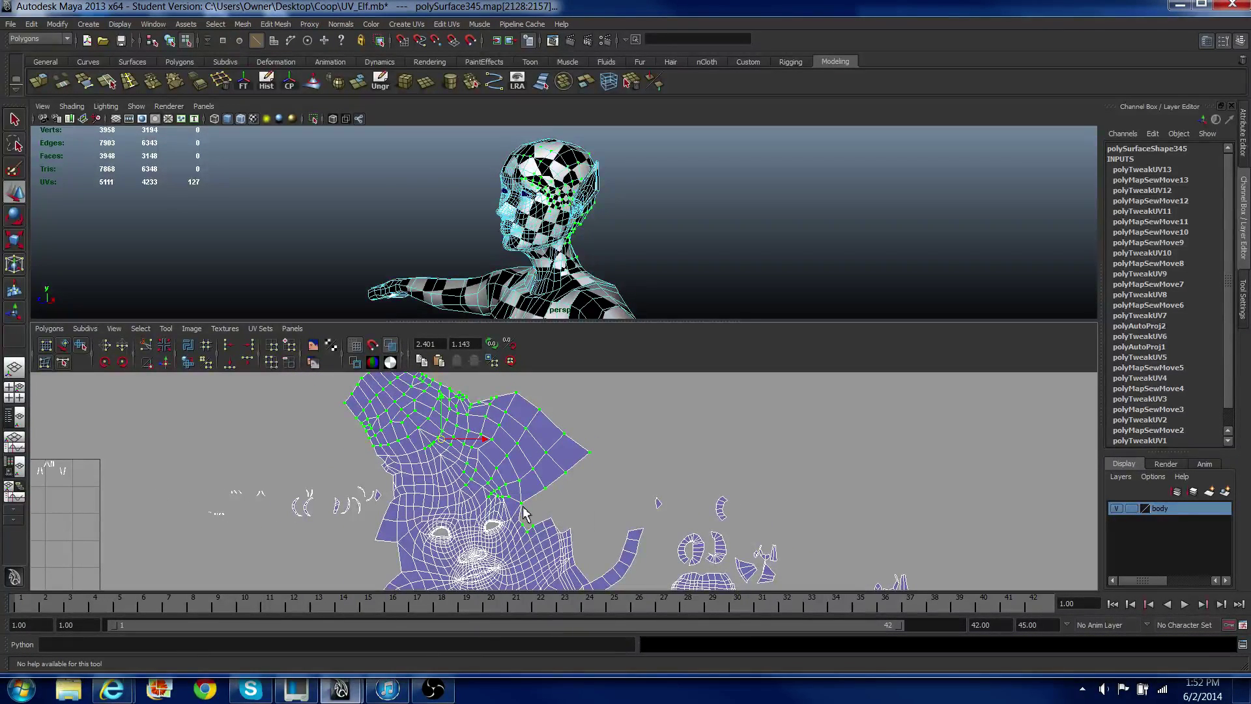
pyautogui.moveTo(558, 558); pyautogui.dragTo(544, 537)
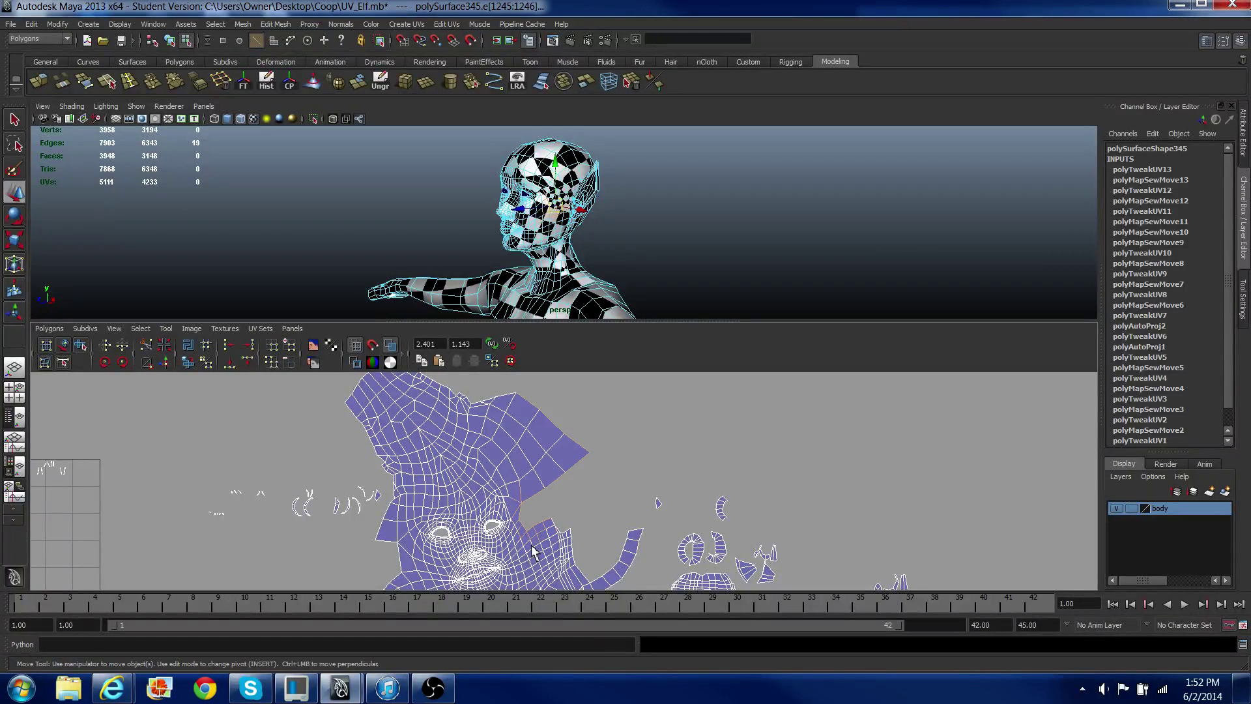
pyautogui.click(169, 363)
# Step: Unfold the scalp flap and temple UVs along the new right-hand seam, excluding the eye and central face UVs from the selection
pyautogui.moveTo(477, 484); pyautogui.dragTo(511, 468, button='right')
pyautogui.moveTo(483, 389); pyautogui.dragTo(630, 560)
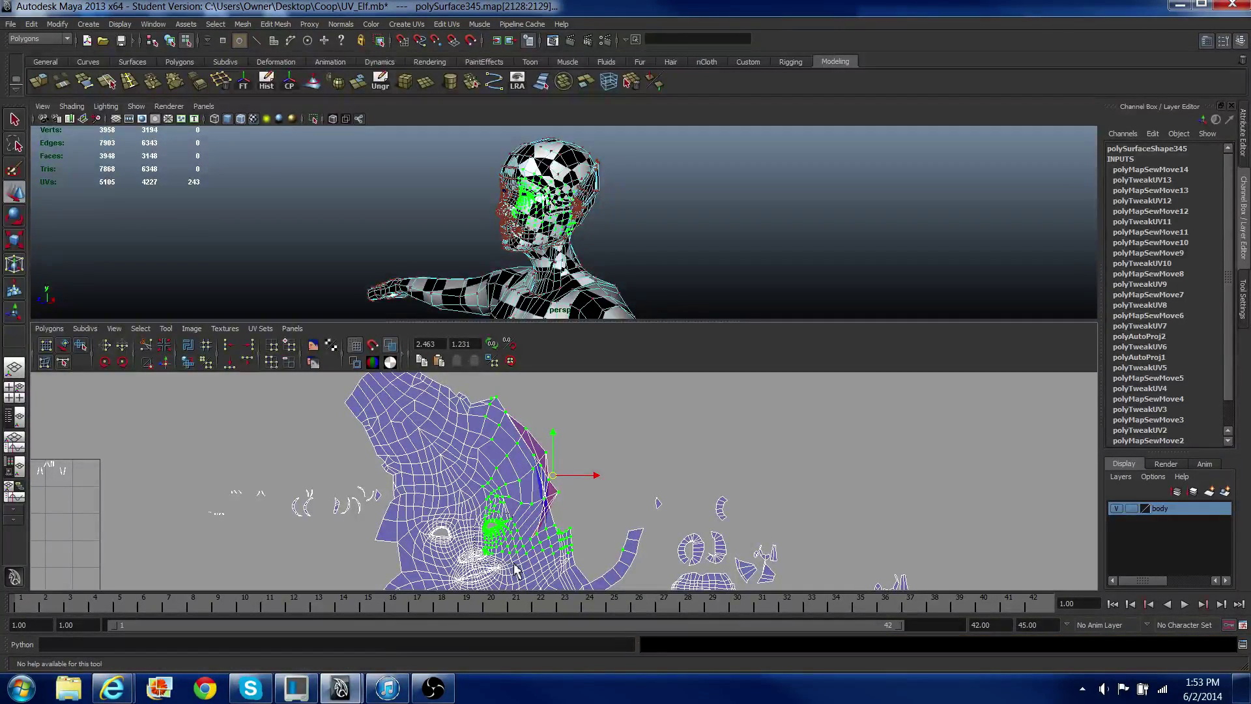
pyautogui.keyDown('ctrl'); pyautogui.moveTo(517, 572); pyautogui.dragTo(425, 503); pyautogui.keyUp('ctrl')
pyautogui.keyDown('alt'); pyautogui.moveTo(369, 468); pyautogui.dragTo(441, 535, button='right'); pyautogui.keyUp('alt')
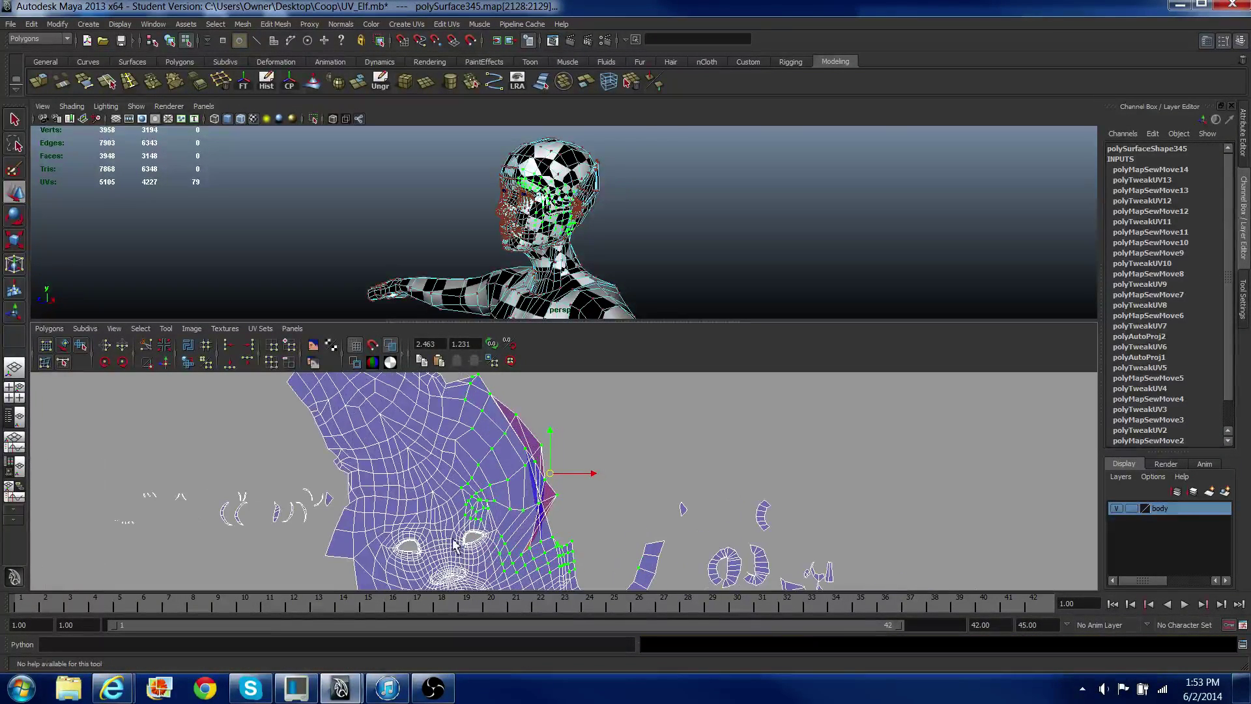
pyautogui.keyDown('alt'); pyautogui.moveTo(454, 545); pyautogui.dragTo(474, 485, button='middle'); pyautogui.keyUp('alt')
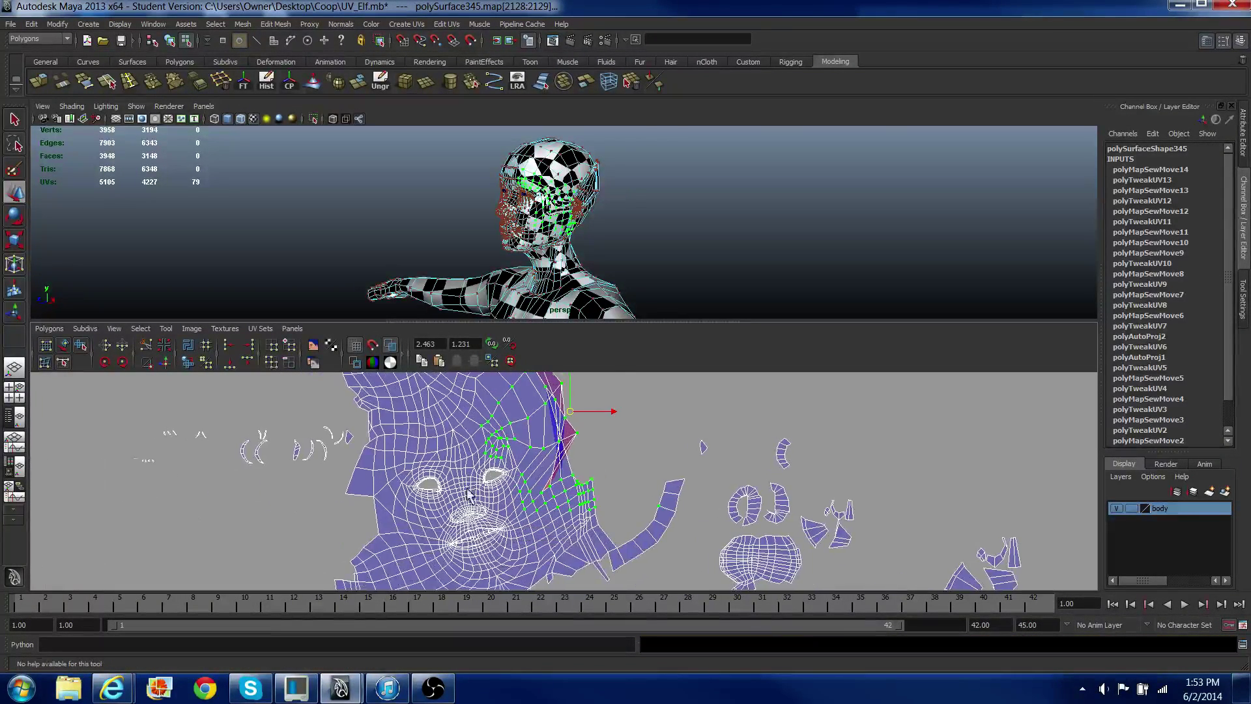
pyautogui.click(188, 363)
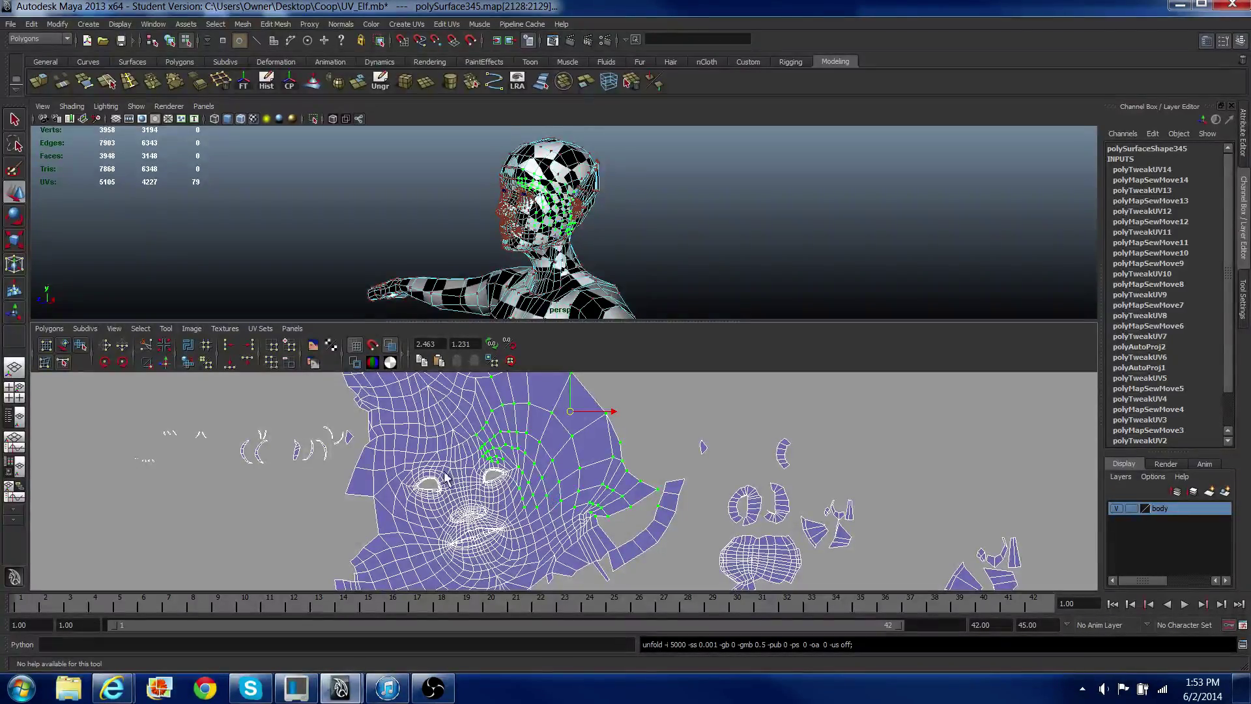
# Step: Unfold the UVs of the narrow upper scalp together with a small patch at the left-hand jaw border
pyautogui.keyDown('alt'); pyautogui.moveTo(446, 469); pyautogui.dragTo(577, 521, button='middle'); pyautogui.keyUp('alt')
pyautogui.keyDown('alt'); pyautogui.moveTo(579, 502); pyautogui.dragTo(483, 384, button='right'); pyautogui.keyUp('alt')
pyautogui.scroll(-3, 482, 391)
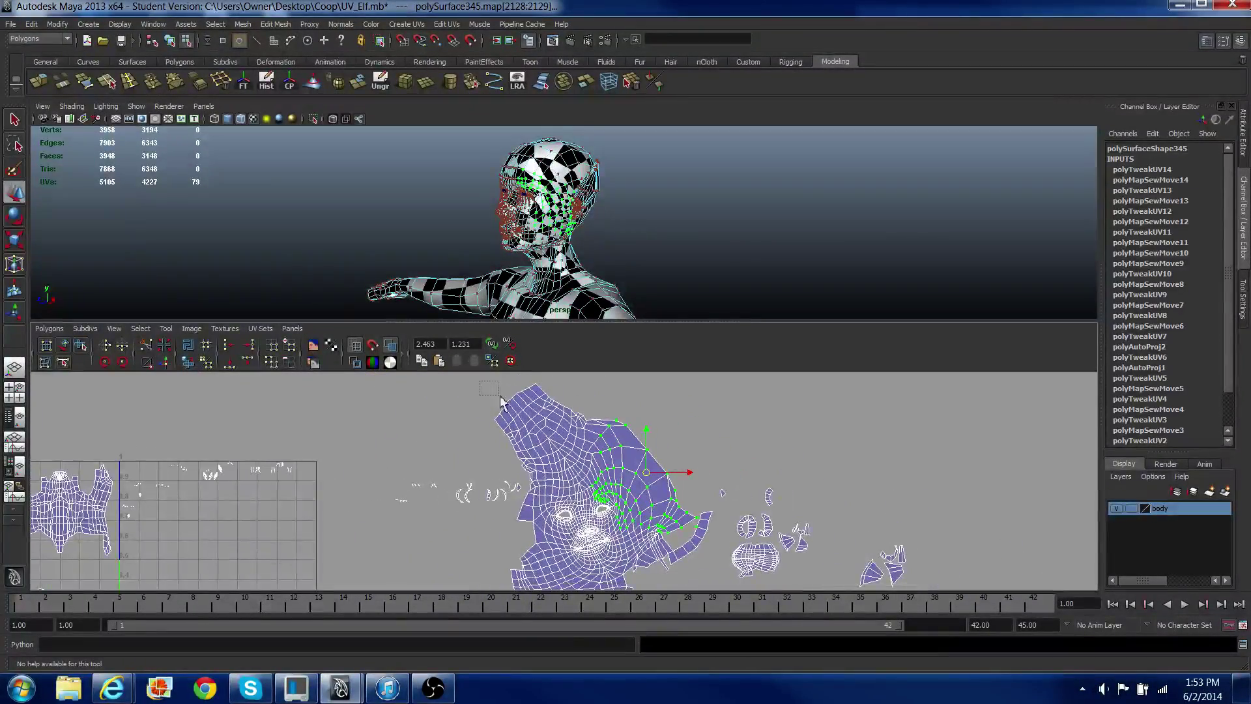
pyautogui.moveTo(481, 381); pyautogui.dragTo(610, 465)
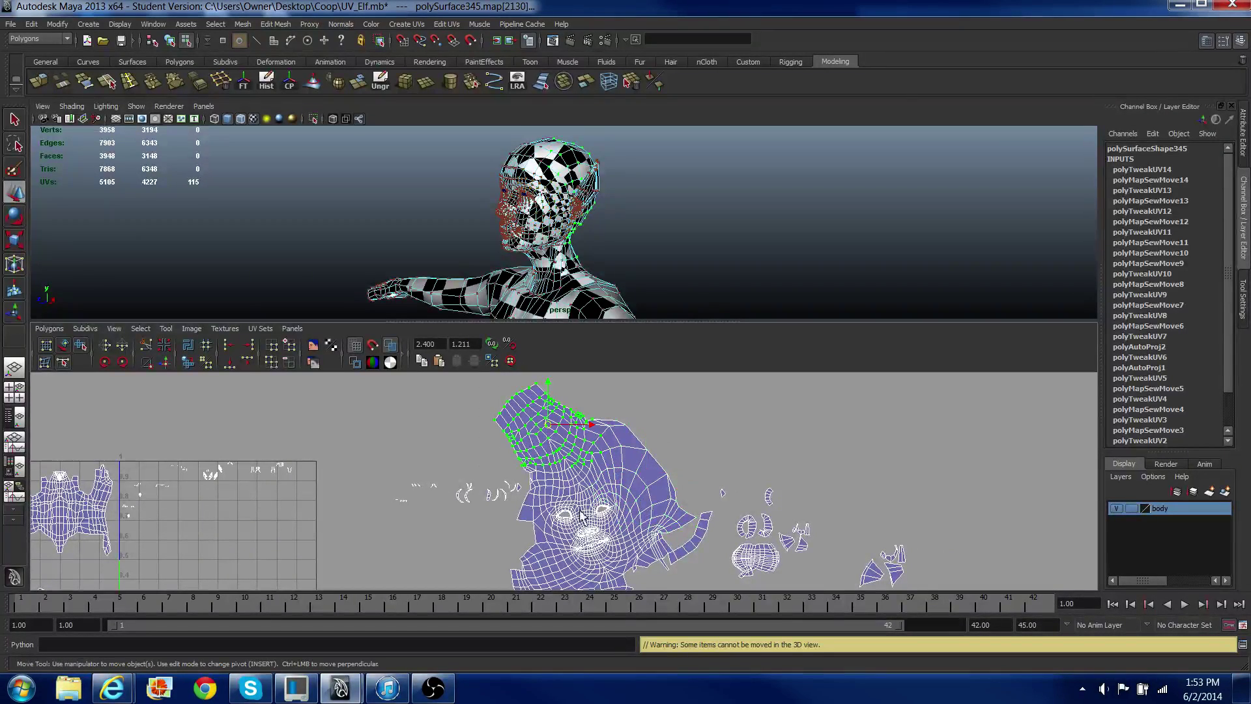
pyautogui.keyDown('shift'); pyautogui.moveTo(527, 550); pyautogui.dragTo(550, 570); pyautogui.keyUp('shift')
pyautogui.click(193, 365)
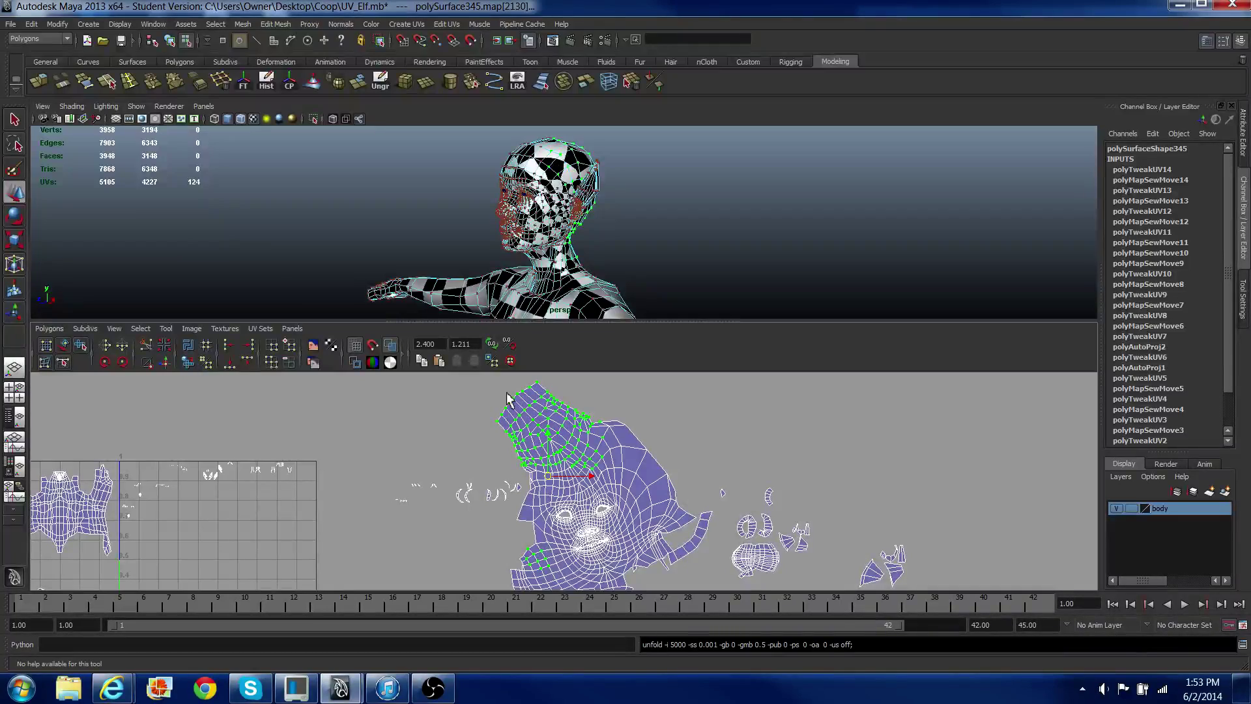
# Step: Select the entire sewn face and scalp shell and move it into the empty UV space beyond the small loose shells
pyautogui.scroll(2, 566, 461)
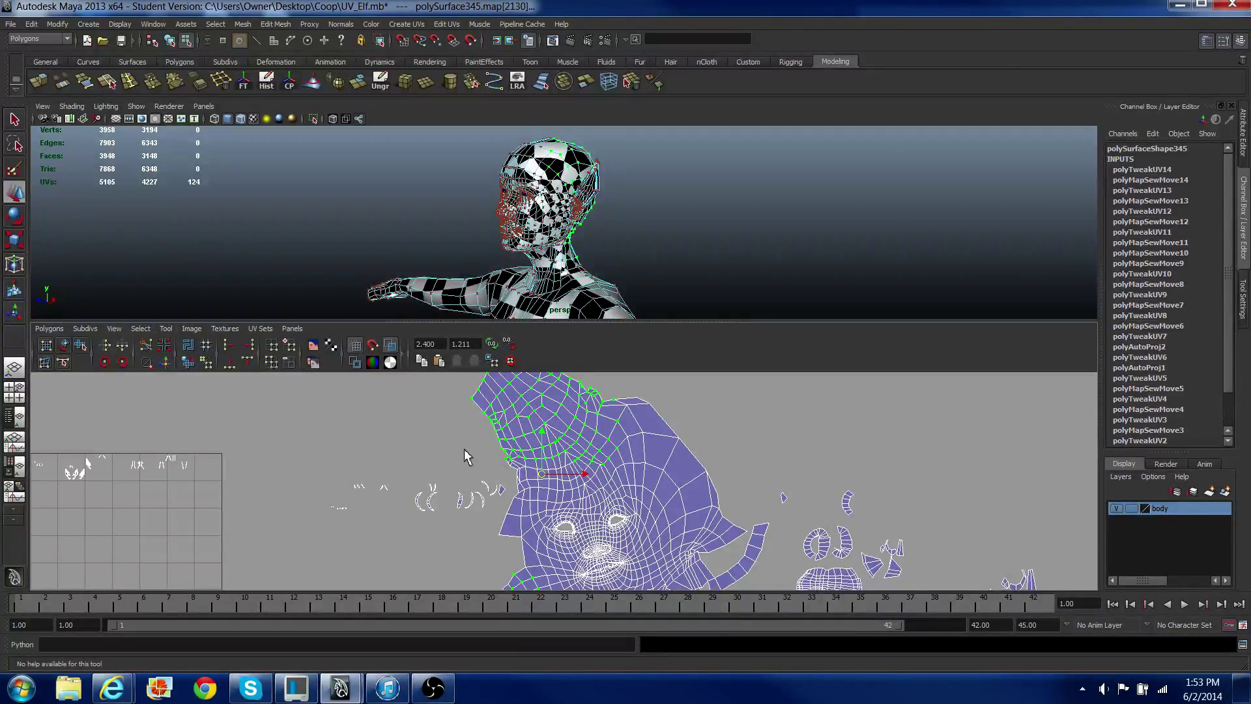
pyautogui.scroll(-2, 574, 479)
pyautogui.moveTo(610, 490); pyautogui.dragTo(663, 478, button='right')
pyautogui.click(649, 480)
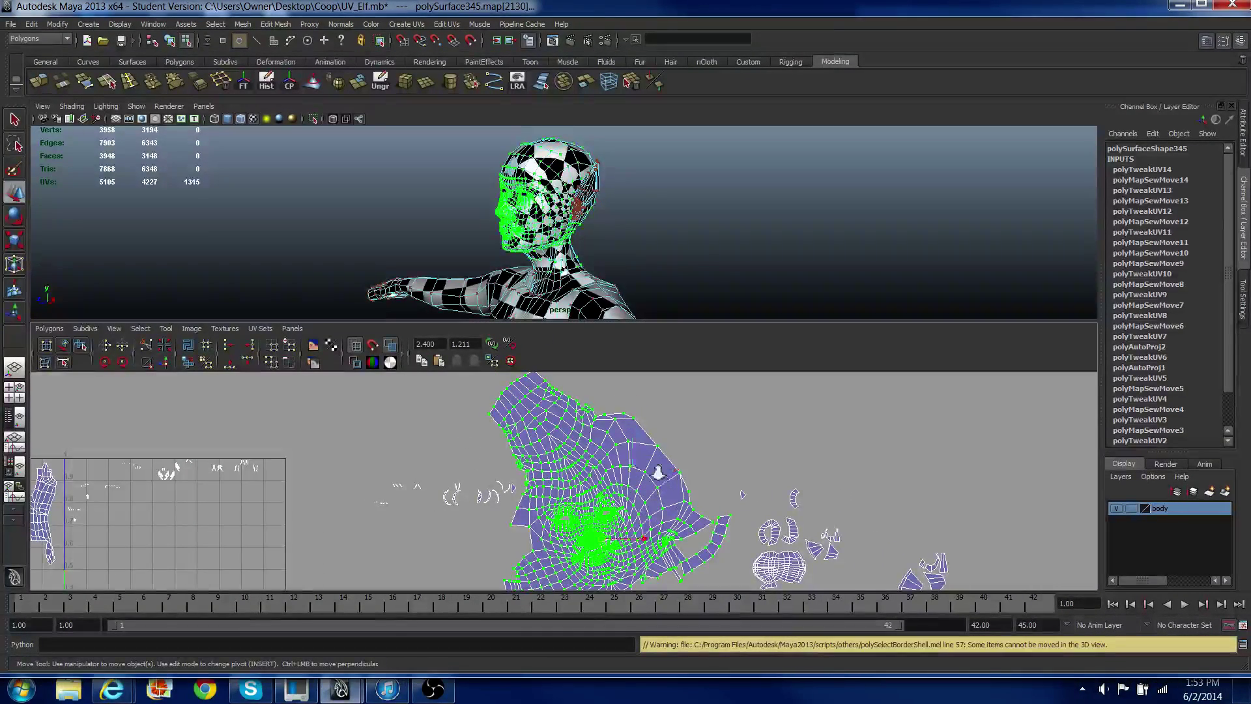
pyautogui.scroll(-2, 600, 518)
pyautogui.moveTo(592, 527); pyautogui.dragTo(899, 507)
# Step: Examine the checker pattern on the head from the other side and look over the remaining loose UV shells
pyautogui.keyDown('alt'); pyautogui.moveTo(671, 232); pyautogui.dragTo(803, 228); pyautogui.keyUp('alt')
pyautogui.scroll(6, 600, 213)
pyautogui.keyDown('alt'); pyautogui.moveTo(568, 215); pyautogui.dragTo(652, 255, button='middle'); pyautogui.keyUp('alt')
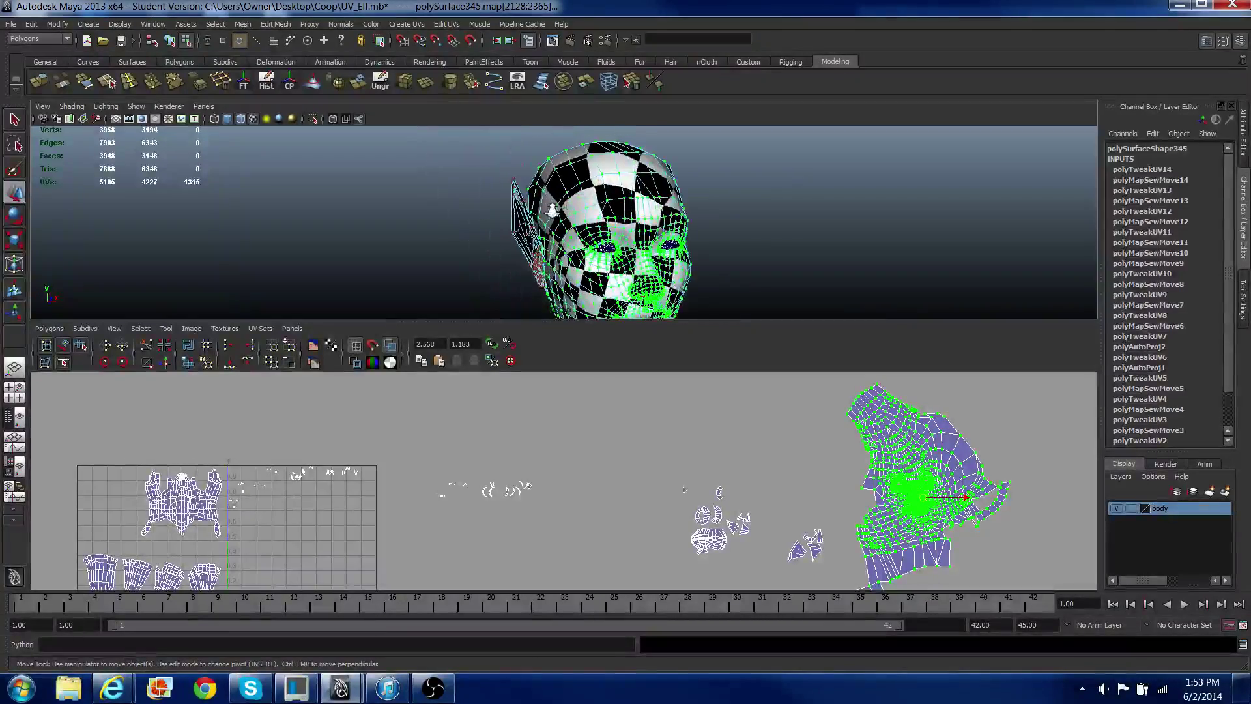
pyautogui.scroll(-3, 553, 210)
pyautogui.keyDown('alt'); pyautogui.moveTo(556, 223); pyautogui.dragTo(420, 164, button='middle'); pyautogui.keyUp('alt')
pyautogui.keyDown('alt'); pyautogui.moveTo(421, 165); pyautogui.dragTo(457, 169); pyautogui.keyUp('alt')
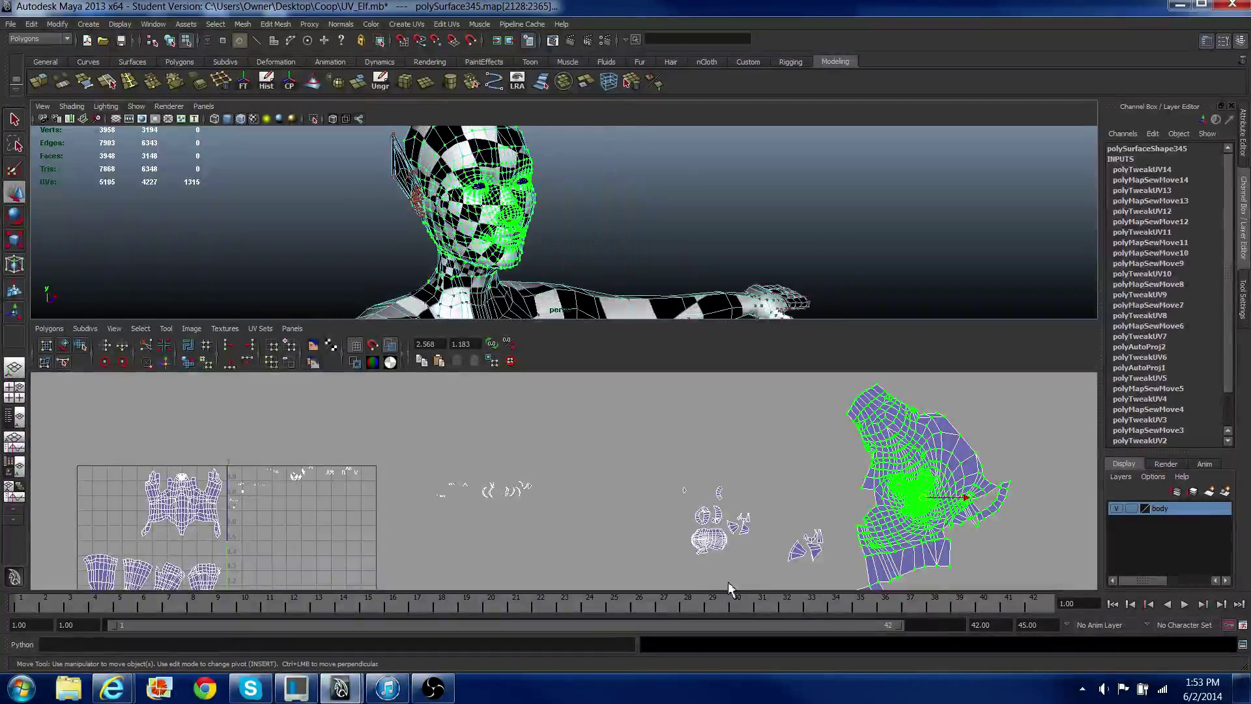
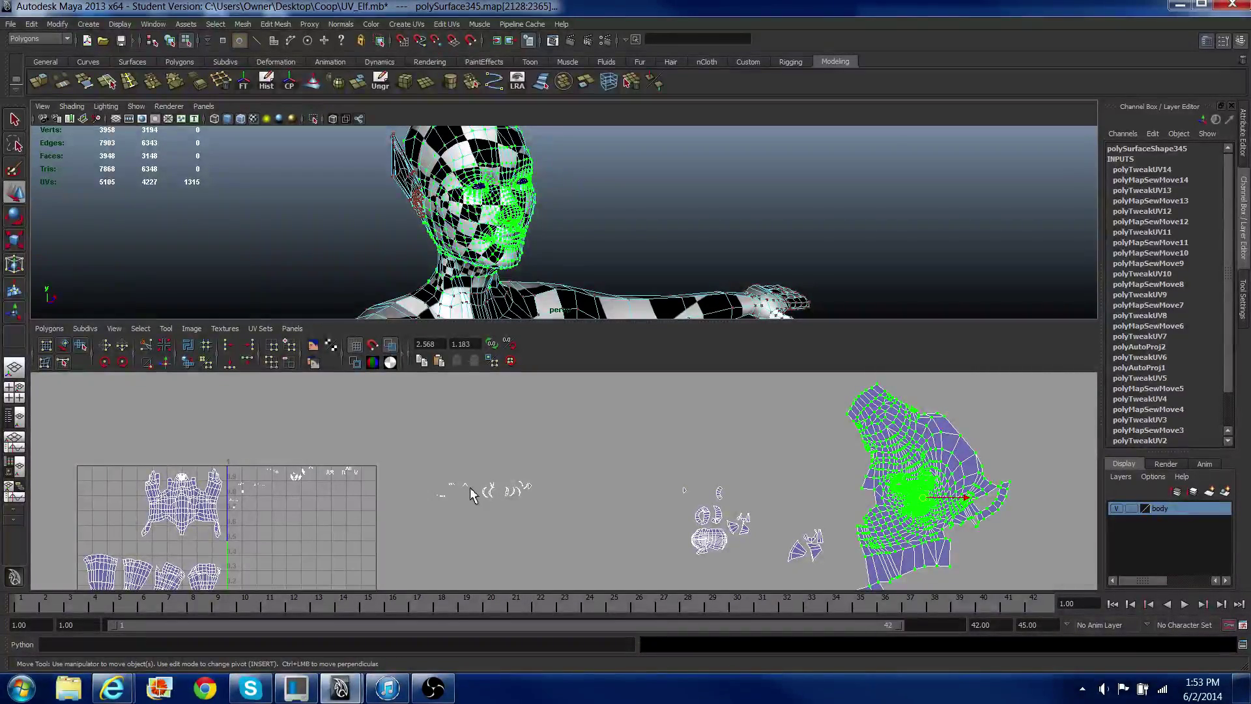
pyautogui.scroll(1, 696, 545)
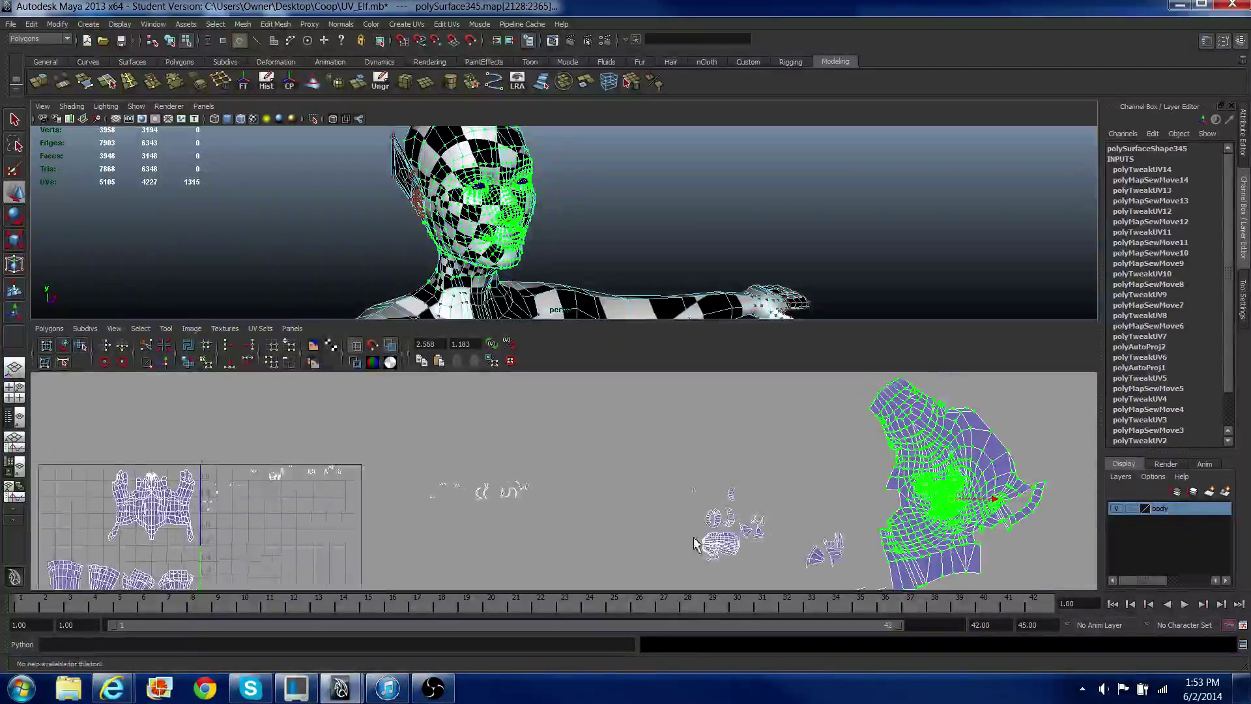
pyautogui.scroll(3, 696, 535)
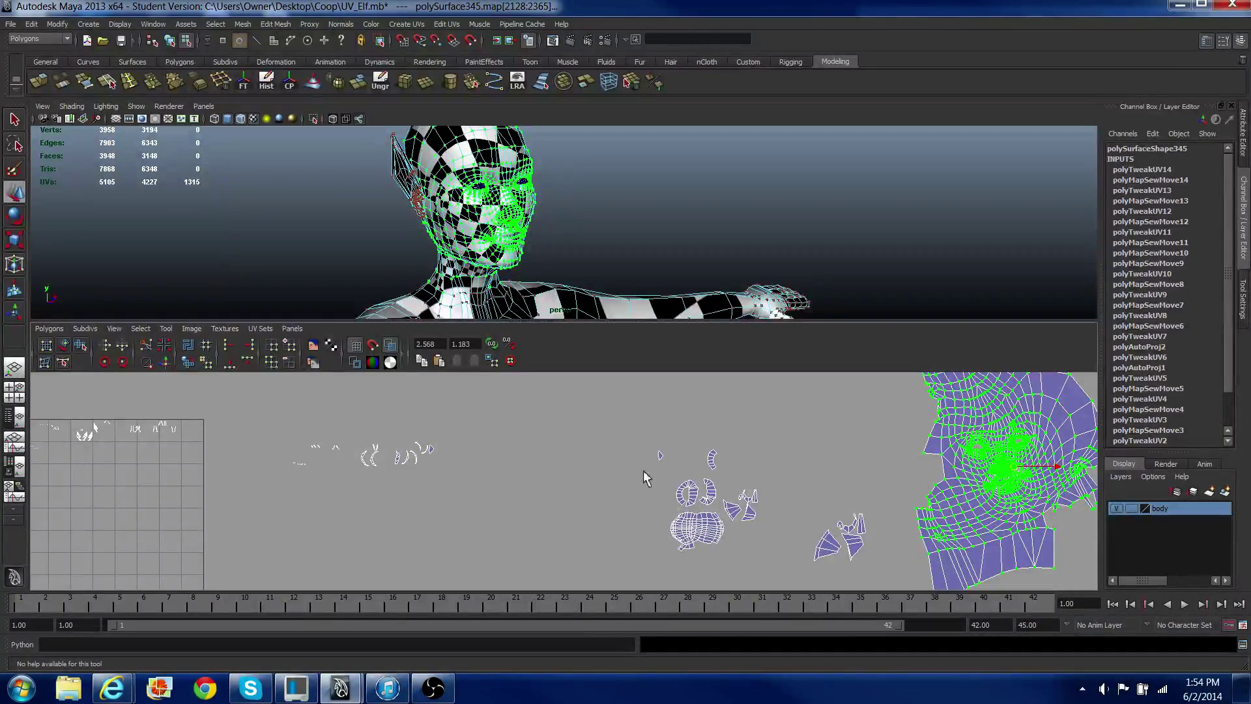
pyautogui.scroll(-1, 864, 460)
pyautogui.scroll(-1, 864, 462)
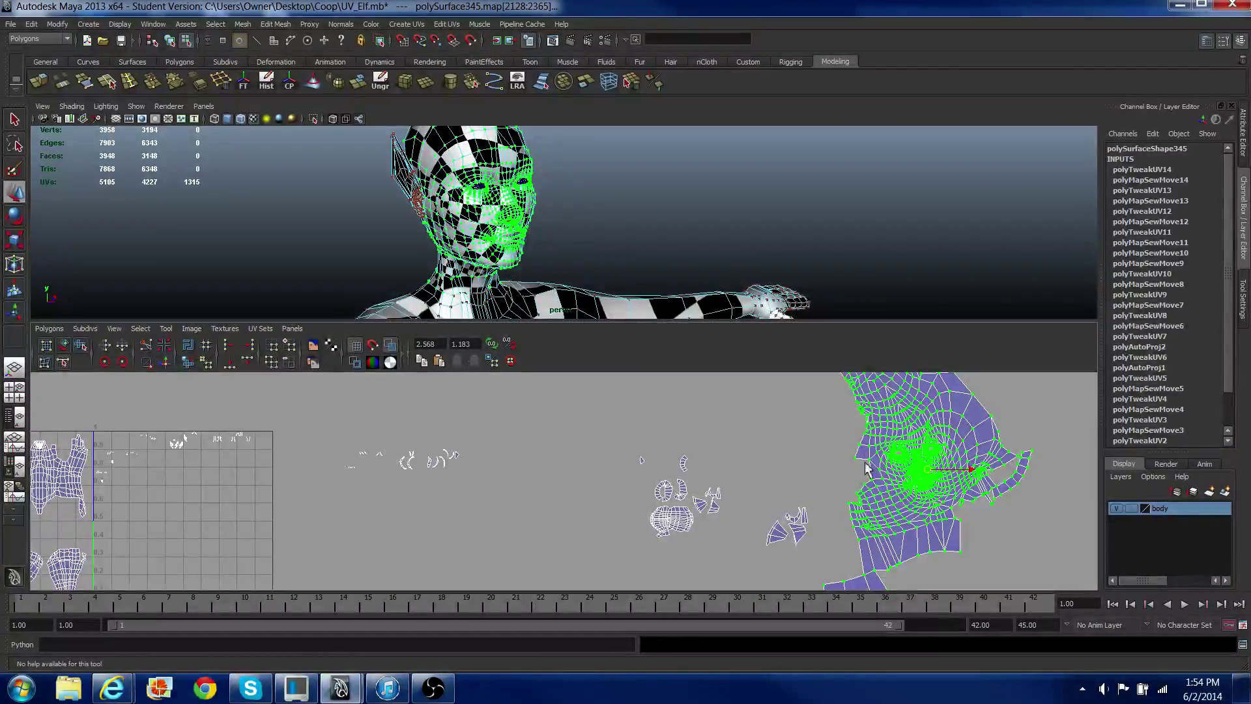
pyautogui.scroll(-1, 935, 521)
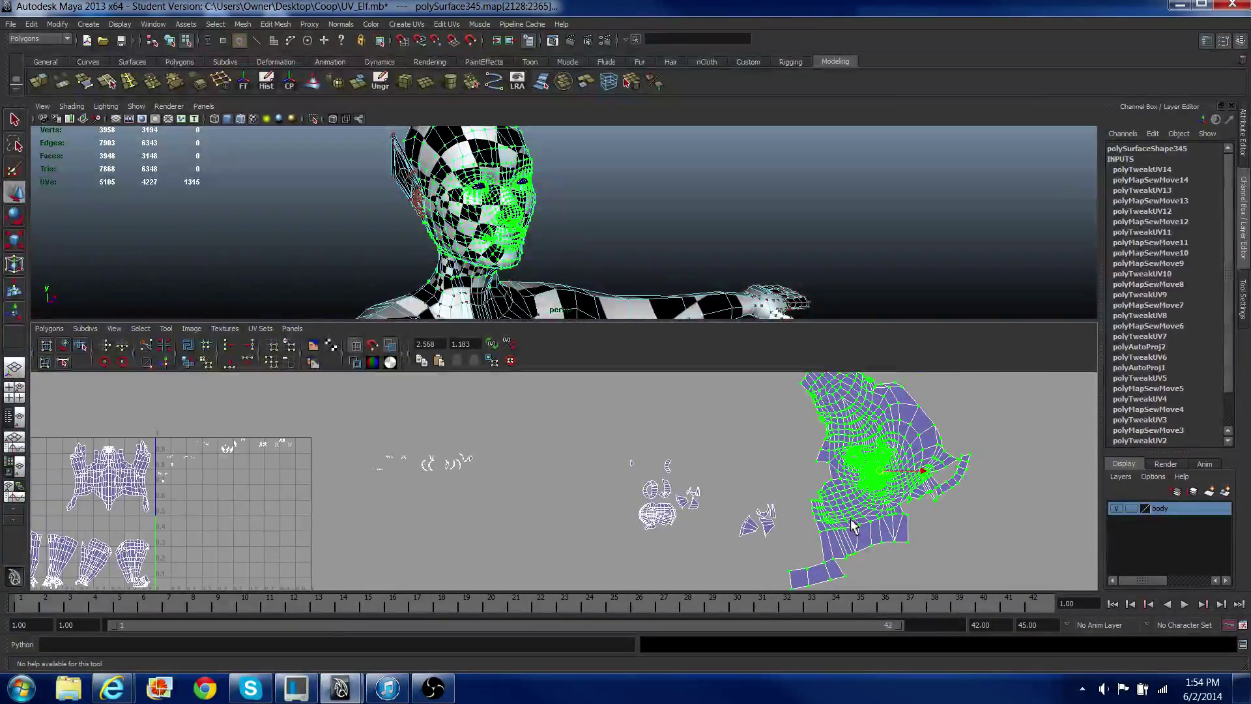